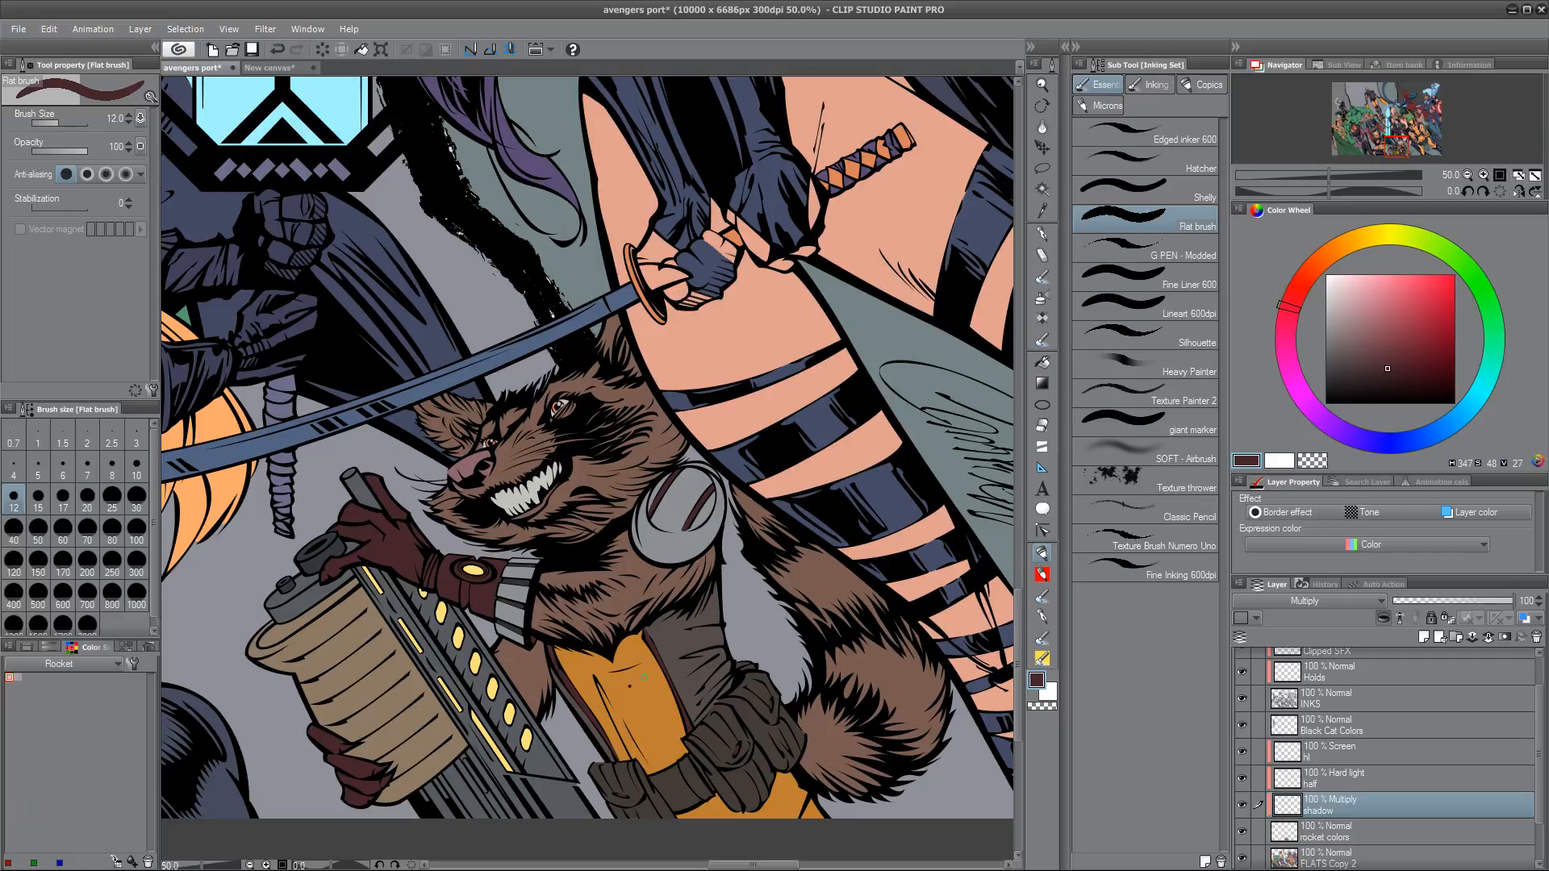
Undo the last brush stroke and make the Hard light layer "half" active
key("ctrl+z")
left_click(1338, 784)
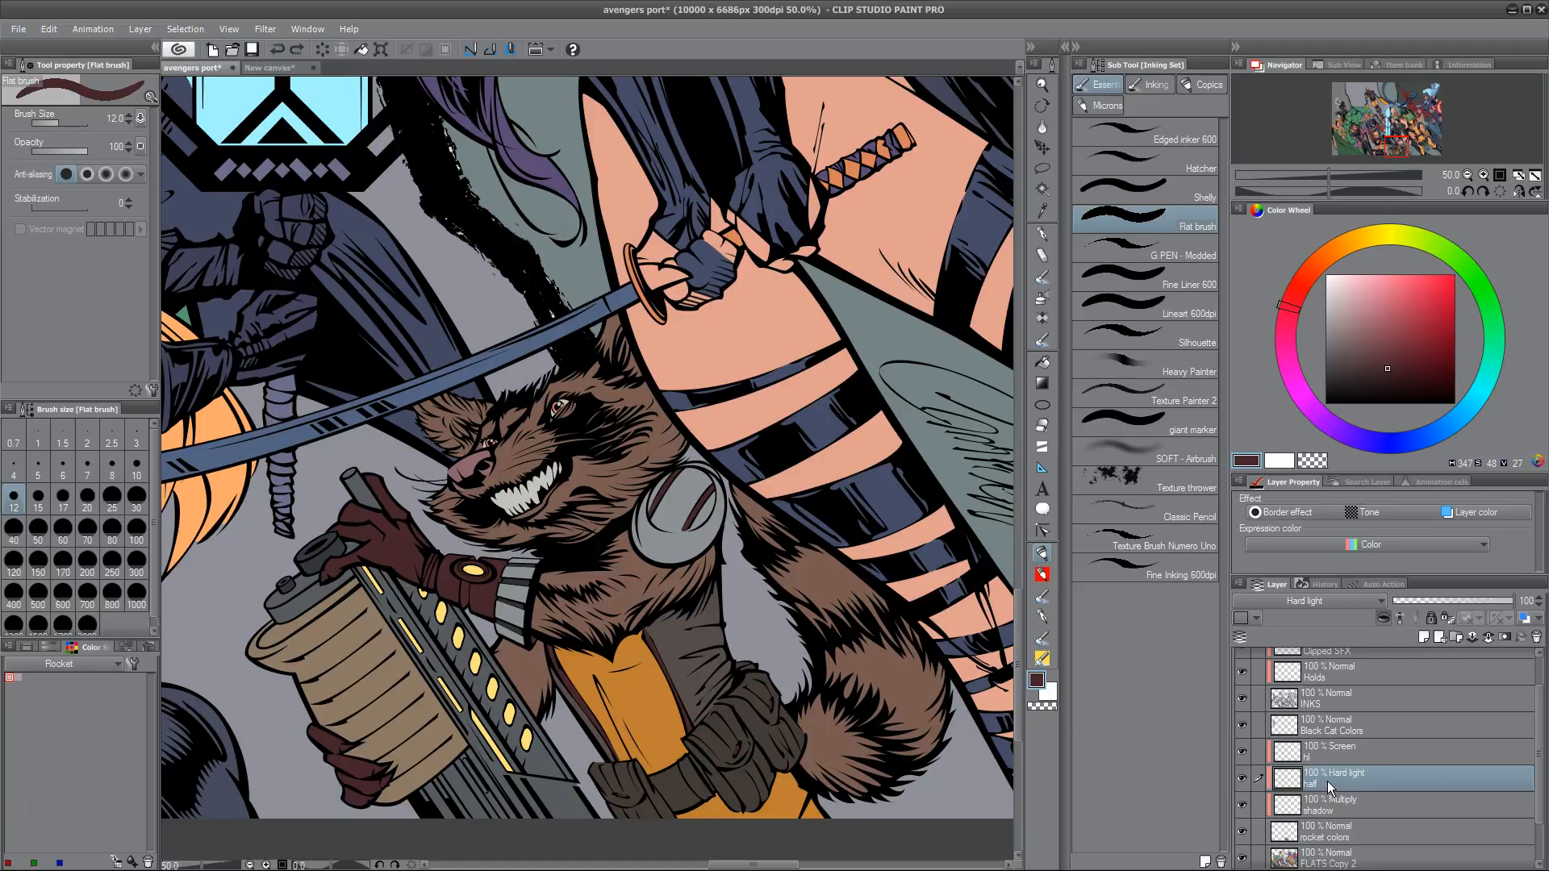
left_click(1344, 754)
left_click(1388, 777)
On the New canvas document, paint a soft pale-pink highlight on the orange circle's upper right with the SOFT - Airbrush
left_click(282, 70)
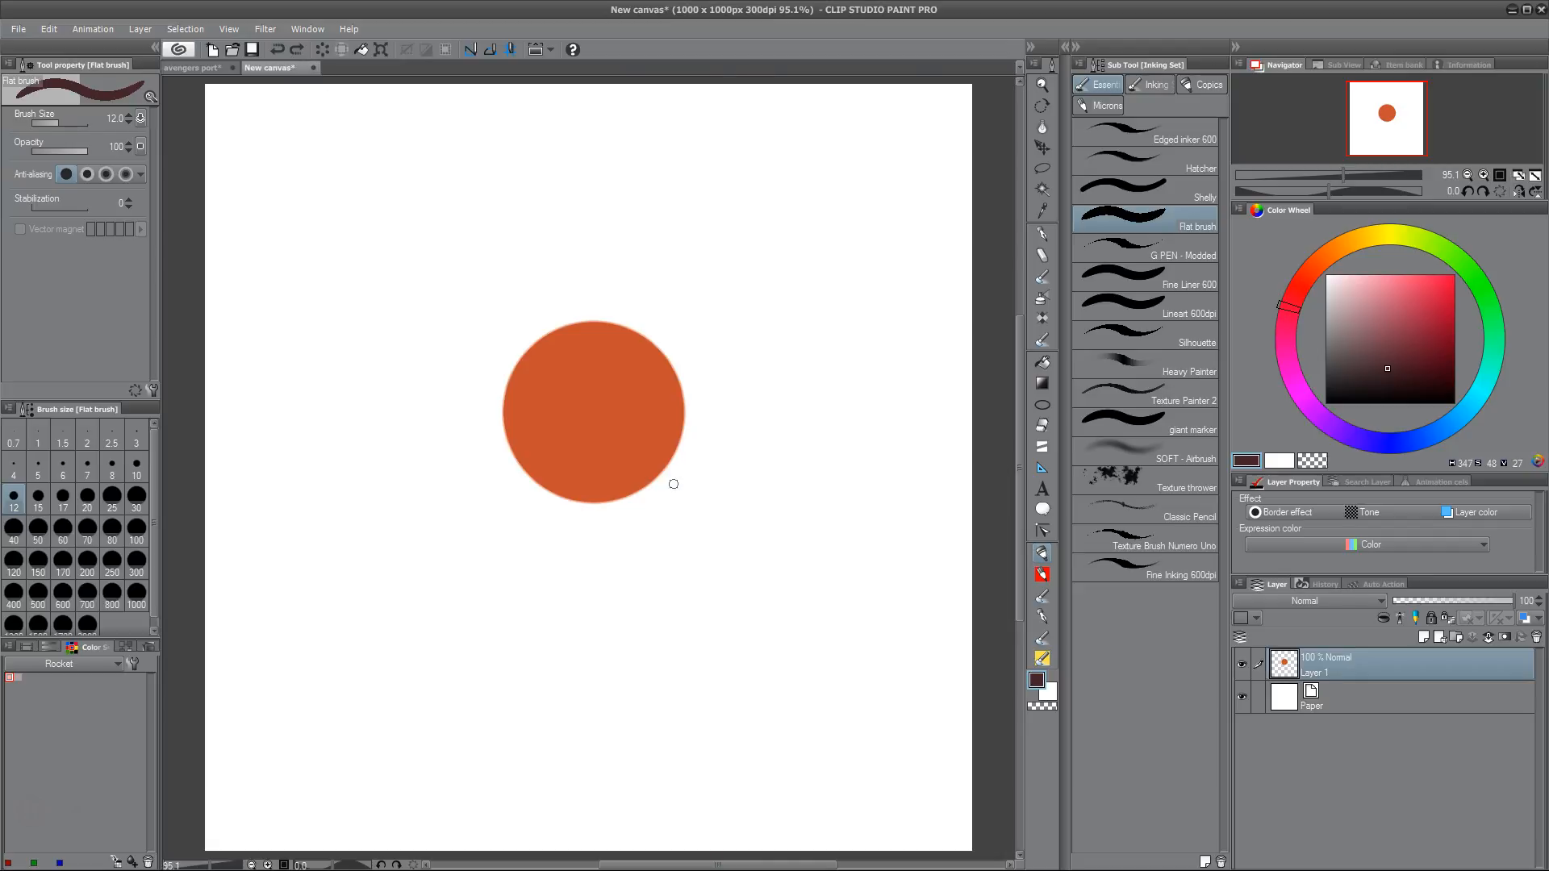
key("w")
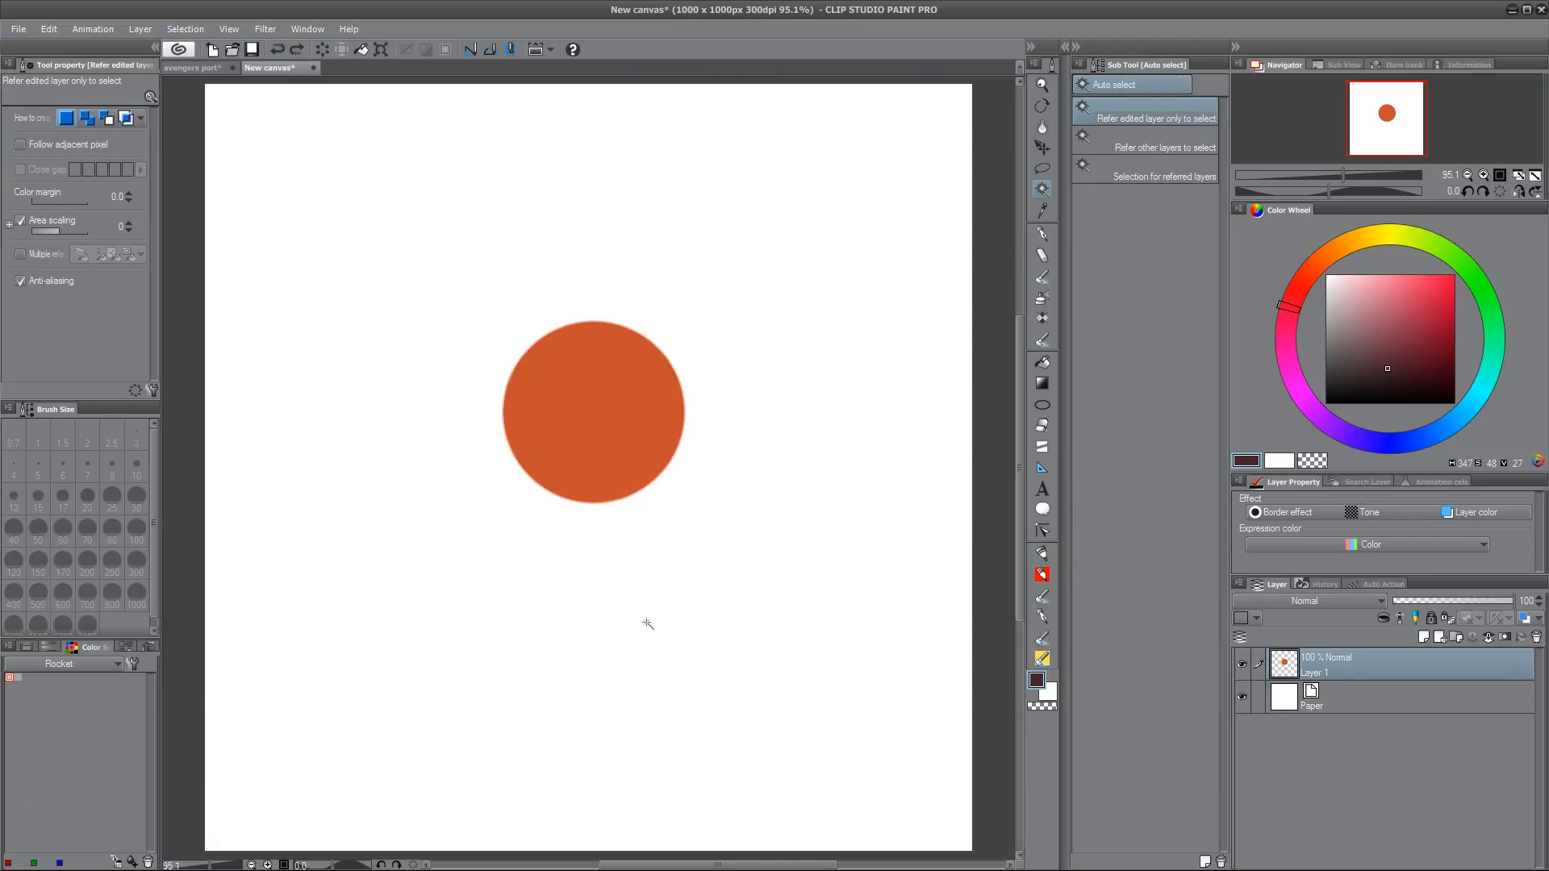
left_click(1042, 556)
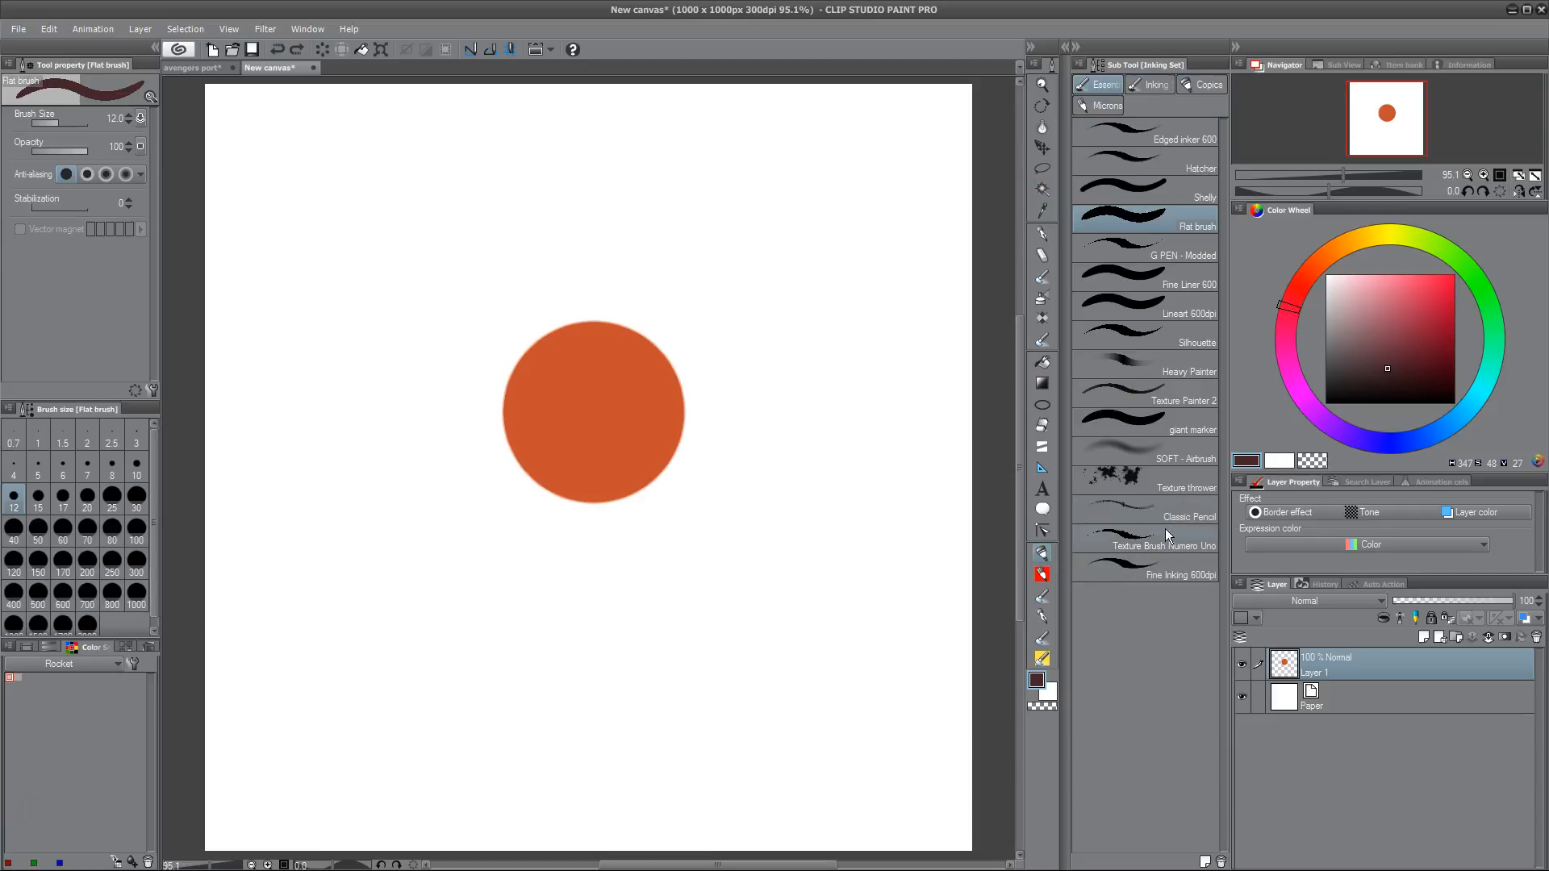
left_click(1180, 456)
left_click(612, 408, "alt")
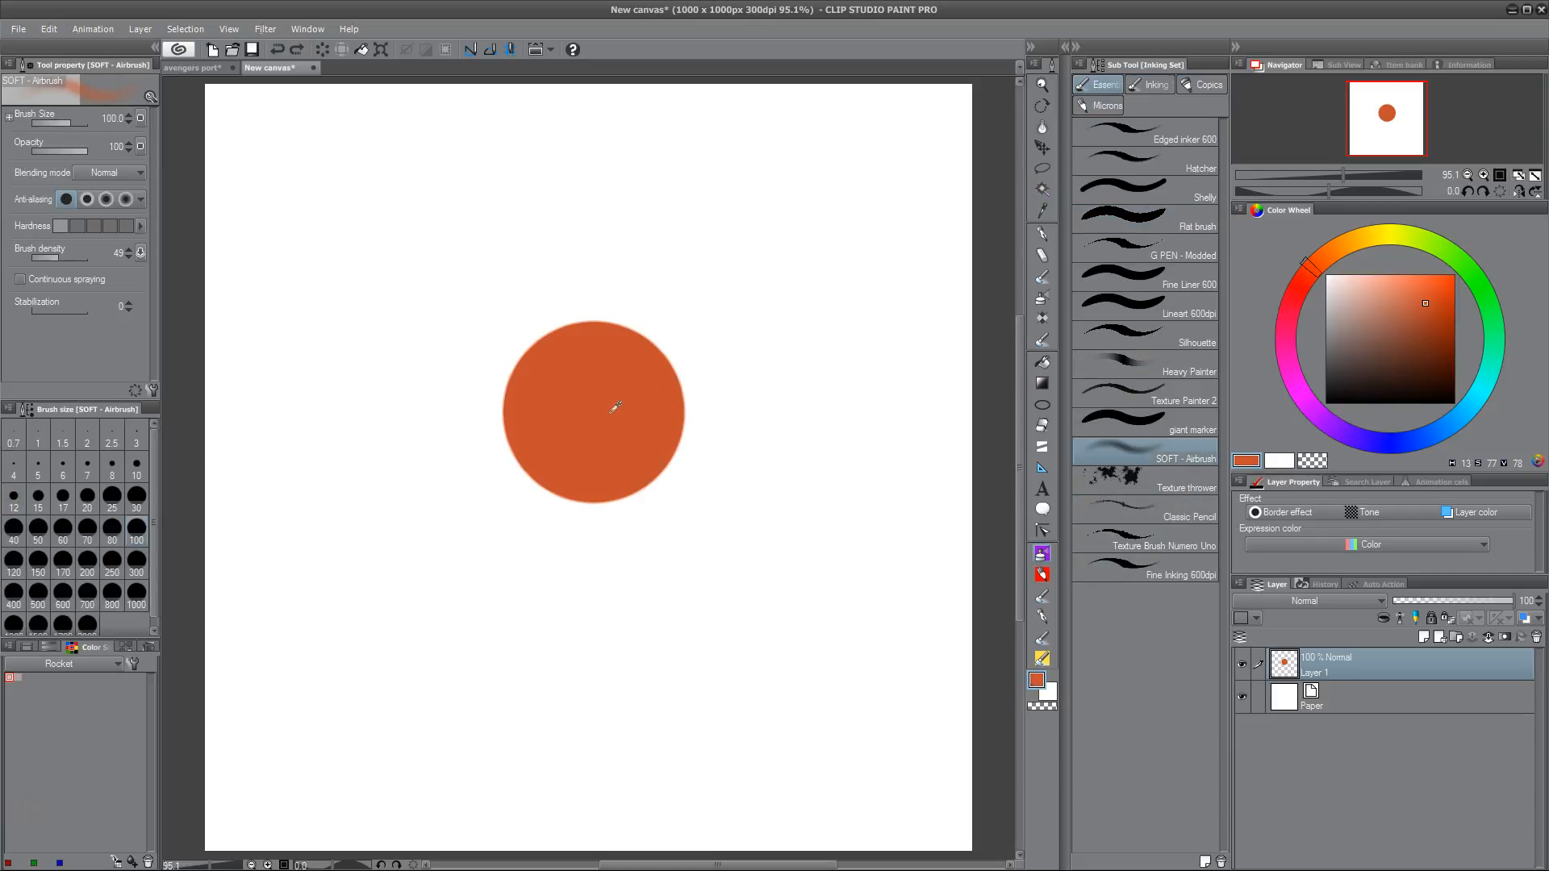
left_click(1360, 286)
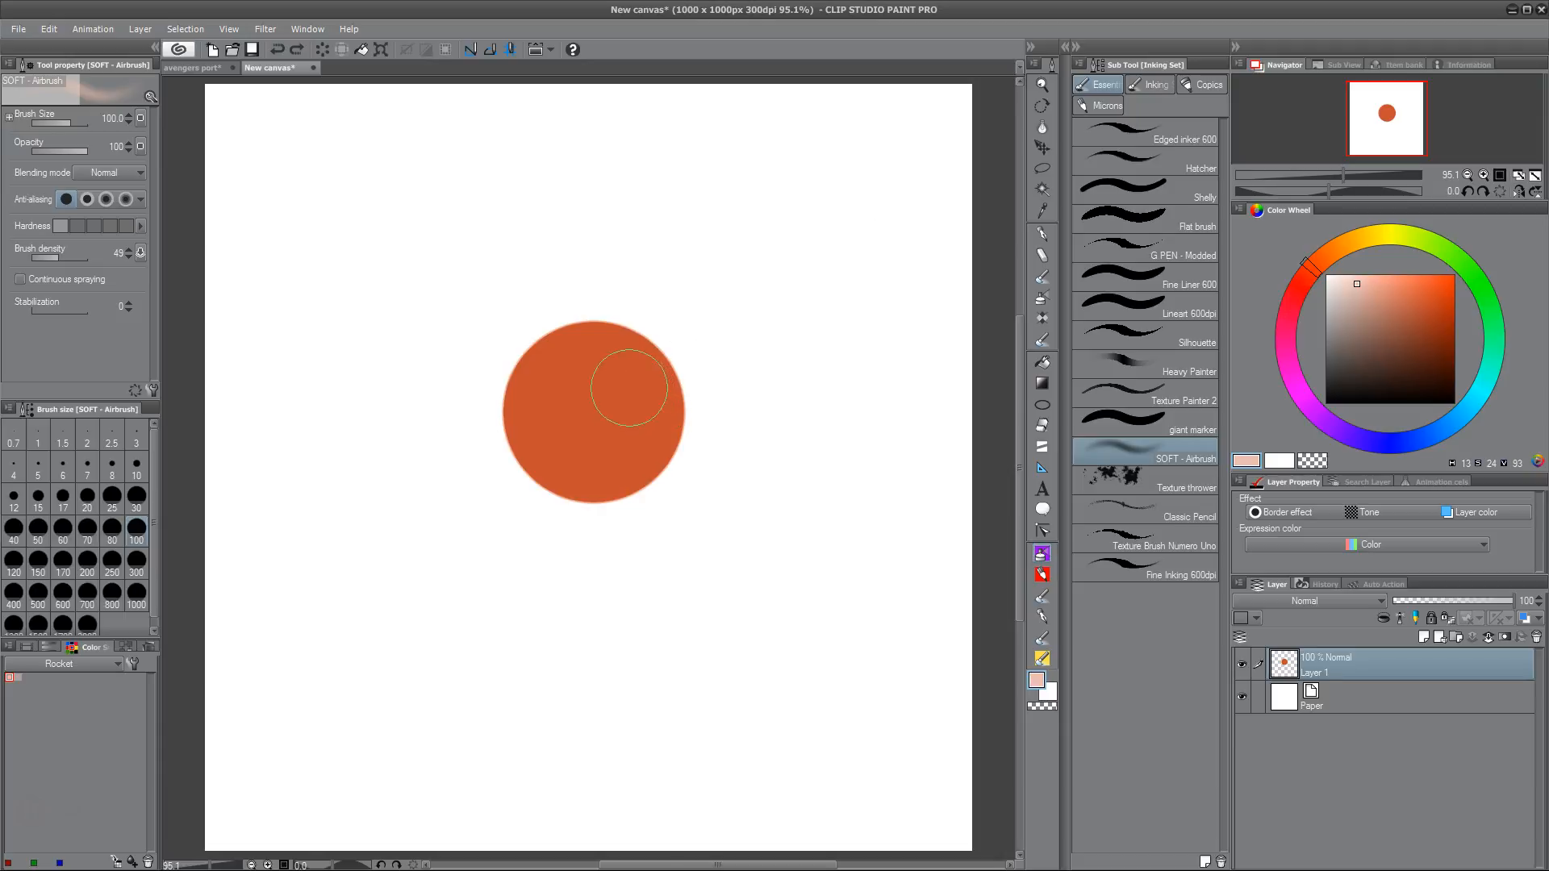
left_click_drag(608, 391, 617, 393)
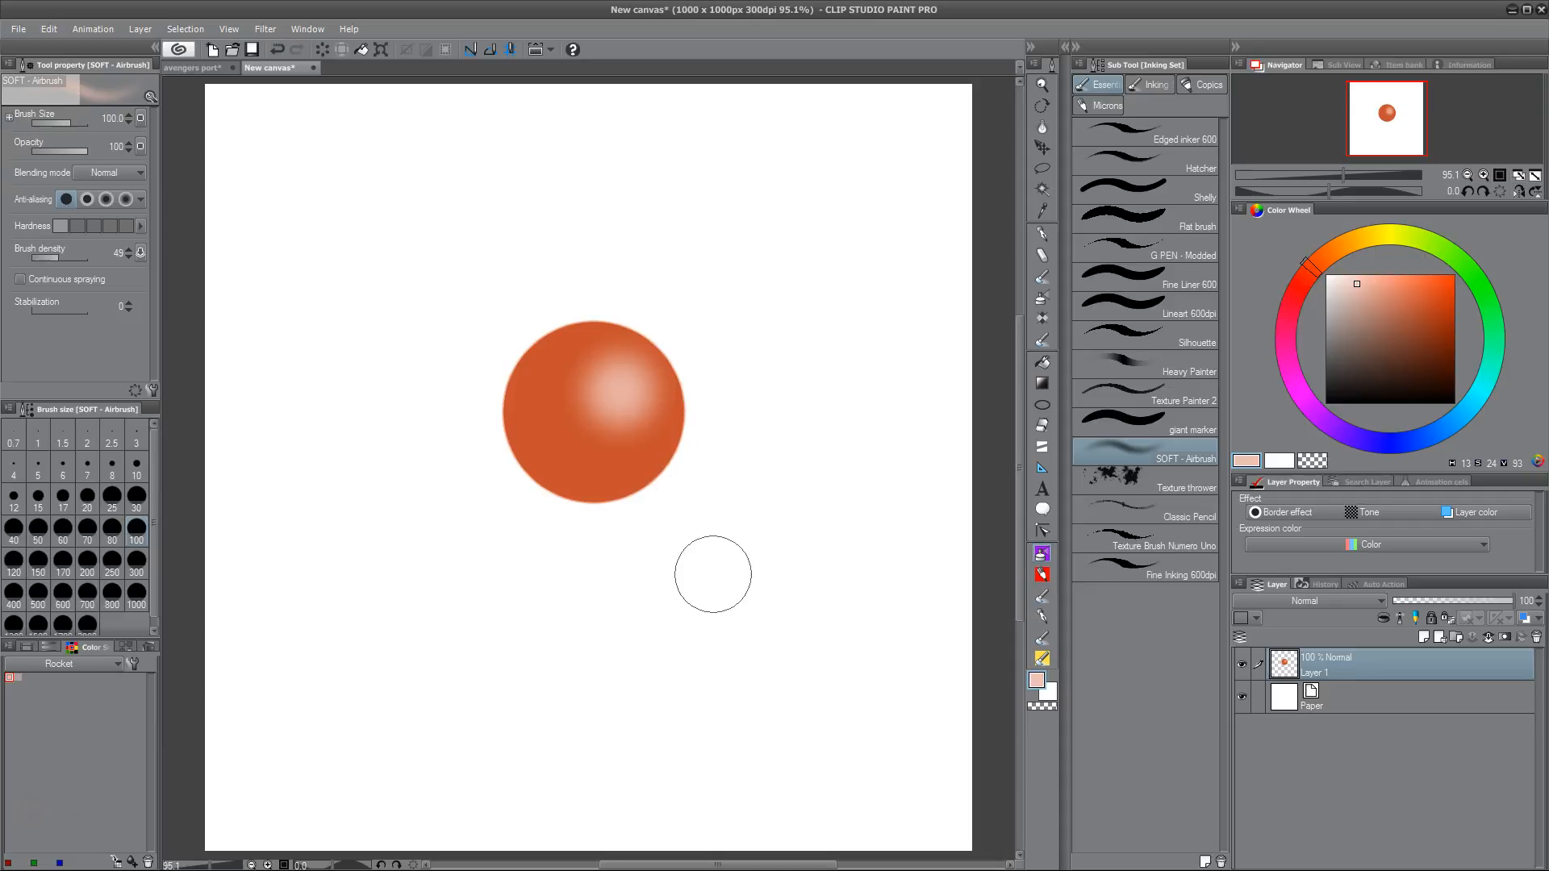
left_click_drag(656, 347, 657, 402)
key("ctrl+z")
Airbrush orange midtones around the ball's highlight, first a slightly brighter orange, and a slightly darker one on the shaded side
left_click(638, 450, "alt")
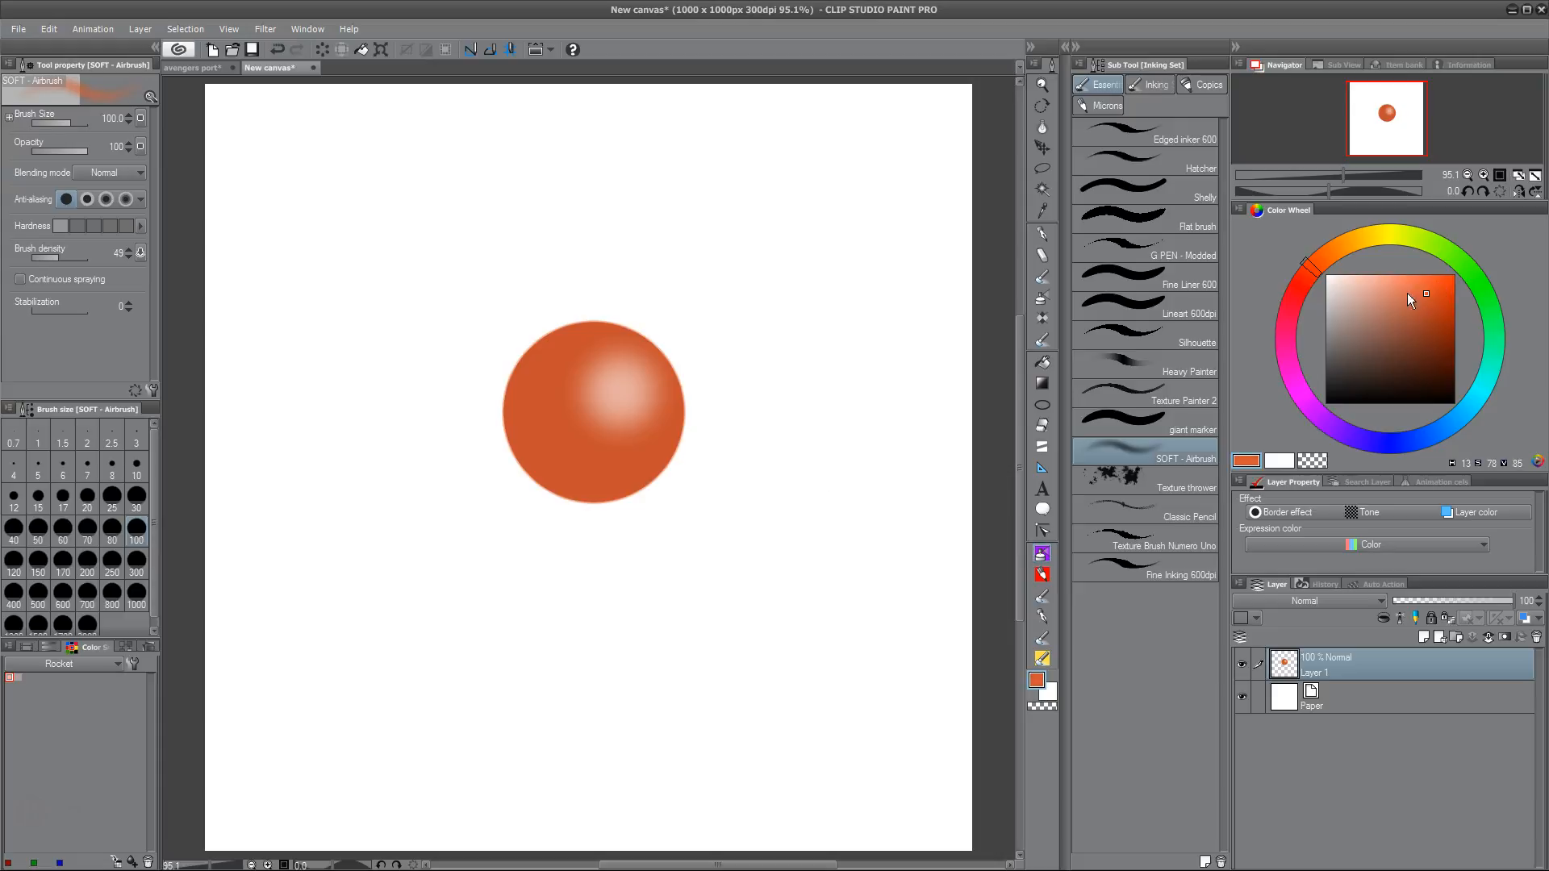
mouse_move(593, 367)
left_mouse_down()
mouse_move(589, 403)
mouse_move(574, 374)
mouse_move(633, 399)
left_mouse_up()
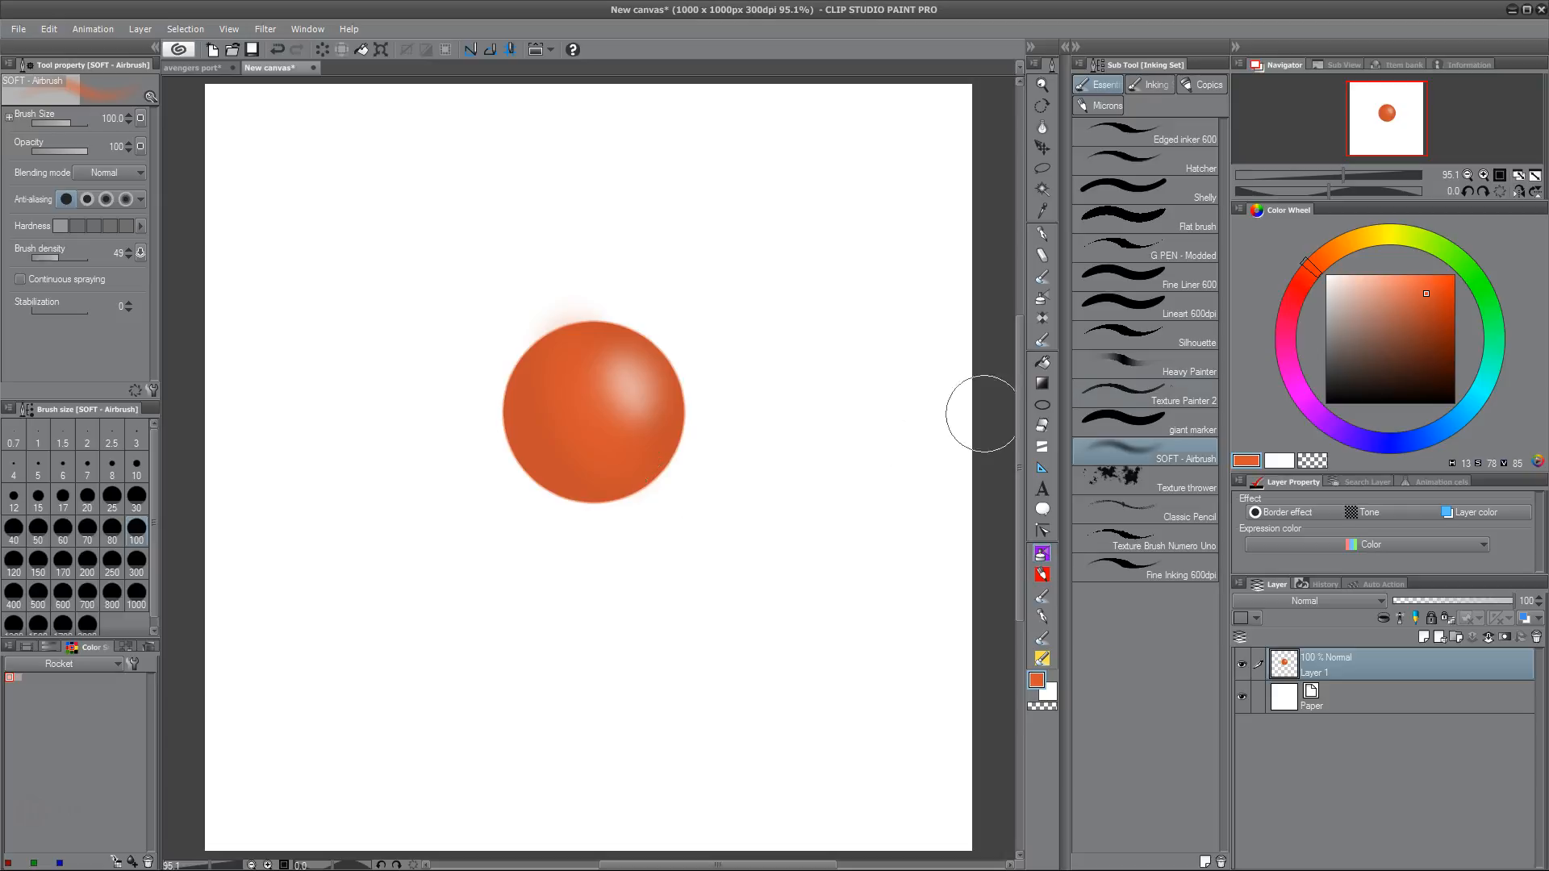
left_click(1423, 308)
mouse_move(564, 346)
left_mouse_down()
mouse_move(578, 439)
mouse_move(578, 377)
mouse_move(556, 379)
mouse_move(615, 440)
left_mouse_up()
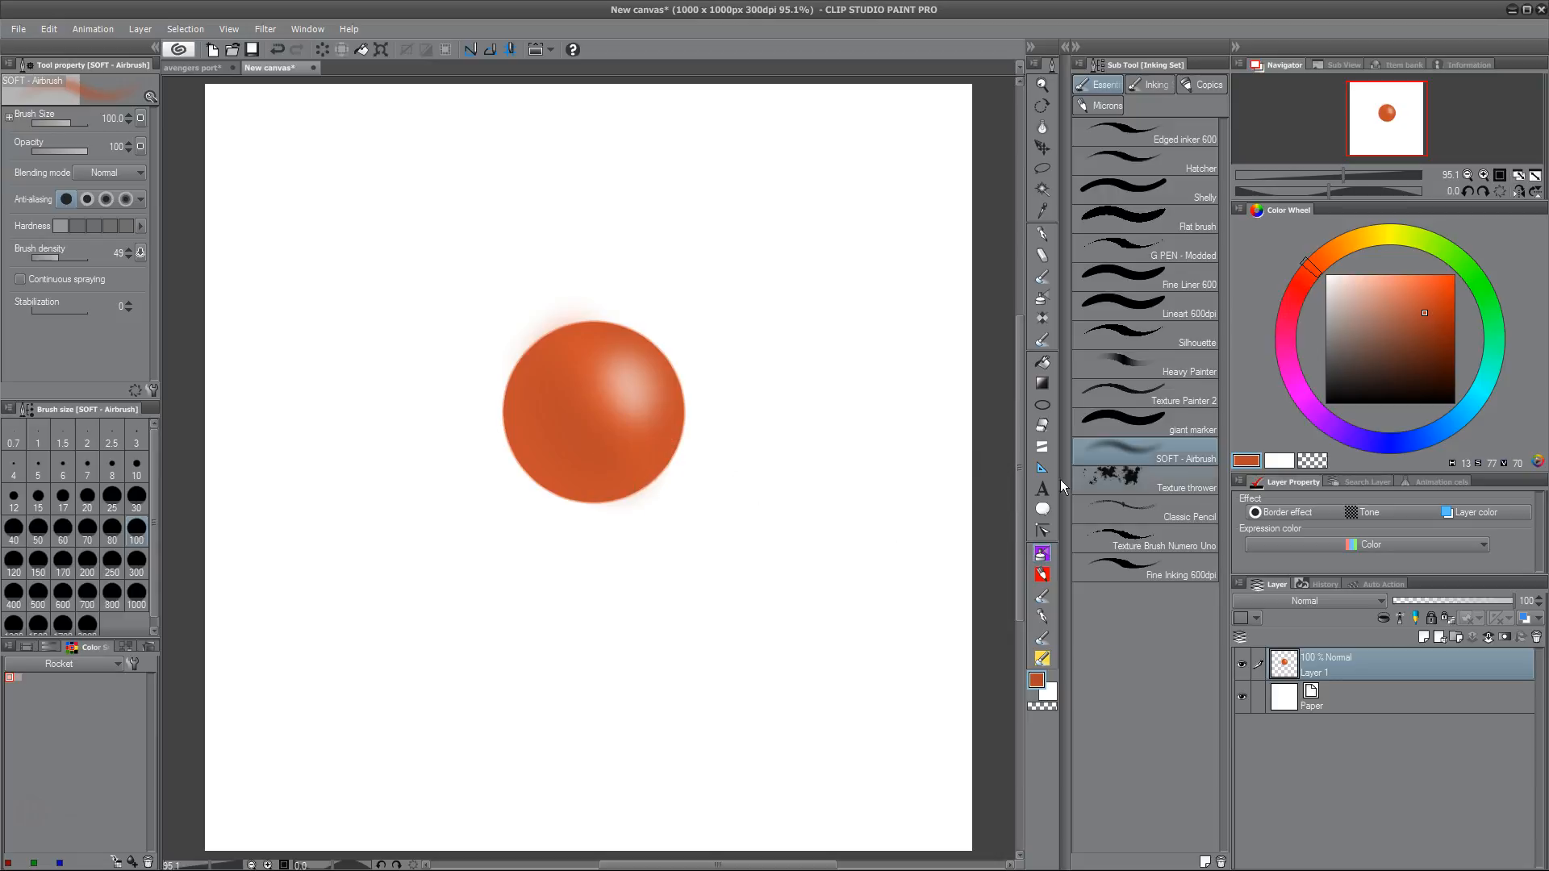
Airbrush progressively darker brown-orange tones on the ball's lower-left side to build the core shadow
left_click(1422, 338)
mouse_move(546, 379)
left_mouse_down()
mouse_move(551, 423)
mouse_move(578, 419)
mouse_move(540, 361)
mouse_move(606, 441)
mouse_move(651, 460)
left_mouse_up()
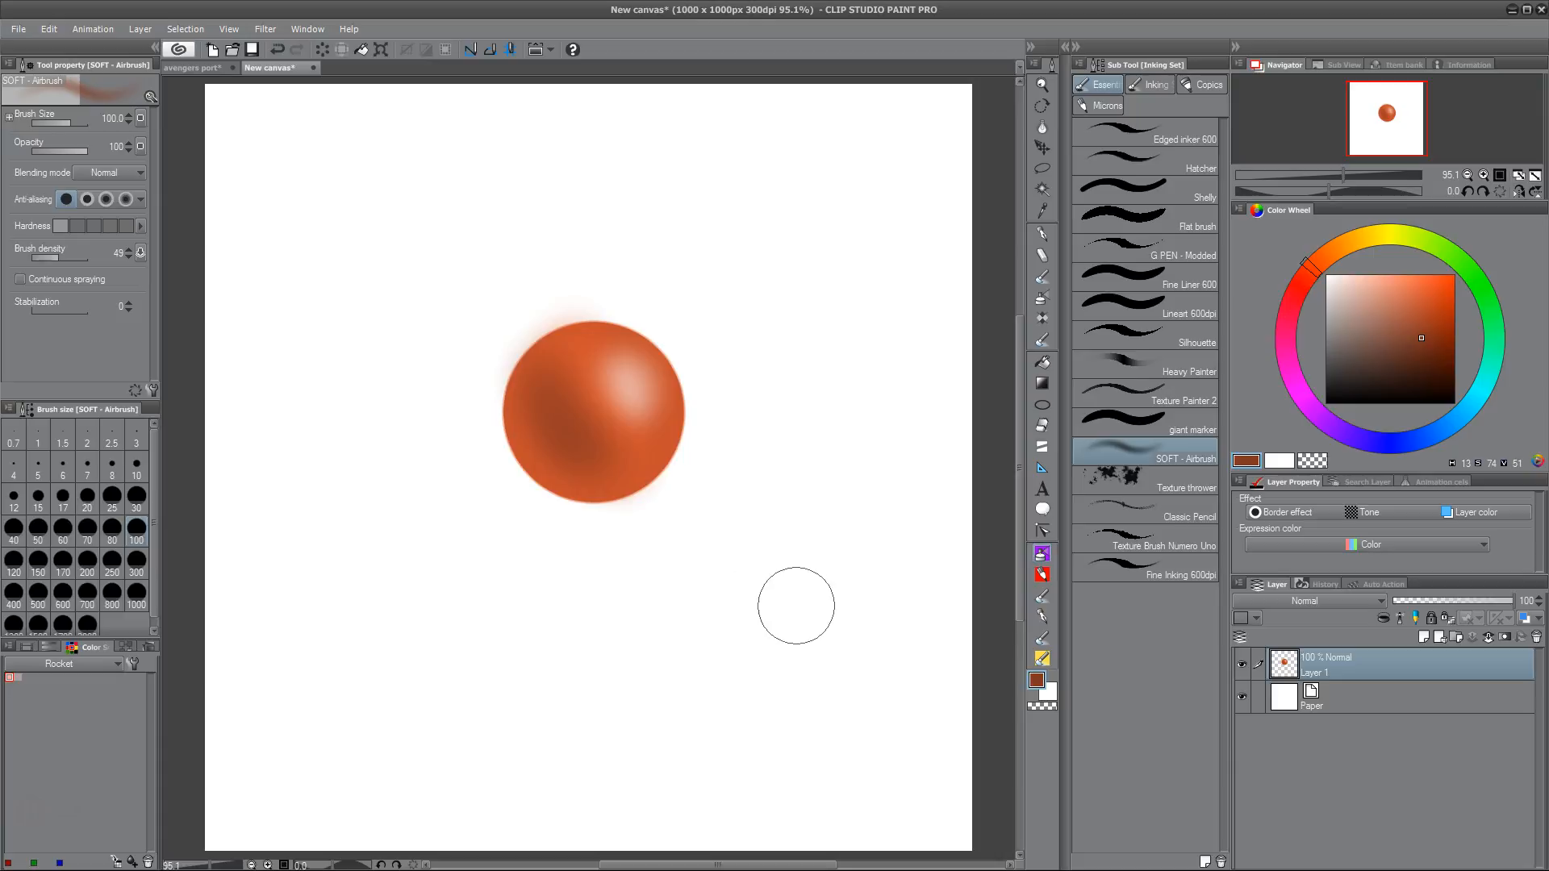
left_click(1422, 356)
mouse_move(528, 399)
left_mouse_down()
mouse_move(525, 363)
mouse_move(637, 455)
mouse_move(512, 408)
left_mouse_up()
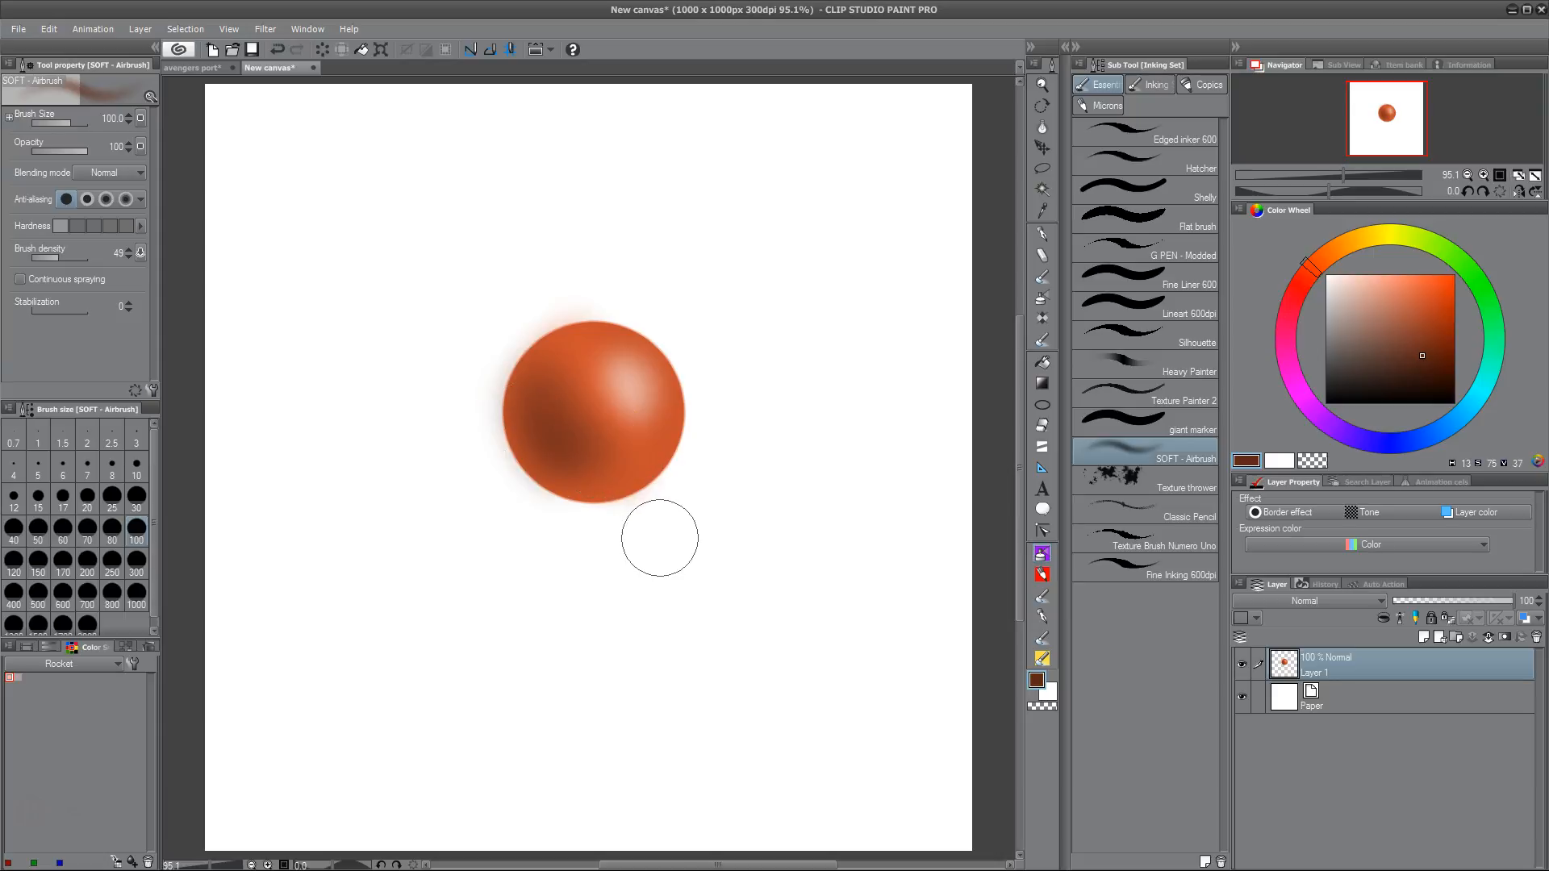
Airbrush pale pinkish-orange reflected light along the ball's lower-left and bottom edges
left_click_drag(1421, 345, 1383, 302)
left_click_drag(511, 408, 601, 471)
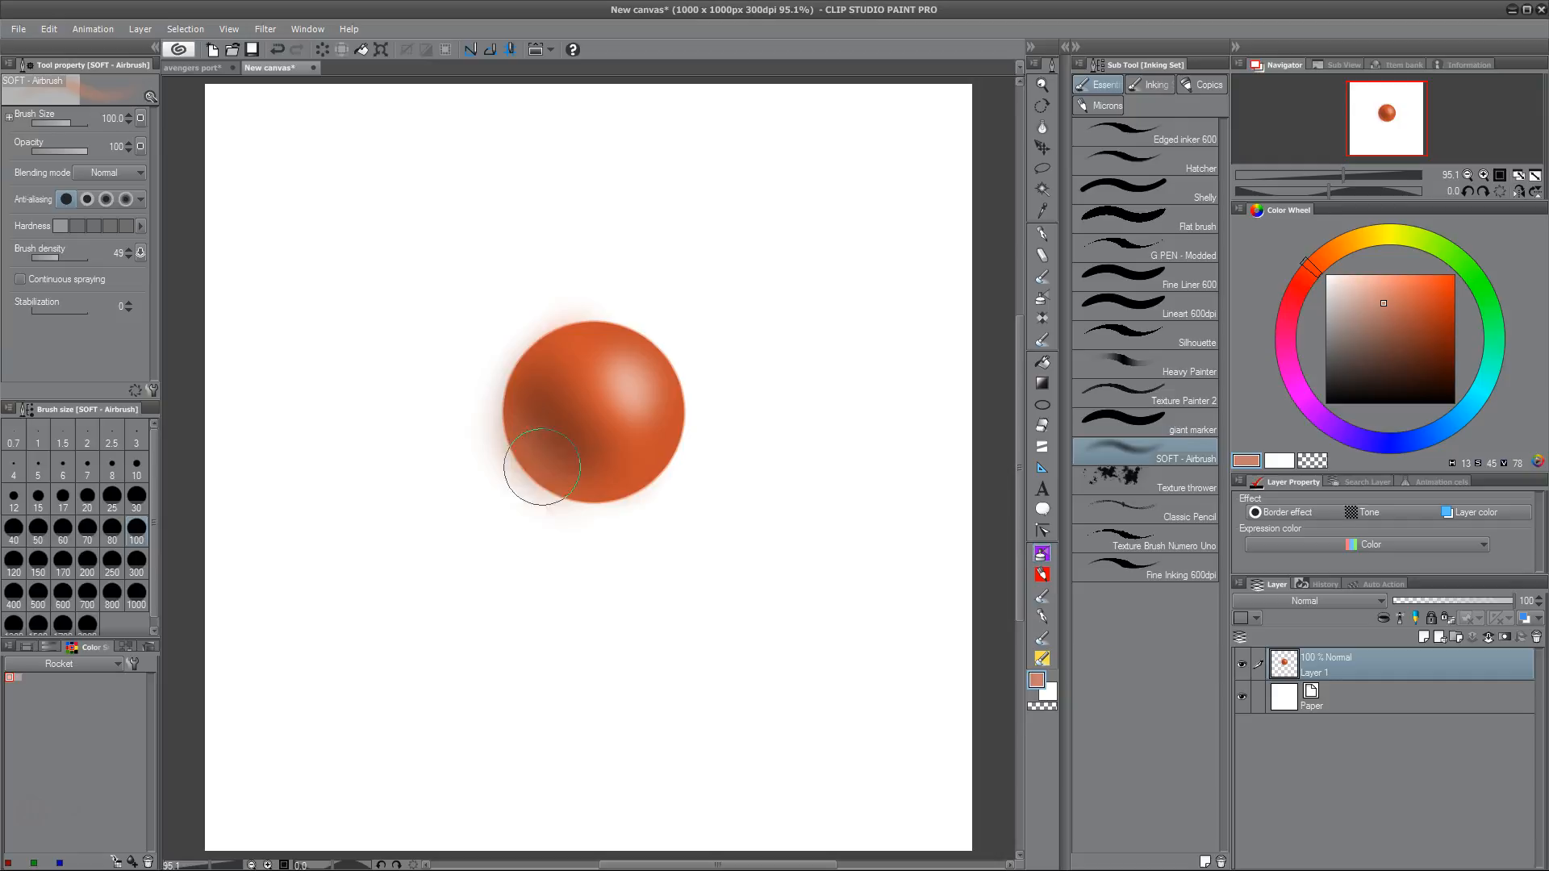
left_click_drag(1379, 297, 1368, 294)
left_click_drag(578, 497, 661, 467)
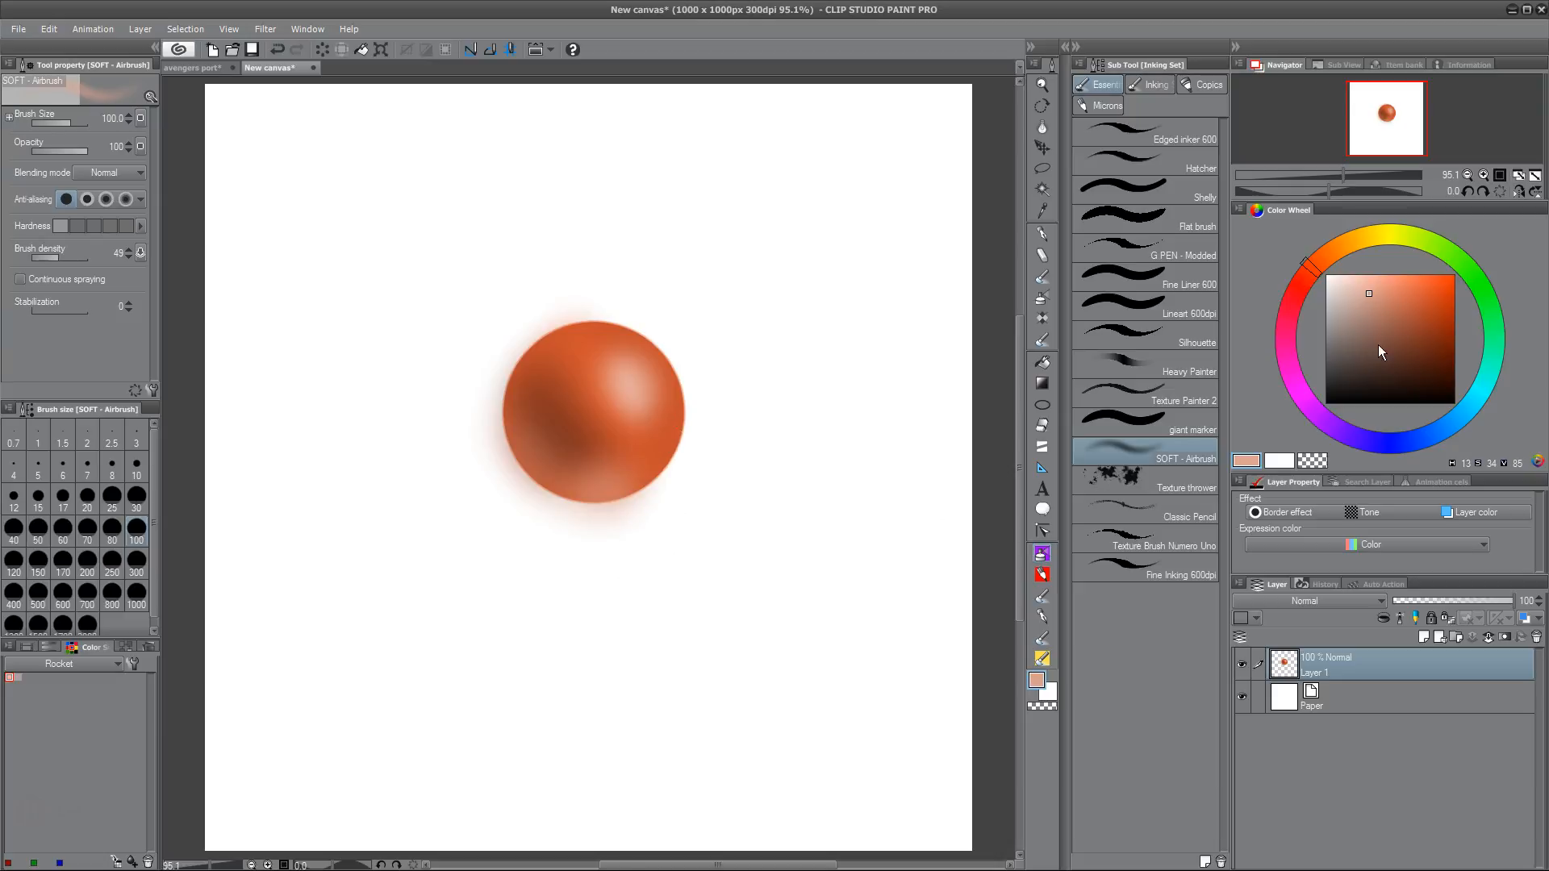
Airbrush a round dark-brown cast shadow below and to the left of the ball
left_click(1420, 370)
mouse_move(494, 421)
left_mouse_down()
mouse_move(493, 532)
mouse_move(498, 454)
mouse_move(514, 486)
mouse_move(480, 433)
mouse_move(523, 451)
mouse_move(438, 465)
mouse_move(482, 437)
mouse_move(524, 477)
mouse_move(492, 435)
mouse_move(524, 465)
mouse_move(500, 480)
mouse_move(440, 447)
mouse_move(472, 462)
mouse_move(472, 530)
mouse_move(453, 465)
mouse_move(508, 463)
mouse_move(522, 517)
mouse_move(465, 420)
mouse_move(464, 502)
mouse_move(419, 508)
left_mouse_up()
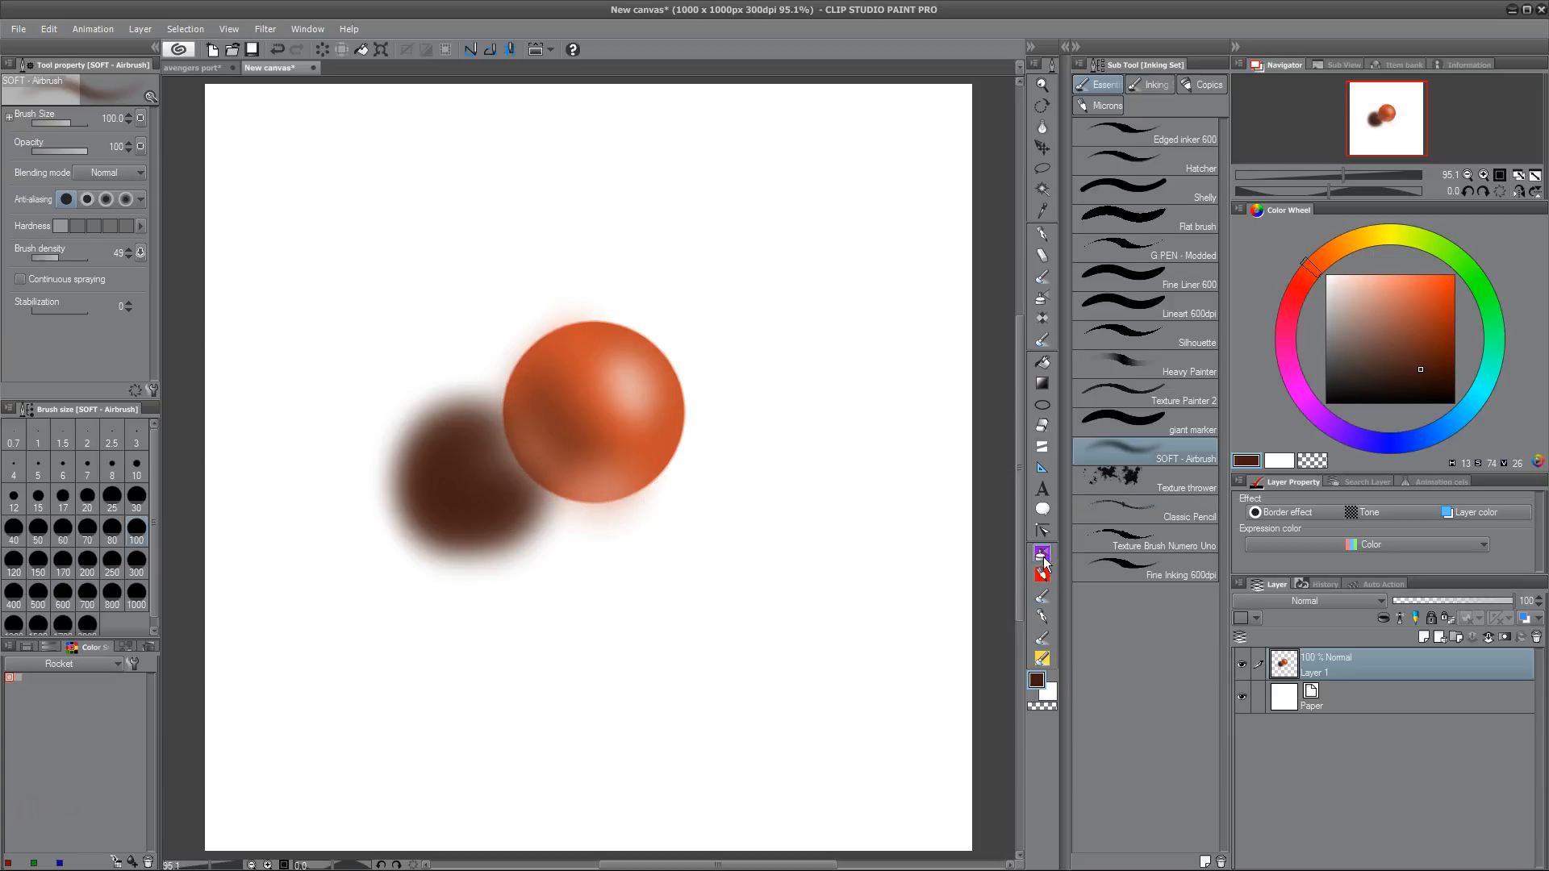
With the Hatcher brush in black, mark the ball's light and tone zones and the cast shadow with small ovals
left_click(1201, 173)
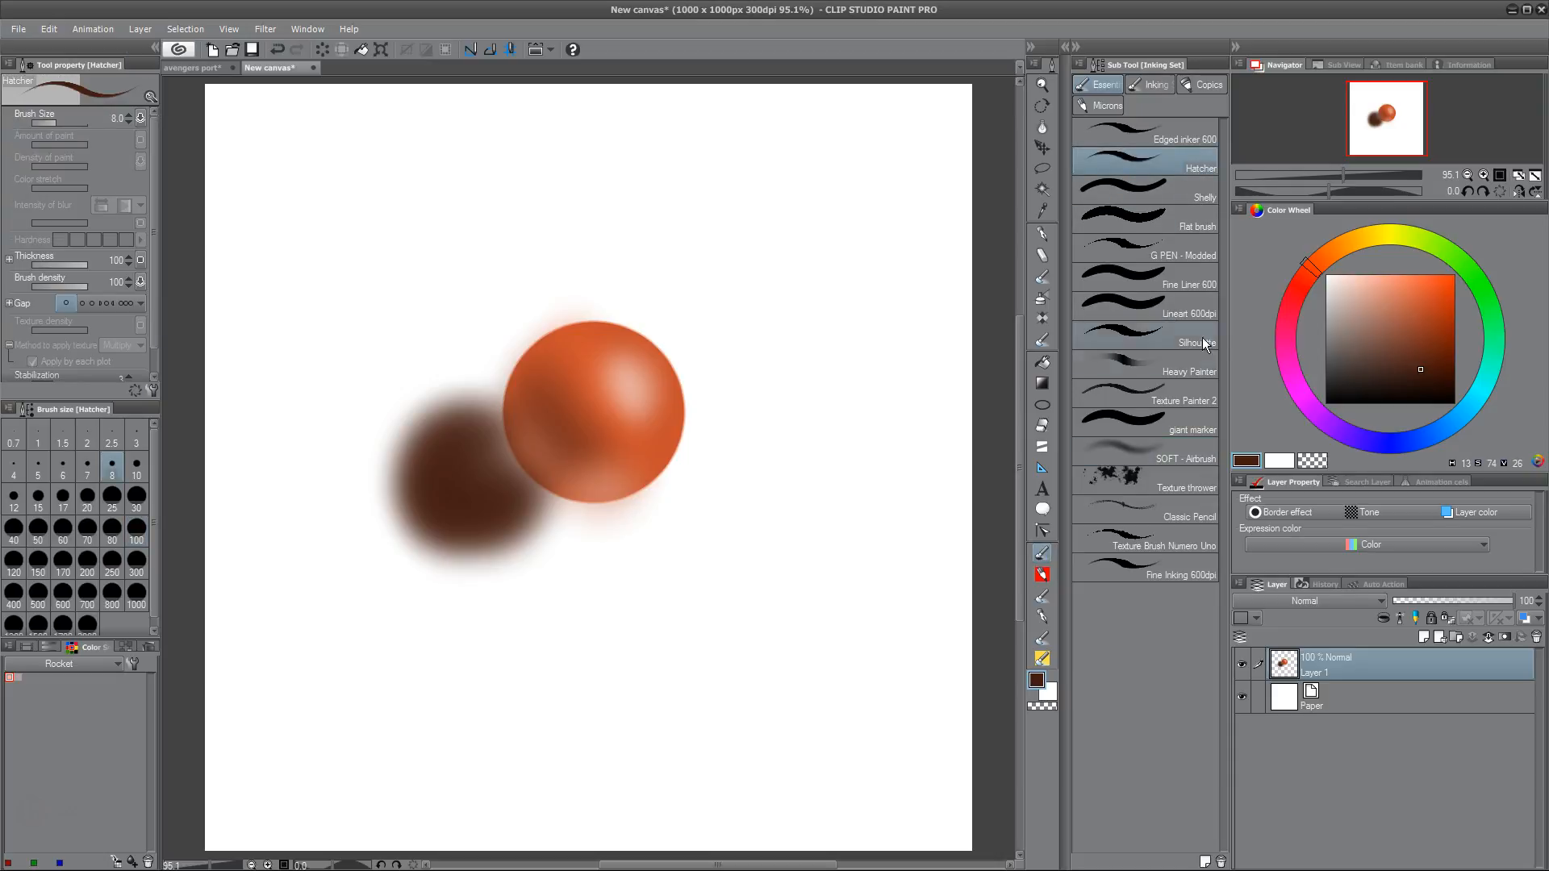
left_click_drag(1402, 376, 1313, 398)
mouse_move(625, 374)
left_mouse_down()
mouse_move(623, 405)
mouse_move(637, 371)
mouse_move(576, 390)
mouse_move(594, 370)
left_mouse_up()
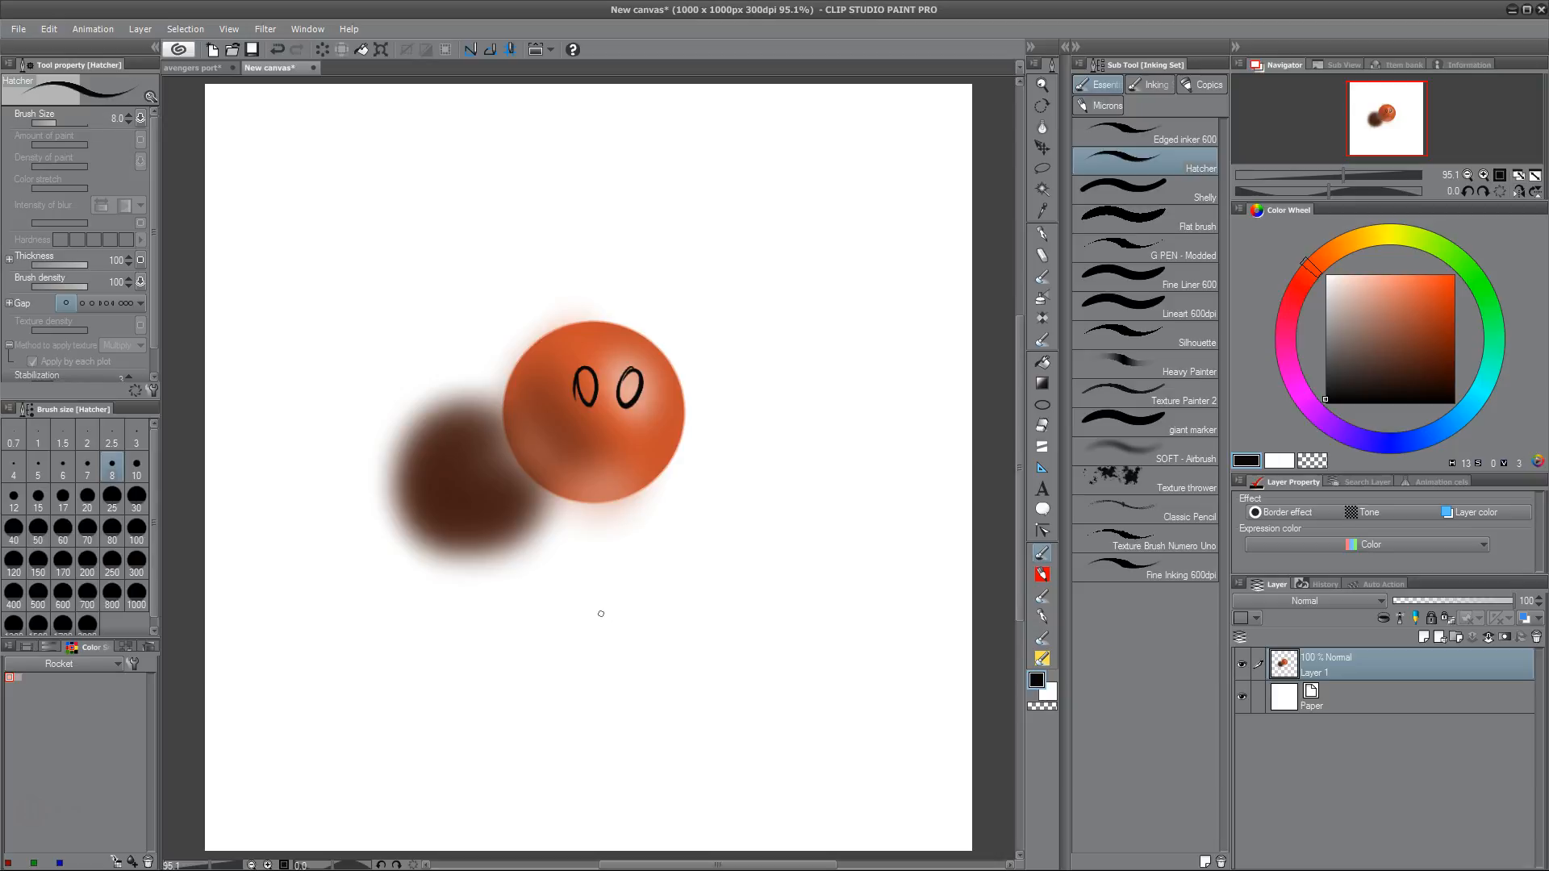
left_click_drag(478, 477, 476, 484)
left_click_drag(611, 366, 613, 402)
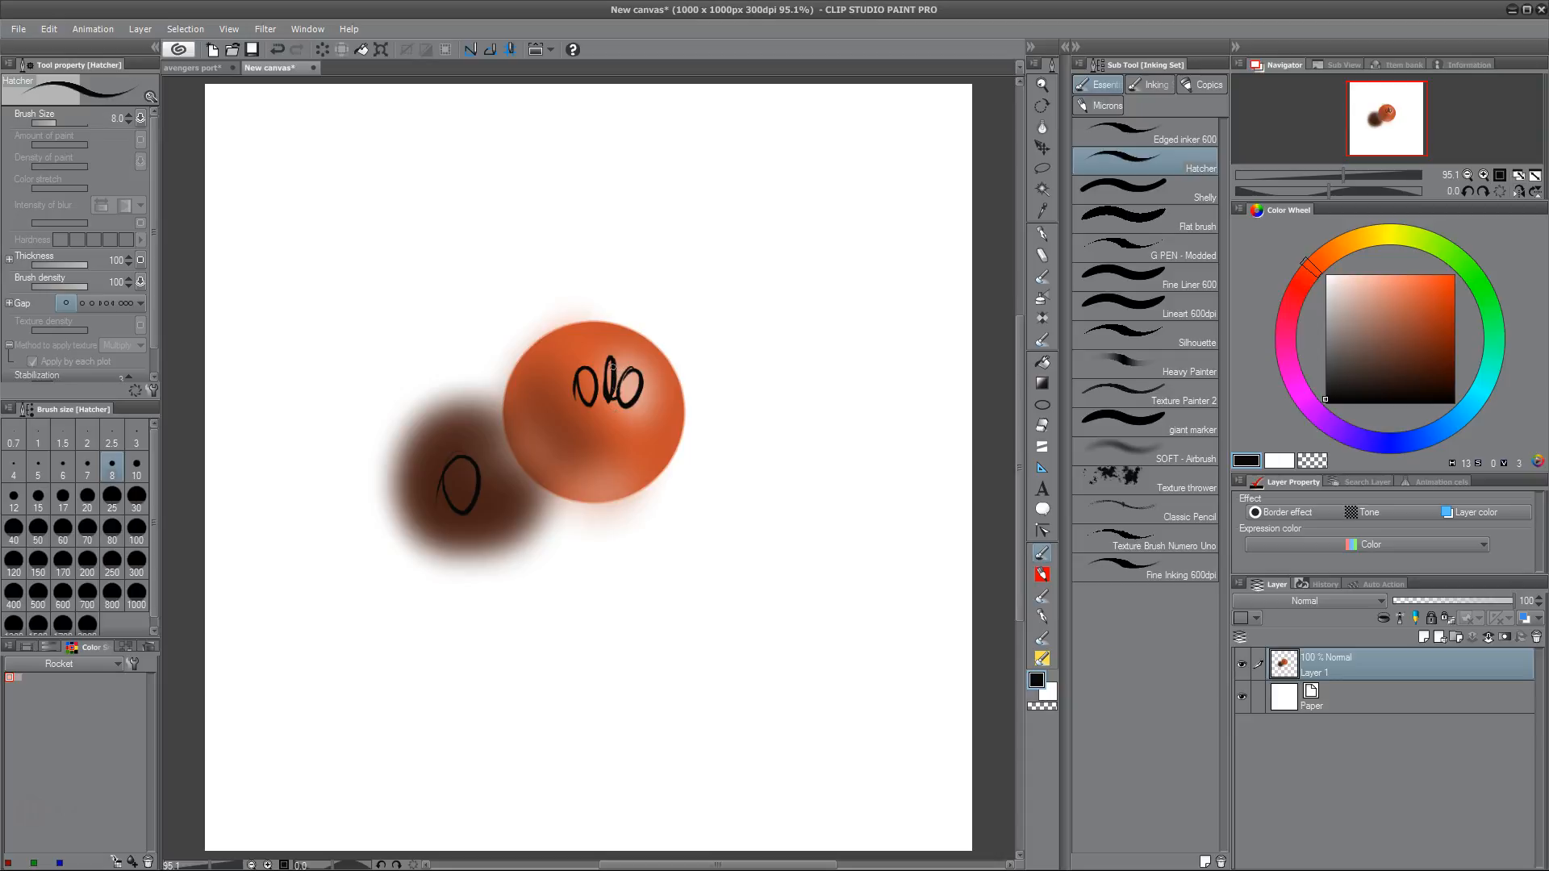
left_click_drag(604, 348, 608, 399)
Return to the avengers port document and try a black Silhouette brush stroke over the raccoon's chest and orange suit
left_click(194, 68)
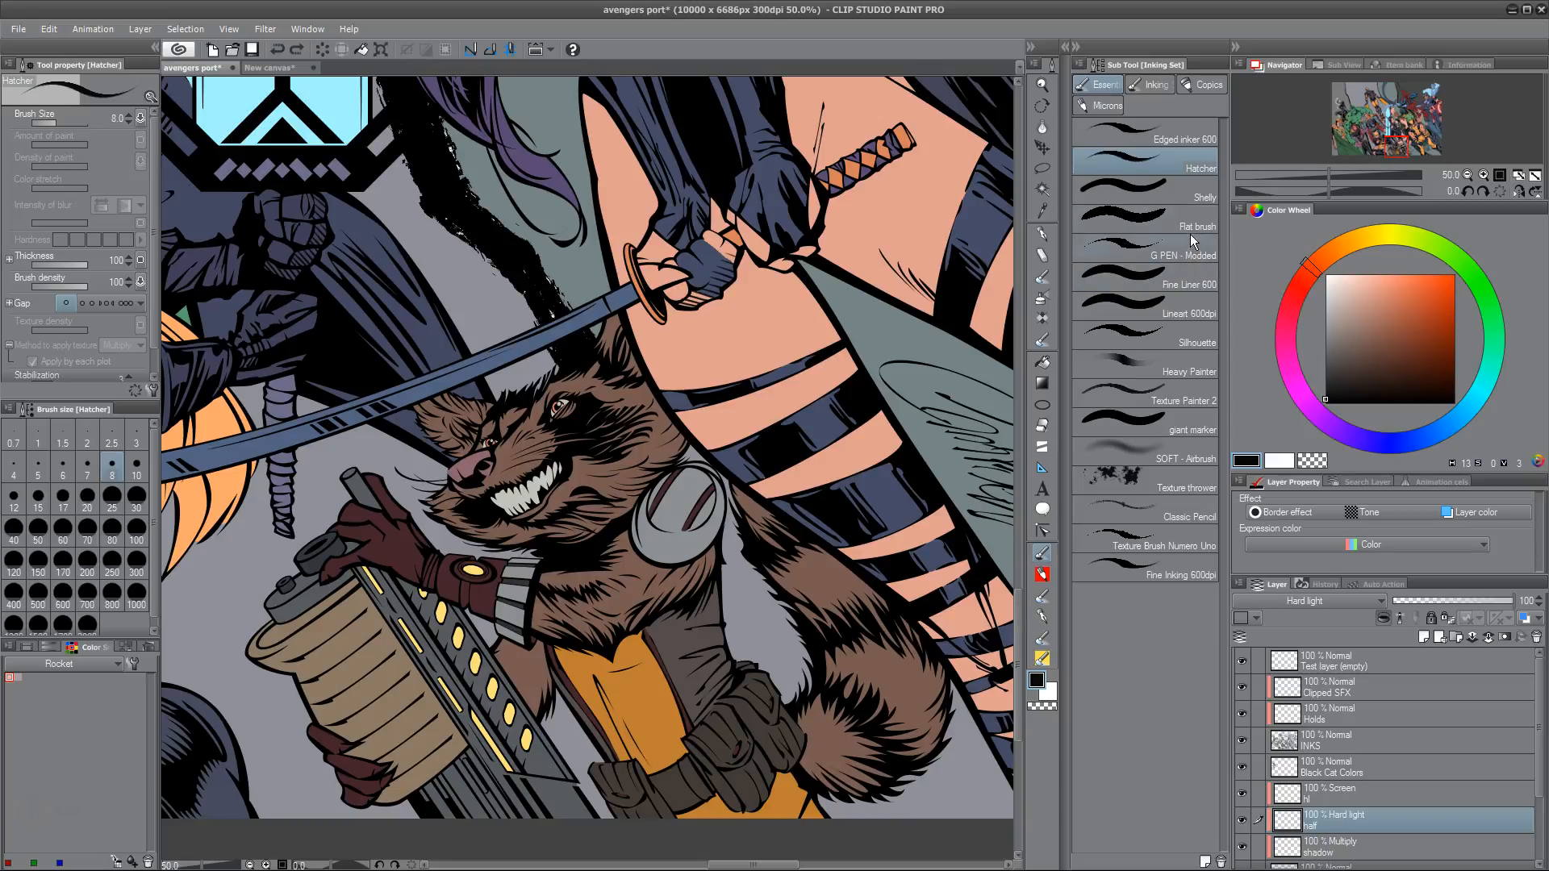
left_click(1184, 337)
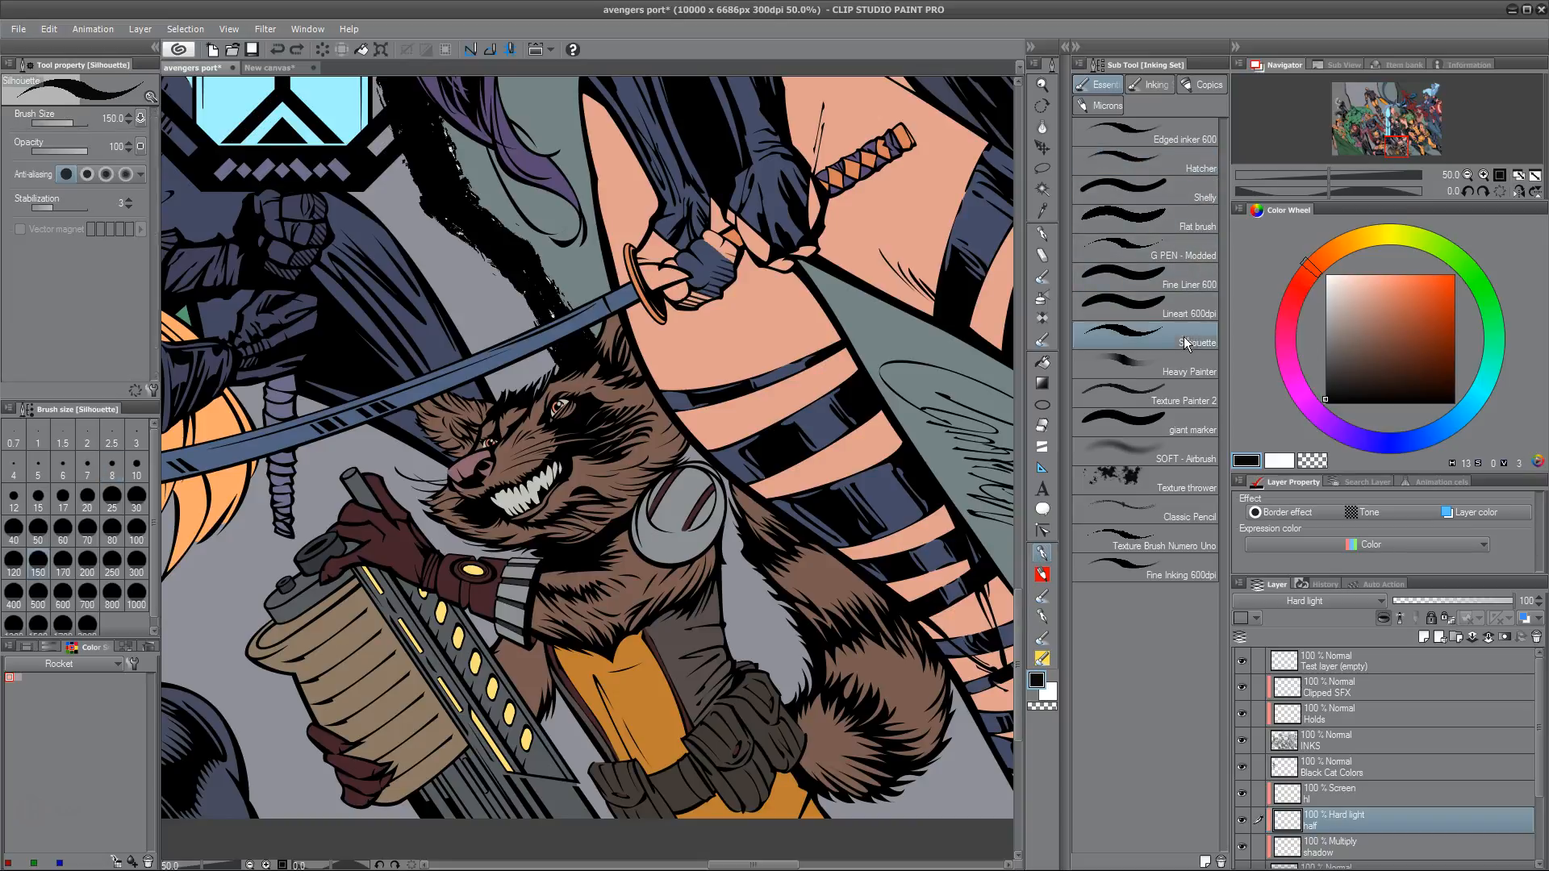
left_click_drag(626, 561, 641, 714)
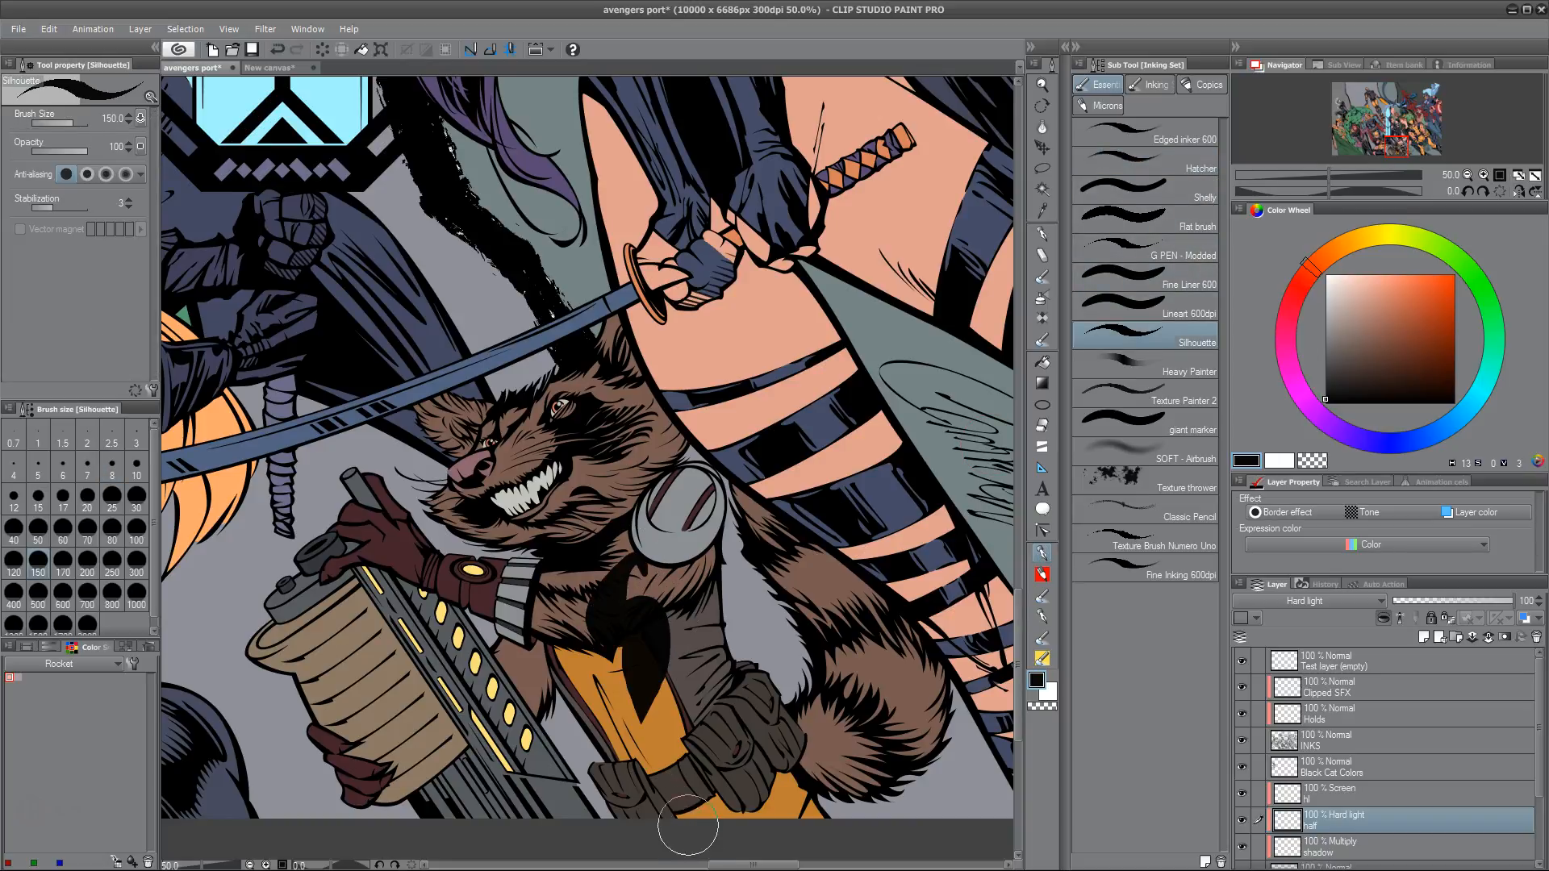
key("ctrl+z")
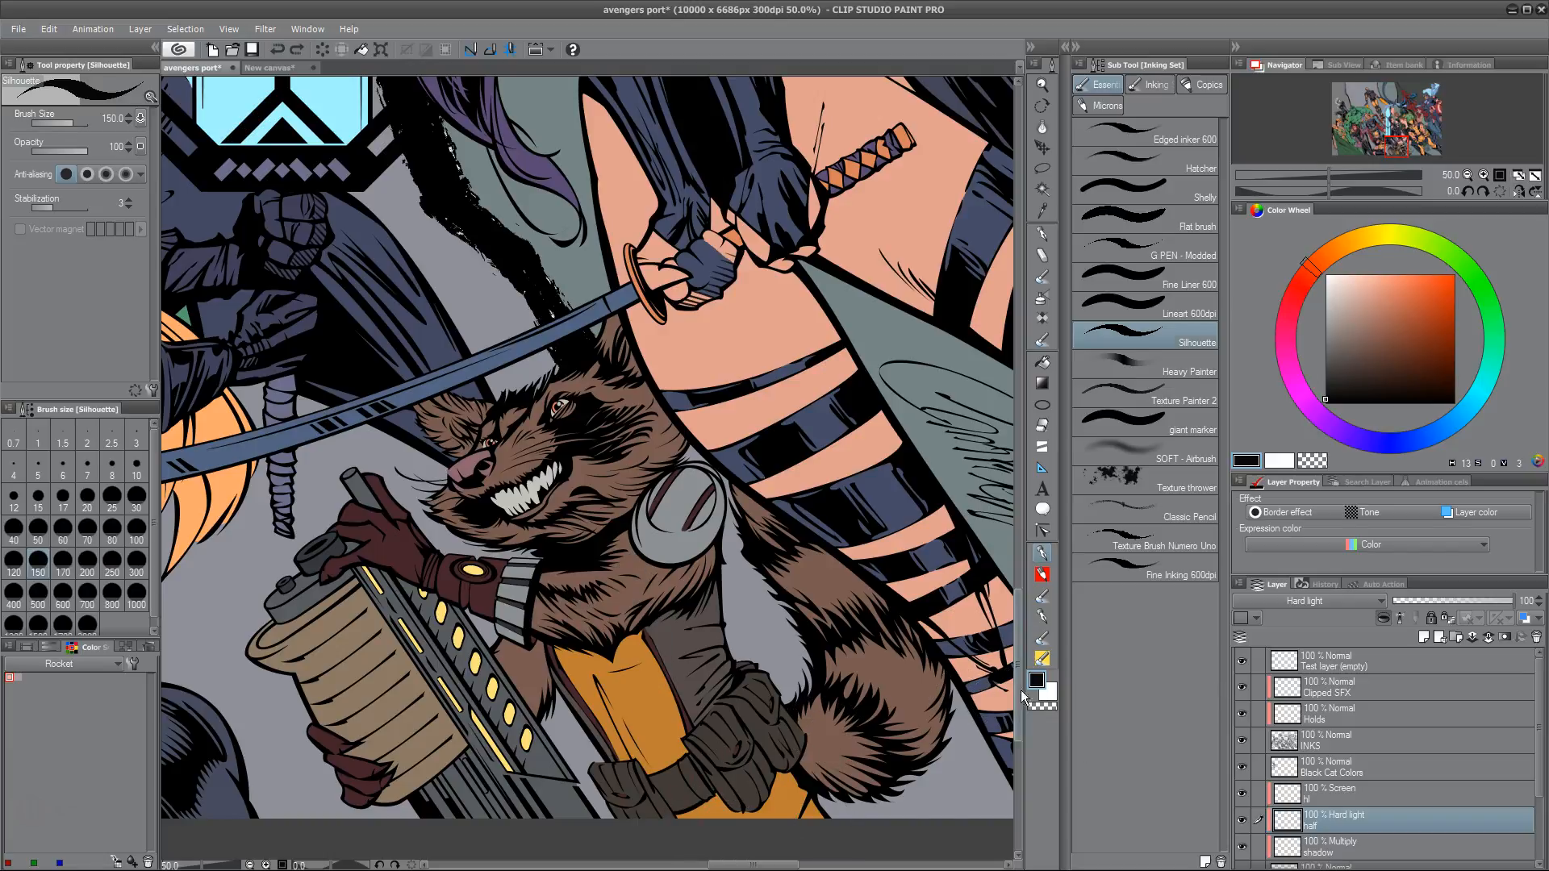
Sample the grey background colour, make the Multiply layer "shadow" active, and undo the last stroke
left_click(413, 731, "alt")
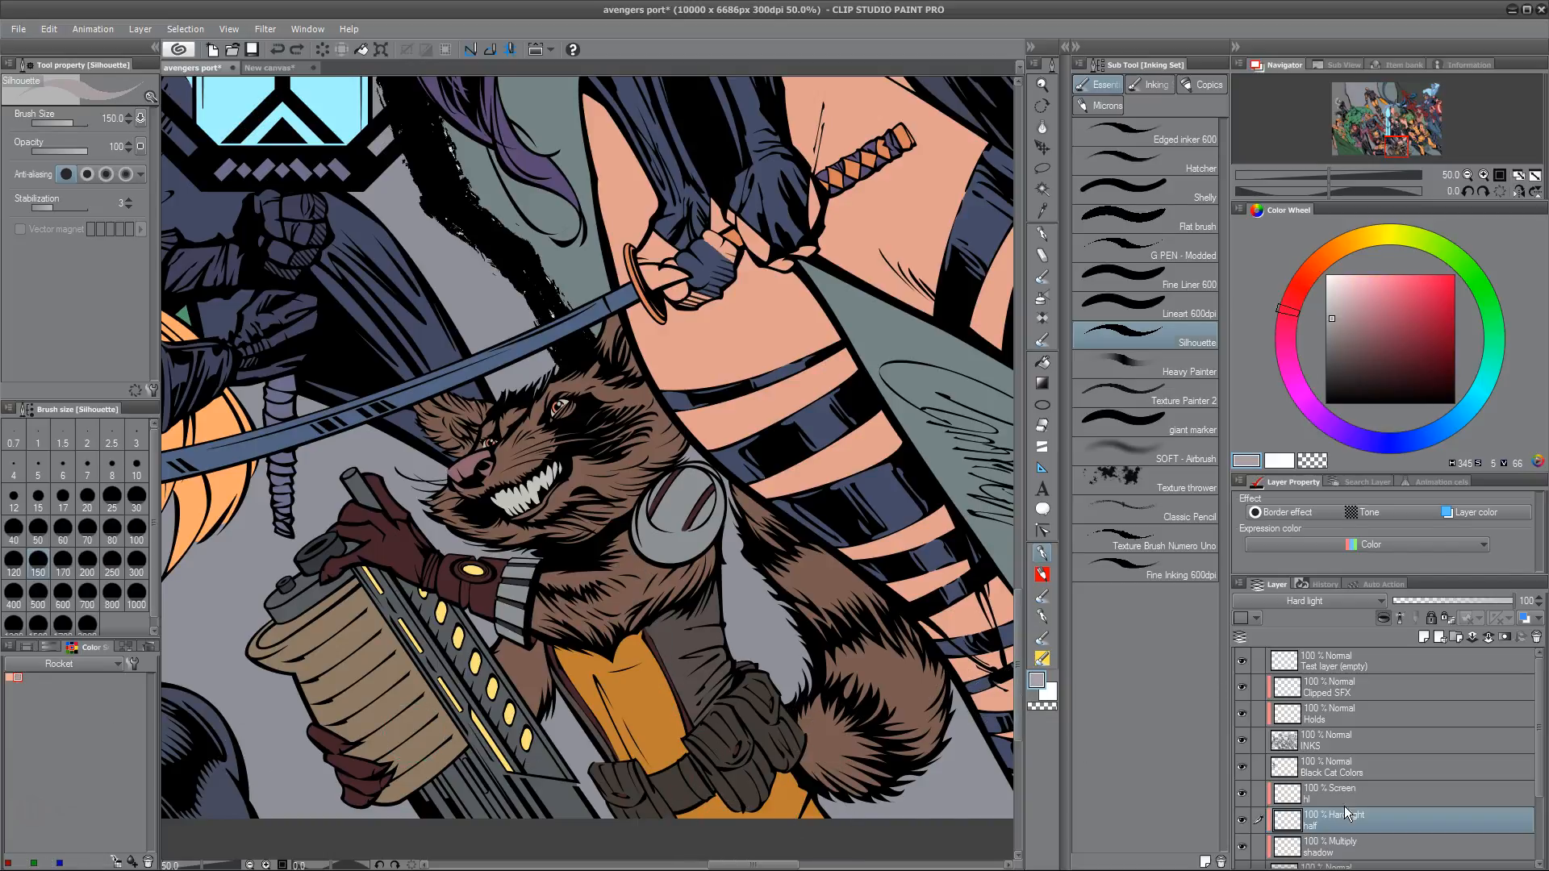
left_click(1343, 847)
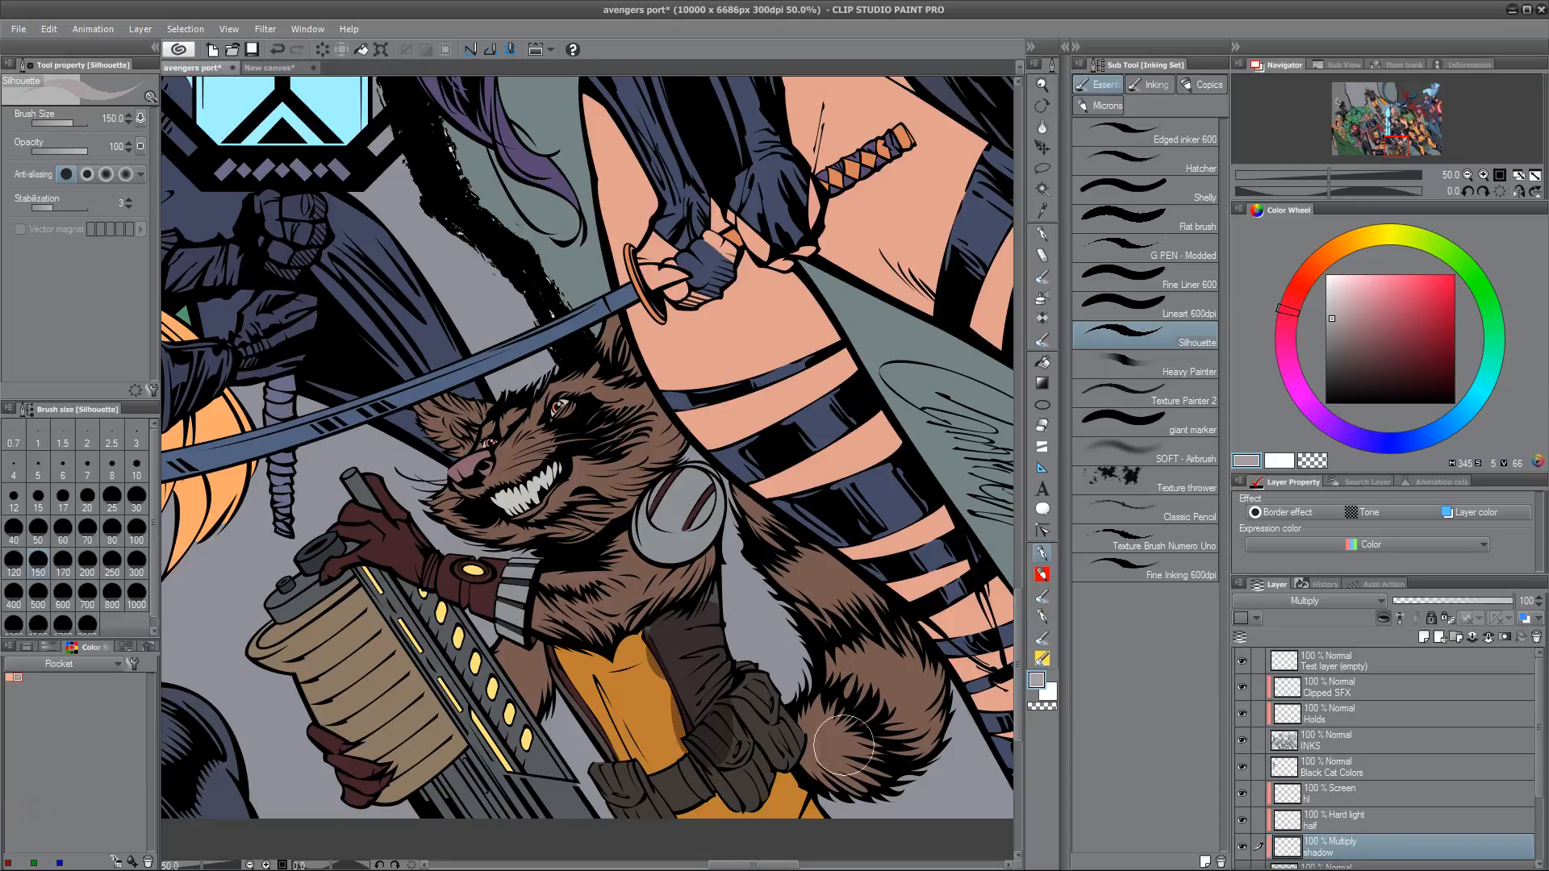
key("ctrl+z")
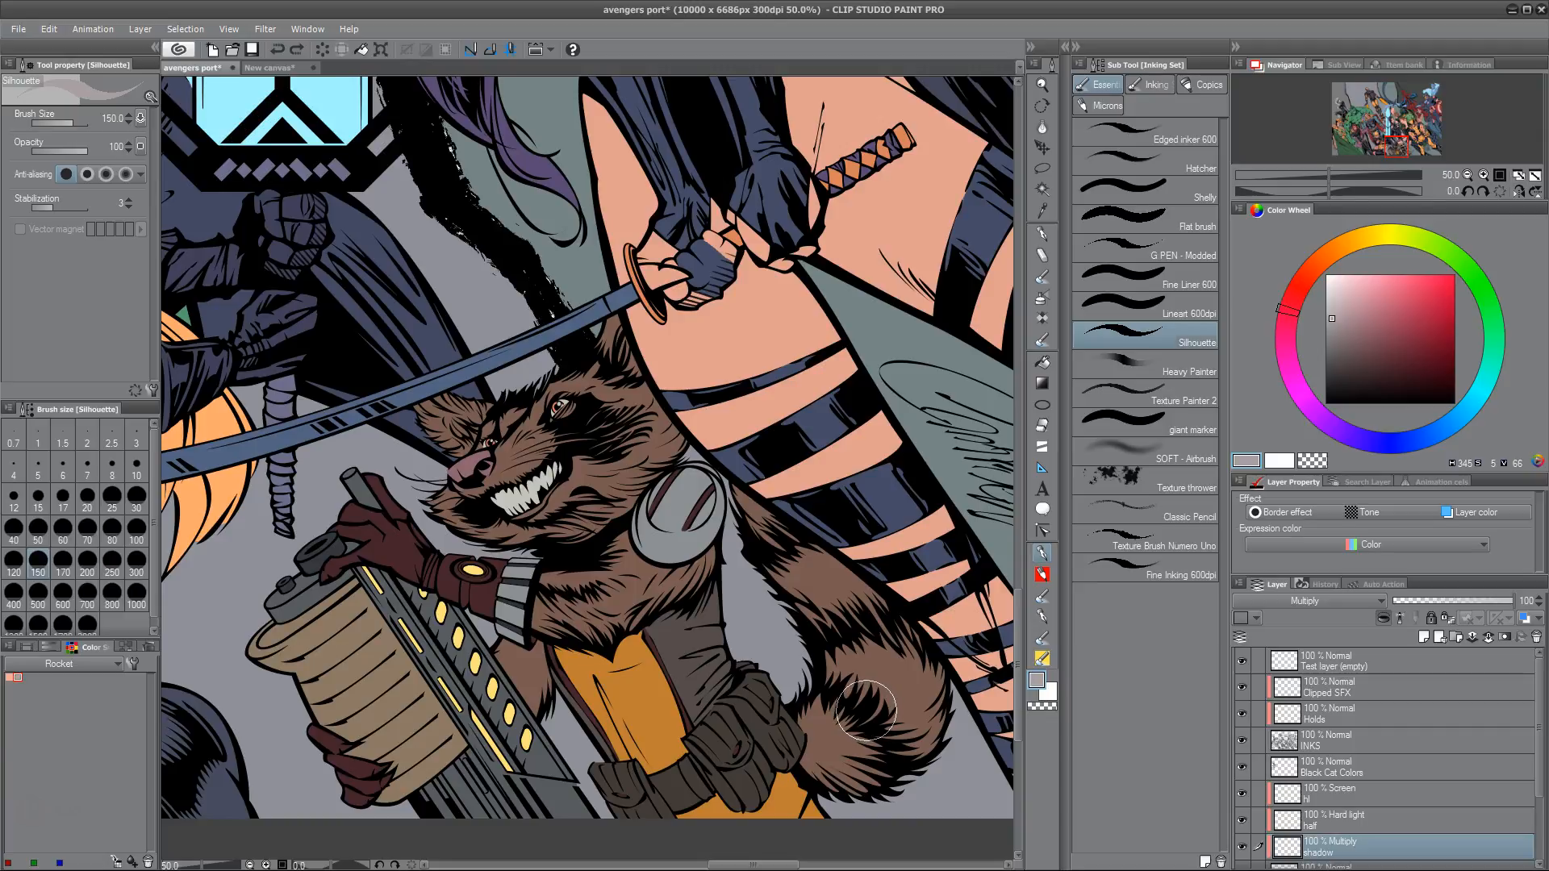
Try grey Multiply shadow strokes on the raccoon's tail, belt pouches, shoulder plate and suit
left_click_drag(867, 710, 878, 679)
mouse_move(850, 721)
left_mouse_down()
mouse_move(827, 747)
mouse_move(871, 731)
left_mouse_up()
key("ctrl+z")
left_click_drag(862, 601, 847, 735)
mouse_move(749, 754)
left_mouse_down()
mouse_move(785, 711)
mouse_move(684, 708)
mouse_move(630, 672)
mouse_move(690, 704)
left_mouse_up()
left_click_drag(679, 512, 665, 678)
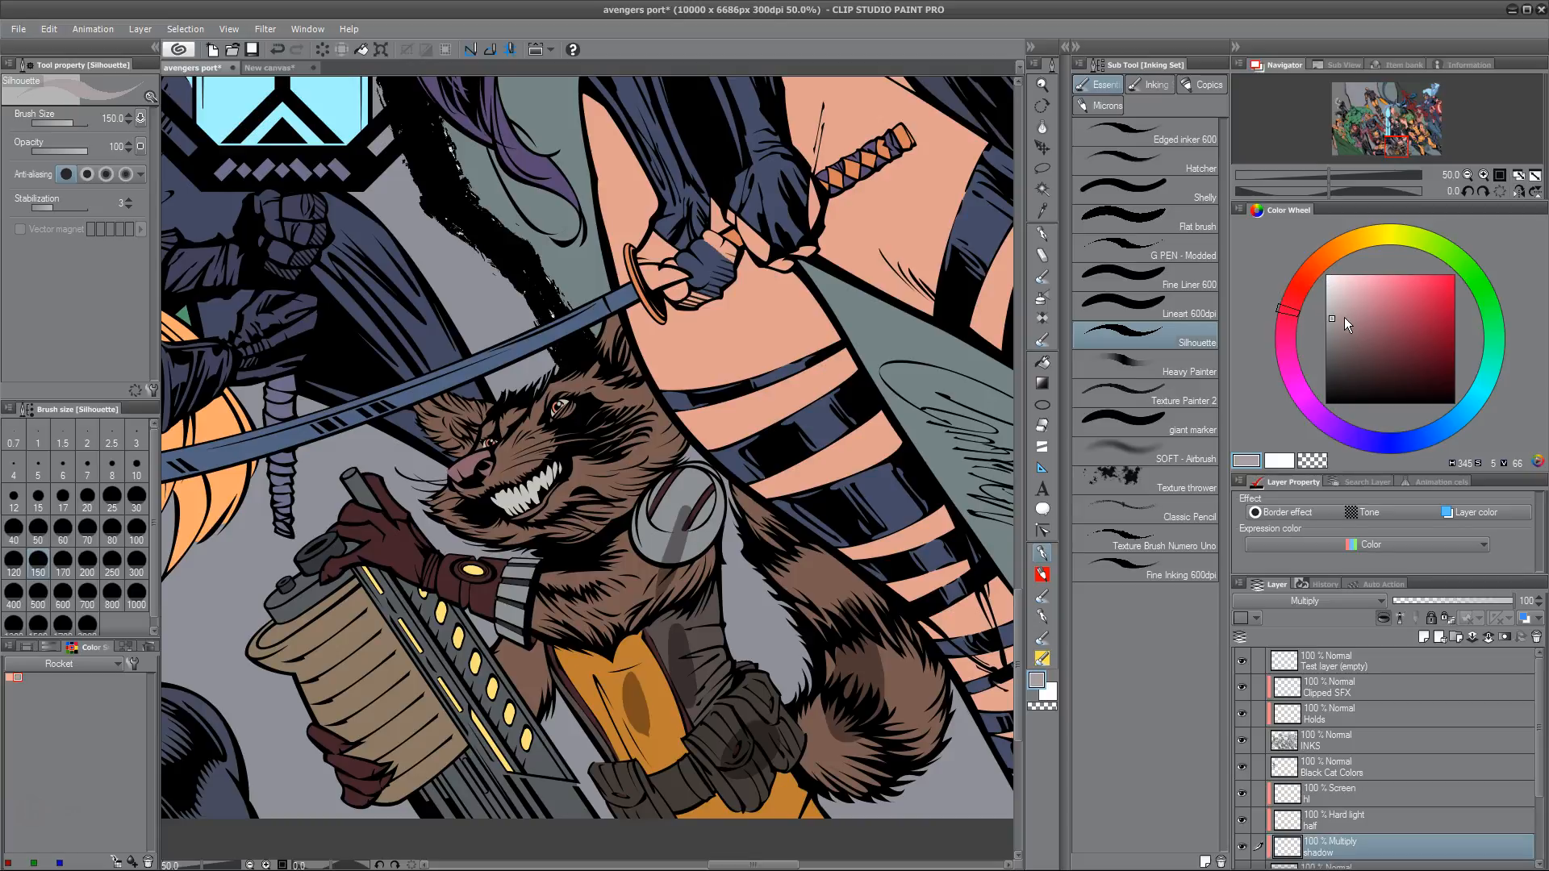
Try more grey shadow strokes on the raccoon's face, glove and orange suit, and on the gun's tan canister
left_click_drag(599, 460, 596, 513)
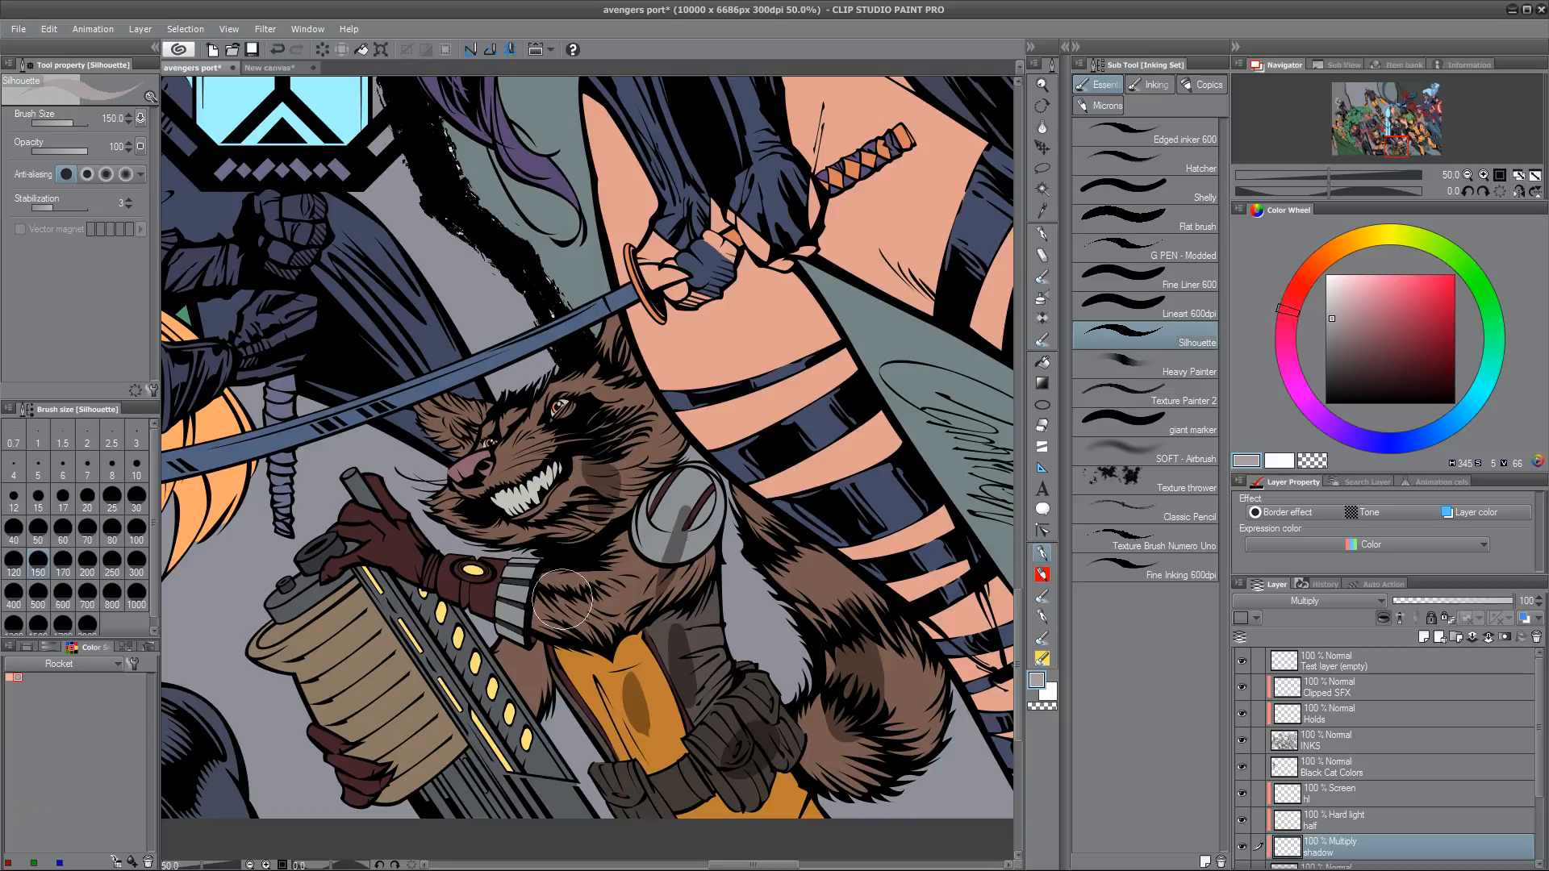
left_click_drag(407, 545, 423, 593)
left_click_drag(351, 633, 380, 706)
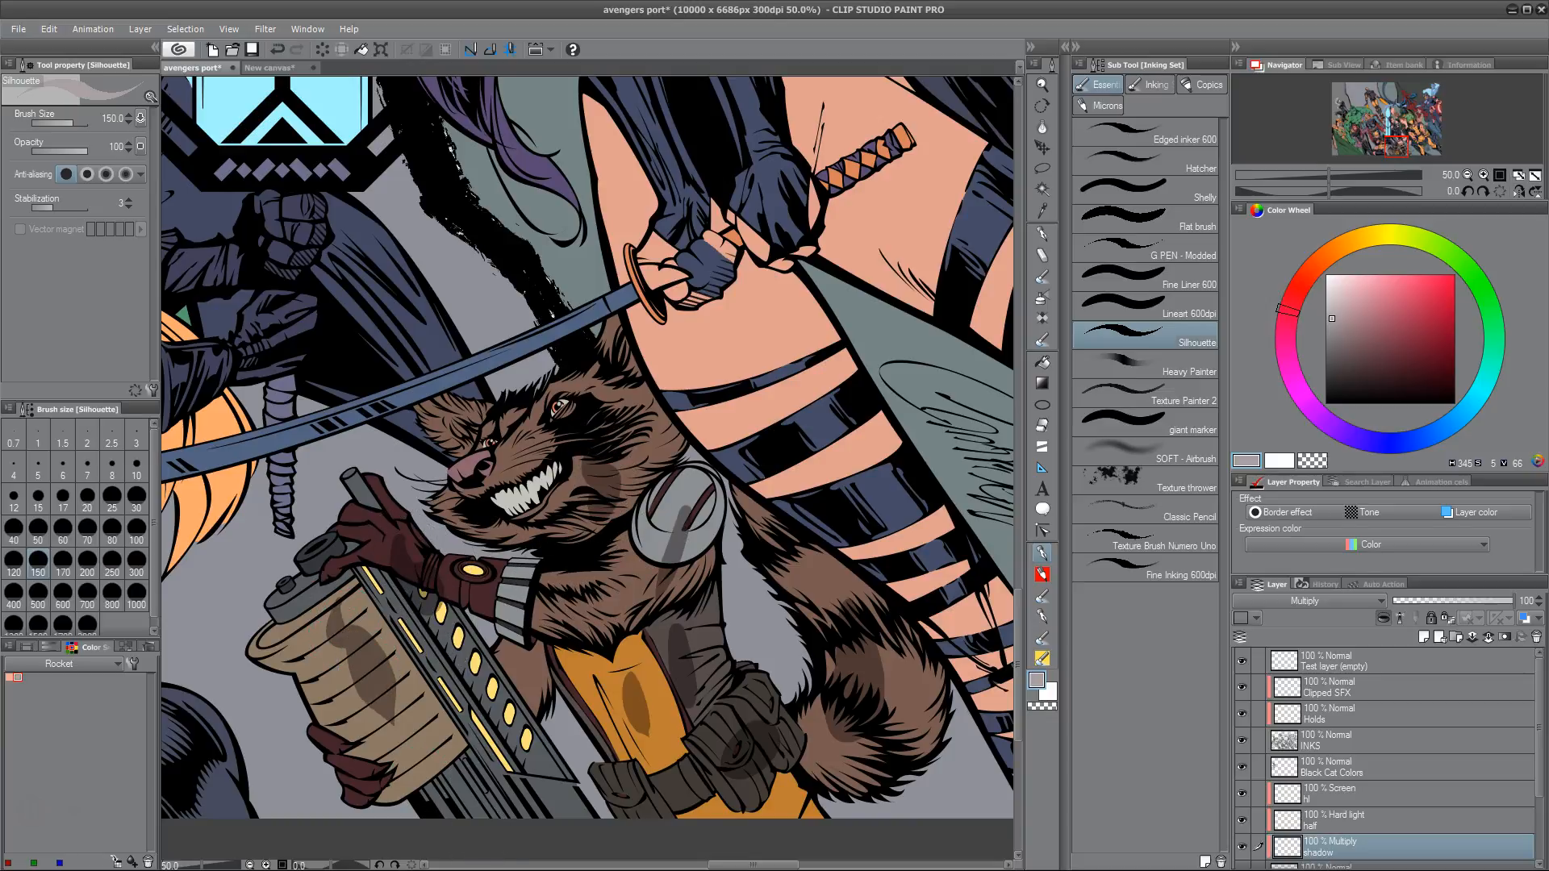
left_click_drag(569, 436, 555, 406)
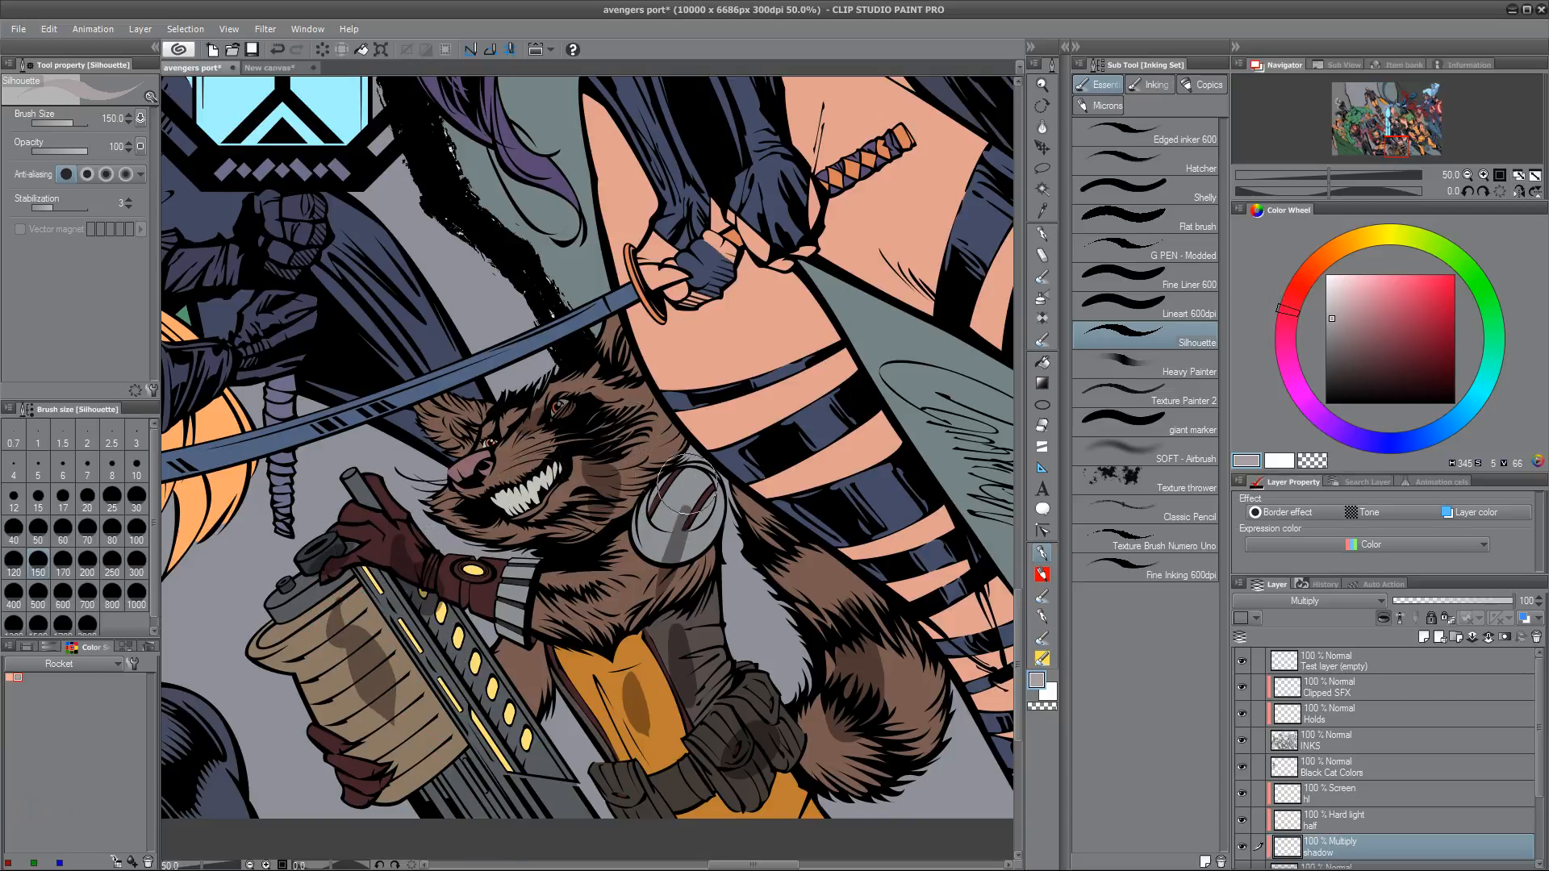
left_click_drag(665, 695, 654, 730)
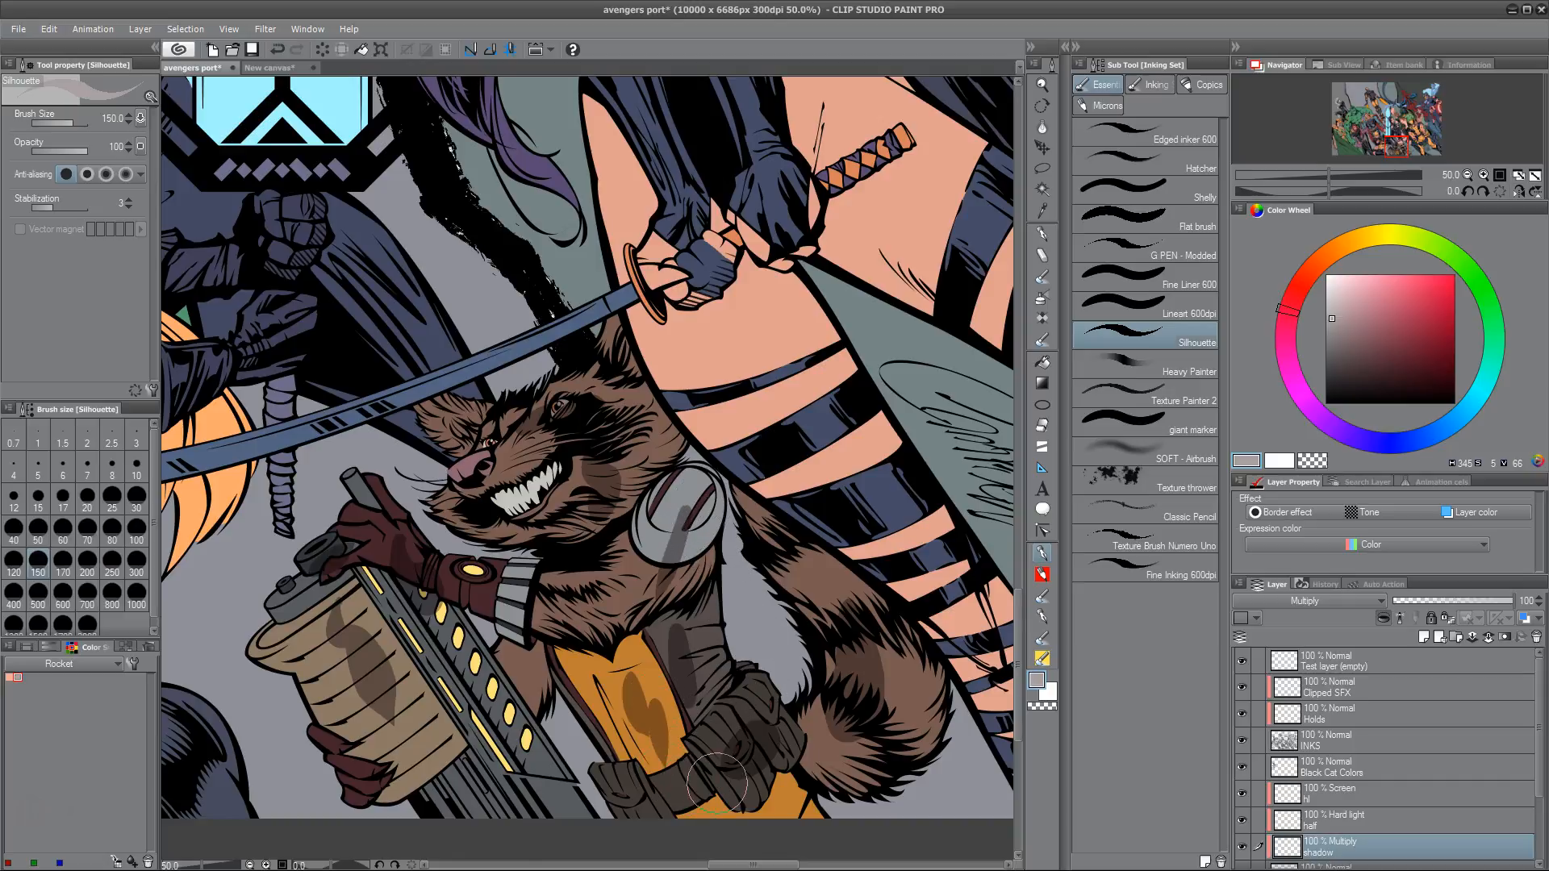
Undo the series of grey shadow test strokes on the raccoon and the gun
key("ctrl+z")
key("ctrl+z")
key("ctrl+z")
key("ctrl+z")
key("ctrl+z")
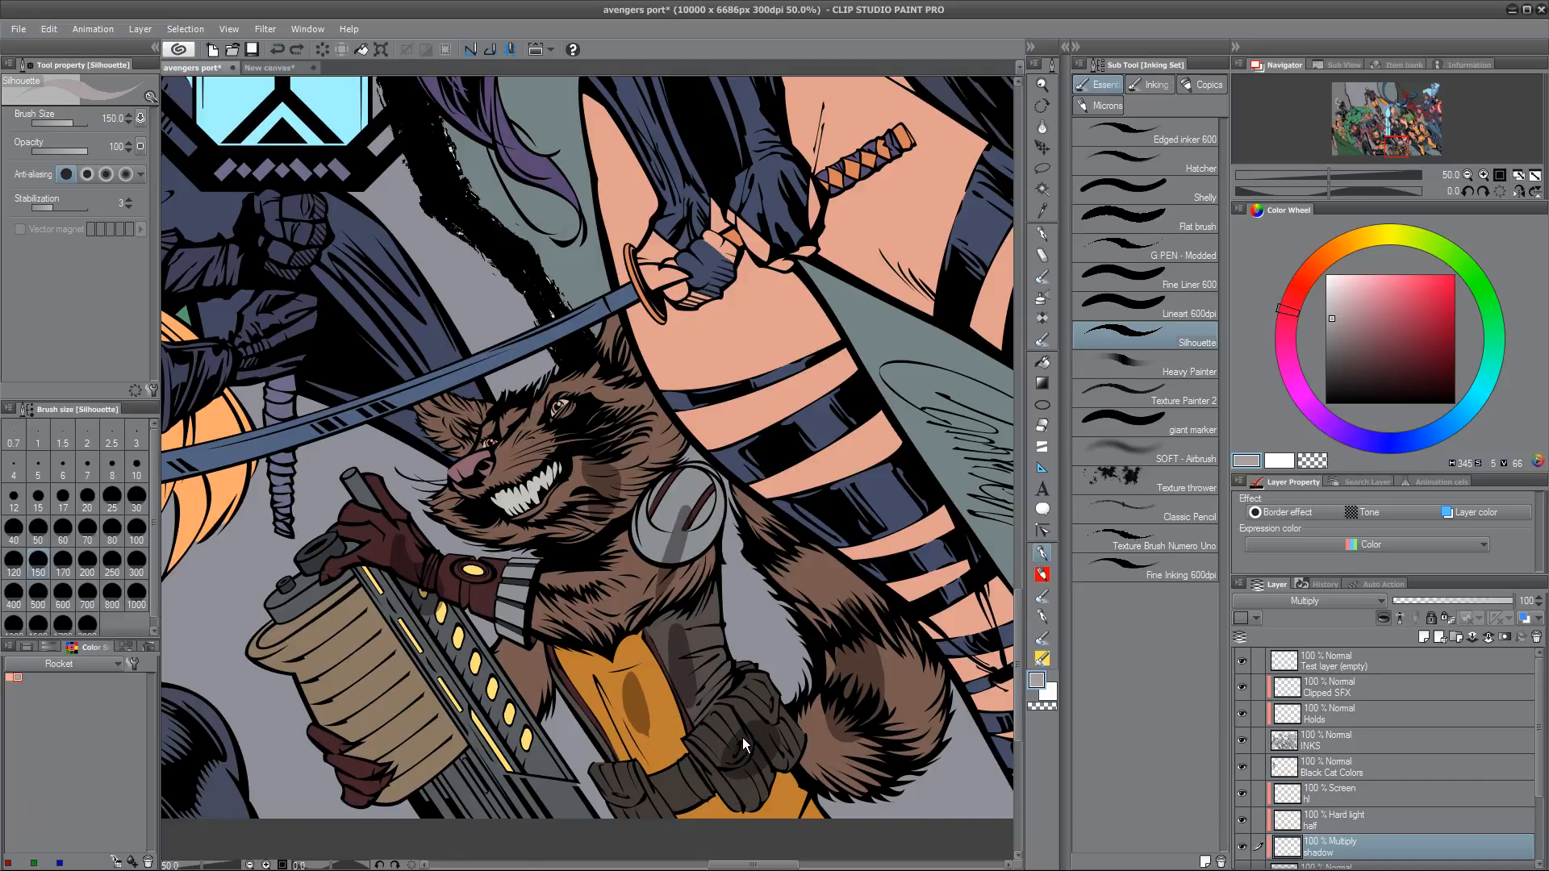
key("ctrl+z")
key("ctrl+z")
key("ctrl+z")
key("ctrl+z")
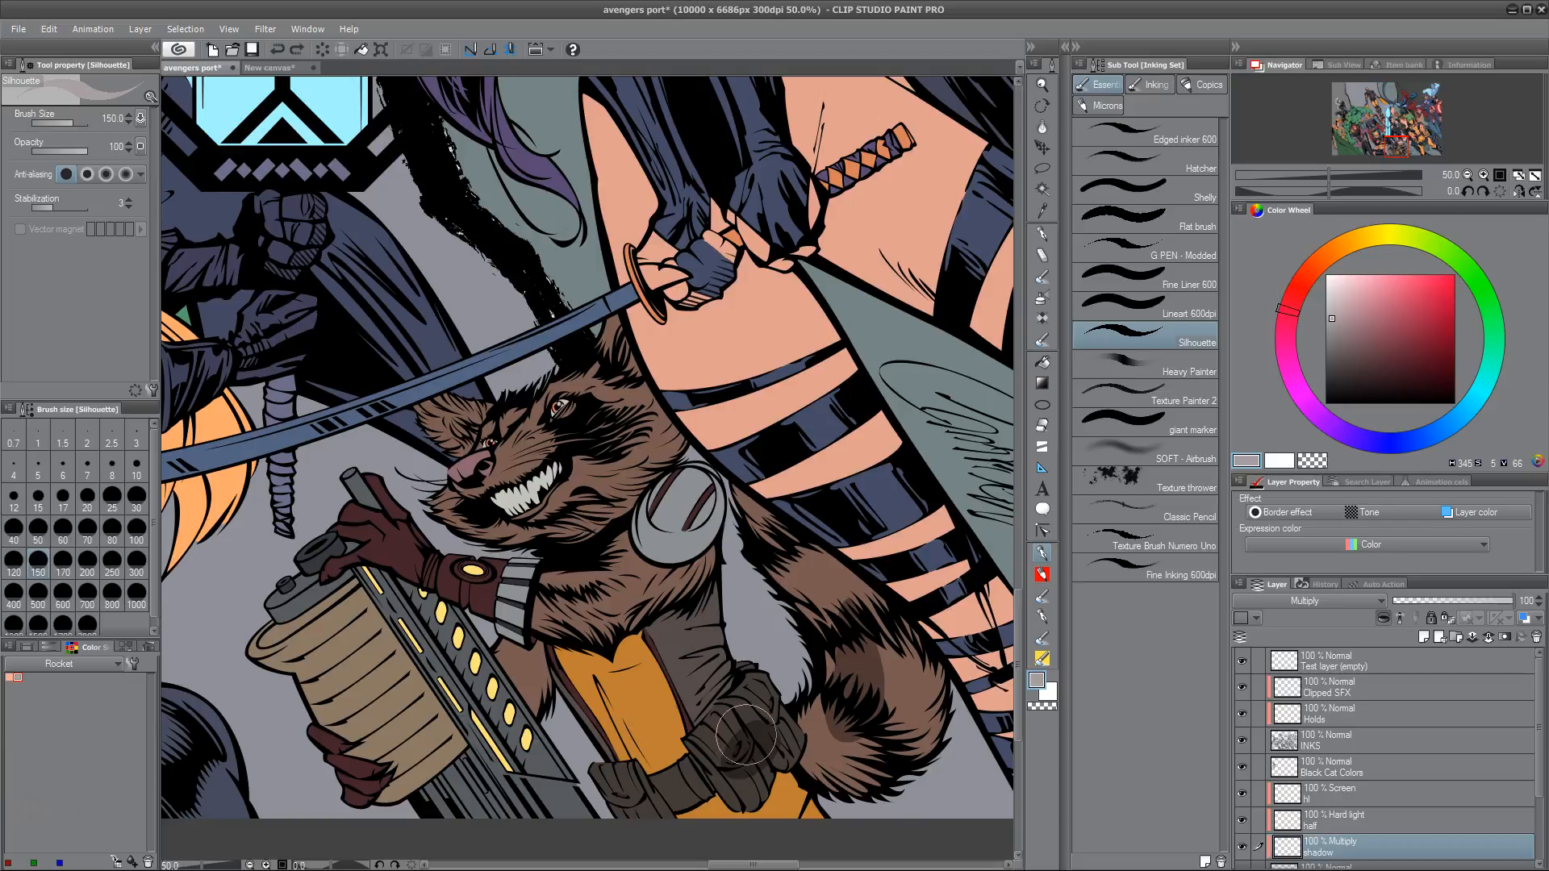
Try muted red Multiply shadow strokes on the raccoon's suit, and undo the test strokes
left_click(1394, 319)
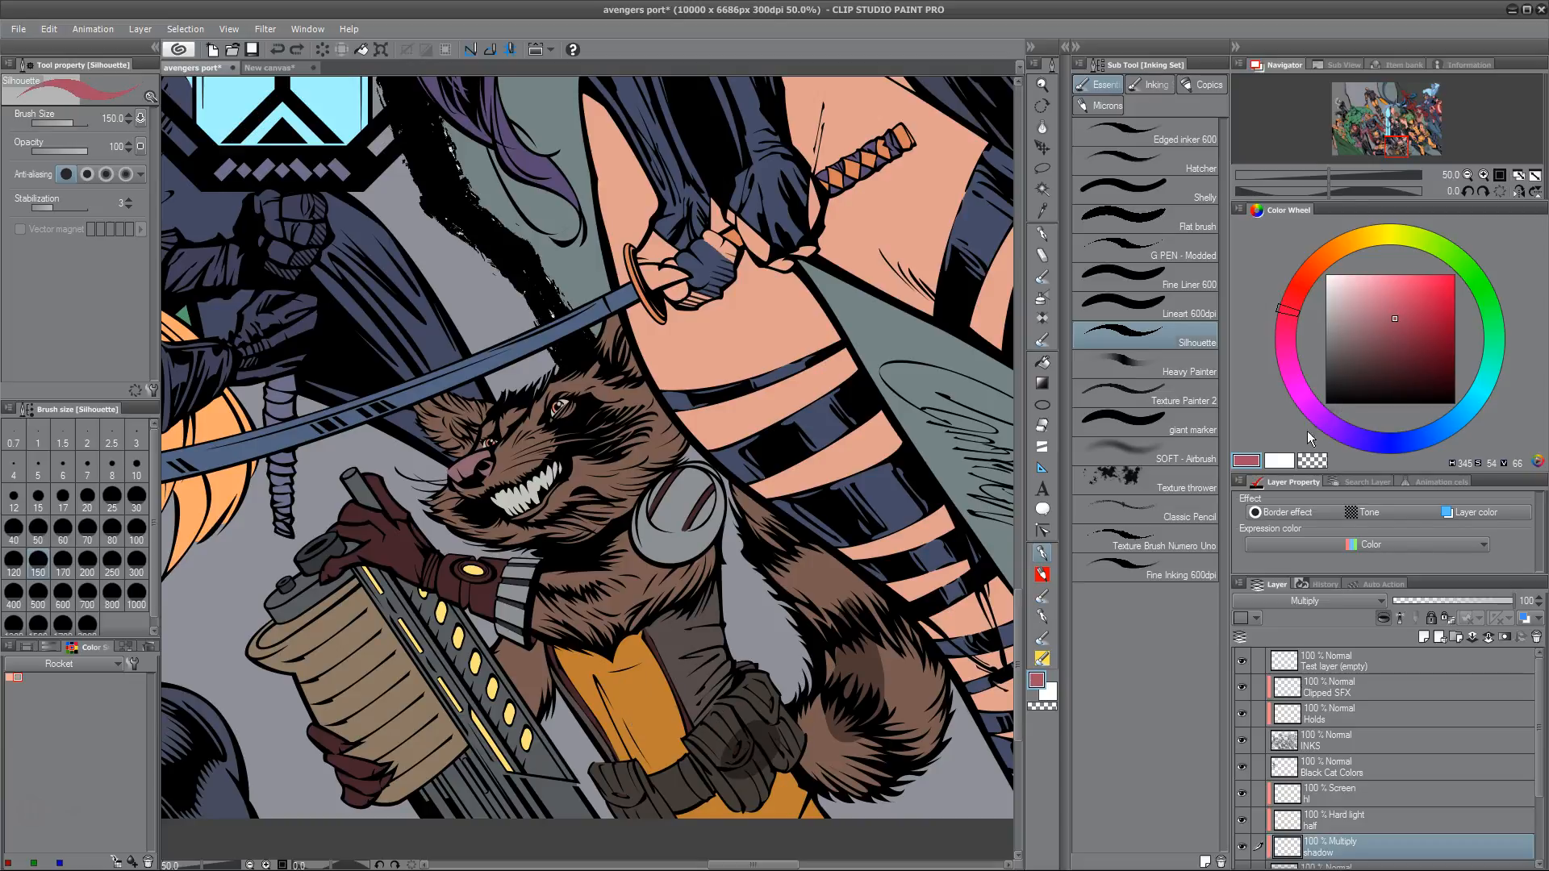
left_click_drag(650, 685, 662, 751)
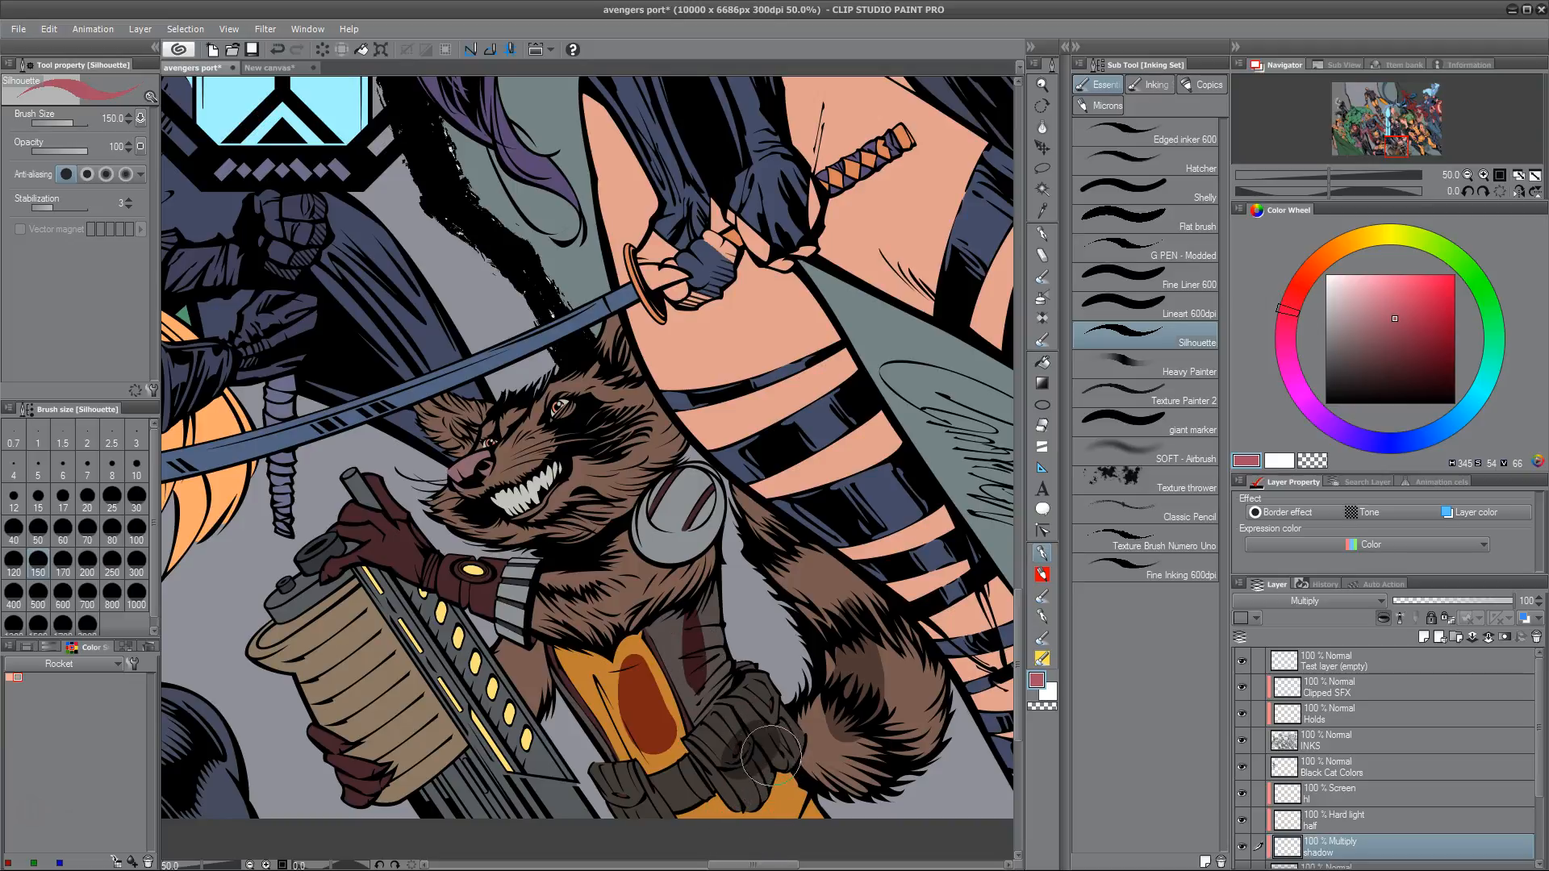
key("ctrl+z")
key("ctrl+z")
key("ctrl+z")
key("ctrl+z")
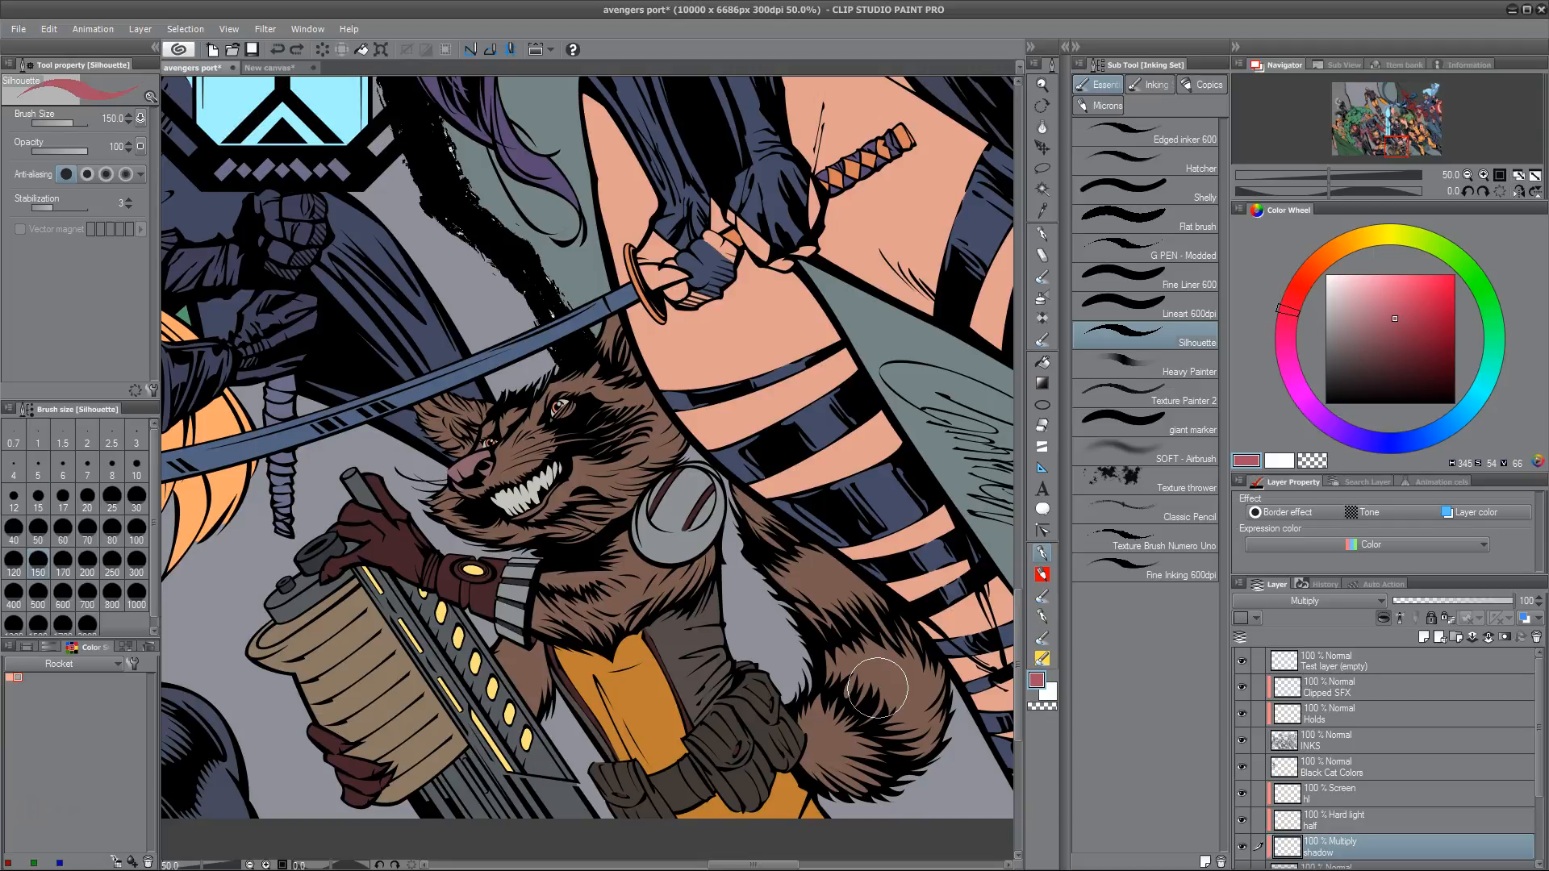
Try one more muted red shadow stroke across the gun, glove and upper suit, and undo it
mouse_move(516, 565)
left_mouse_down()
mouse_move(492, 617)
mouse_move(663, 660)
left_mouse_up()
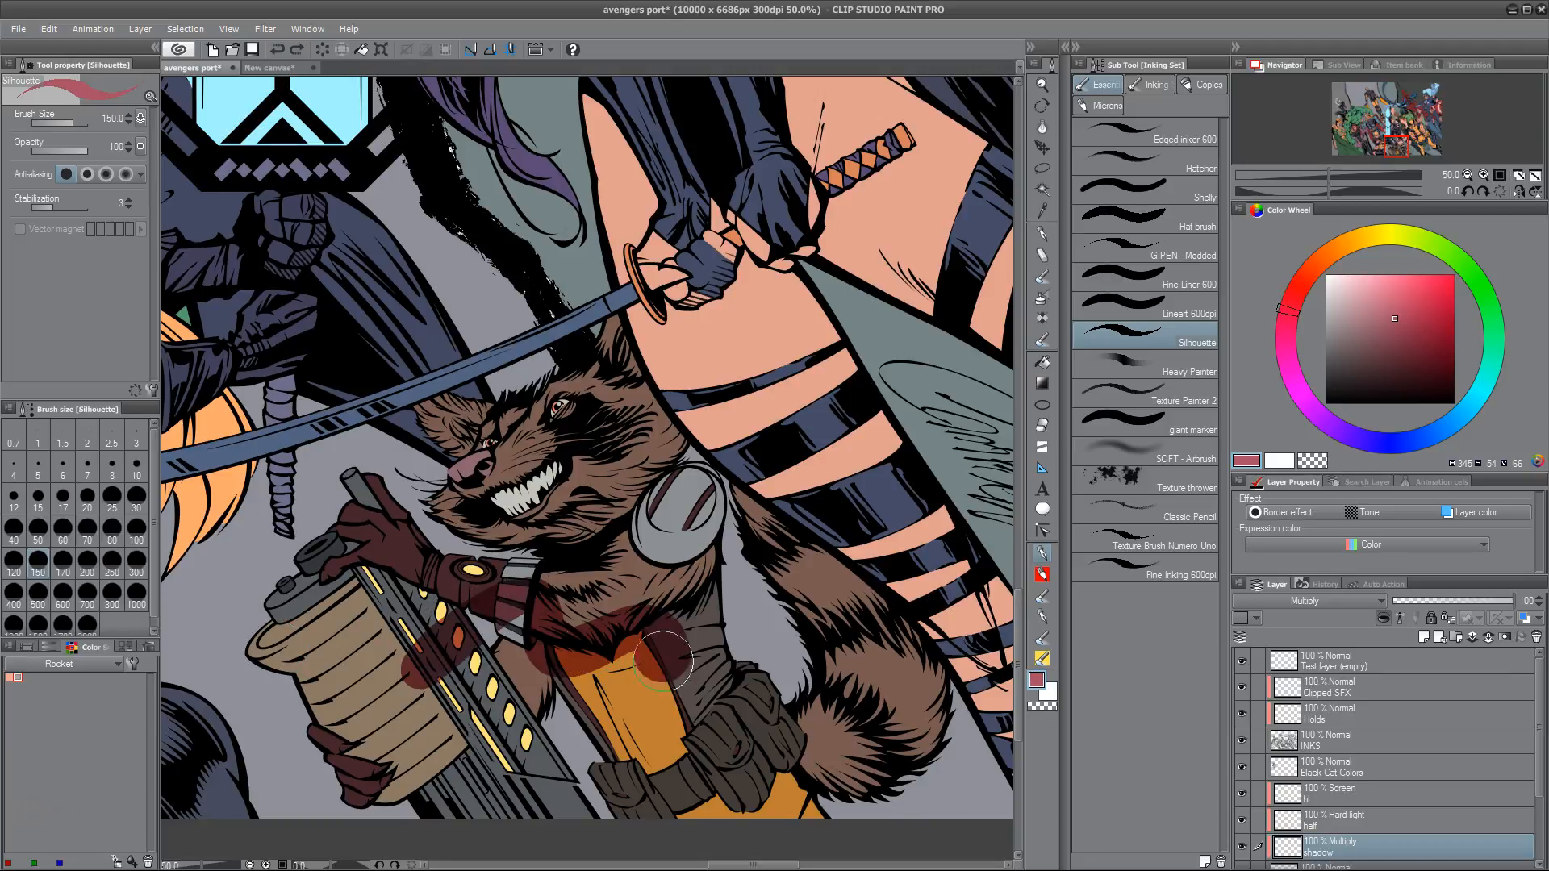
key("ctrl+z")
key("ctrl+z")
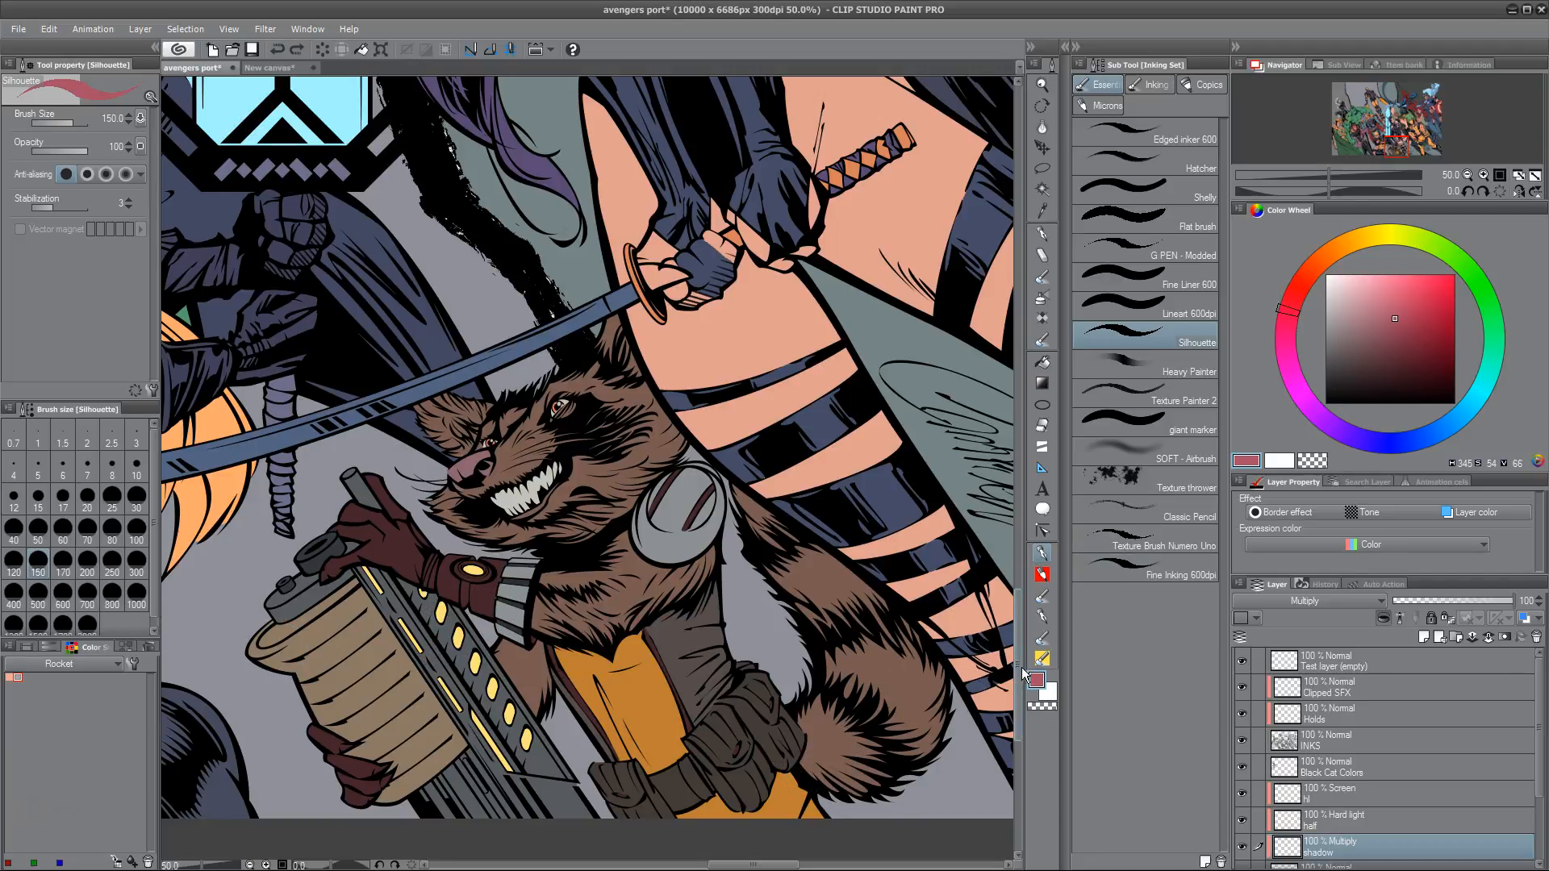
Choose the light grey shadow swatch from the Rocket colour set as the drawing colour
left_click(9, 676)
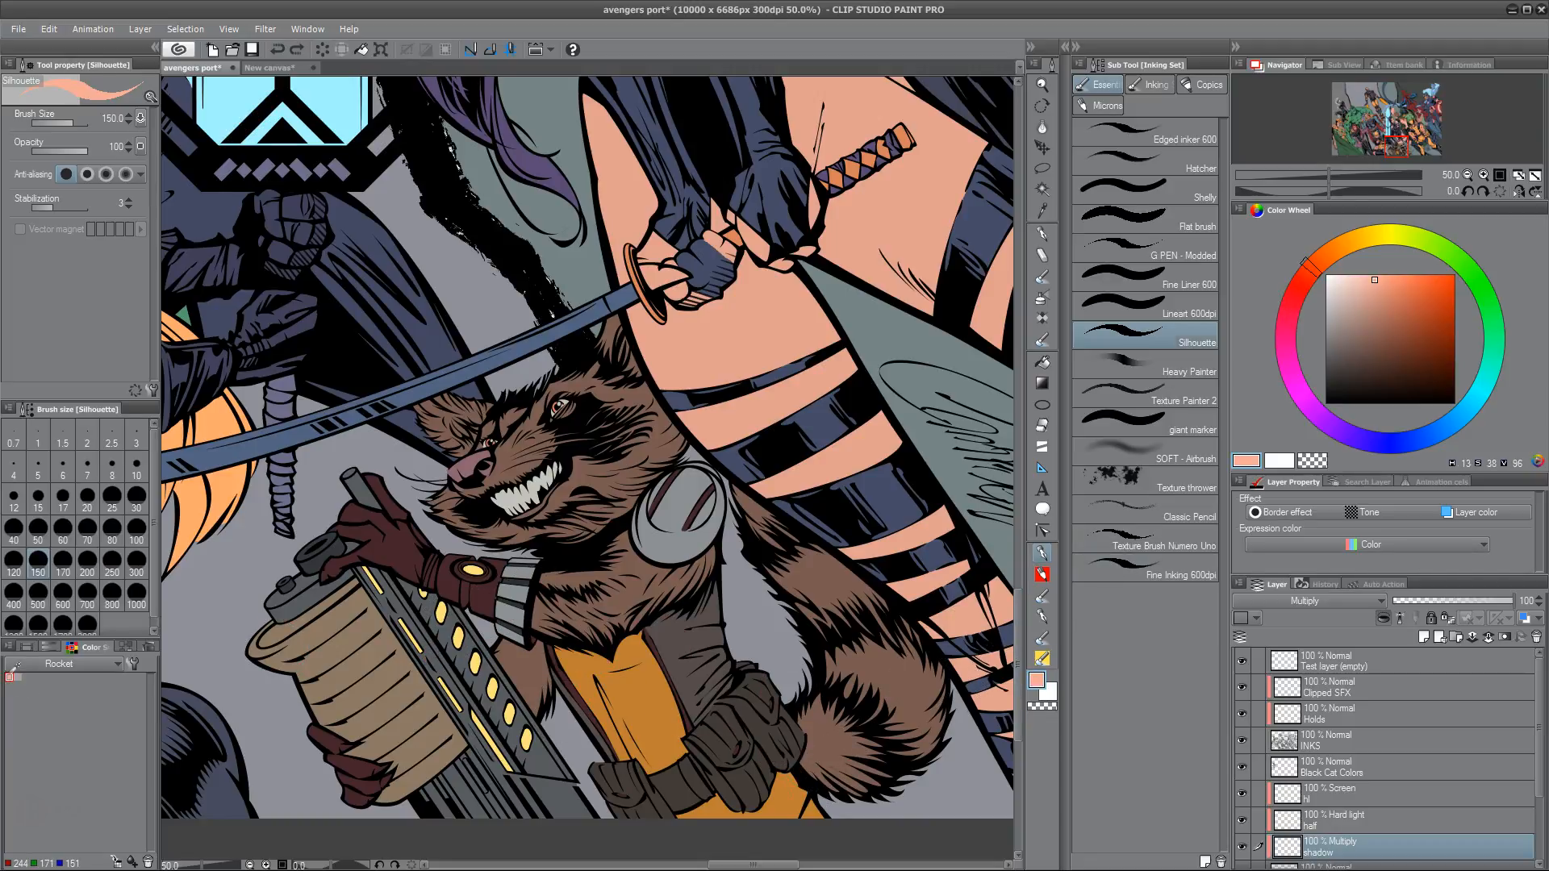
left_click(18, 678)
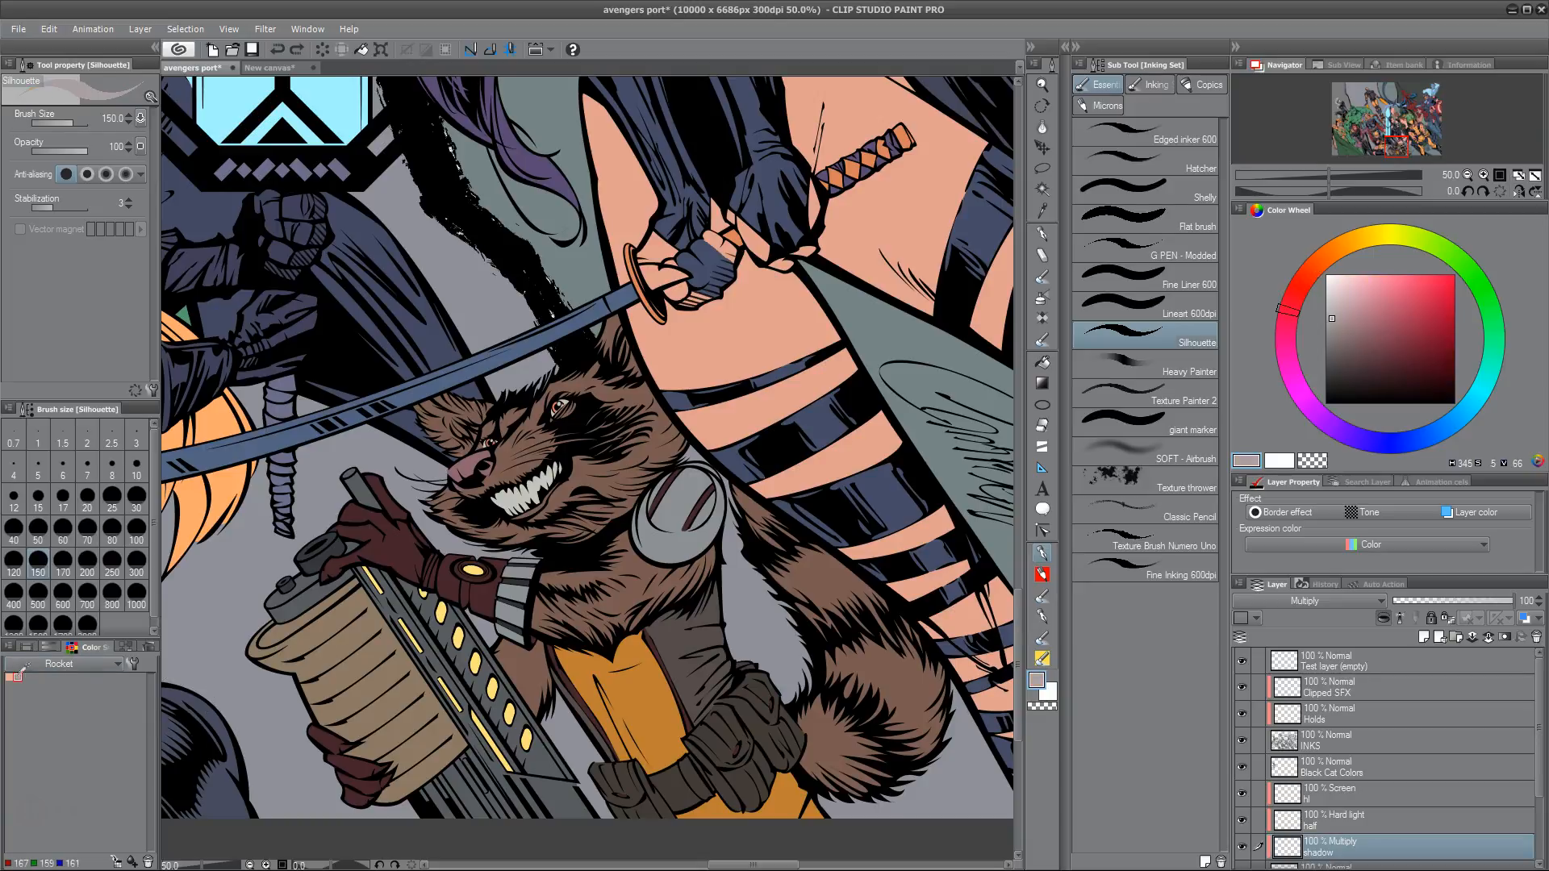
Try light grey shadow strokes on the gun's tan canister and the raccoon's suit, and undo them
left_click_drag(452, 633, 403, 722)
left_click_drag(517, 613, 726, 701)
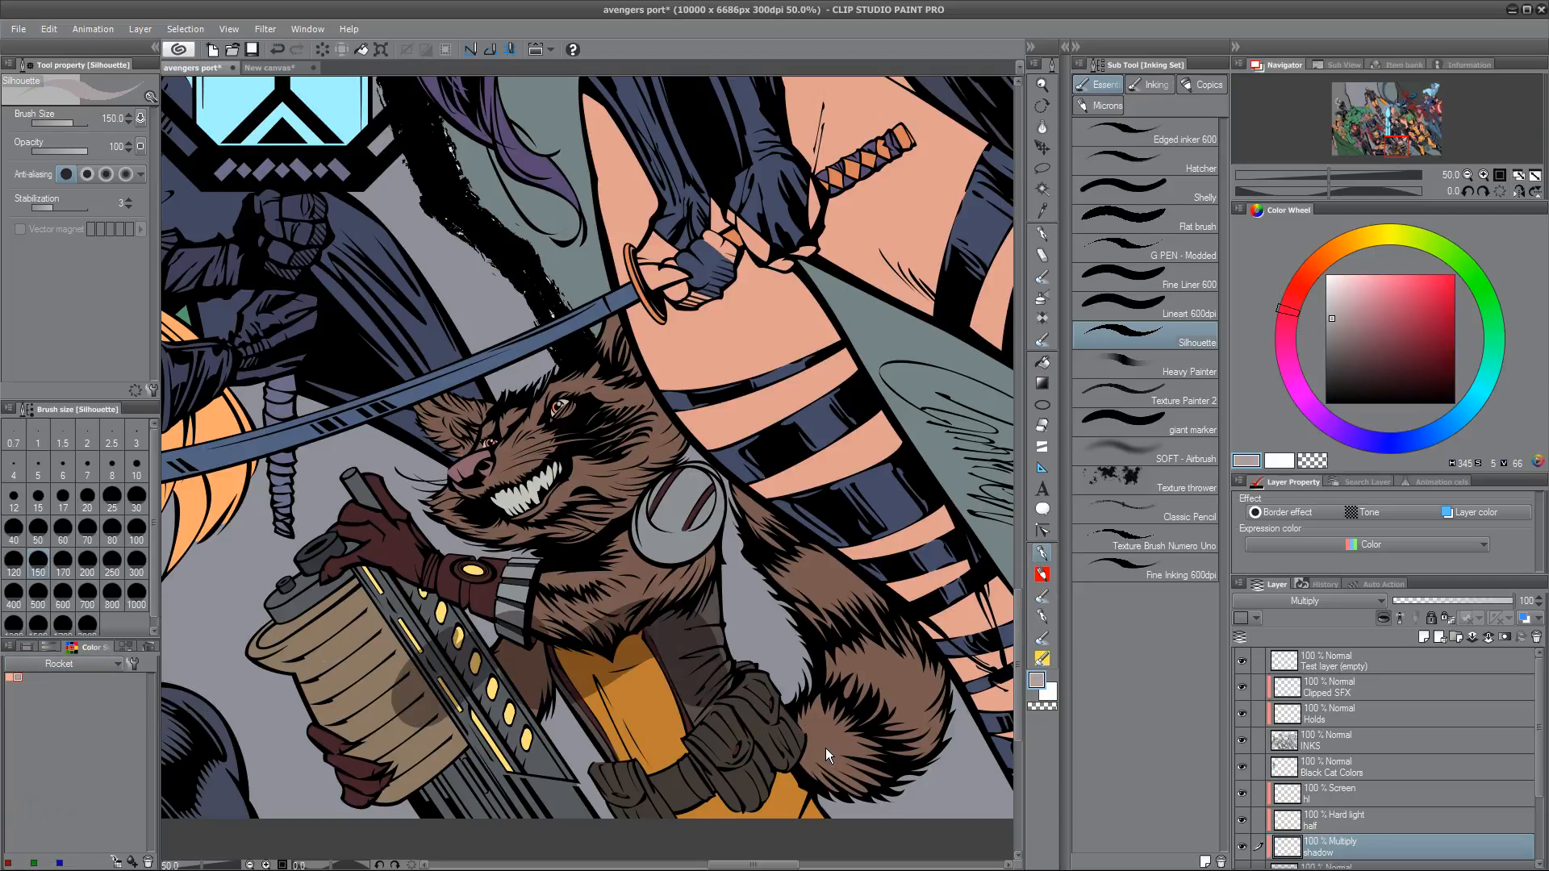
key("ctrl+z")
key("ctrl+z")
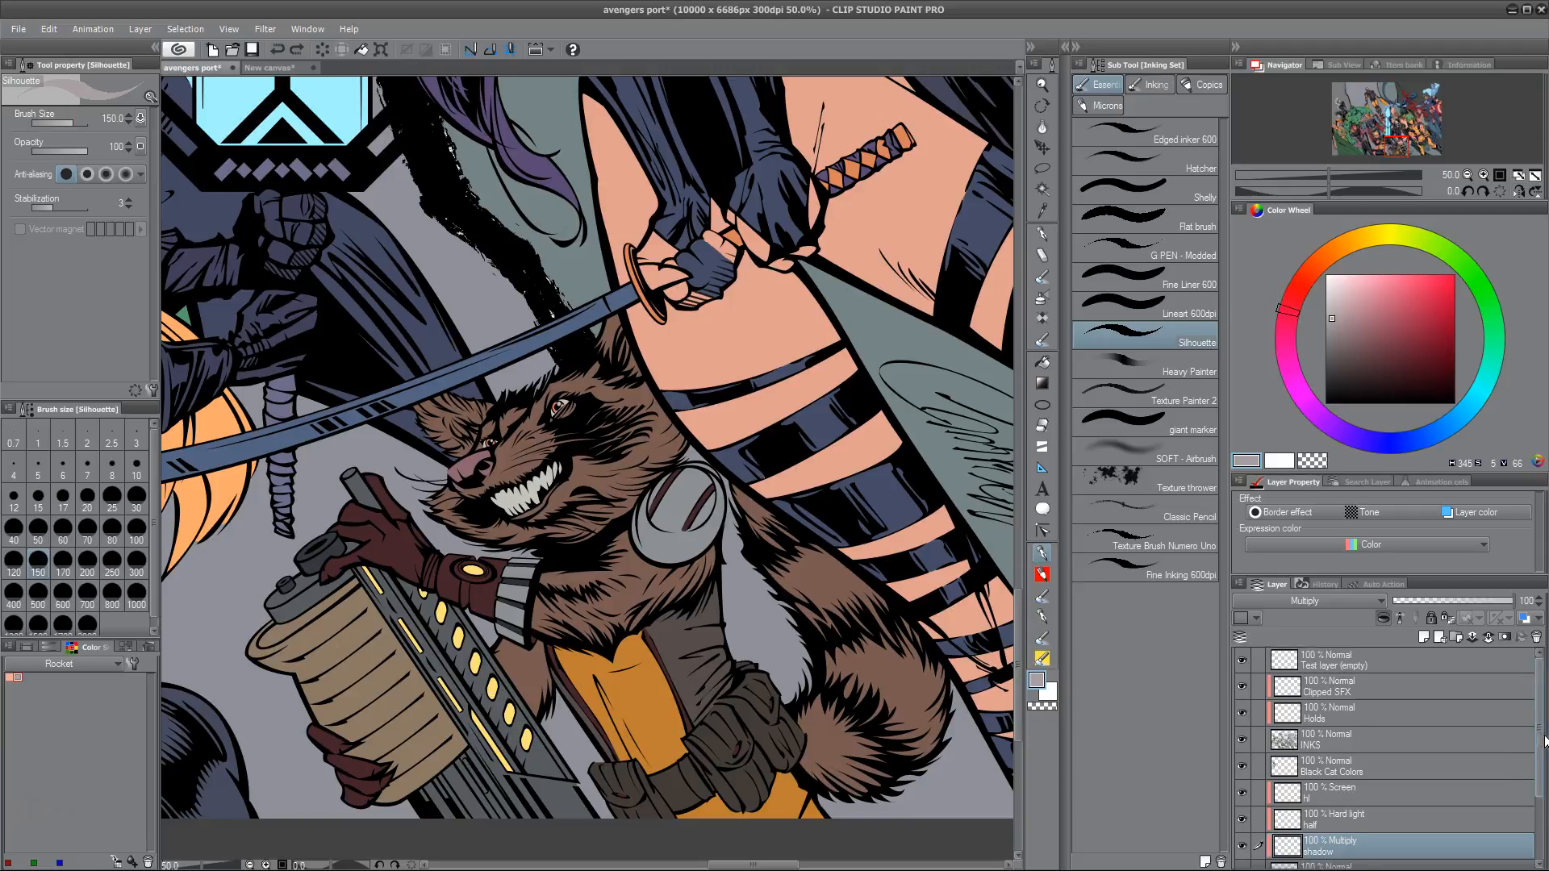
Switch to the rocket colors layer beneath the Multiply shadow layer
scroll(1424, 797, "down", 2)
left_click(1352, 811)
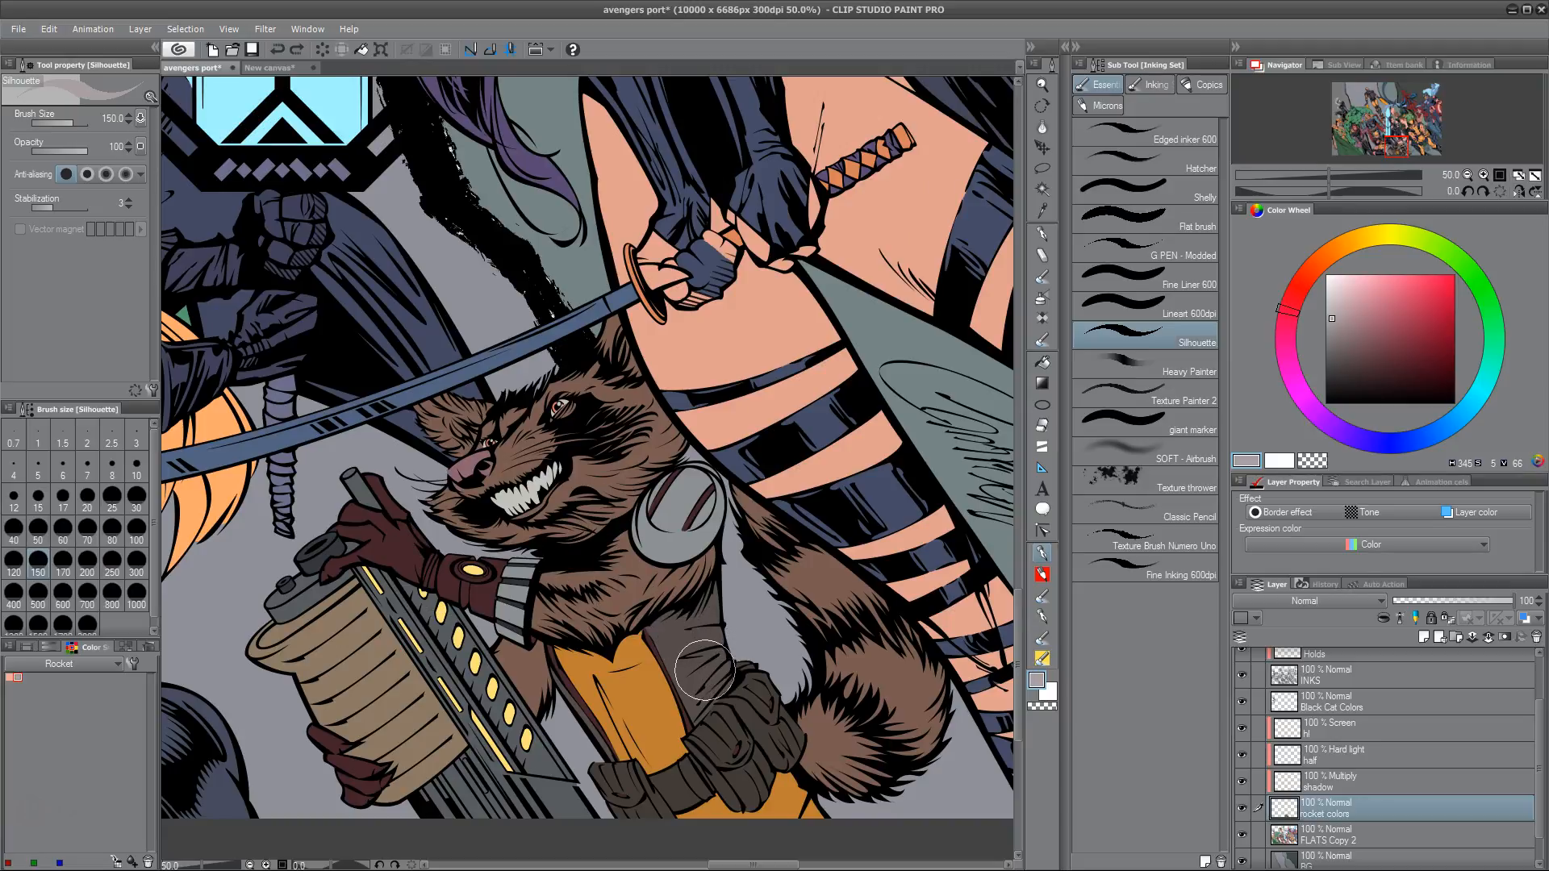
left_click_drag(704, 670, 698, 677)
mouse_move(670, 617)
left_mouse_down()
mouse_move(672, 649)
mouse_move(642, 633)
left_mouse_up()
Examine the colouring of the characters across the whole artwork, and return to the raccoon
scroll(529, 433, "down", 8)
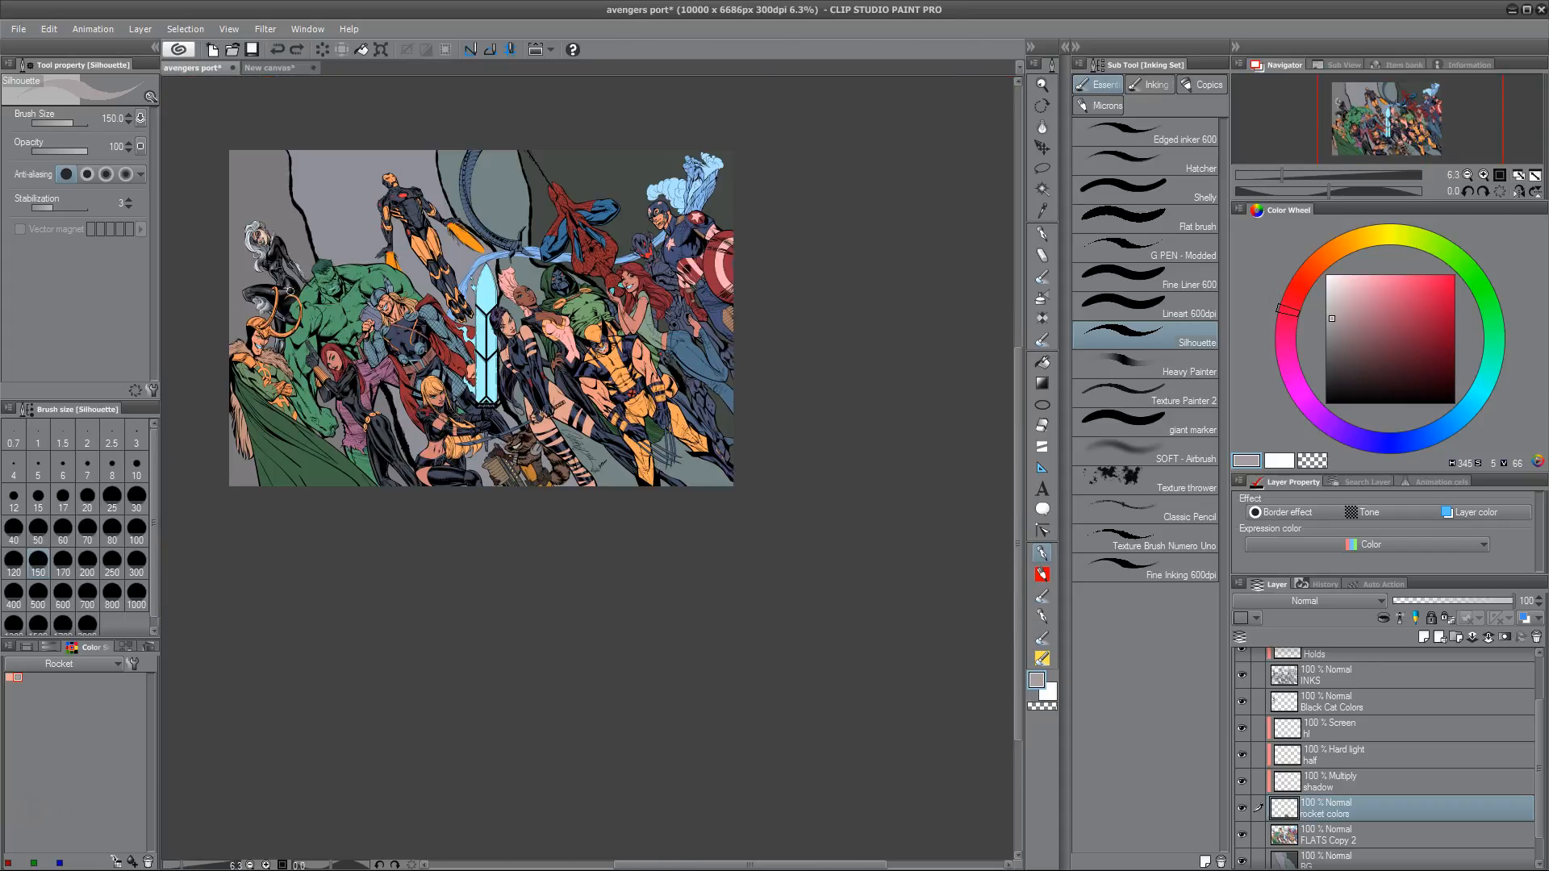
left_click_drag(490, 365, 601, 570)
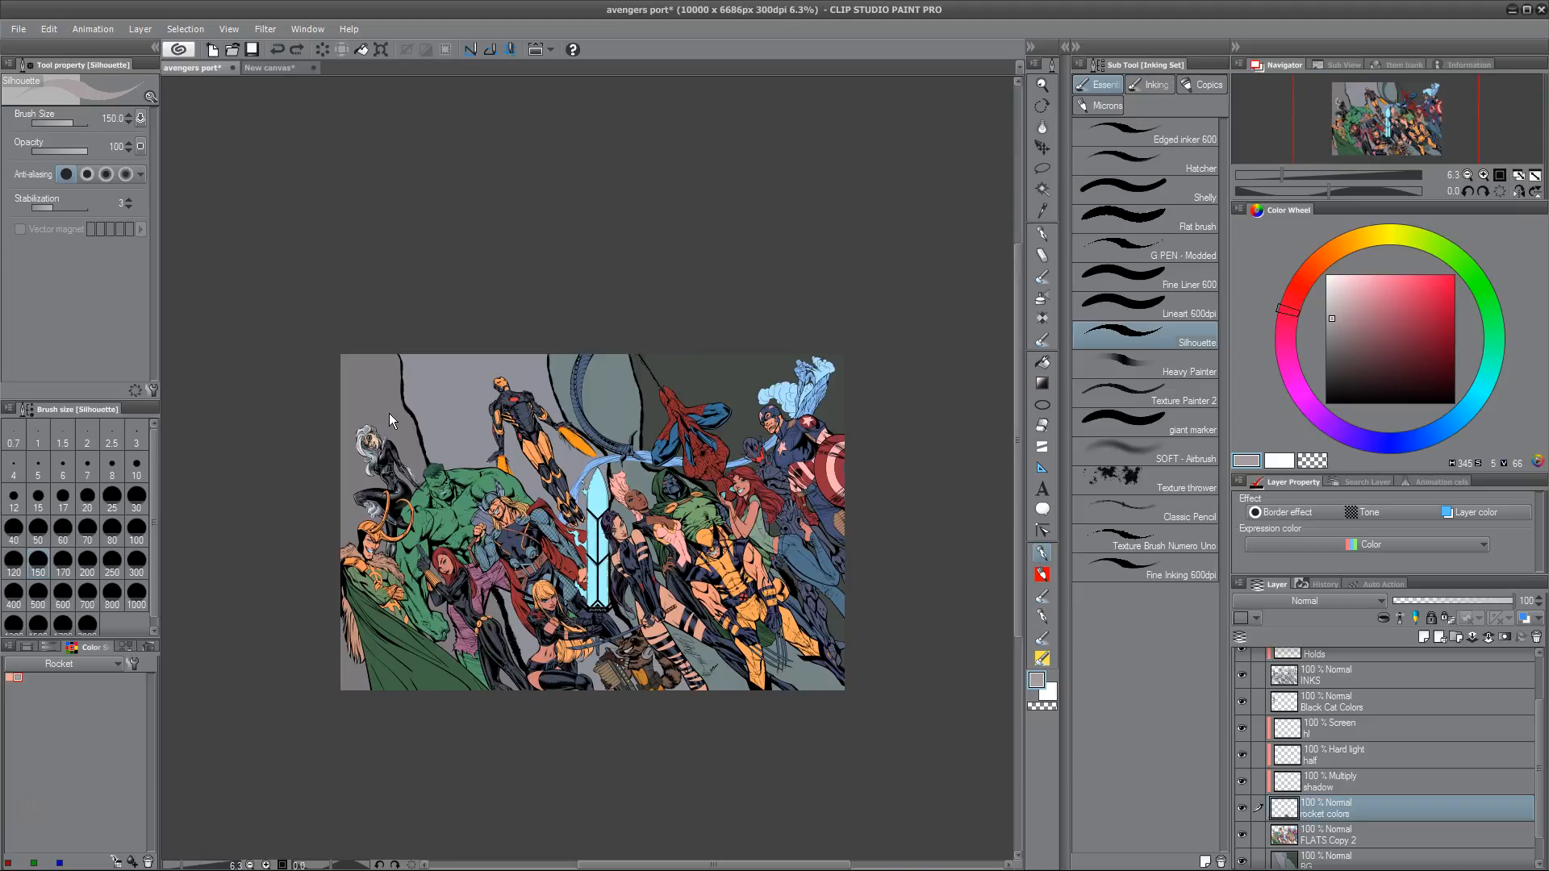
scroll(388, 413, "up", 4)
left_click_drag(633, 707, 681, 597)
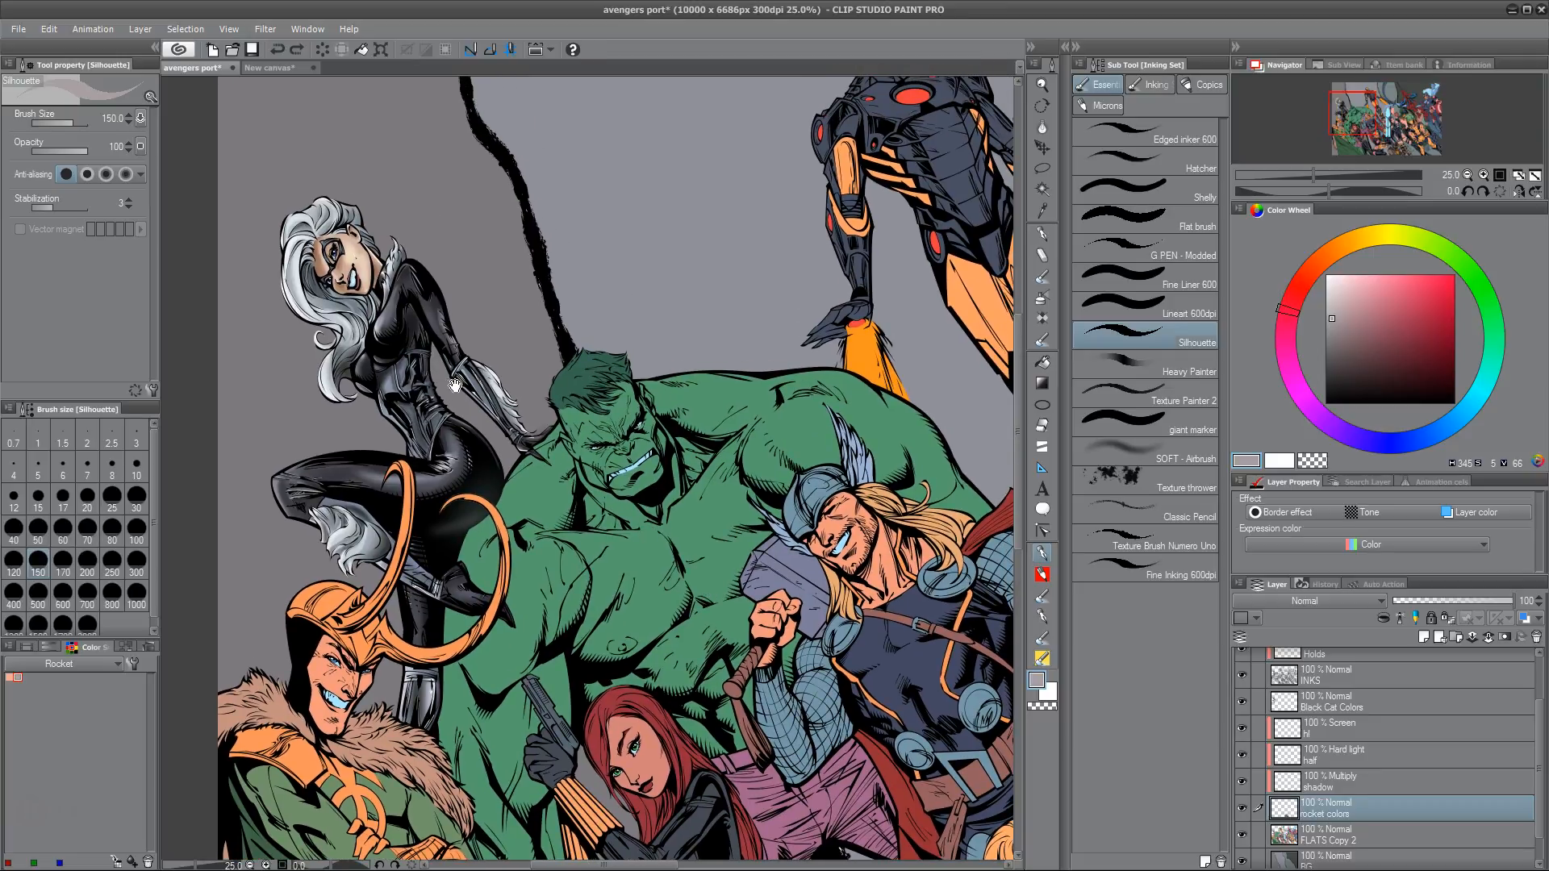
left_click_drag(456, 386, 186, 121)
left_click_drag(726, 645, 565, 388)
left_click_drag(828, 561, 619, 641)
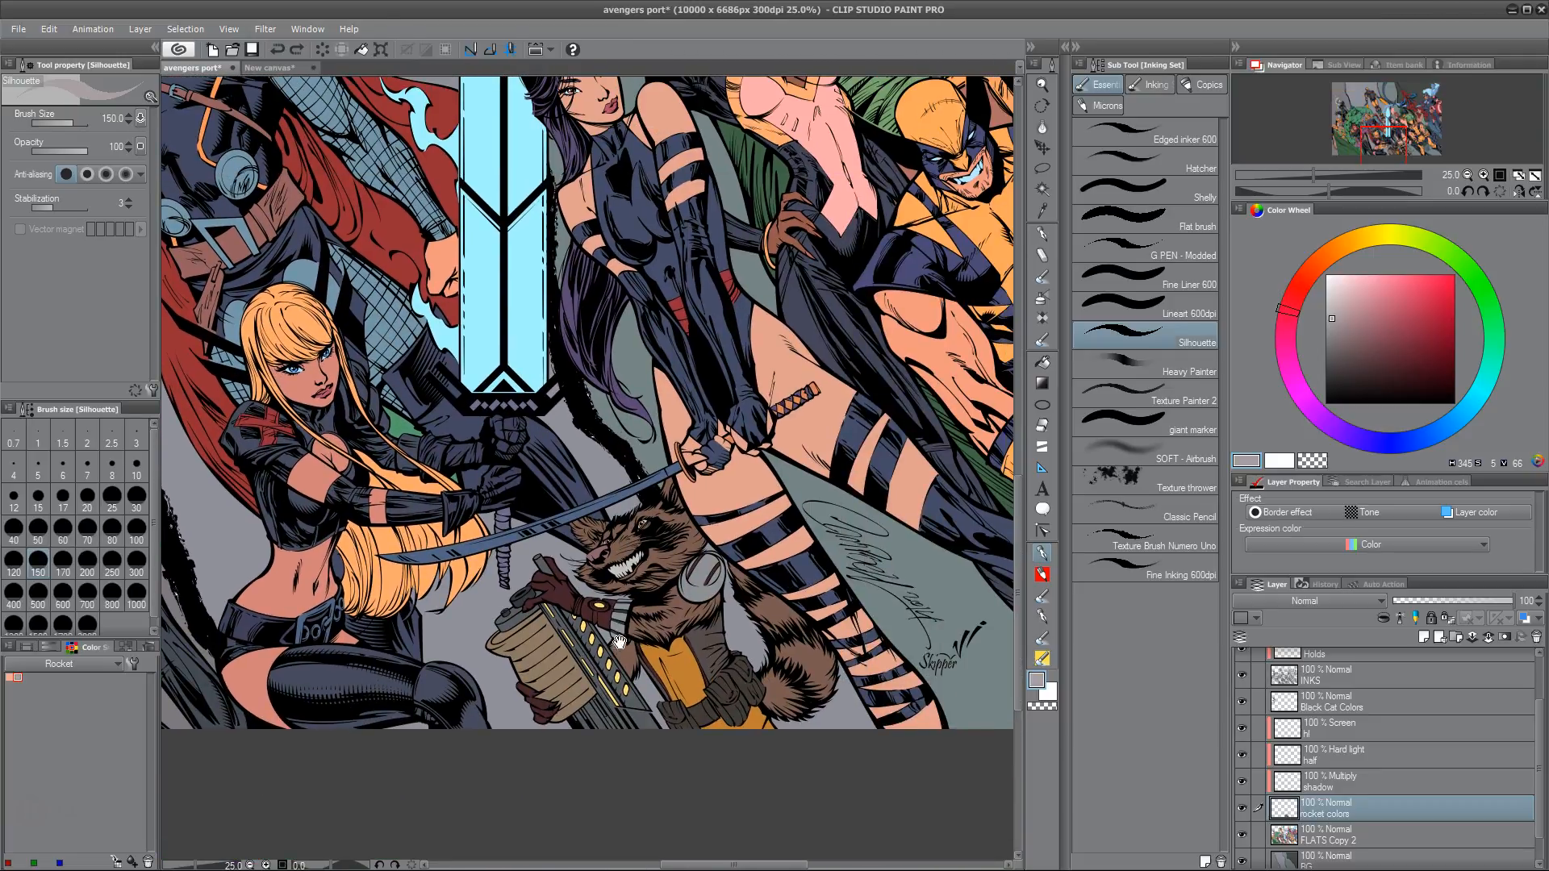
left_click_drag(705, 540, 710, 643)
mouse_move(722, 219)
left_mouse_down()
mouse_move(728, 471)
mouse_move(775, 786)
left_mouse_up()
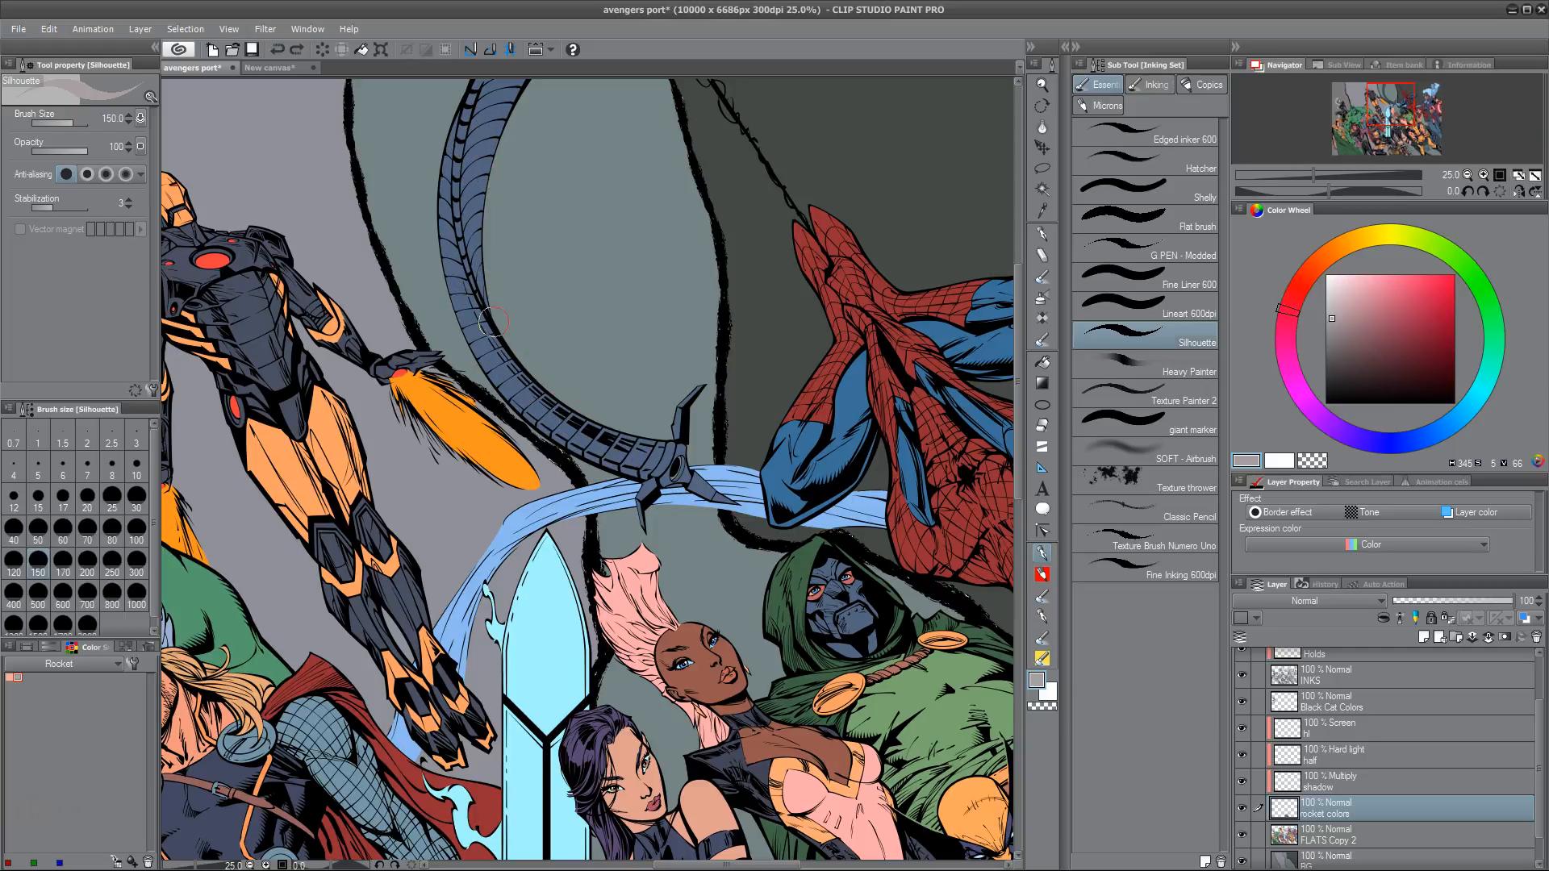
left_click_drag(534, 475, 806, 500)
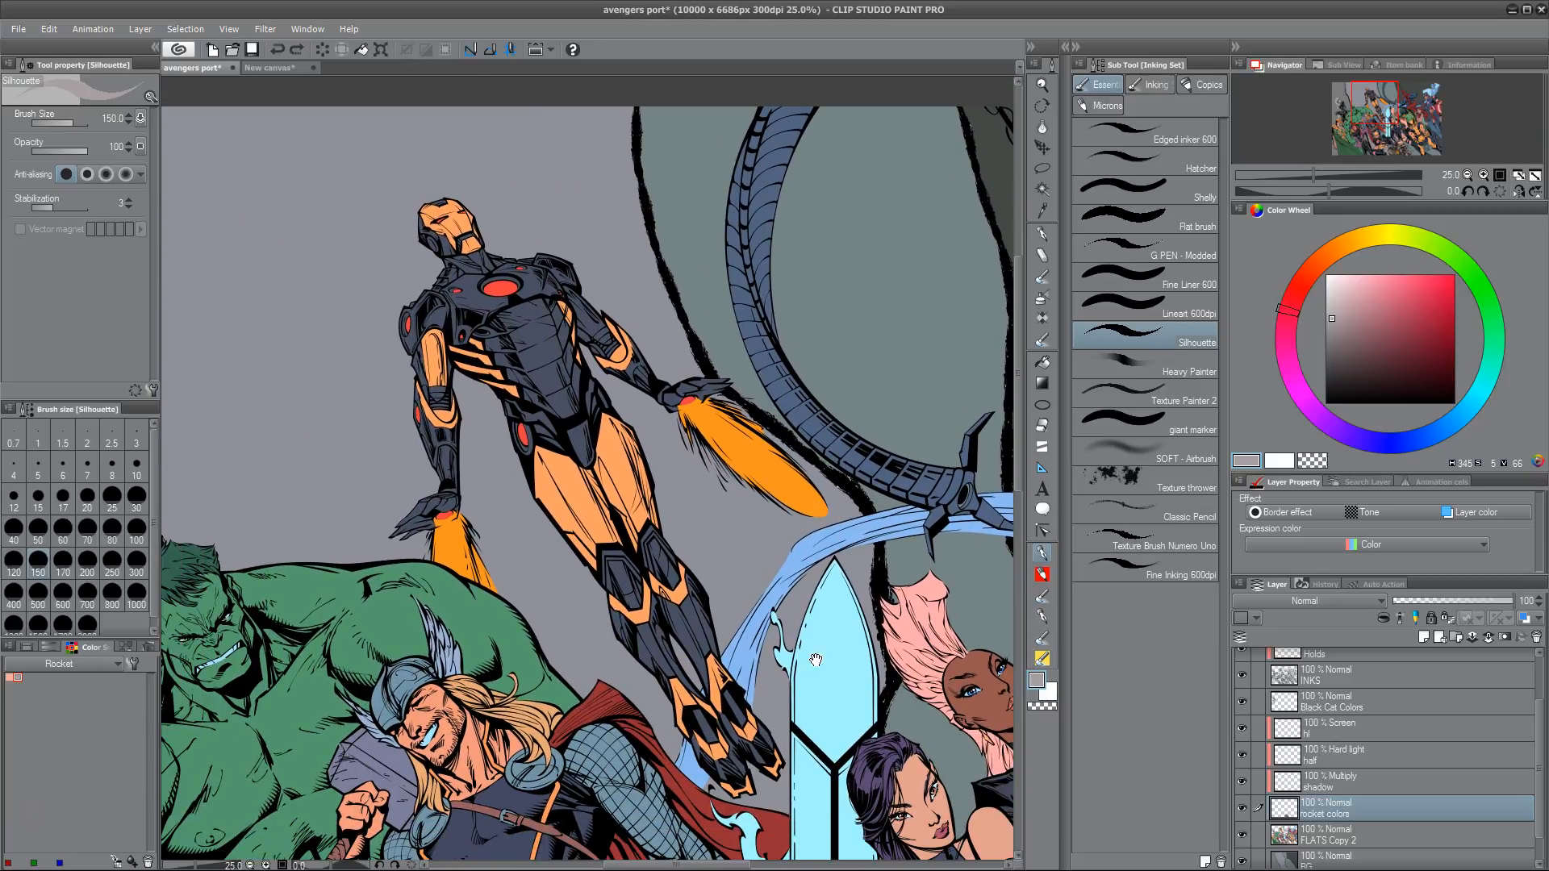
left_click_drag(807, 766, 617, 282)
left_click_drag(734, 678, 603, 331)
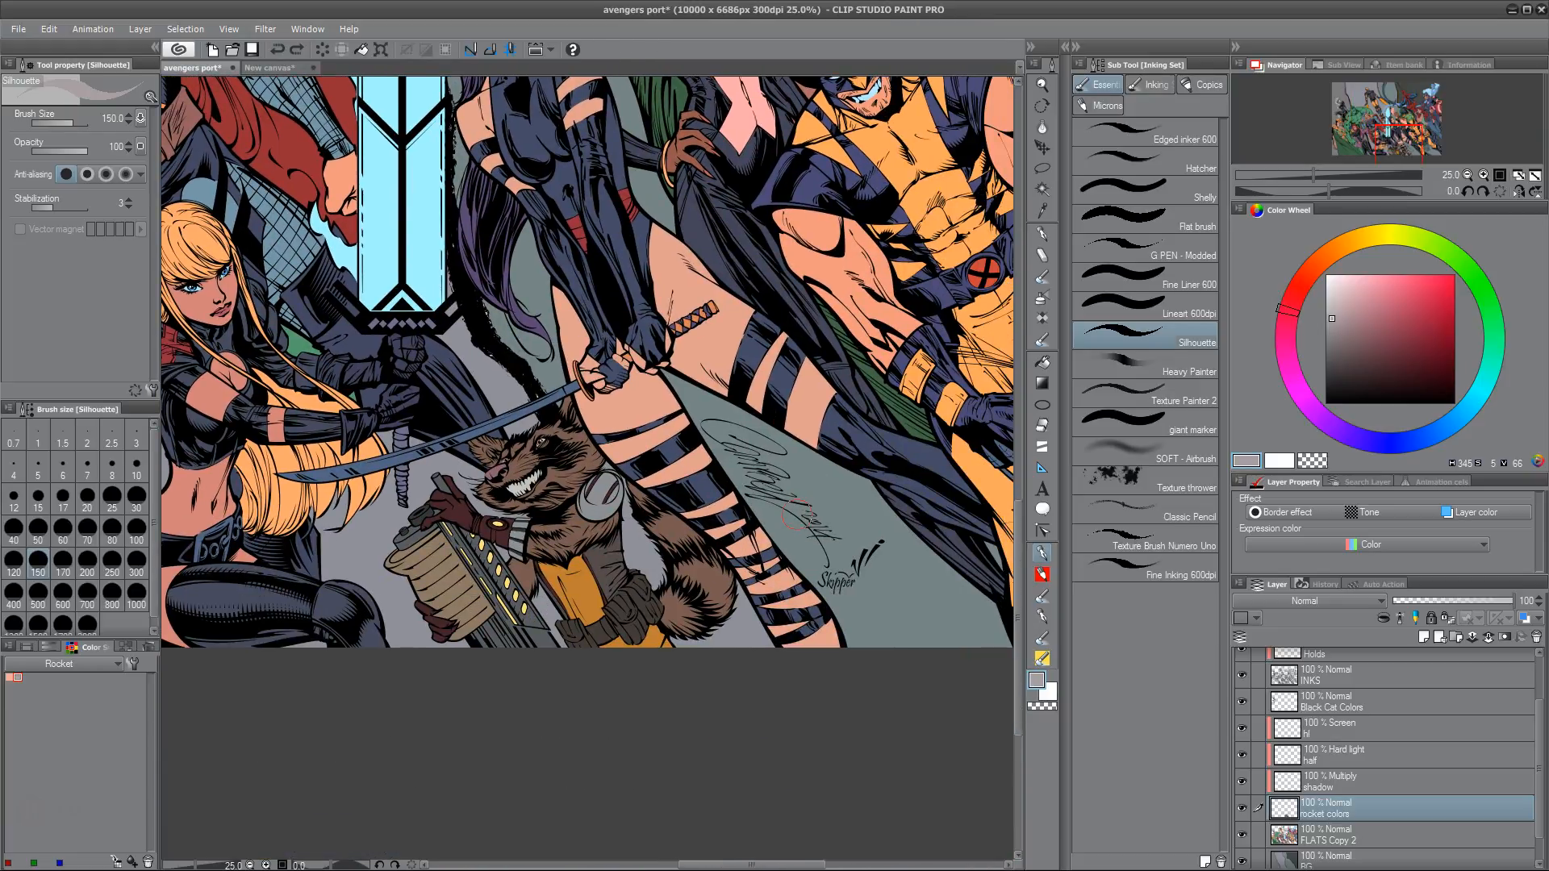
scroll(797, 516, "up", 1)
scroll(797, 514, "up", 1)
left_click_drag(585, 538, 811, 500)
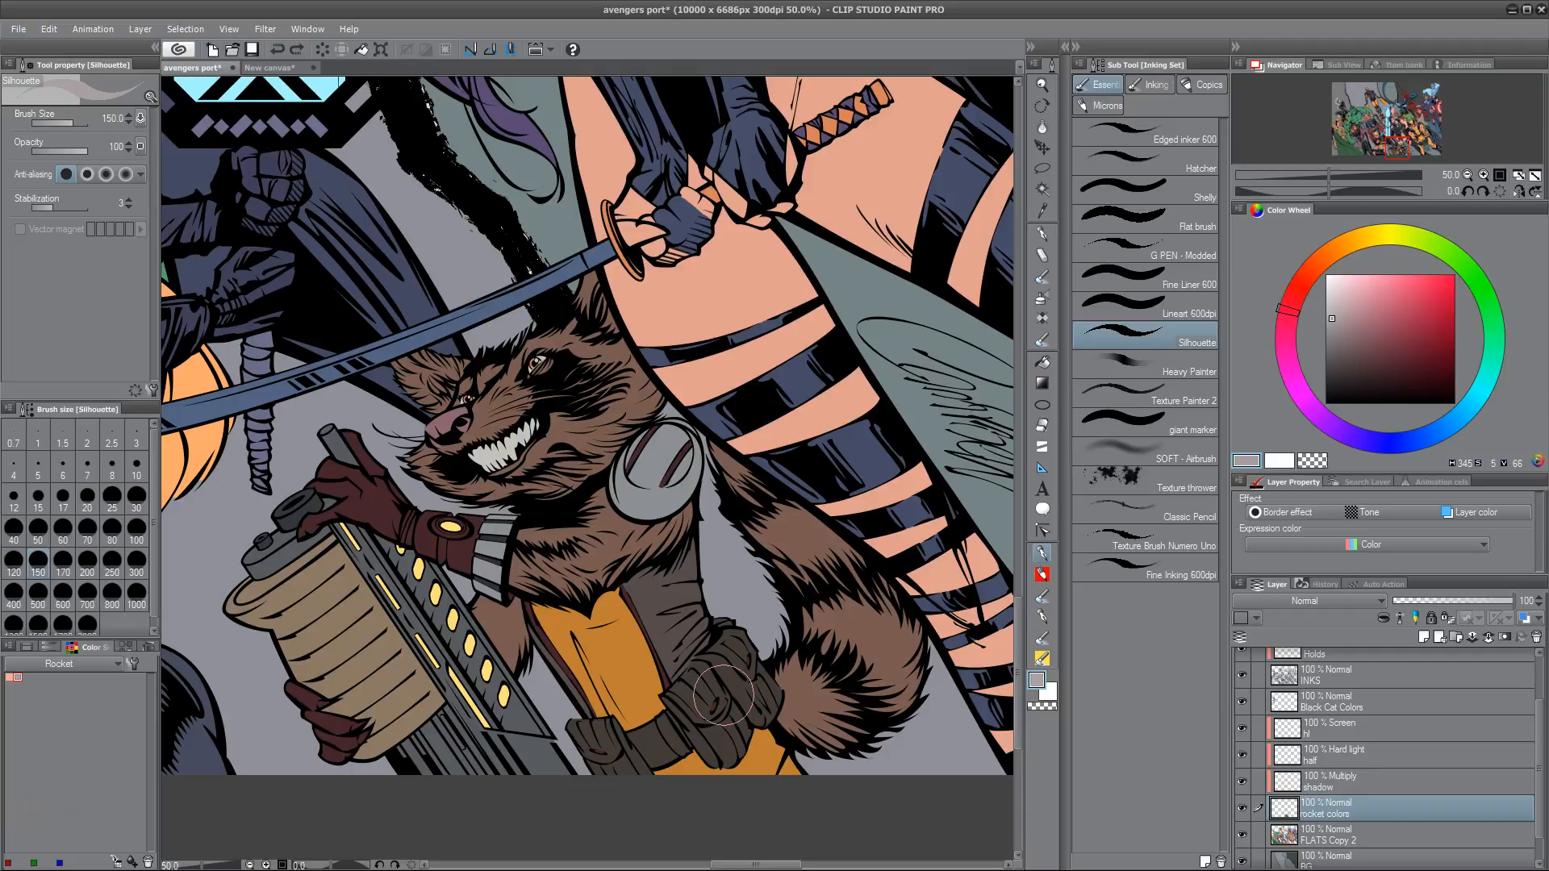
On the Multiply shadow layer, lasso the outer side of the raccoon's grey suit, paint it with light grey shadow, and deselect
key("m")
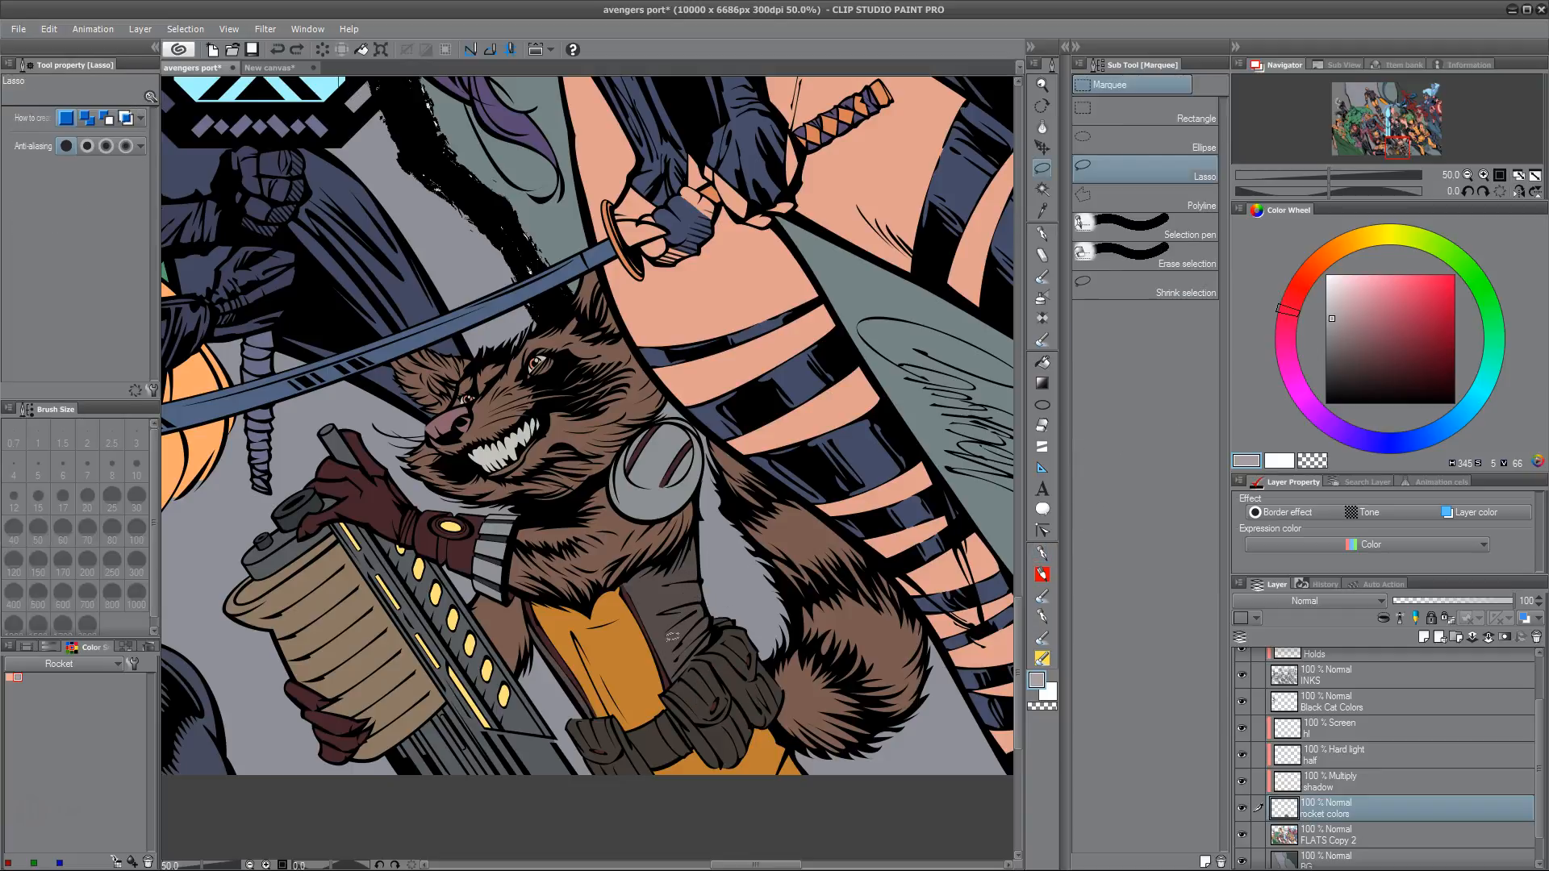
left_click(1361, 781)
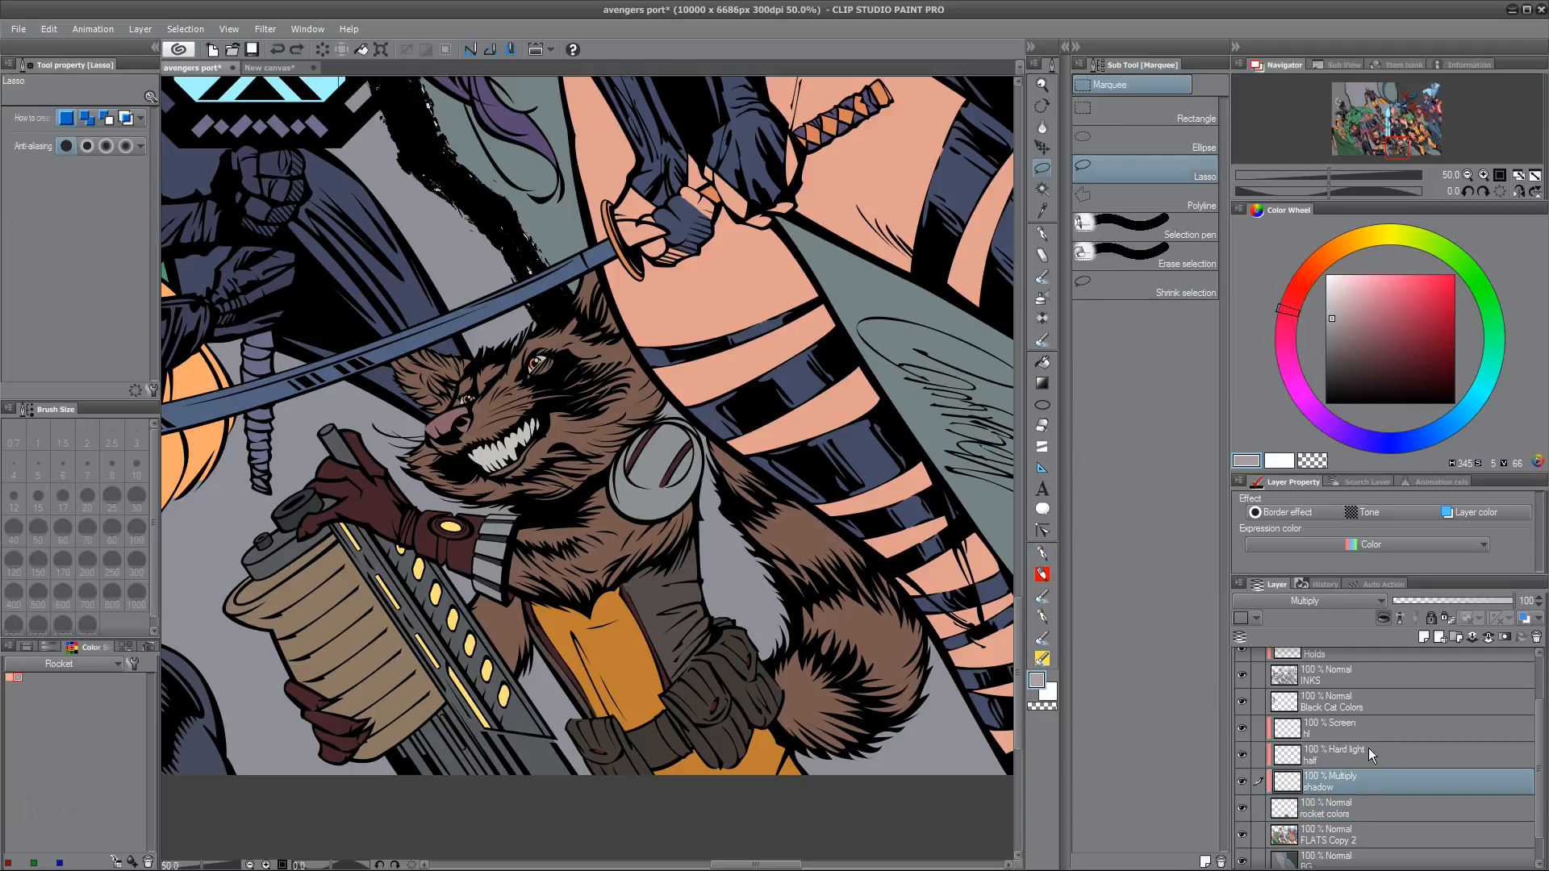
left_click_drag(680, 672, 724, 687)
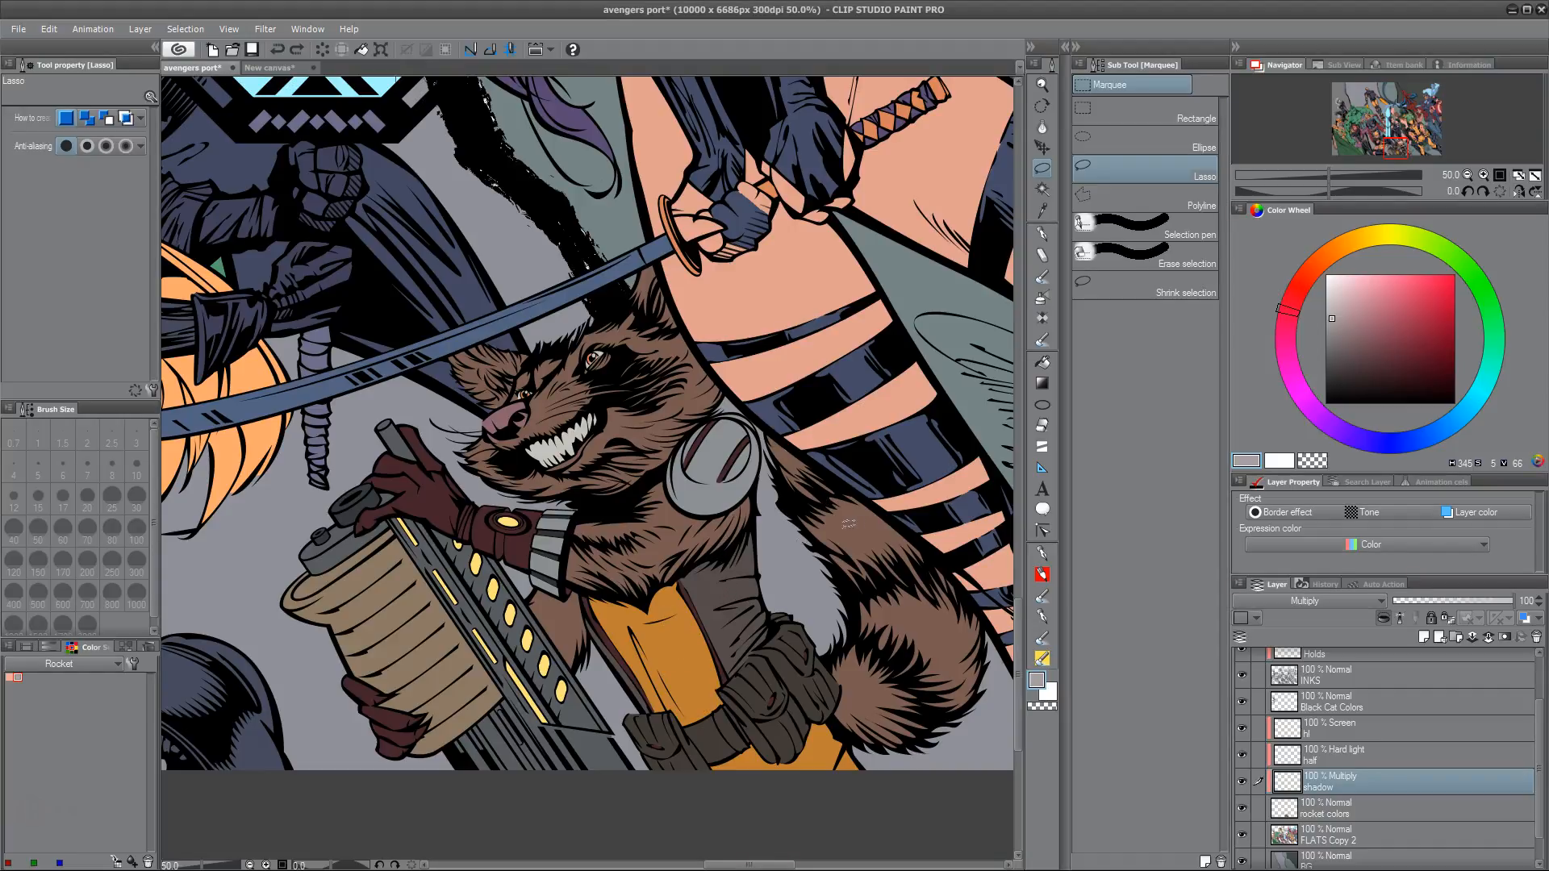
left_click_drag(754, 522, 701, 572)
left_click_drag(781, 531, 780, 534)
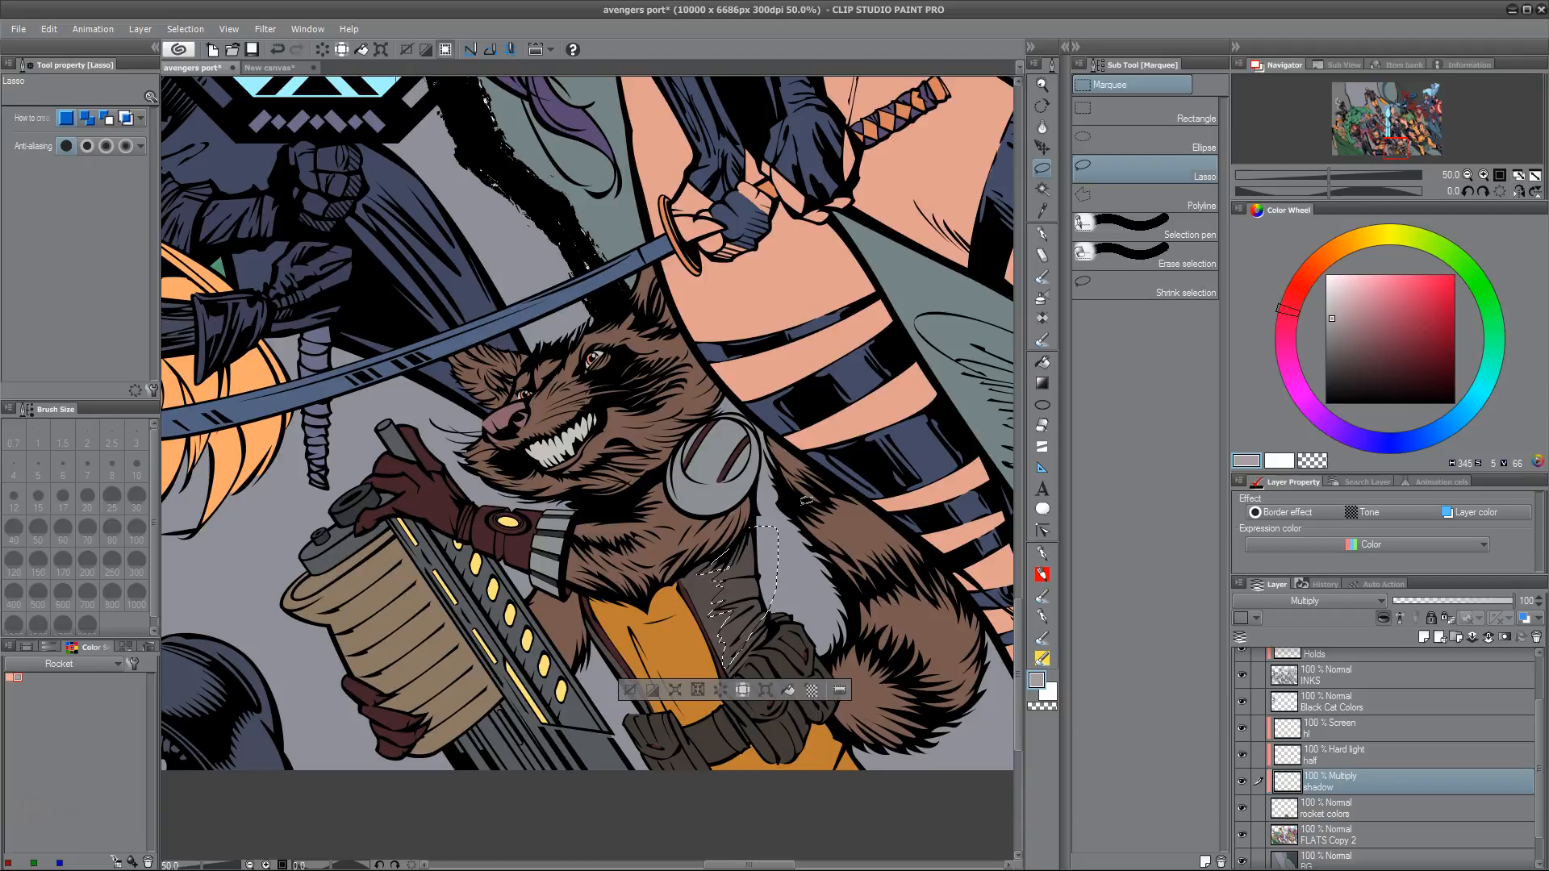
left_click(1043, 553)
mouse_move(750, 561)
left_mouse_down()
mouse_move(700, 571)
mouse_move(764, 538)
mouse_move(731, 601)
mouse_move(793, 610)
left_mouse_up()
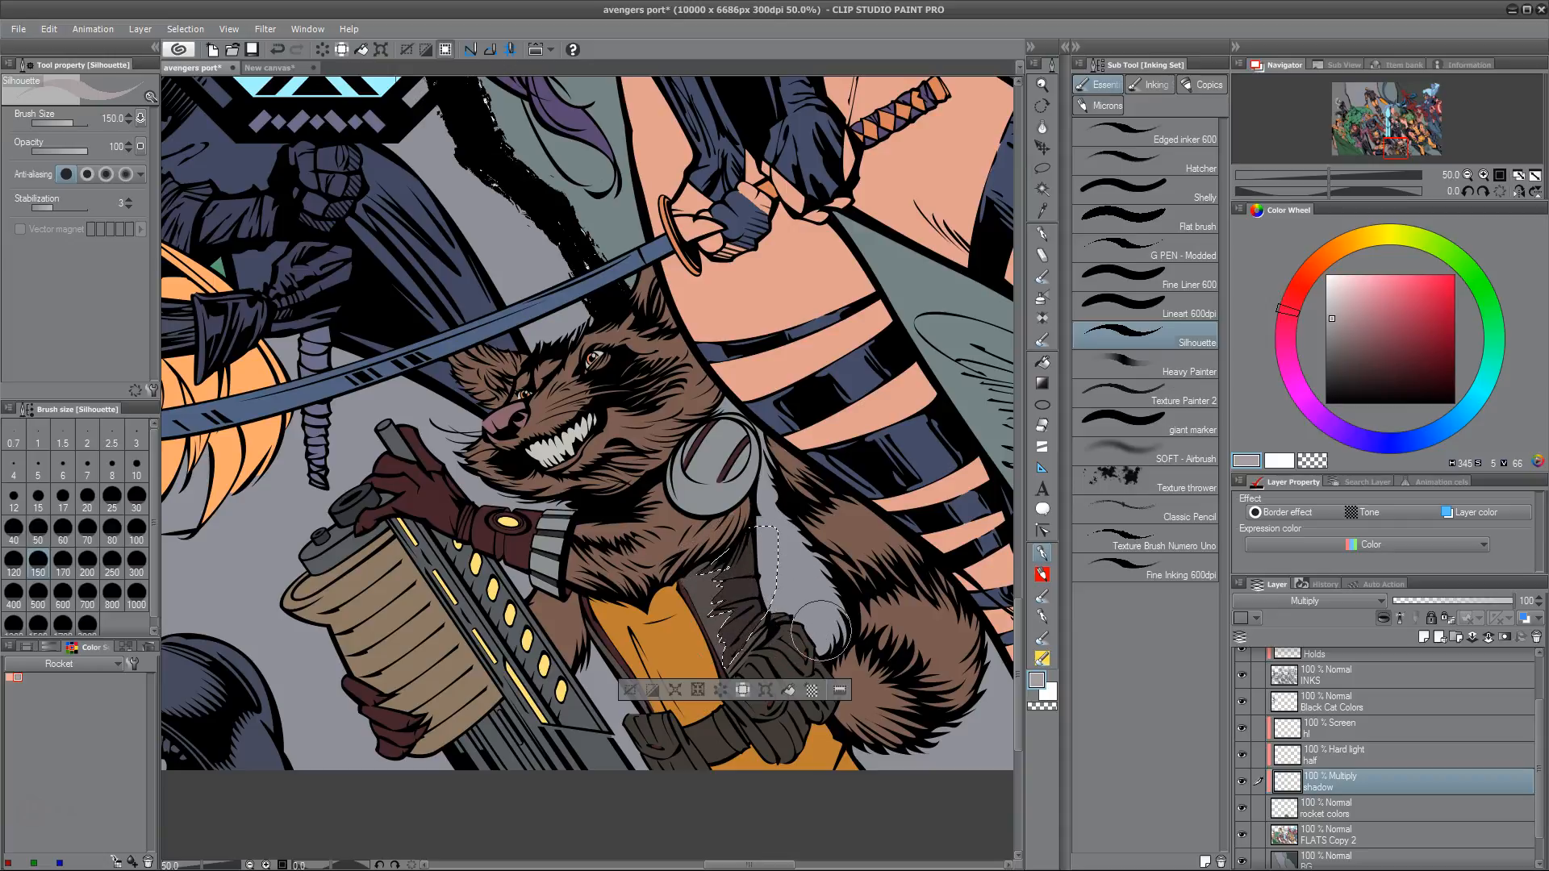
key("ctrl+d")
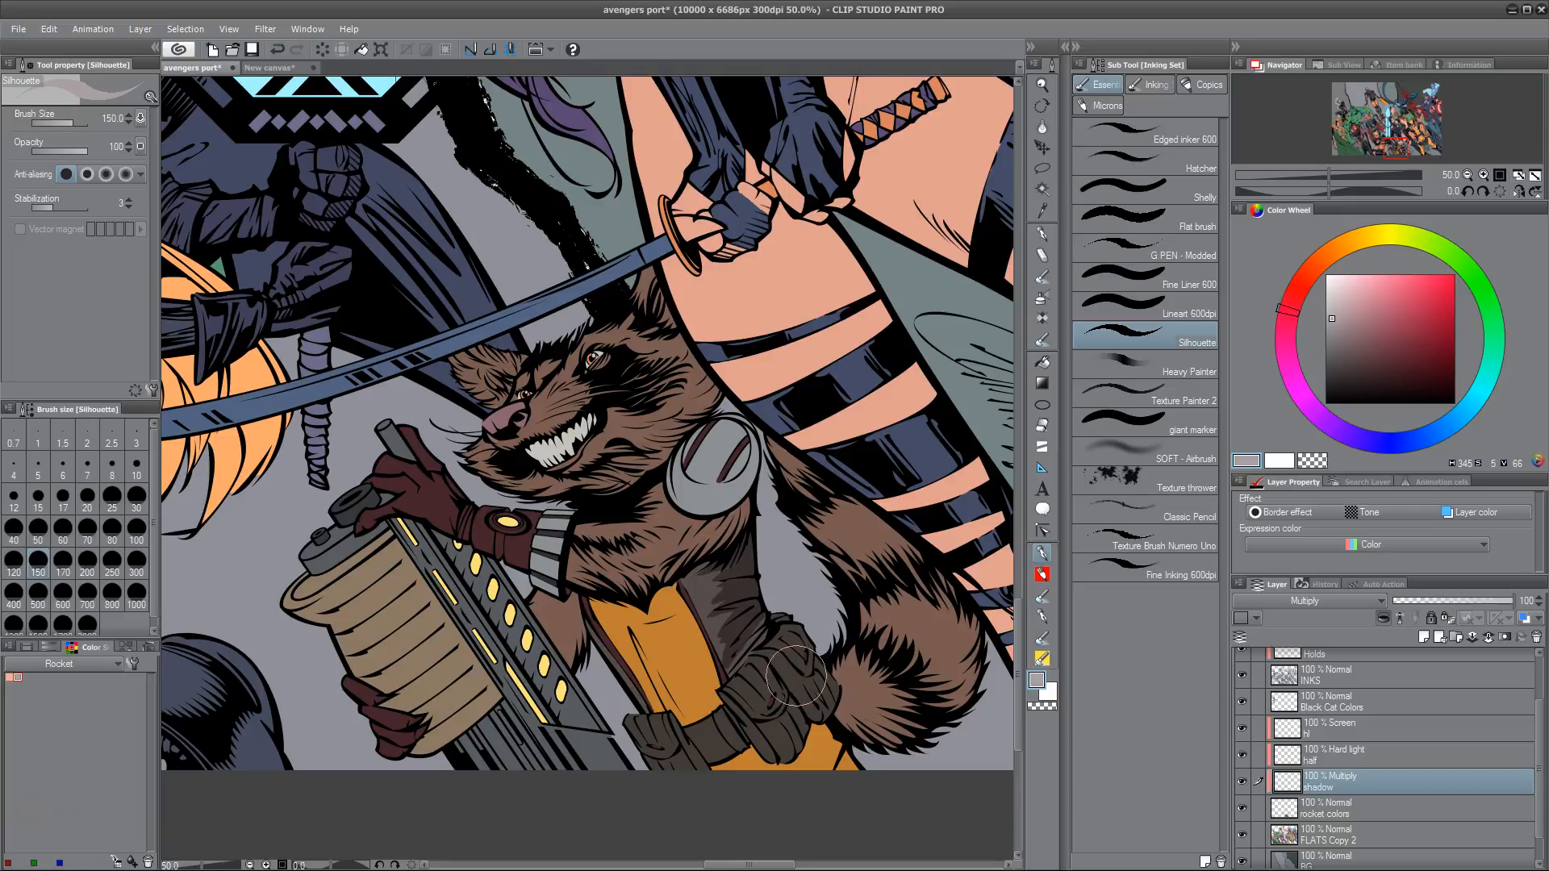
Lasso shadow shapes on the belt pouches and along the tail's outer edge, paint them light grey, and deselect
key("m")
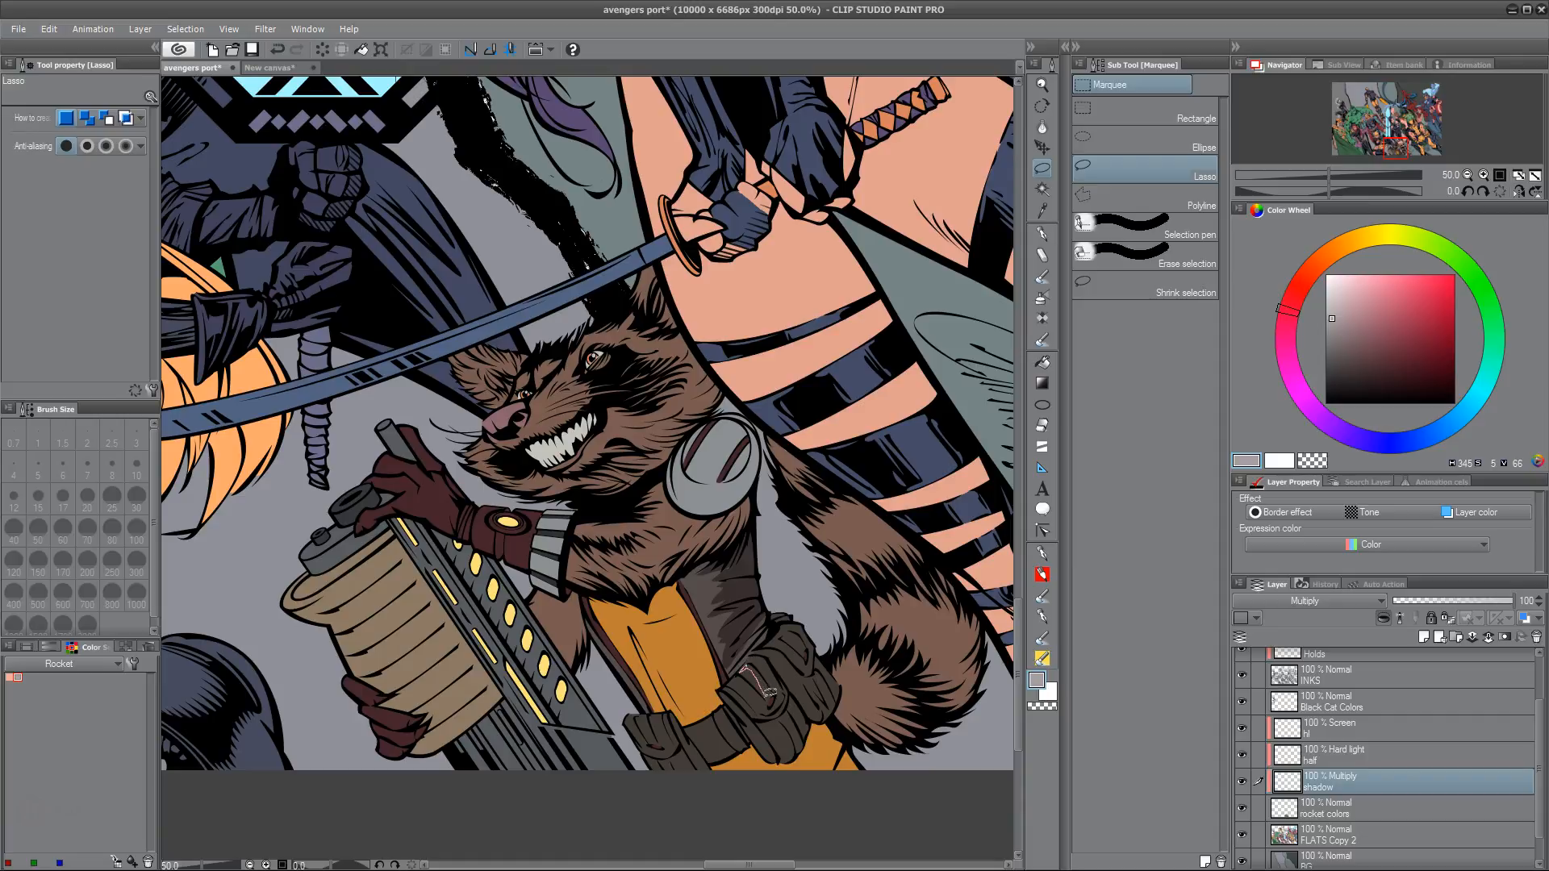
left_click_drag(743, 667, 745, 665)
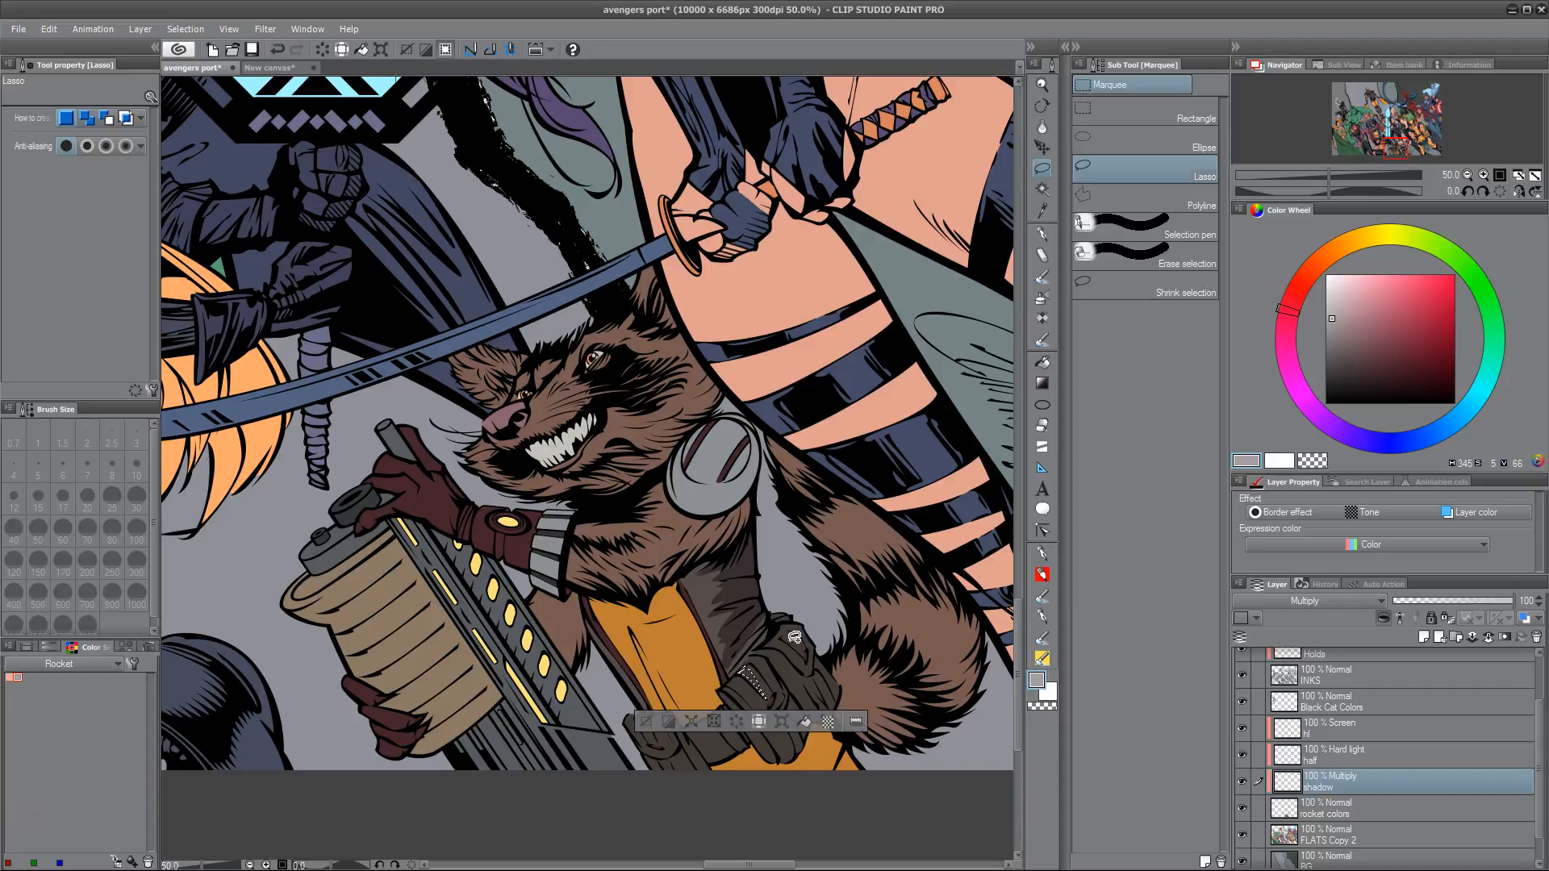
mouse_move(783, 650)
left_mouse_down()
mouse_move(804, 626)
mouse_move(814, 666)
mouse_move(787, 652)
mouse_move(839, 516)
mouse_move(799, 511)
mouse_move(839, 565)
mouse_move(803, 526)
mouse_move(815, 516)
left_mouse_up()
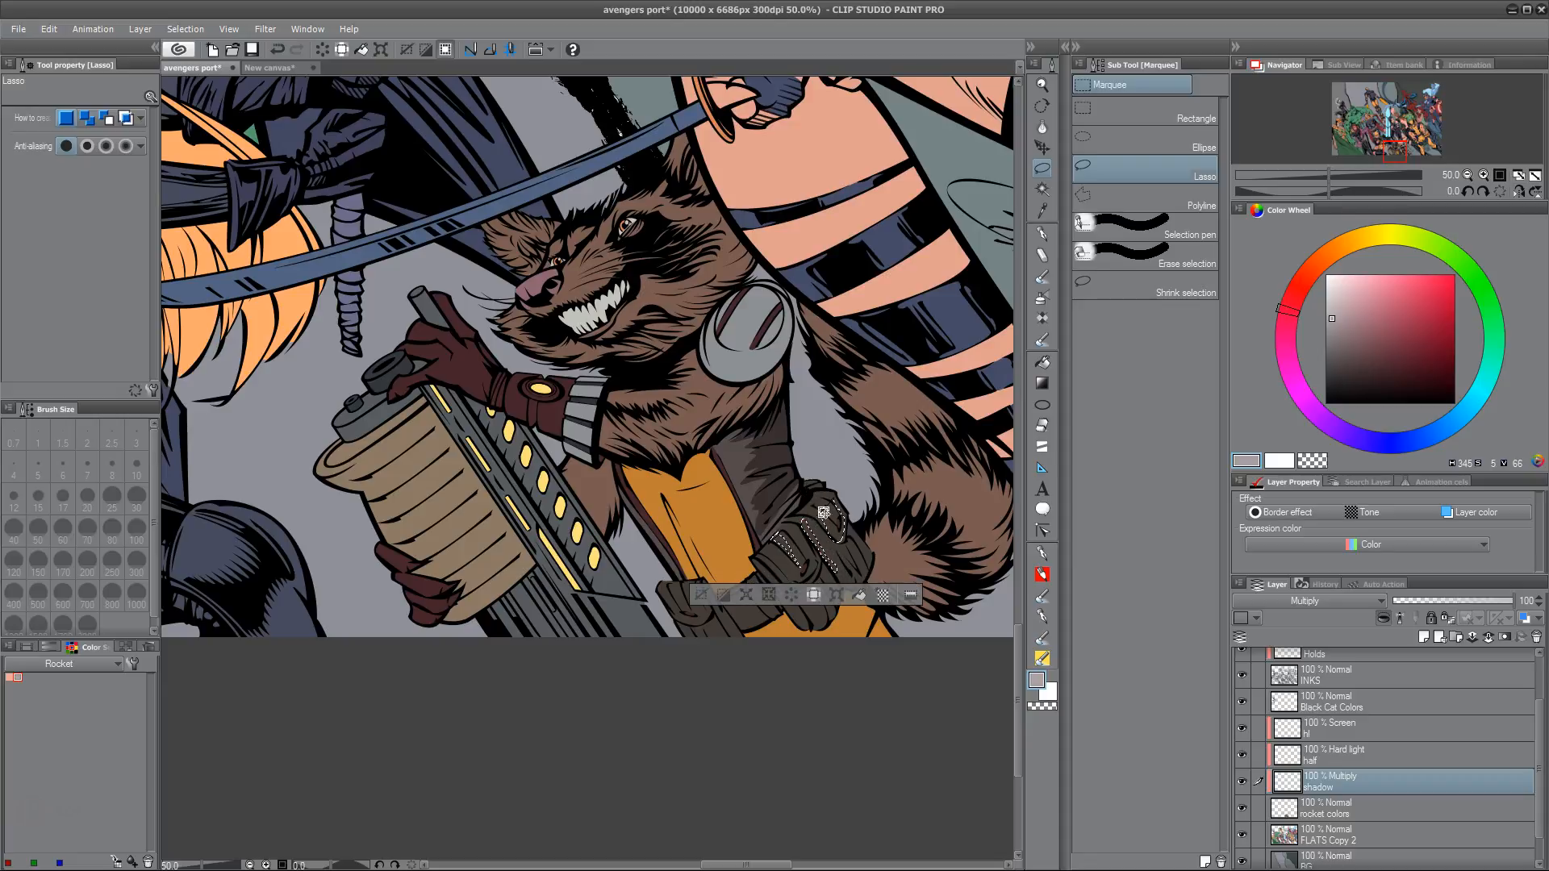
left_click_drag(831, 637, 798, 656)
mouse_move(835, 592)
left_mouse_down()
mouse_move(932, 575)
mouse_move(950, 528)
mouse_move(937, 457)
mouse_move(774, 320)
mouse_move(926, 422)
mouse_move(988, 516)
mouse_move(972, 617)
mouse_move(900, 648)
mouse_move(843, 635)
mouse_move(845, 565)
left_mouse_up()
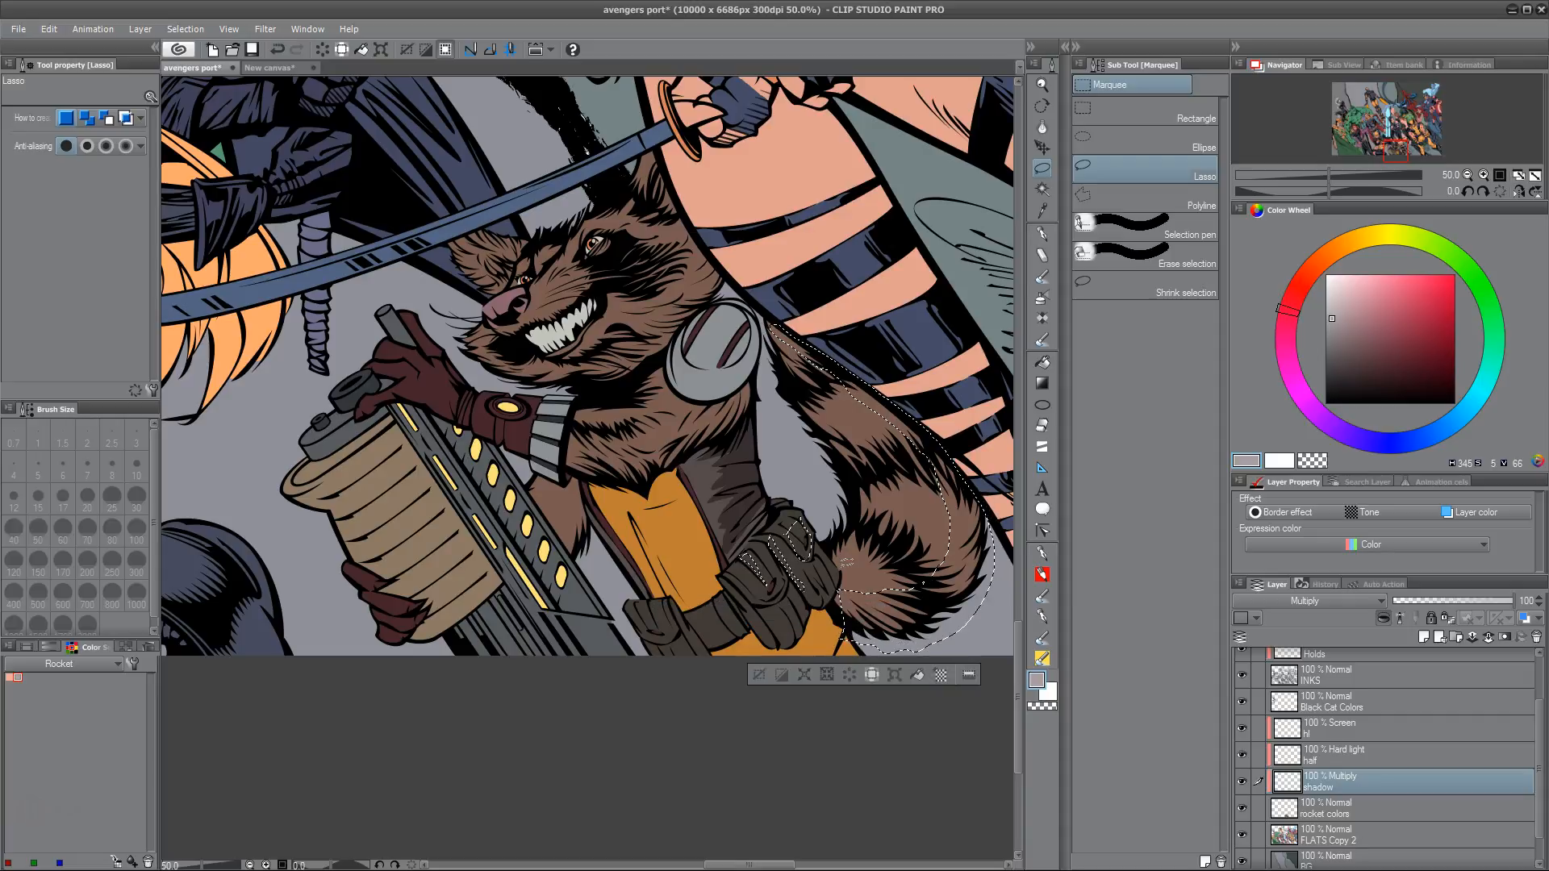
left_click(1042, 554)
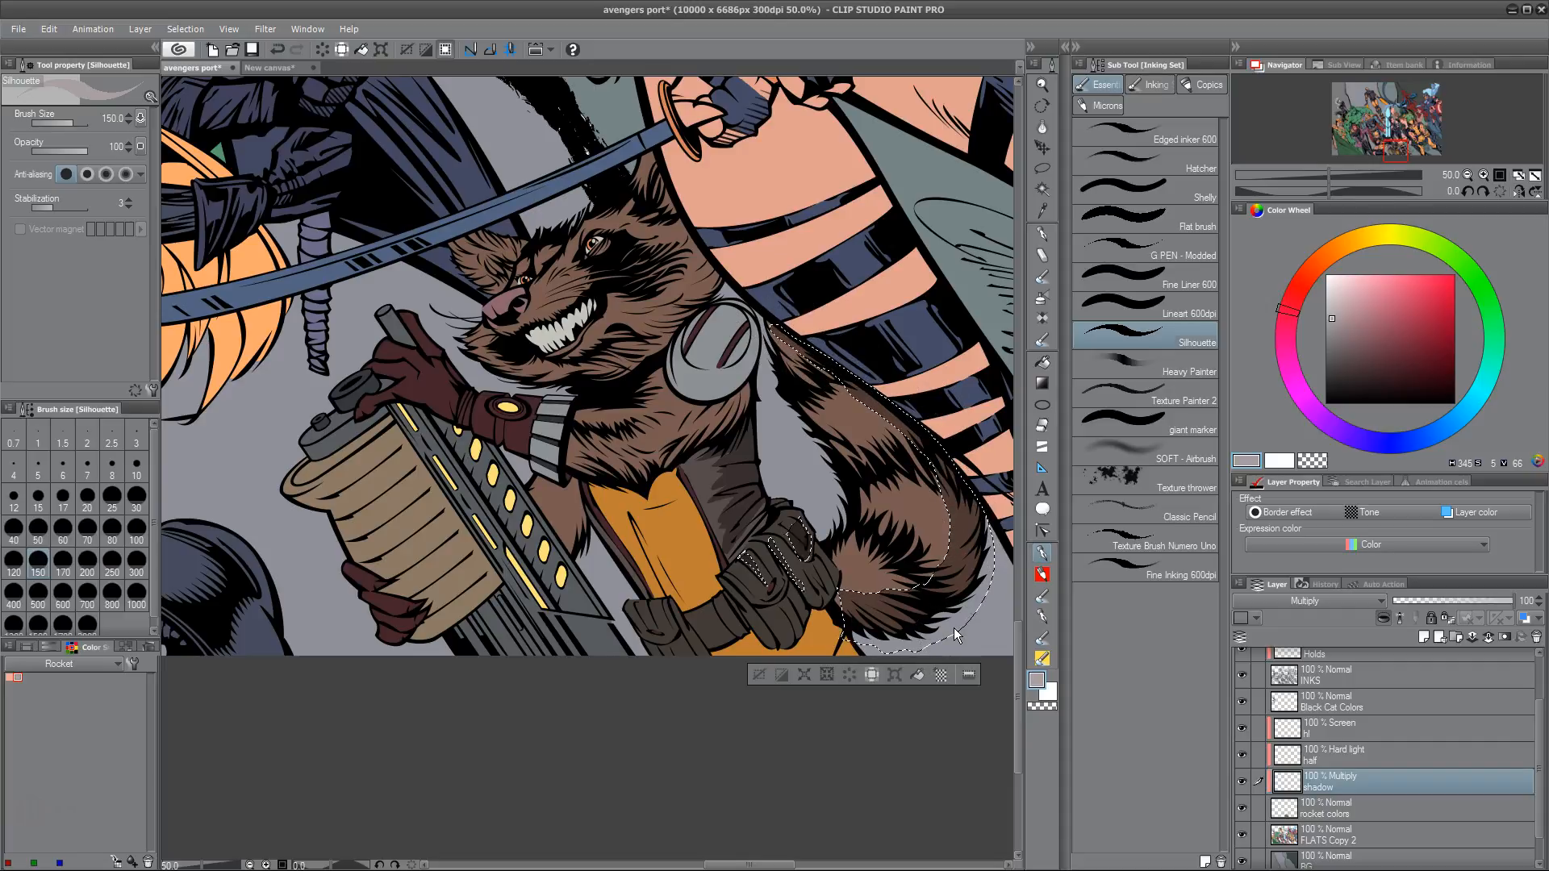
key("ctrl+d")
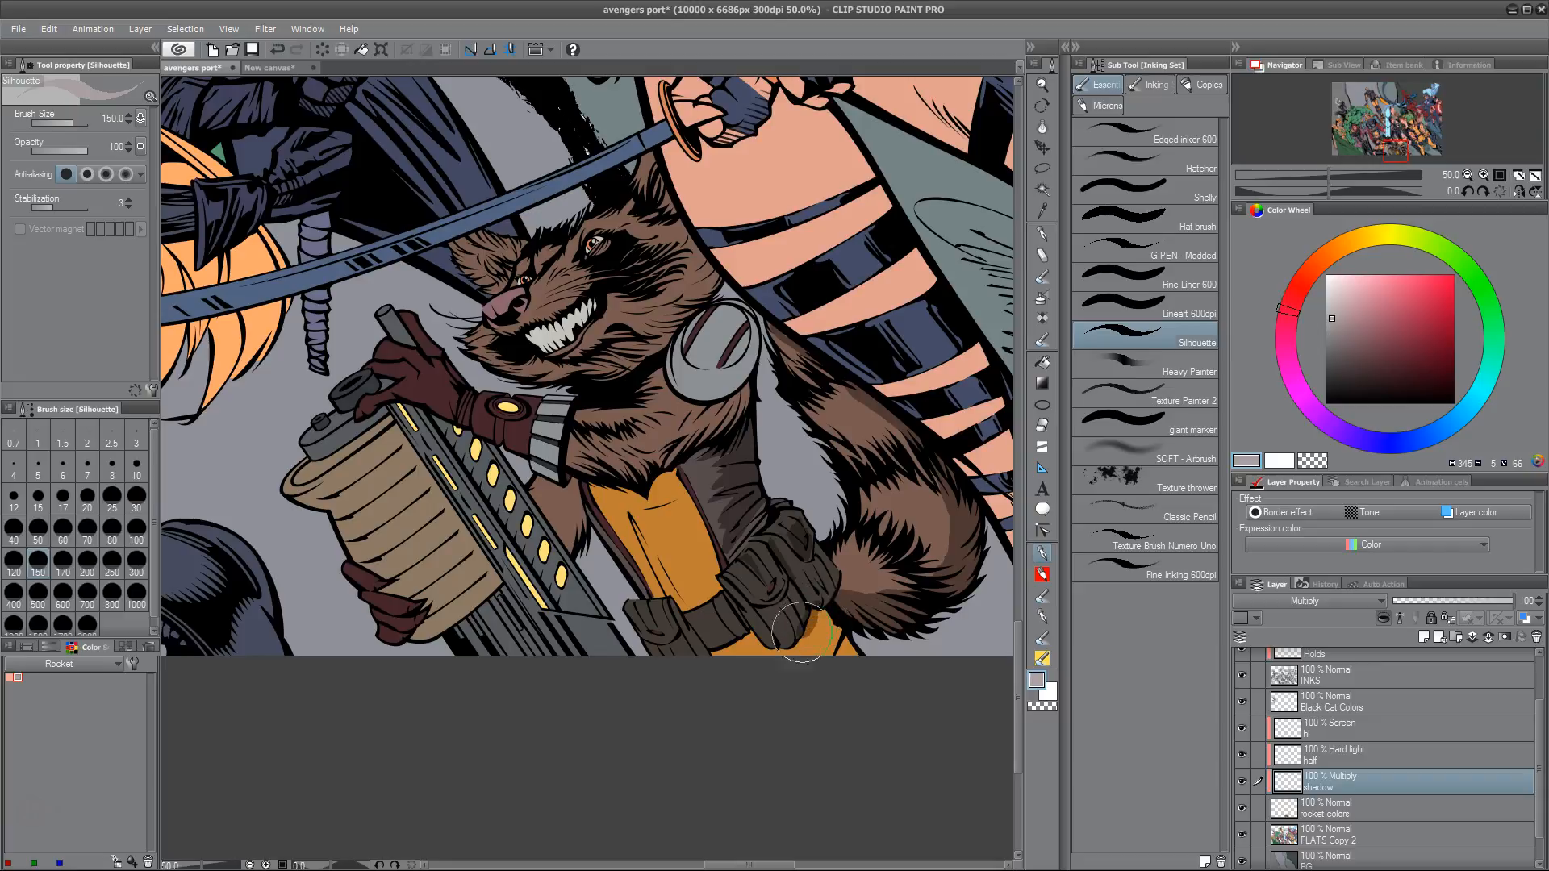
Lasso the area of the orange trouser leg beneath the belt pouches, paint it with light grey shadow, and deselect
key("m")
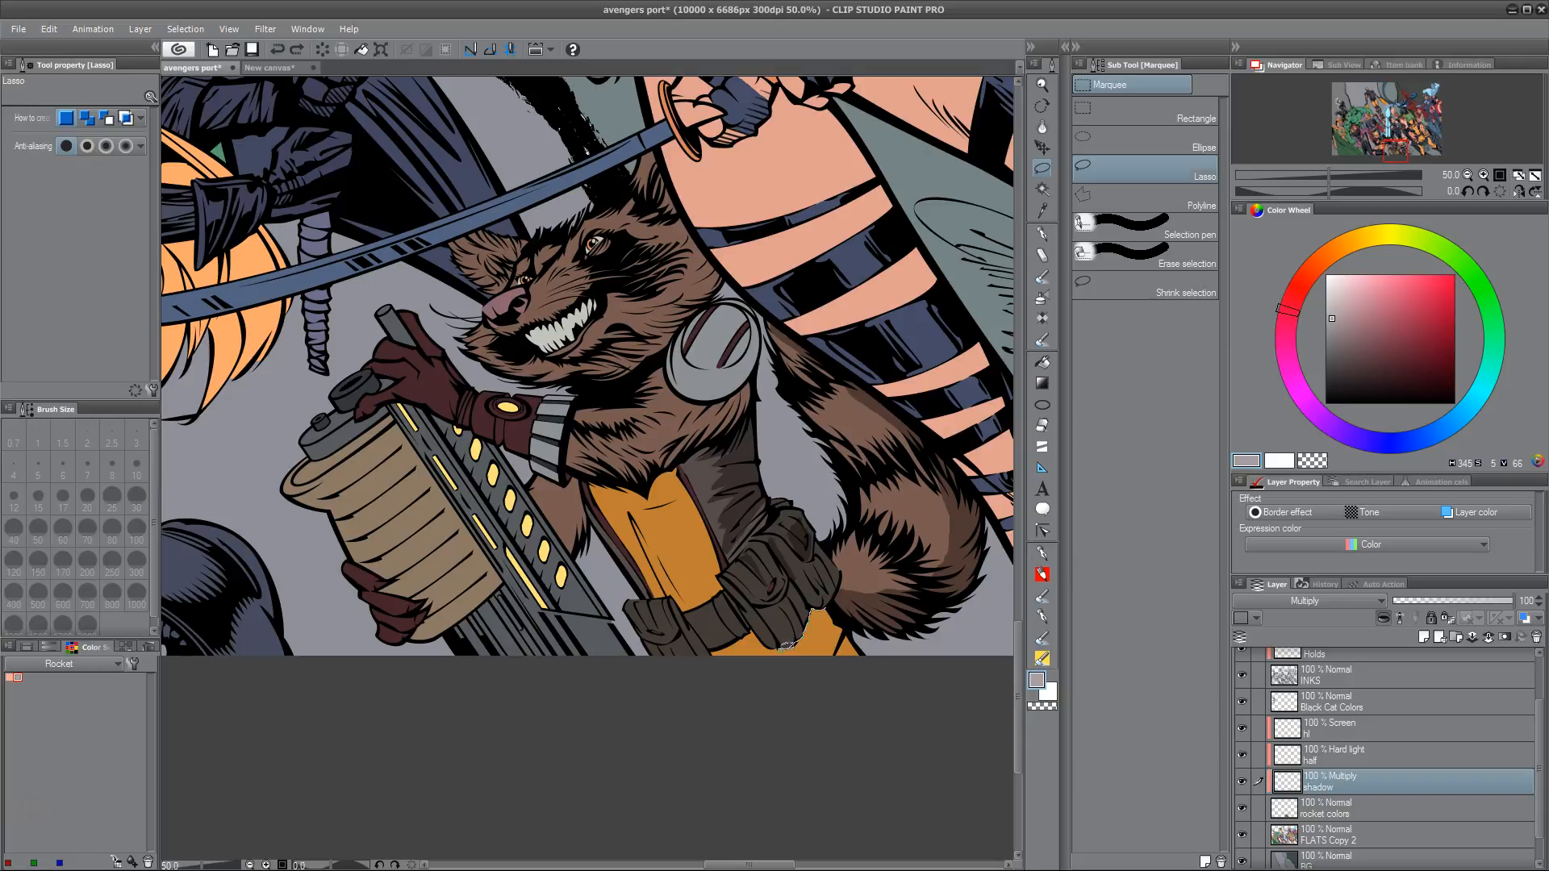
left_click_drag(833, 609, 831, 610)
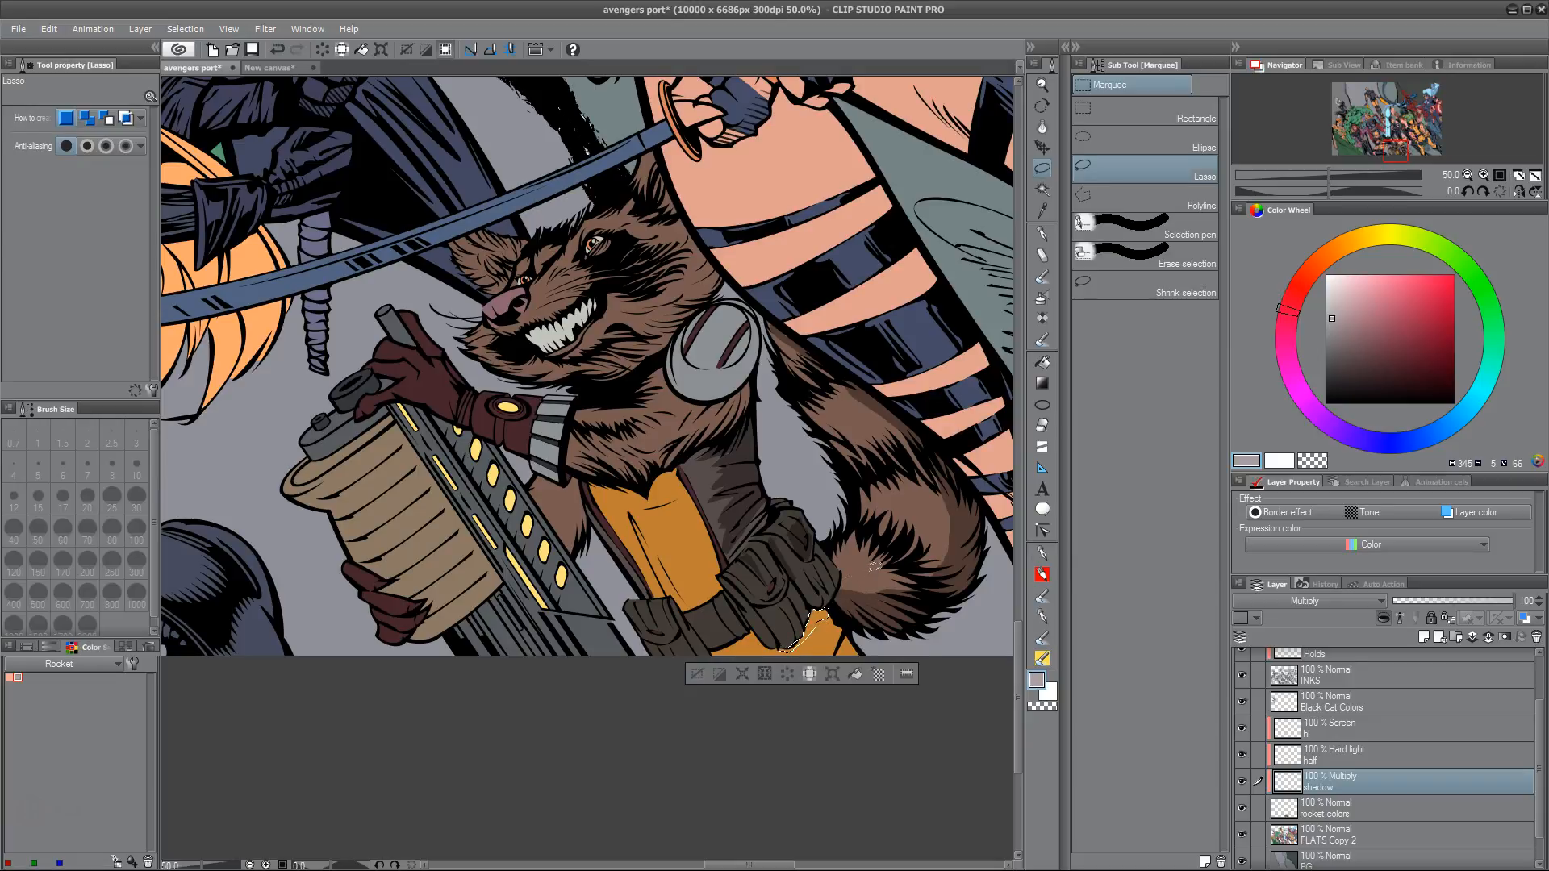
left_click(1042, 554)
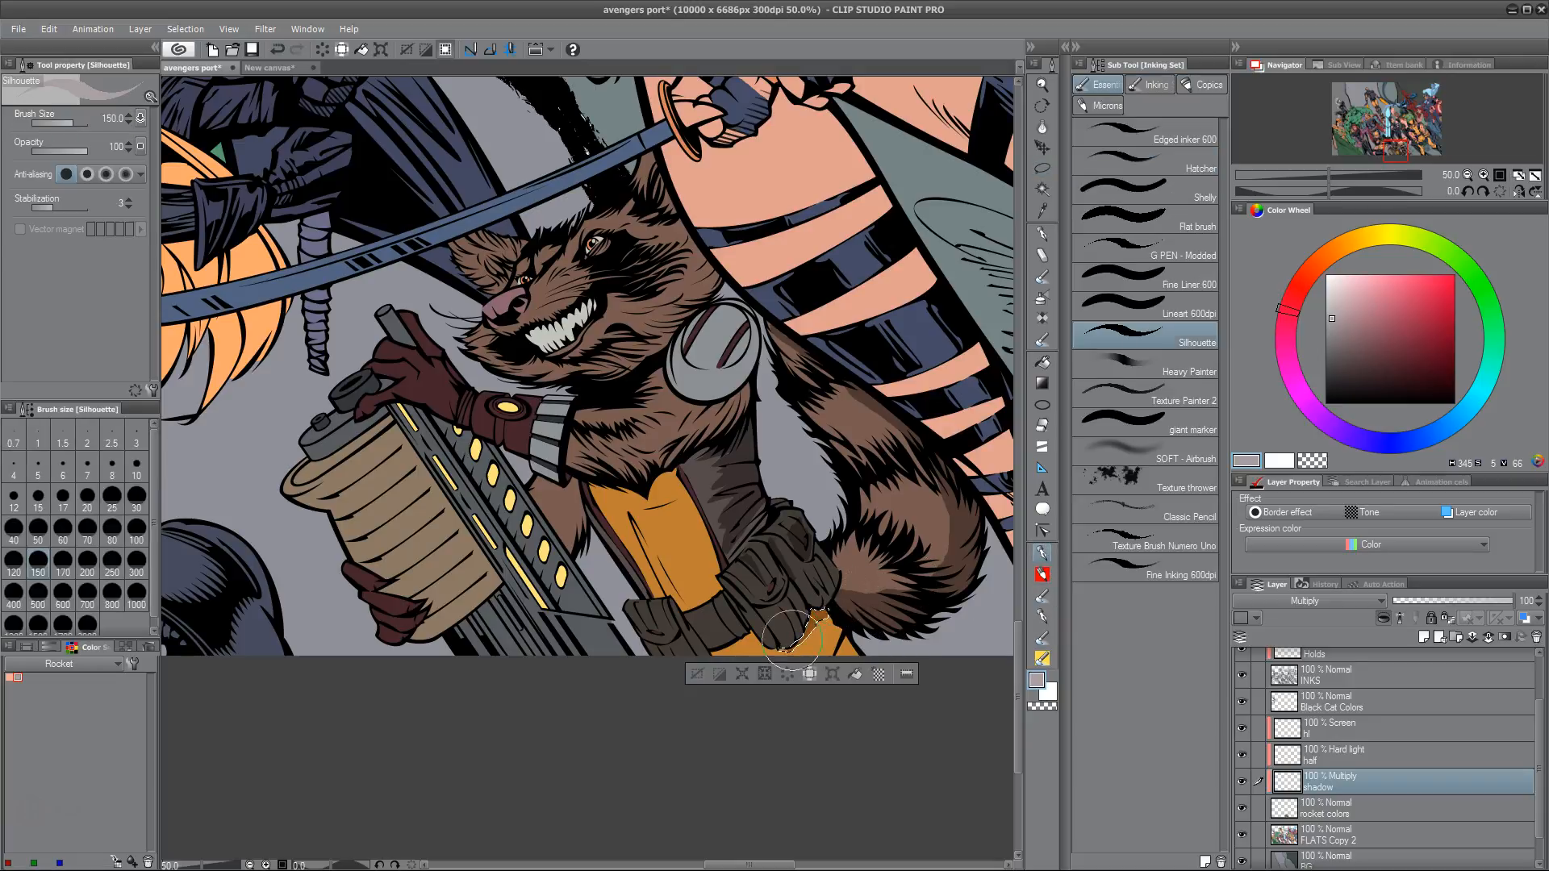
key("ctrl+d")
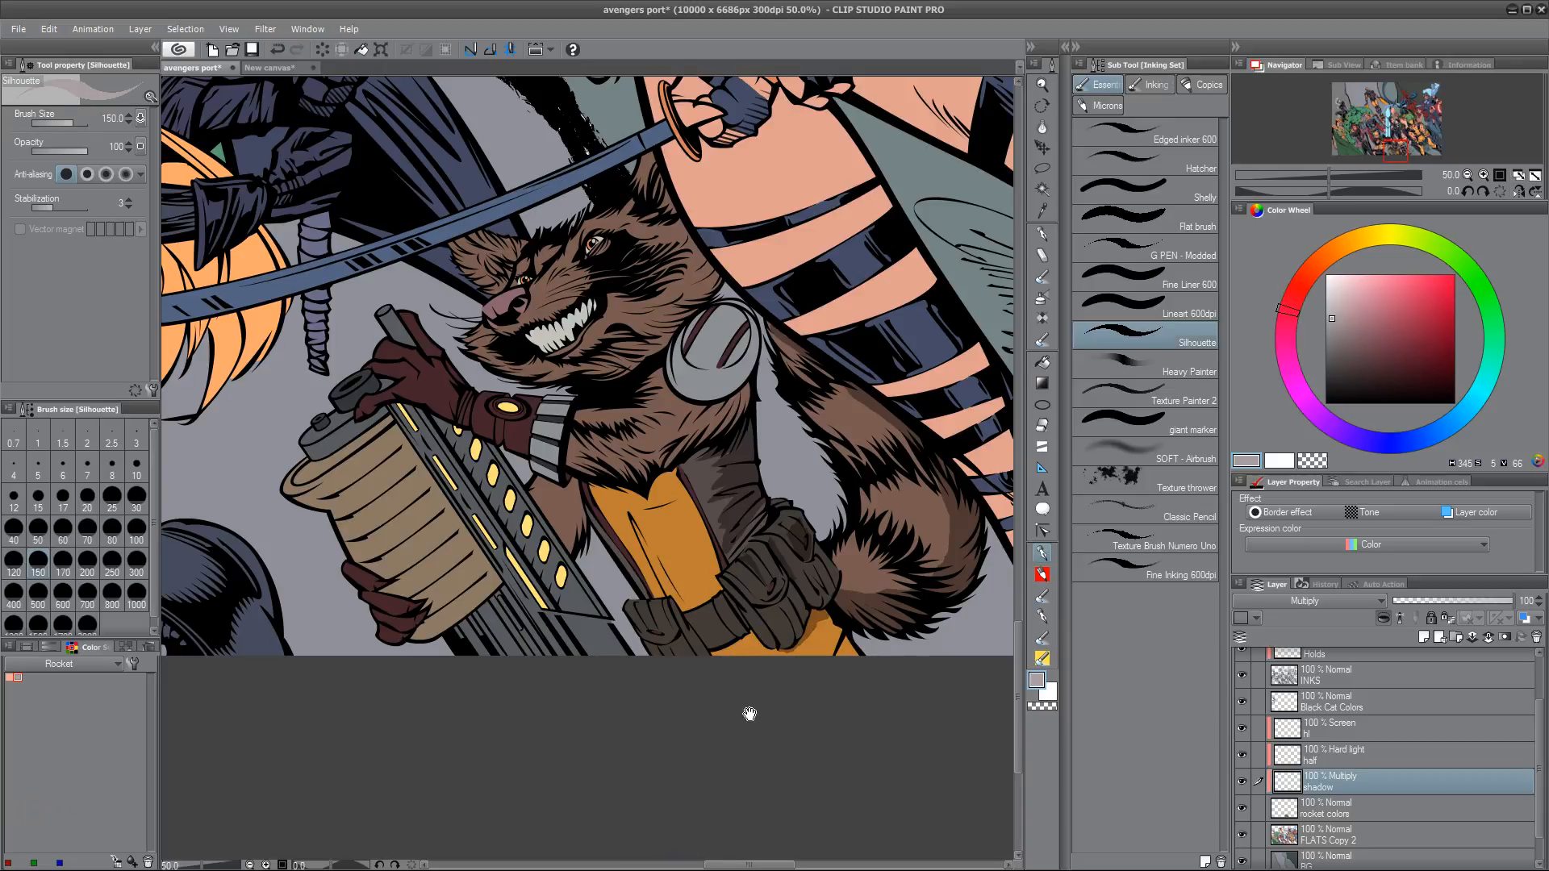
Lasso shadow shapes on the raccoon's orange suit front below the chest fur and along its outer side, paint them light grey, and deselect
mouse_move(746, 736)
left_mouse_down()
mouse_move(757, 709)
mouse_move(726, 729)
left_mouse_up()
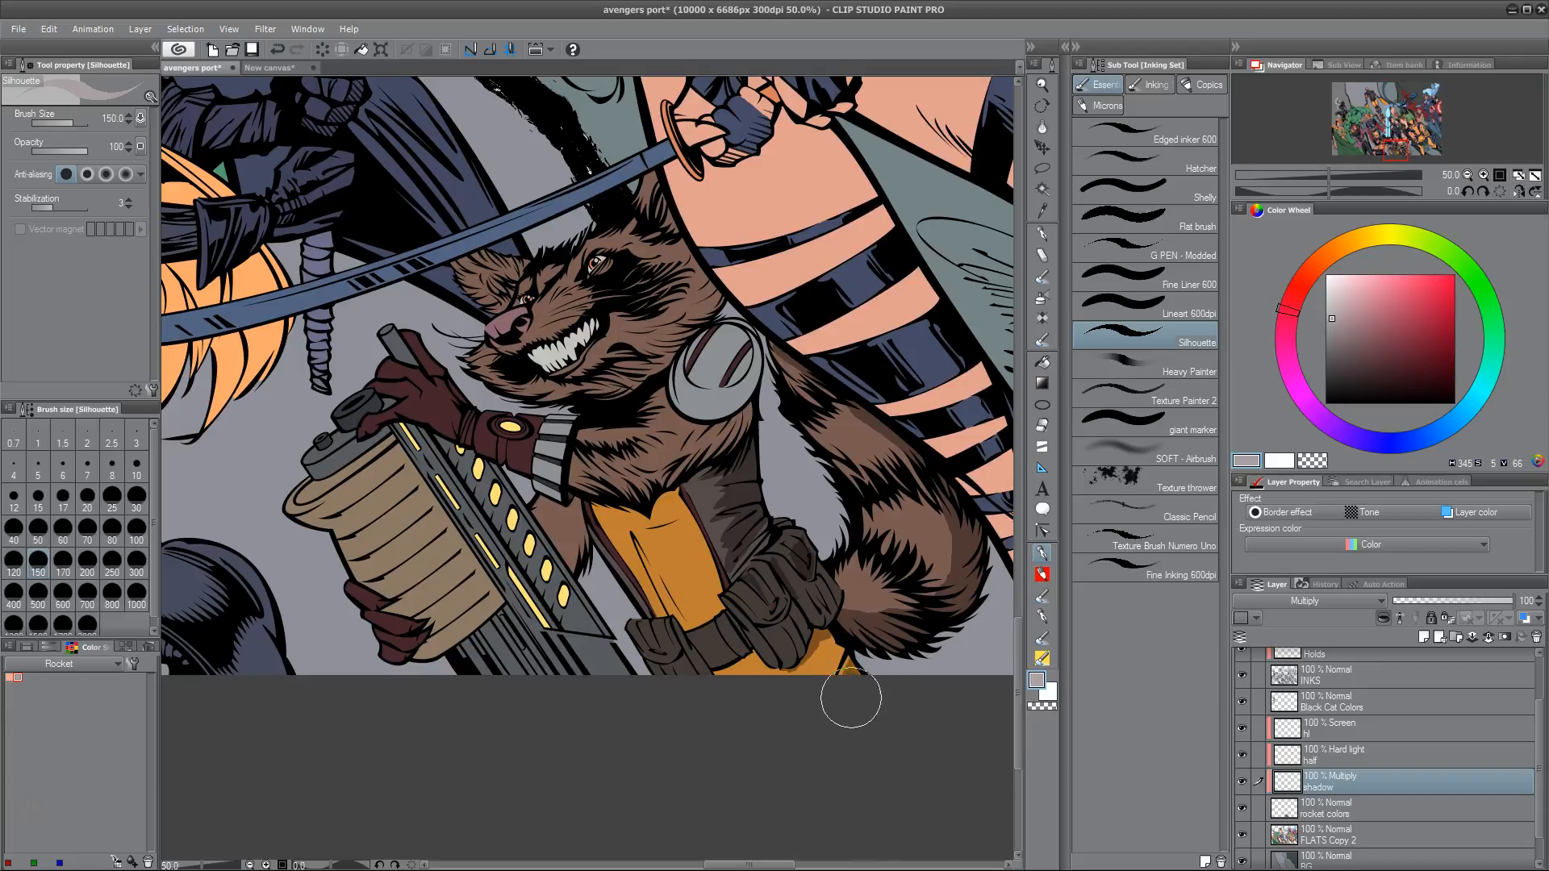
mouse_move(837, 729)
left_mouse_down()
mouse_move(809, 751)
mouse_move(767, 739)
left_mouse_up()
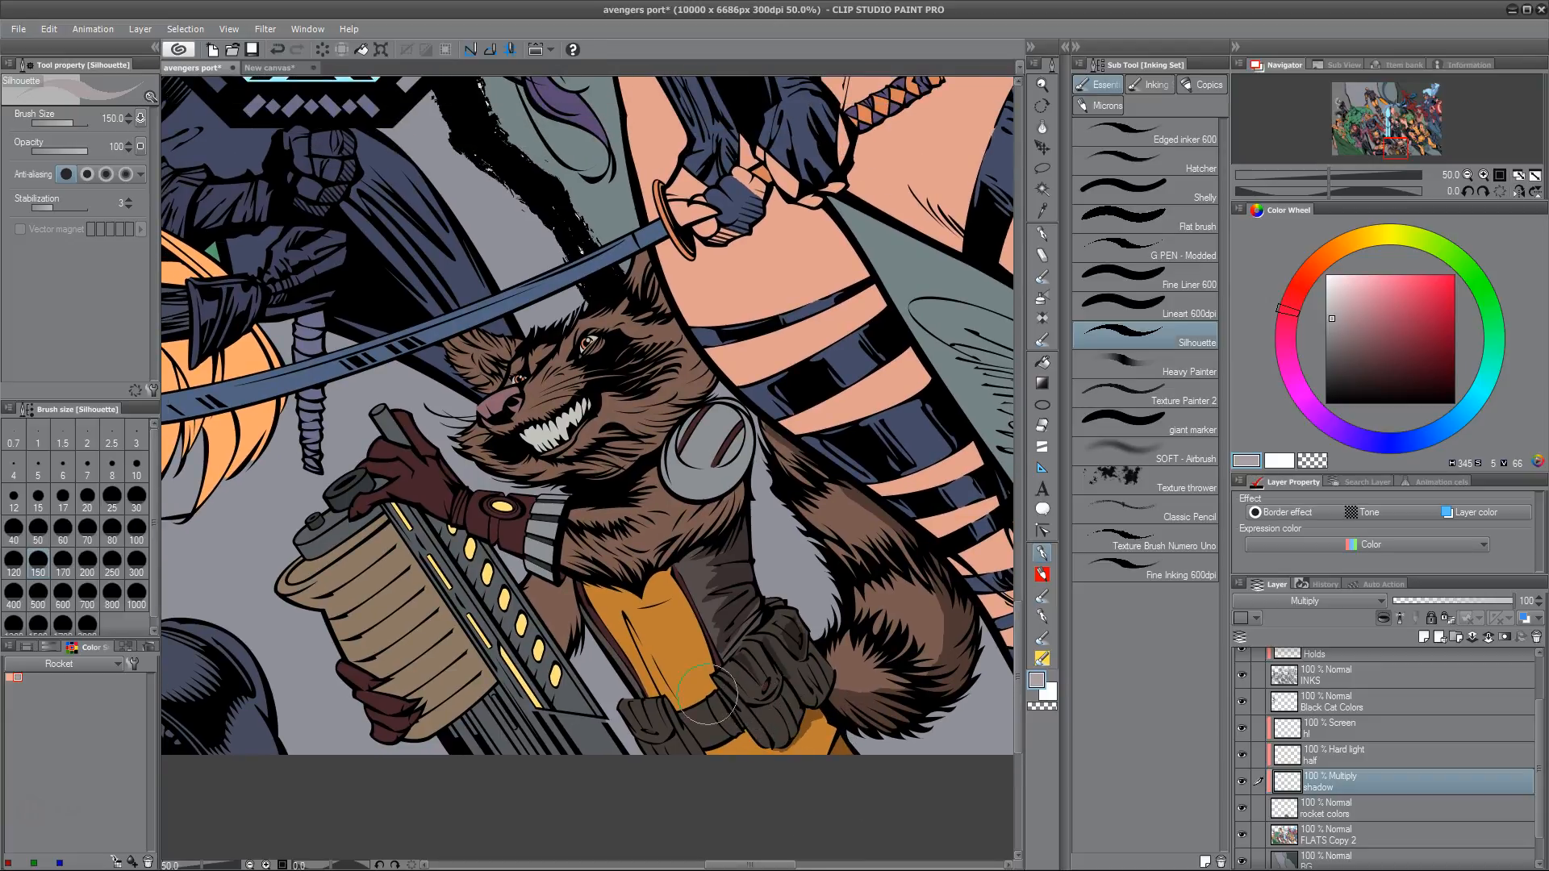
key("m")
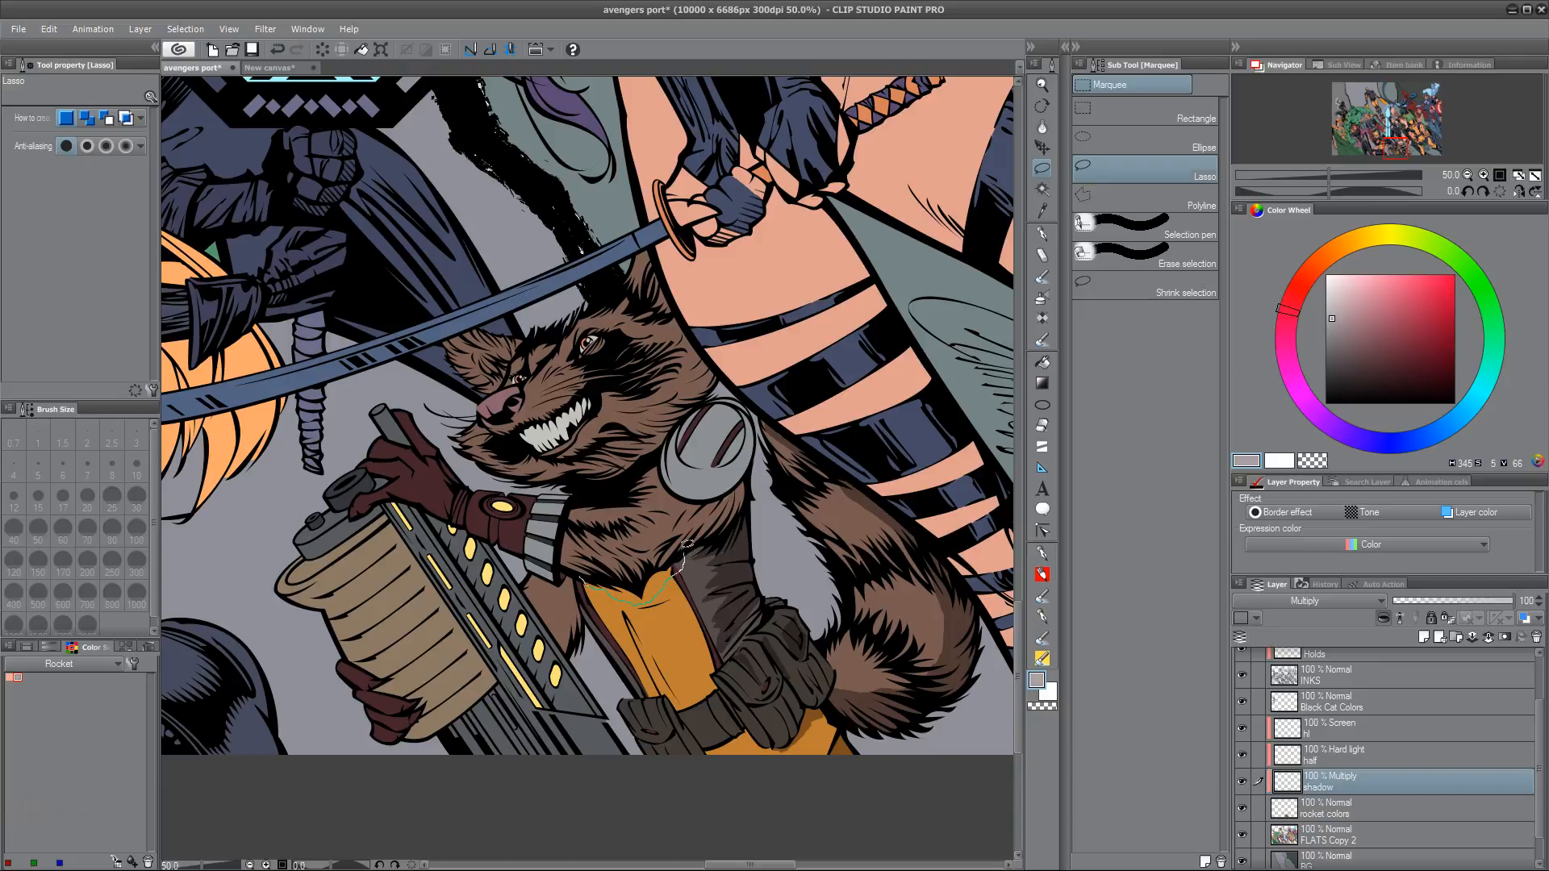
left_click_drag(687, 542, 684, 547)
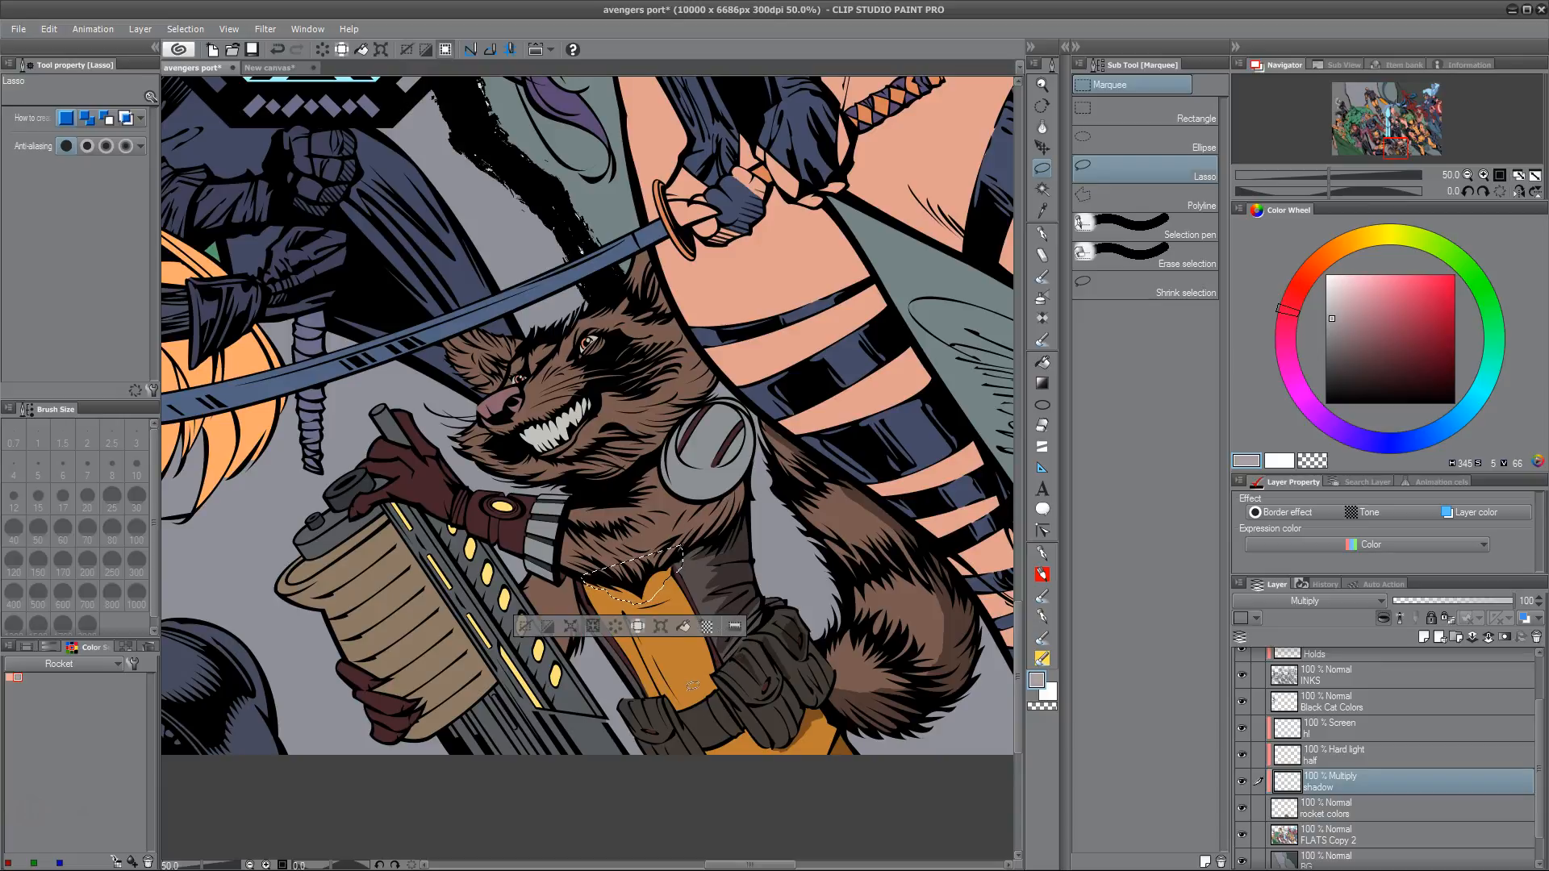
left_click_drag(638, 602, 653, 605)
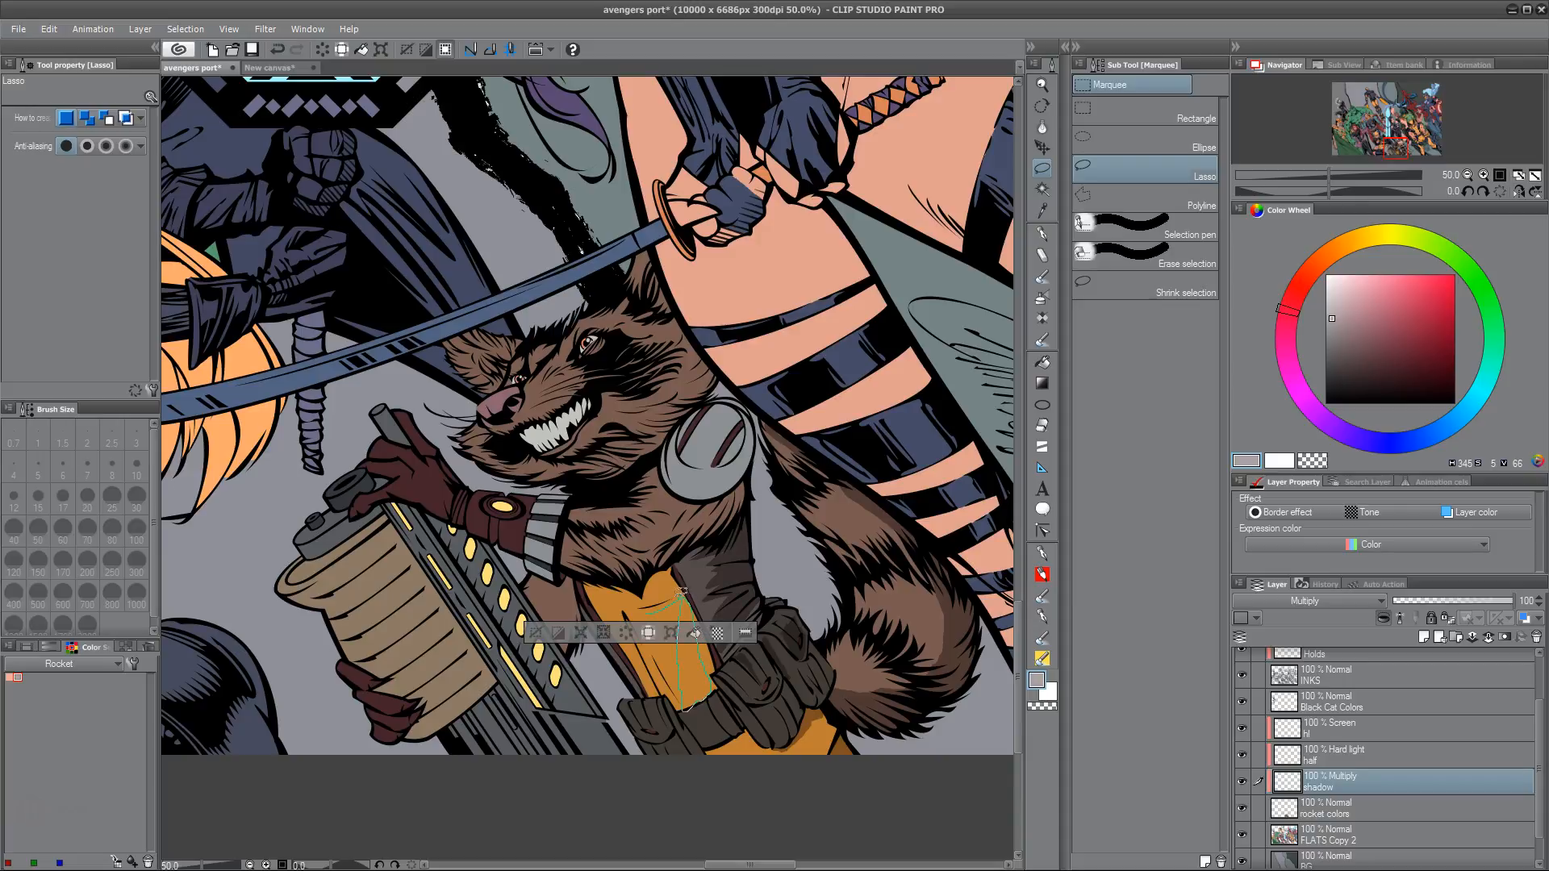
left_click_drag(637, 608, 639, 607)
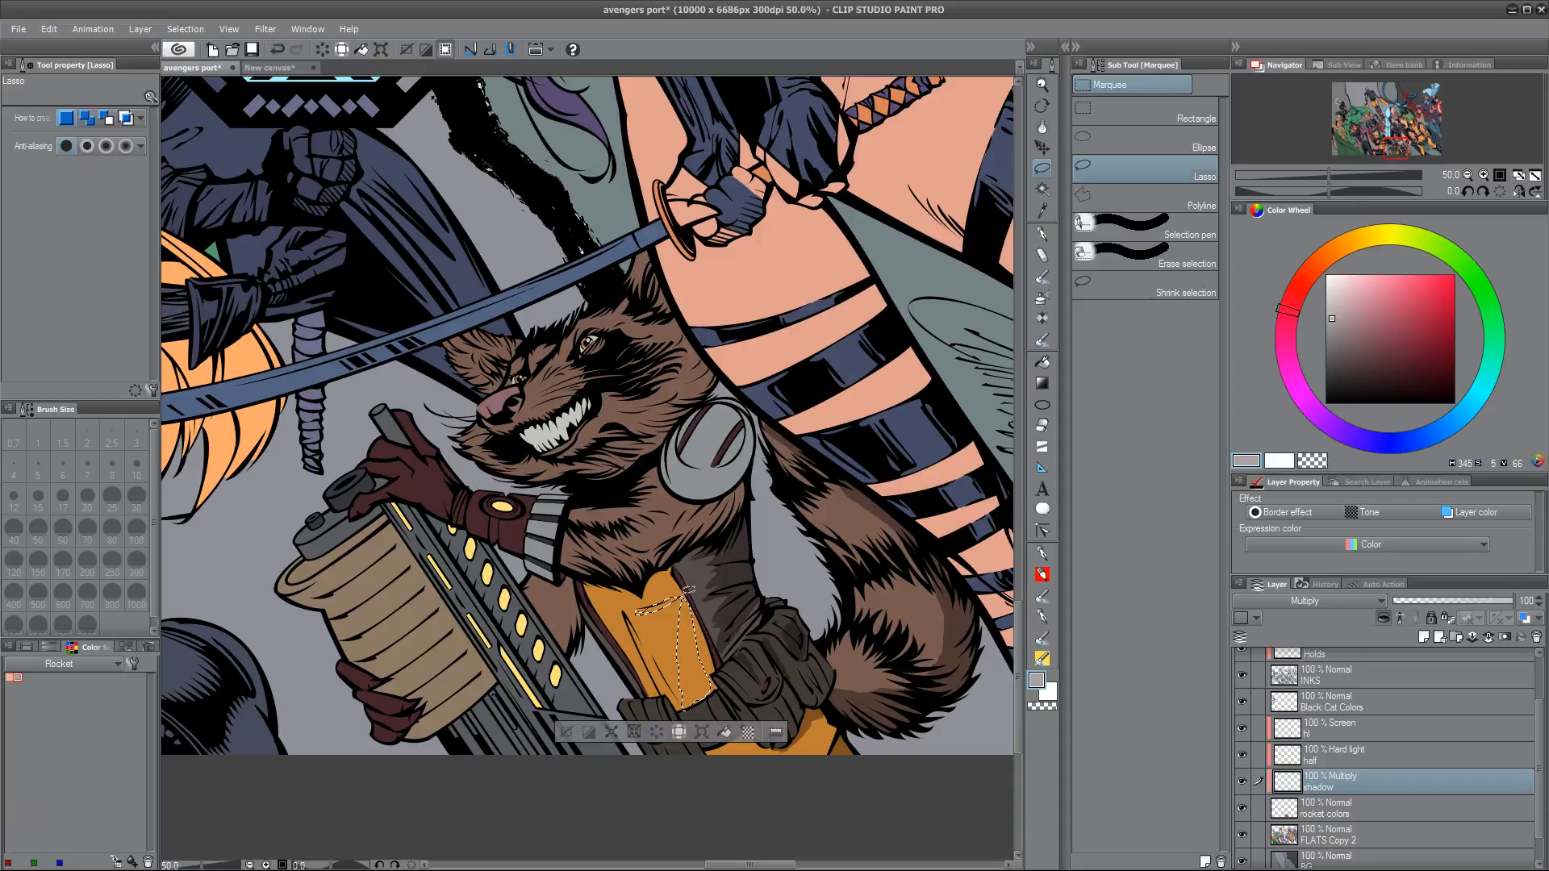
left_click(1041, 555)
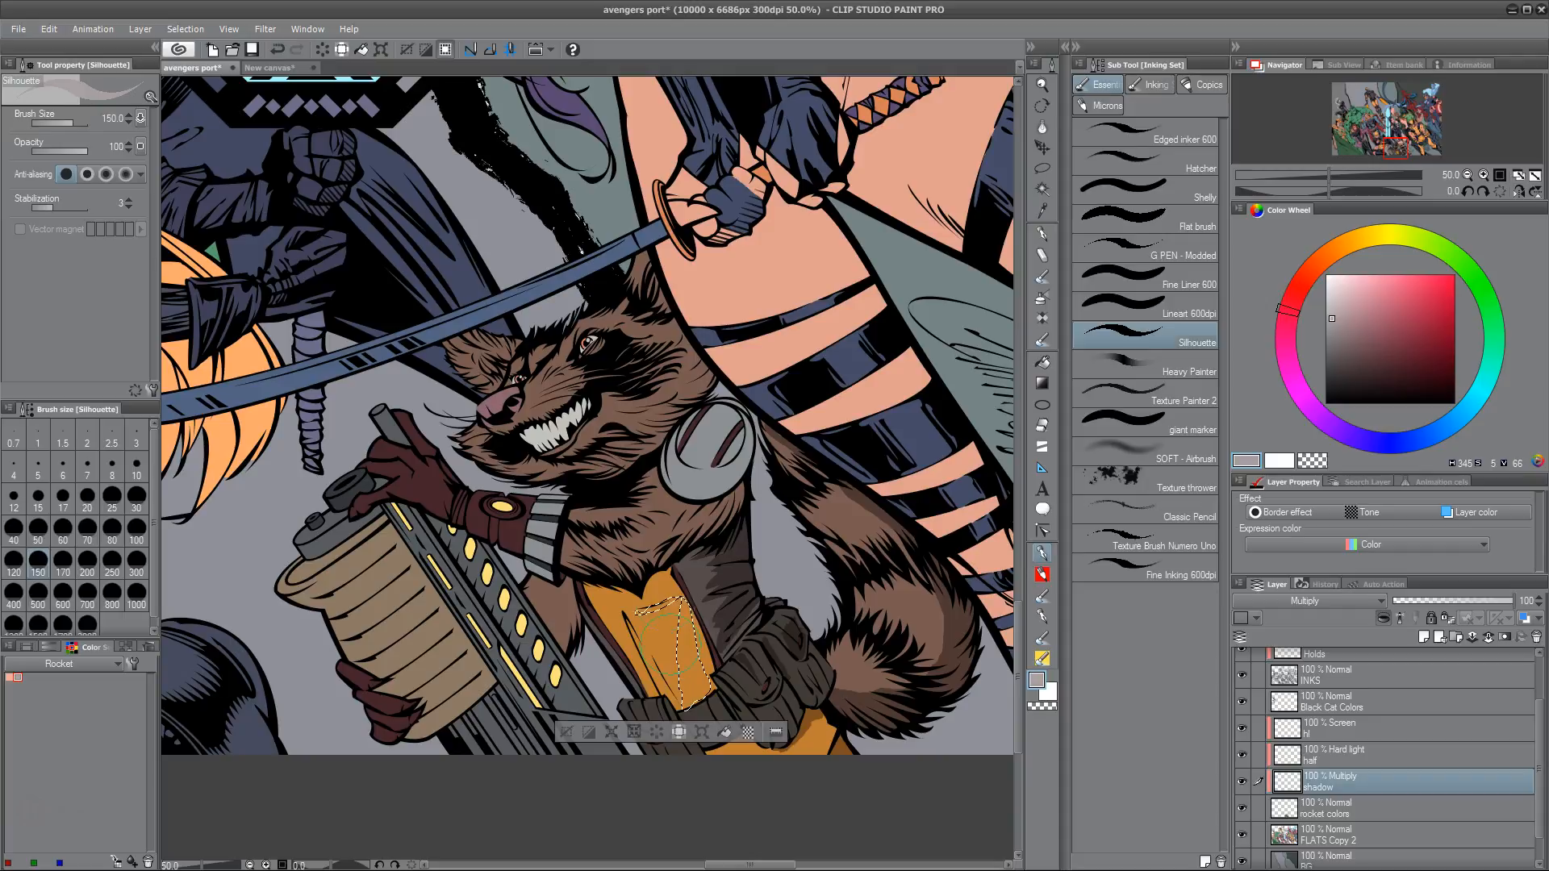
mouse_move(694, 598)
left_mouse_down()
mouse_move(705, 702)
mouse_move(707, 654)
mouse_move(640, 606)
mouse_move(702, 619)
left_mouse_up()
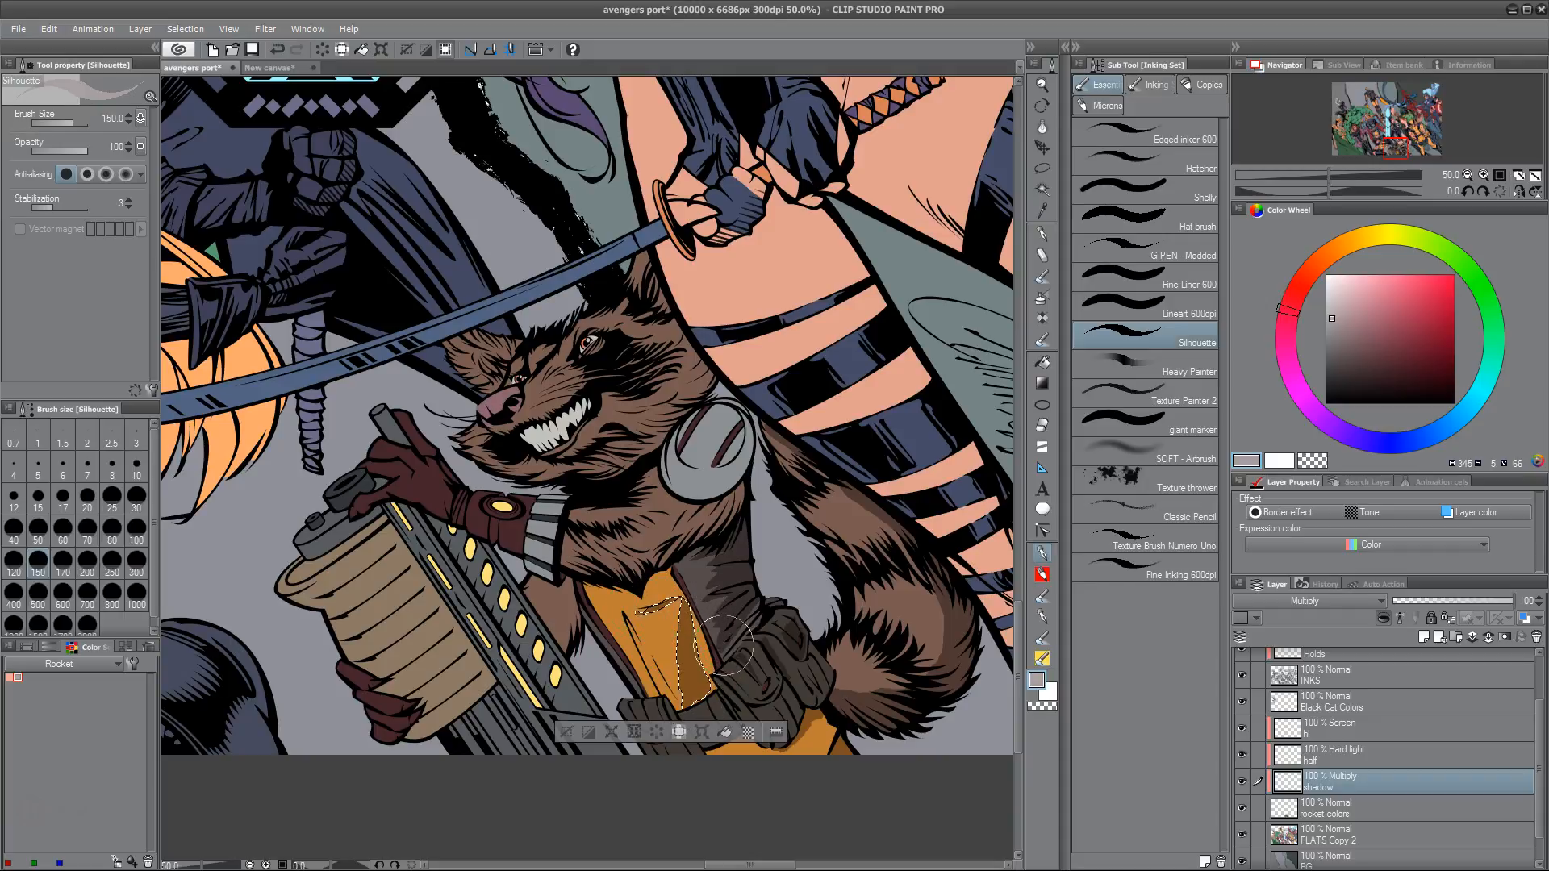
key("ctrl+d")
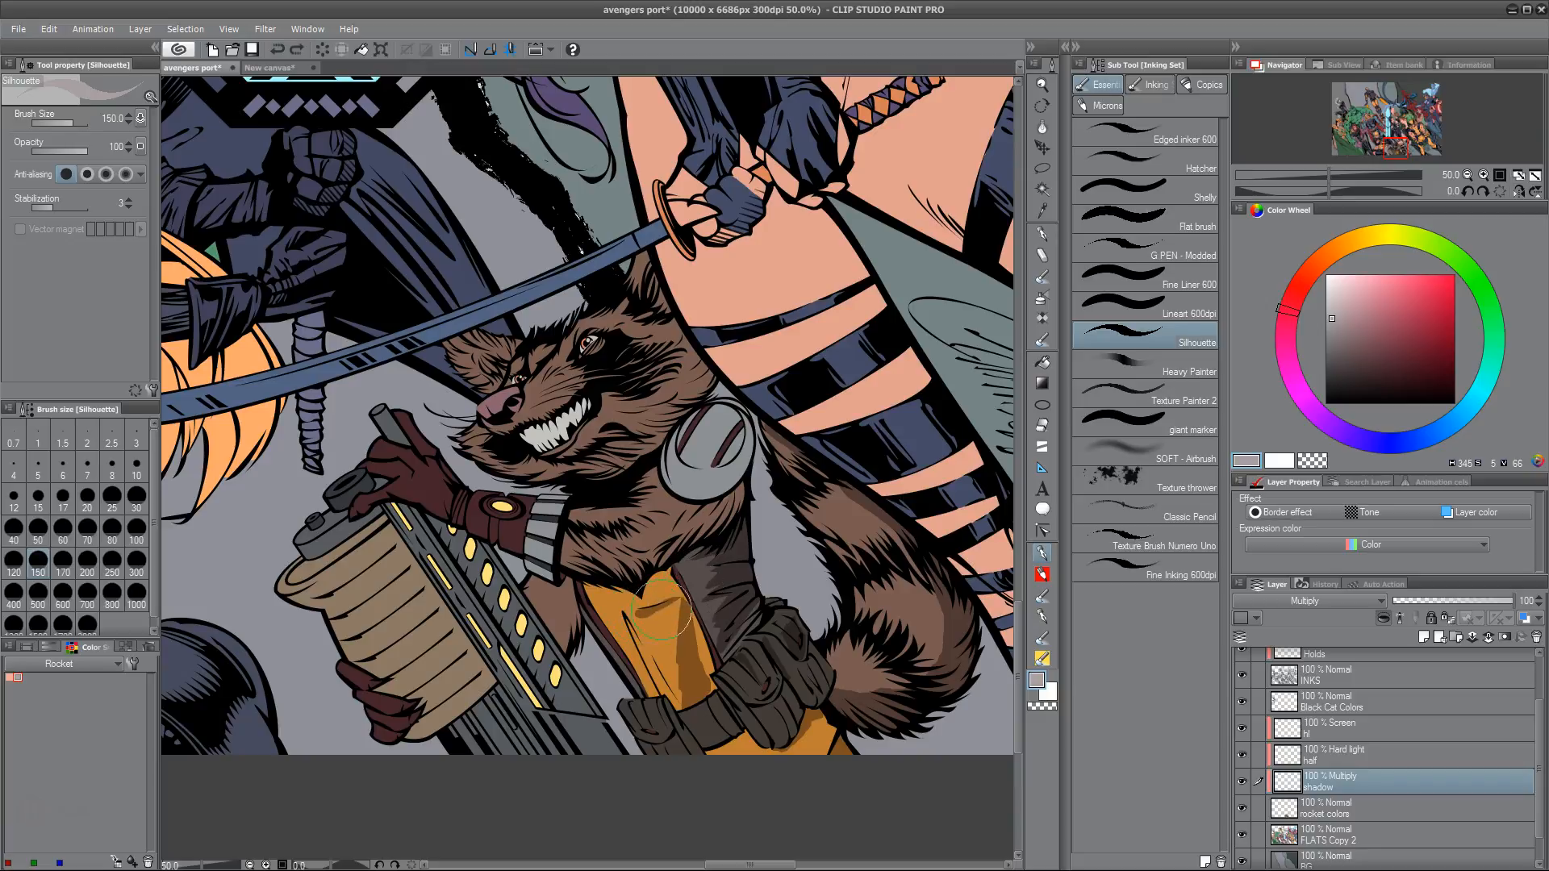
mouse_move(666, 607)
left_mouse_down()
mouse_move(695, 601)
mouse_move(684, 694)
mouse_move(683, 677)
mouse_move(713, 736)
left_mouse_up()
key("ctrl+z")
key("ctrl+y")
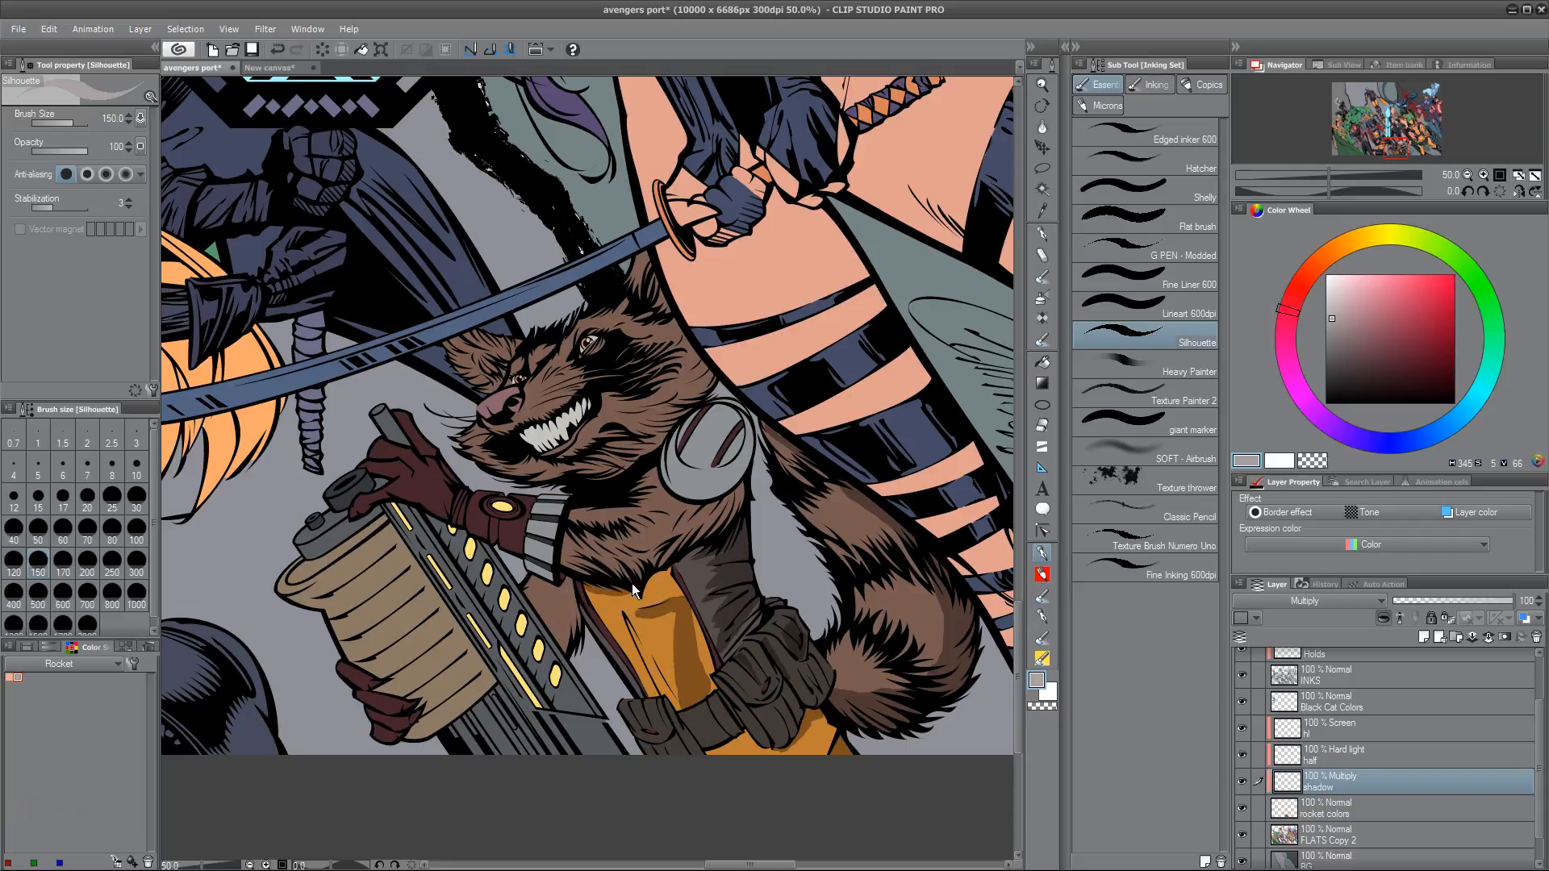
mouse_move(610, 585)
left_mouse_down()
mouse_move(662, 582)
mouse_move(639, 613)
left_mouse_up()
key("ctrl+z")
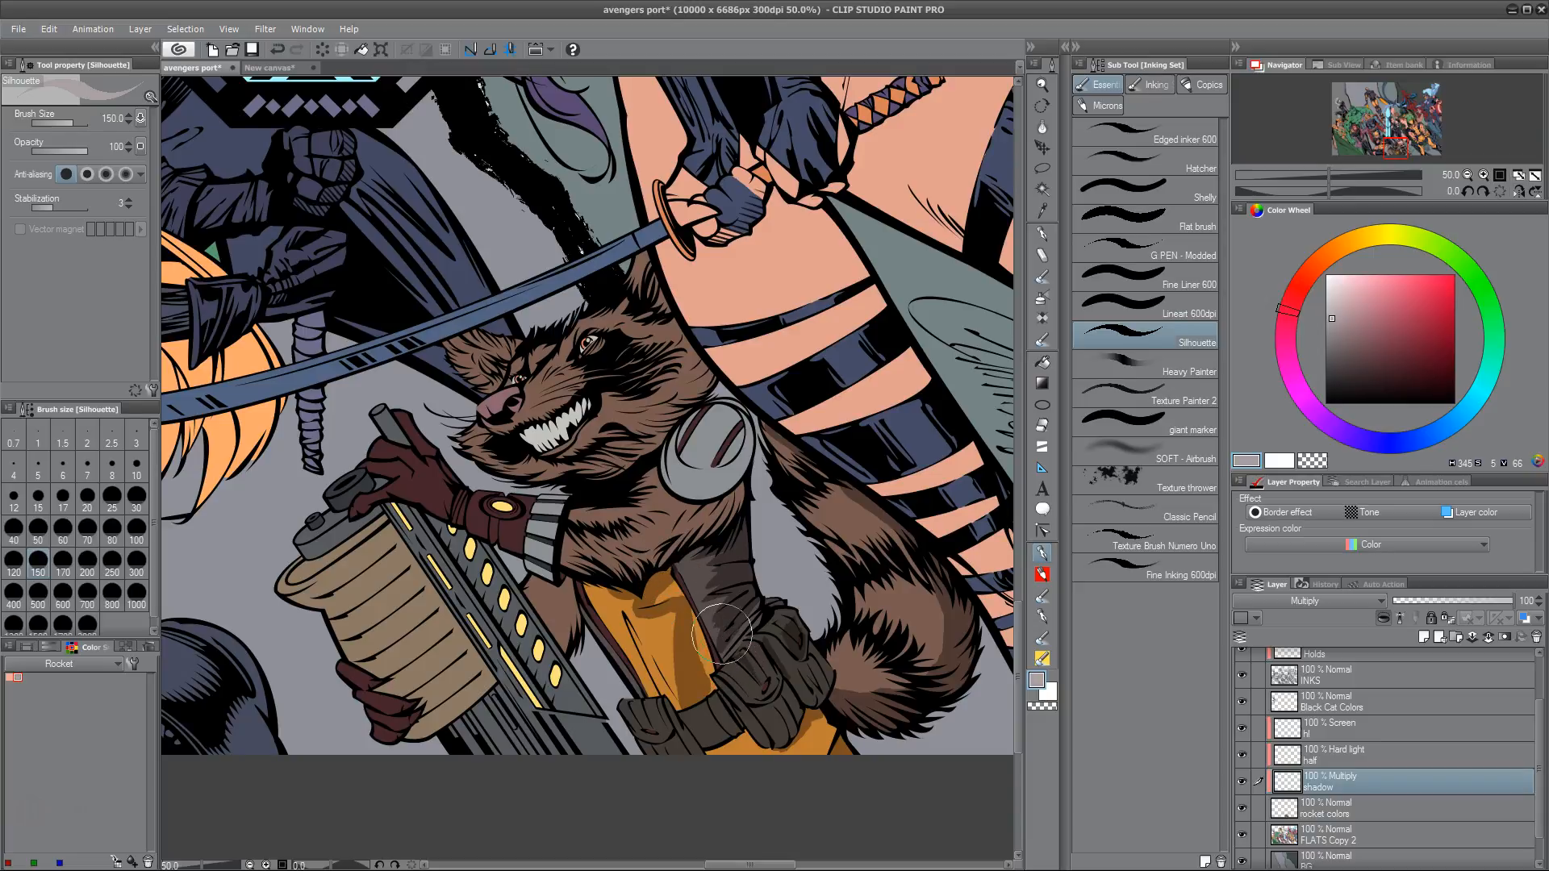
Lasso the lower chest fur and the underside of the round shoulder guard, paint them with light grey shadow, and deselect
key("m")
mouse_move(564, 522)
left_mouse_down()
mouse_move(557, 567)
mouse_move(588, 572)
left_mouse_up()
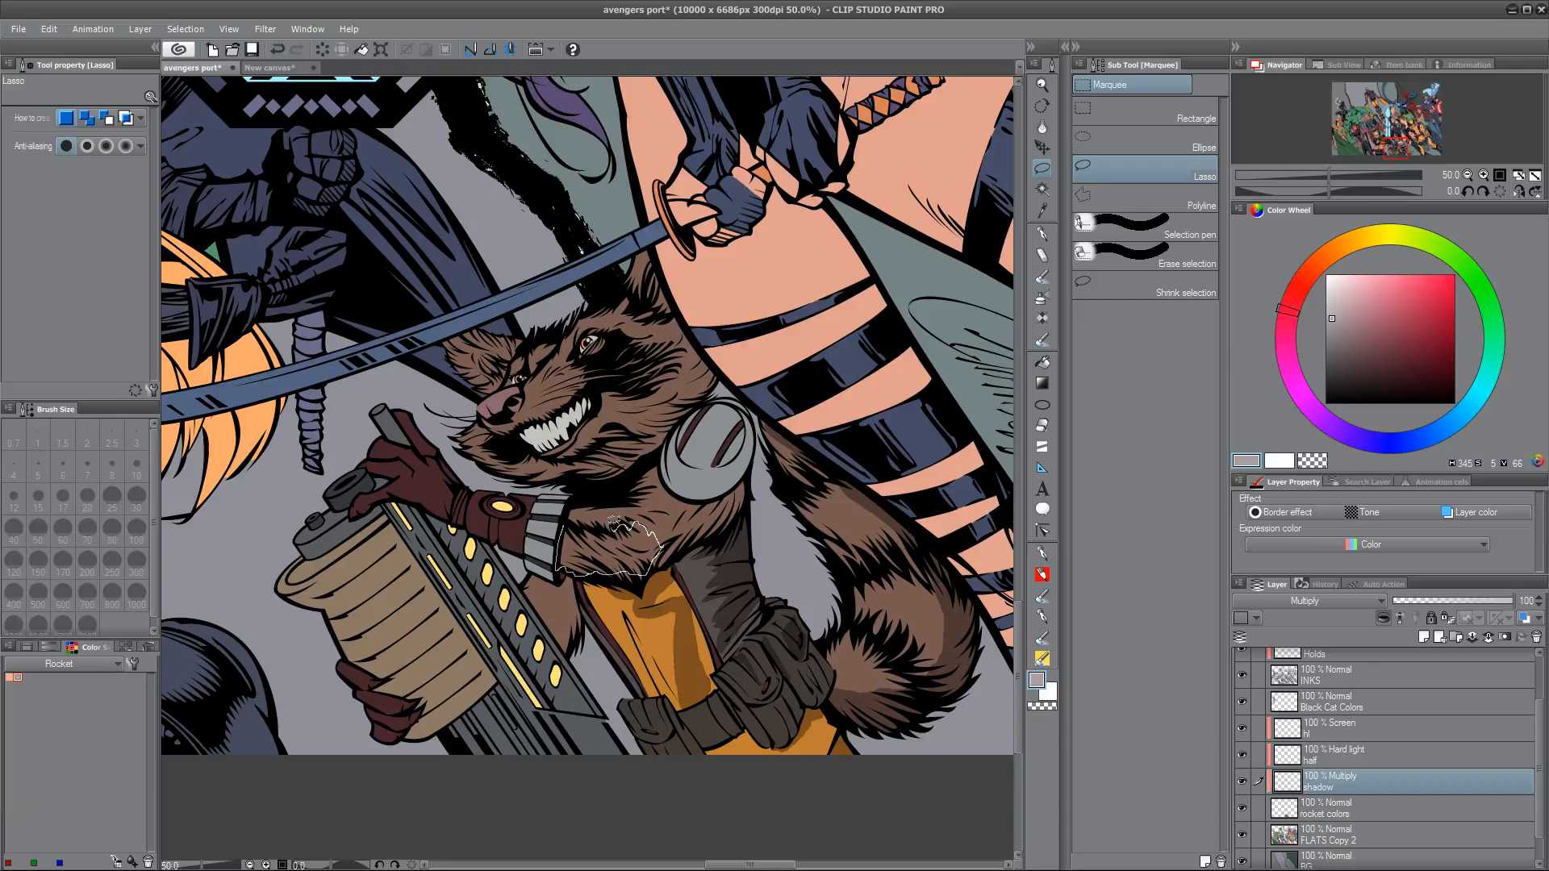
left_click_drag(575, 522, 573, 525)
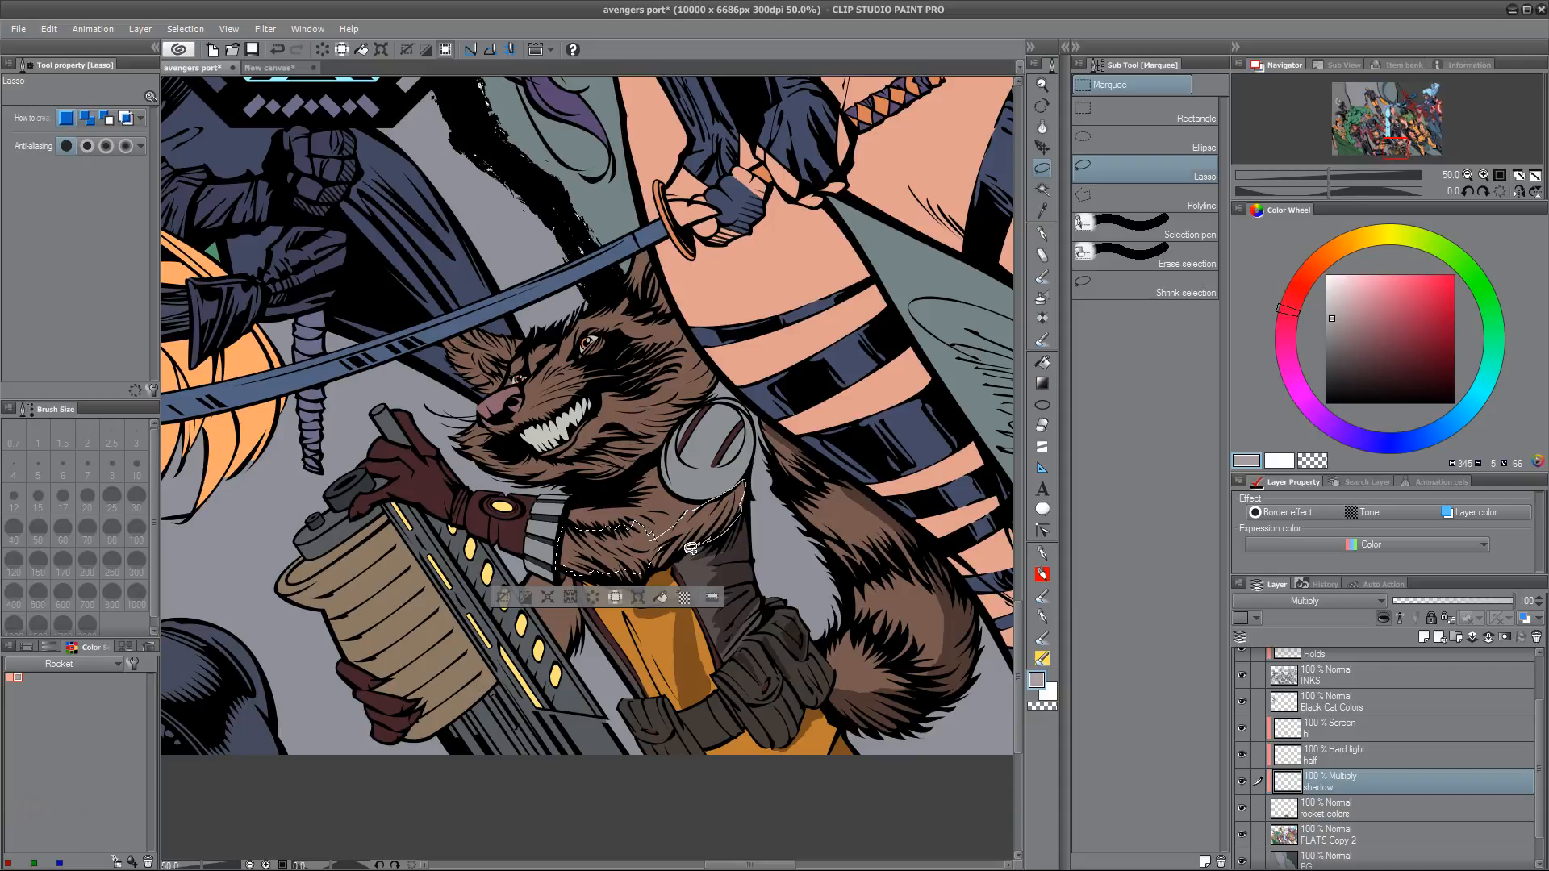
left_click_drag(650, 564, 652, 566)
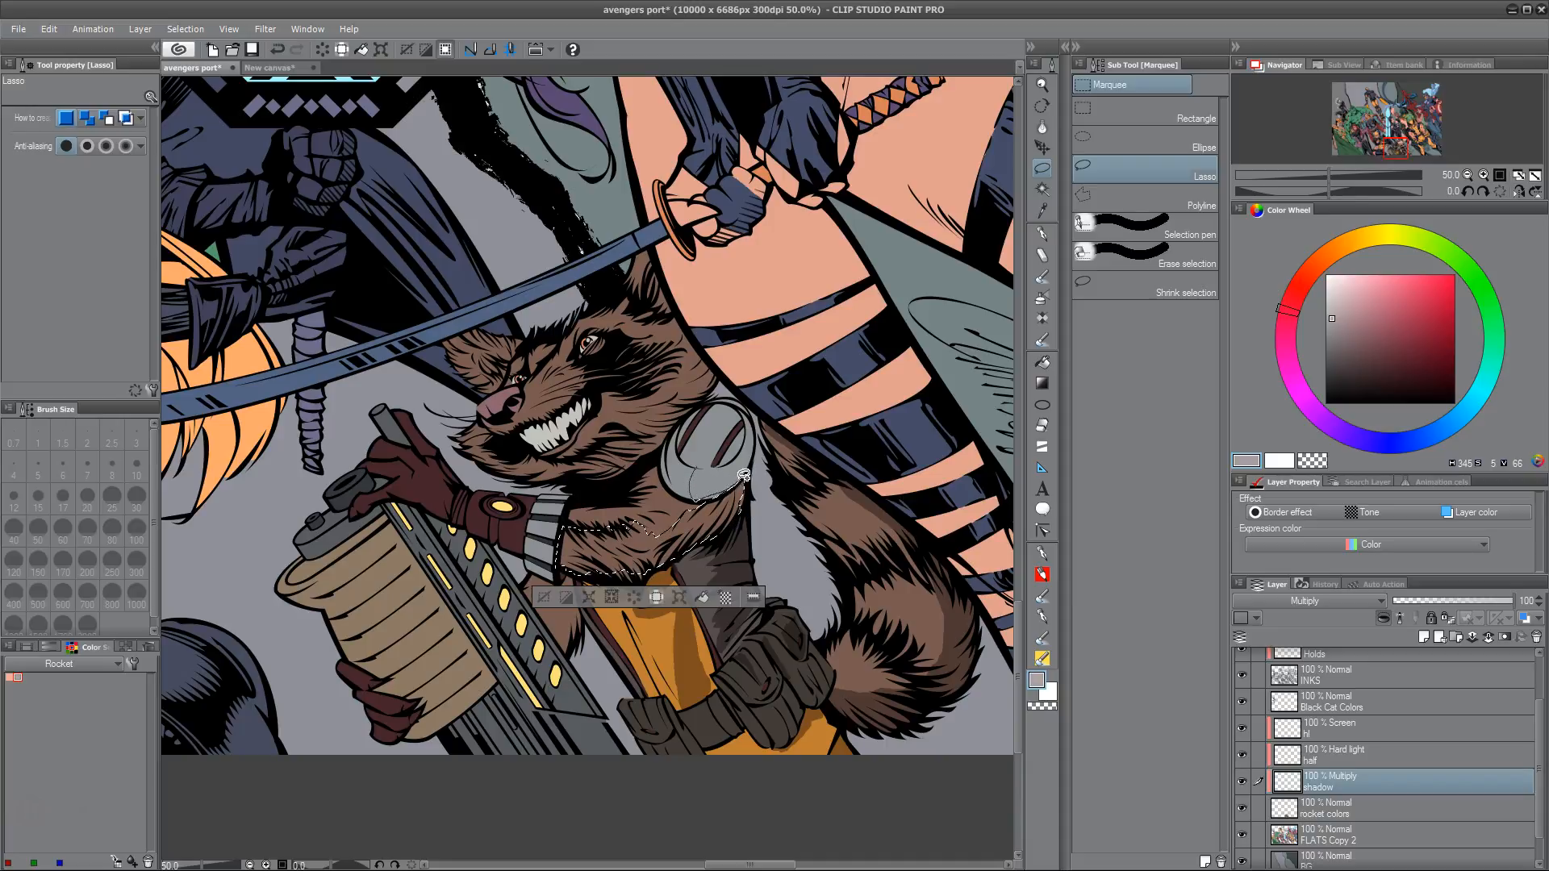
mouse_move(757, 426)
left_mouse_down()
mouse_move(738, 402)
mouse_move(746, 435)
mouse_move(692, 488)
left_mouse_up()
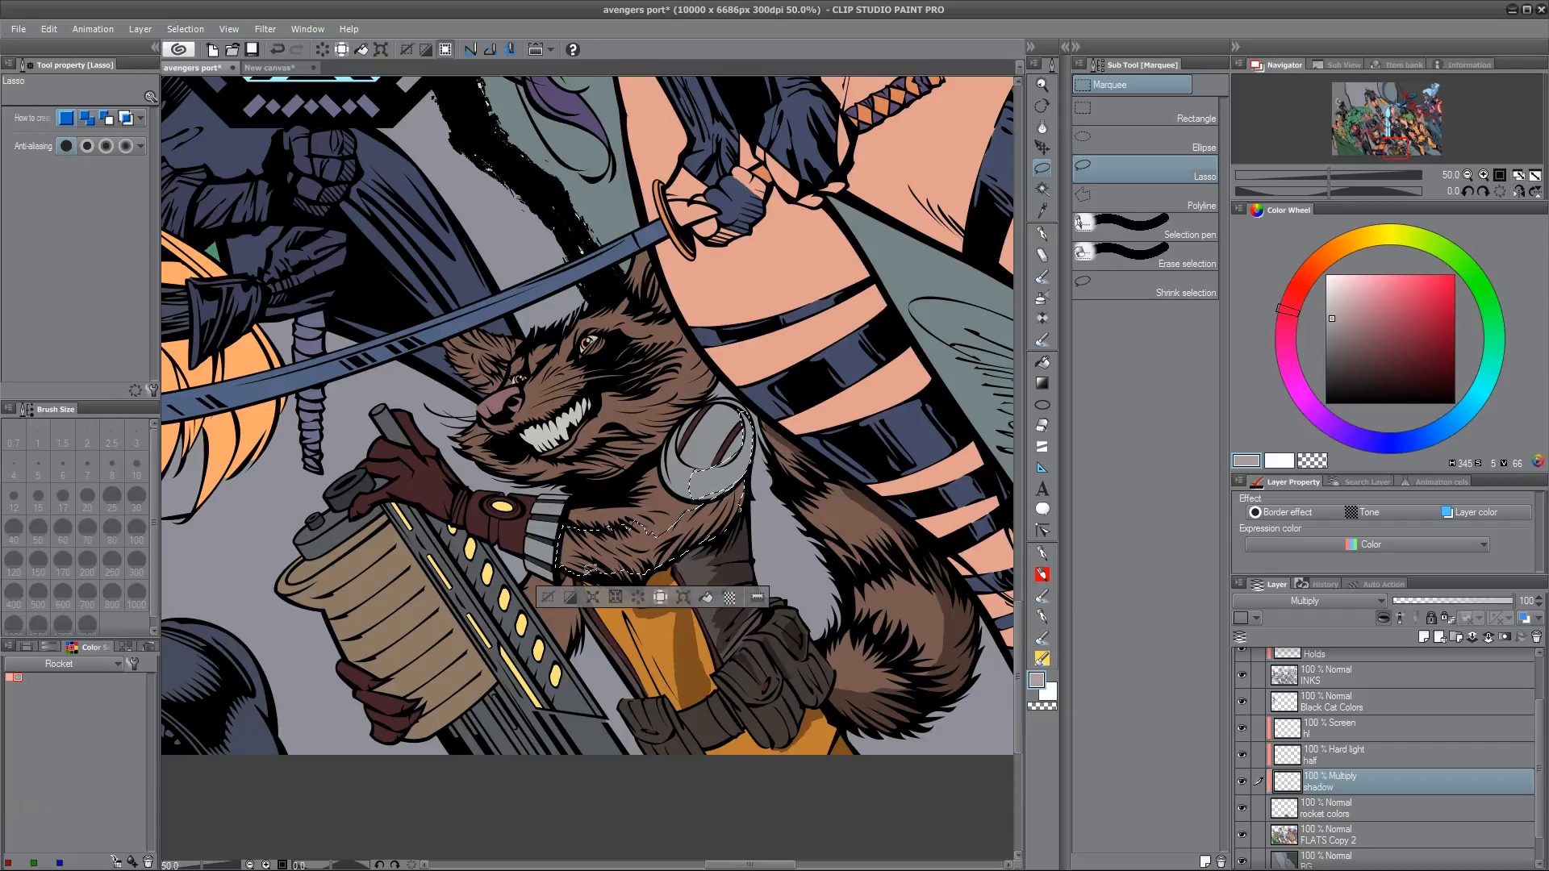
left_click(1041, 554)
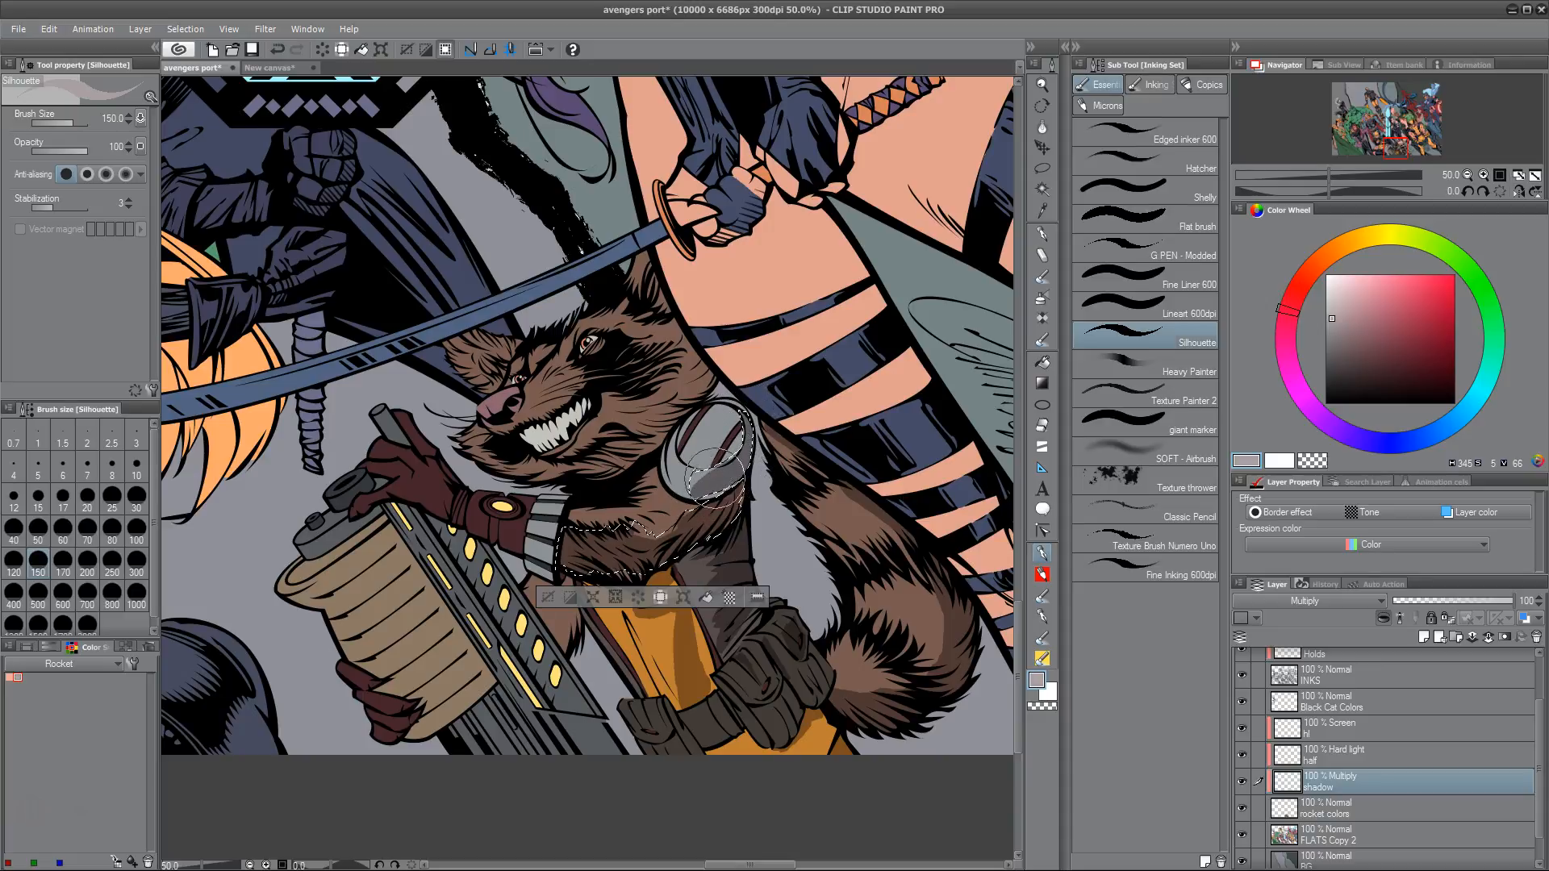
key("ctrl+d")
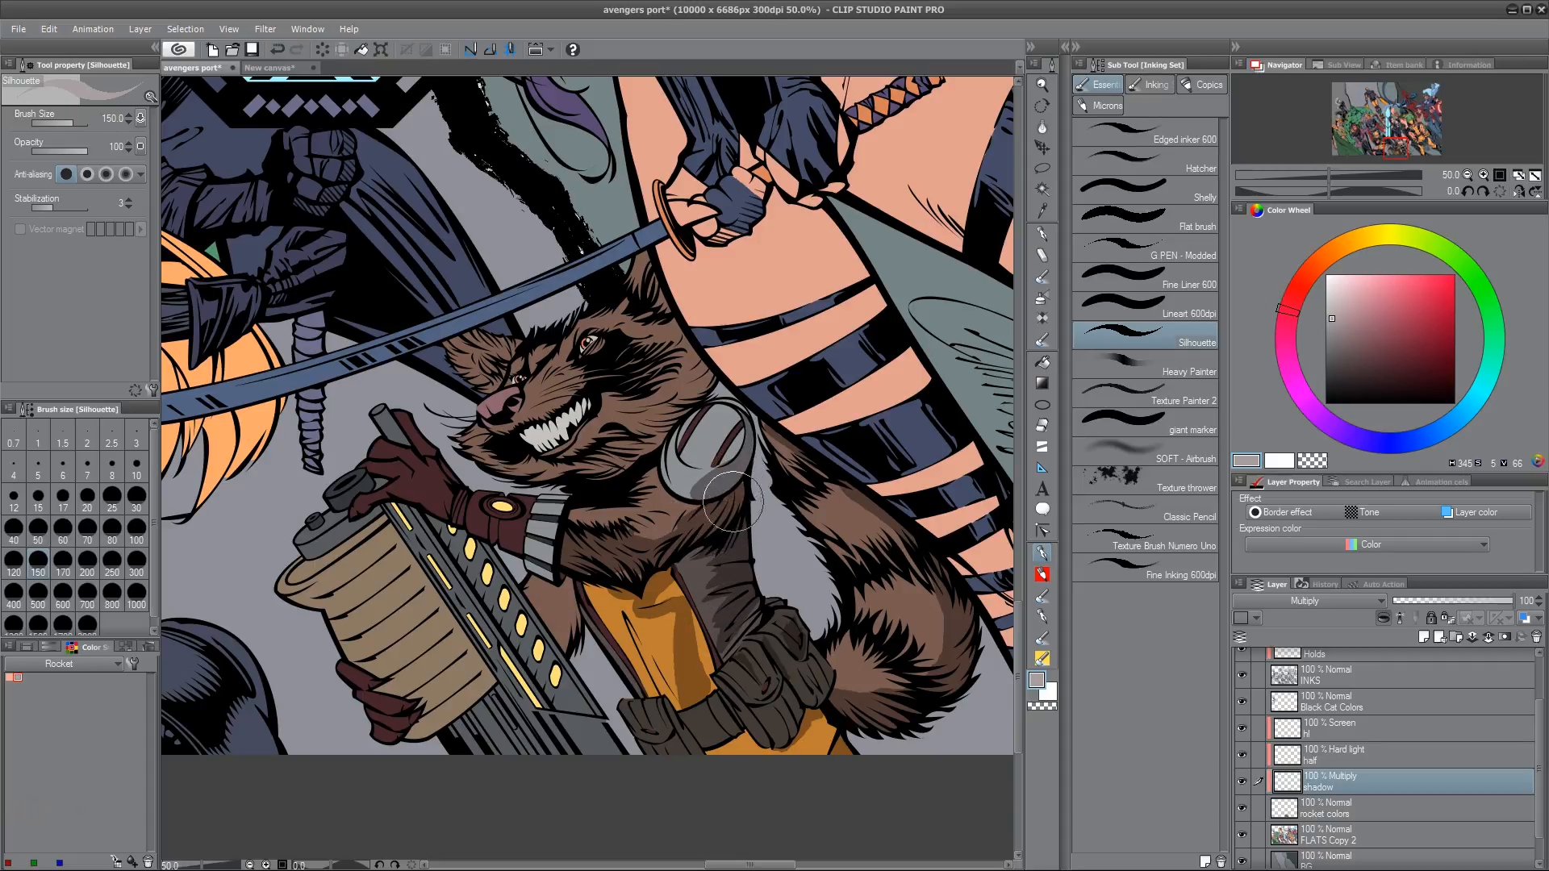
Lasso the recessed inner part of the shoulder guard, paint its shadow light grey with the Silhouette brush, and deselect
left_click_drag(732, 501, 718, 480)
left_click_drag(739, 550, 734, 591)
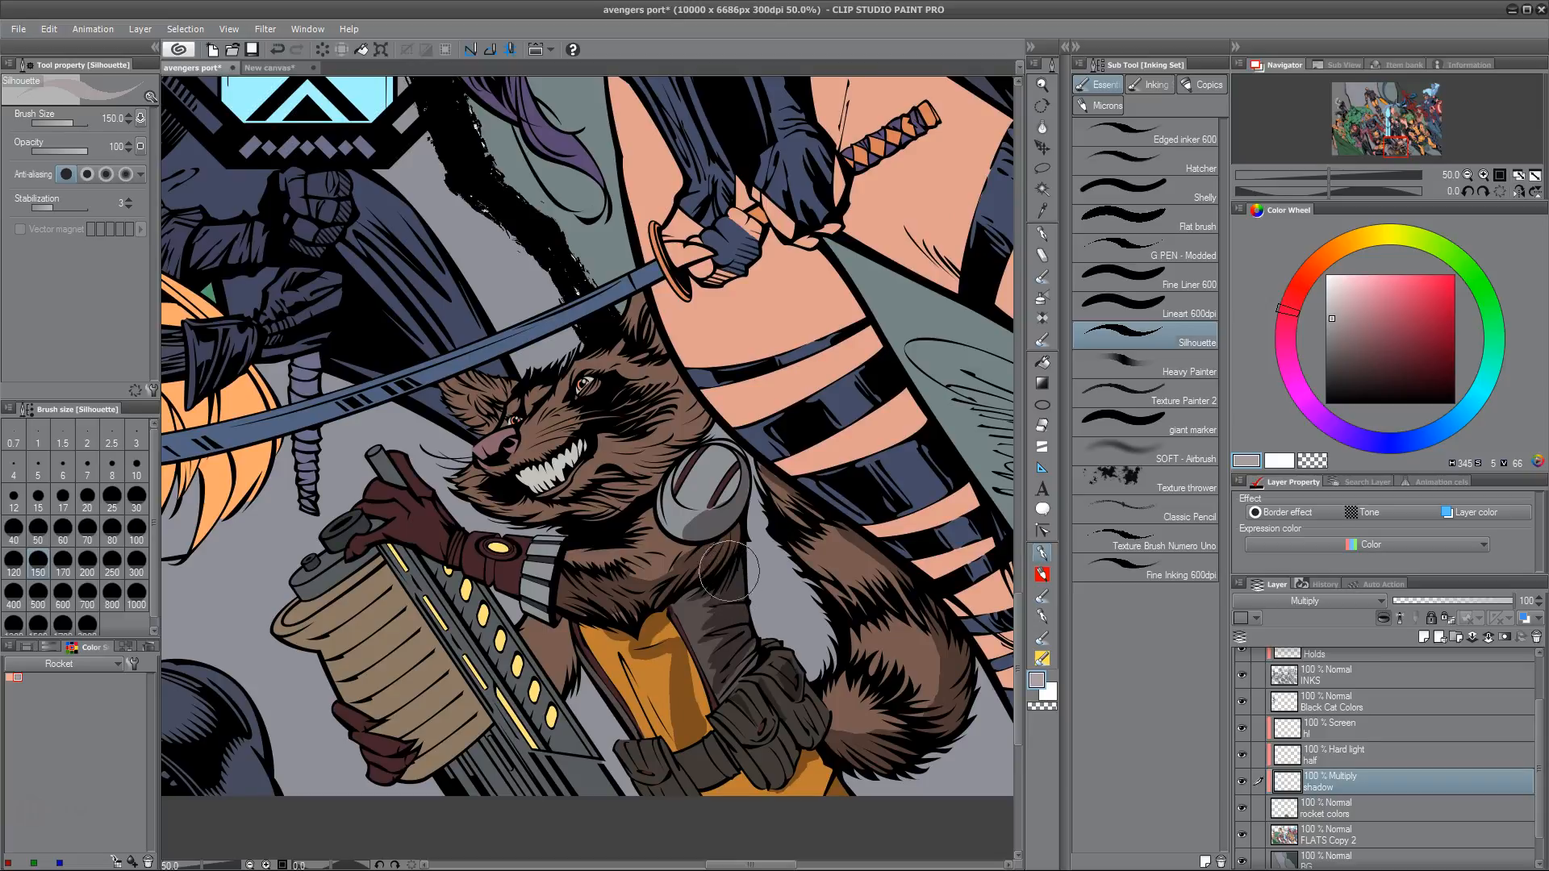
key("m")
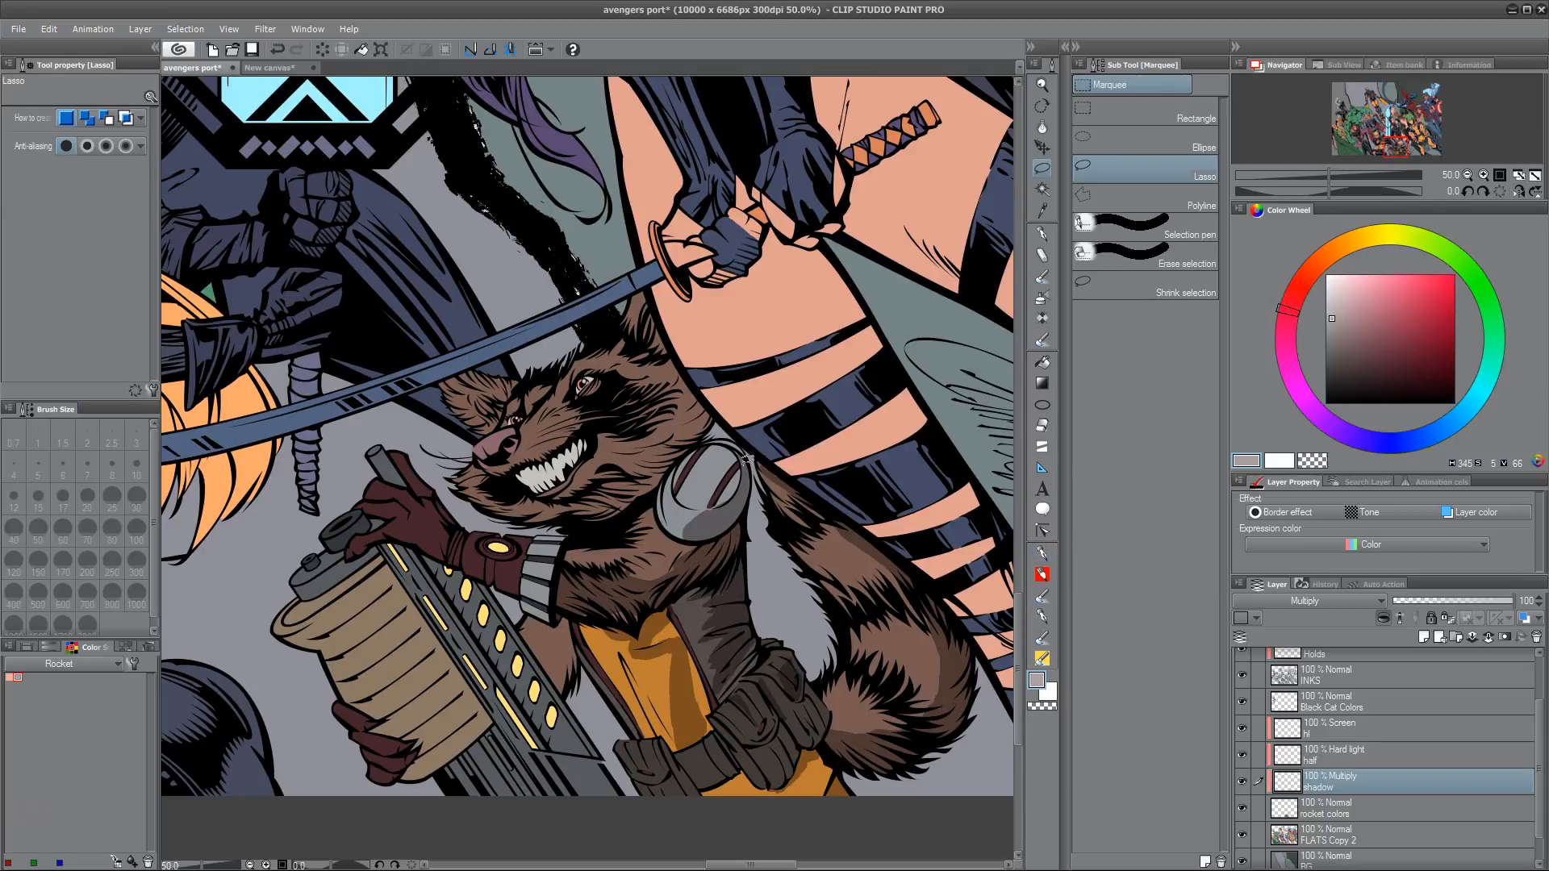
mouse_move(713, 504)
left_mouse_down()
mouse_move(746, 455)
mouse_move(674, 499)
mouse_move(718, 426)
left_mouse_up()
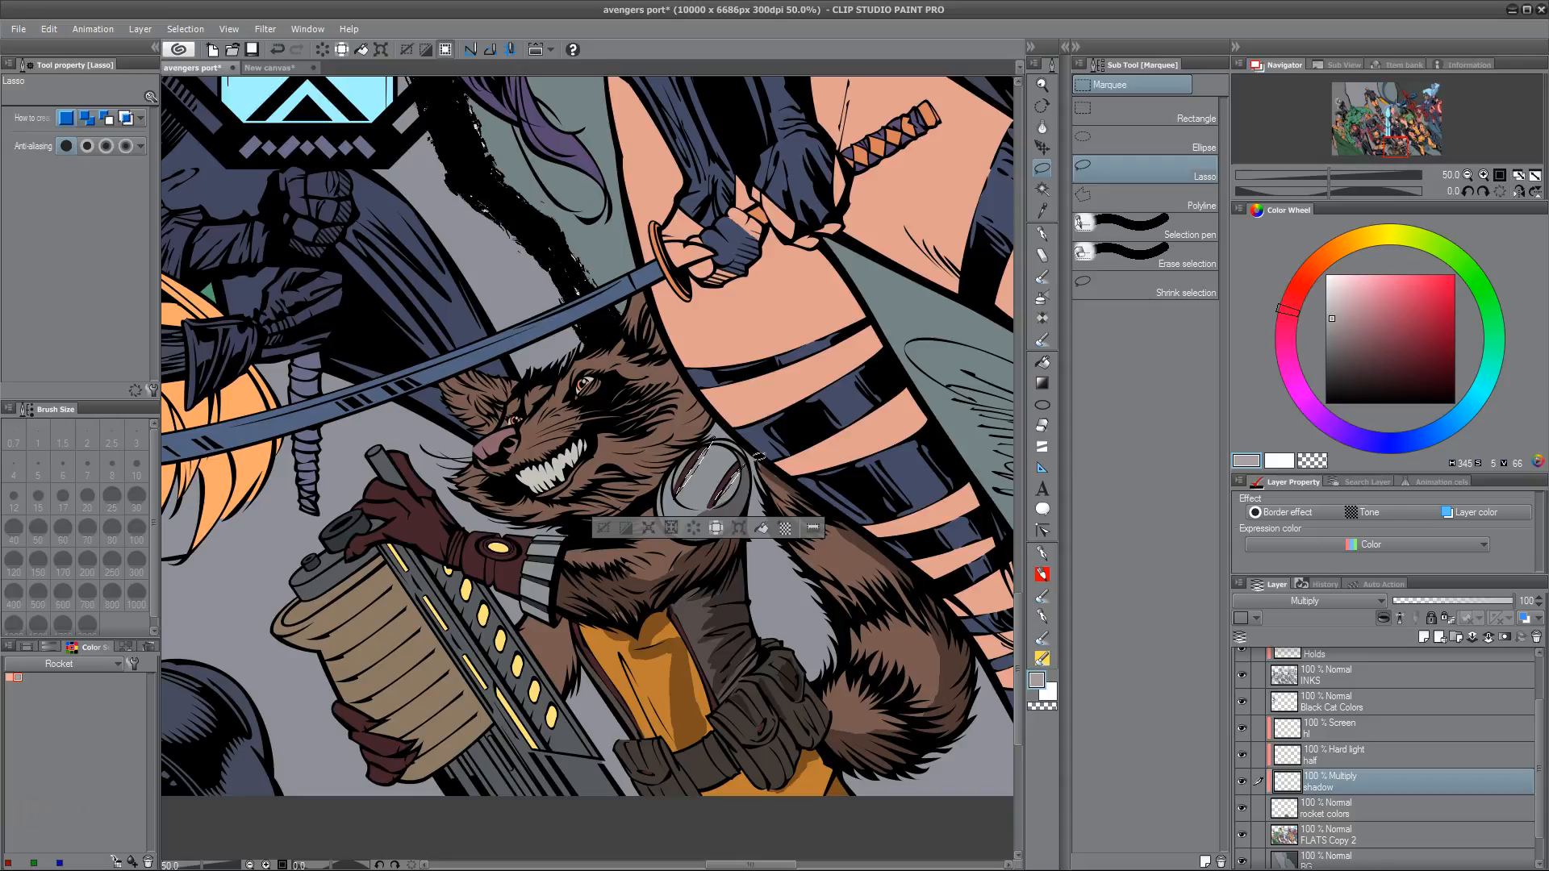
left_click(1041, 553)
left_click(1041, 574)
left_click(1042, 553)
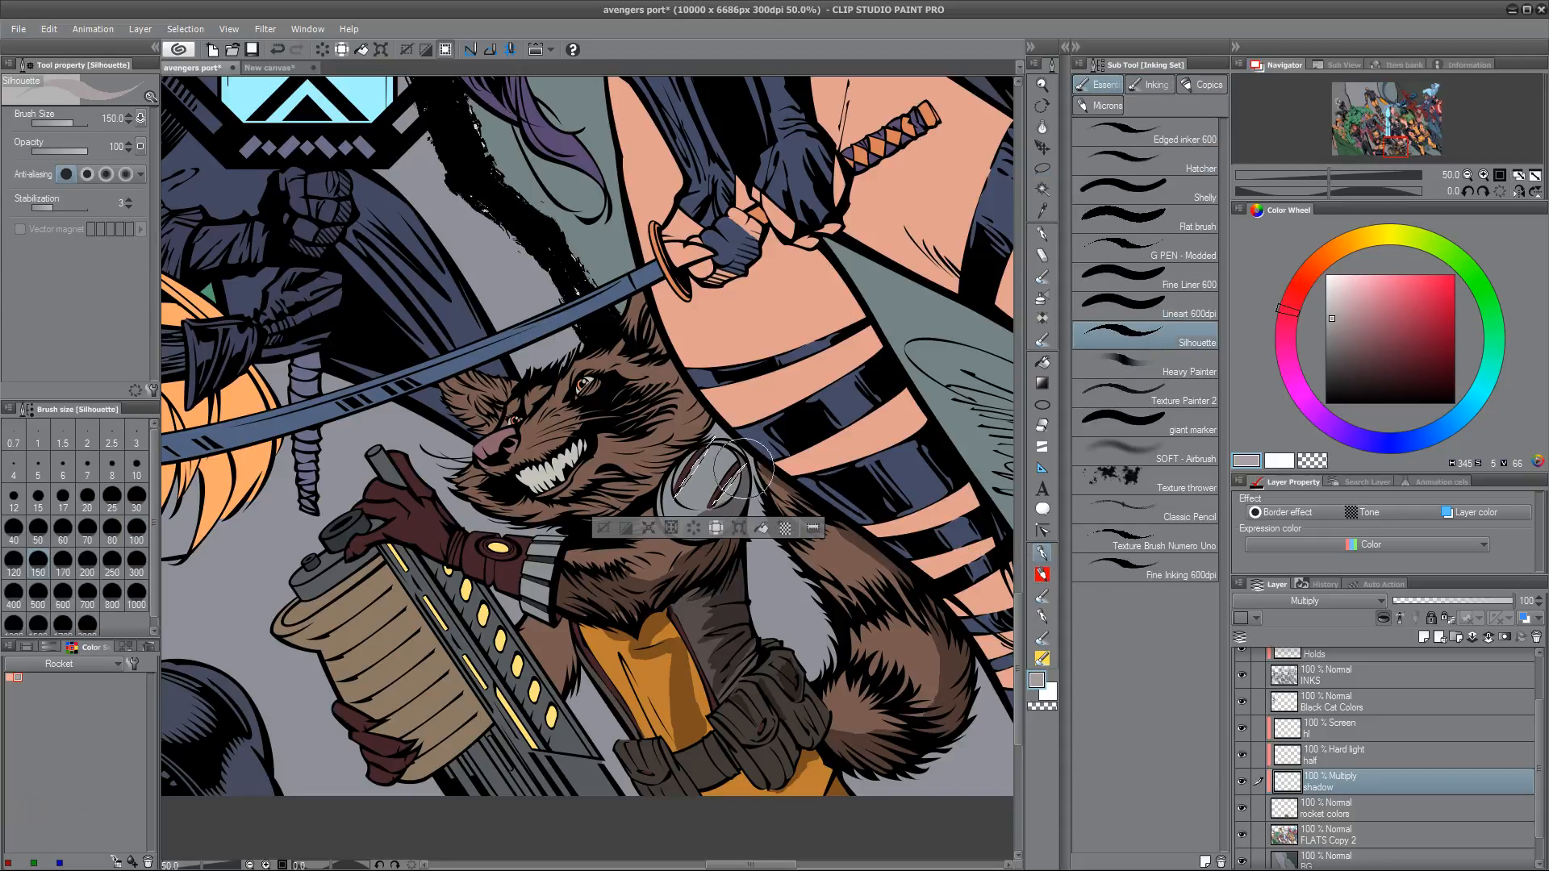
left_click_drag(724, 484, 779, 440)
key("ctrl+d")
left_click_drag(741, 655, 821, 601)
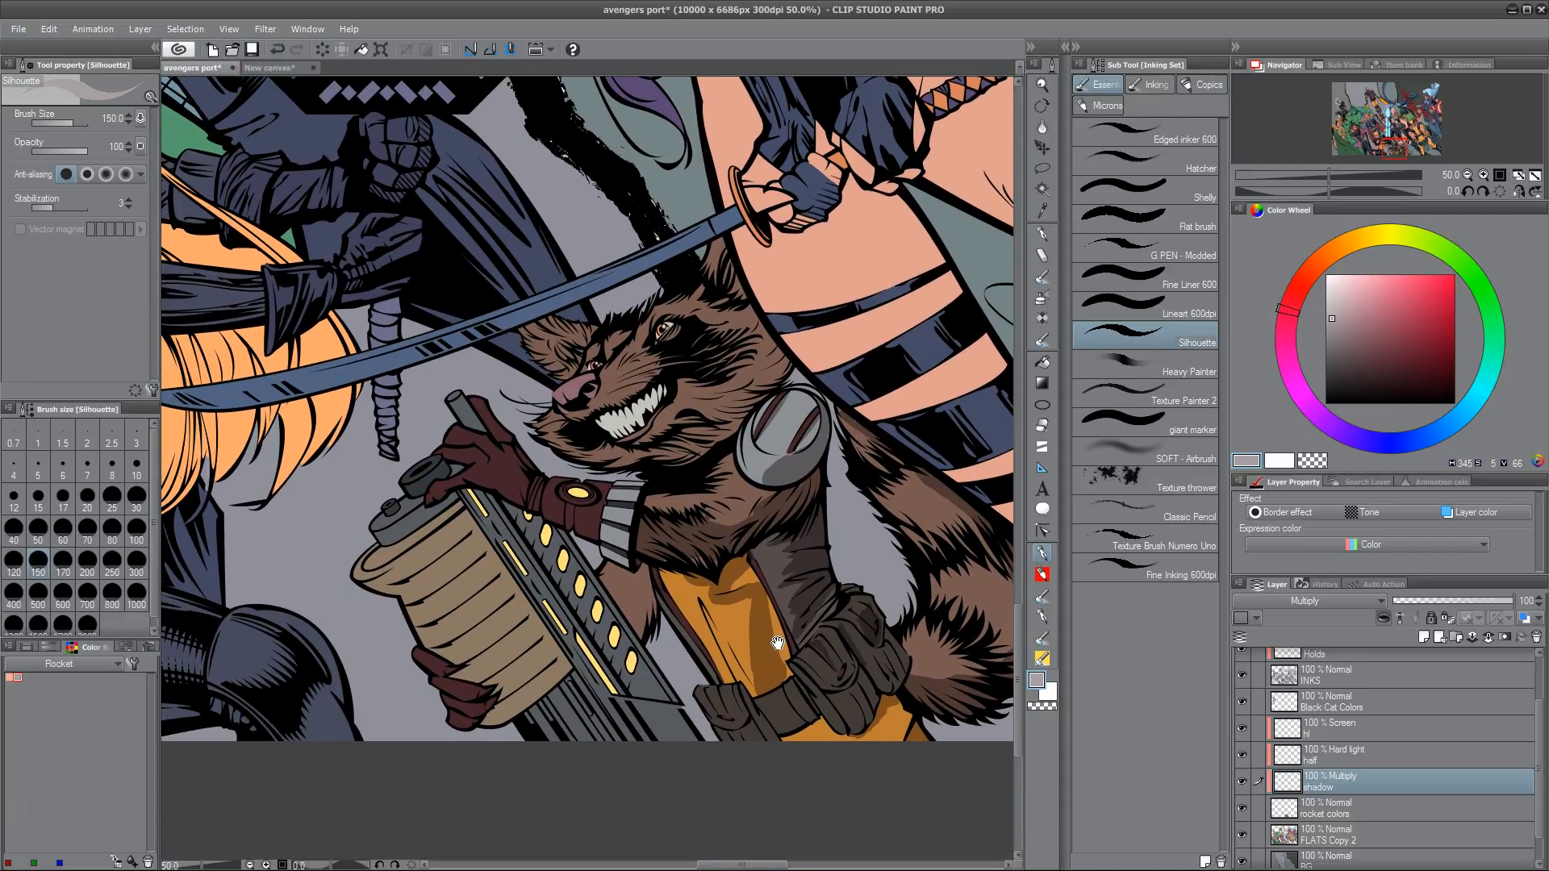
mouse_move(772, 646)
left_mouse_down()
mouse_move(787, 641)
mouse_move(766, 647)
left_mouse_up()
key("ctrl+z")
On the FLATS Copy 2 layer, auto-select the dark red of the gloves and suit trim and set its brightness adjustment to 46
left_click(1369, 815)
left_click(1374, 834)
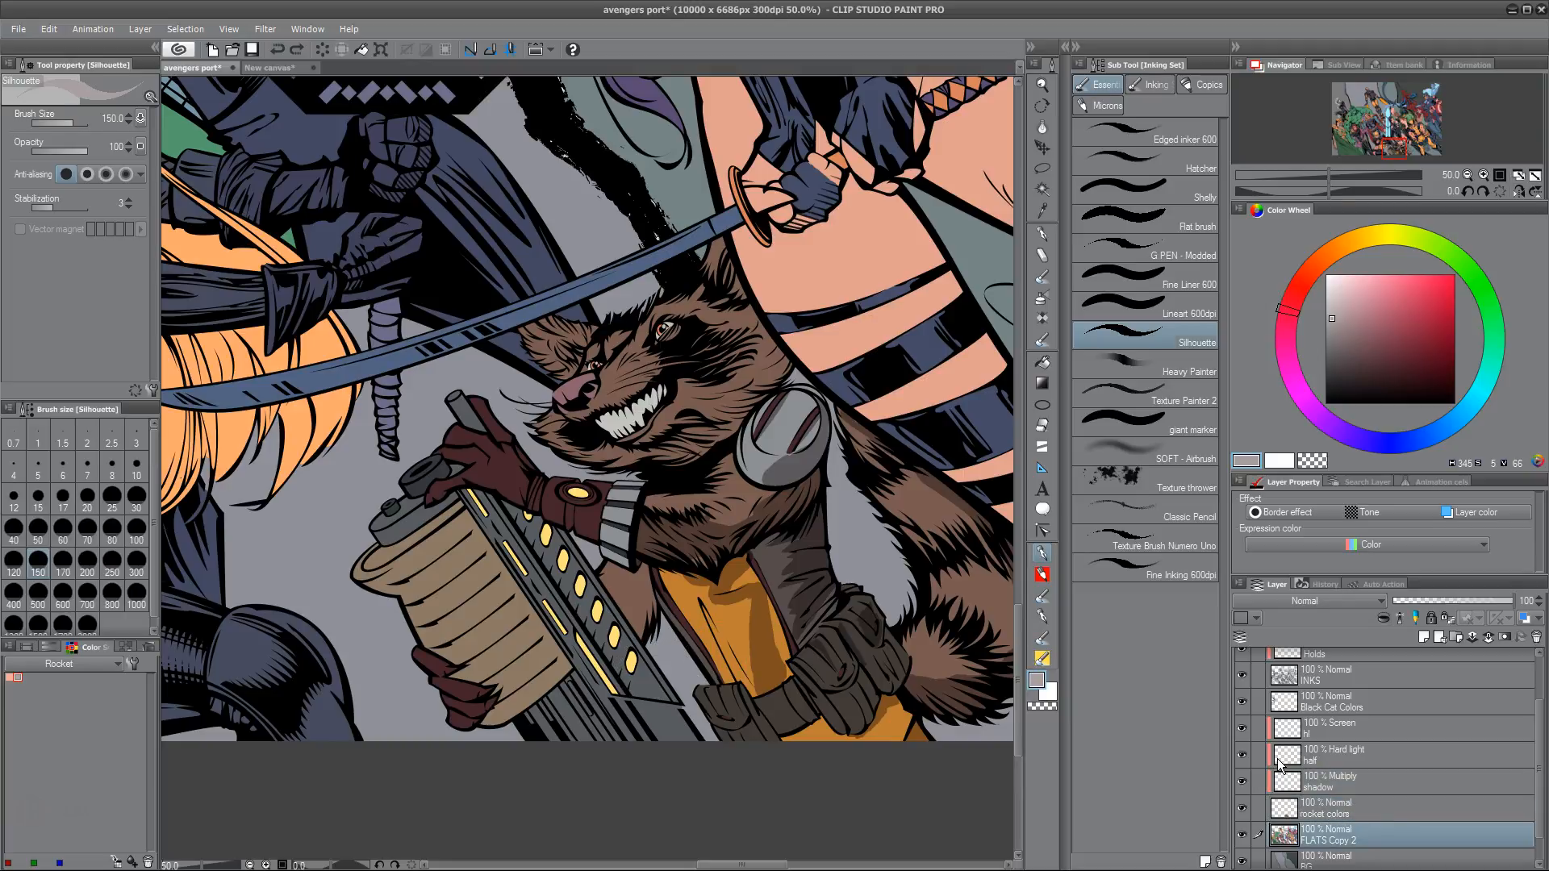
key("w")
left_click(516, 481)
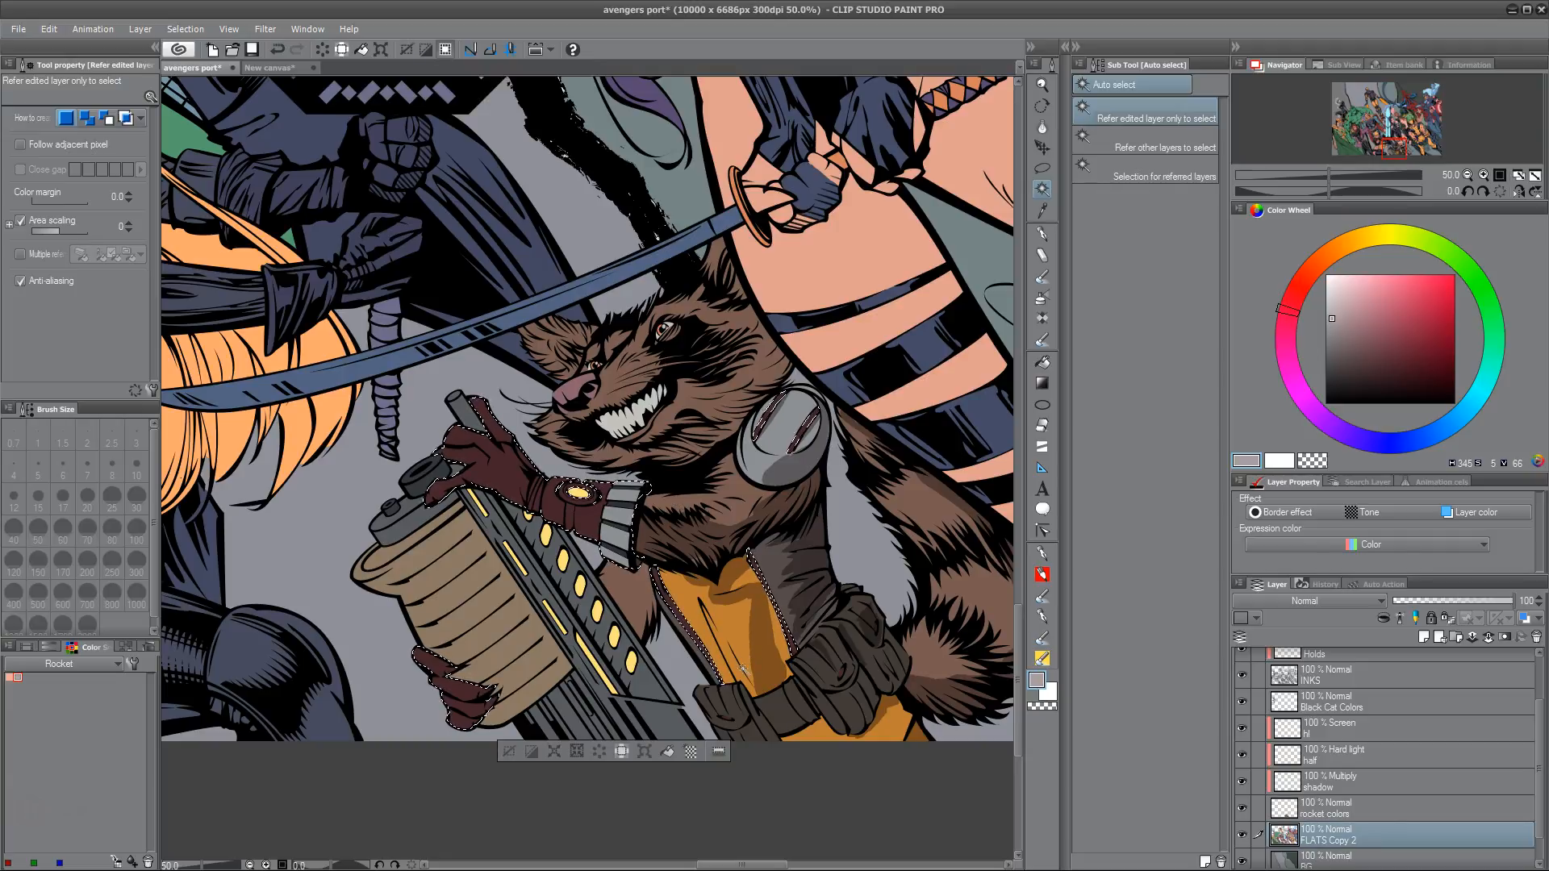
key("ctrl+u")
left_click(932, 496)
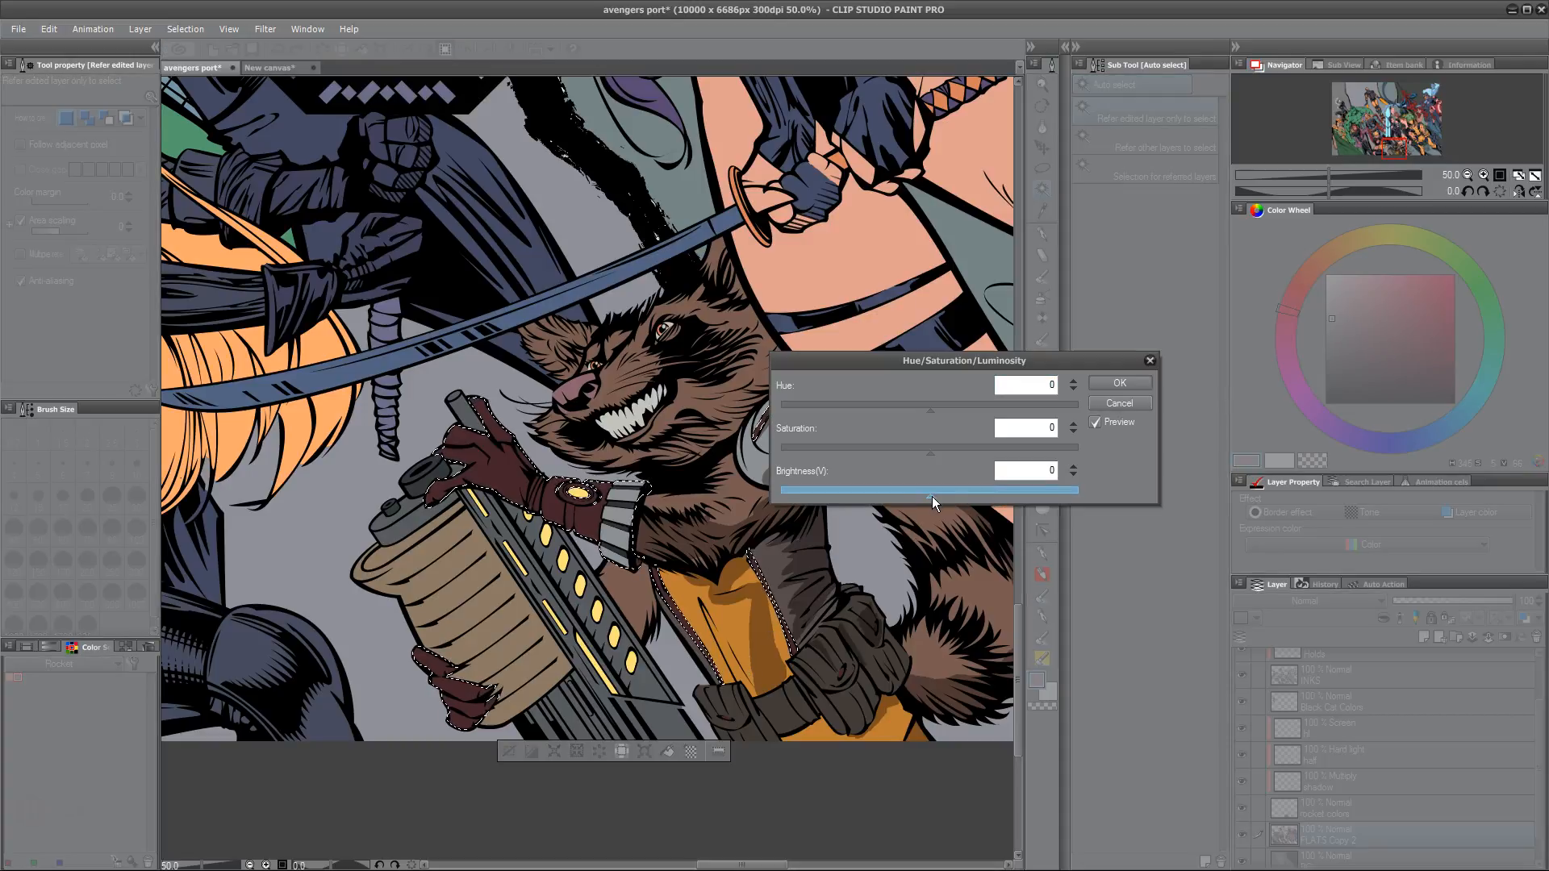
left_click_drag(941, 496, 960, 496)
left_click(939, 452)
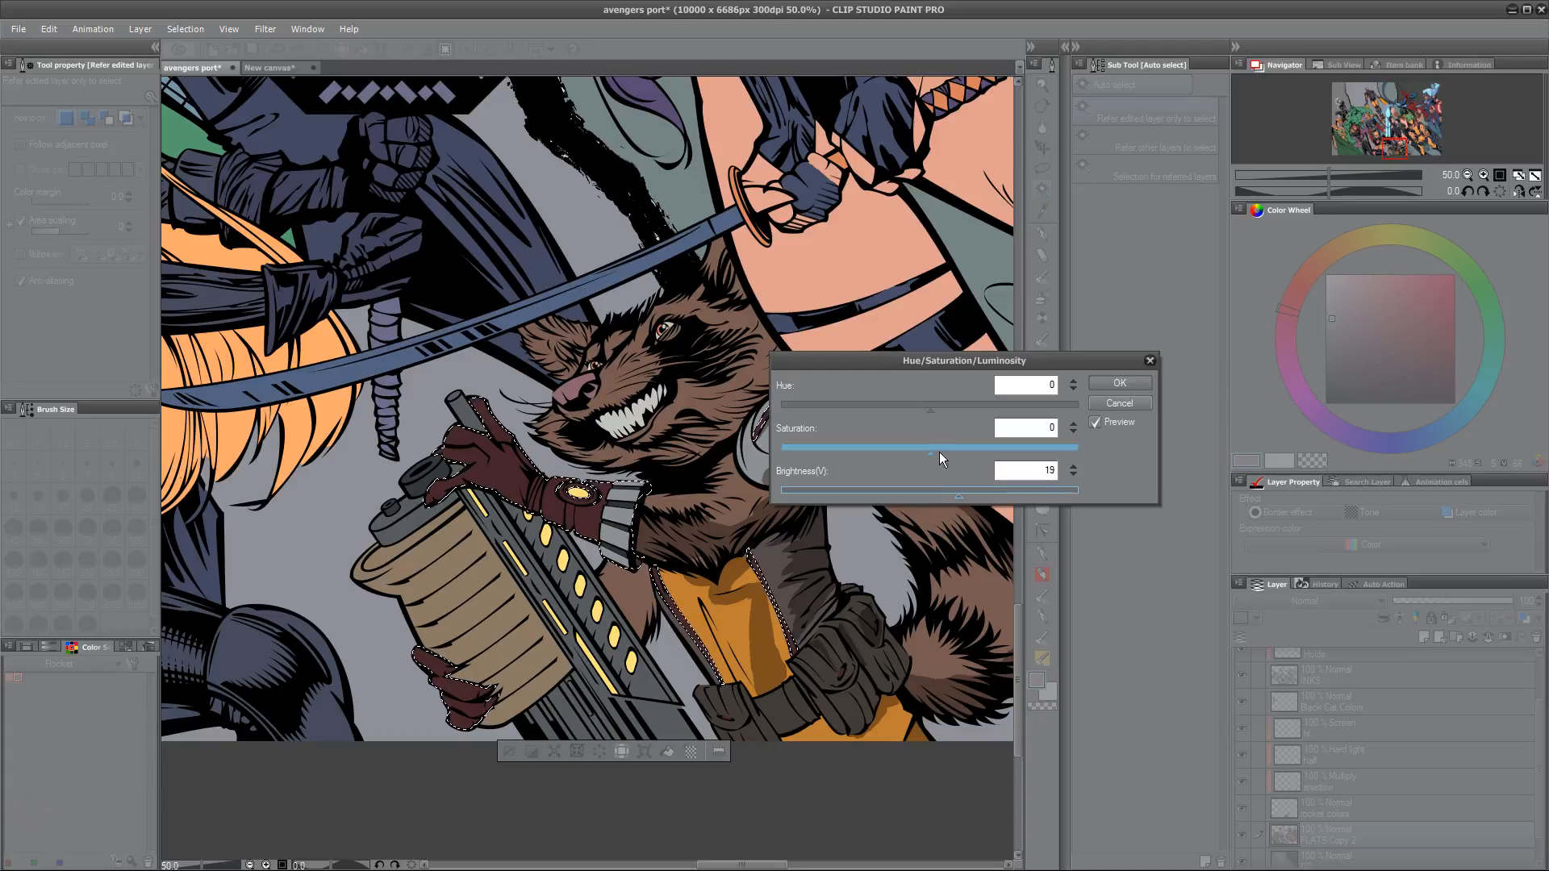
left_click(959, 495)
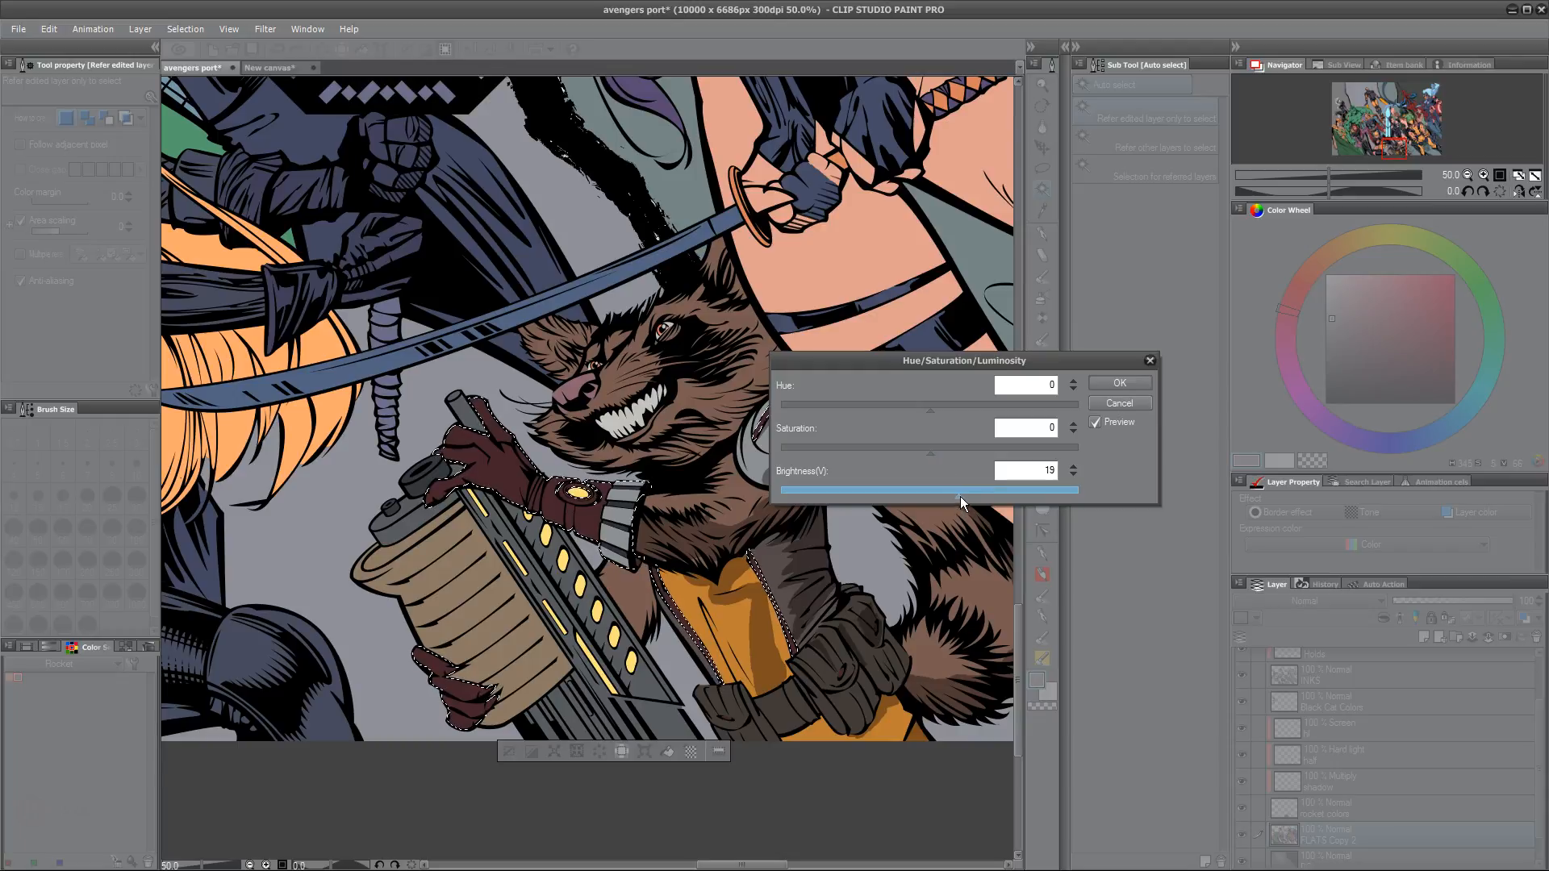
left_click_drag(1000, 492, 997, 495)
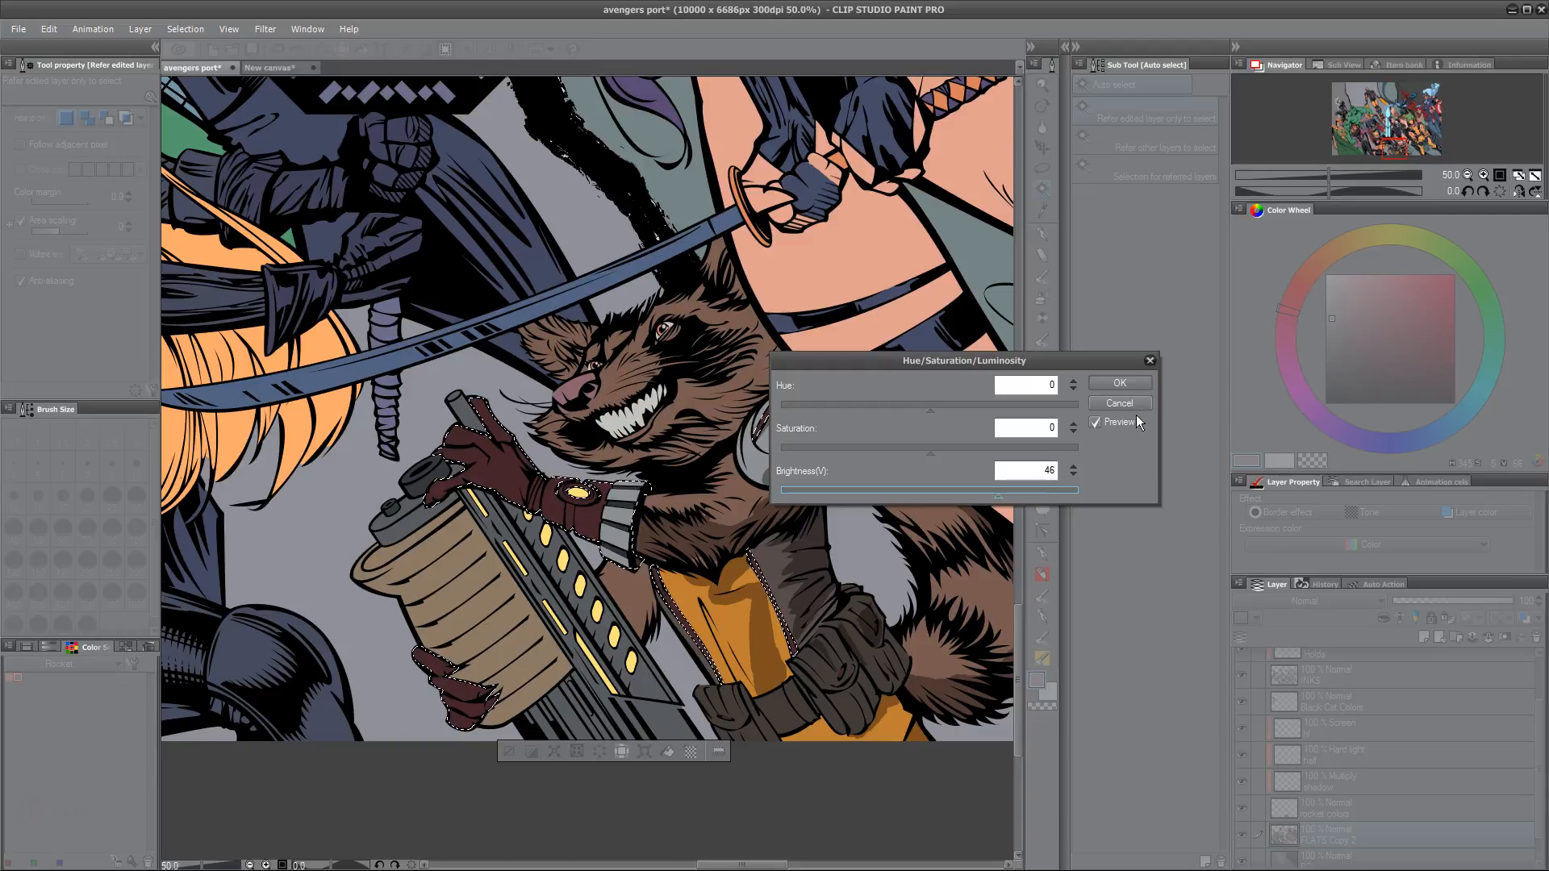
key("Return")
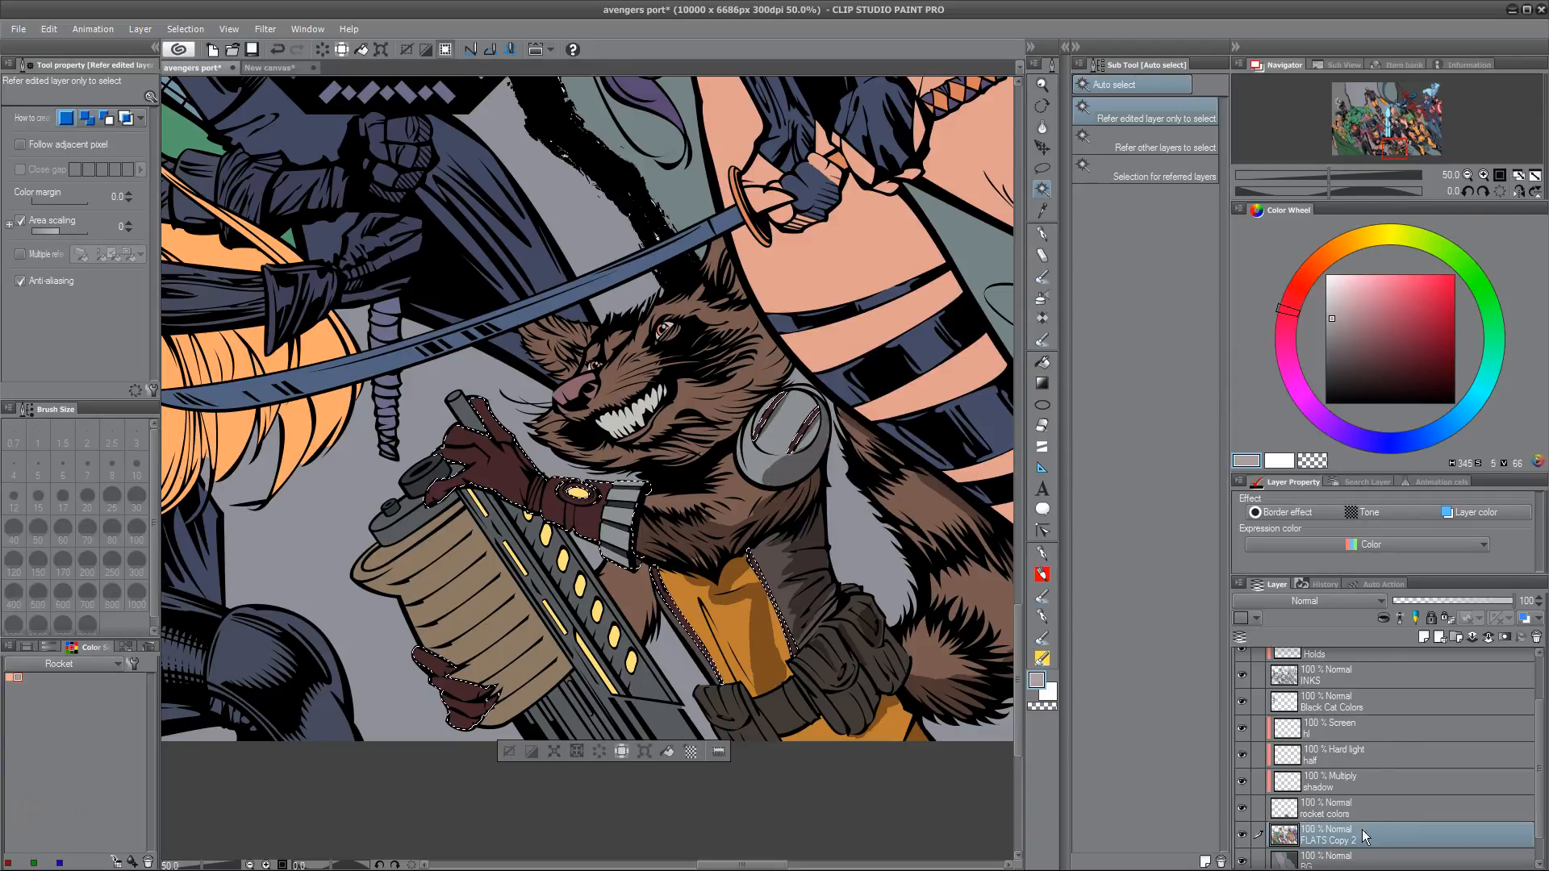
On the rocket colors layer, slightly raise the brightness of the selected dark red gloves and trim, and deselect
left_click(1375, 809)
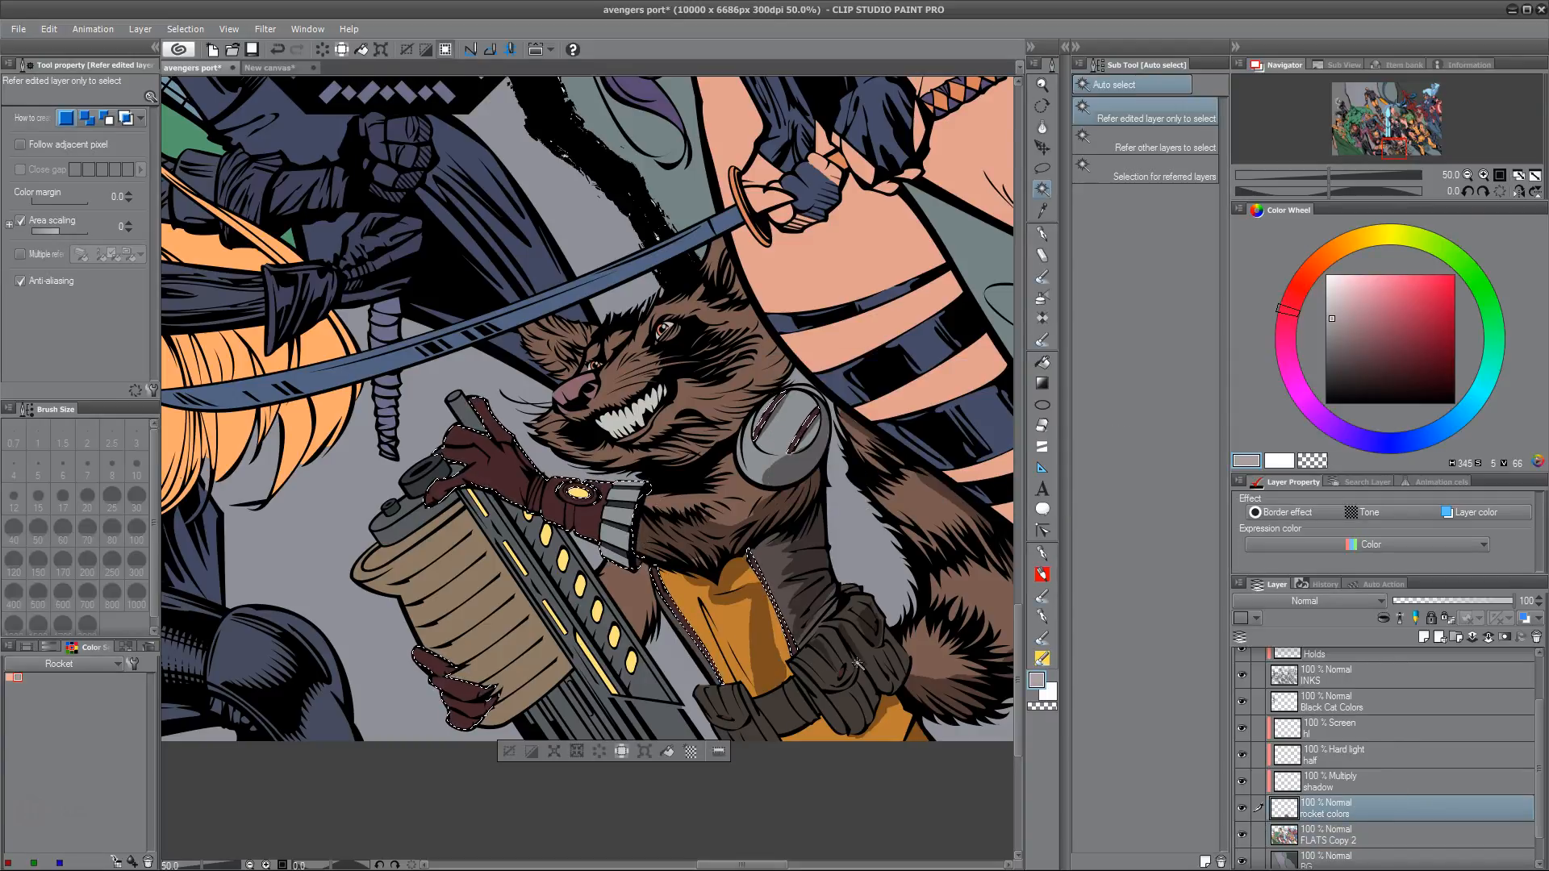
key("ctrl+u")
left_click_drag(928, 497, 935, 497)
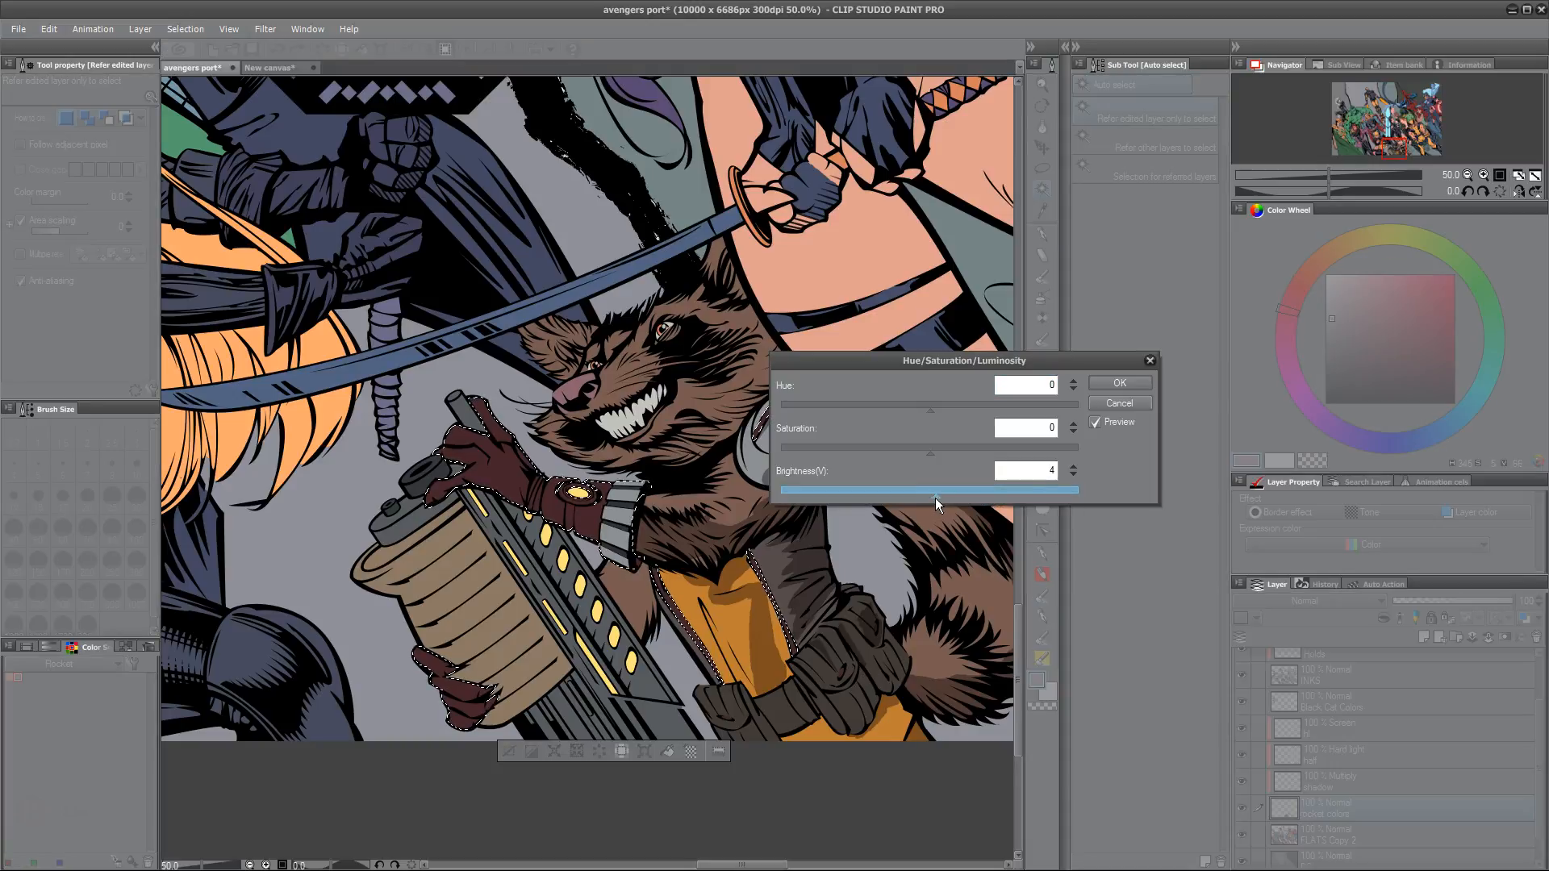
left_click(941, 496)
left_click(1119, 383)
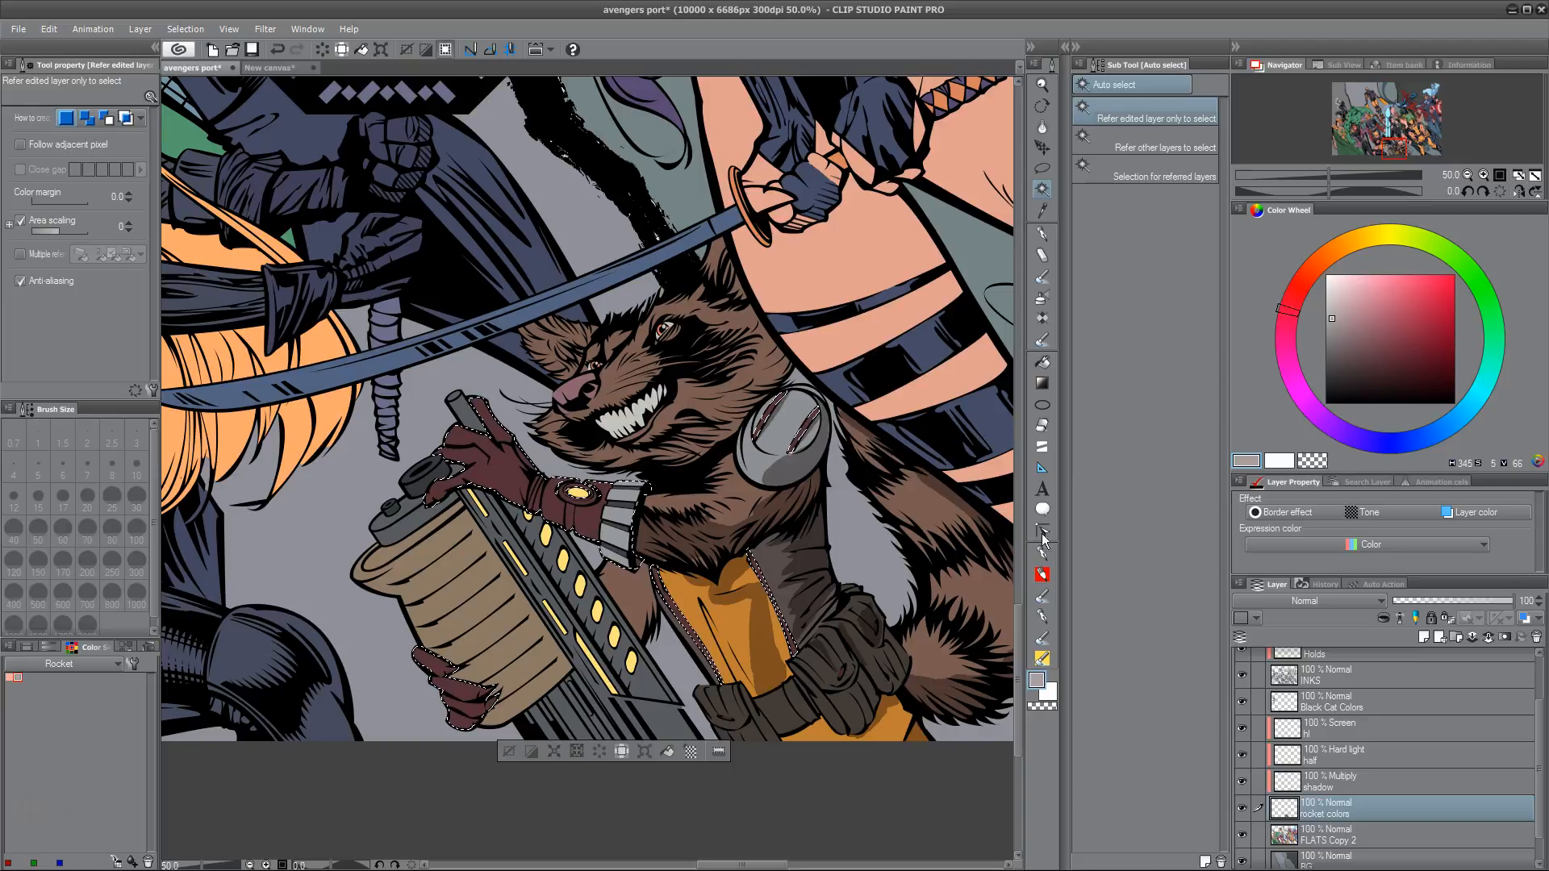
key("ctrl+d")
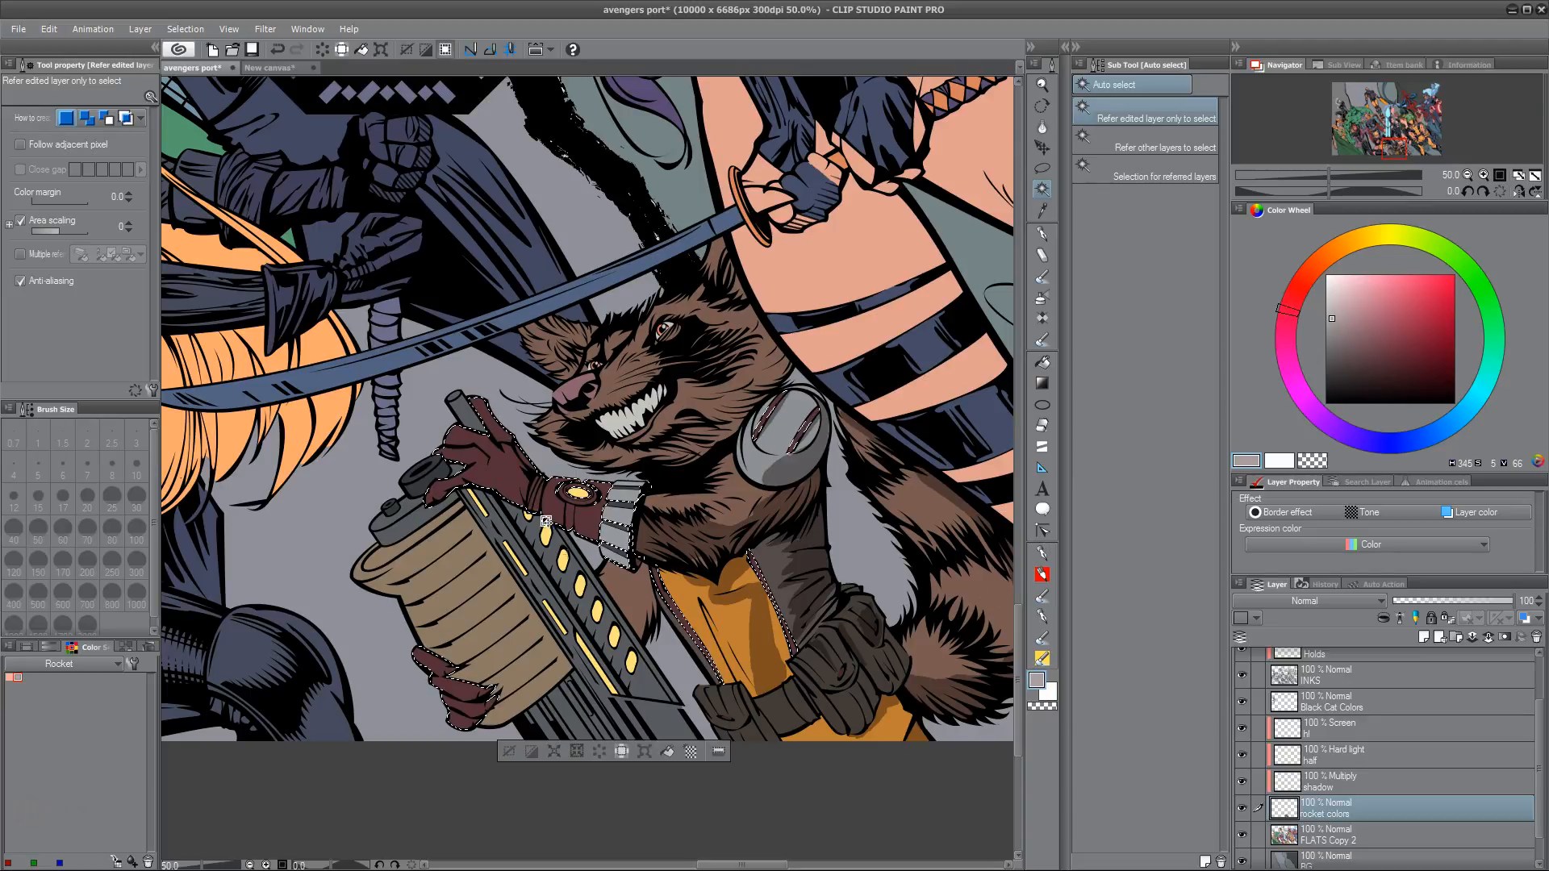
On the shadow layer, paint light grey shadow over the suit's trim and dark side panel above the belt with the Silhouette brush
left_click(1352, 777)
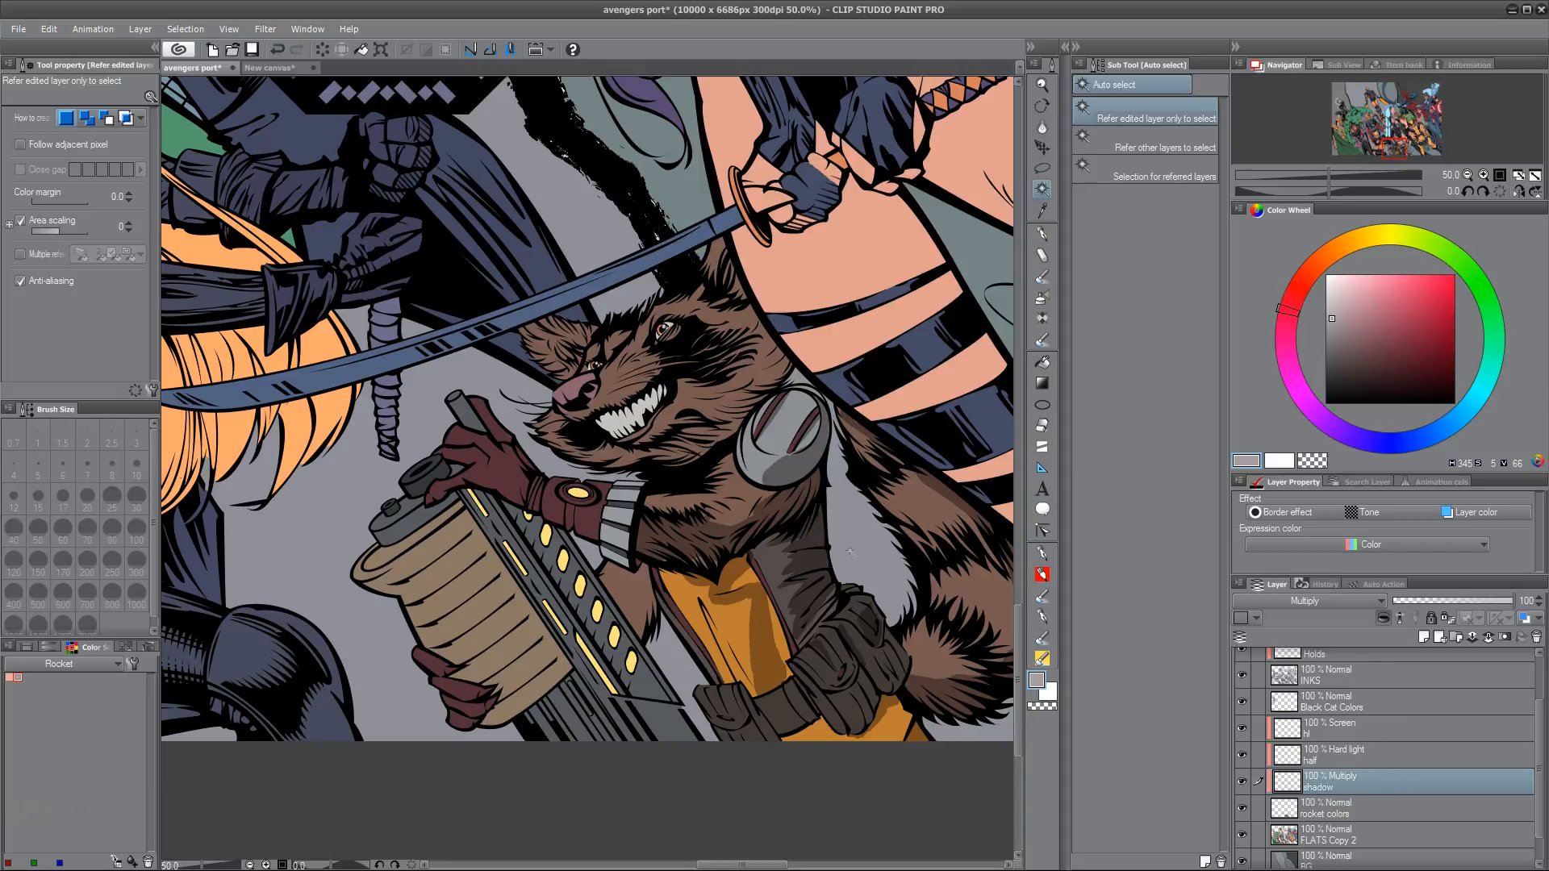
left_click(1042, 554)
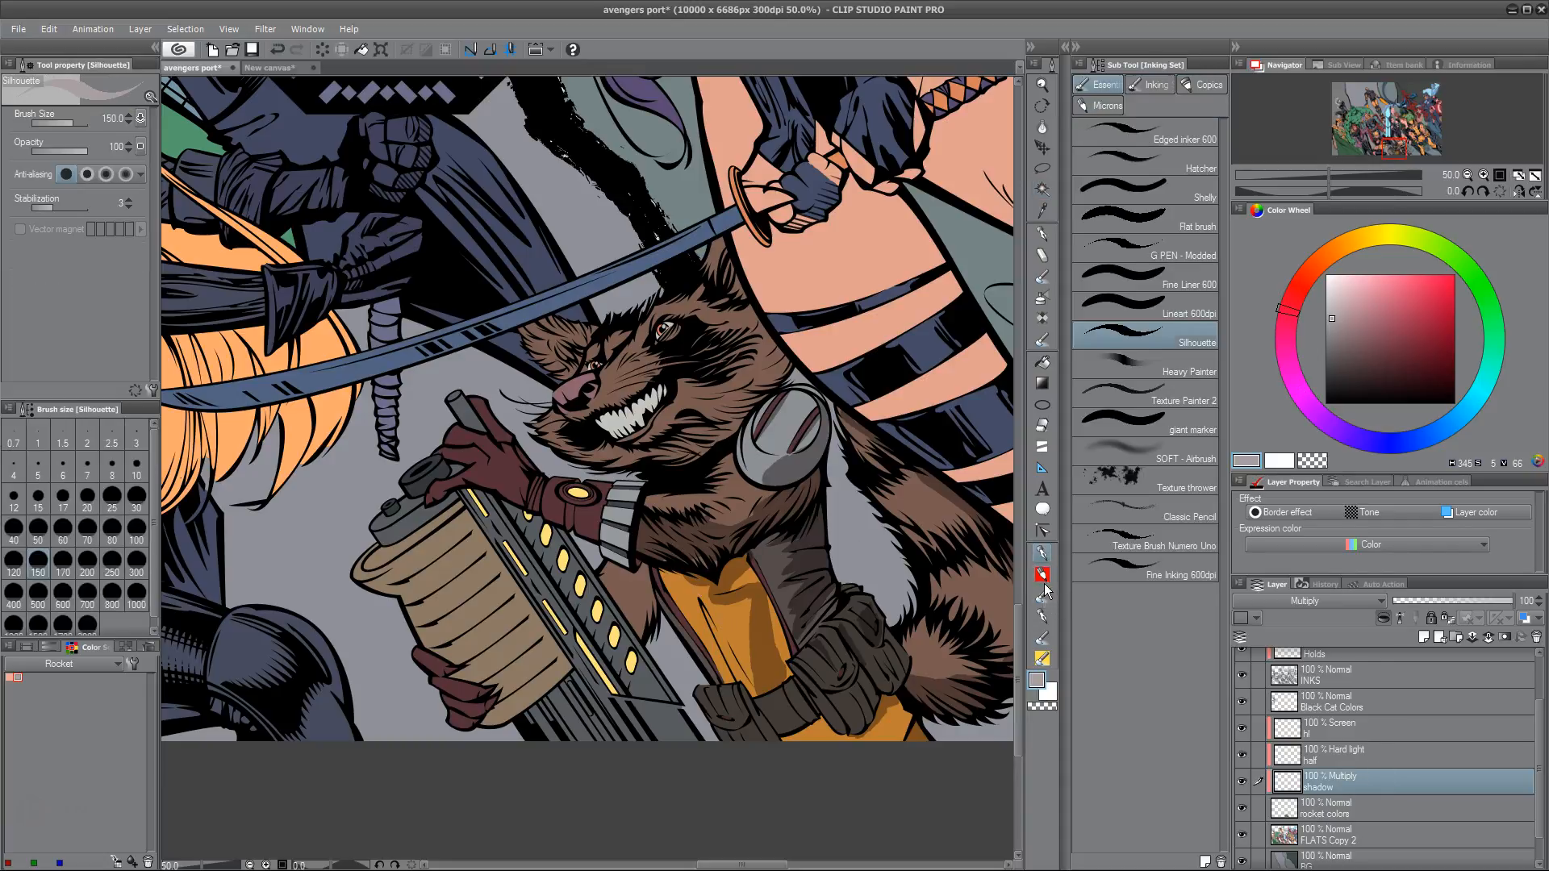
mouse_move(707, 694)
left_mouse_down()
mouse_move(770, 607)
mouse_move(766, 668)
mouse_move(786, 638)
mouse_move(768, 616)
mouse_move(778, 648)
mouse_move(764, 596)
mouse_move(782, 654)
mouse_move(773, 577)
mouse_move(787, 667)
mouse_move(786, 583)
left_mouse_up()
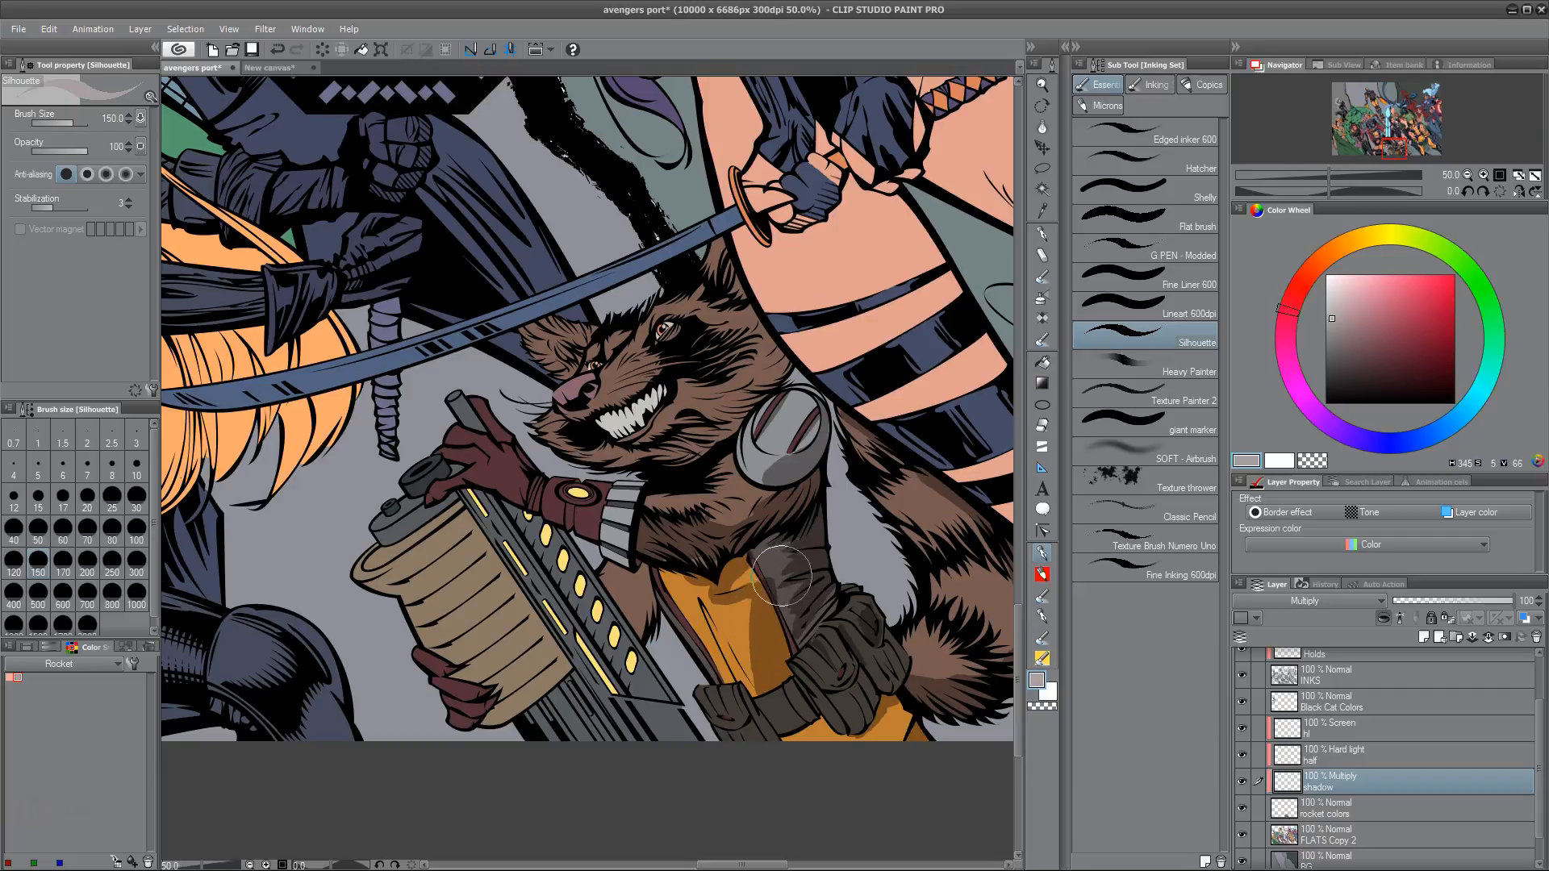
mouse_move(781, 591)
left_mouse_down()
mouse_move(805, 562)
mouse_move(779, 591)
mouse_move(750, 699)
mouse_move(747, 655)
left_mouse_up()
mouse_move(834, 541)
left_mouse_down()
mouse_move(807, 591)
mouse_move(820, 567)
mouse_move(738, 553)
mouse_move(792, 519)
mouse_move(752, 547)
mouse_move(800, 521)
mouse_move(915, 550)
mouse_move(820, 600)
left_mouse_up()
mouse_move(835, 576)
left_mouse_down()
mouse_move(861, 579)
mouse_move(817, 533)
mouse_move(736, 574)
mouse_move(792, 542)
mouse_move(747, 548)
mouse_move(767, 564)
mouse_move(734, 577)
mouse_move(790, 555)
mouse_move(789, 613)
mouse_move(807, 636)
mouse_move(839, 585)
mouse_move(781, 581)
mouse_move(794, 644)
mouse_move(843, 585)
mouse_move(805, 652)
mouse_move(847, 569)
mouse_move(871, 588)
mouse_move(824, 644)
mouse_move(847, 580)
mouse_move(875, 593)
mouse_move(807, 653)
mouse_move(811, 594)
left_mouse_up()
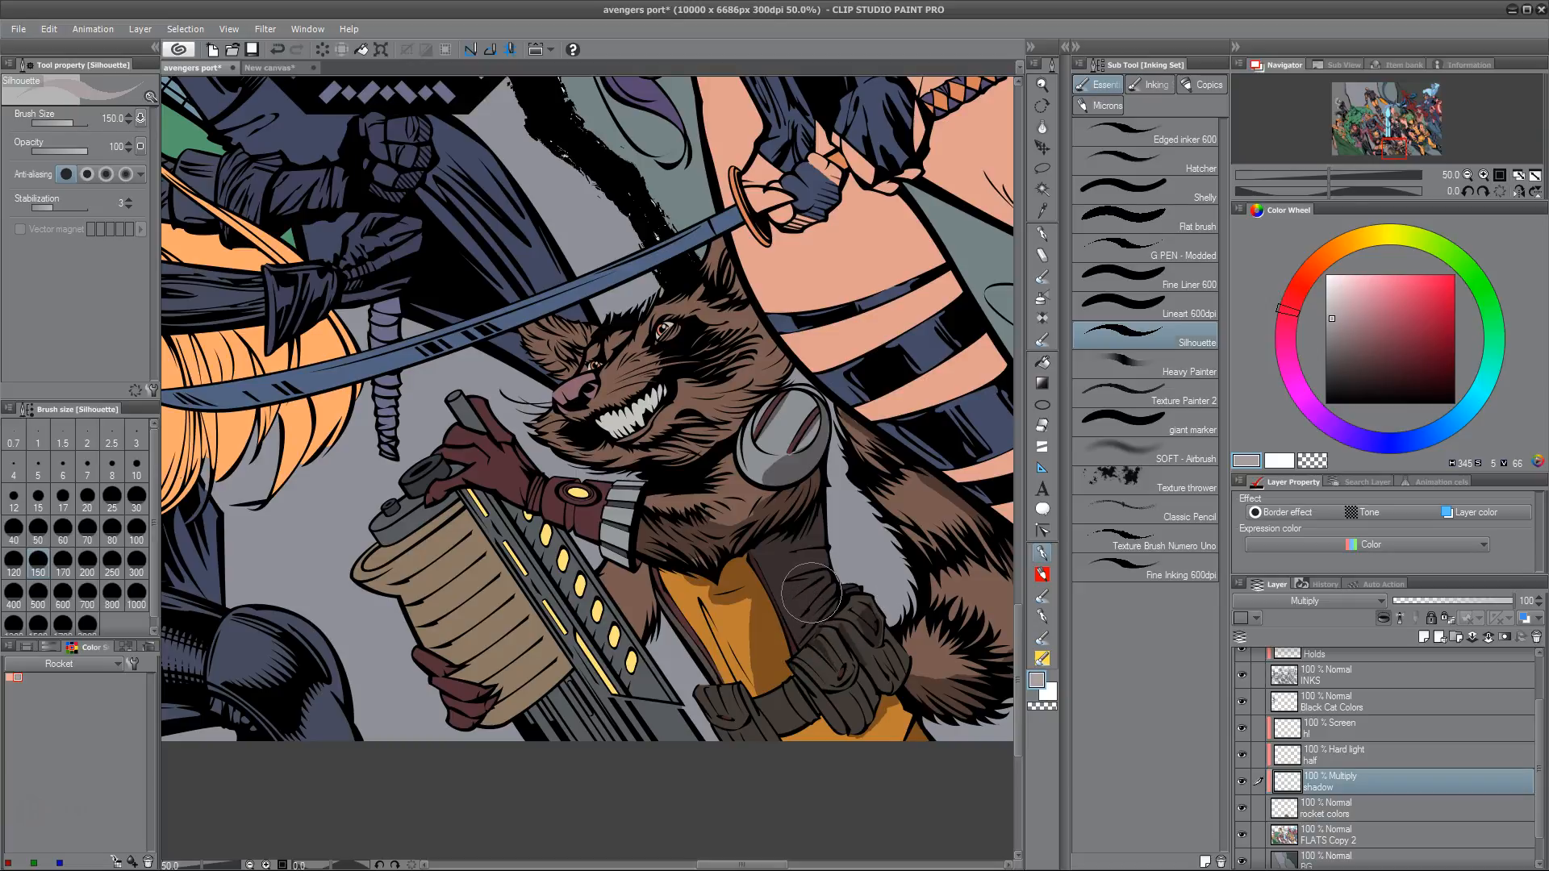
Lasso the underside of the raised glove and the gun area beneath its cuff, paint them with light grey shadow, and deselect
key("m")
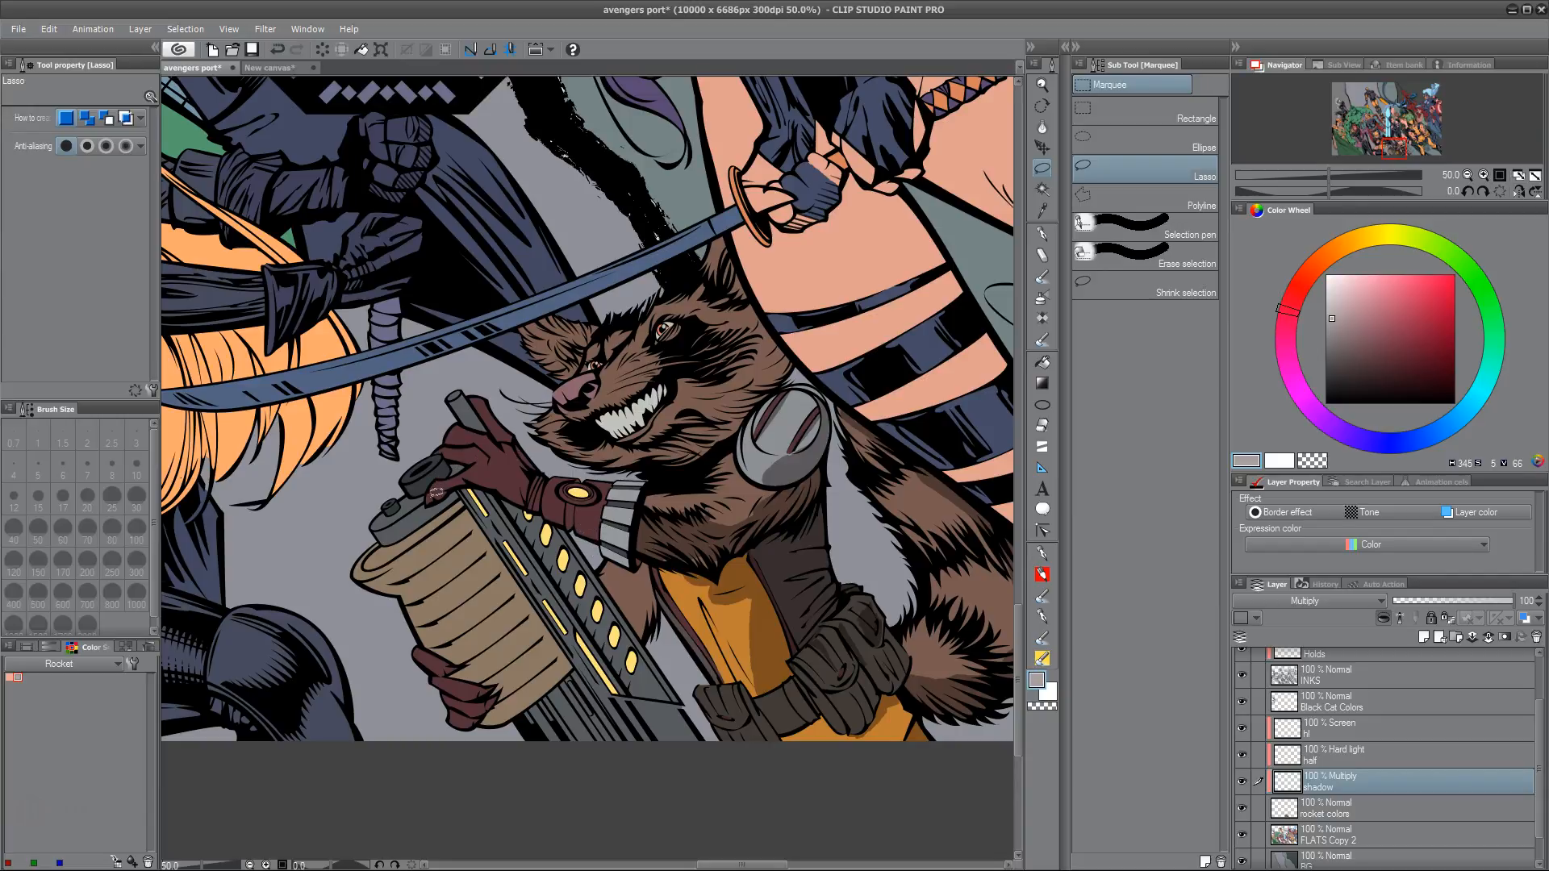
mouse_move(454, 484)
left_mouse_down()
mouse_move(480, 474)
mouse_move(567, 503)
left_mouse_up()
left_click_drag(460, 484, 430, 461)
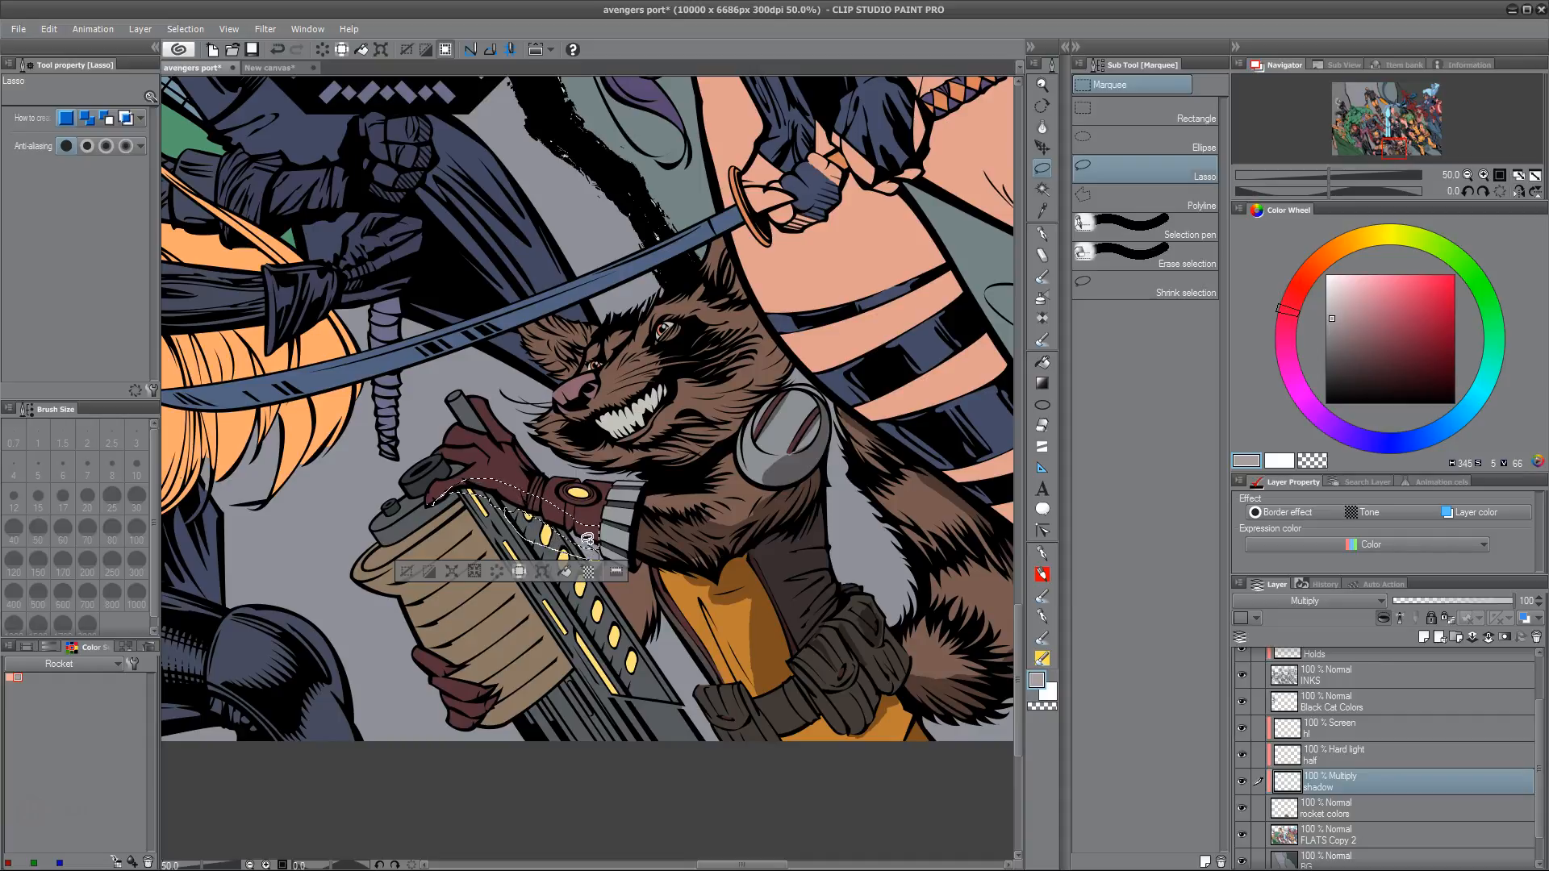
left_click_drag(537, 508, 538, 489)
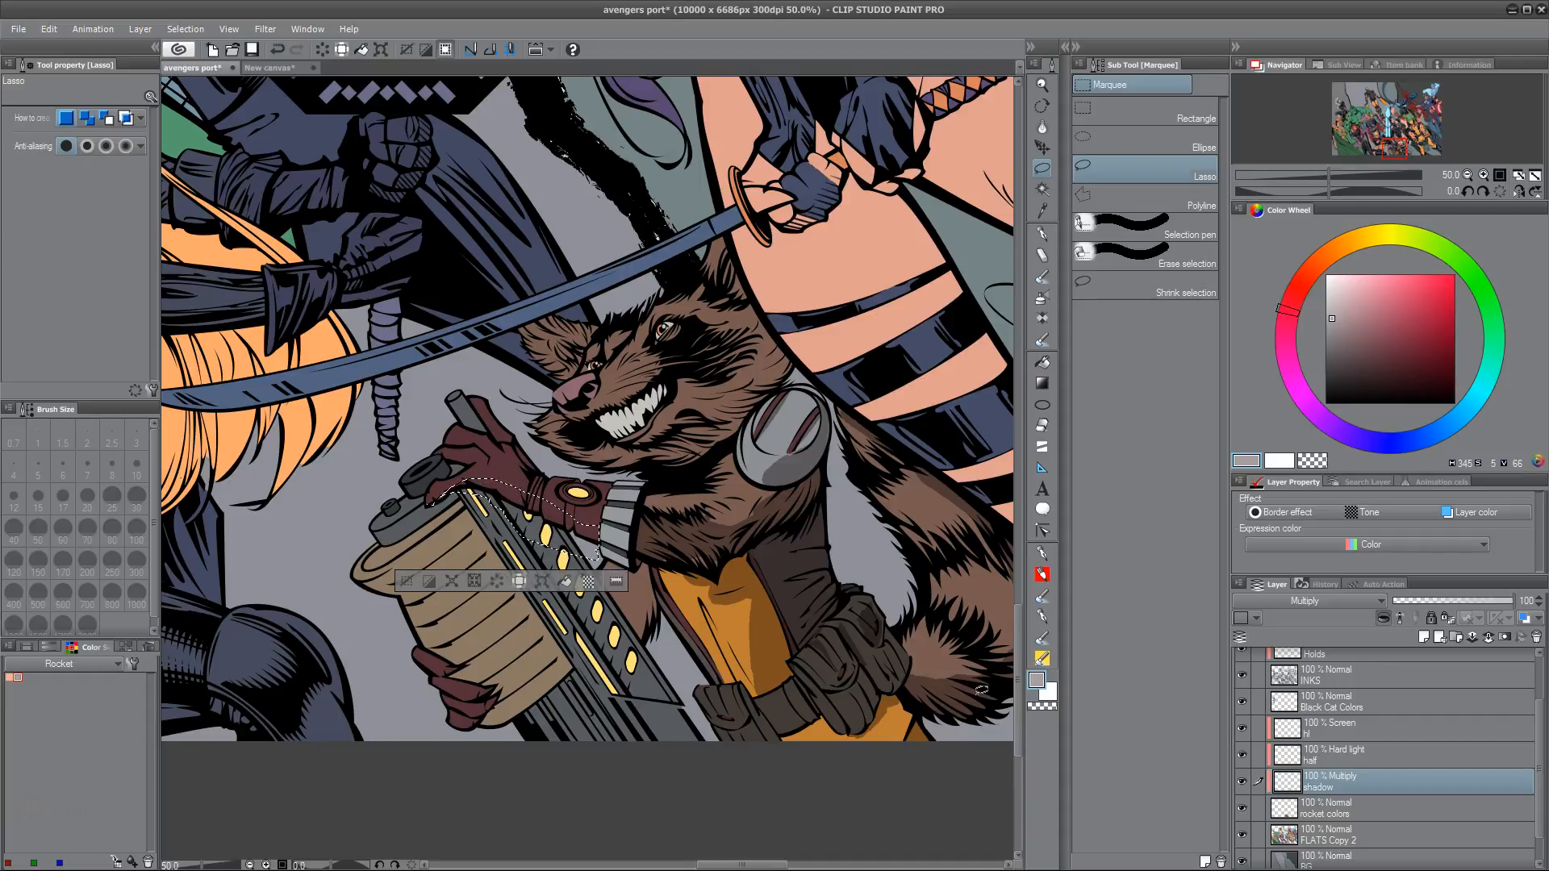
left_click(1042, 554)
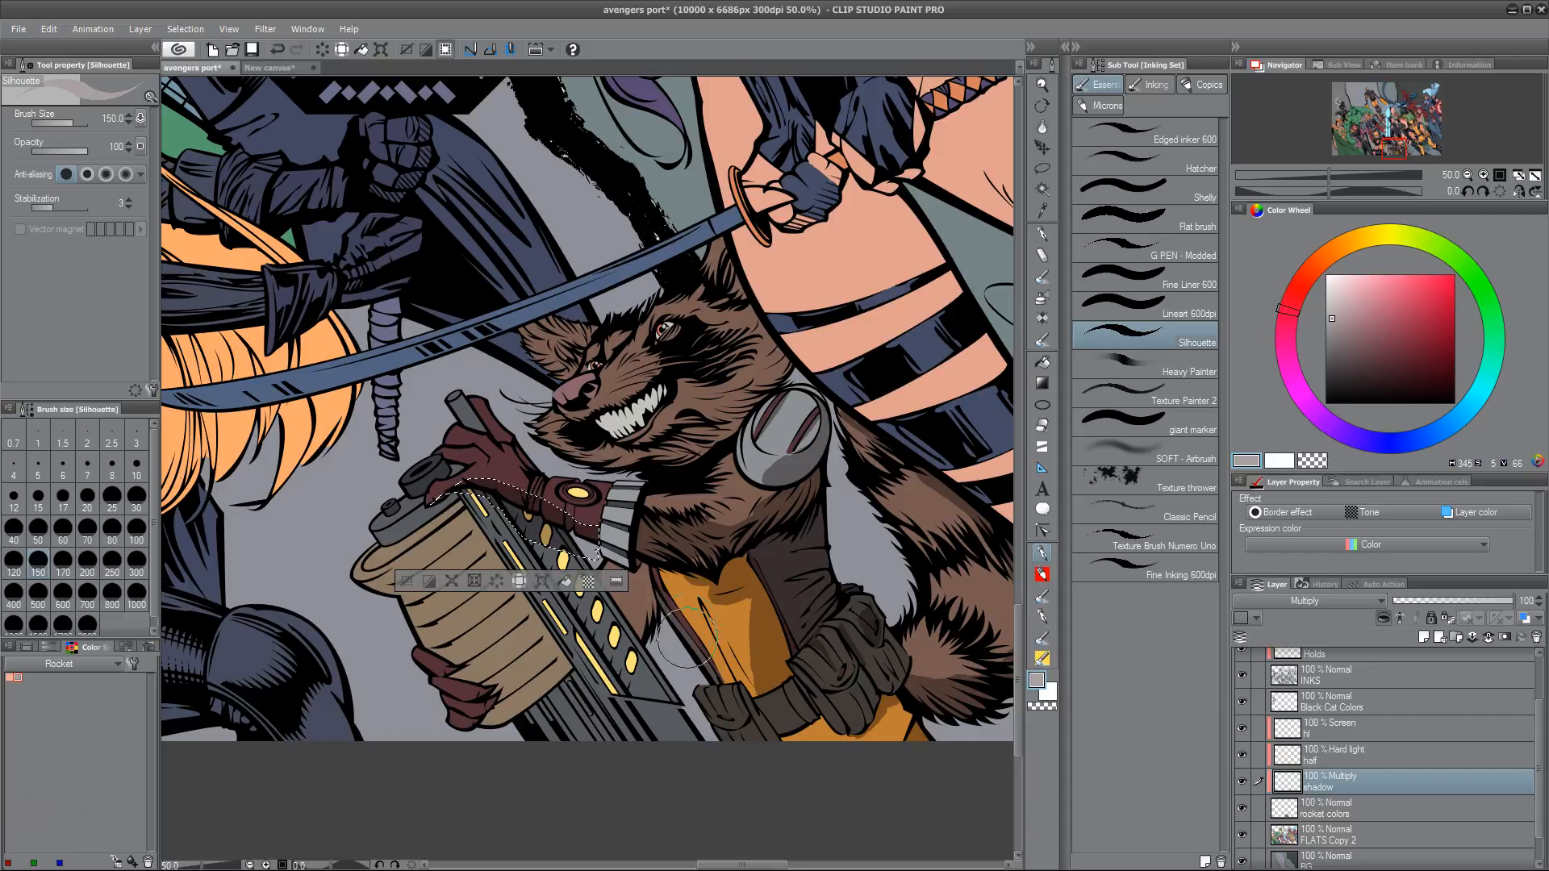
key("ctrl+d")
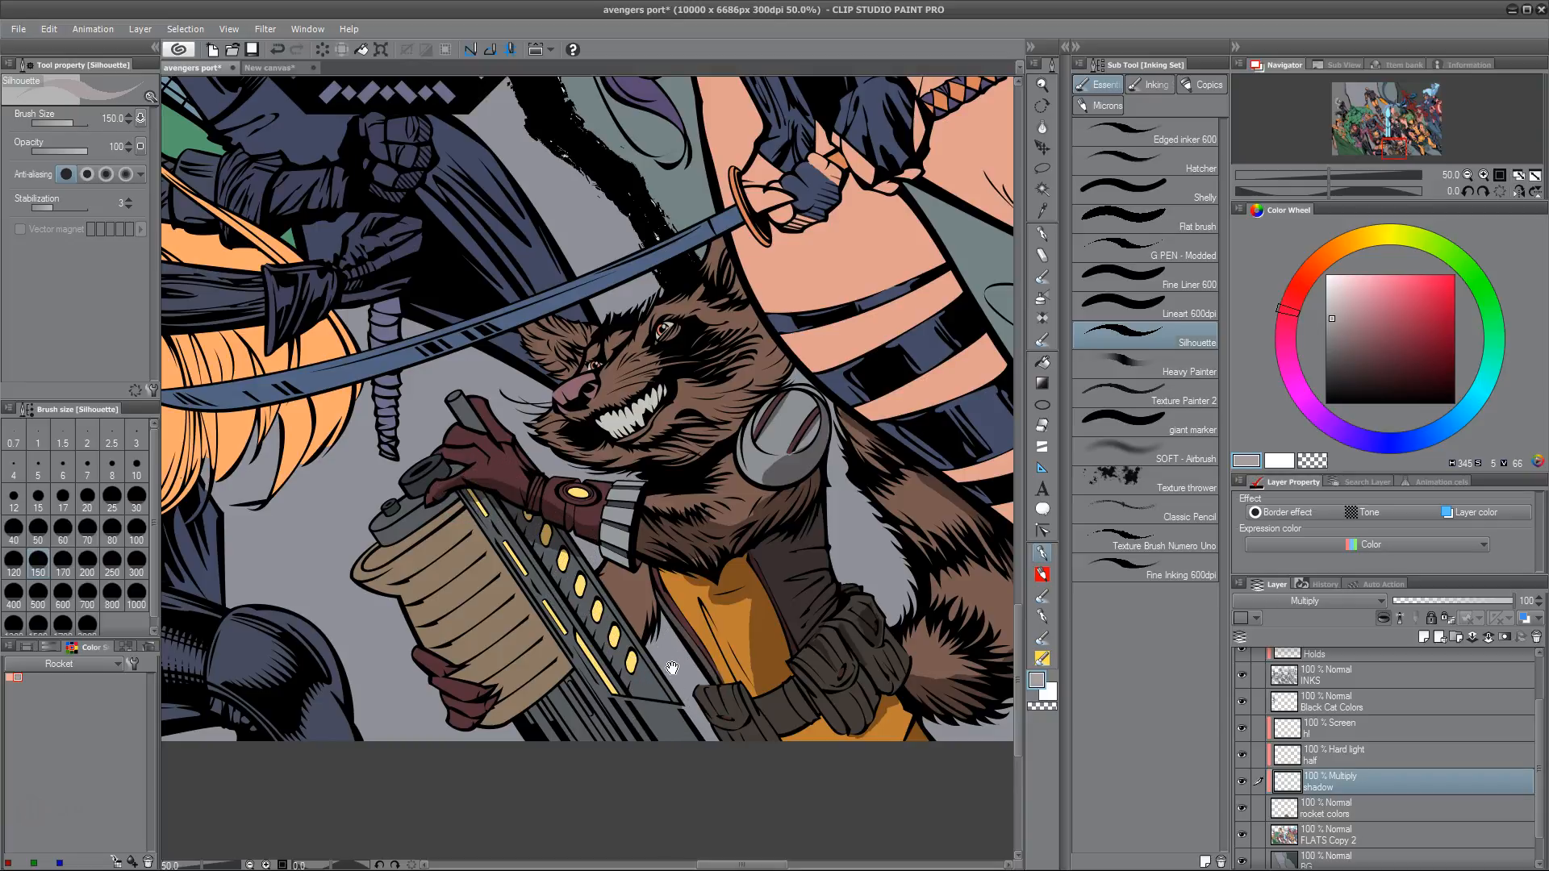
Lasso the side of the gun's round cylinder beside the thumb, shade it light grey, deselect, and paint shadow near the small knob
key("m")
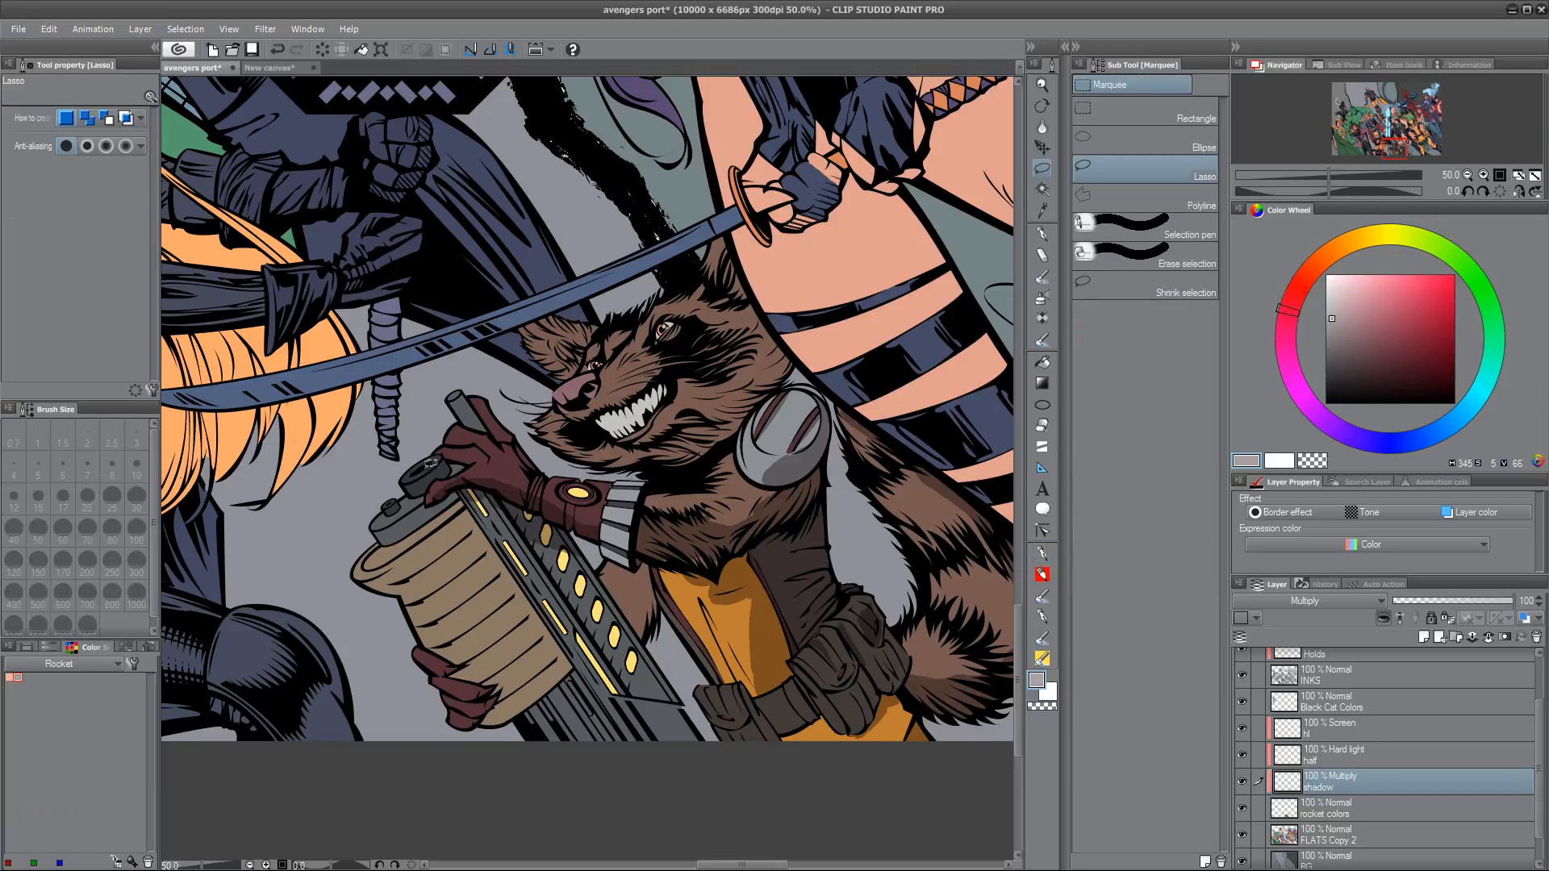
scroll(401, 379, "up", 3)
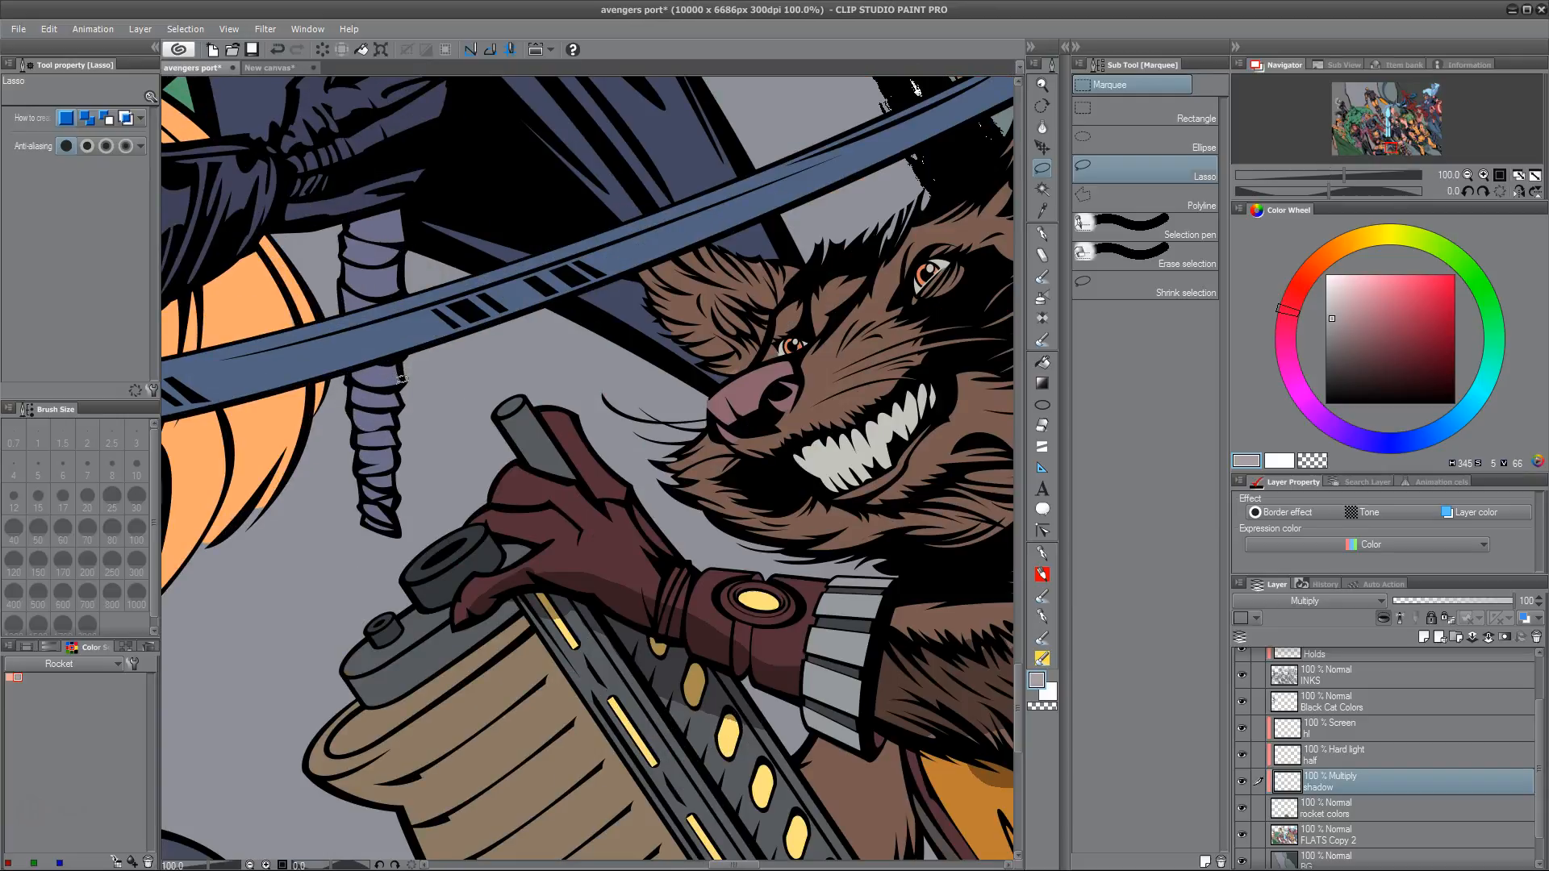
mouse_move(442, 570)
left_mouse_down()
mouse_move(458, 597)
mouse_move(474, 552)
mouse_move(450, 544)
left_mouse_up()
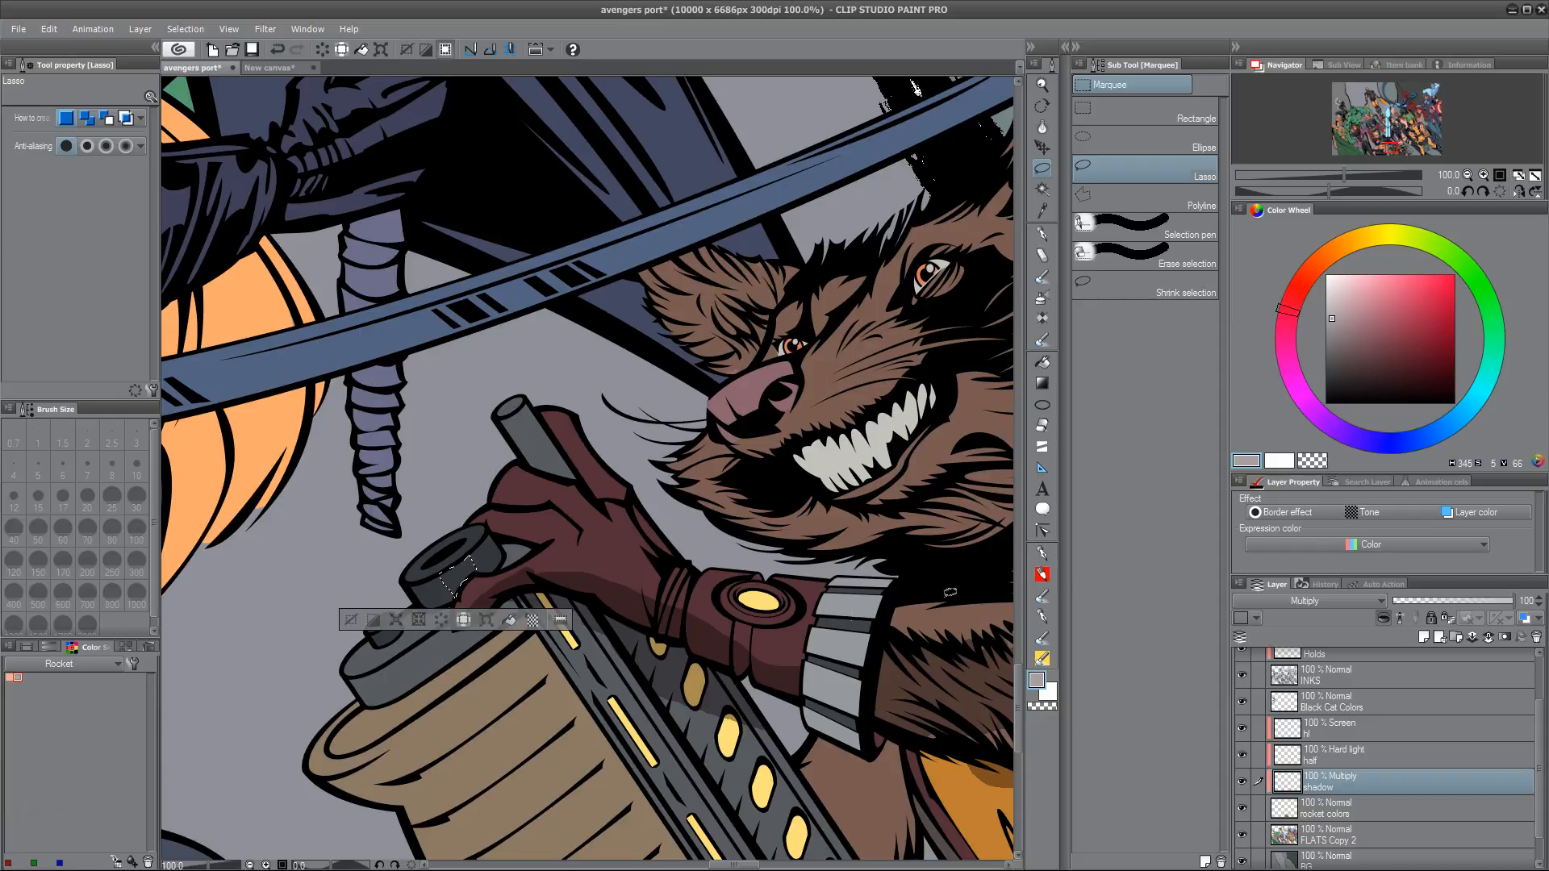
left_click(1042, 554)
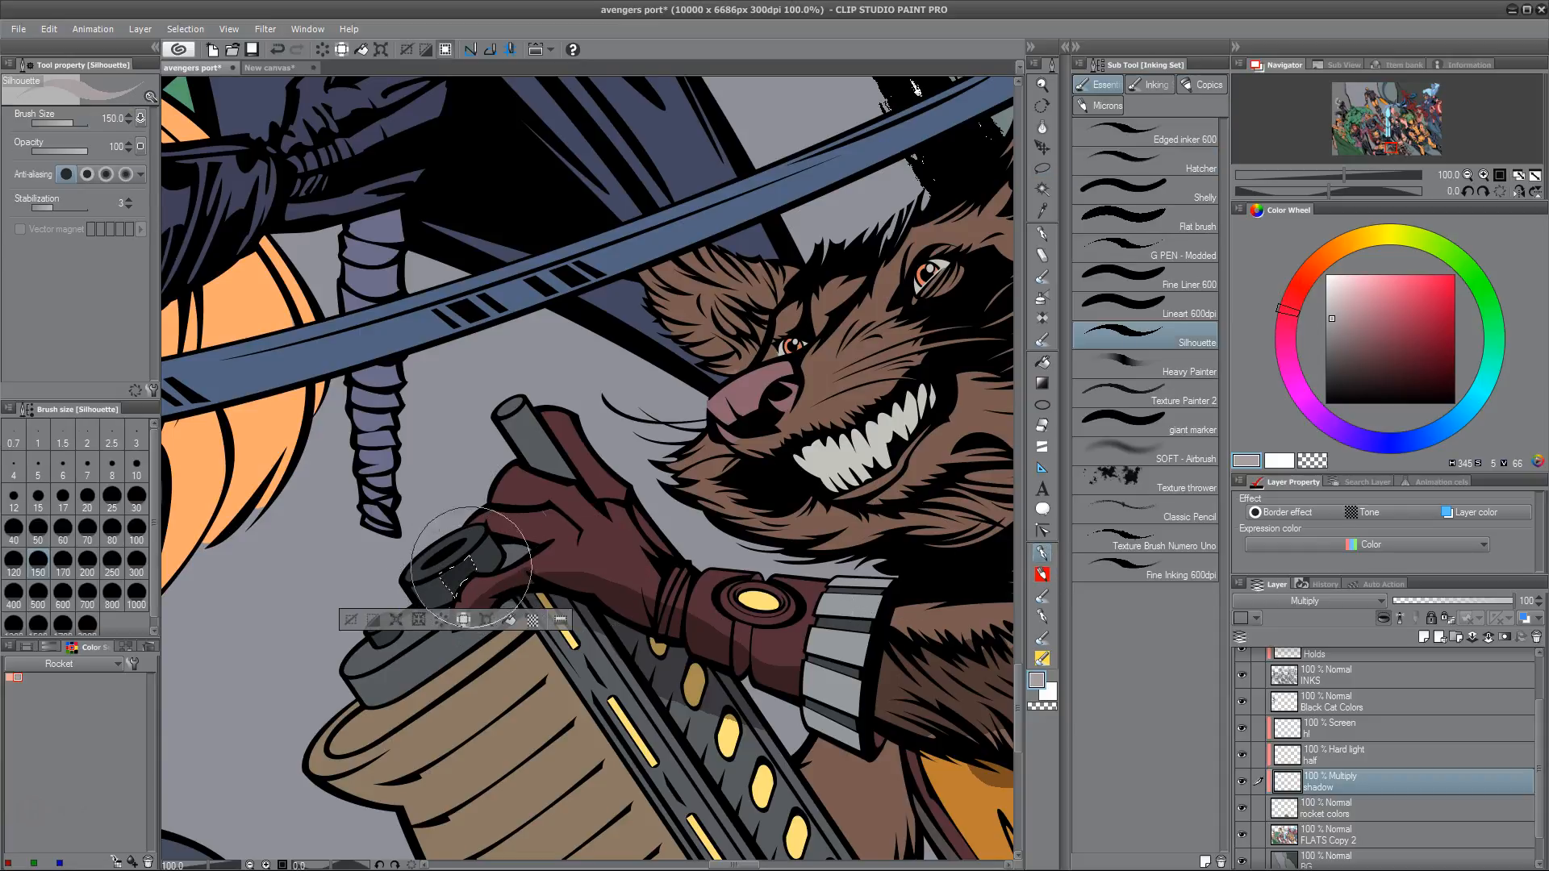
key("ctrl+d")
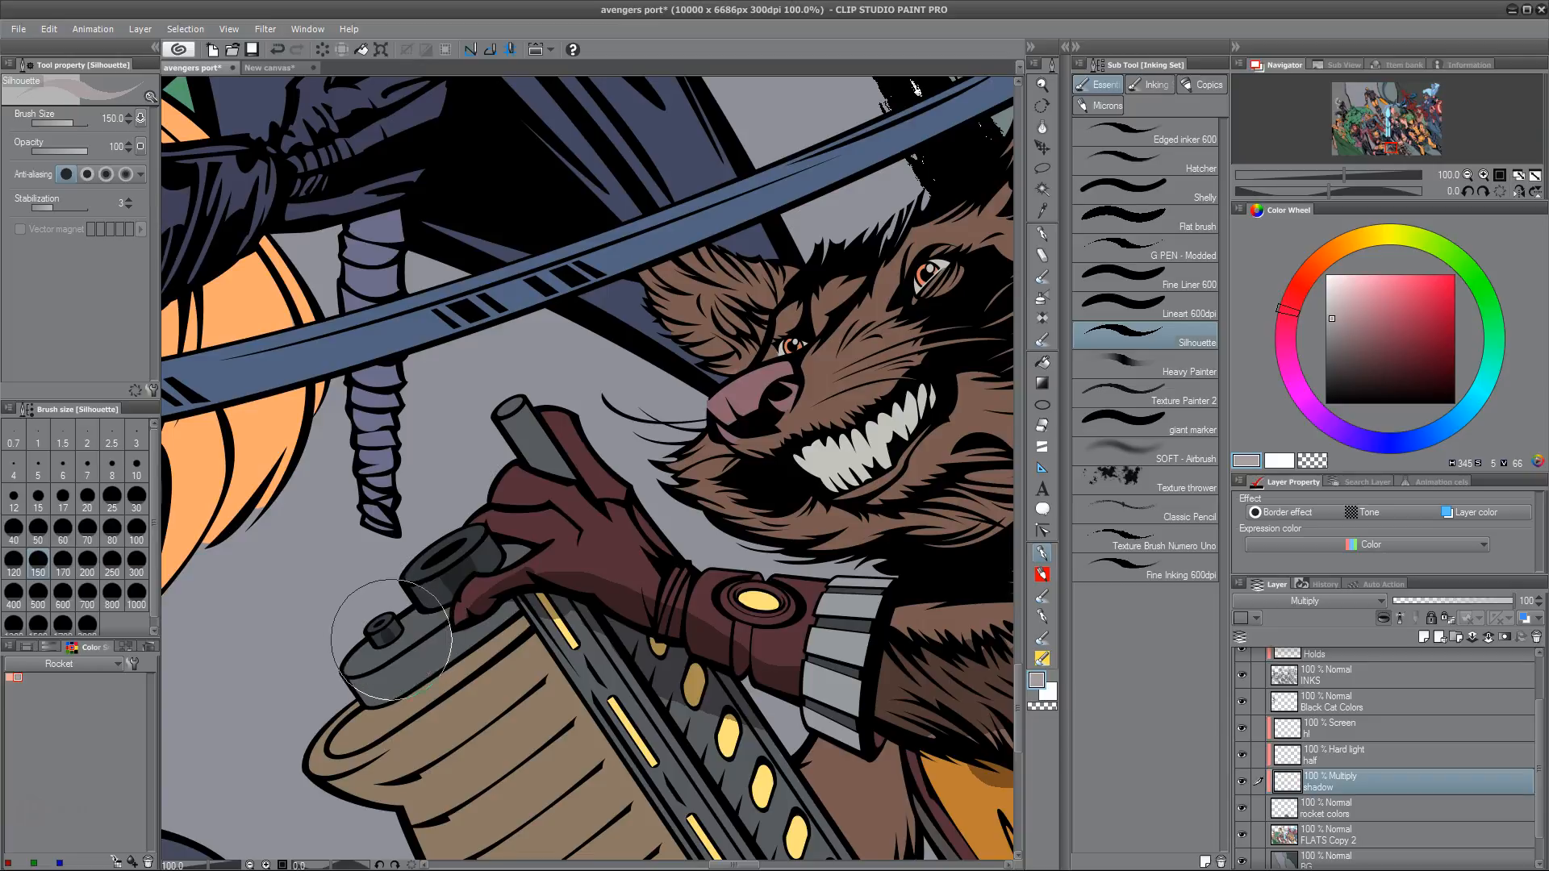
left_click_drag(394, 633, 401, 642)
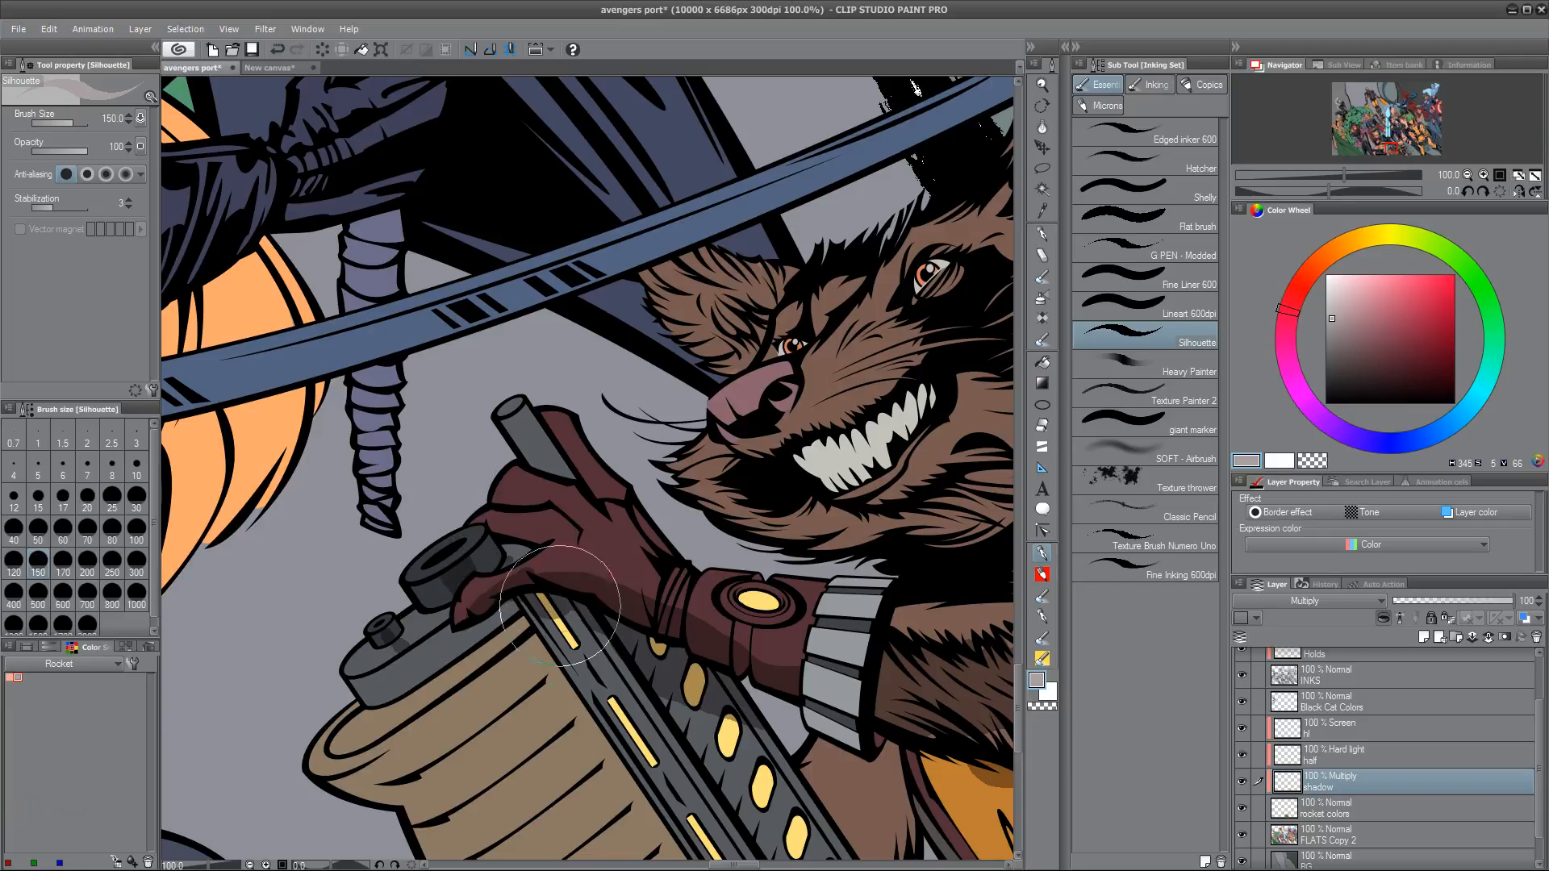
Lasso the shaded side of the grey handle held in the glove, paint it with light grey shadow, and deselect
mouse_move(695, 624)
left_mouse_down()
mouse_move(625, 675)
mouse_move(598, 720)
left_mouse_up()
key("m")
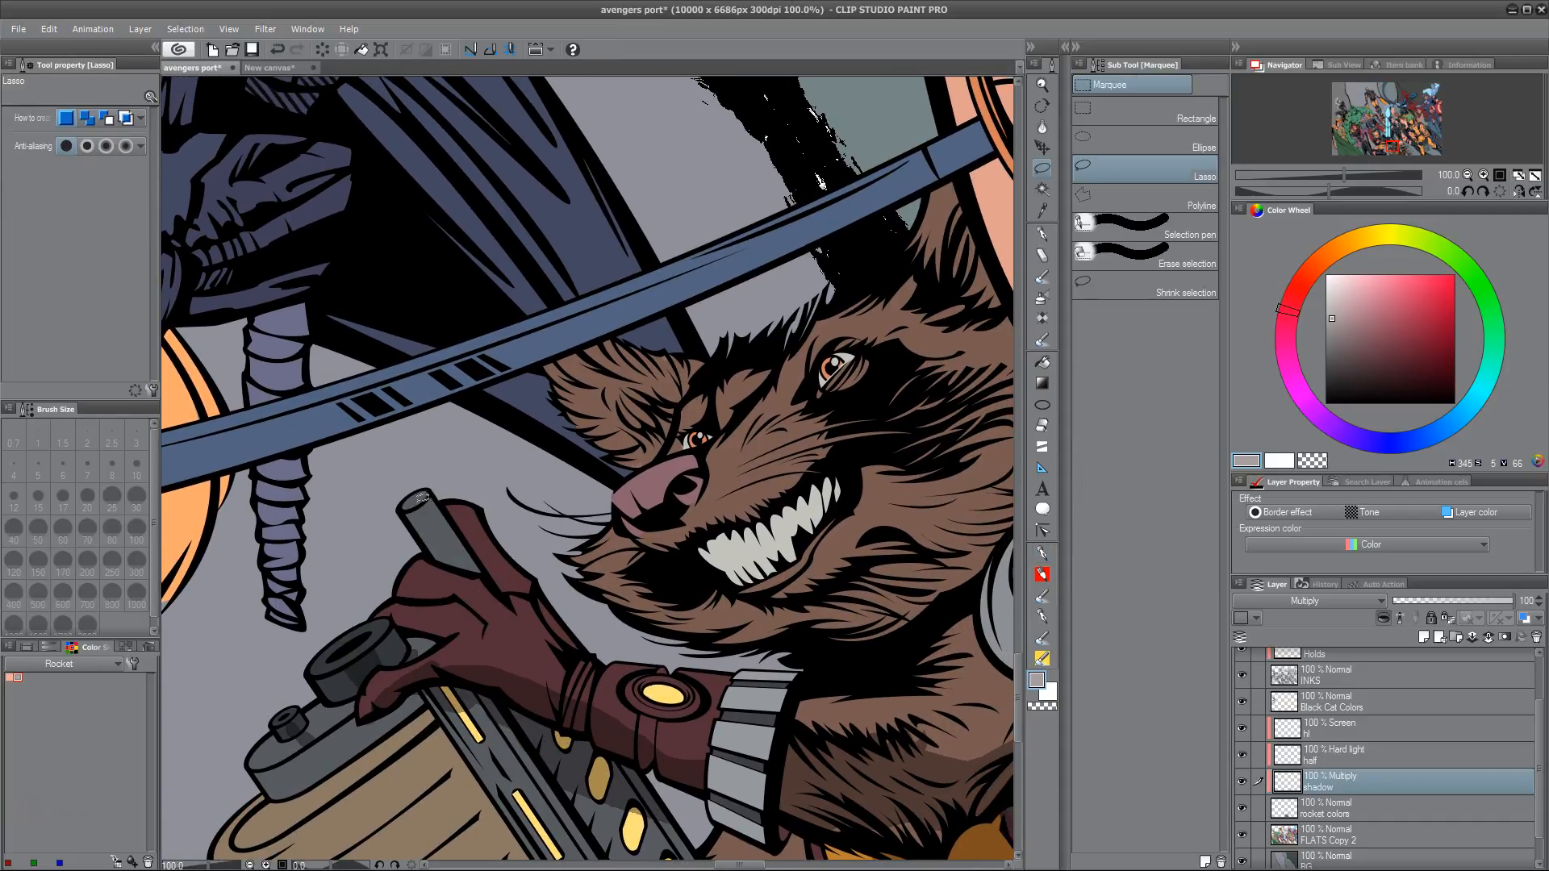
mouse_move(421, 504)
left_mouse_down()
mouse_move(469, 559)
mouse_move(433, 529)
mouse_move(458, 565)
mouse_move(485, 560)
mouse_move(423, 501)
left_mouse_up()
left_click(426, 492)
key("p")
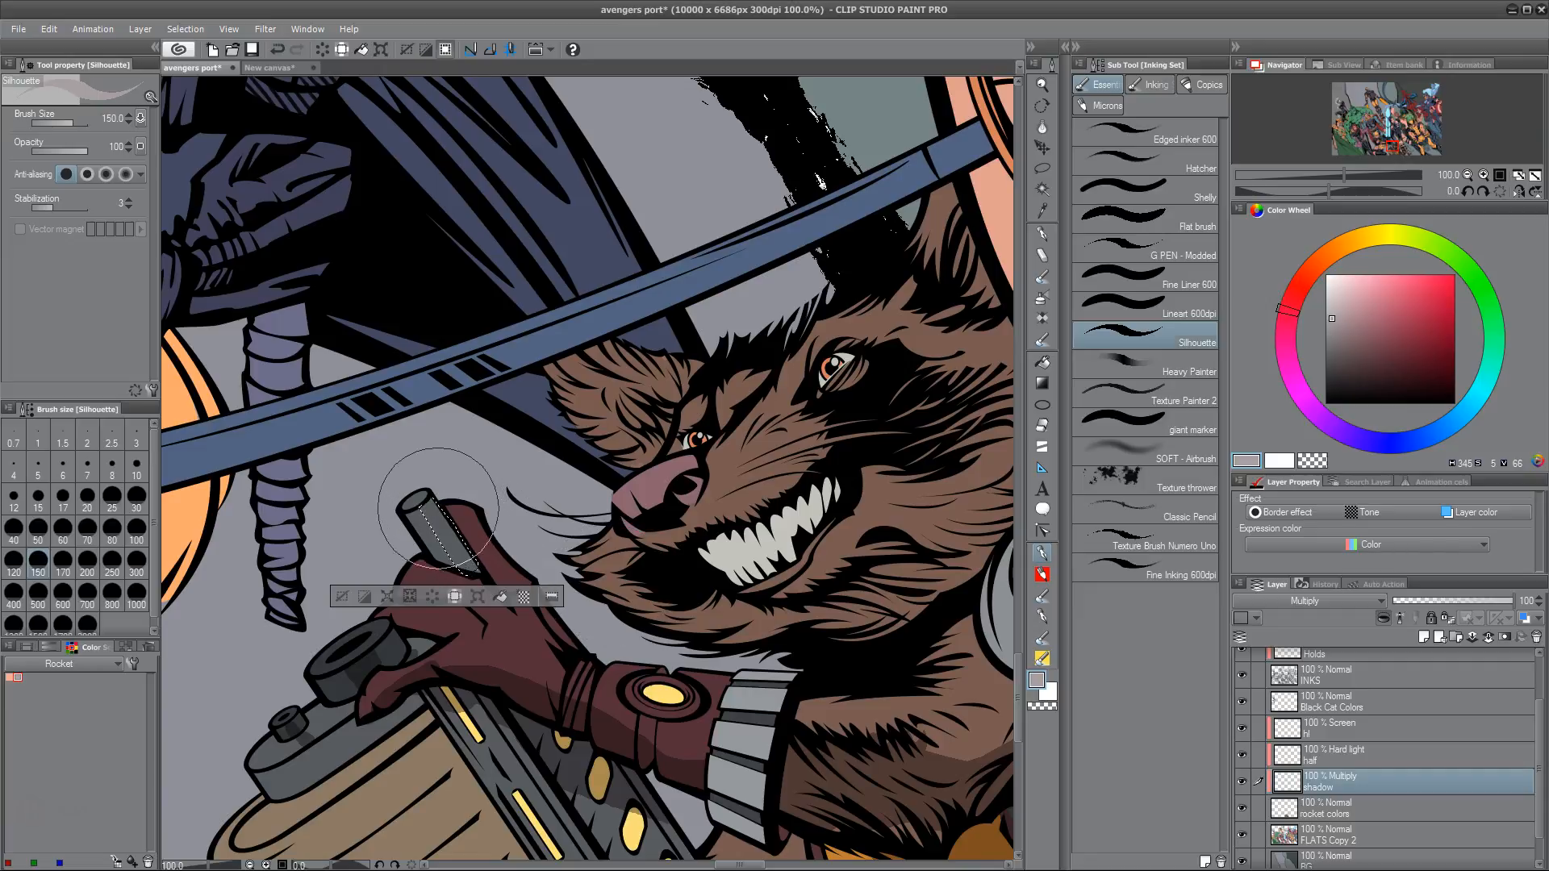
key("ctrl+d")
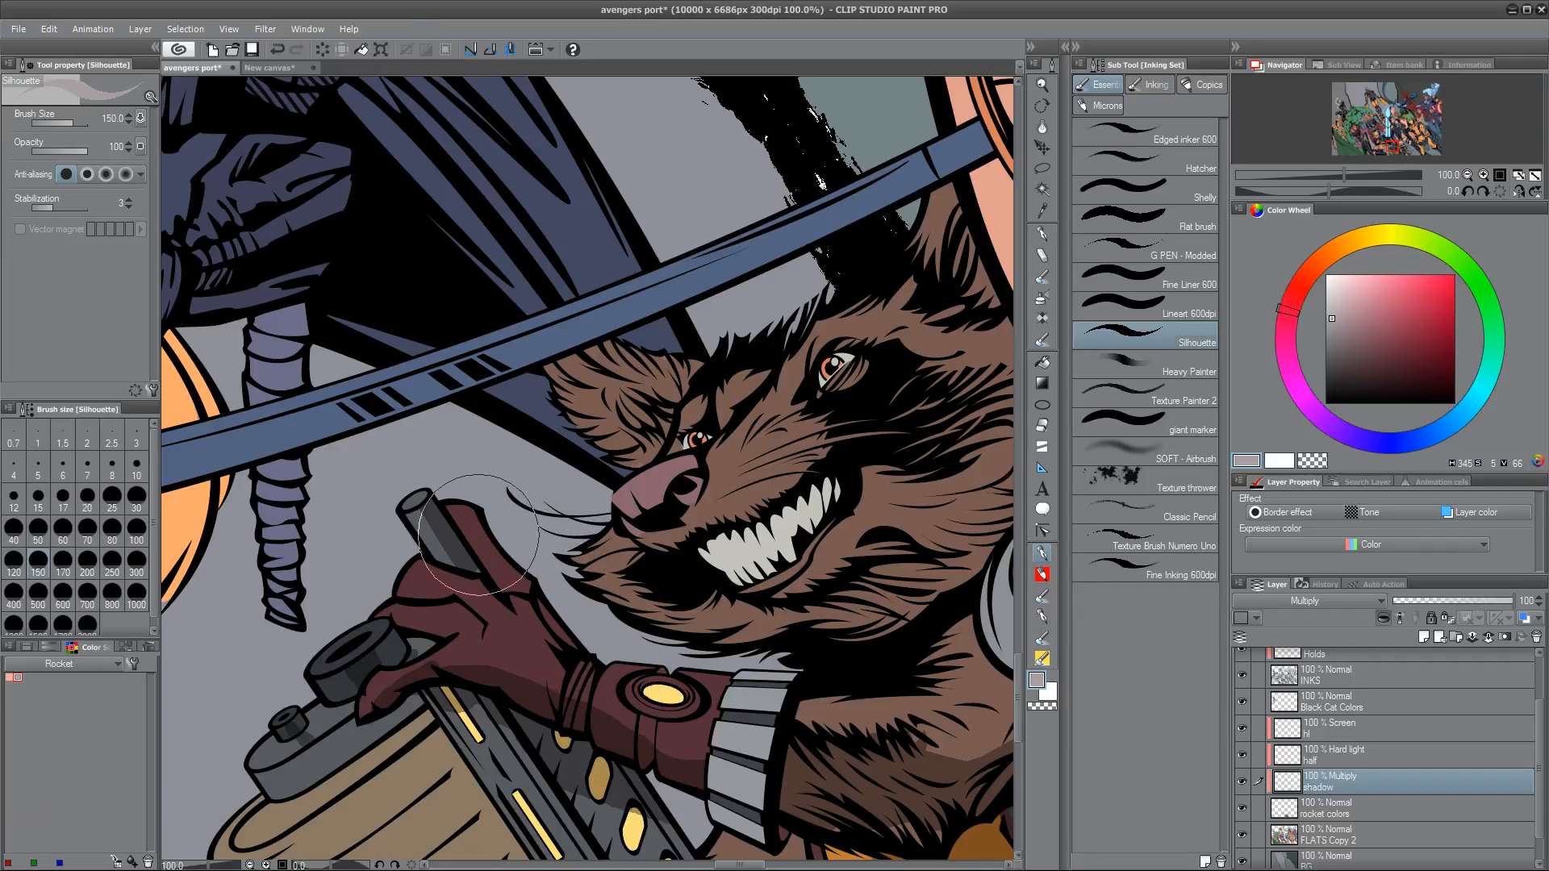
key("bracketleft")
key("bracketleft")
key("bracketleft")
key("bracketleft")
key("bracketleft")
left_click_drag(455, 537, 460, 528)
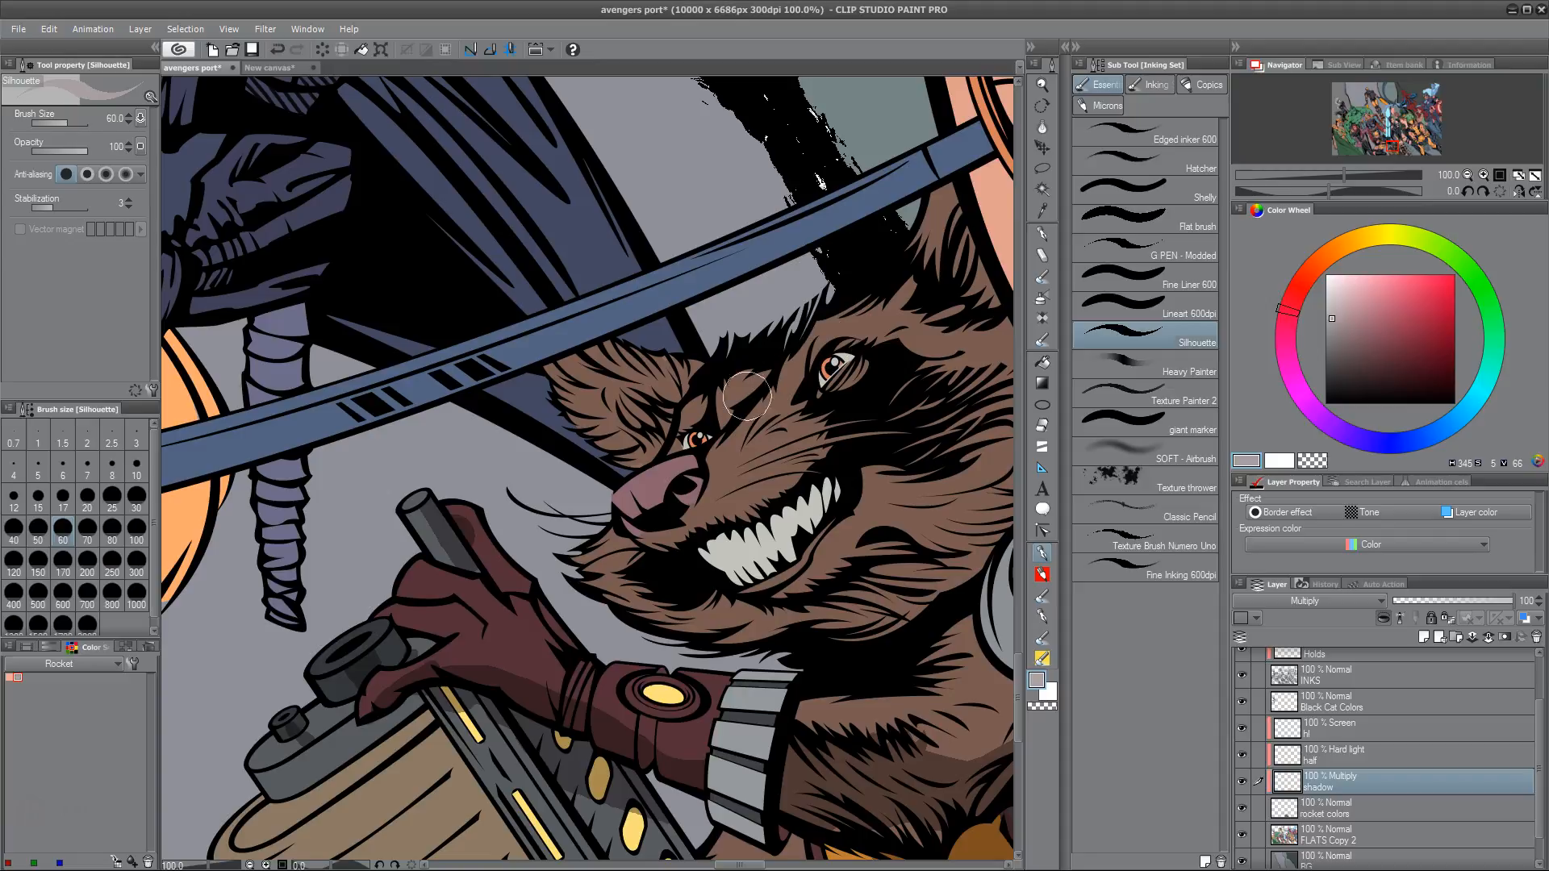
key("ctrl+z")
On the rocket colors layer, sample the handle's grey, reduce the brush size to 8, and sample the raccoon's brown fur colour
left_click(1369, 814)
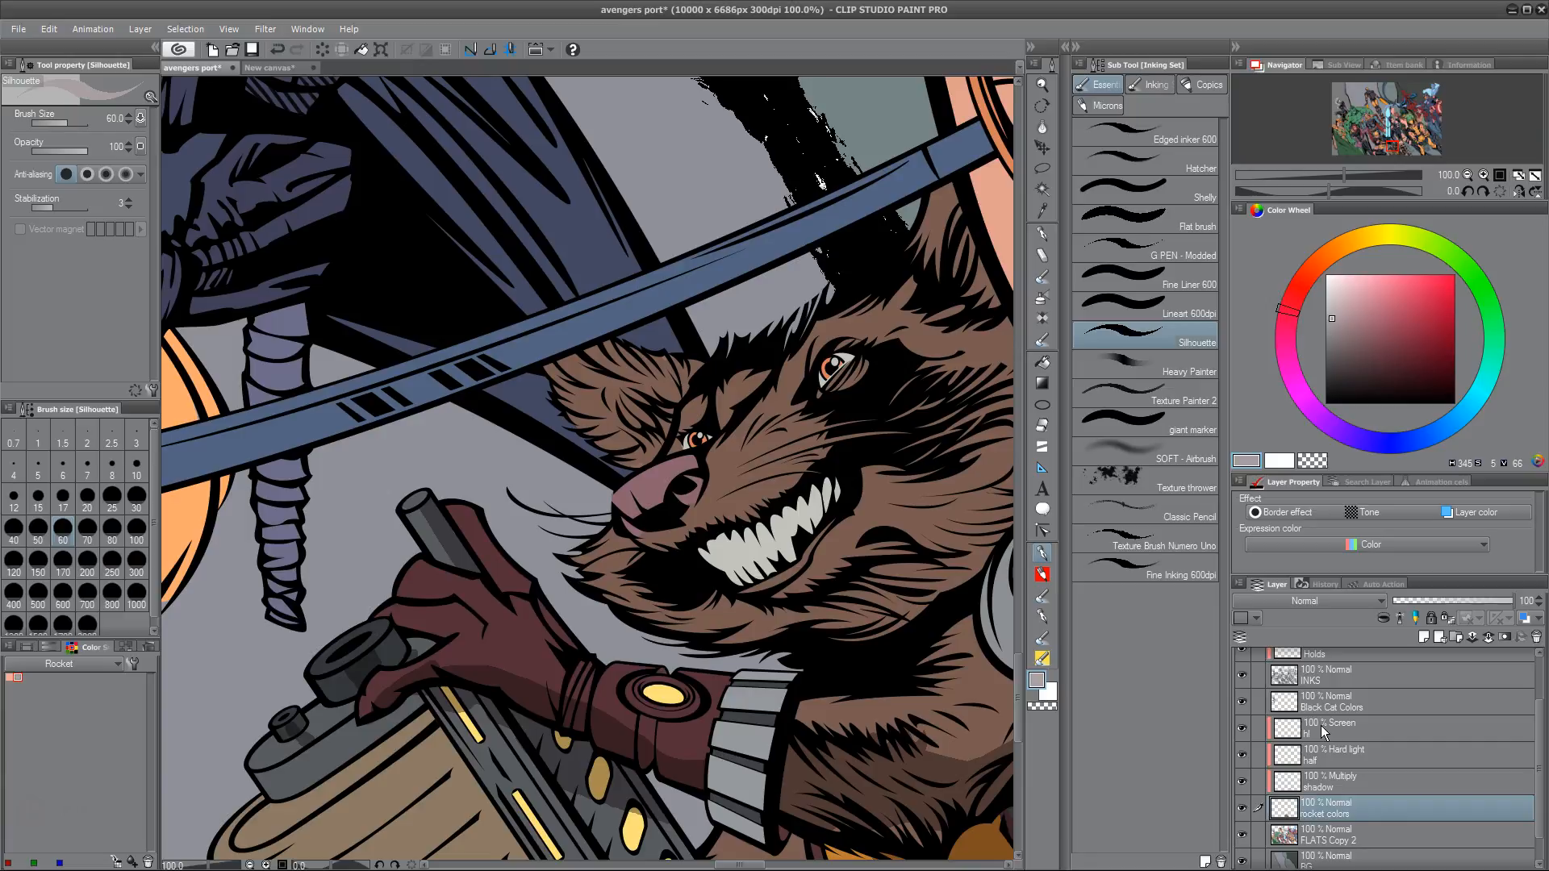
key("ctrl+plus")
left_click_drag(538, 594, 628, 546)
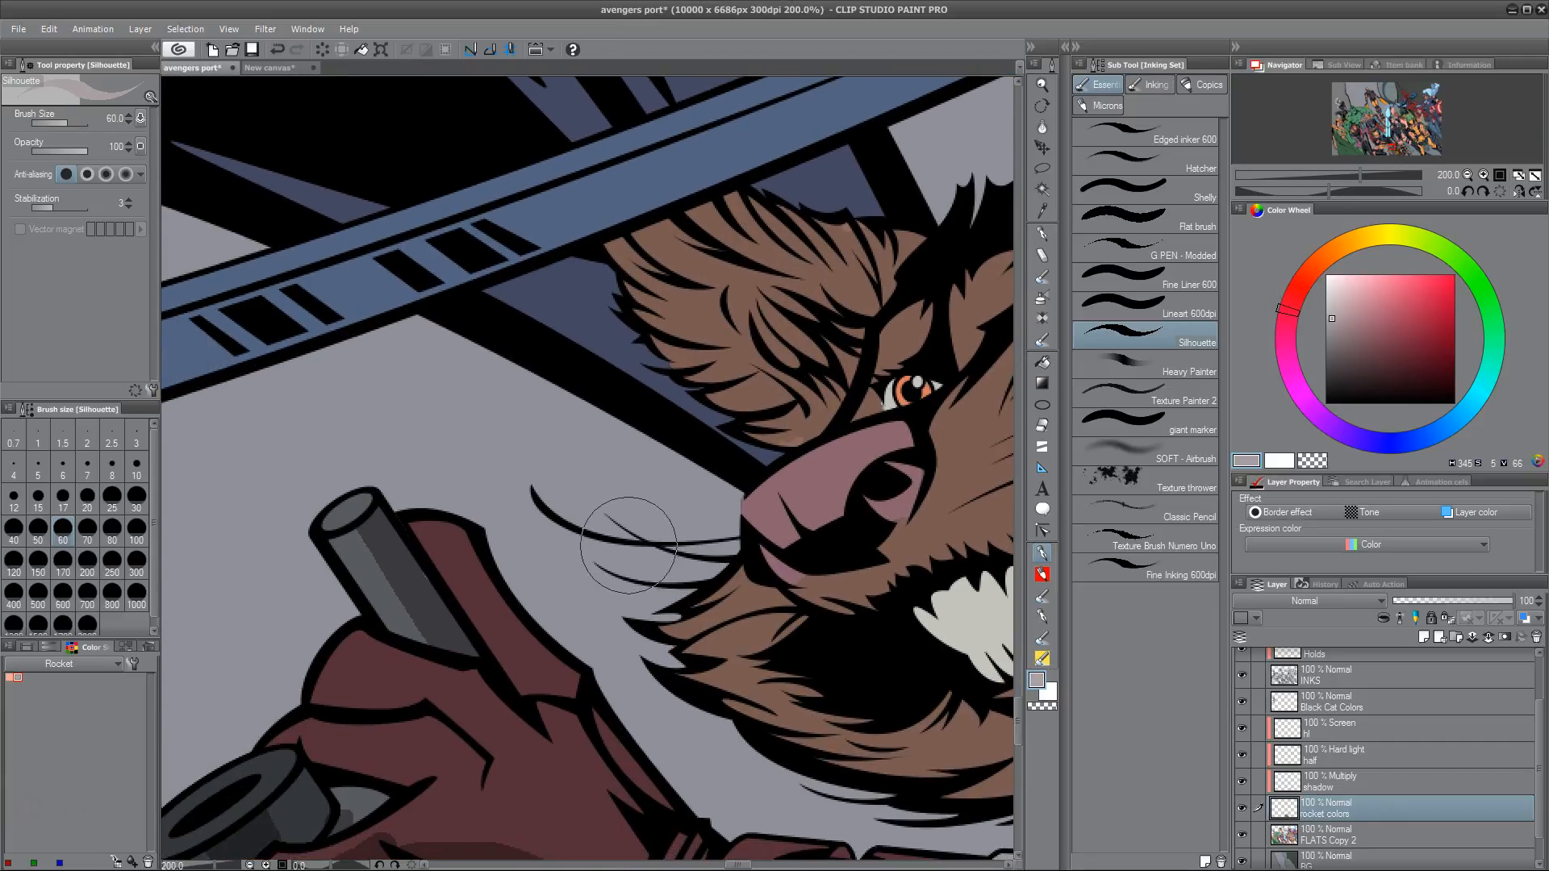
left_click(387, 581, "alt")
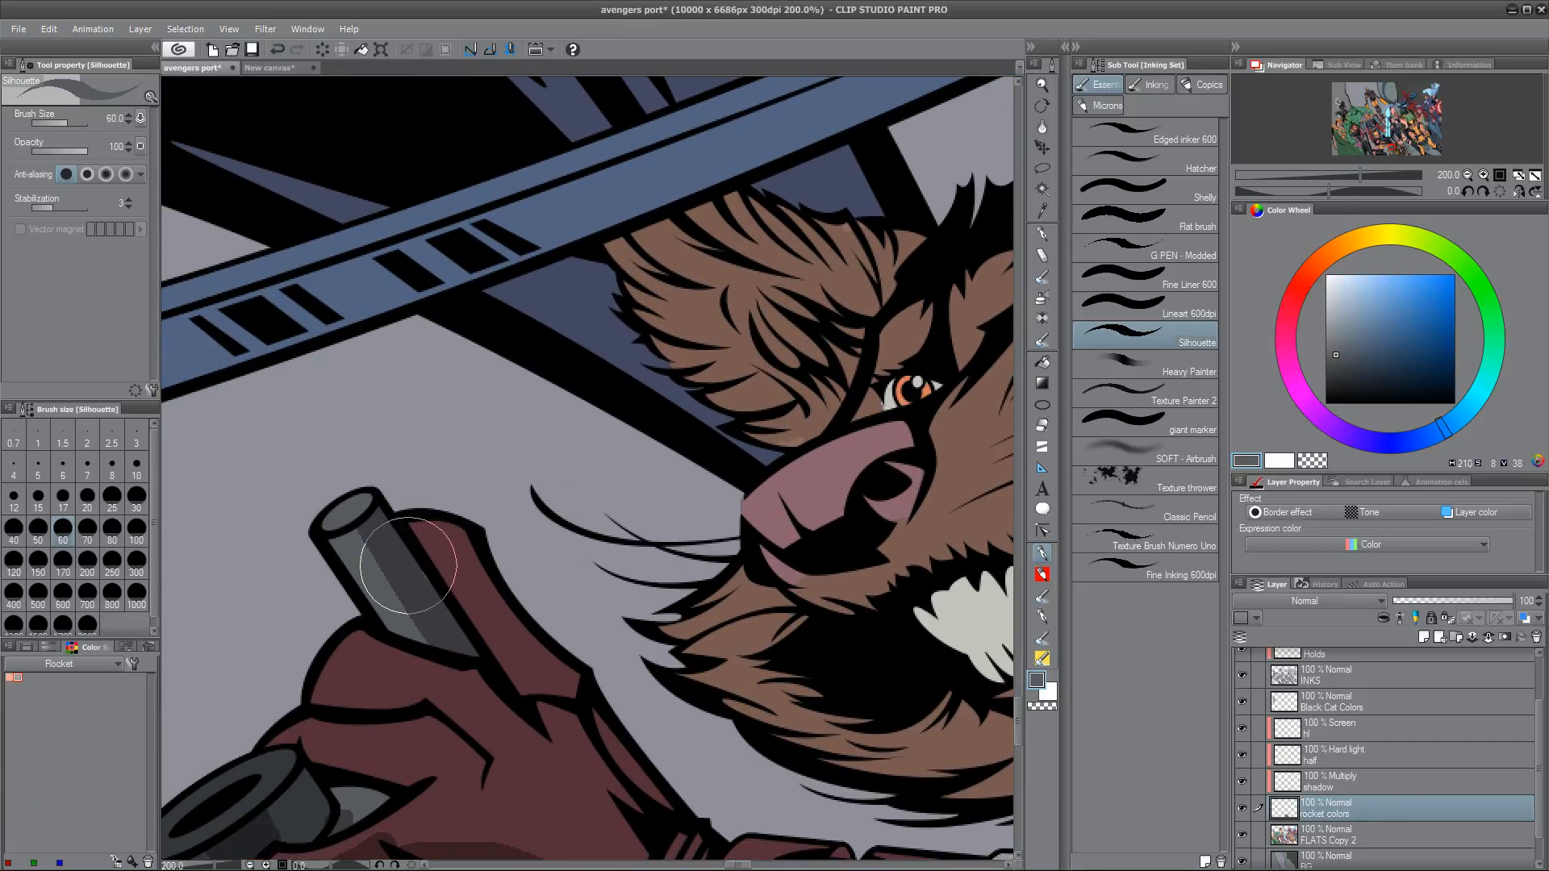
key("bracketleft")
key("bracketleft")
key("bracketleft")
key("bracketleft")
key("bracketleft")
key("bracketleft")
key("bracketleft")
key("bracketleft")
key("bracketleft")
key("bracketleft")
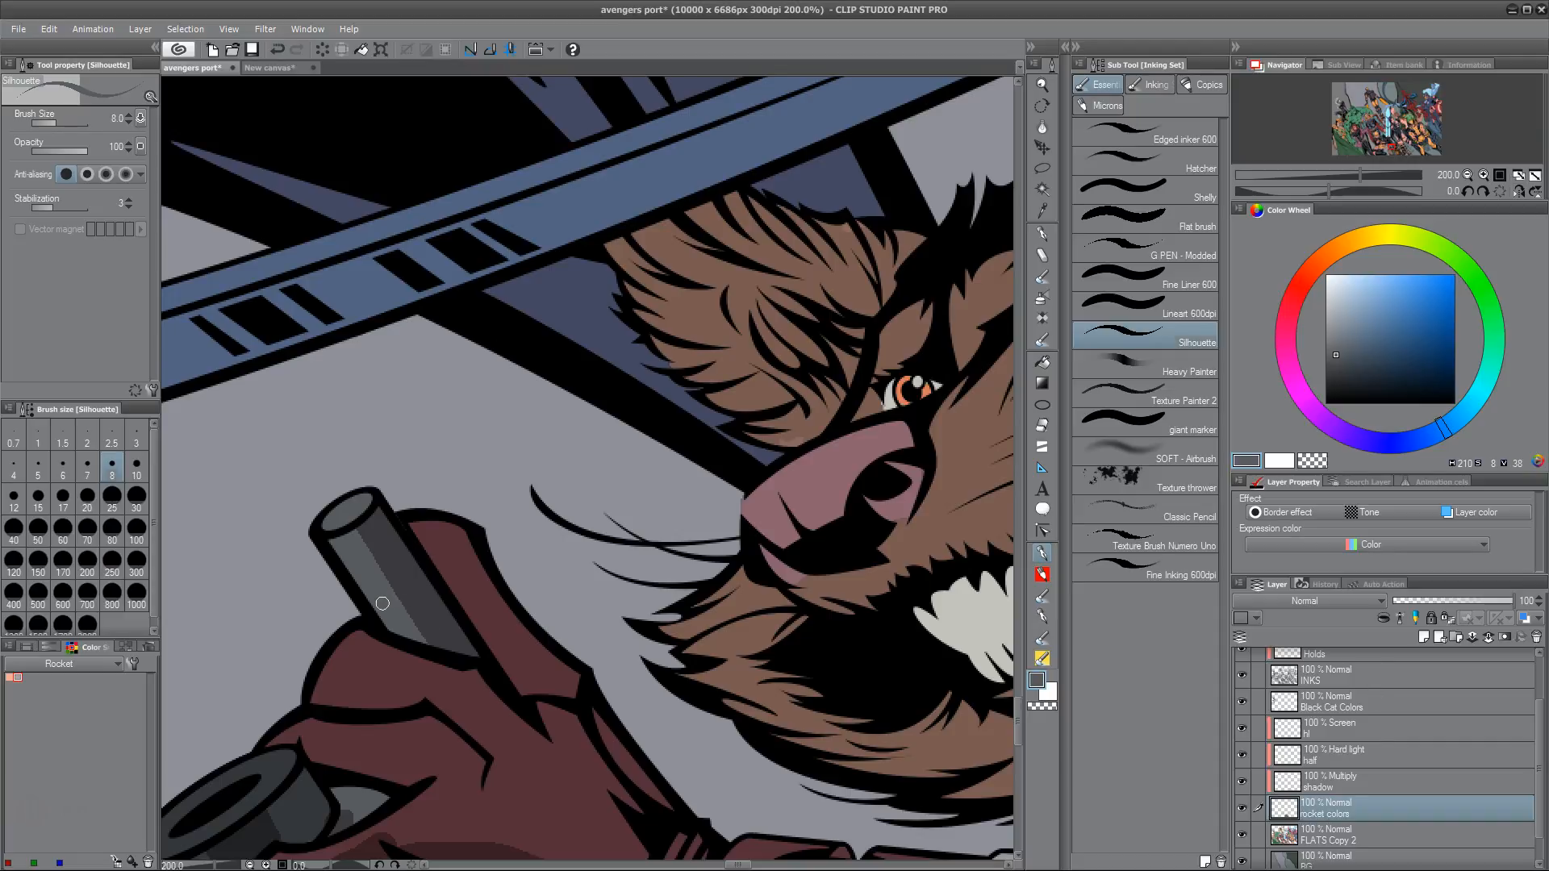
left_click(812, 413, "alt")
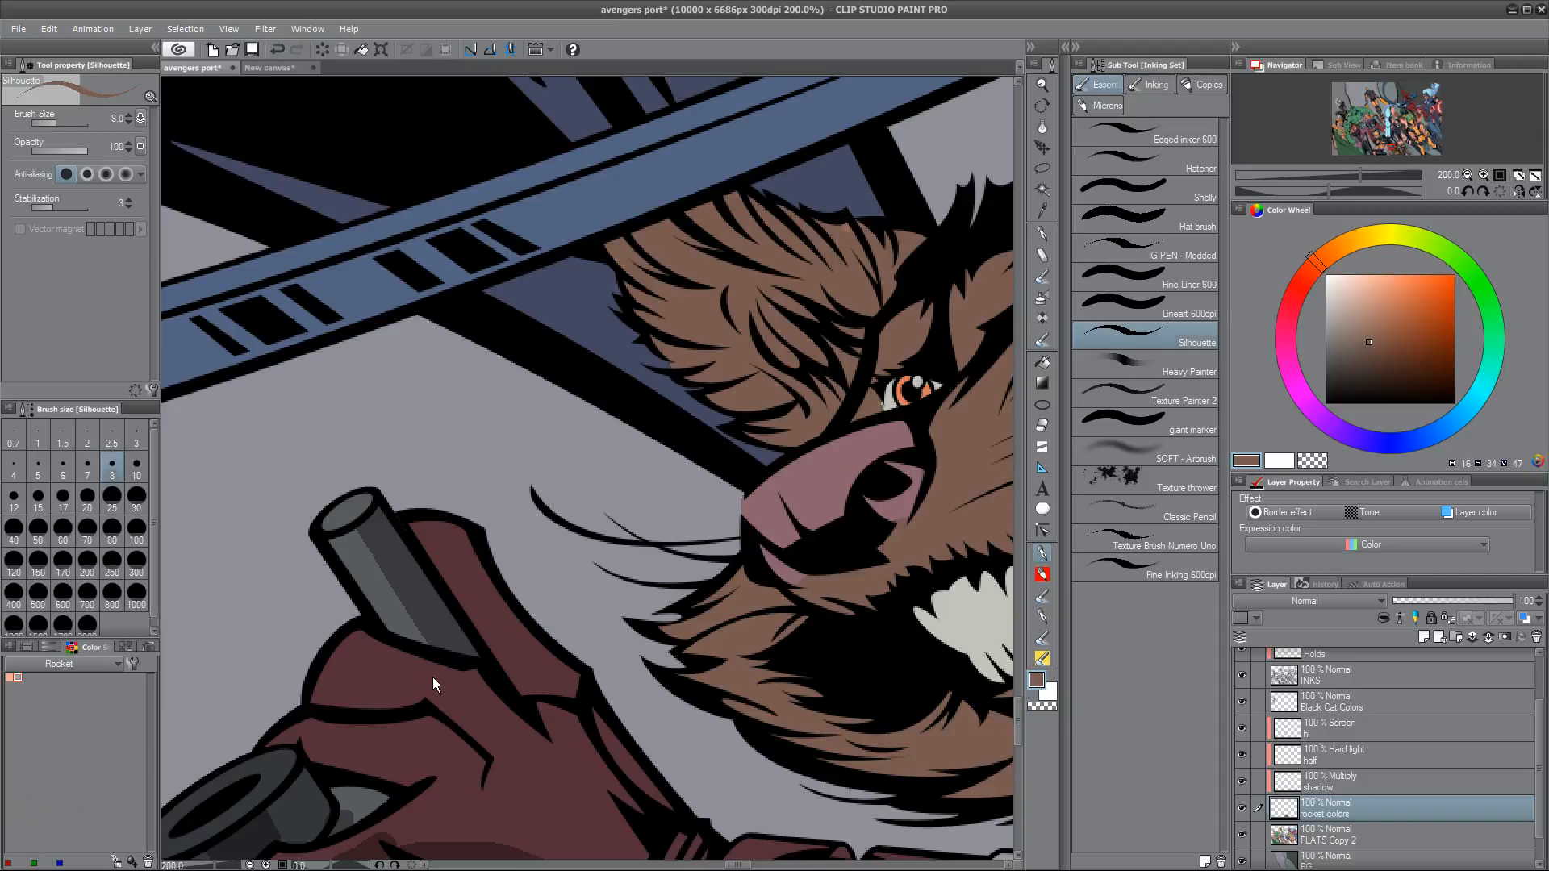
On the shadow layer, undo the last stroke and paint the round end of the handle with the light grey Rocket swatch
scroll(433, 676, "down", 5)
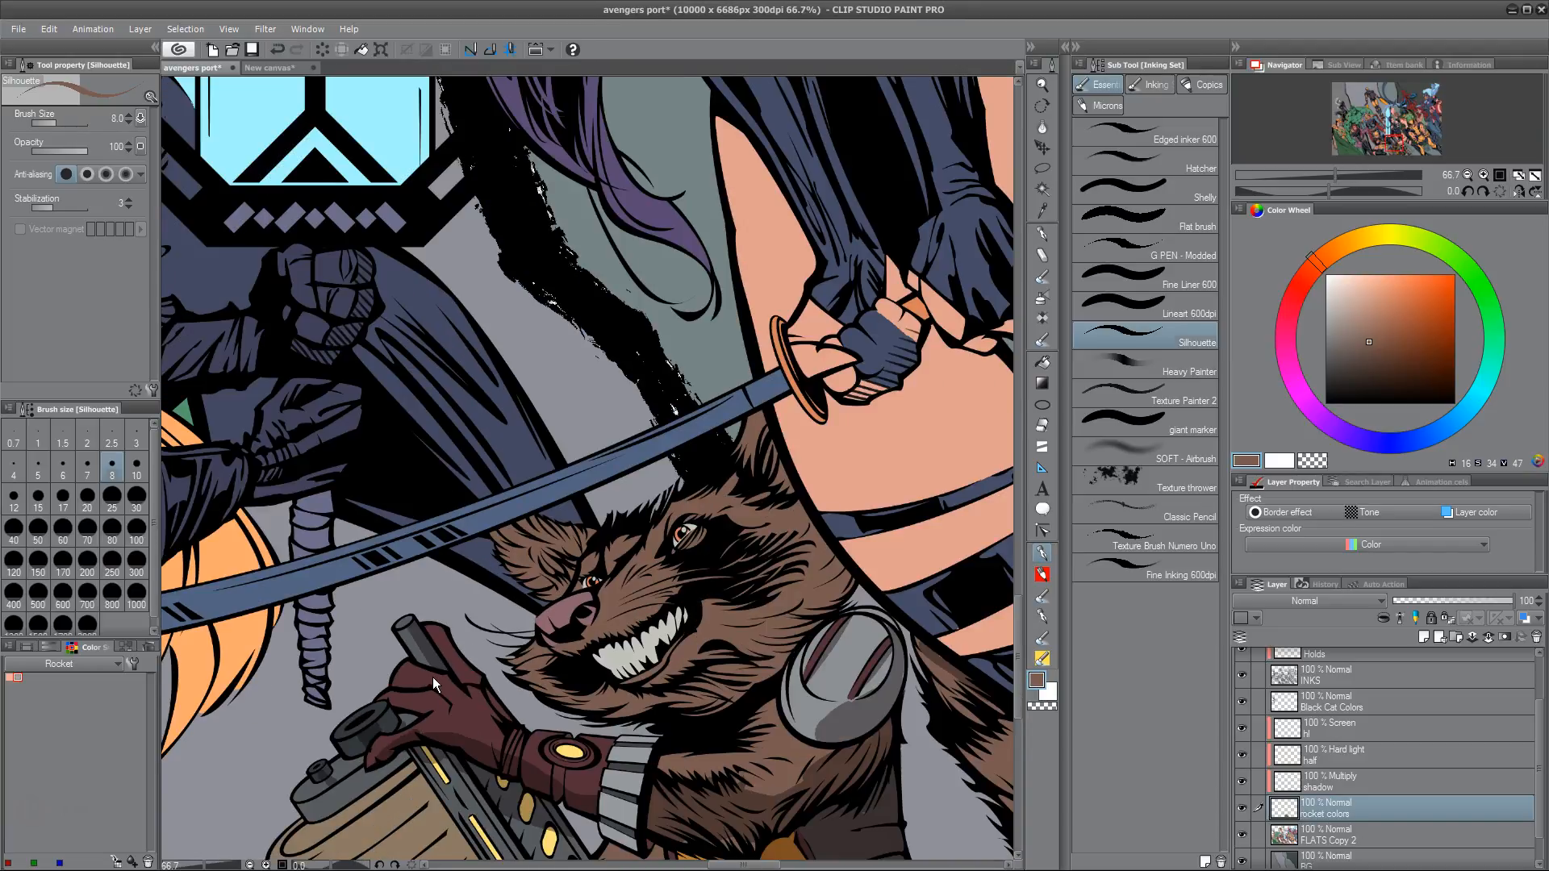
scroll(432, 676, "up", 2)
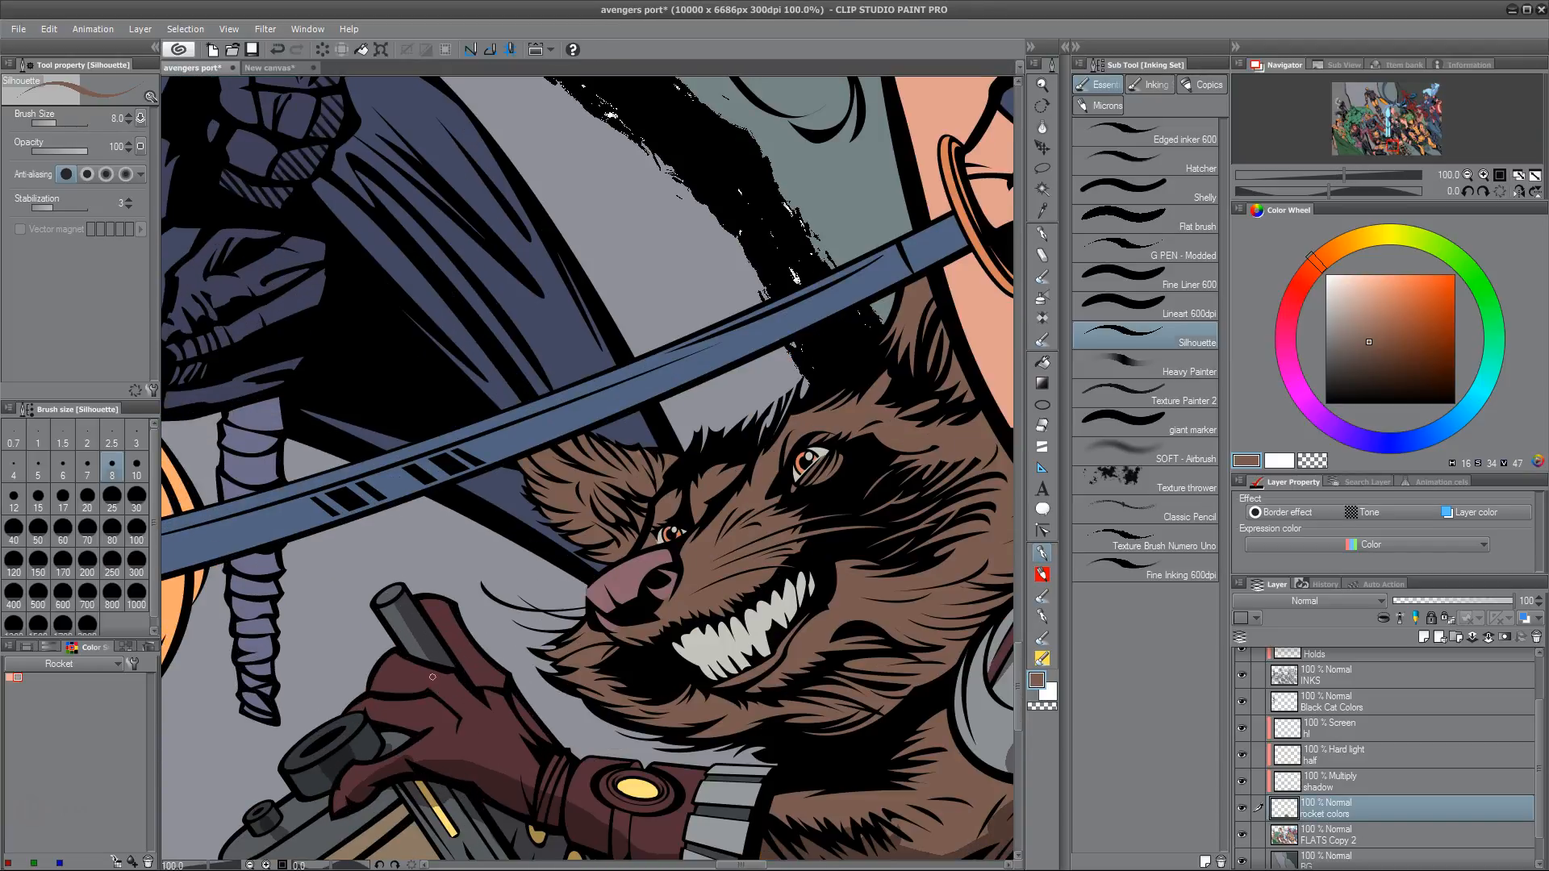
left_click(1362, 778)
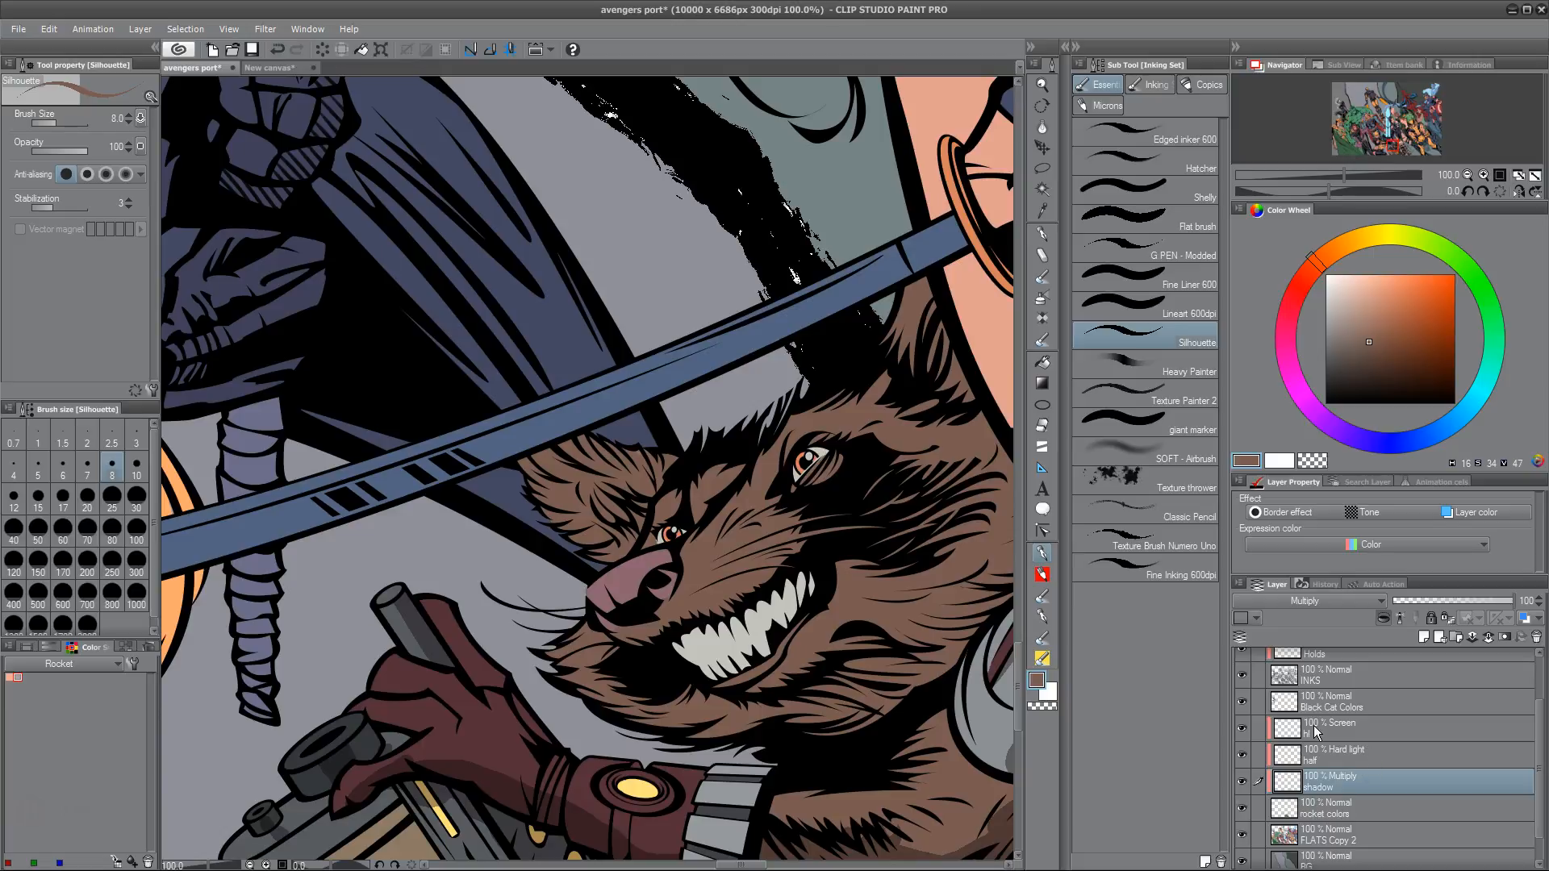
left_click_drag(764, 682, 752, 580)
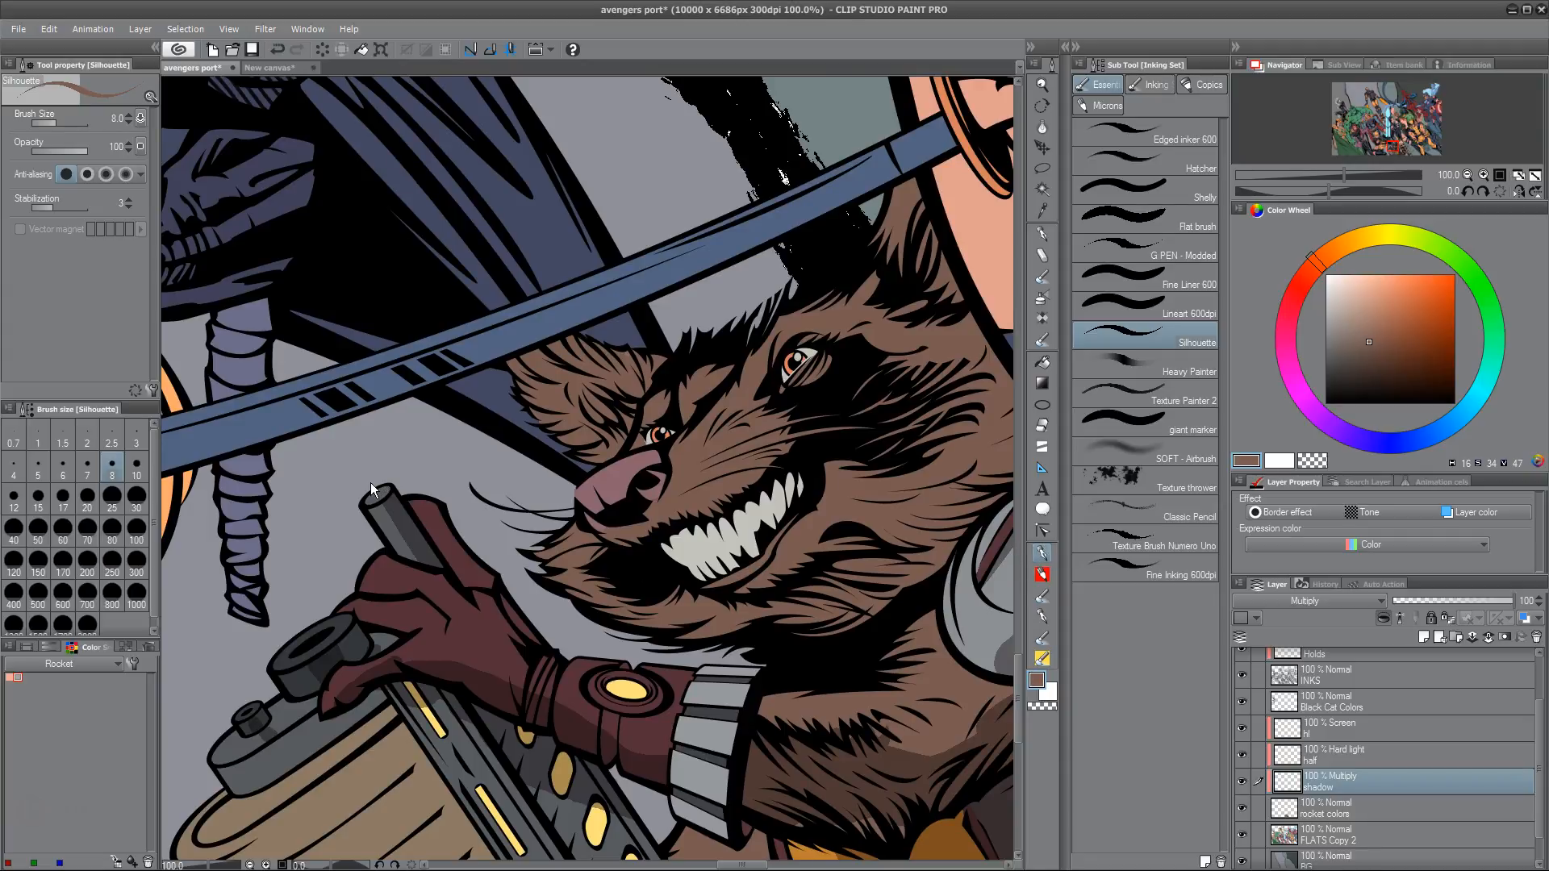
scroll(385, 490, "up", 4)
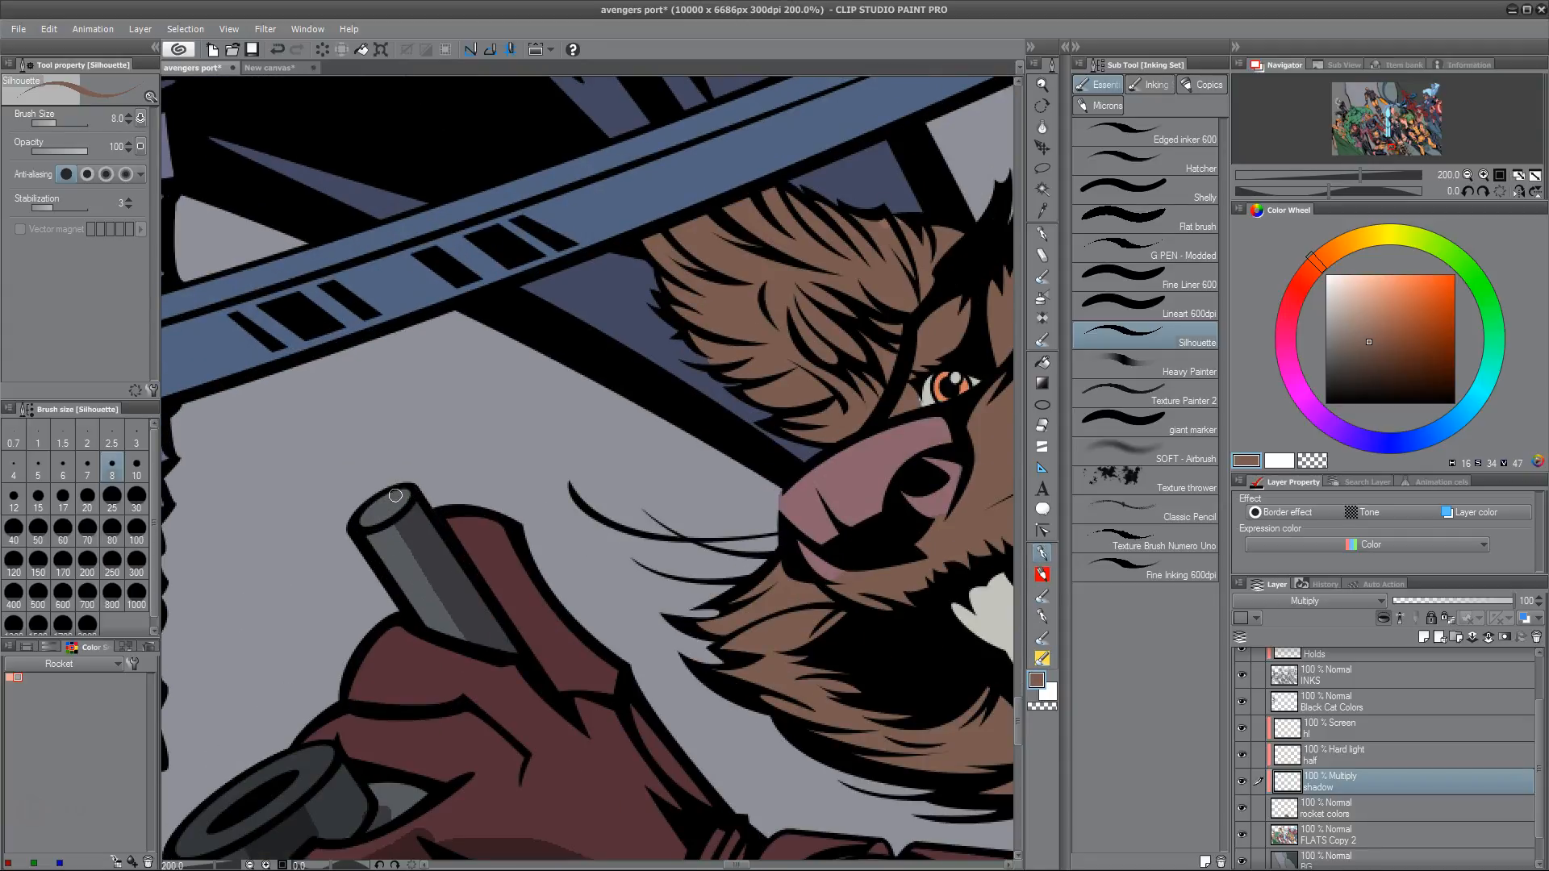
key("ctrl+z")
left_click(9, 677)
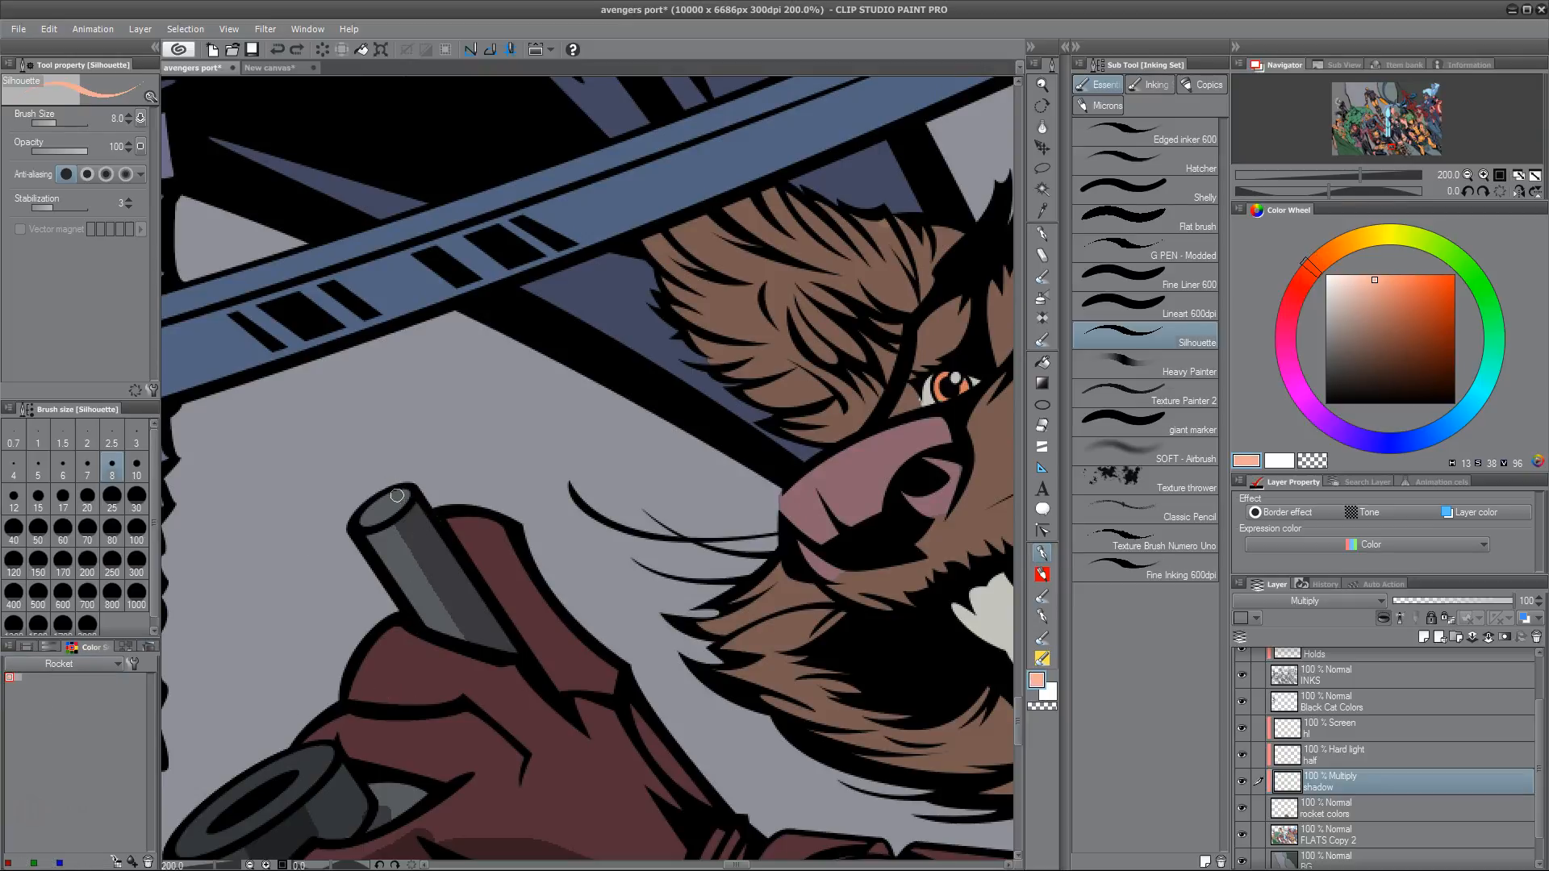
left_click(18, 677)
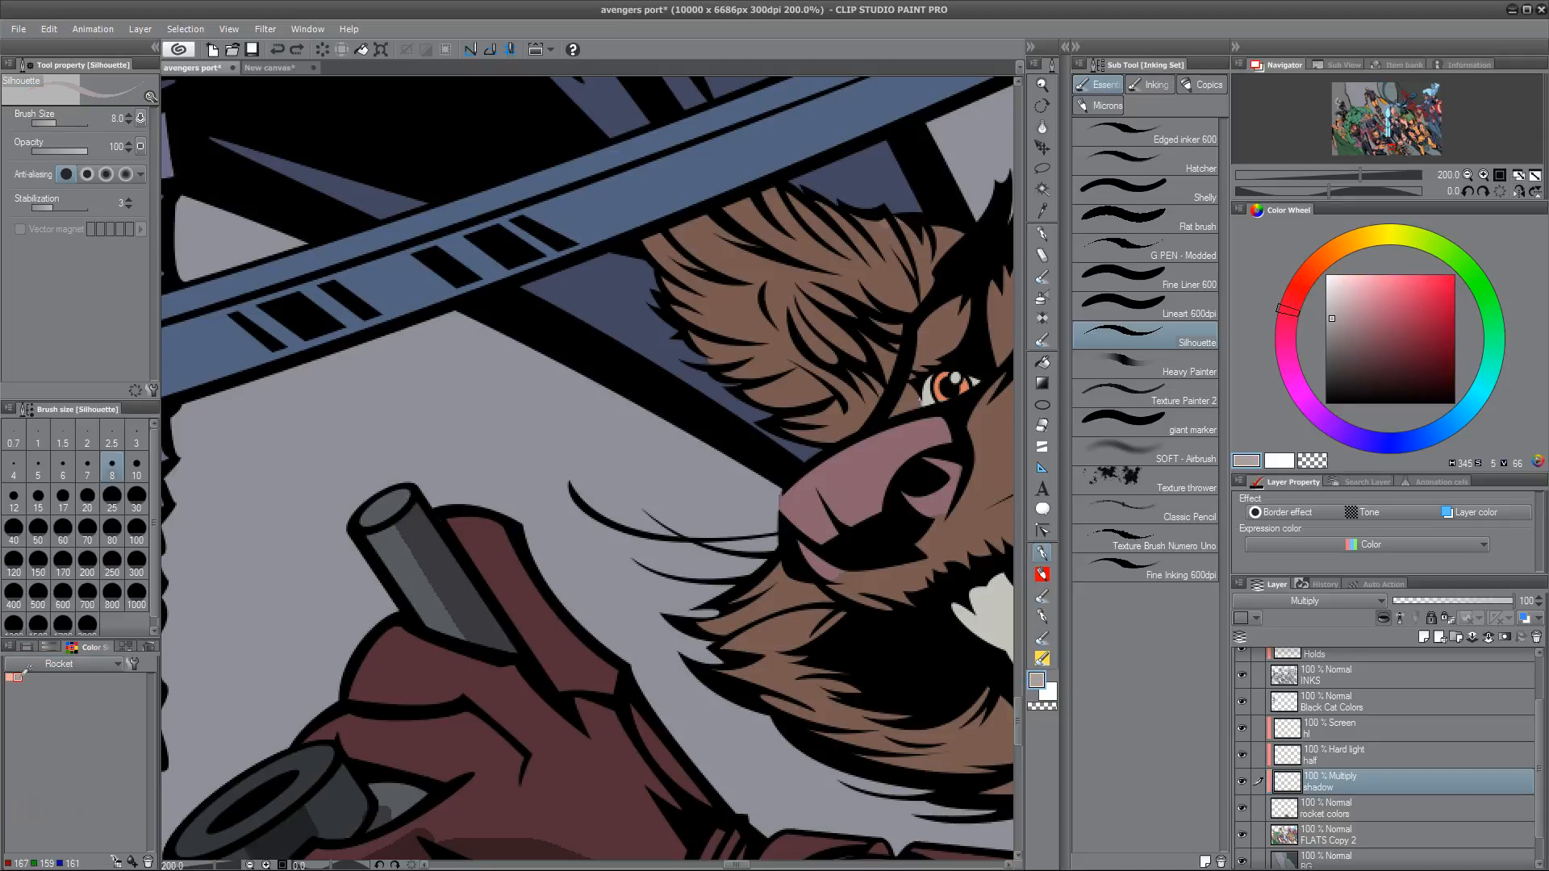
left_click(397, 494)
left_click_drag(406, 498, 399, 492)
Sample the glove's dark red shadow, and switch the drawing colour to the salmon swatch of the Rocket colour set
scroll(308, 689, "down", 2)
left_click_drag(571, 668, 625, 492)
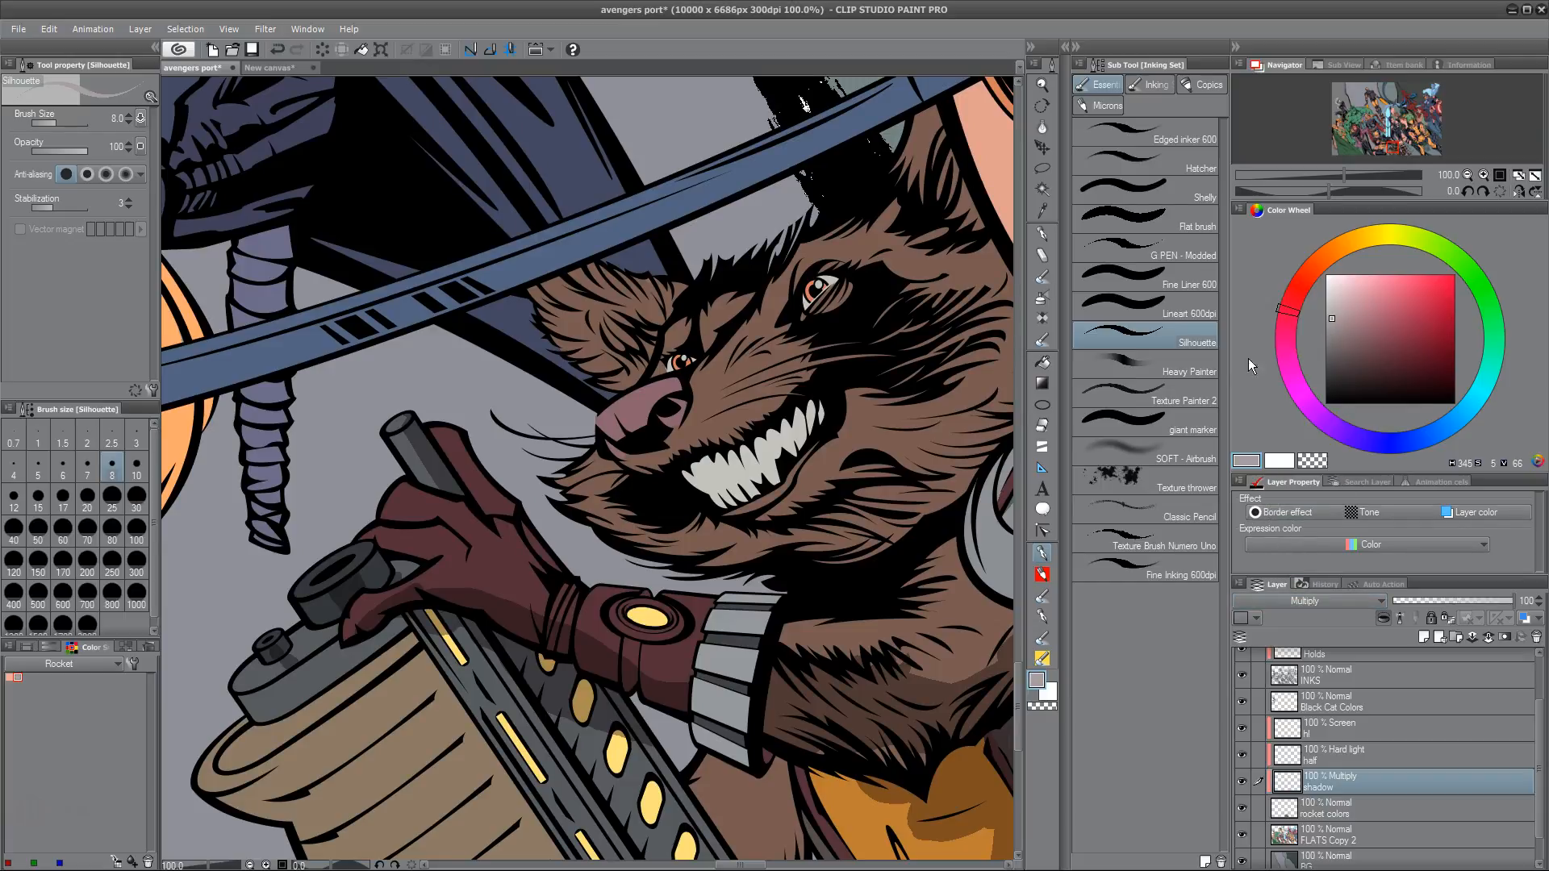
left_click(521, 616, "alt")
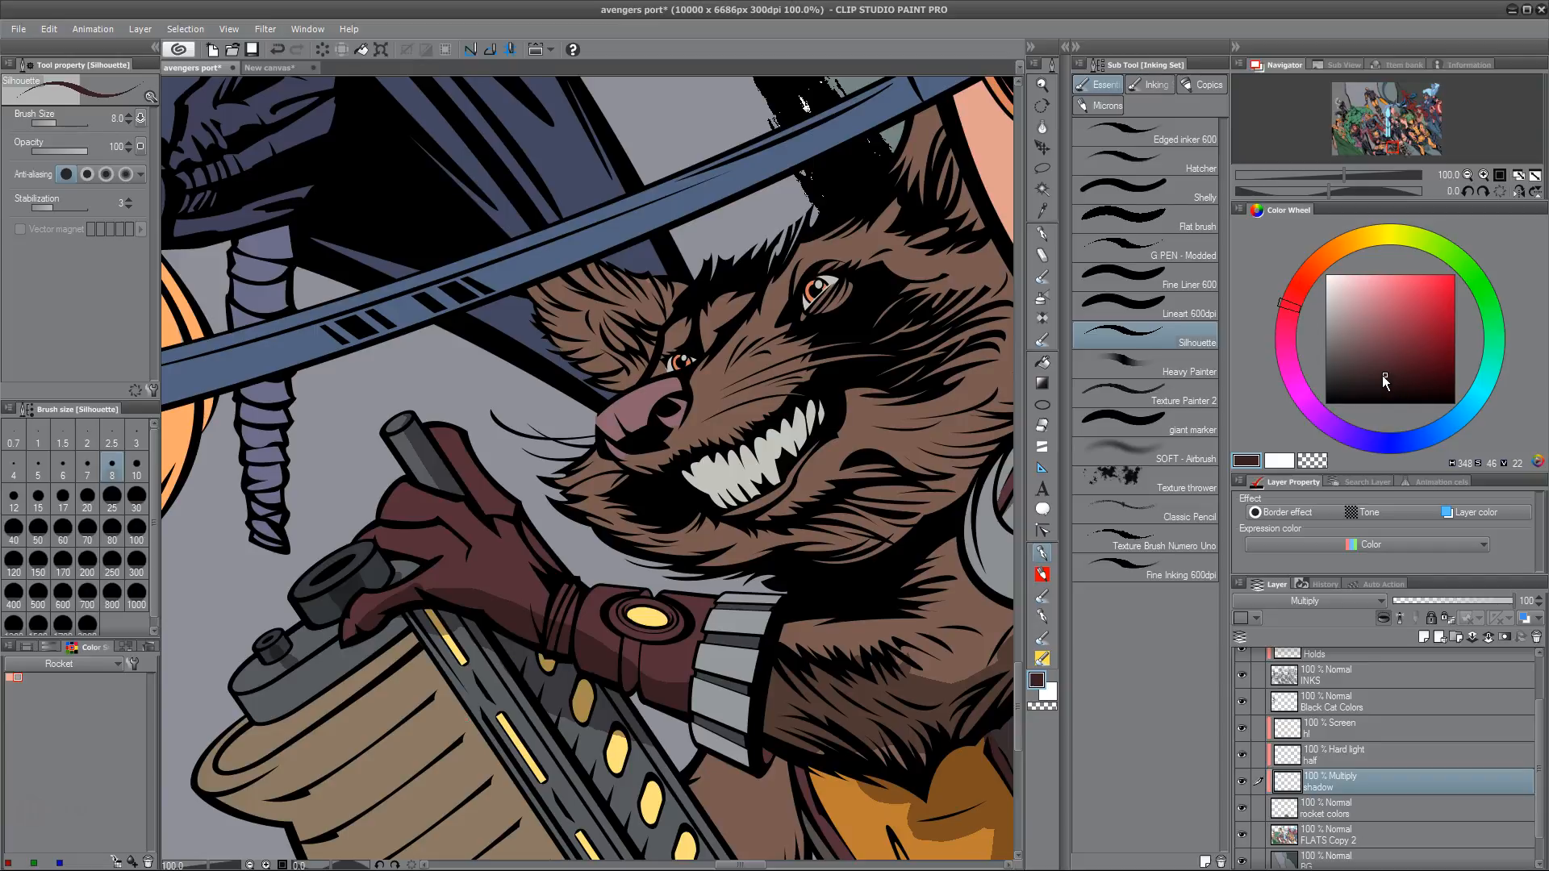
left_click(10, 677)
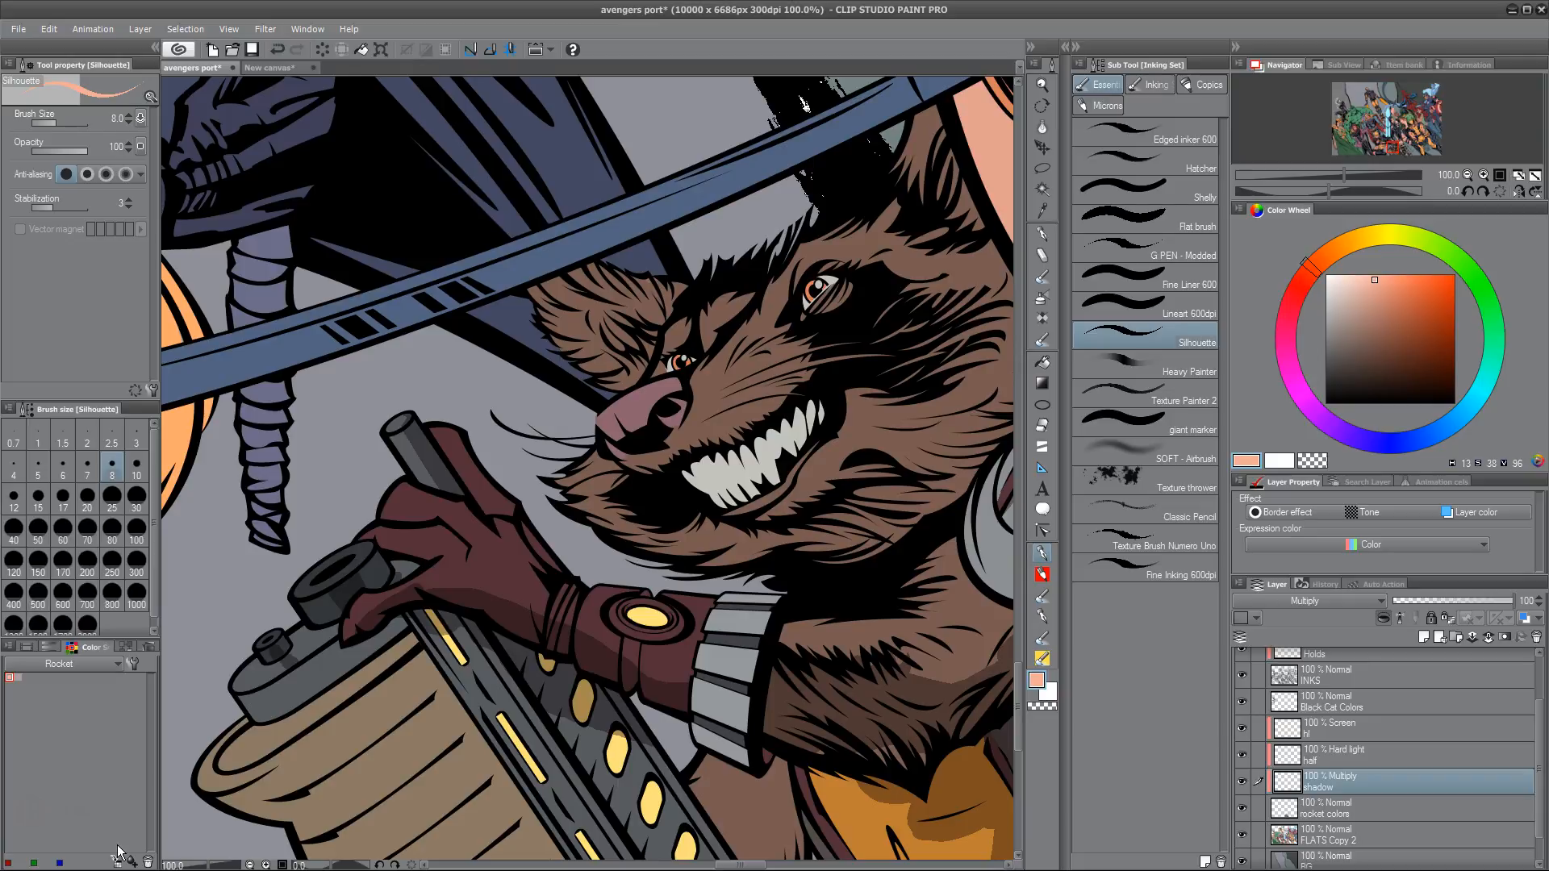
left_click_drag(769, 497, 708, 610)
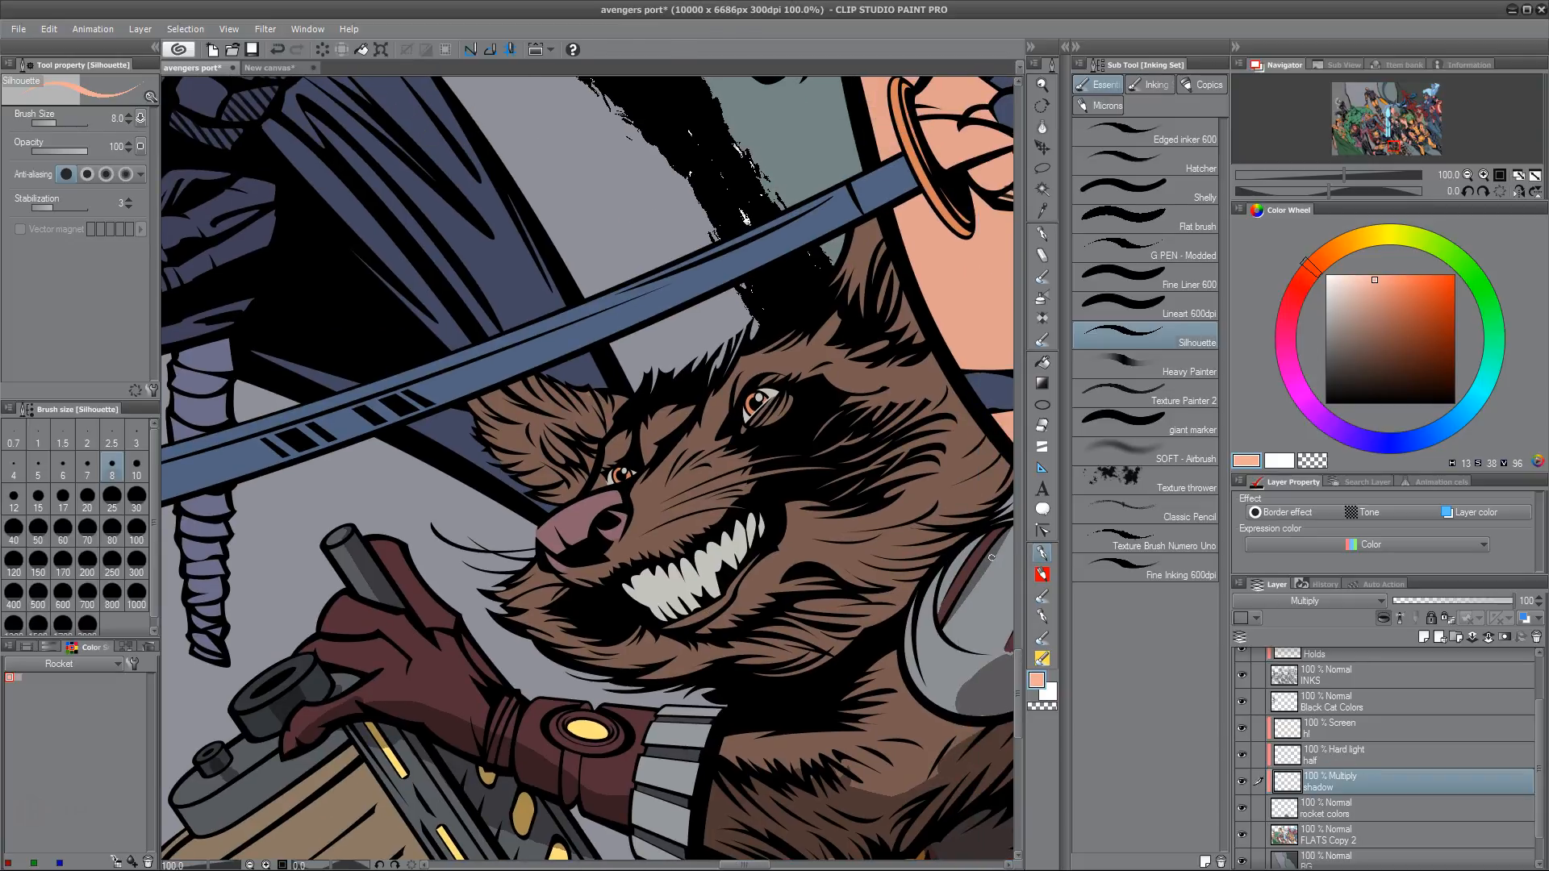
Examine the raccoon's face, shoulder armour and gloves up close and in relation to the surrounding figures
left_click_drag(617, 771, 589, 654)
left_click_drag(691, 676, 663, 692)
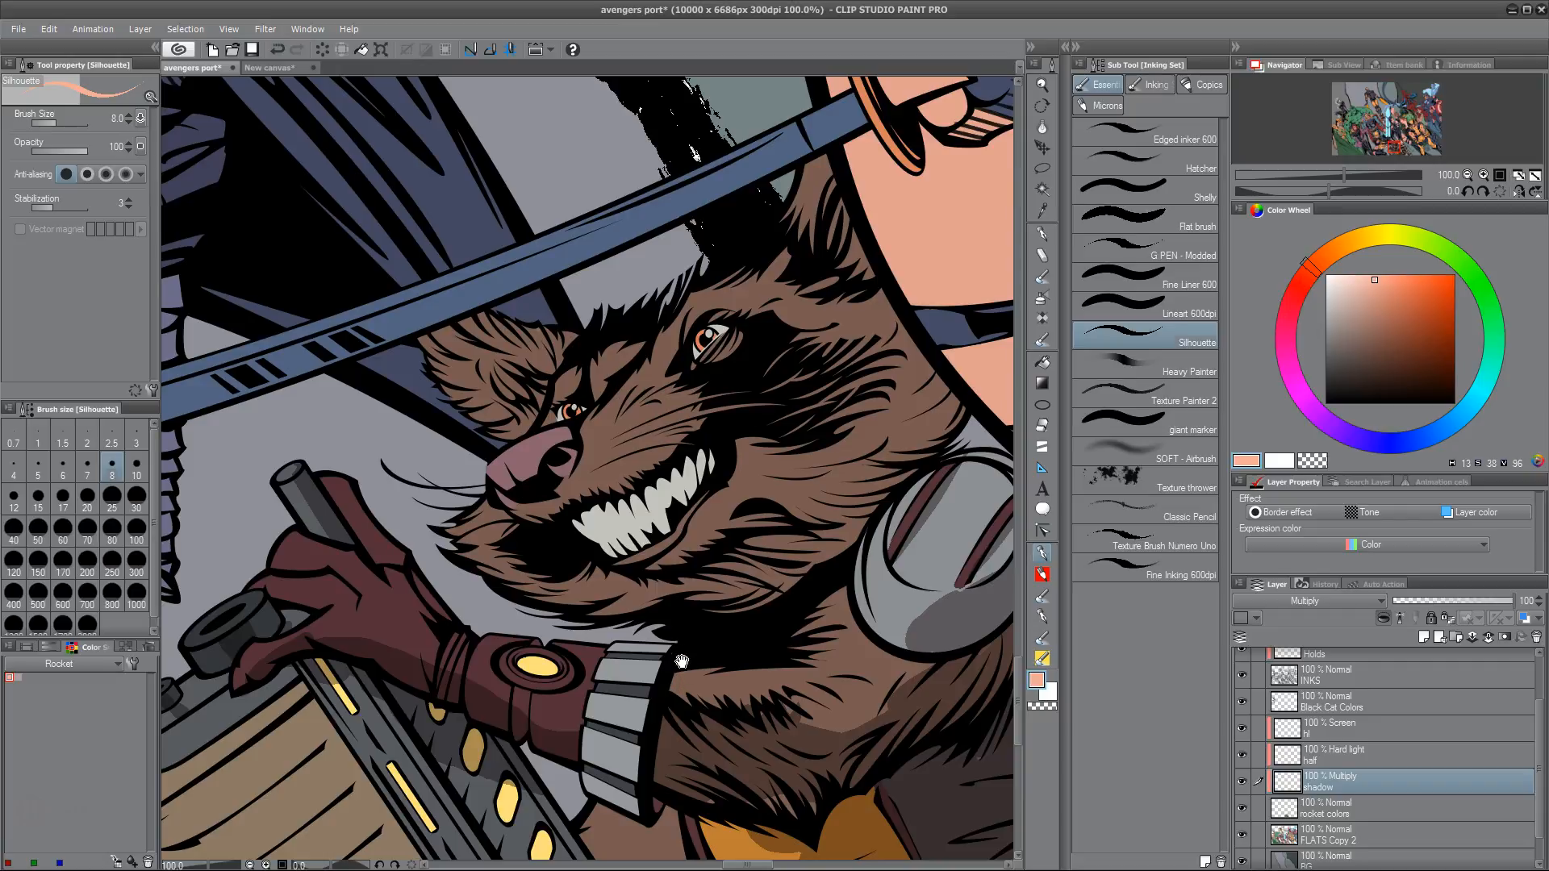
left_click_drag(667, 738, 635, 740)
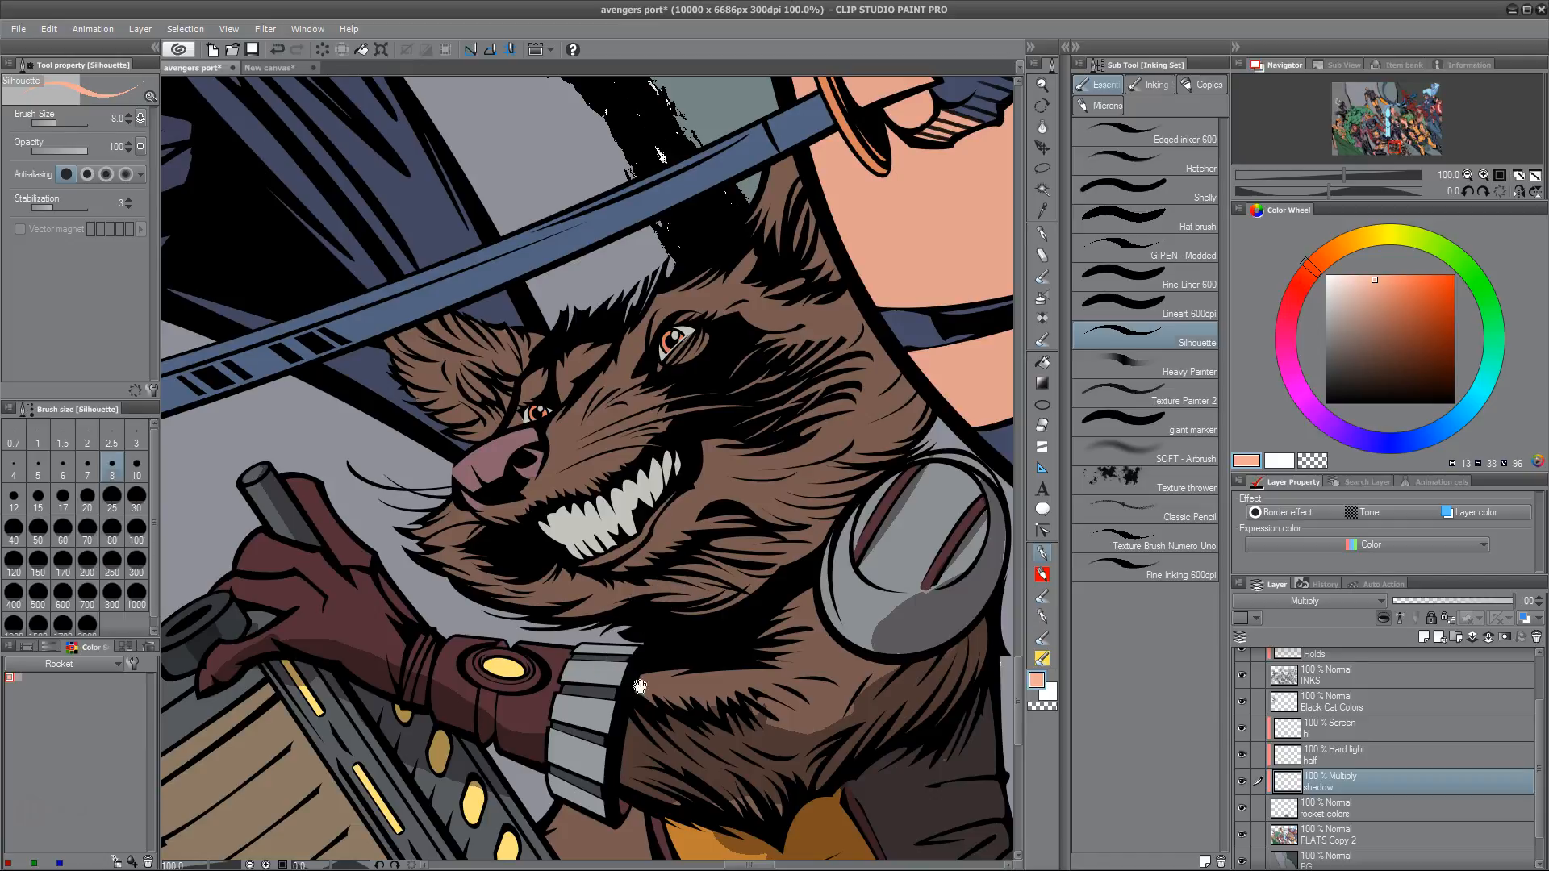
left_click_drag(761, 697, 700, 639)
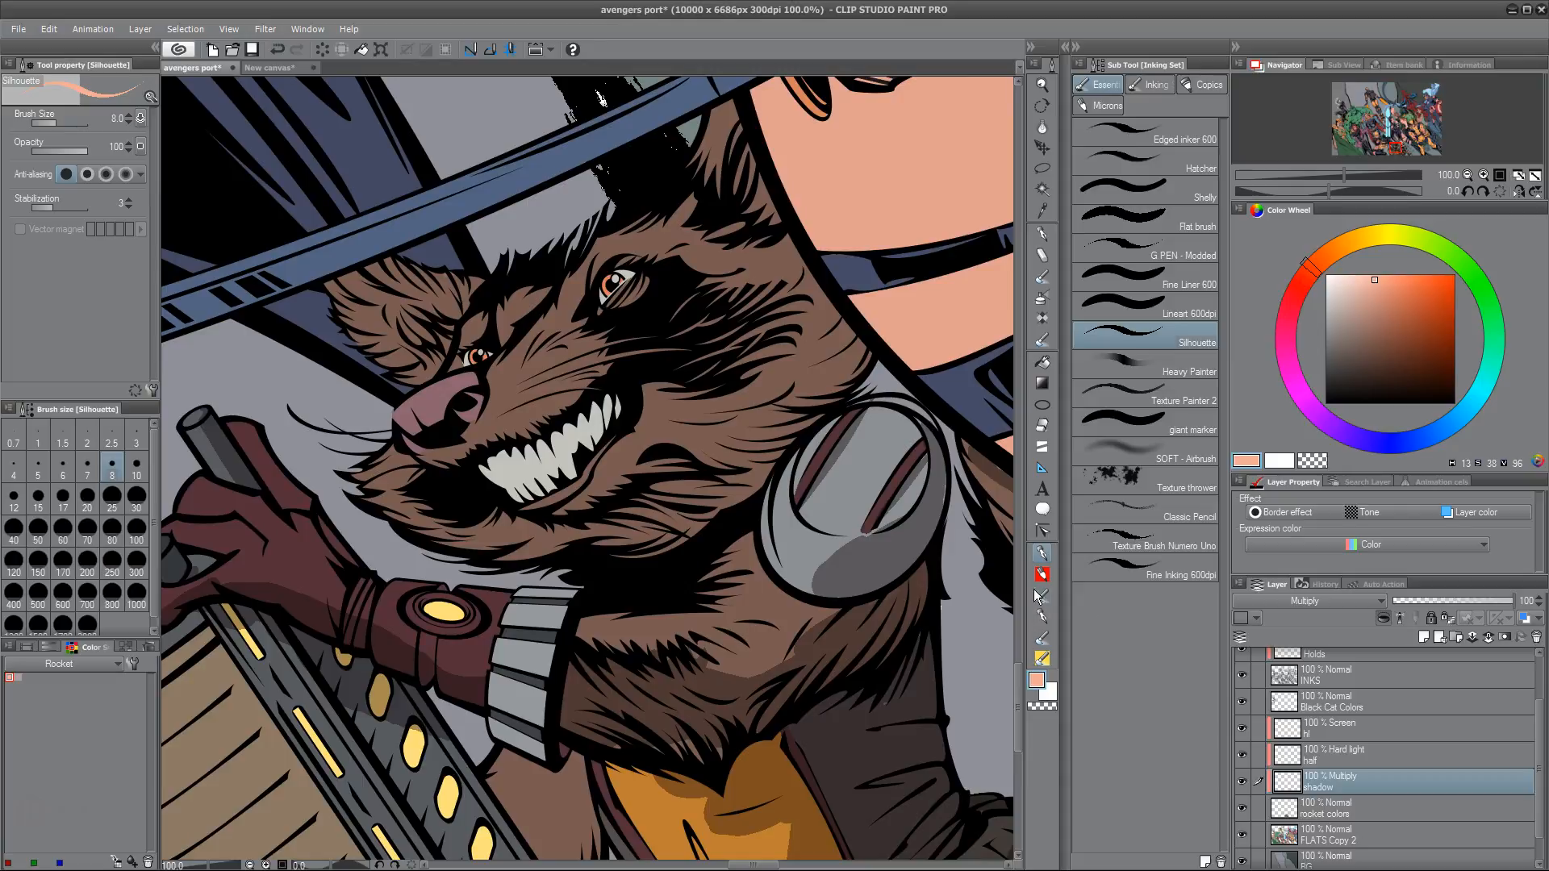
left_click(1049, 574)
left_click(1045, 555)
scroll(497, 707, "down", 5)
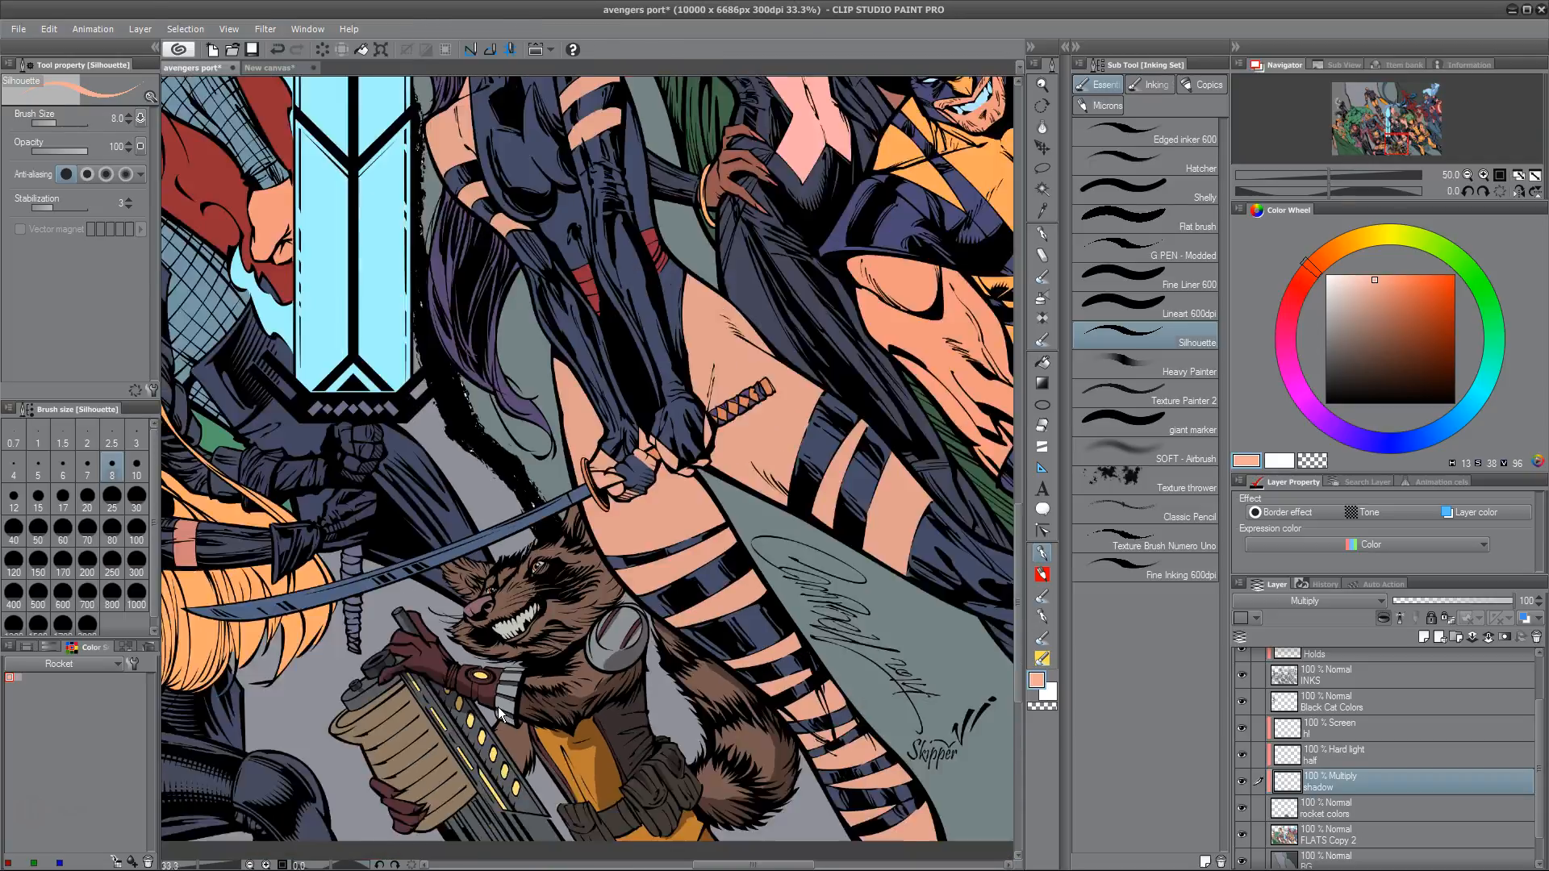
mouse_move(528, 560)
left_mouse_down()
mouse_move(565, 701)
mouse_move(578, 521)
mouse_move(584, 645)
left_mouse_up()
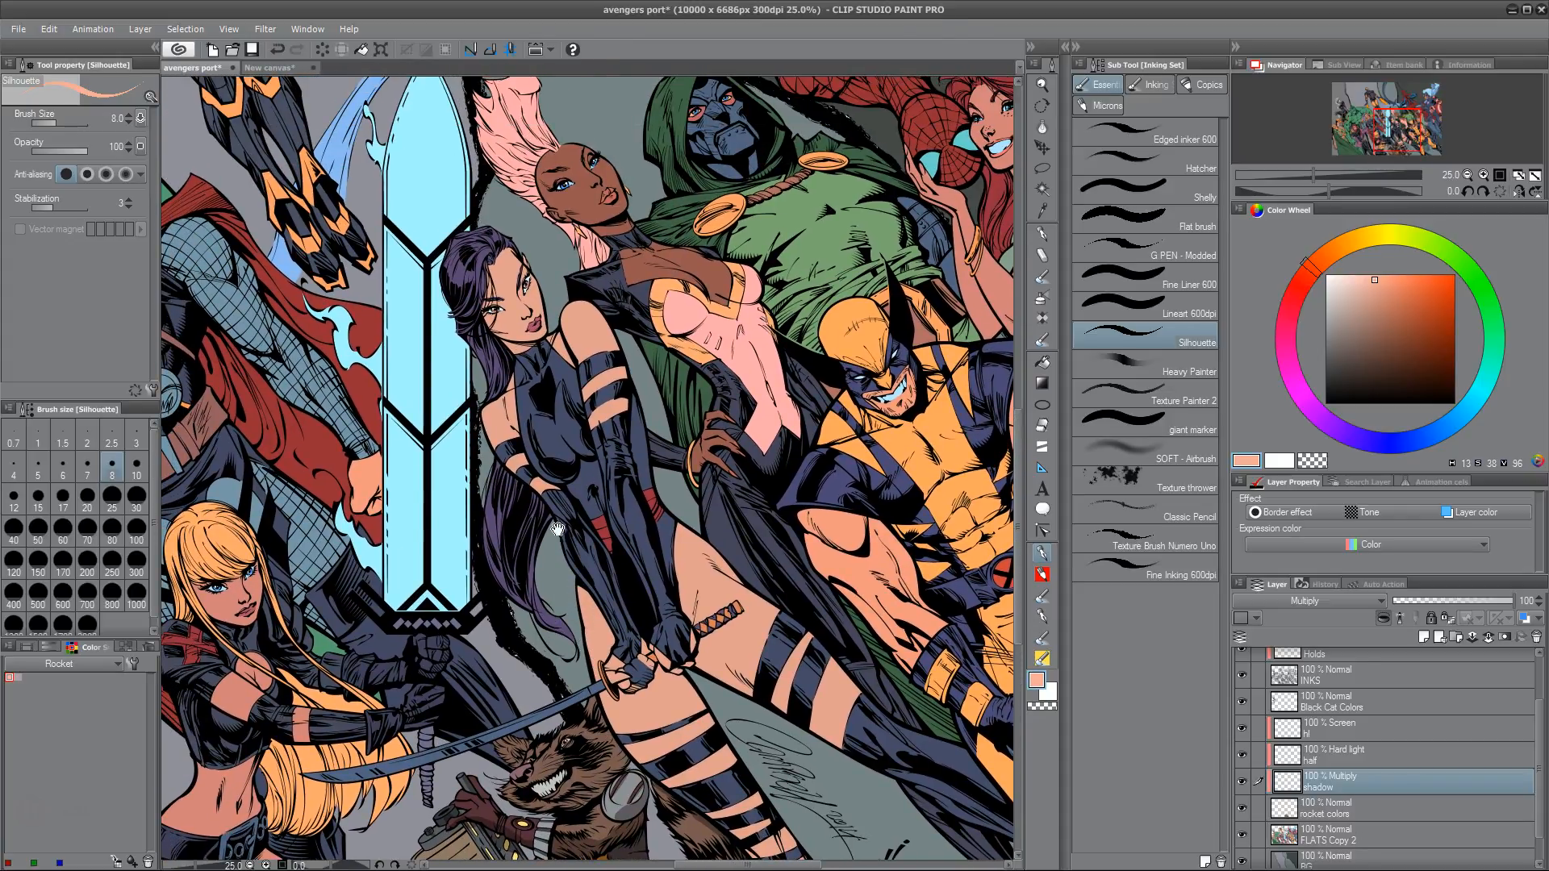
left_click_drag(549, 614, 628, 436)
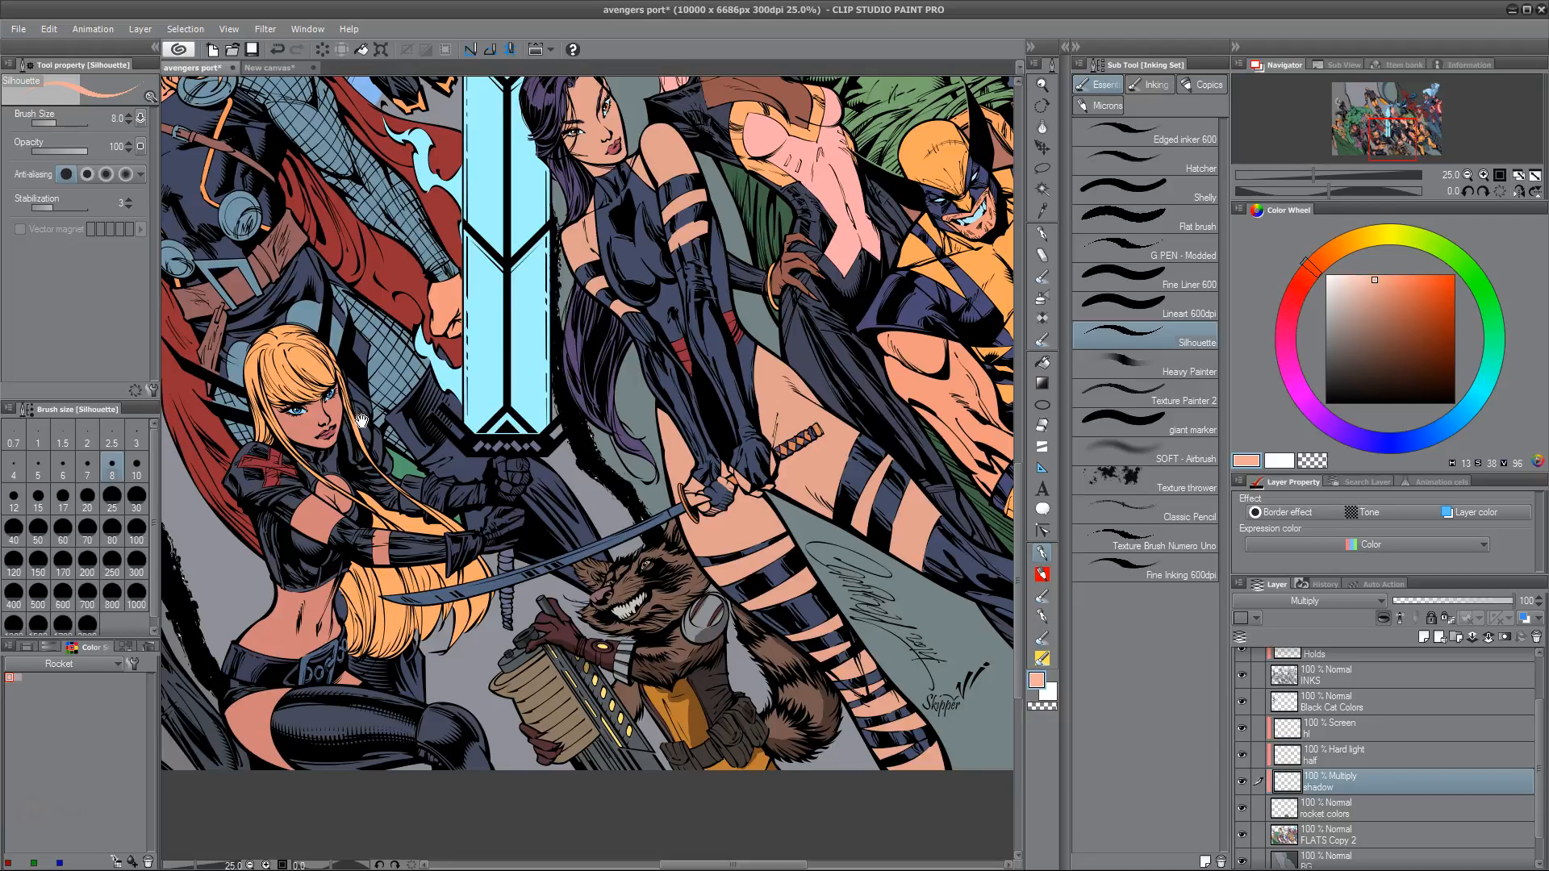
left_click_drag(637, 583, 589, 349)
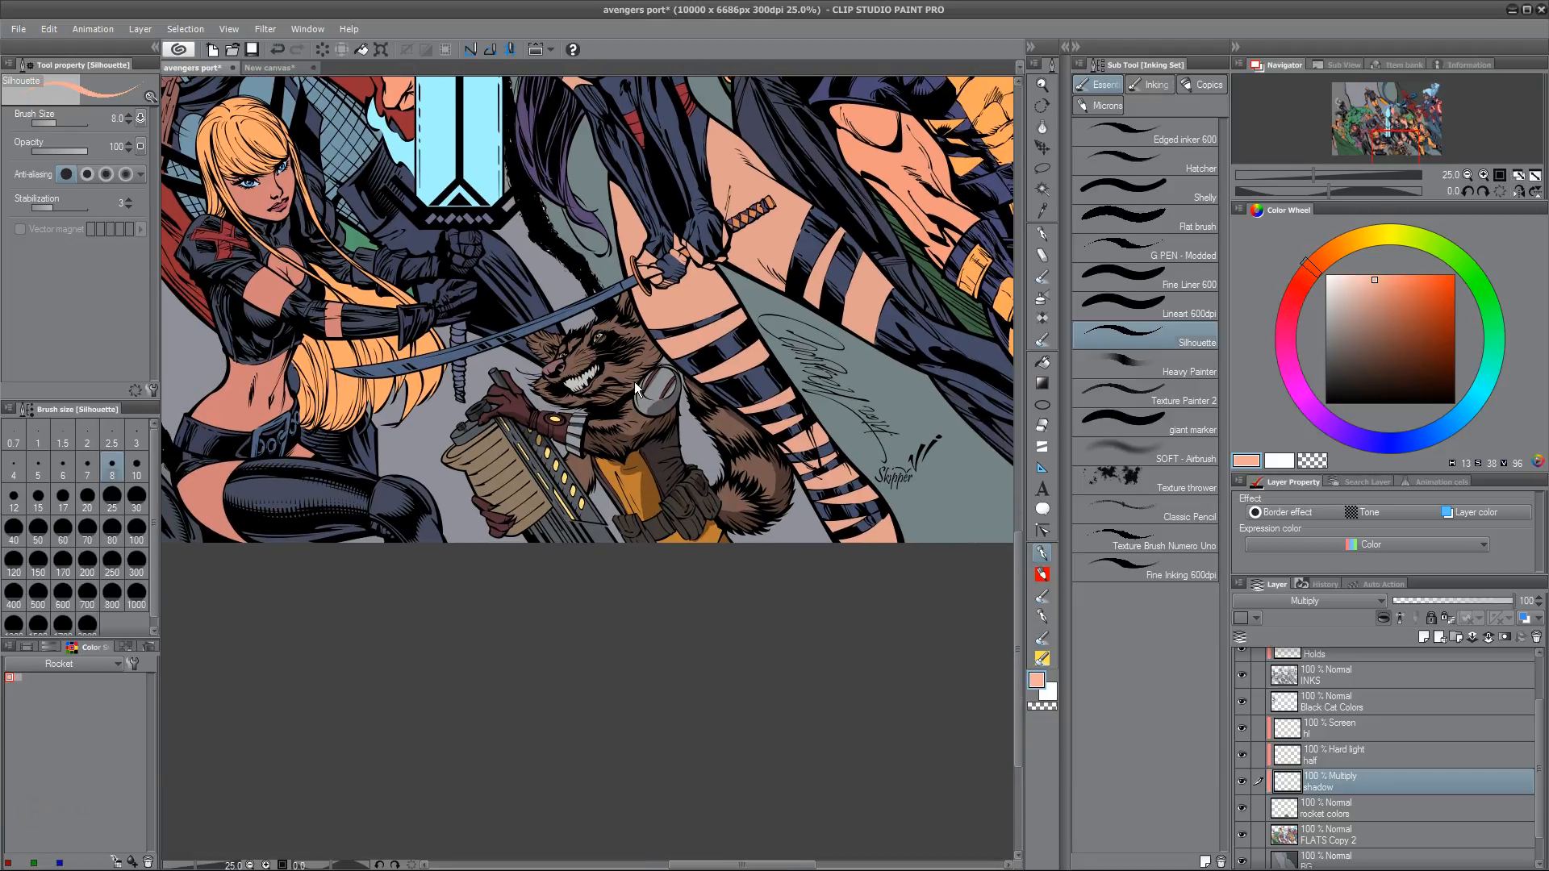
scroll(634, 380, "up", 3)
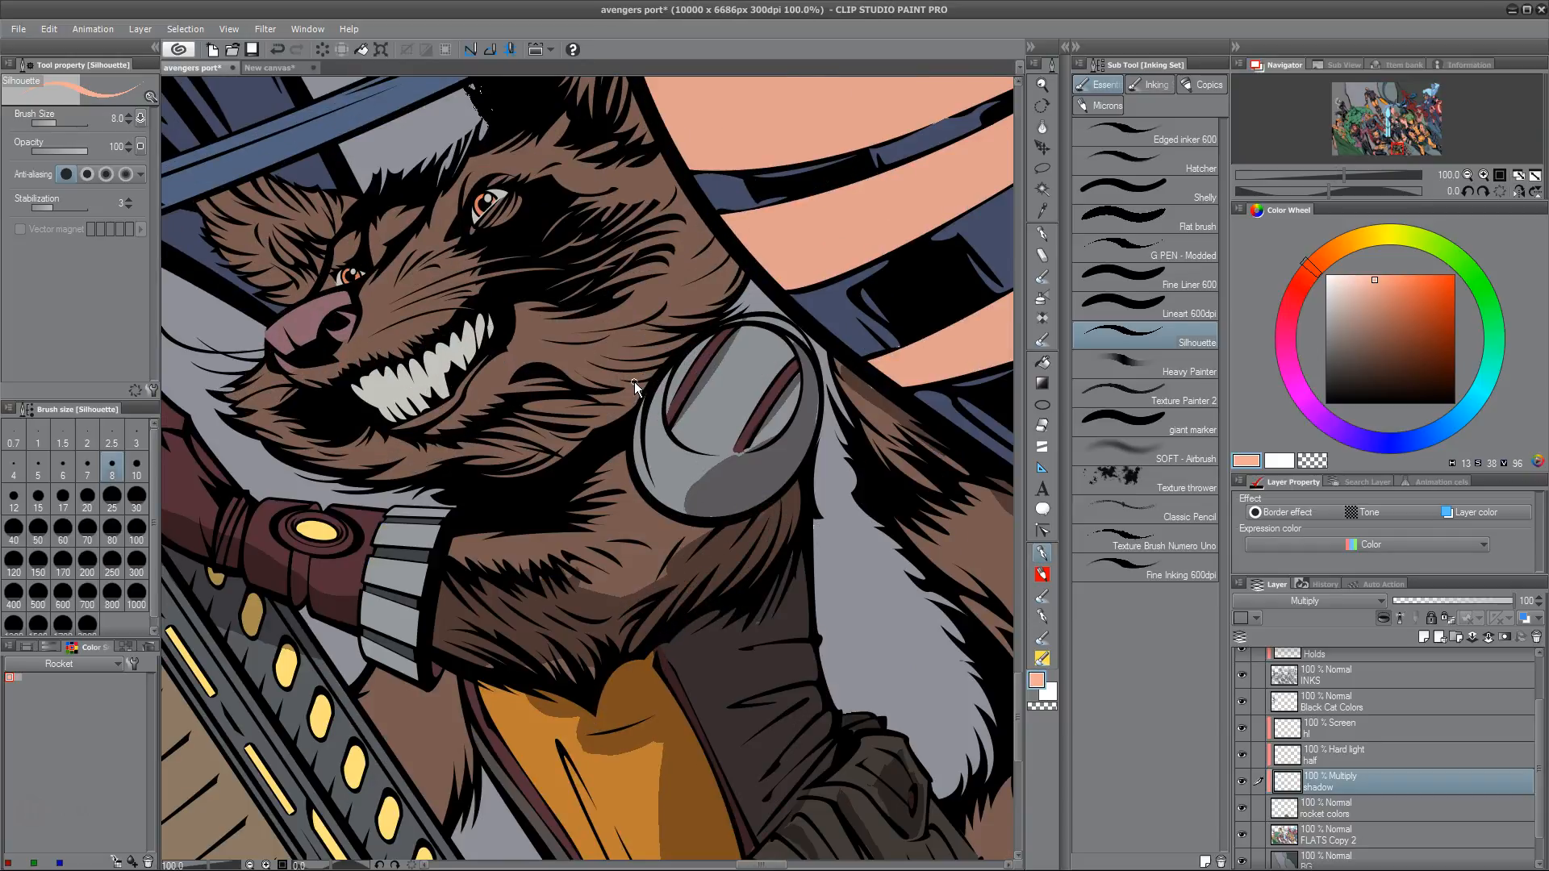
left_click_drag(613, 232, 646, 482)
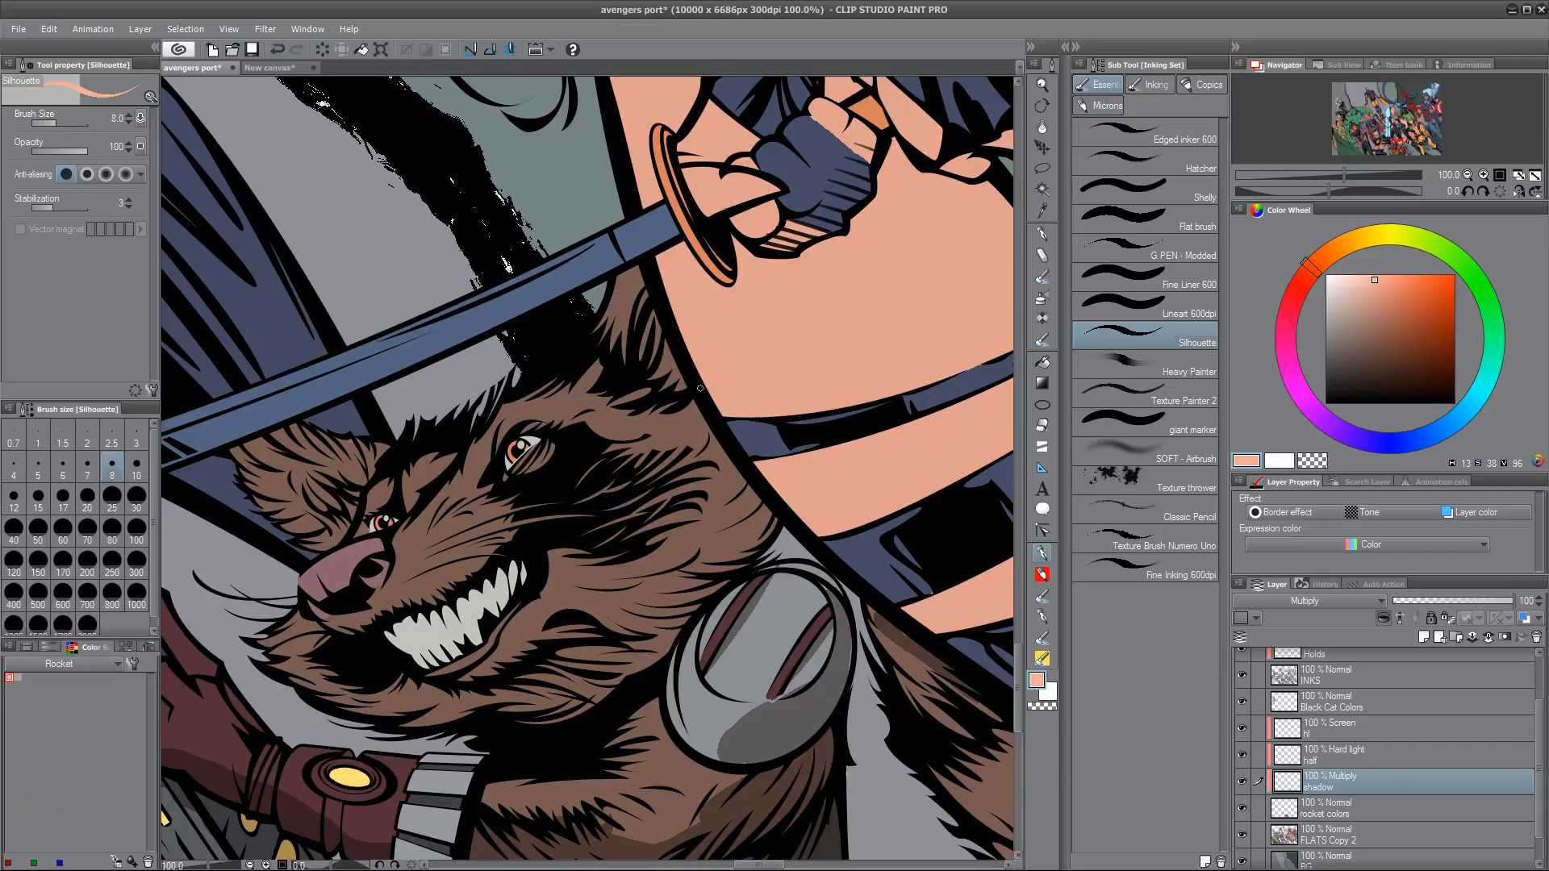
scroll(700, 389, "down", 2)
scroll(700, 388, "up", 1)
scroll(700, 389, "down", 1)
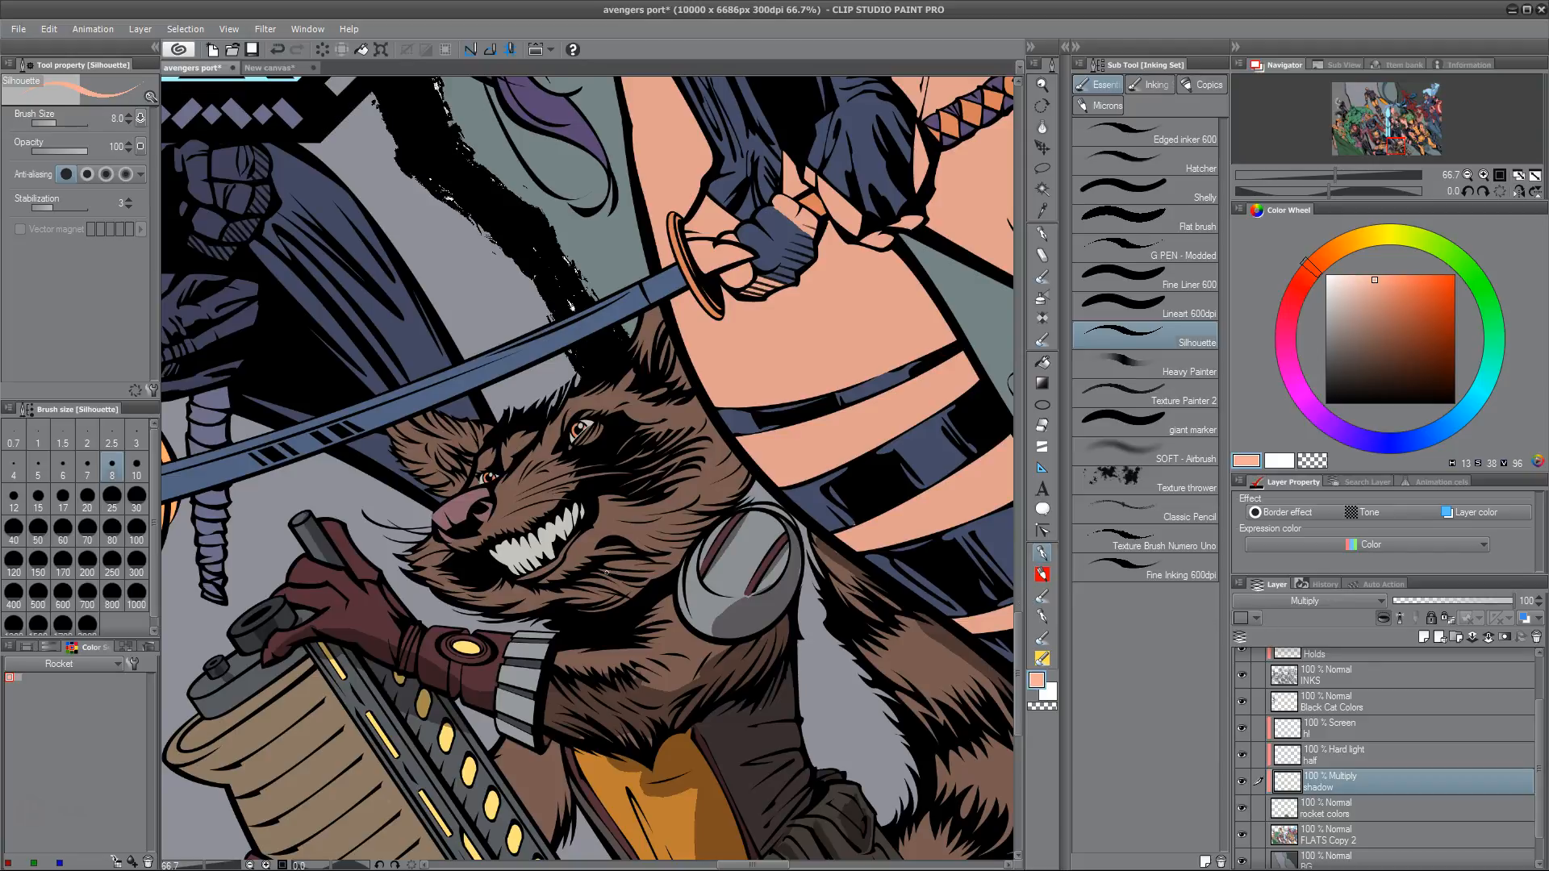
Lasso the shaded fur areas on the raccoon's jaw, cheek, brow, muzzle and ears as one combined selection
key("m")
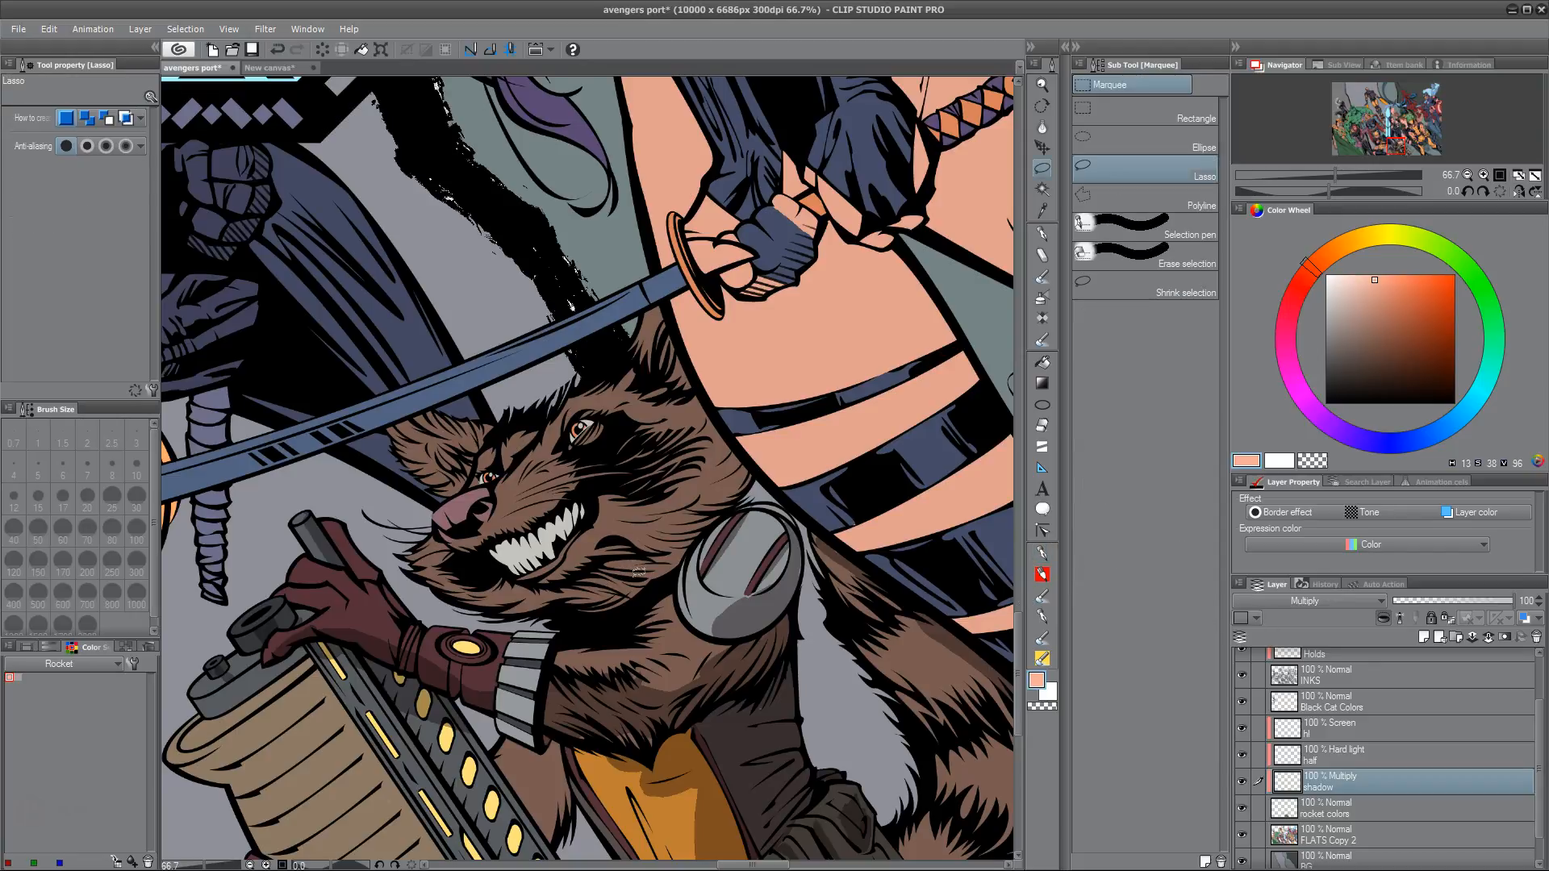
mouse_move(568, 557)
left_mouse_down()
mouse_move(539, 578)
mouse_move(564, 555)
mouse_move(682, 552)
mouse_move(666, 575)
left_mouse_up()
left_click_drag(545, 586, 546, 585)
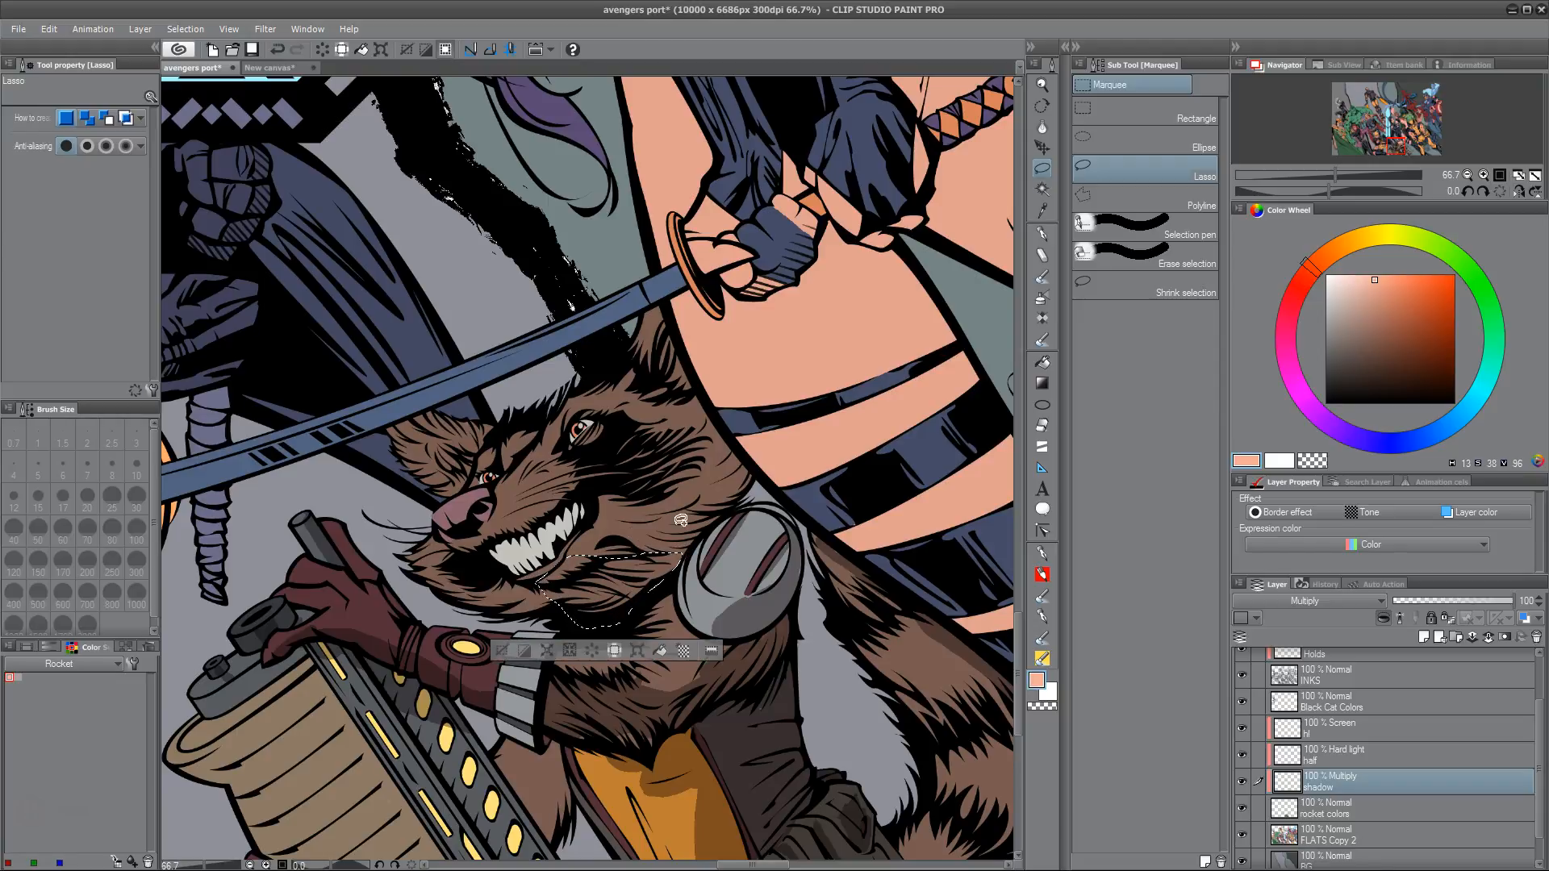
mouse_move(606, 495)
left_mouse_down()
mouse_move(747, 457)
mouse_move(754, 476)
mouse_move(705, 498)
left_mouse_up()
left_click_drag(593, 510, 592, 511)
left_click_drag(650, 430, 708, 405)
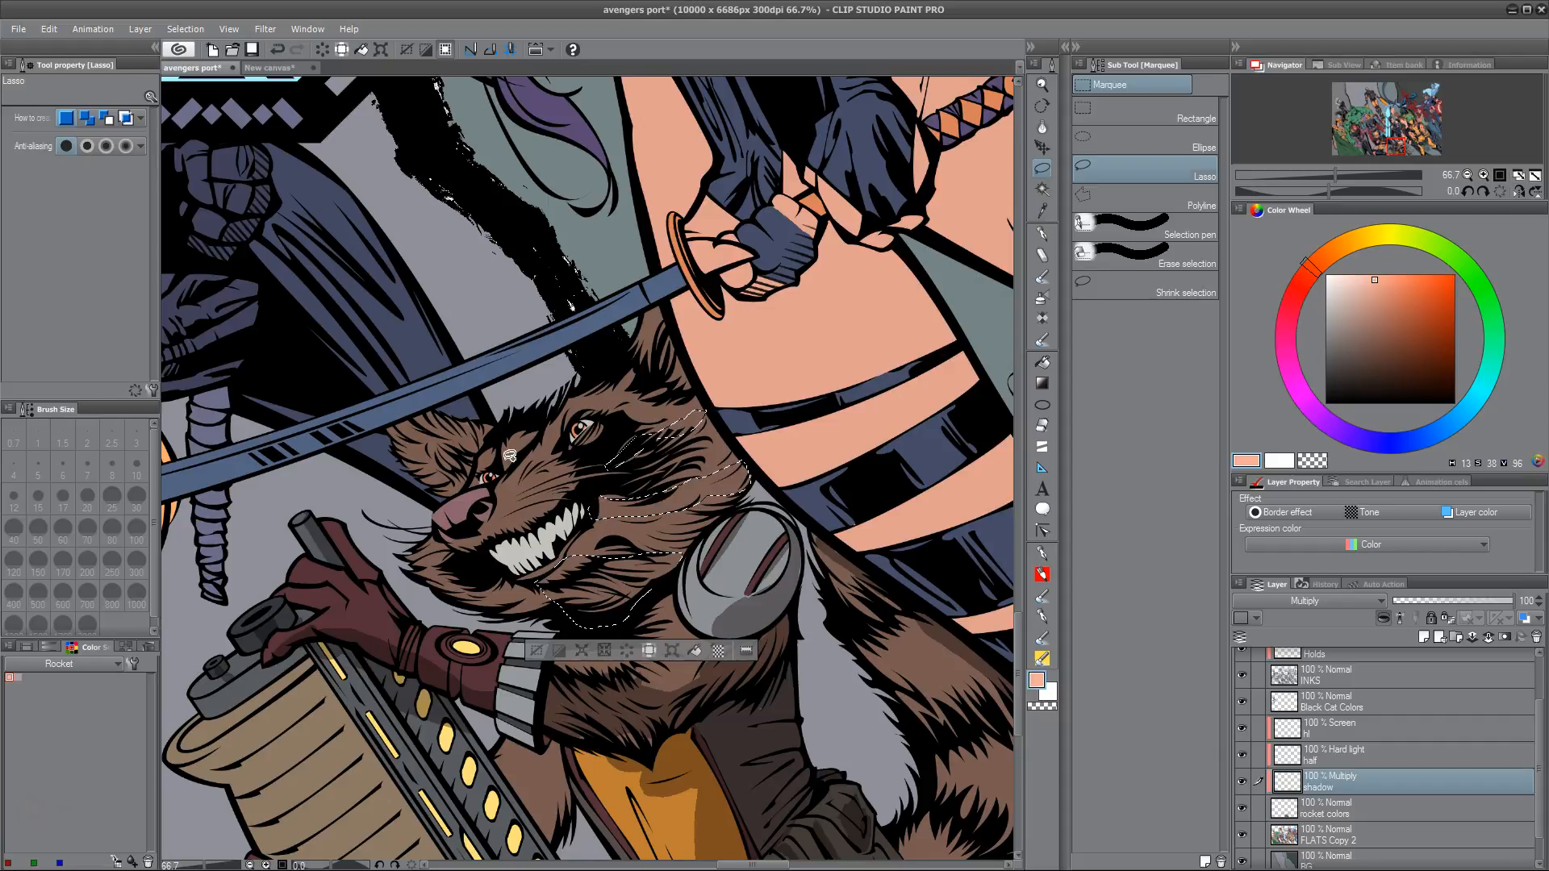
mouse_move(527, 428)
left_mouse_down()
mouse_move(542, 428)
mouse_move(505, 475)
left_mouse_up()
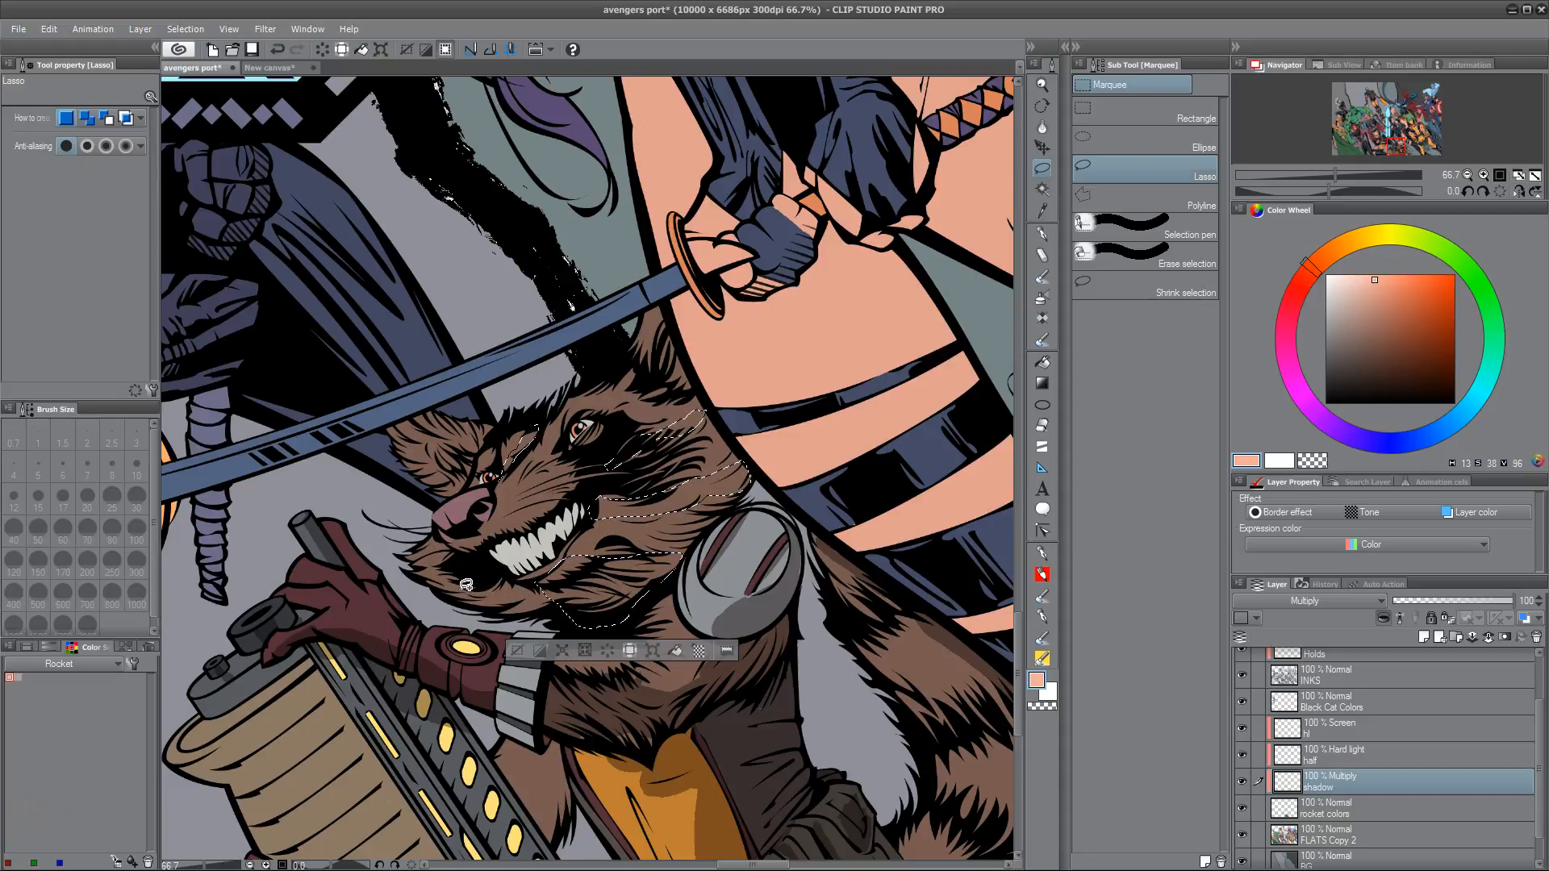
left_click_drag(457, 583, 472, 576)
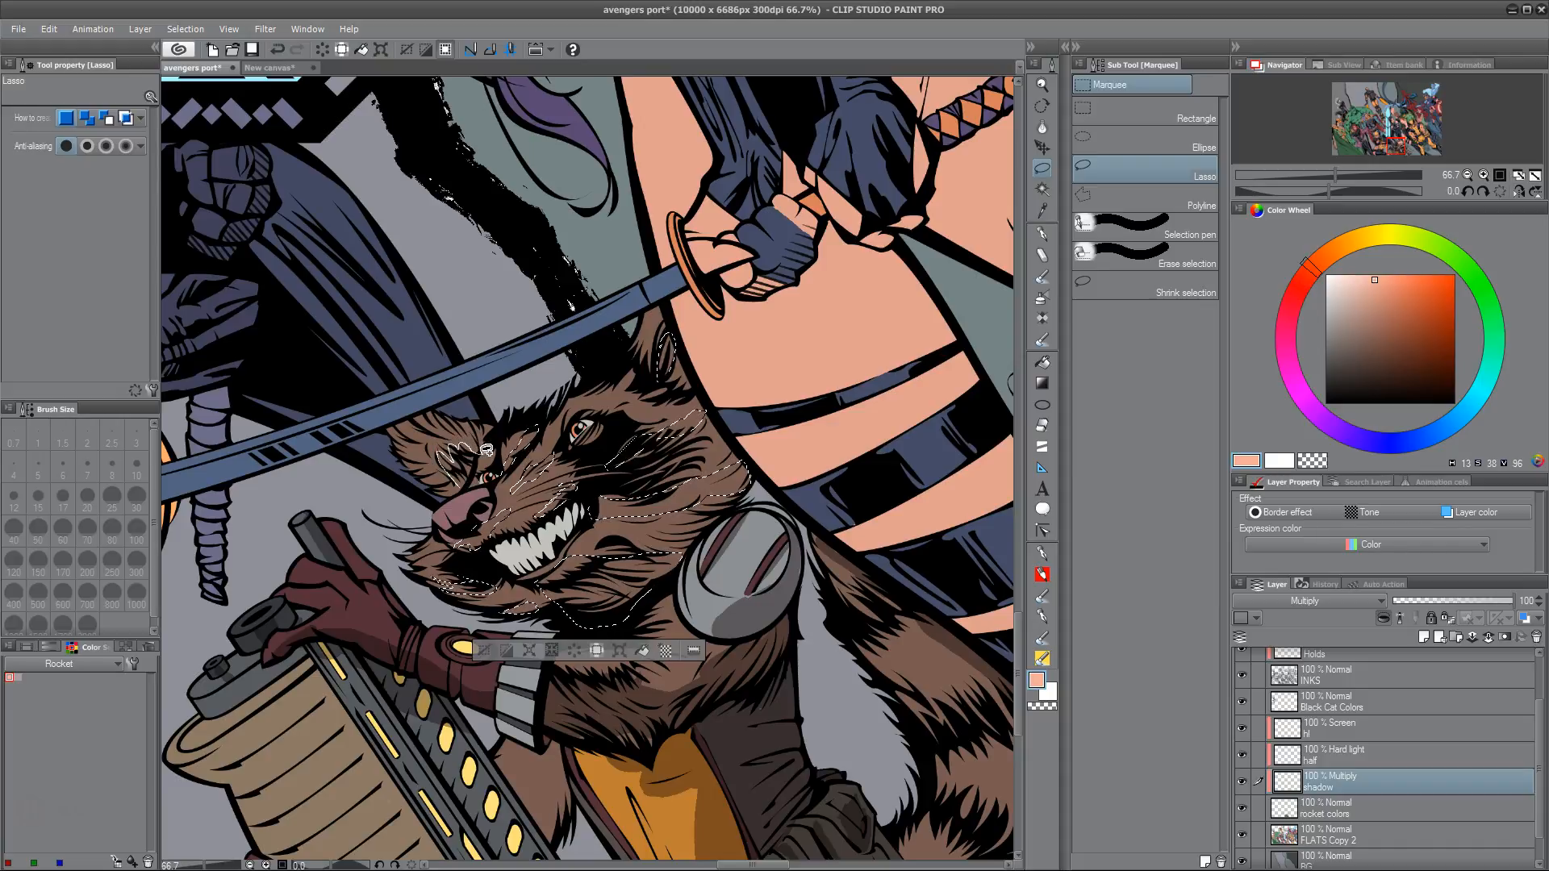
Paint the selected face fur with the light grey Rocket swatch using the Silhouette brush at size 60, and touch up the ear's shadow
left_click(1041, 555)
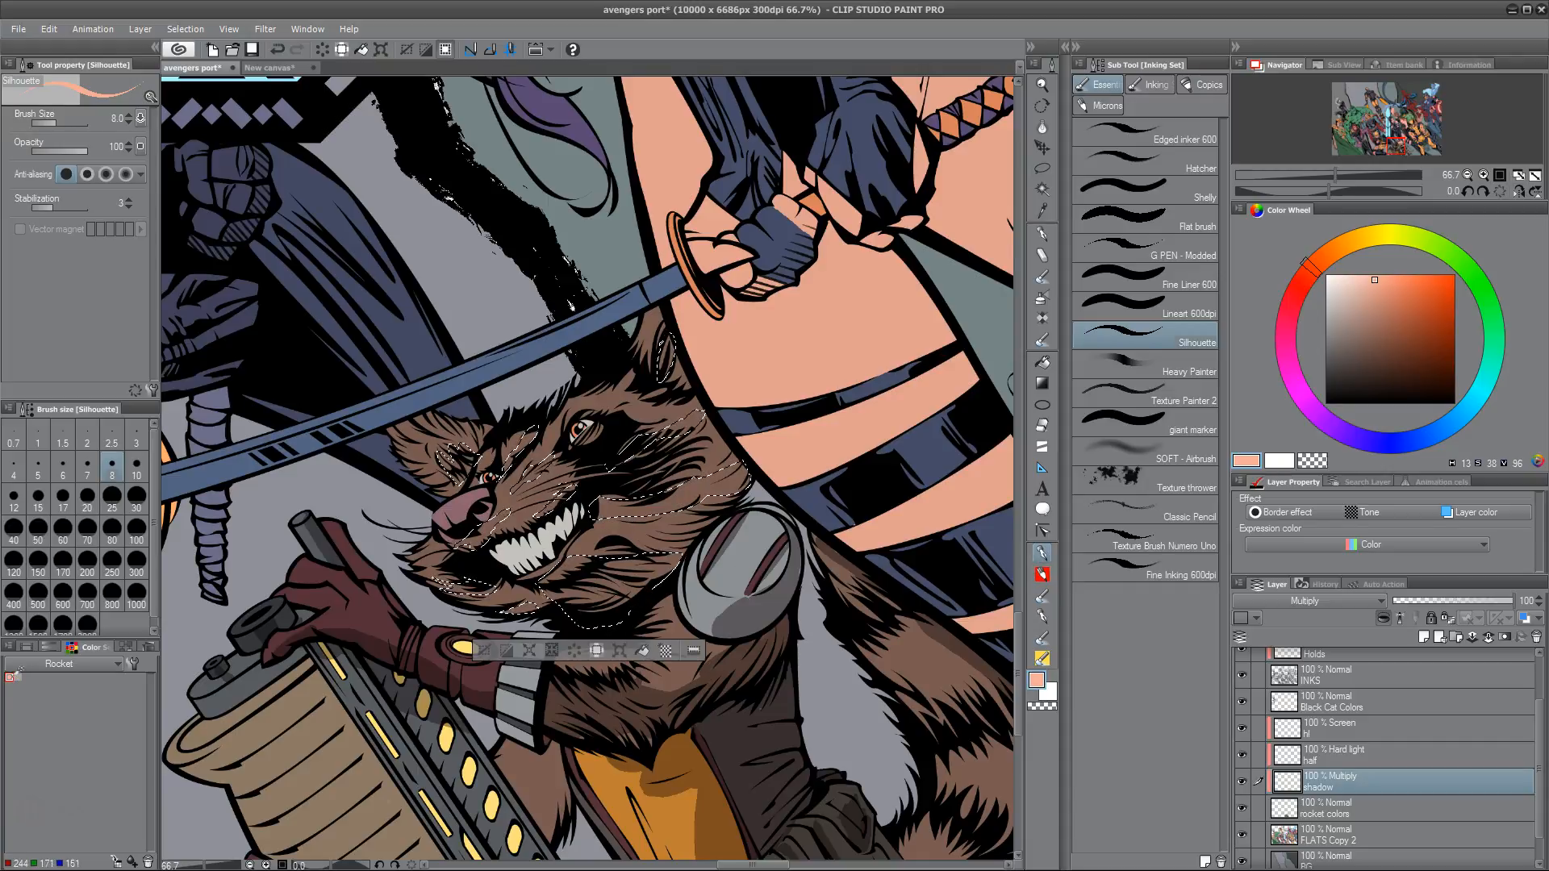
left_click(17, 677)
mouse_move(436, 586)
left_mouse_down()
mouse_move(524, 589)
mouse_move(549, 573)
left_mouse_up()
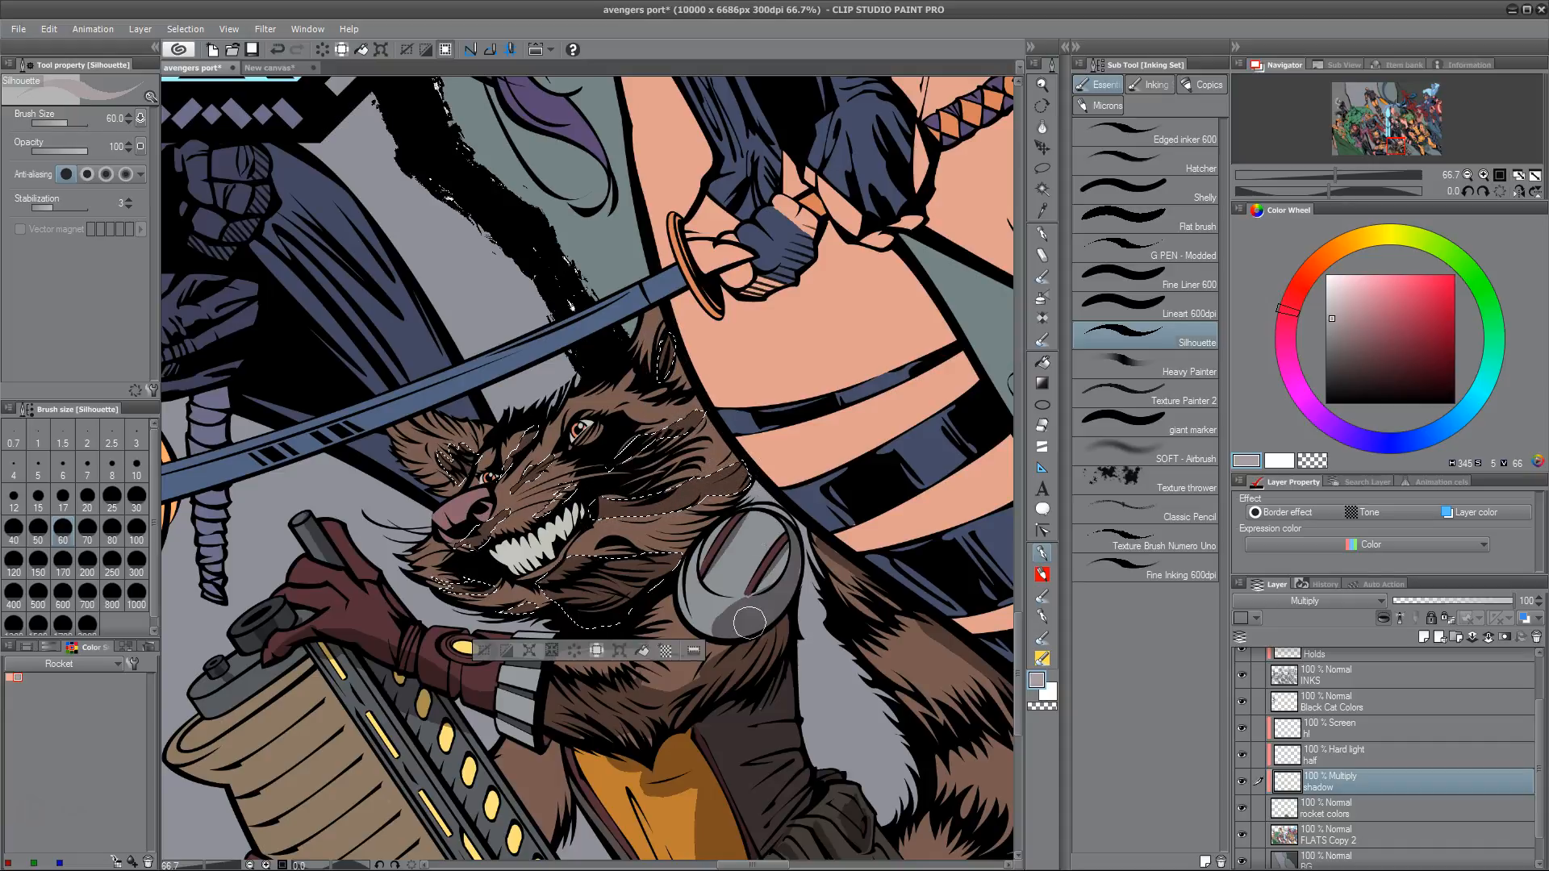
key("ctrl+d")
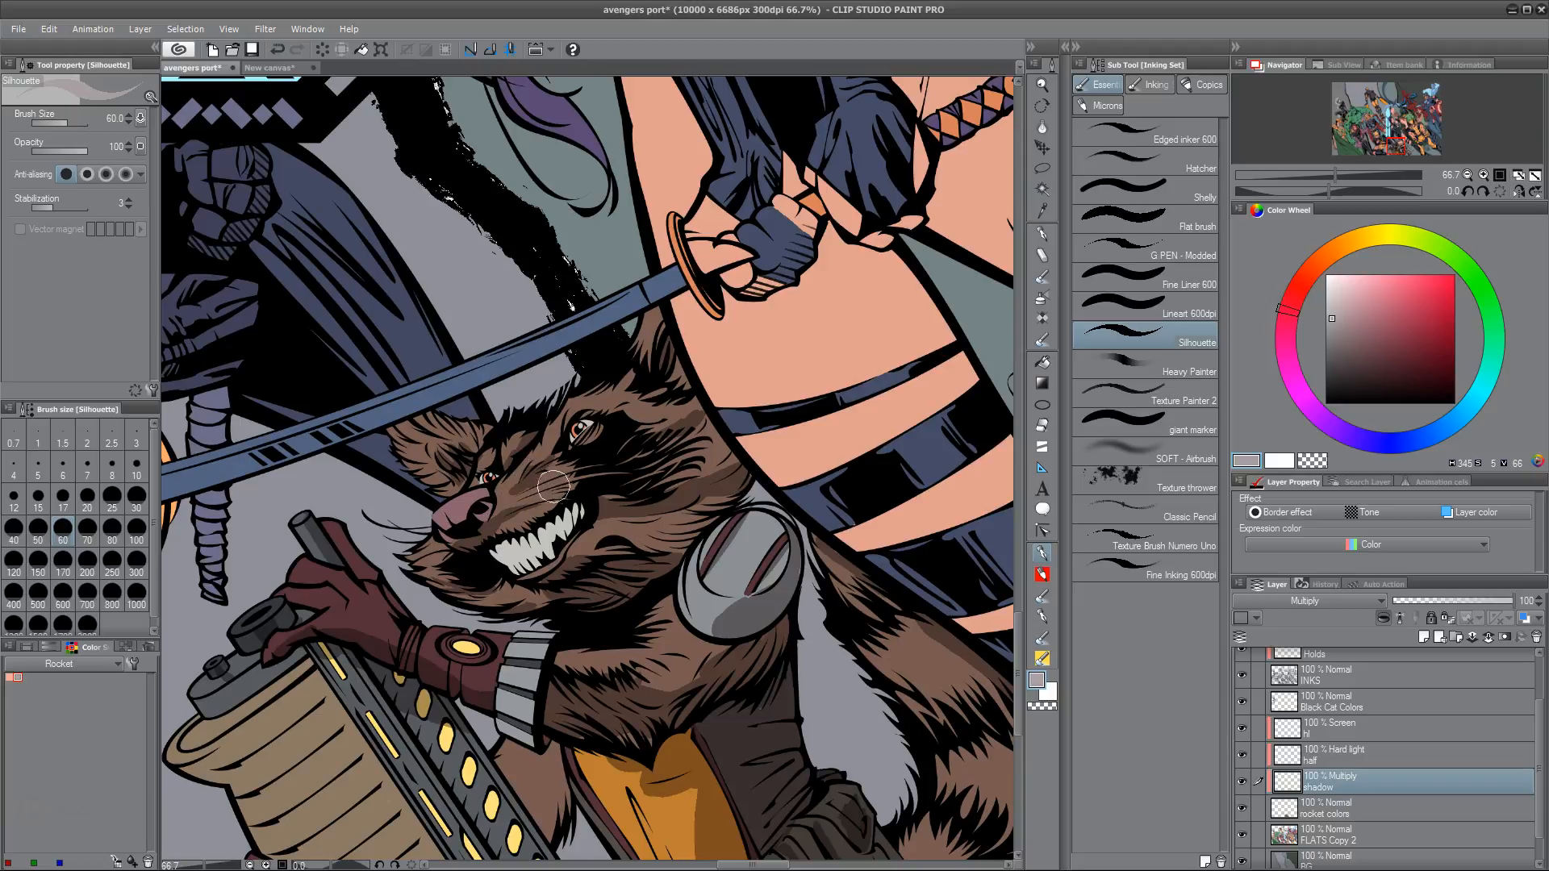
key("ctrl+z")
left_click_drag(443, 454, 471, 477)
Paint light grey shadow over the fur of the far arm visible between the gun and the orange suit
left_click_drag(797, 682, 782, 506)
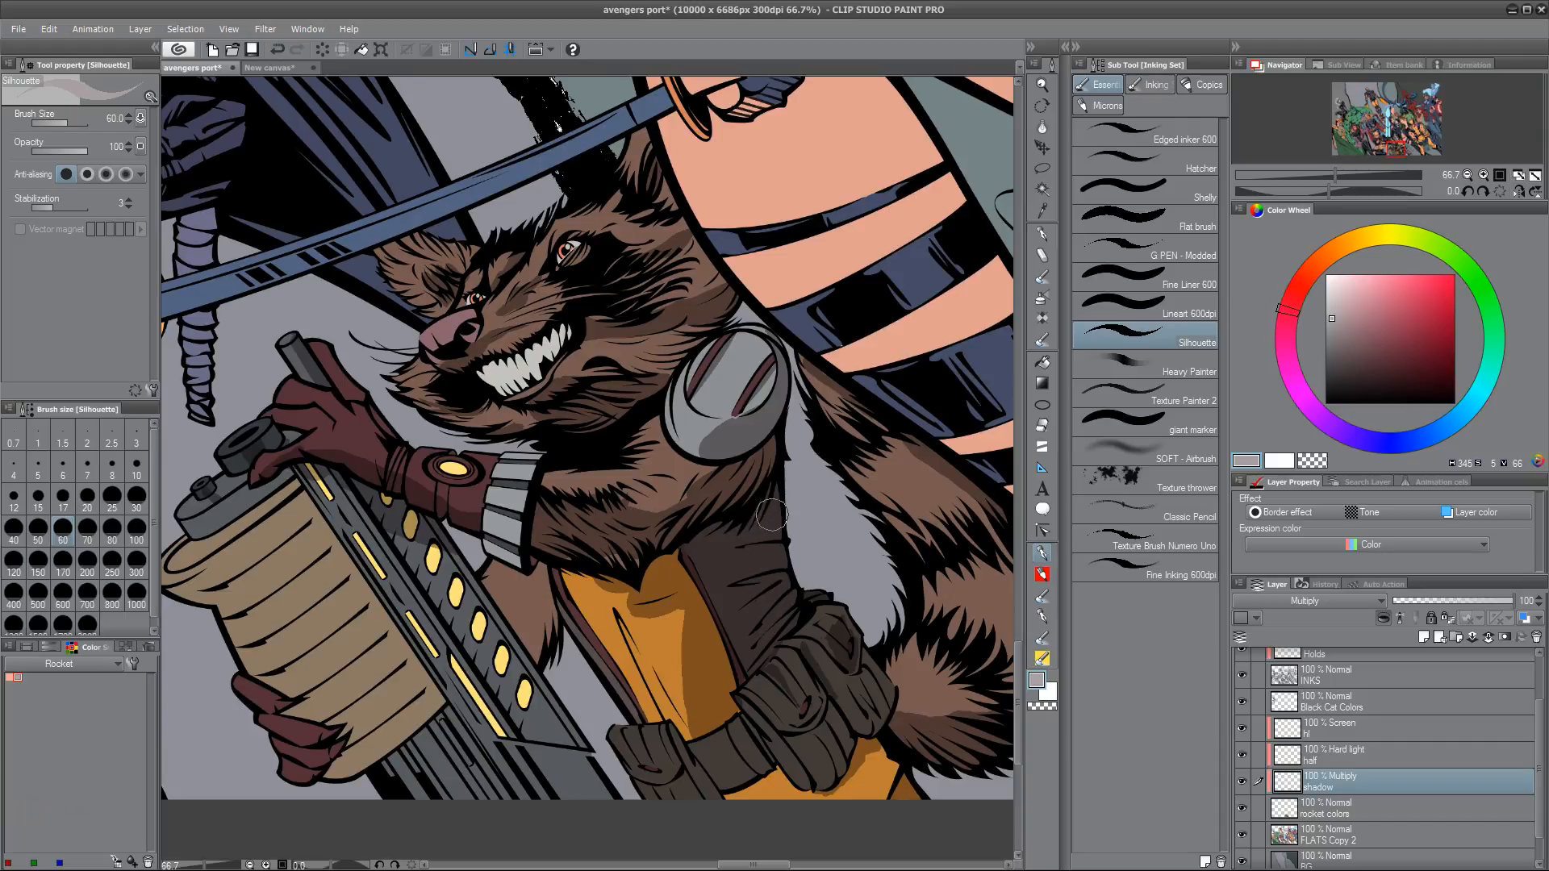
left_click_drag(574, 634, 651, 557)
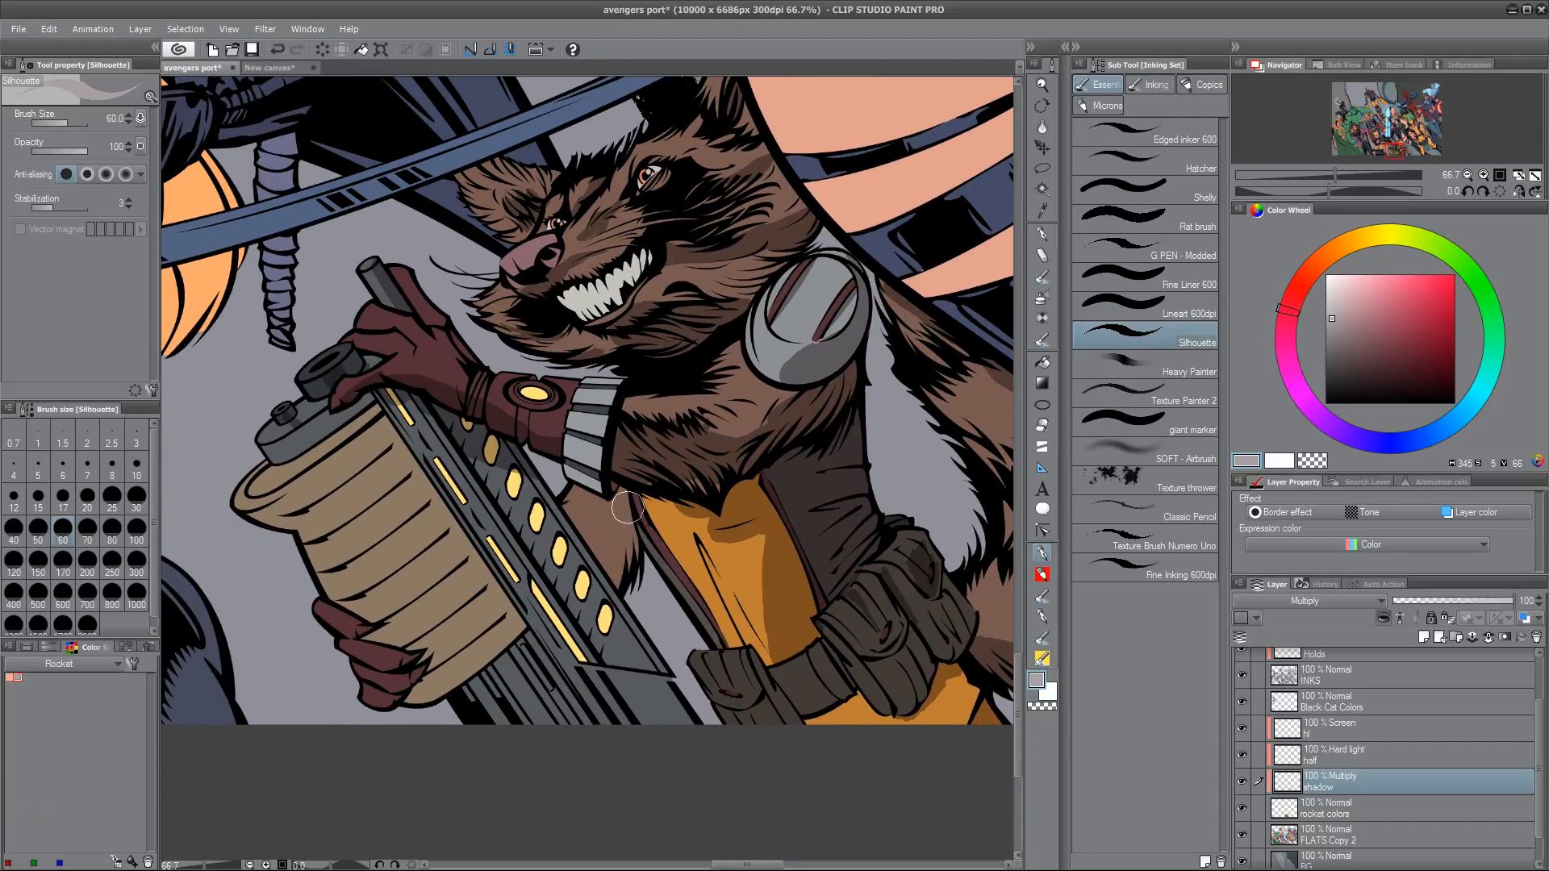
mouse_move(629, 496)
left_mouse_down()
mouse_move(623, 541)
mouse_move(602, 553)
mouse_move(631, 564)
mouse_move(608, 555)
mouse_move(620, 585)
mouse_move(608, 569)
mouse_move(628, 522)
mouse_move(634, 566)
mouse_move(632, 508)
mouse_move(620, 554)
mouse_move(630, 505)
mouse_move(621, 548)
mouse_move(608, 523)
mouse_move(627, 511)
mouse_move(607, 563)
mouse_move(609, 521)
mouse_move(636, 495)
mouse_move(598, 560)
mouse_move(604, 530)
mouse_move(617, 574)
left_mouse_up()
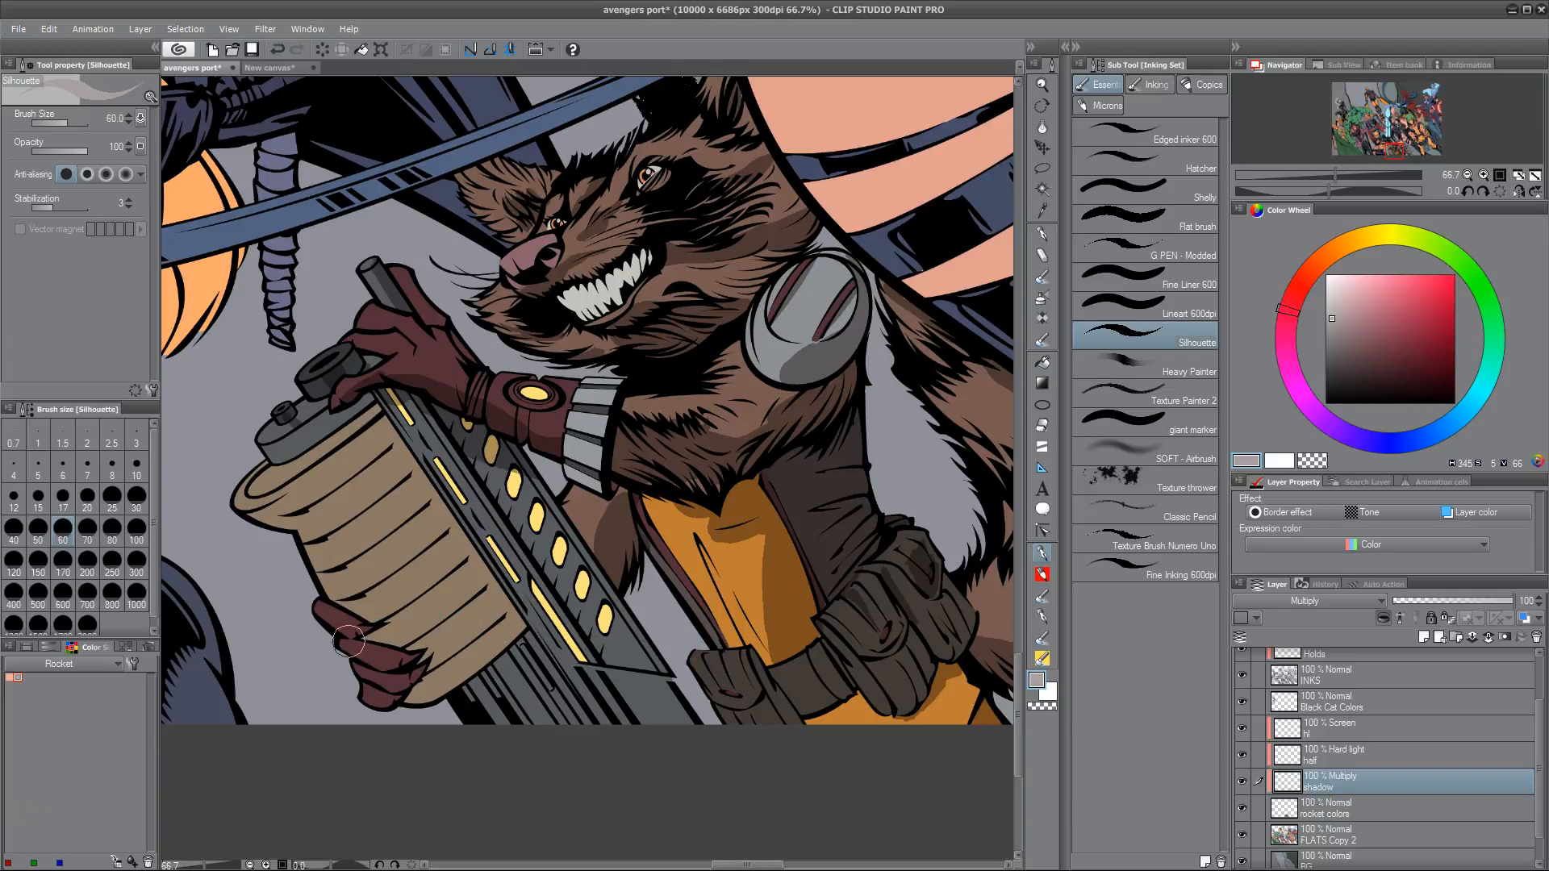
Reduce the Silhouette brush to size 17 and paint shadow on the fingers of the lower glove gripping the canister
key("bracketleft")
key("bracketleft")
key("bracketleft")
key("bracketleft")
key("bracketleft")
key("bracketleft")
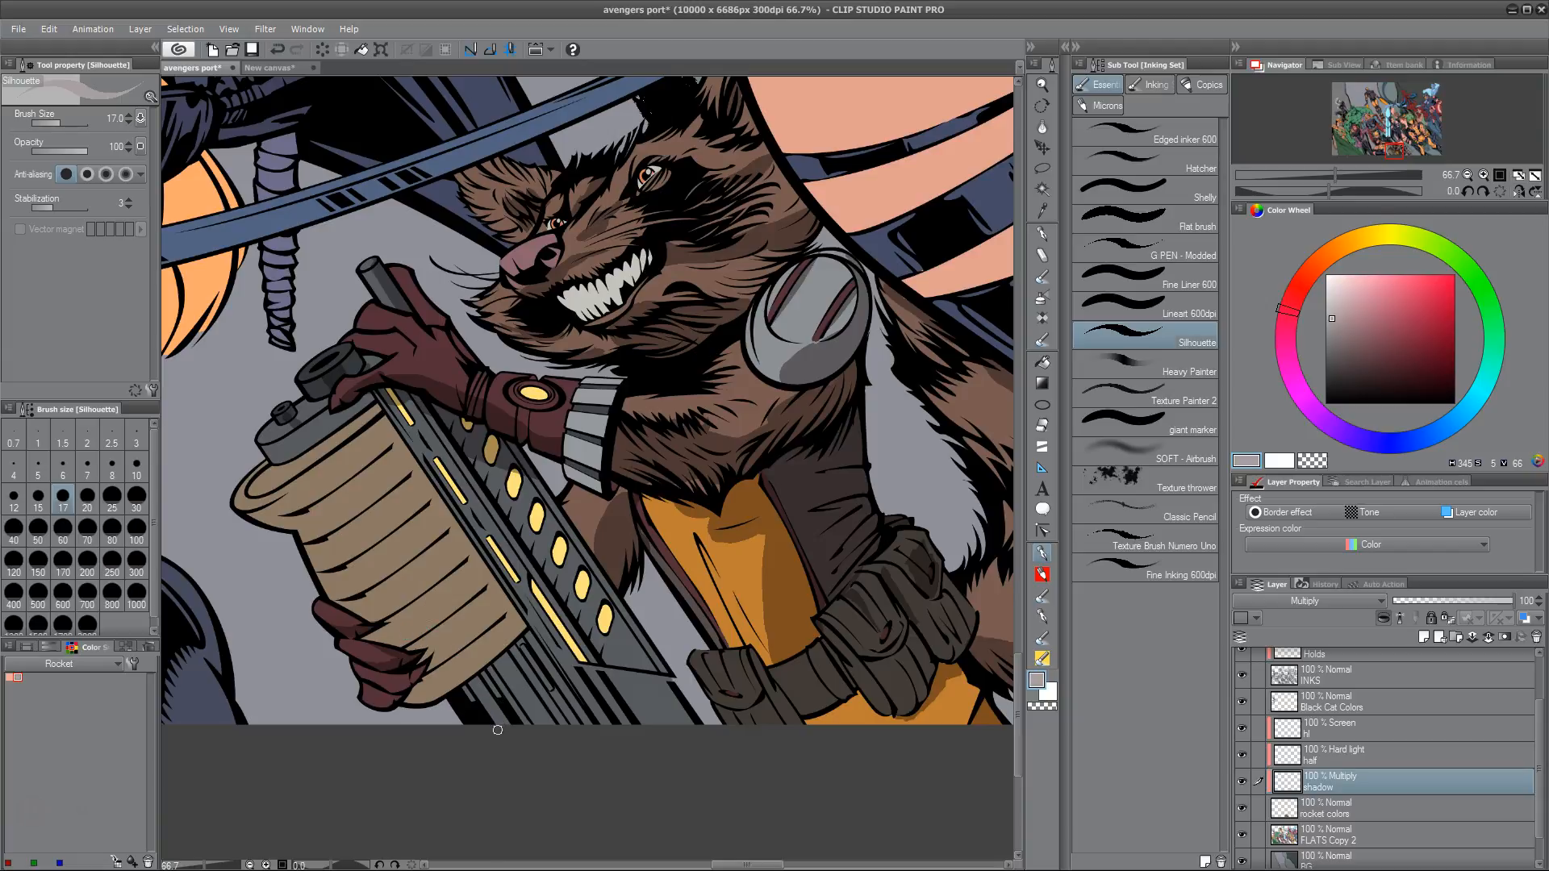
left_click_drag(366, 679, 420, 667)
Lasso the body of the ribbed tan canister from its rim down to the gun barrel and around the gloved fingers
key("m")
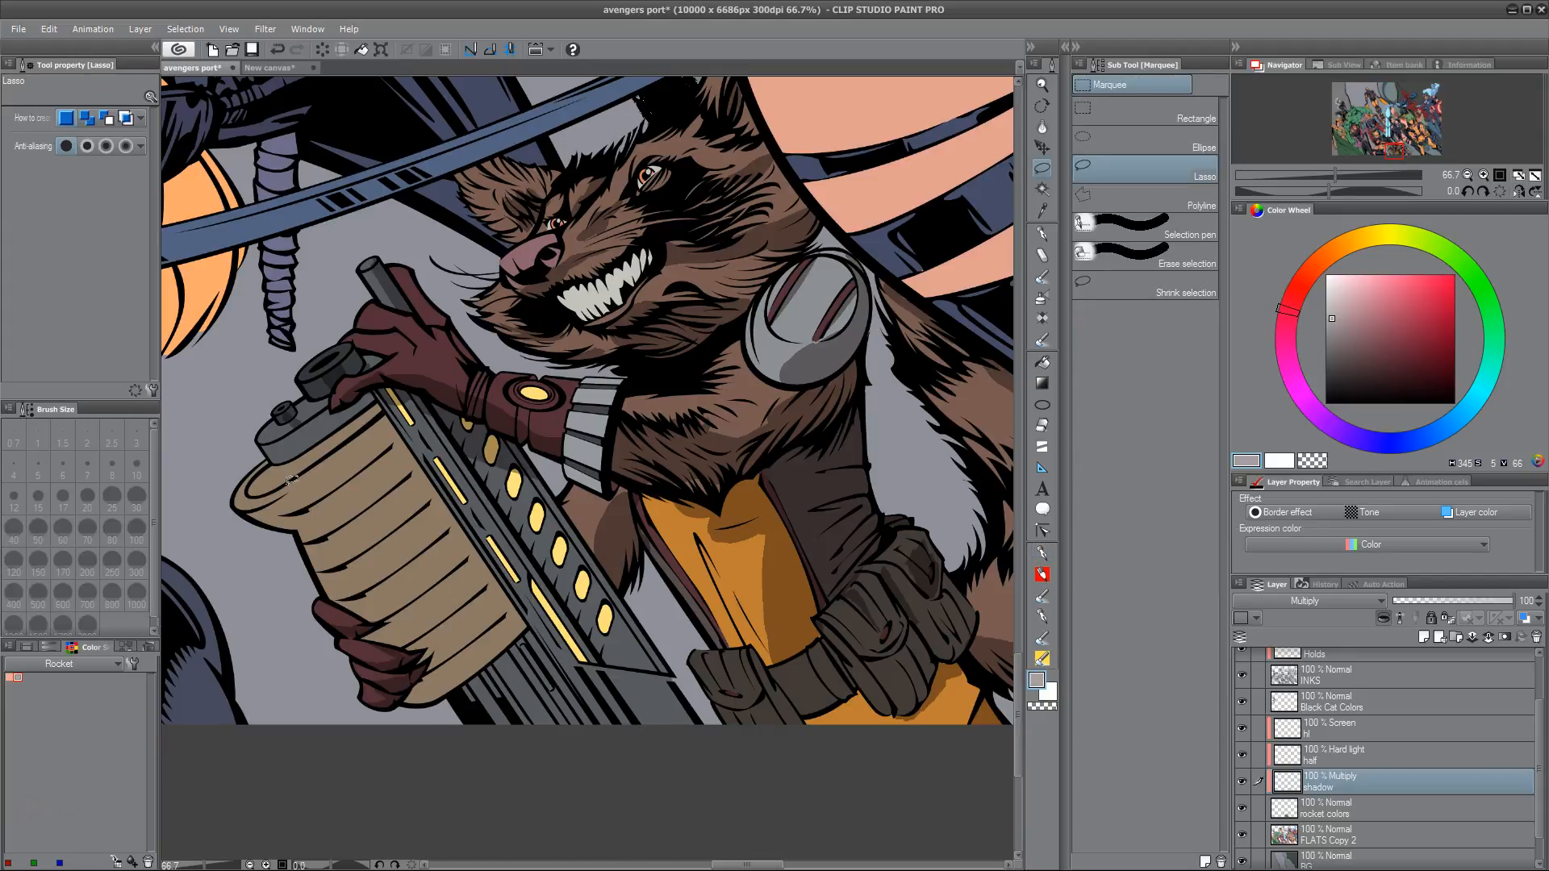
left_click_drag(334, 559, 332, 562)
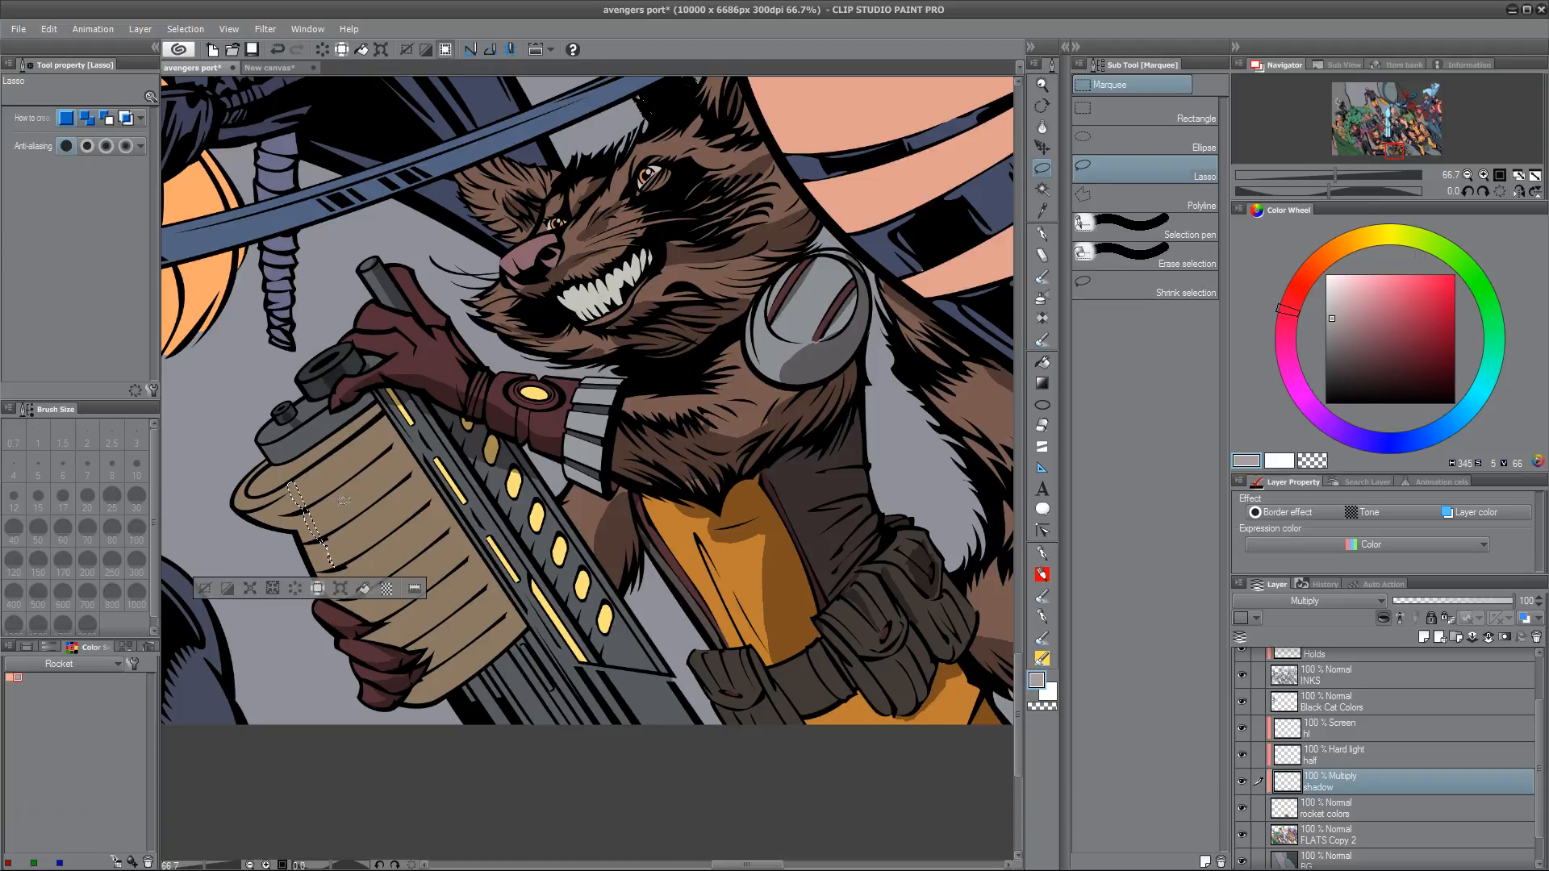
key("ctrl+d")
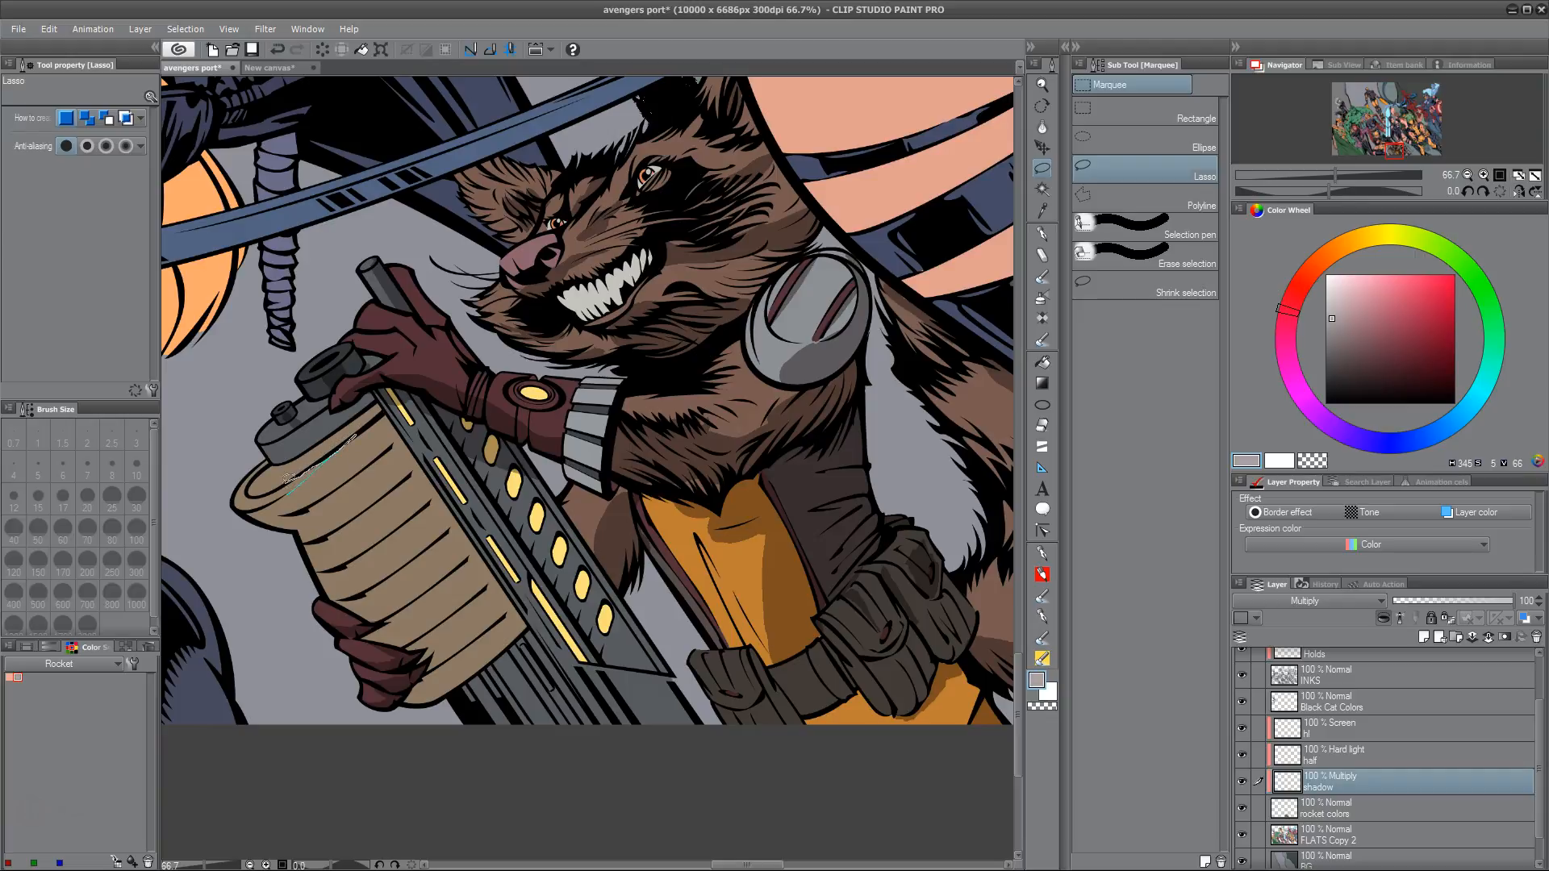
left_click_drag(355, 437, 353, 438)
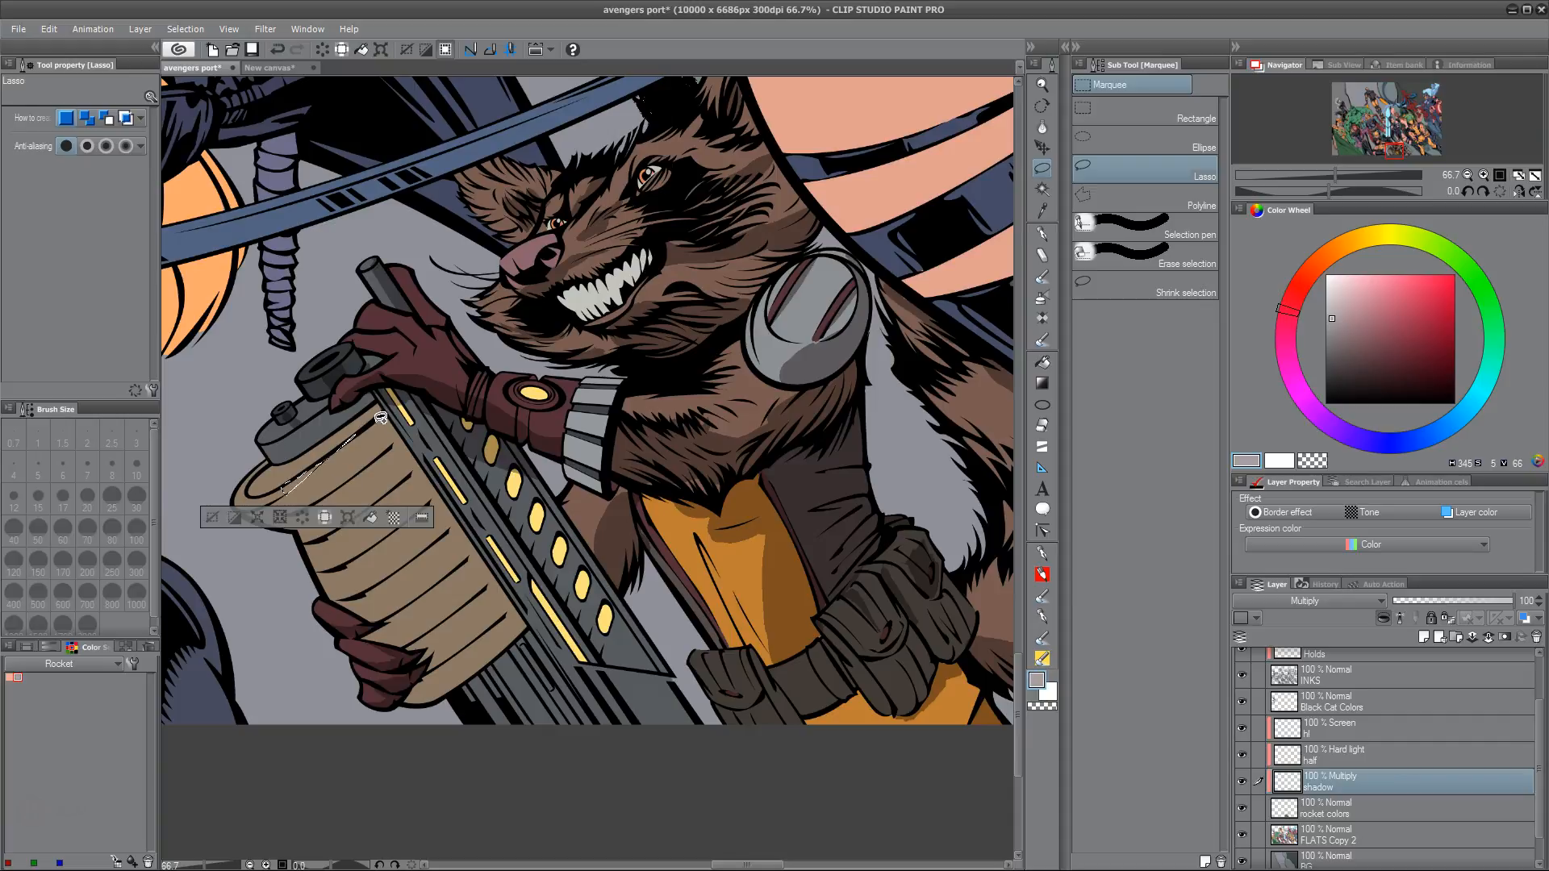
mouse_move(379, 418)
left_mouse_down()
mouse_move(246, 520)
mouse_move(295, 599)
mouse_move(377, 621)
mouse_move(386, 644)
mouse_move(423, 652)
mouse_move(412, 693)
mouse_move(454, 701)
mouse_move(532, 631)
mouse_move(379, 409)
left_mouse_up()
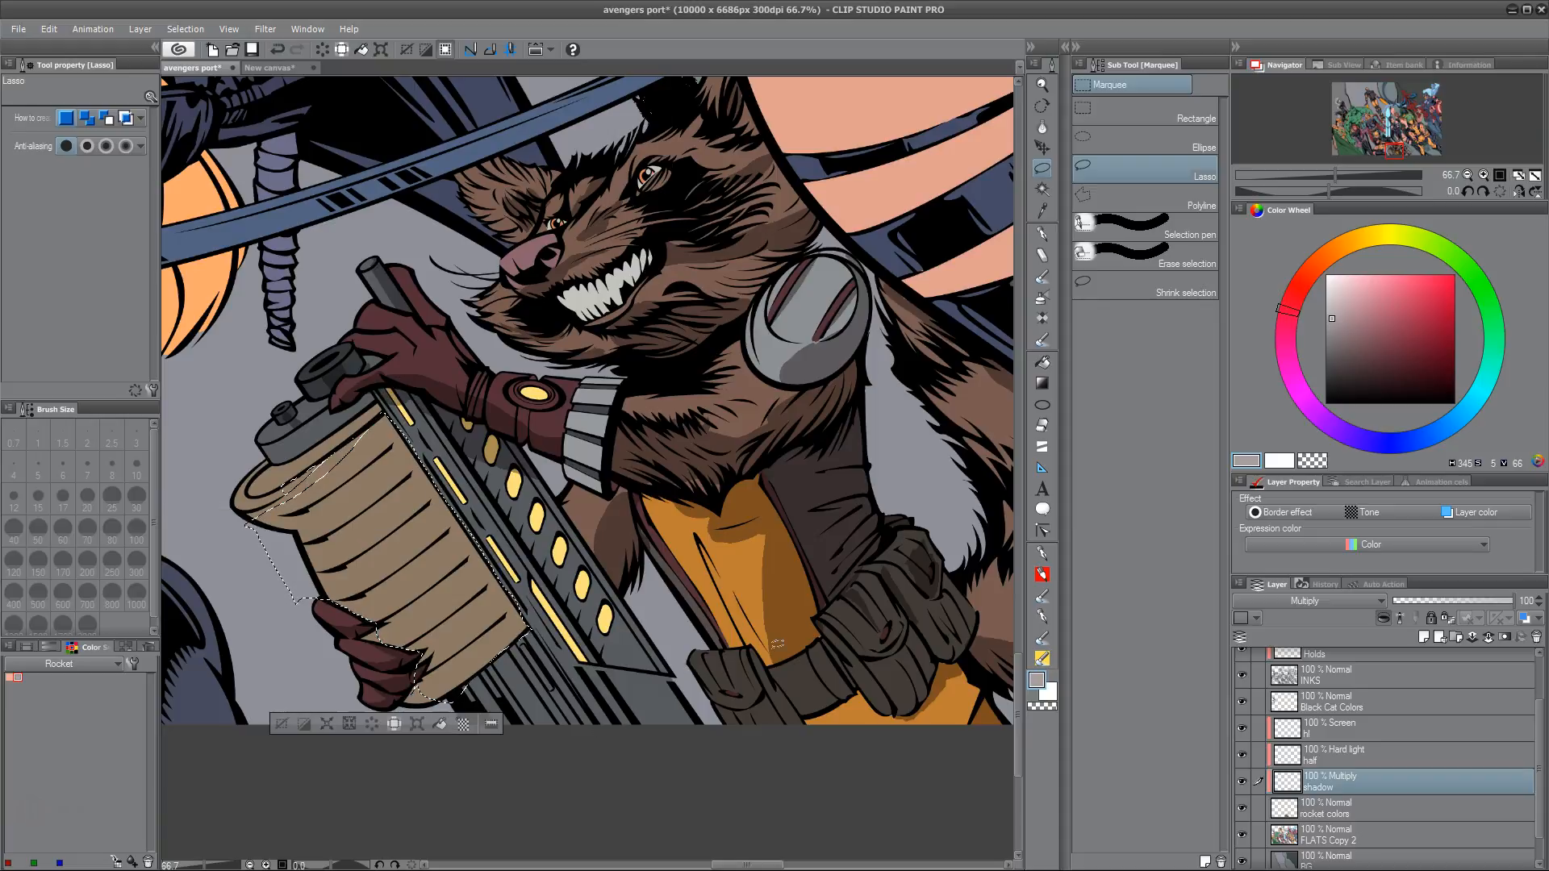
Shade the canister's side beside the gun barrel softly in light grey with the SOFT - Airbrush at size 60
left_click(1042, 555)
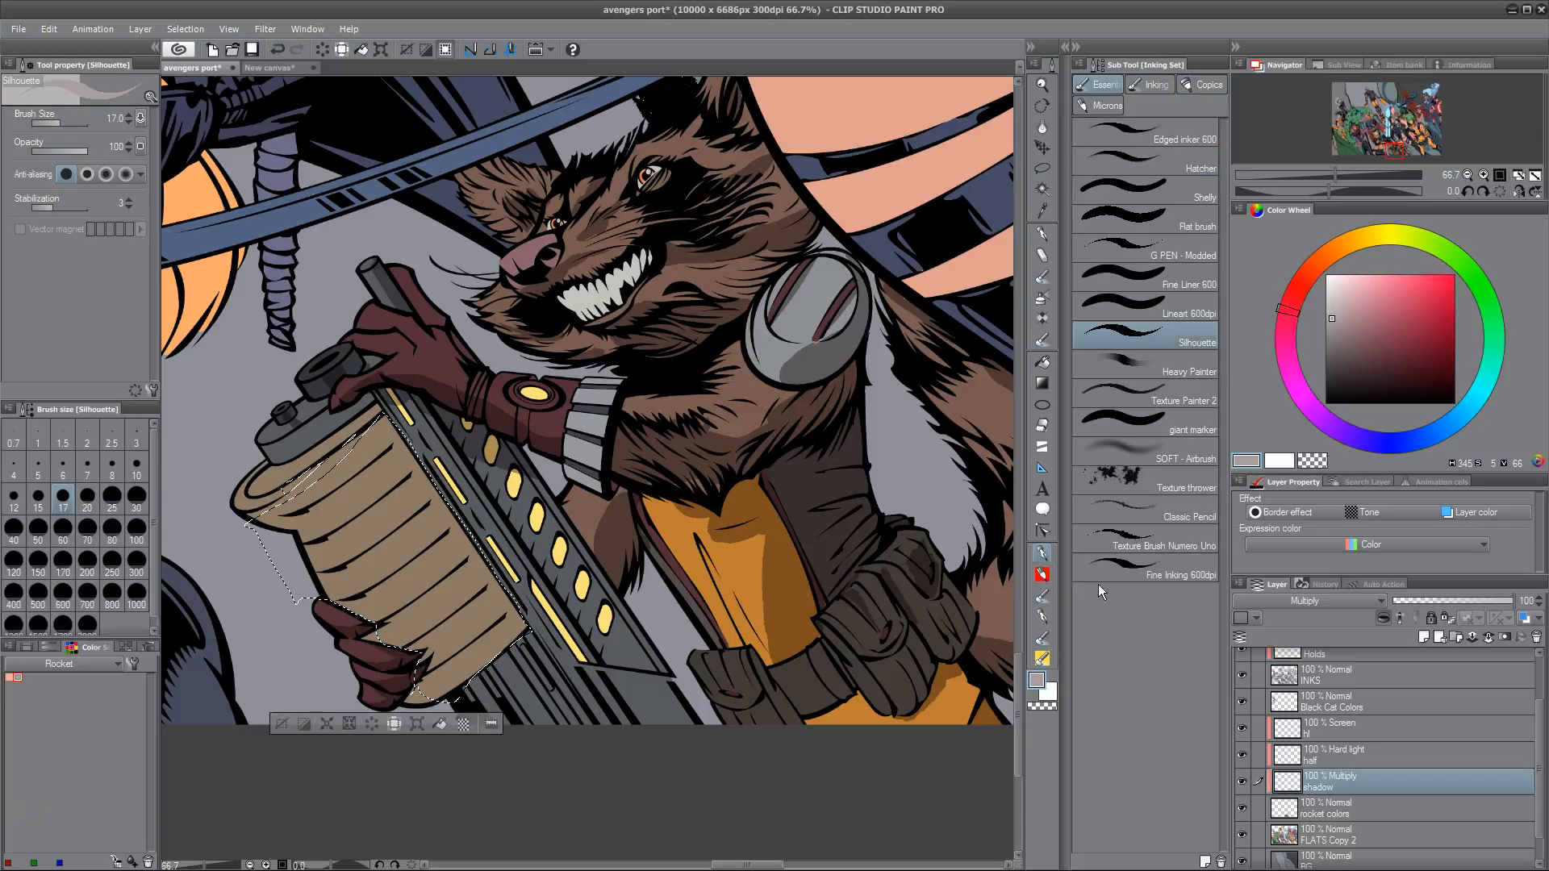
left_click(1186, 459)
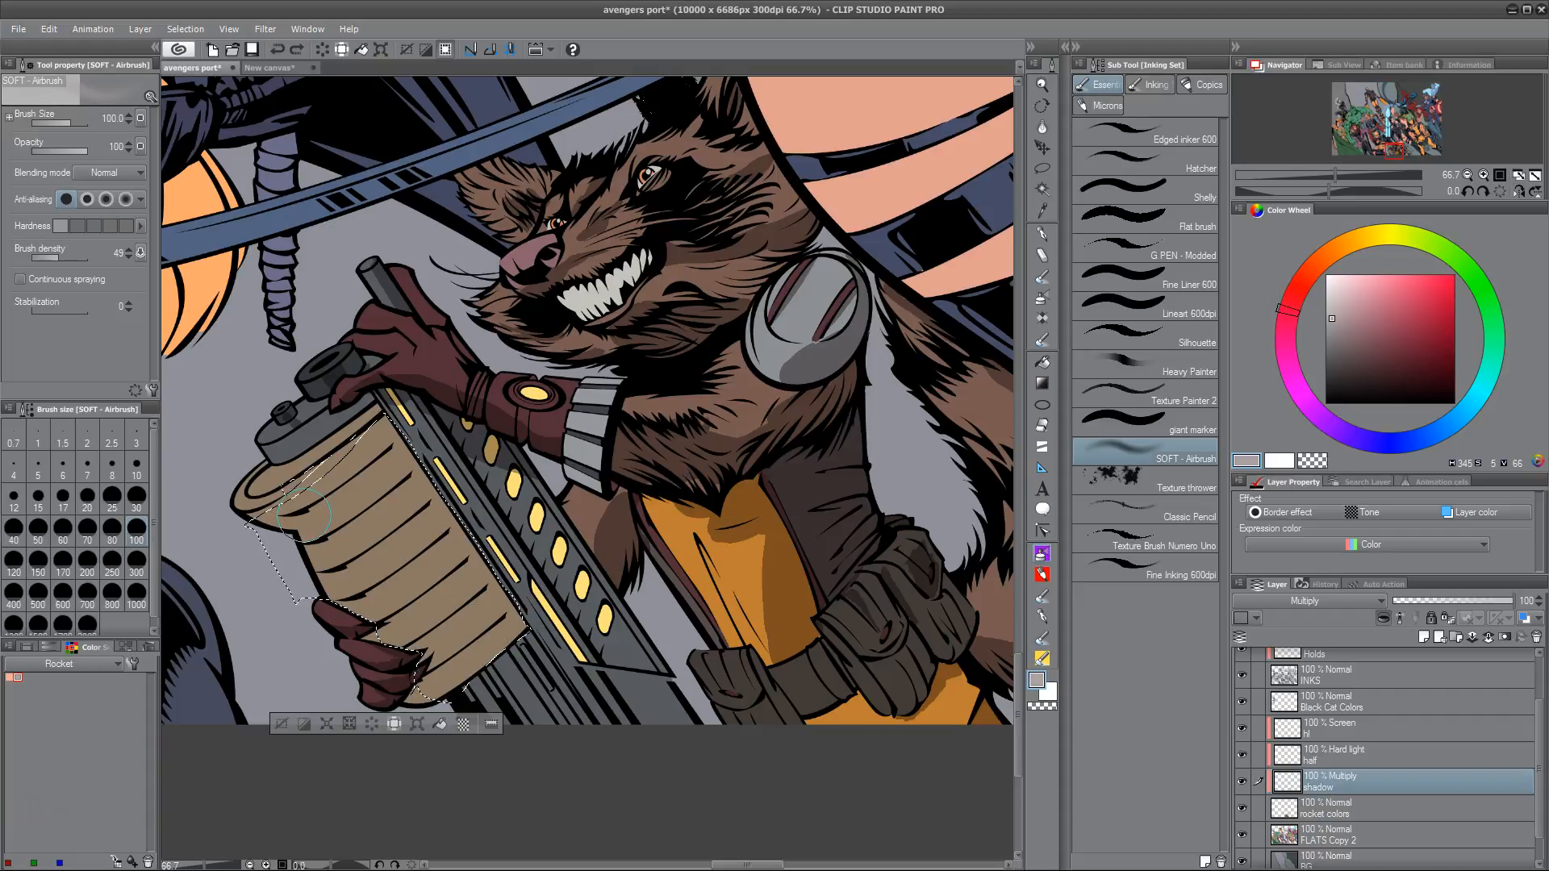
key("bracketleft")
key("bracketleft")
key("bracketleft")
key("bracketleft")
key("bracketleft")
key("bracketleft")
key("bracketleft")
key("bracketright")
key("bracketright")
key("bracketright")
key("bracketright")
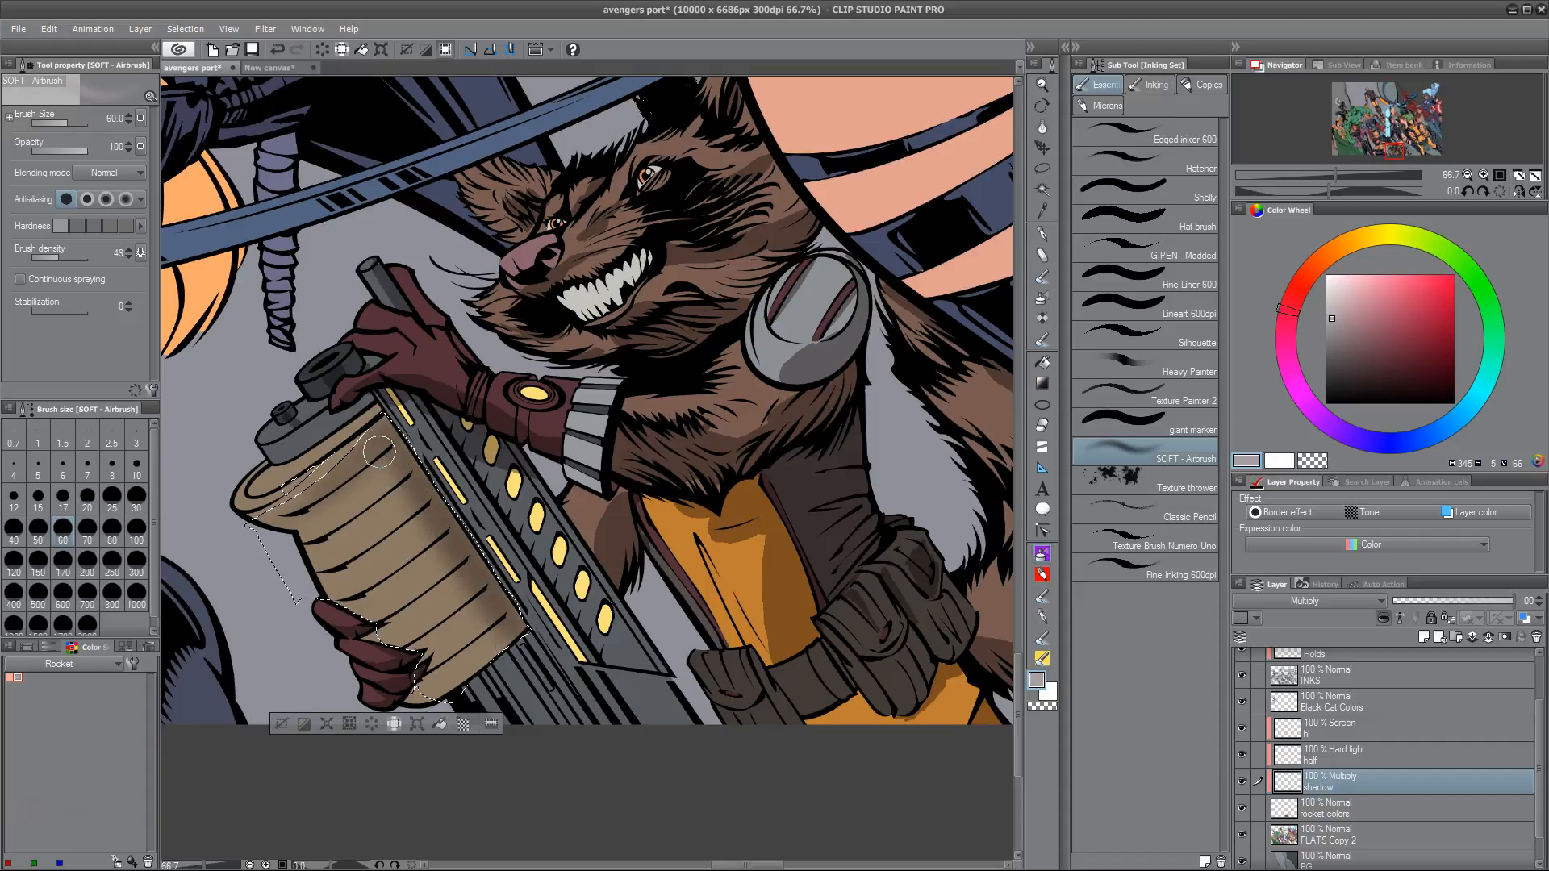
Enlarge the airbrush to 150, spread broad soft shadow over the selected canister body, and deselect
key("bracketright")
key("bracketright")
key("bracketright")
key("bracketright")
key("bracketright")
mouse_move(468, 607)
left_mouse_down()
mouse_move(375, 456)
mouse_move(391, 581)
mouse_move(368, 499)
mouse_move(345, 526)
mouse_move(364, 517)
mouse_move(334, 498)
mouse_move(491, 651)
mouse_move(431, 596)
mouse_move(457, 600)
mouse_move(384, 468)
mouse_move(487, 612)
mouse_move(390, 442)
mouse_move(489, 599)
mouse_move(378, 439)
left_mouse_up()
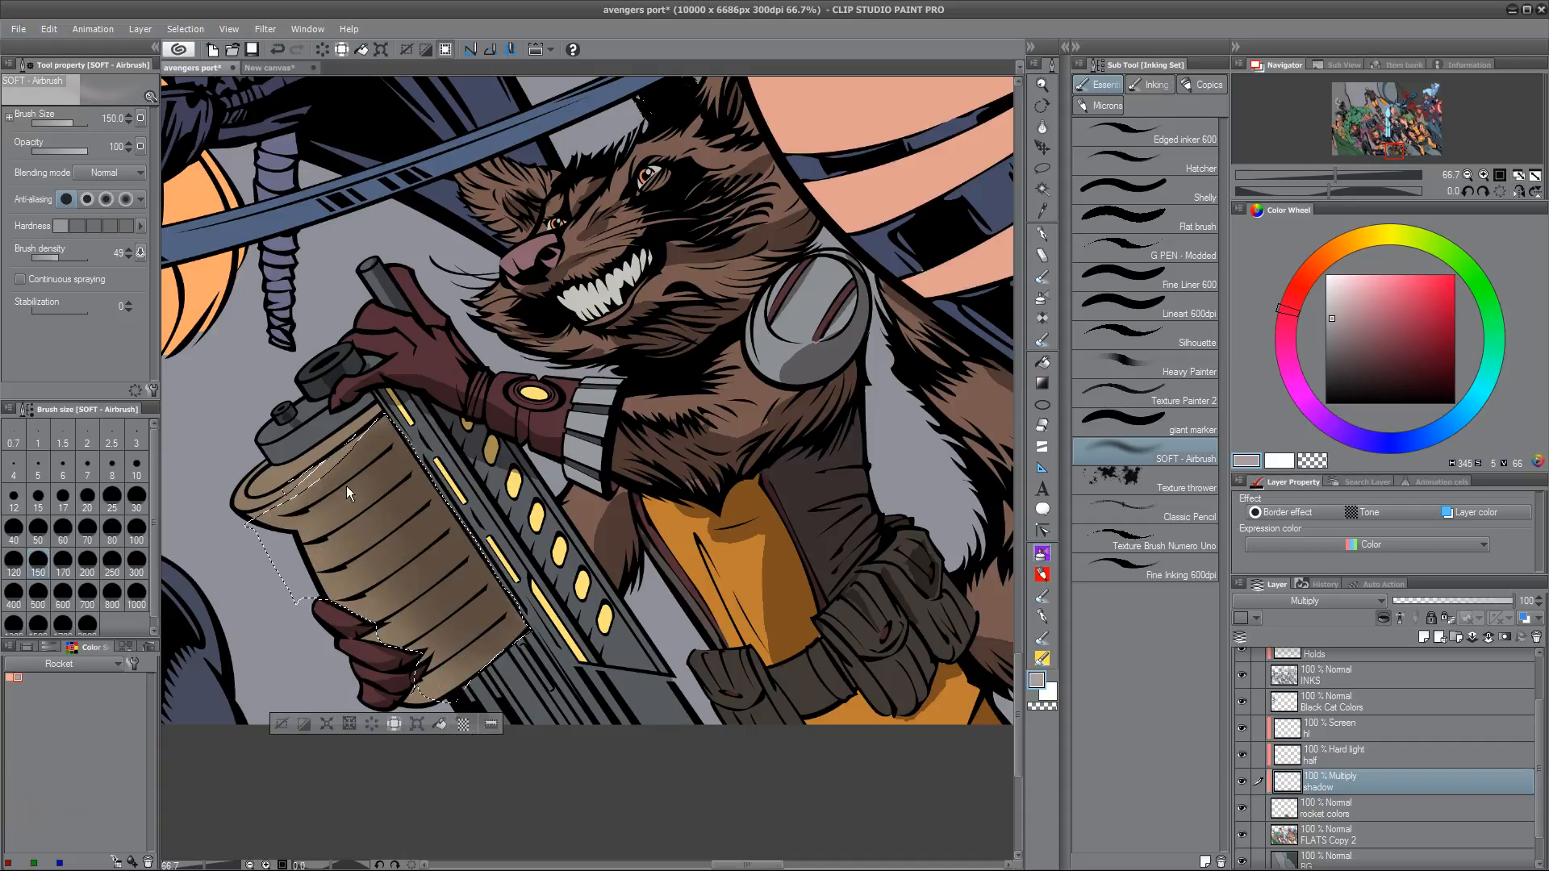
key("ctrl+d")
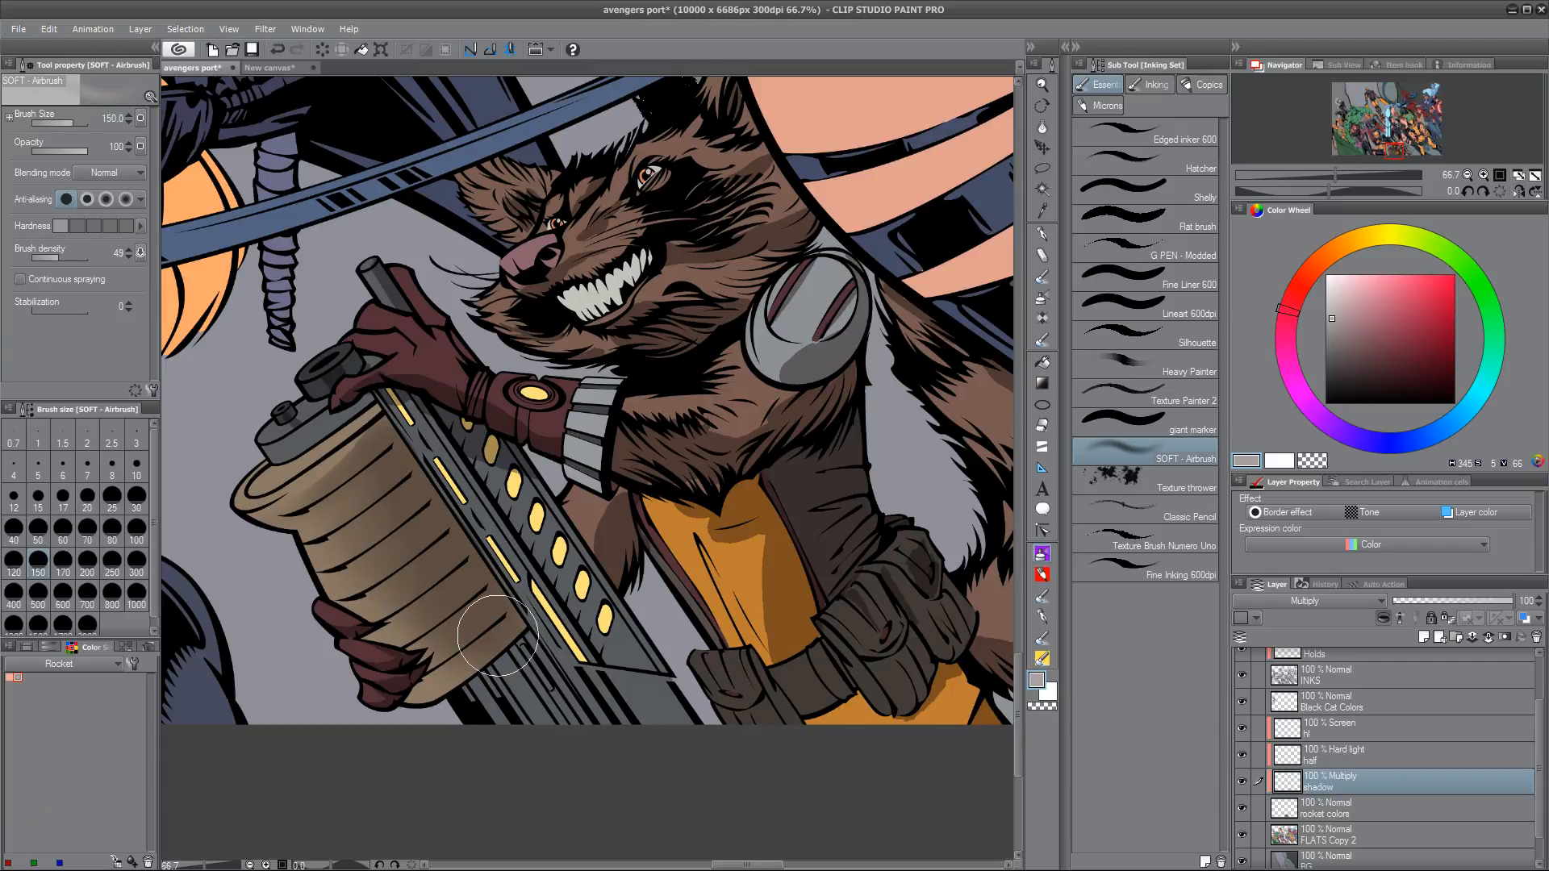
Reduce the SOFT - Airbrush to size 25 and add fine soft shadows to the canister's rim and ribs
key("m")
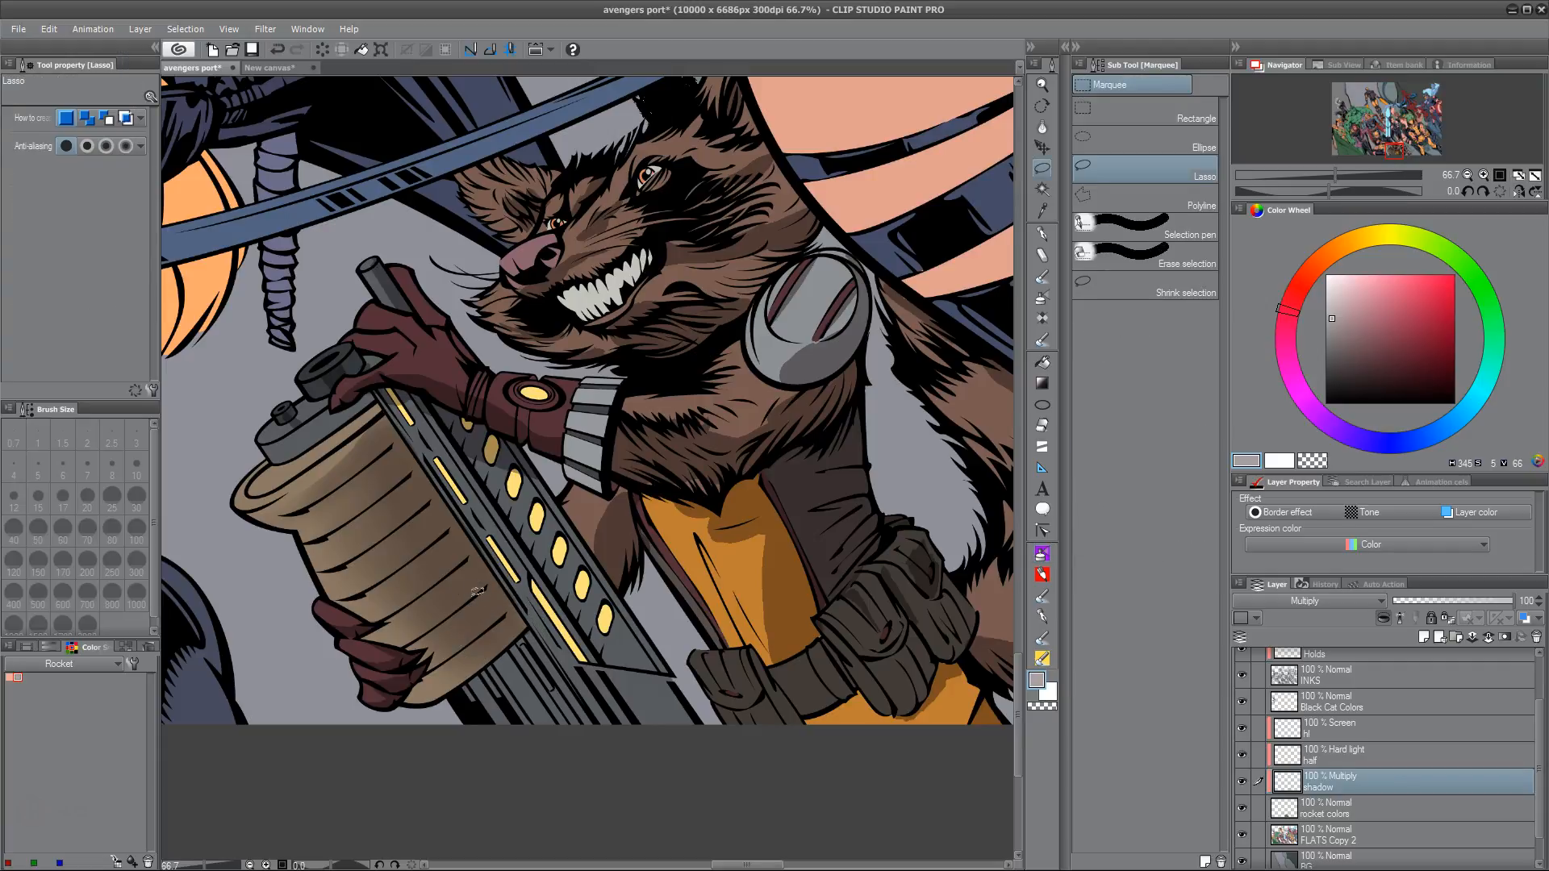
left_click(1042, 554)
key("bracketleft")
key("bracketleft")
key("bracketleft")
key("bracketleft")
key("bracketleft")
key("bracketleft")
key("bracketleft")
mouse_move(335, 467)
left_mouse_down()
mouse_move(274, 513)
mouse_move(361, 441)
mouse_move(273, 514)
mouse_move(360, 439)
mouse_move(282, 500)
left_mouse_up()
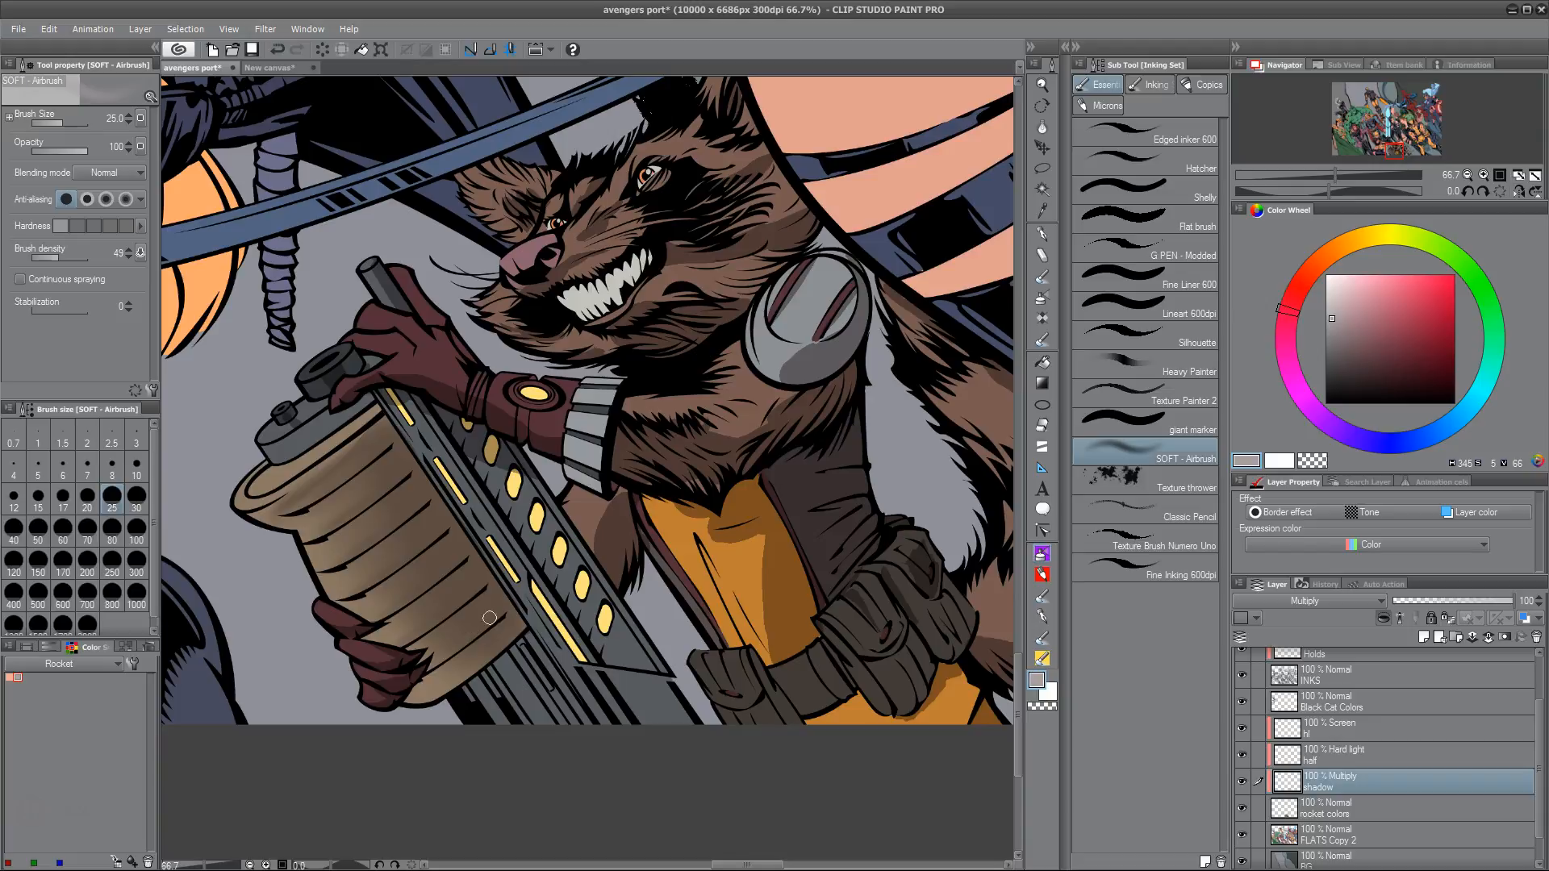
mouse_move(485, 658)
left_mouse_down()
mouse_move(497, 648)
mouse_move(657, 699)
left_mouse_up()
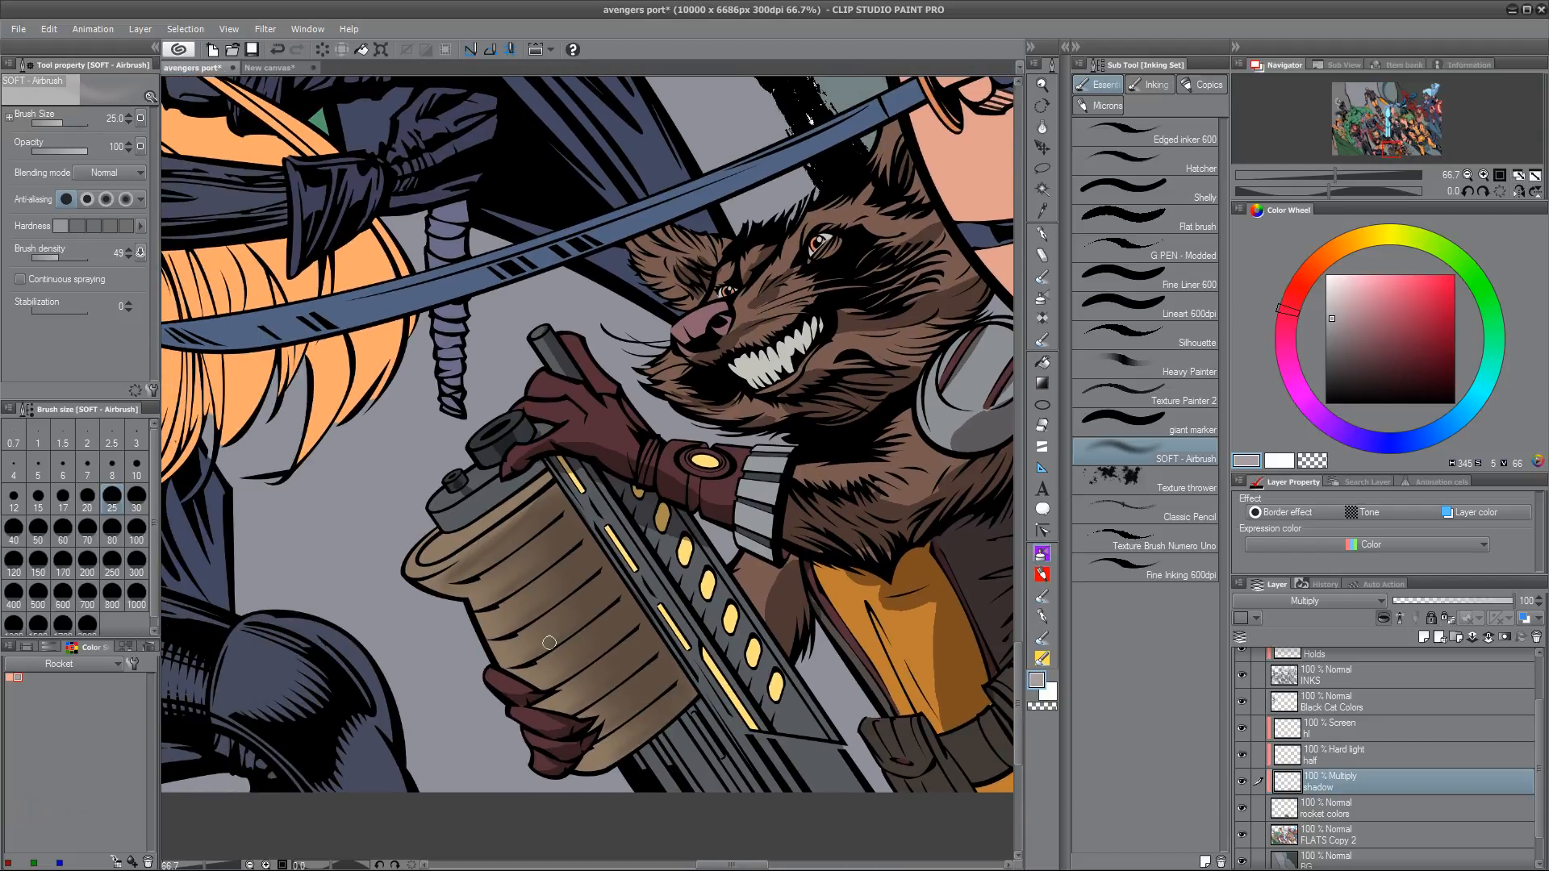
Softly shade the upper edge of the tan canister beneath its grey cap with the size 25 SOFT - Airbrush
left_click_drag(564, 641, 601, 685)
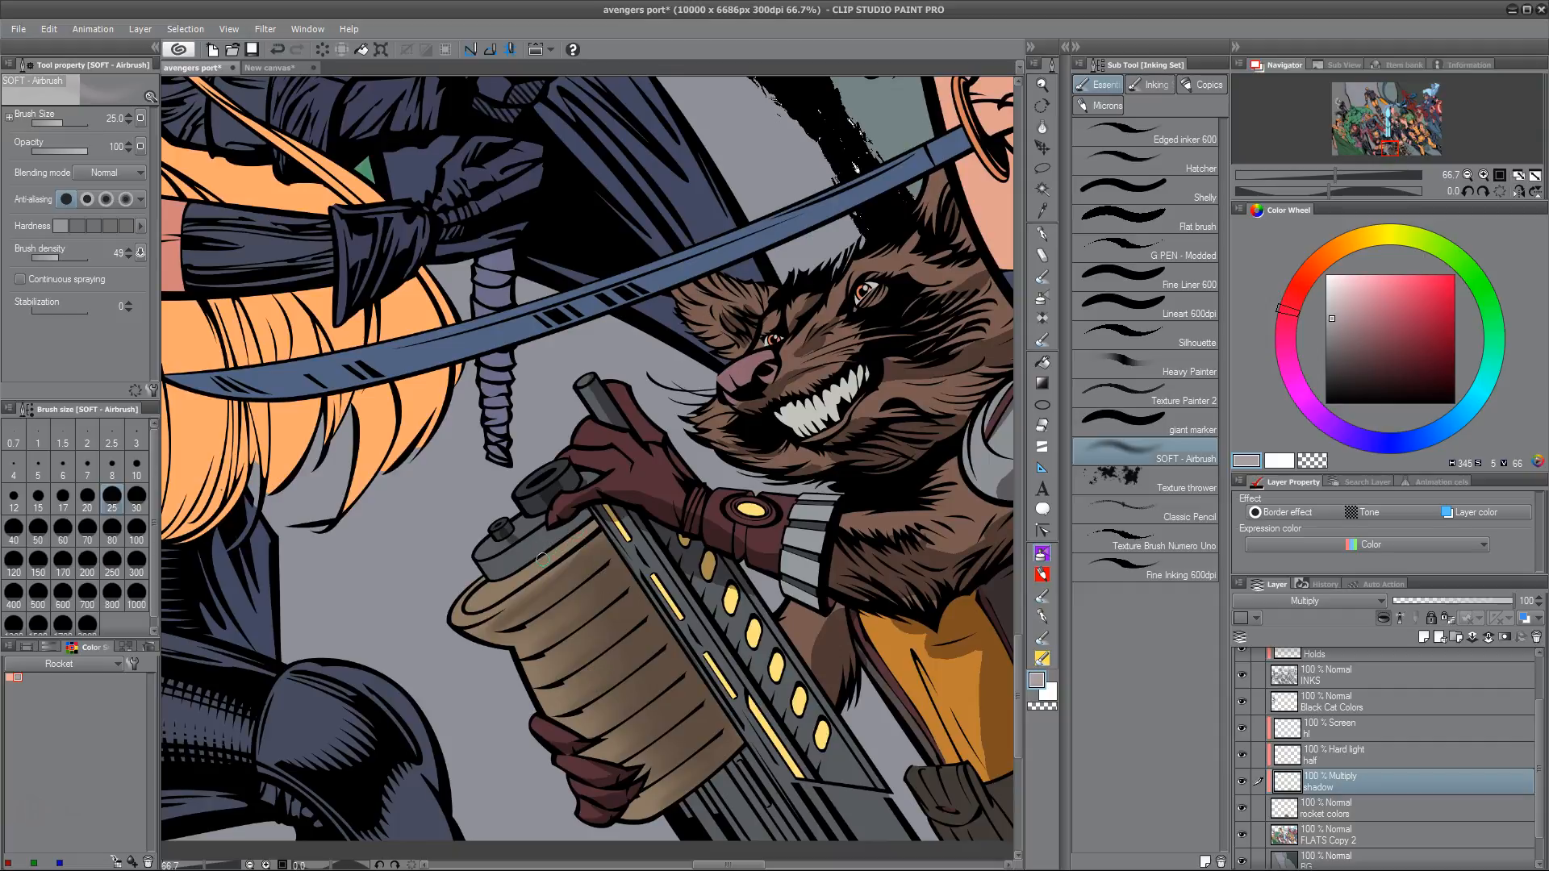
left_click_drag(511, 580, 594, 523)
left_click_drag(512, 578, 568, 542)
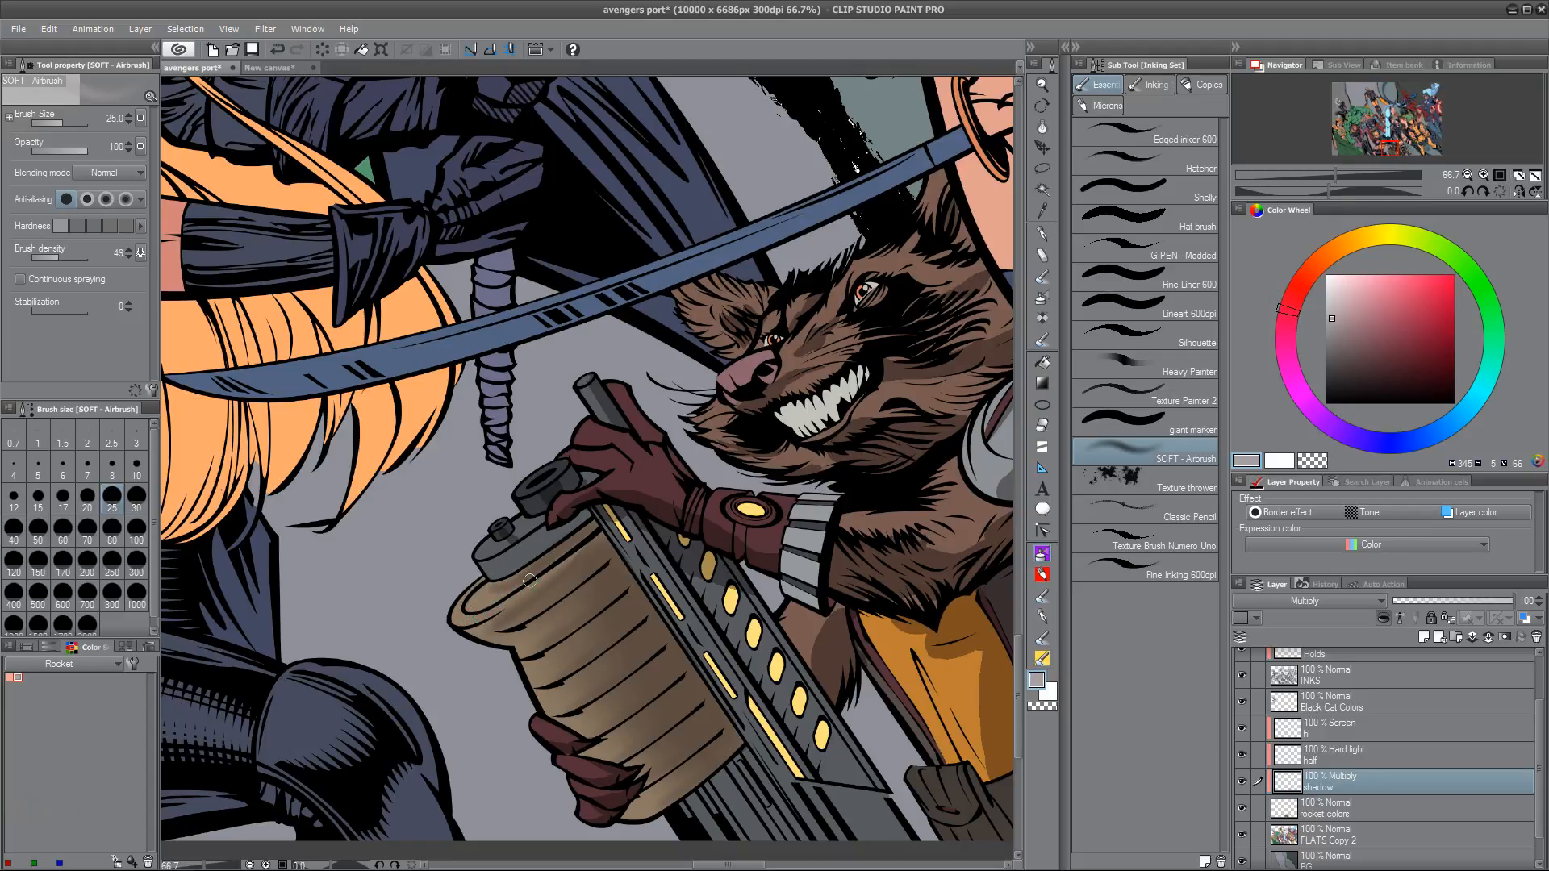
left_click_drag(783, 692, 584, 450)
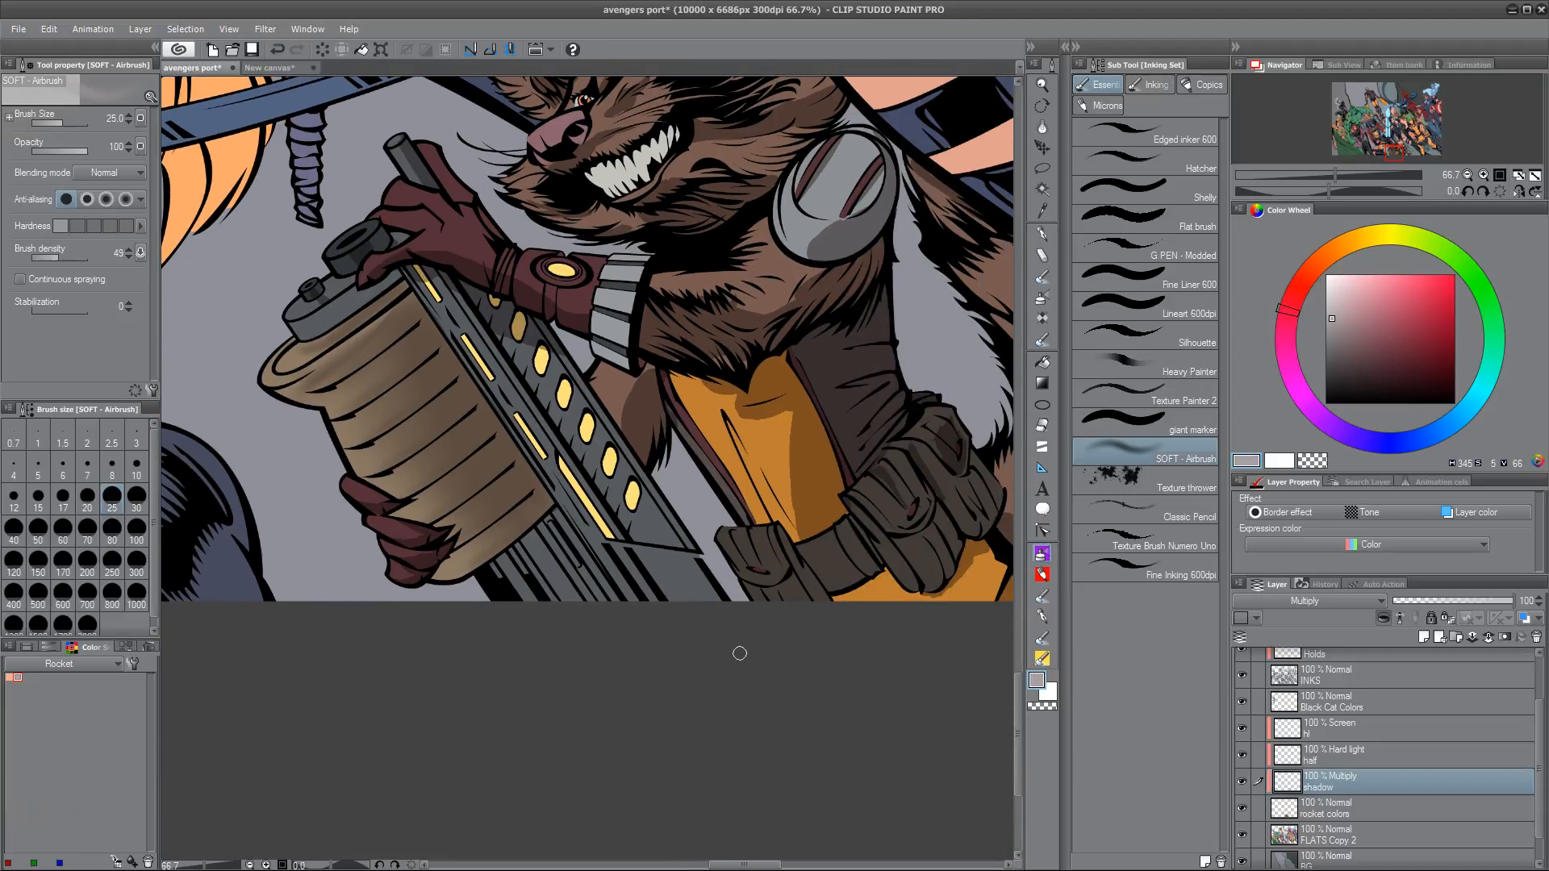
Switch to the Silhouette brush and enlarge it to size 40
scroll(739, 653, "down", 4)
scroll(739, 654, "up", 1)
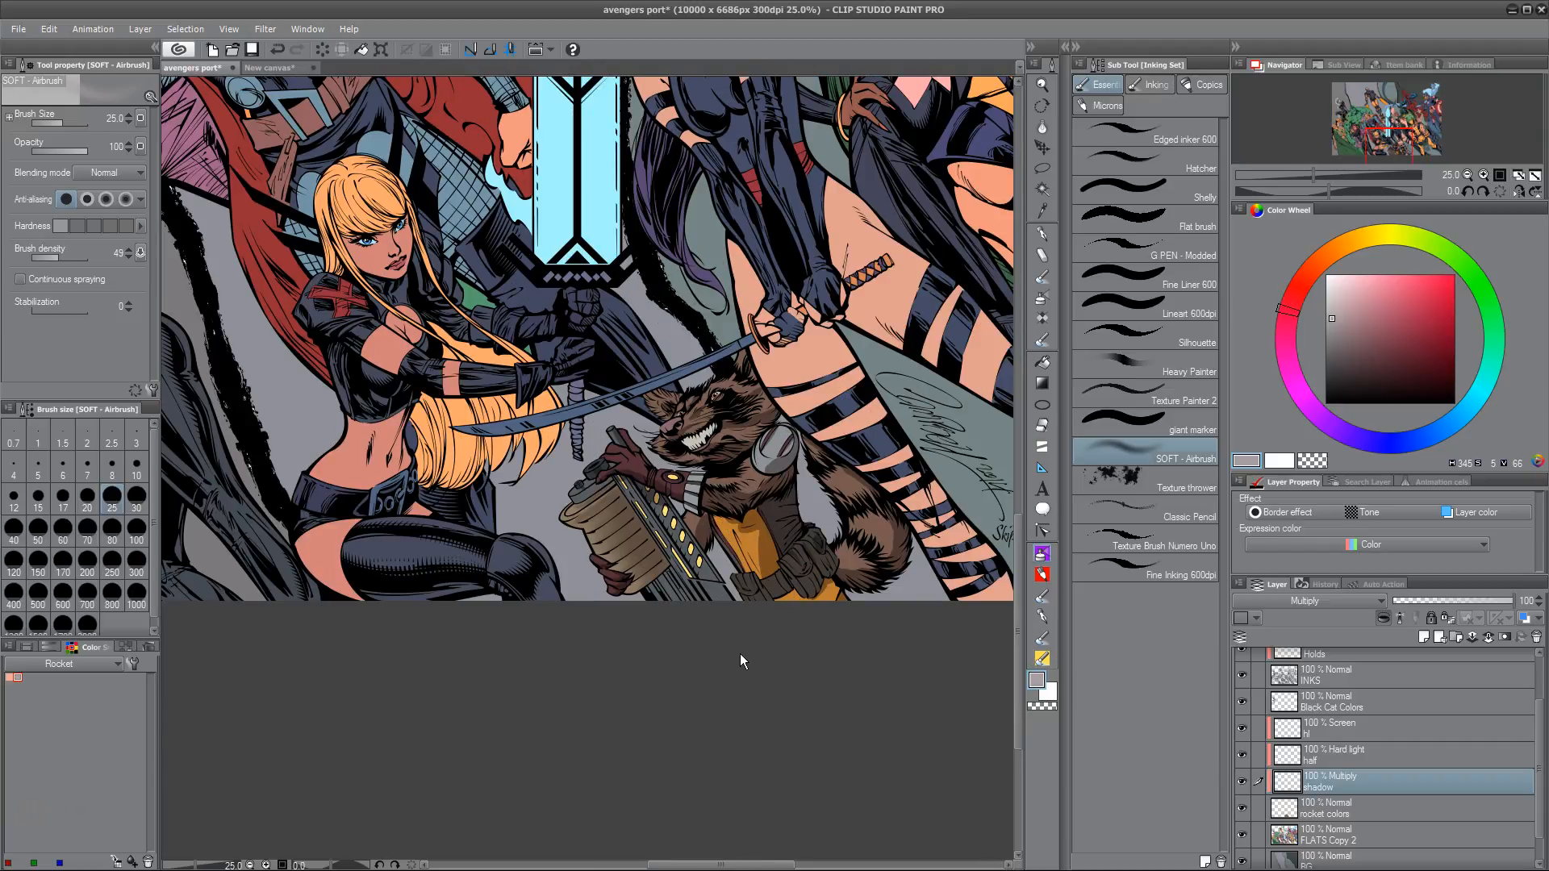
scroll(739, 653, "up", 3)
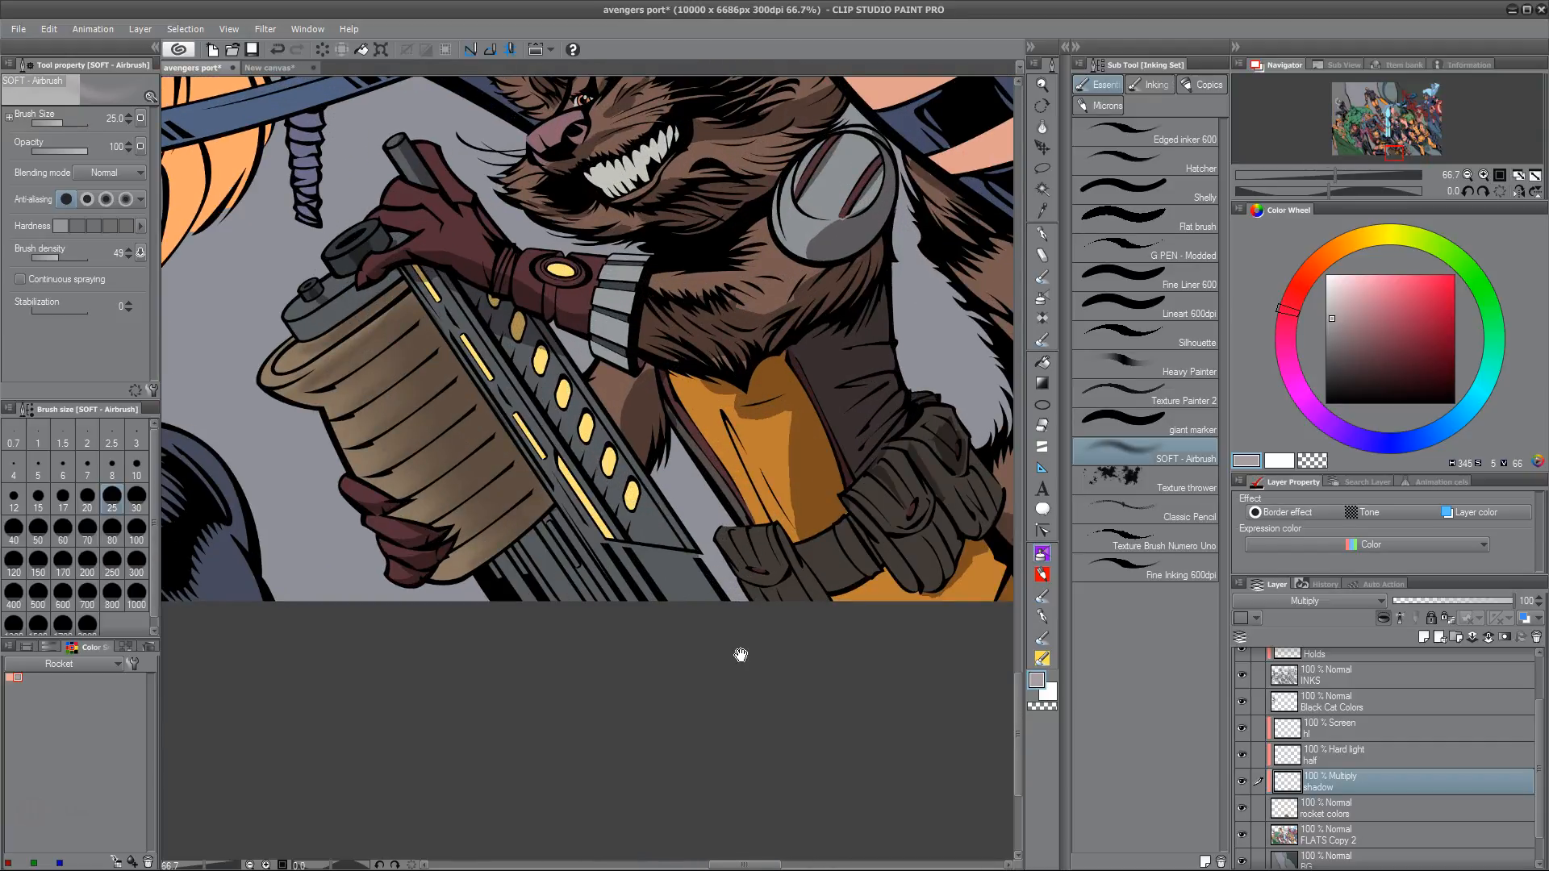
left_click_drag(741, 654, 681, 855)
left_click_drag(800, 476, 779, 583)
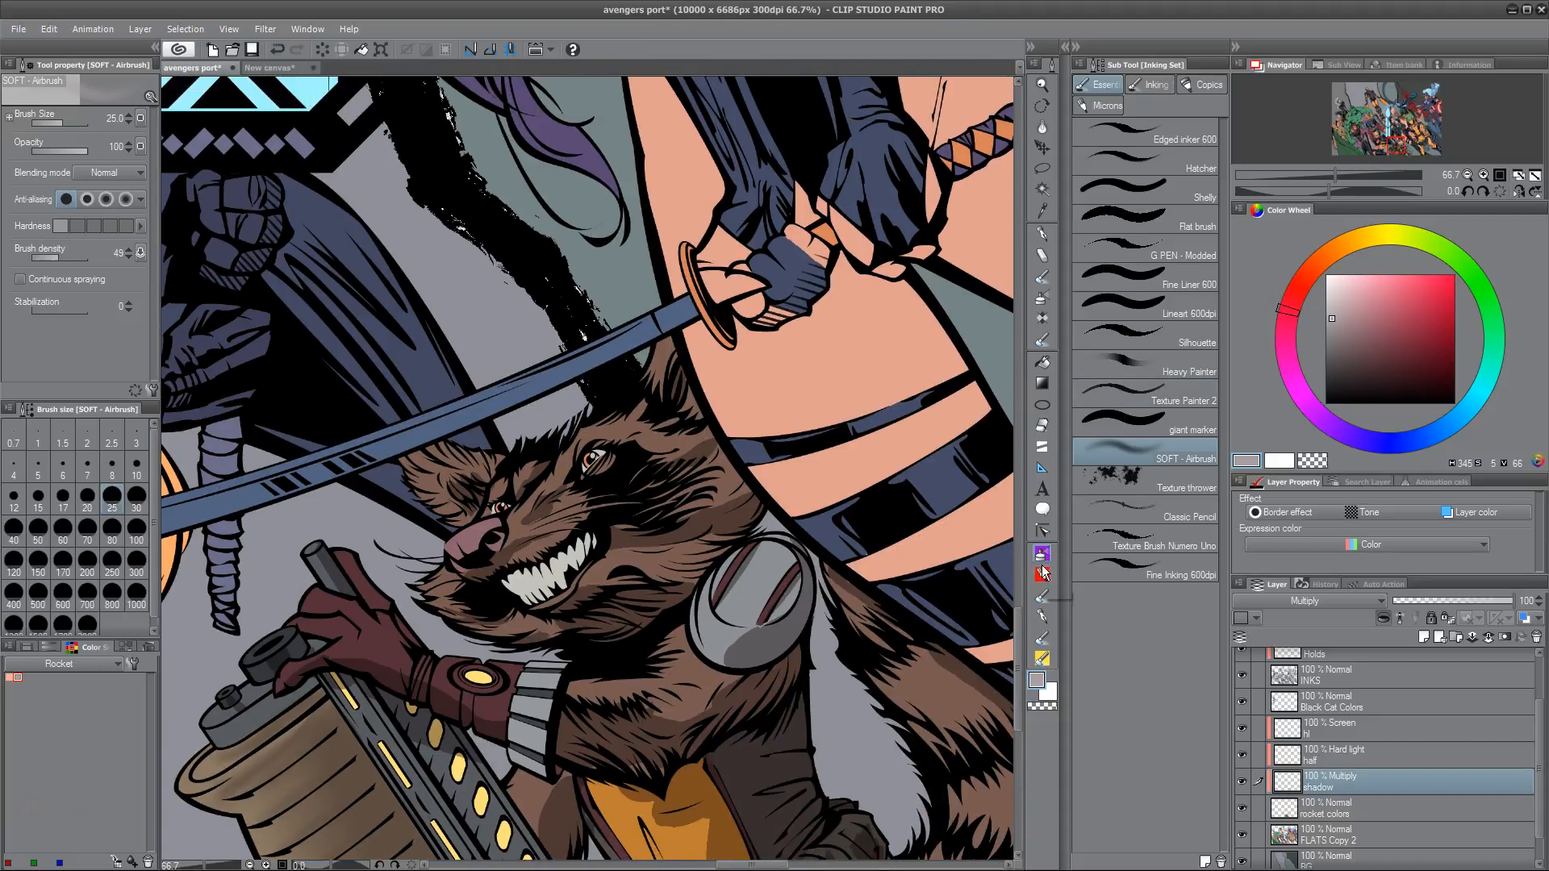
left_click(1207, 342)
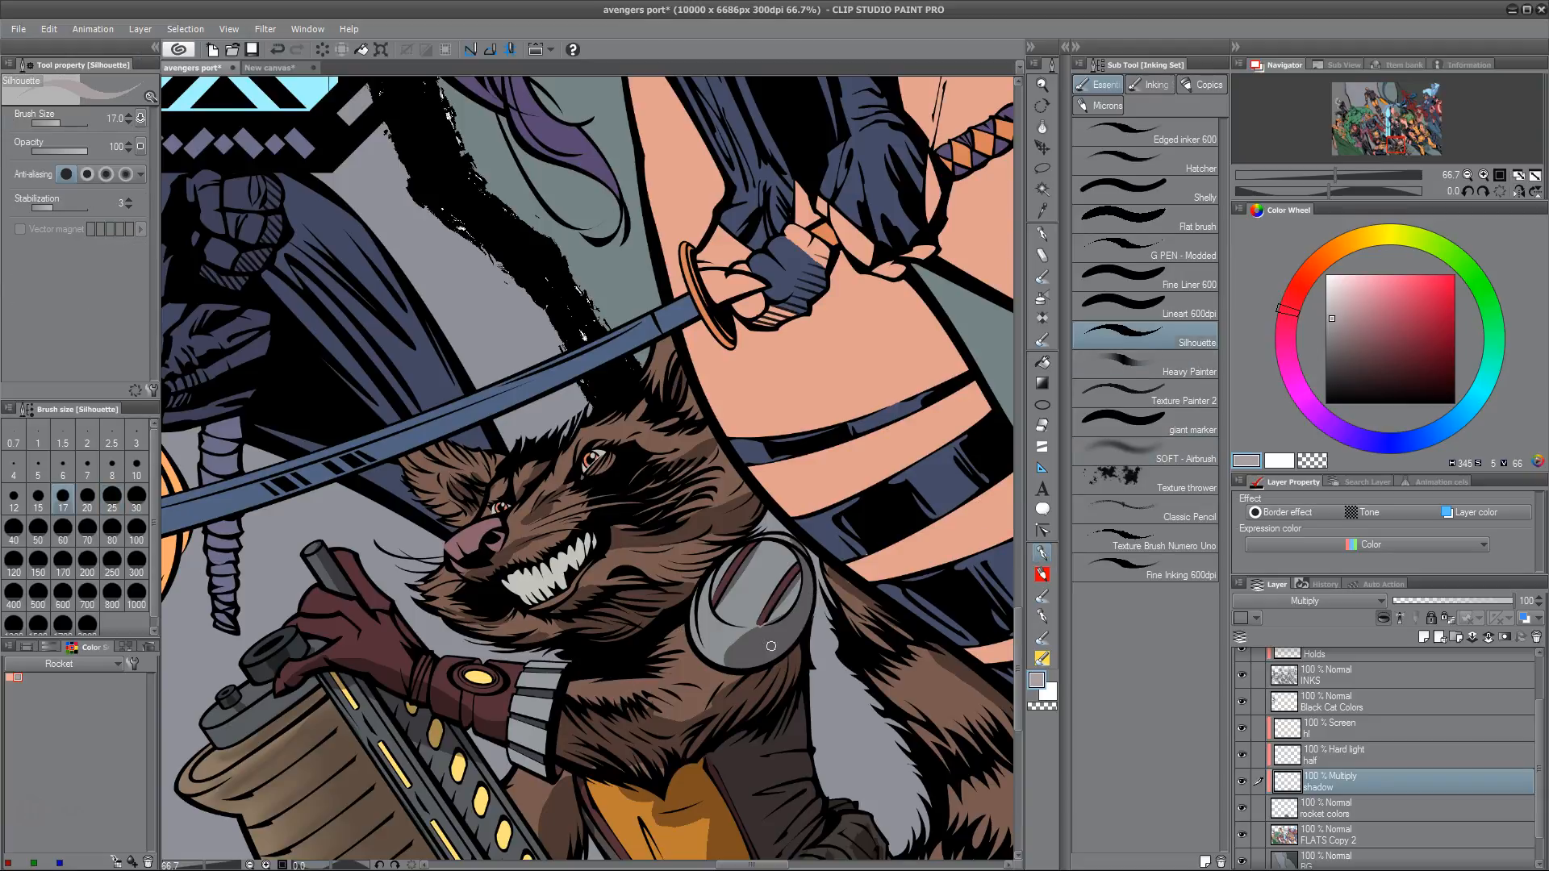
left_click_drag(735, 687, 726, 401)
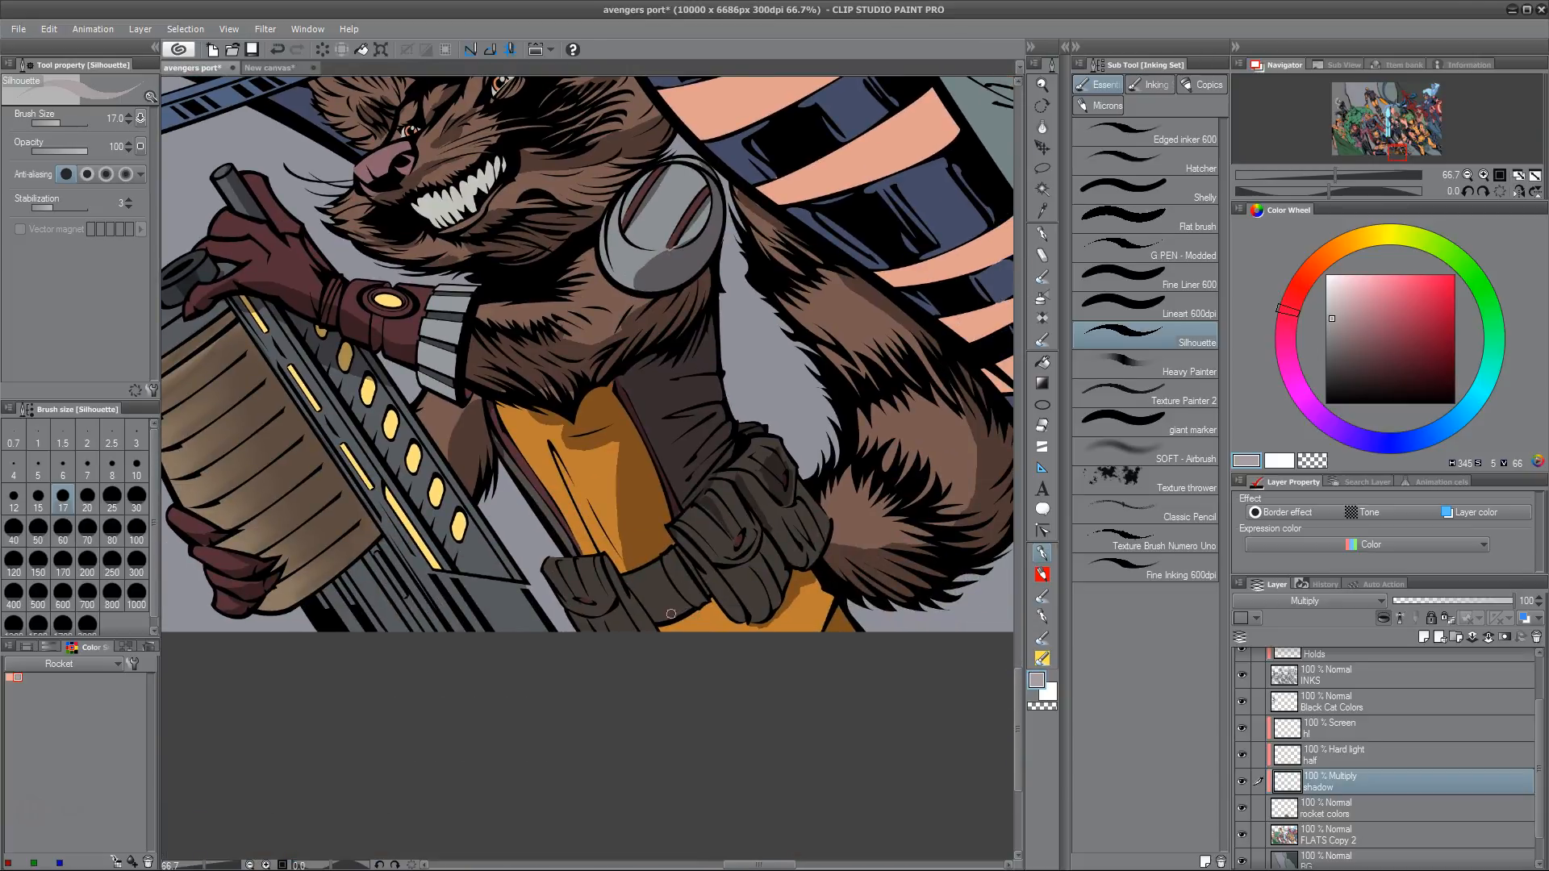
key("bracketright")
key("bracketright")
key("bracketright")
key("bracketright")
Paint light grey shadows on the raccoon's belt pouches and on the orange trousers just below them
mouse_move(660, 611)
left_mouse_down()
mouse_move(701, 595)
mouse_move(793, 816)
left_mouse_up()
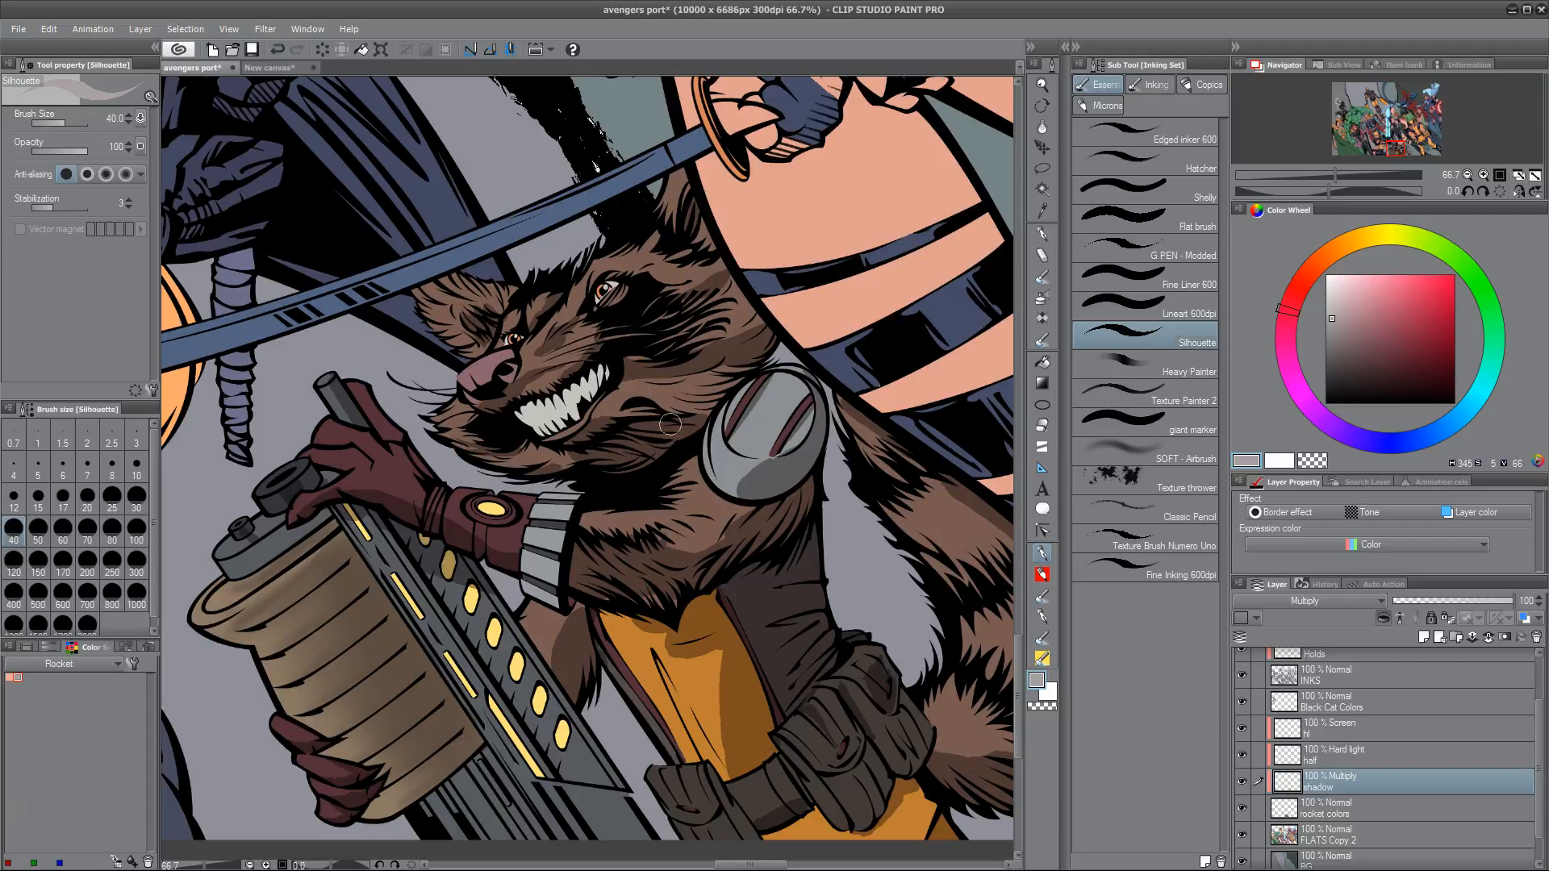
scroll(674, 355, "up", 3)
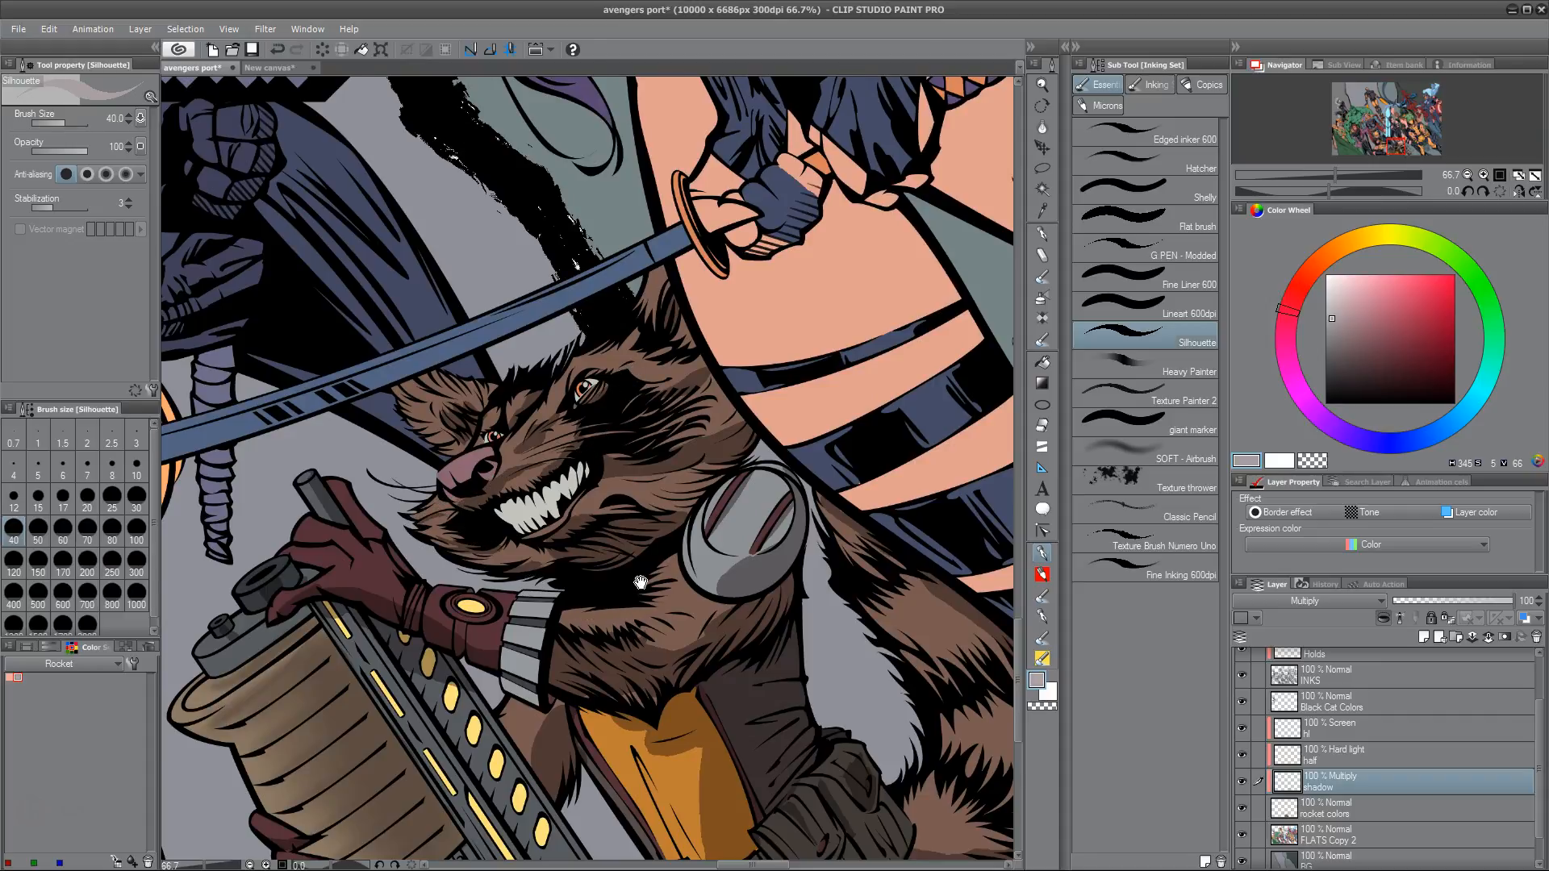
left_click_drag(641, 583, 587, 634)
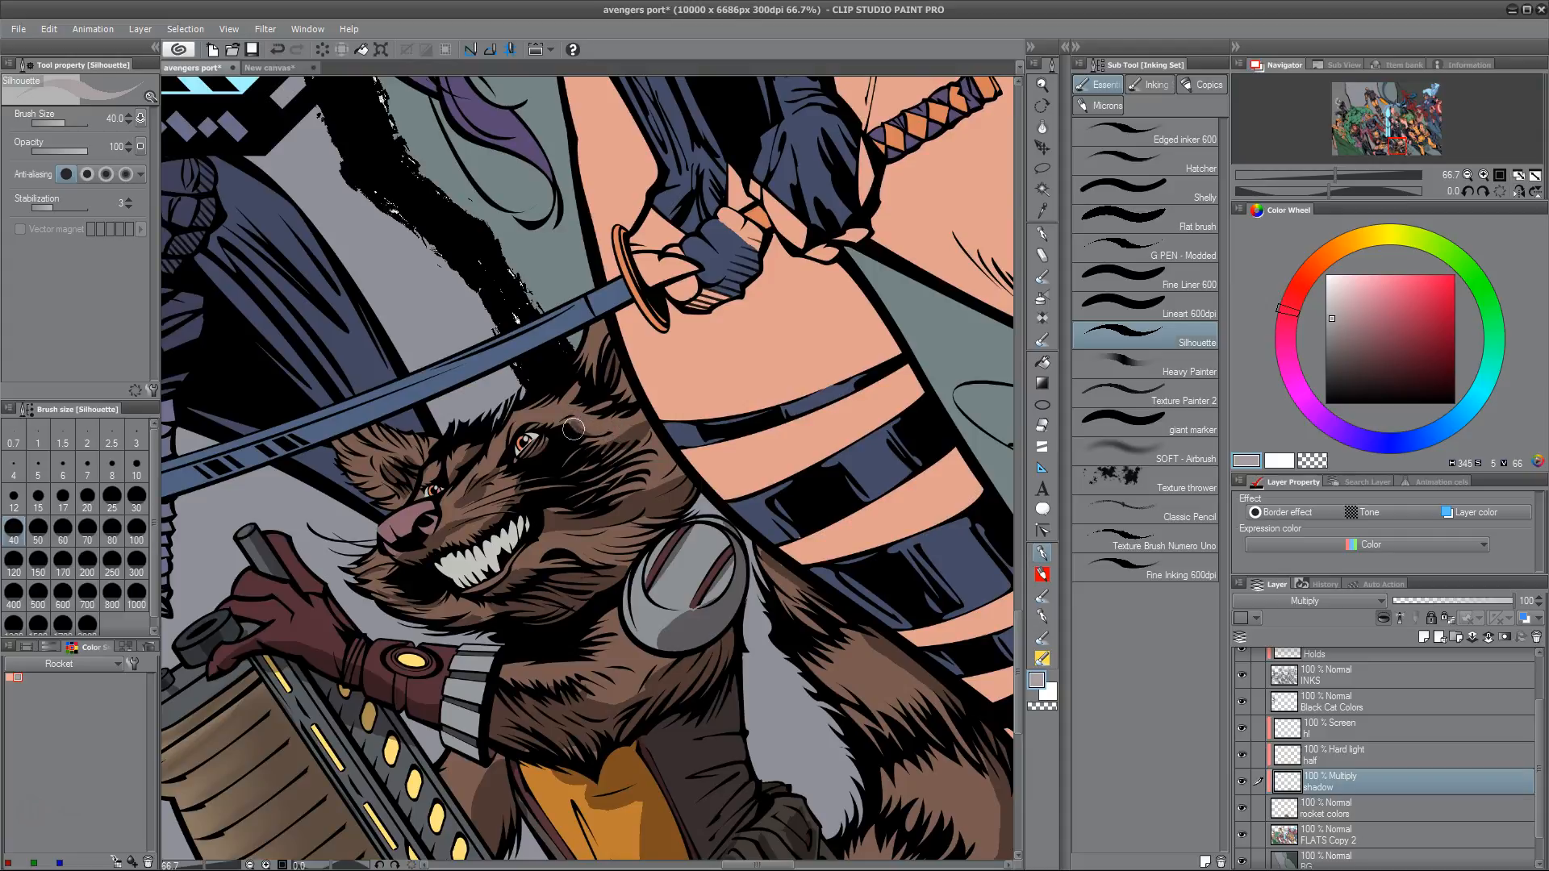
mouse_move(667, 659)
left_mouse_down()
mouse_move(678, 451)
mouse_move(684, 513)
mouse_move(671, 450)
left_mouse_up()
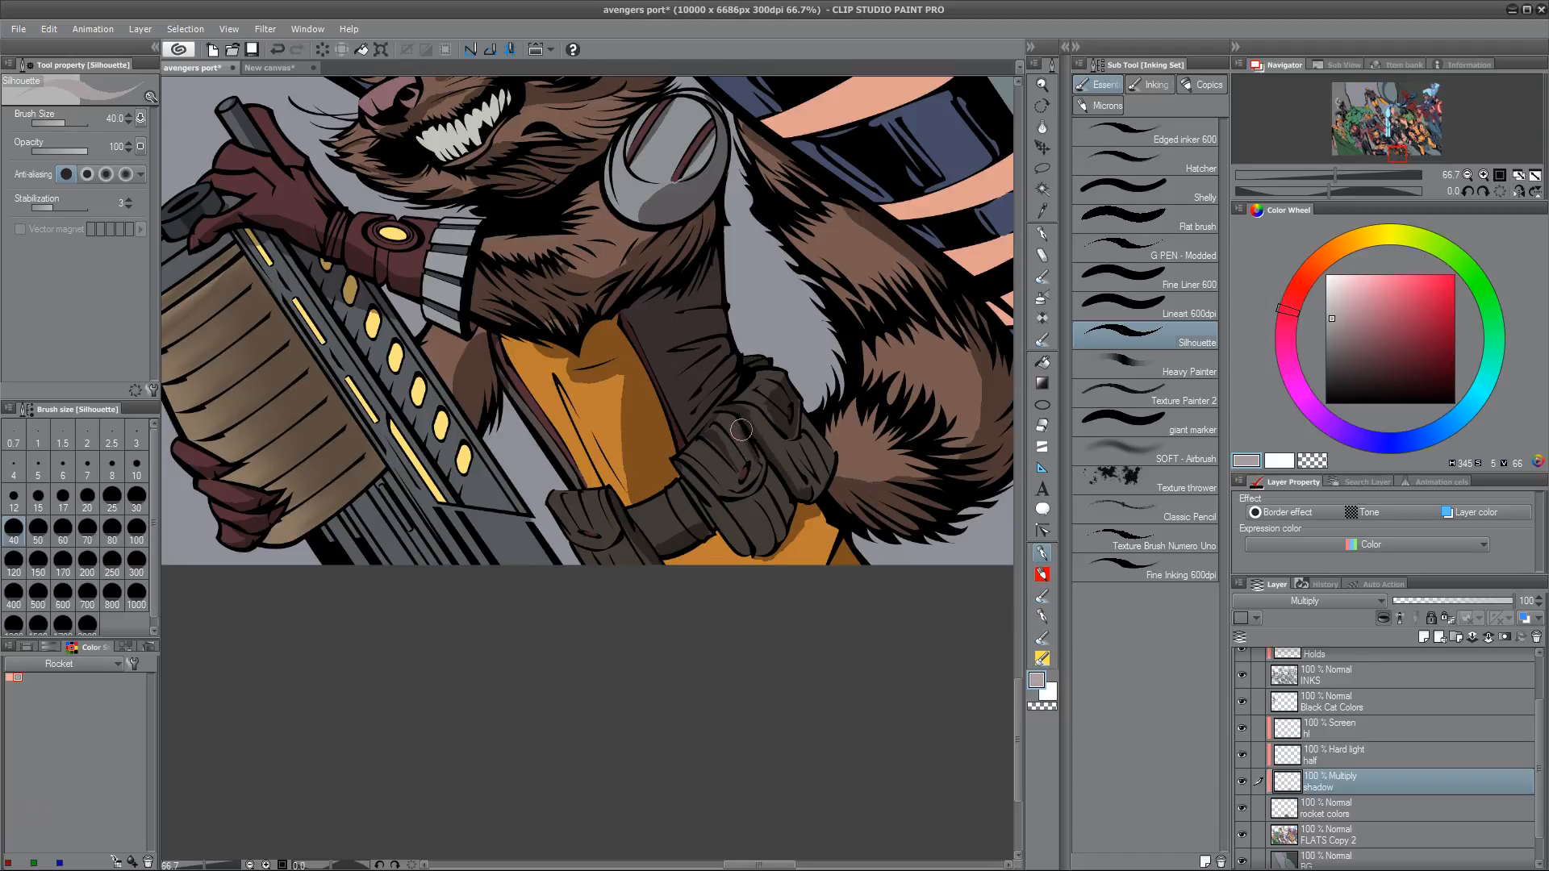
mouse_move(754, 474)
left_mouse_down()
mouse_move(752, 440)
mouse_move(749, 494)
mouse_move(762, 460)
mouse_move(772, 485)
mouse_move(795, 468)
mouse_move(785, 519)
mouse_move(830, 490)
left_mouse_up()
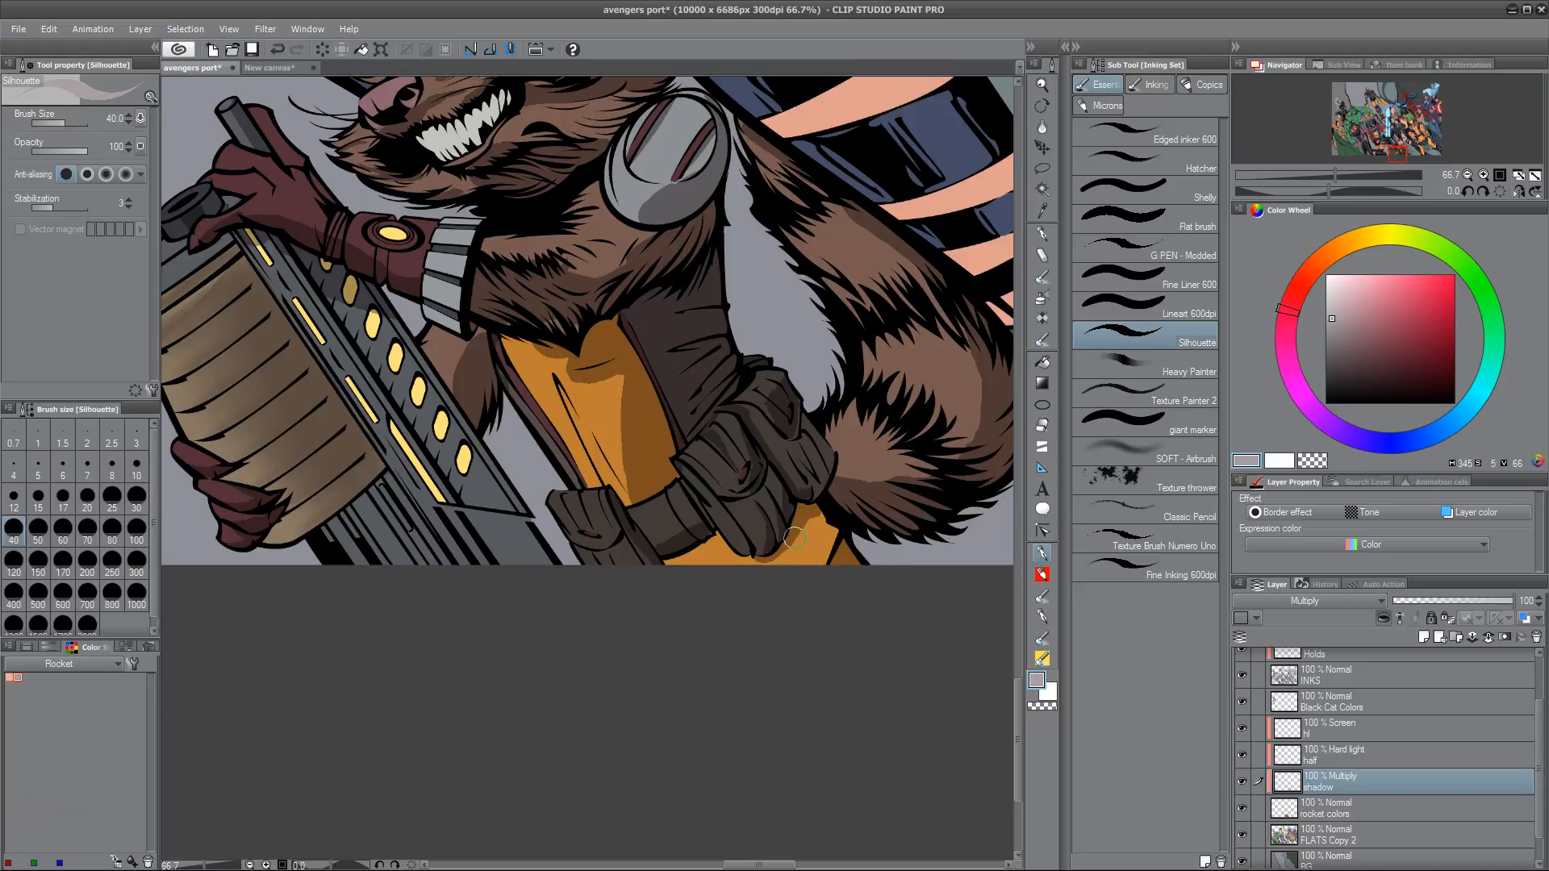
Paint light grey shadows along the outer edge of the raccoon's tail, from its base to the bushy curve
left_click_drag(806, 547, 743, 683)
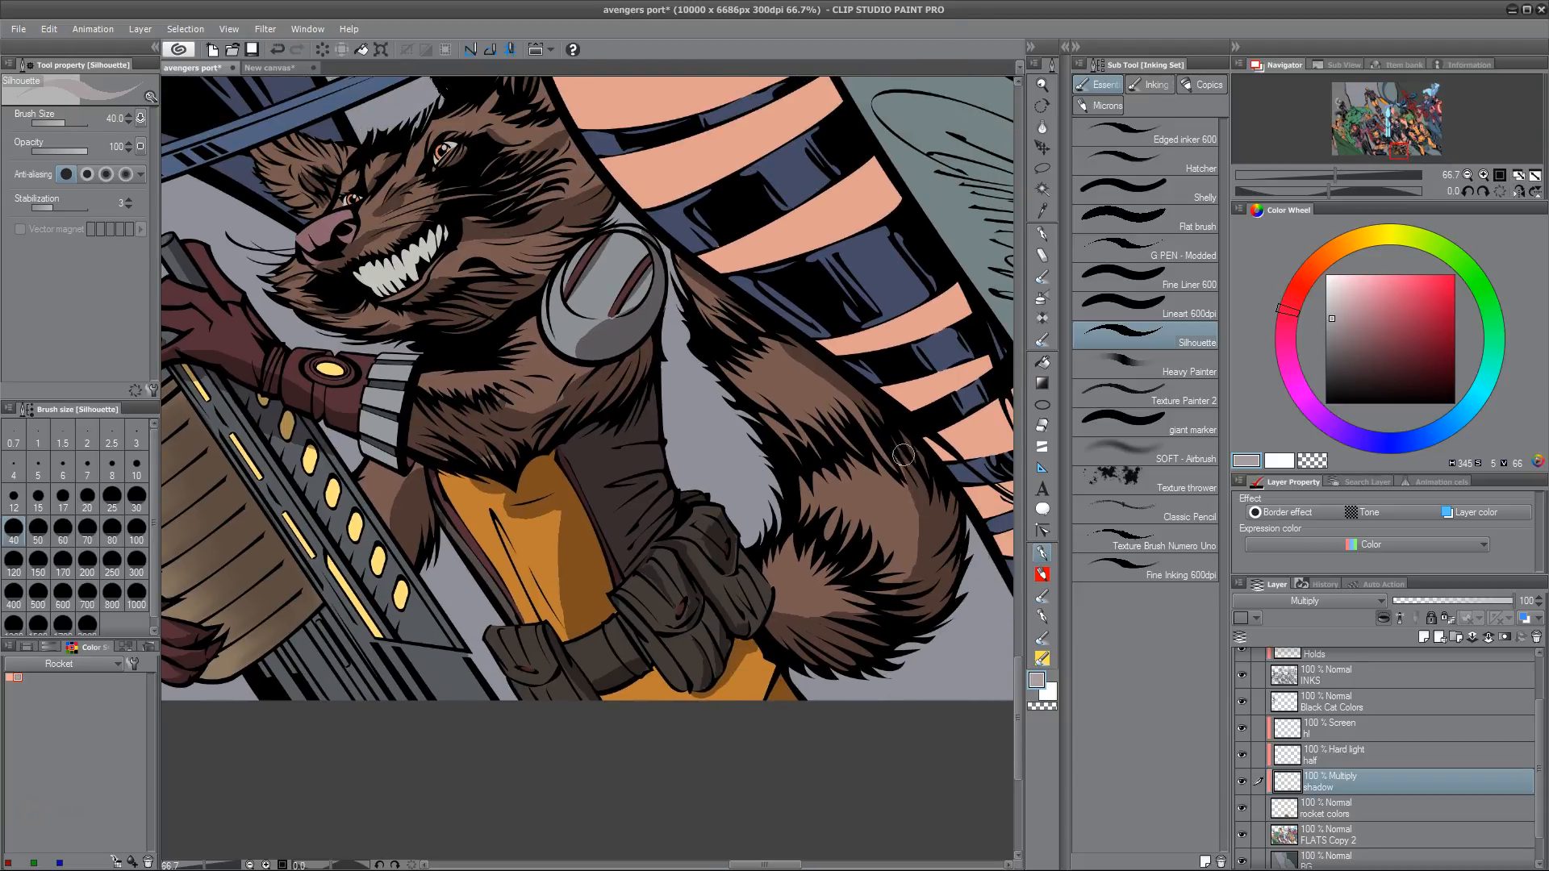
mouse_move(878, 623)
left_mouse_down()
mouse_move(915, 494)
mouse_move(907, 582)
mouse_move(916, 504)
mouse_move(909, 569)
mouse_move(789, 623)
mouse_move(804, 622)
mouse_move(773, 612)
mouse_move(906, 594)
mouse_move(850, 605)
mouse_move(938, 555)
mouse_move(894, 595)
mouse_move(924, 571)
left_mouse_up()
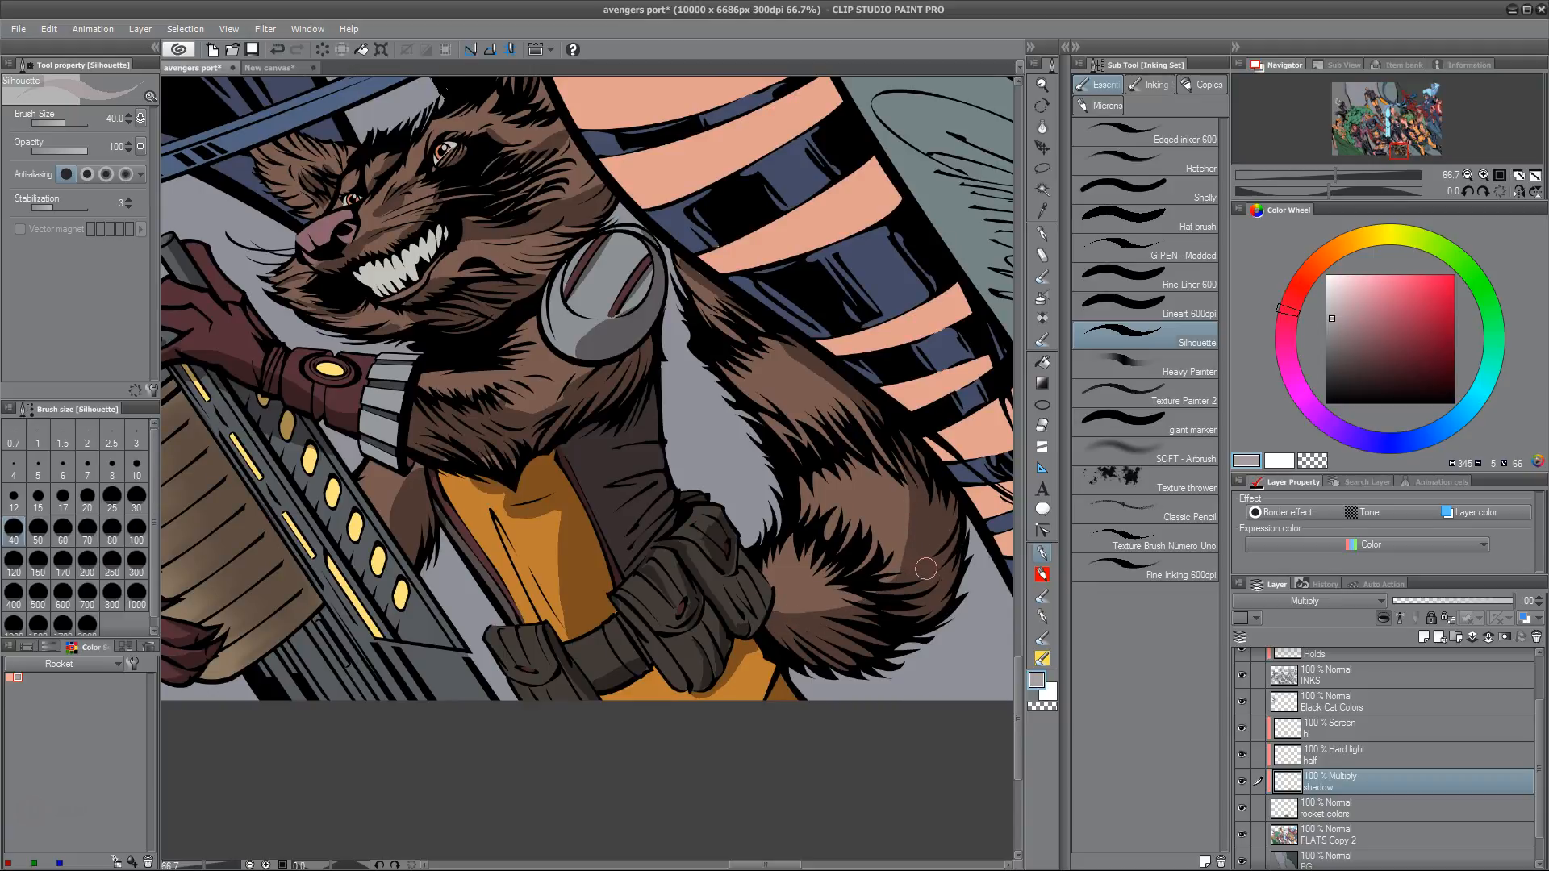
mouse_move(695, 271)
left_mouse_down()
mouse_move(738, 280)
mouse_move(683, 256)
mouse_move(708, 293)
left_mouse_up()
left_click_drag(813, 585, 865, 698)
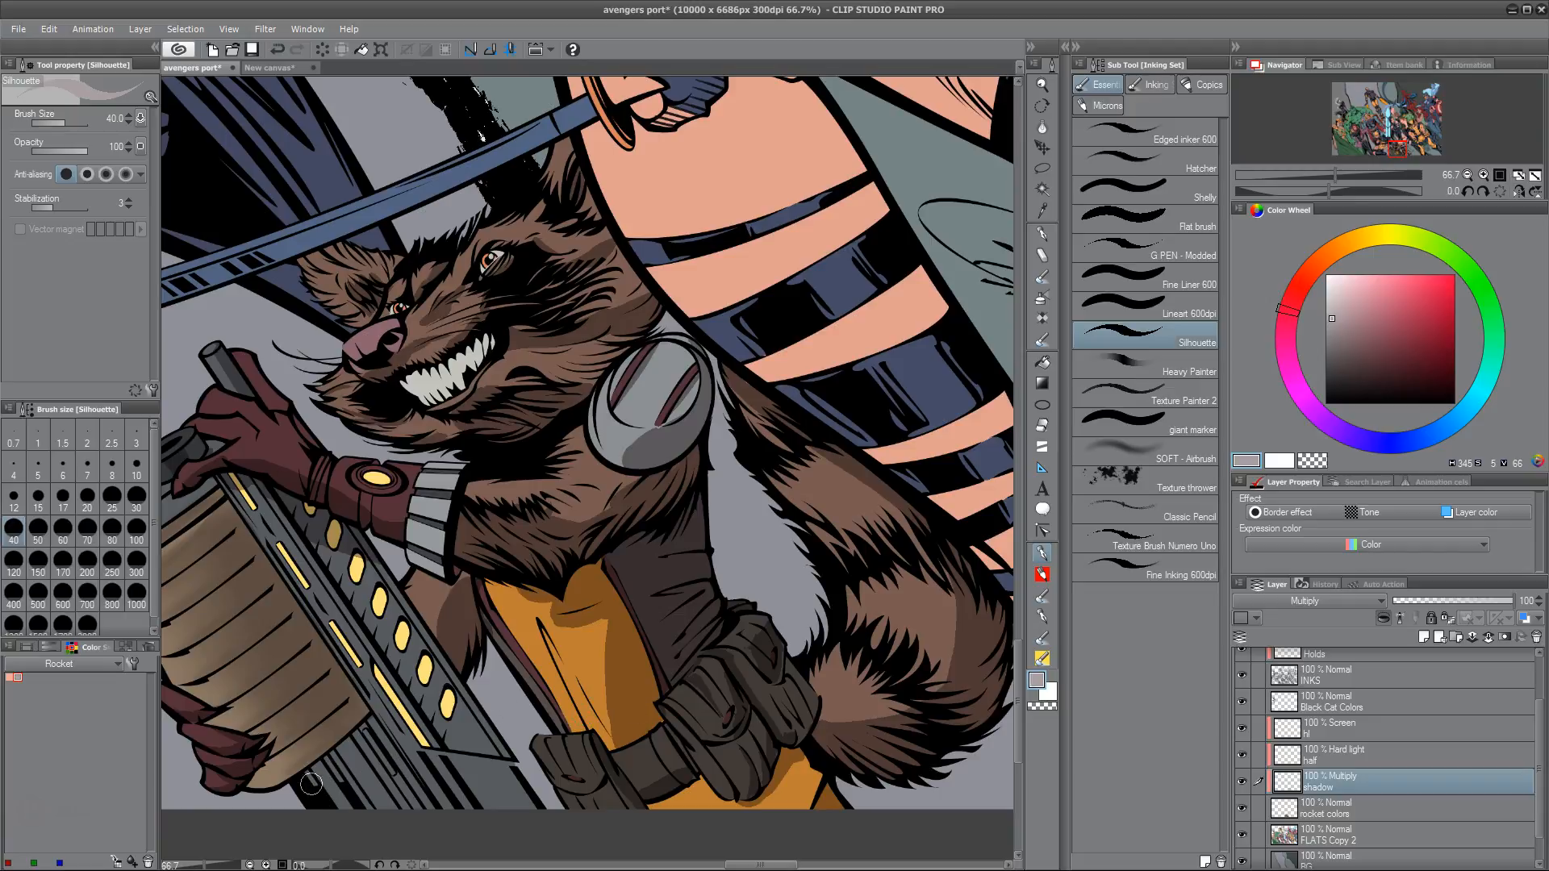
Undo the last stroke, enlarge the Silhouette brush to 70, and shade the gun barrels beside the lower gloved hand
key("ctrl+z")
key("bracketright")
key("bracketright")
key("bracketright")
mouse_move(345, 748)
left_mouse_down()
mouse_move(378, 789)
mouse_move(343, 760)
mouse_move(307, 777)
mouse_move(351, 823)
mouse_move(343, 749)
mouse_move(400, 810)
mouse_move(353, 742)
left_mouse_up()
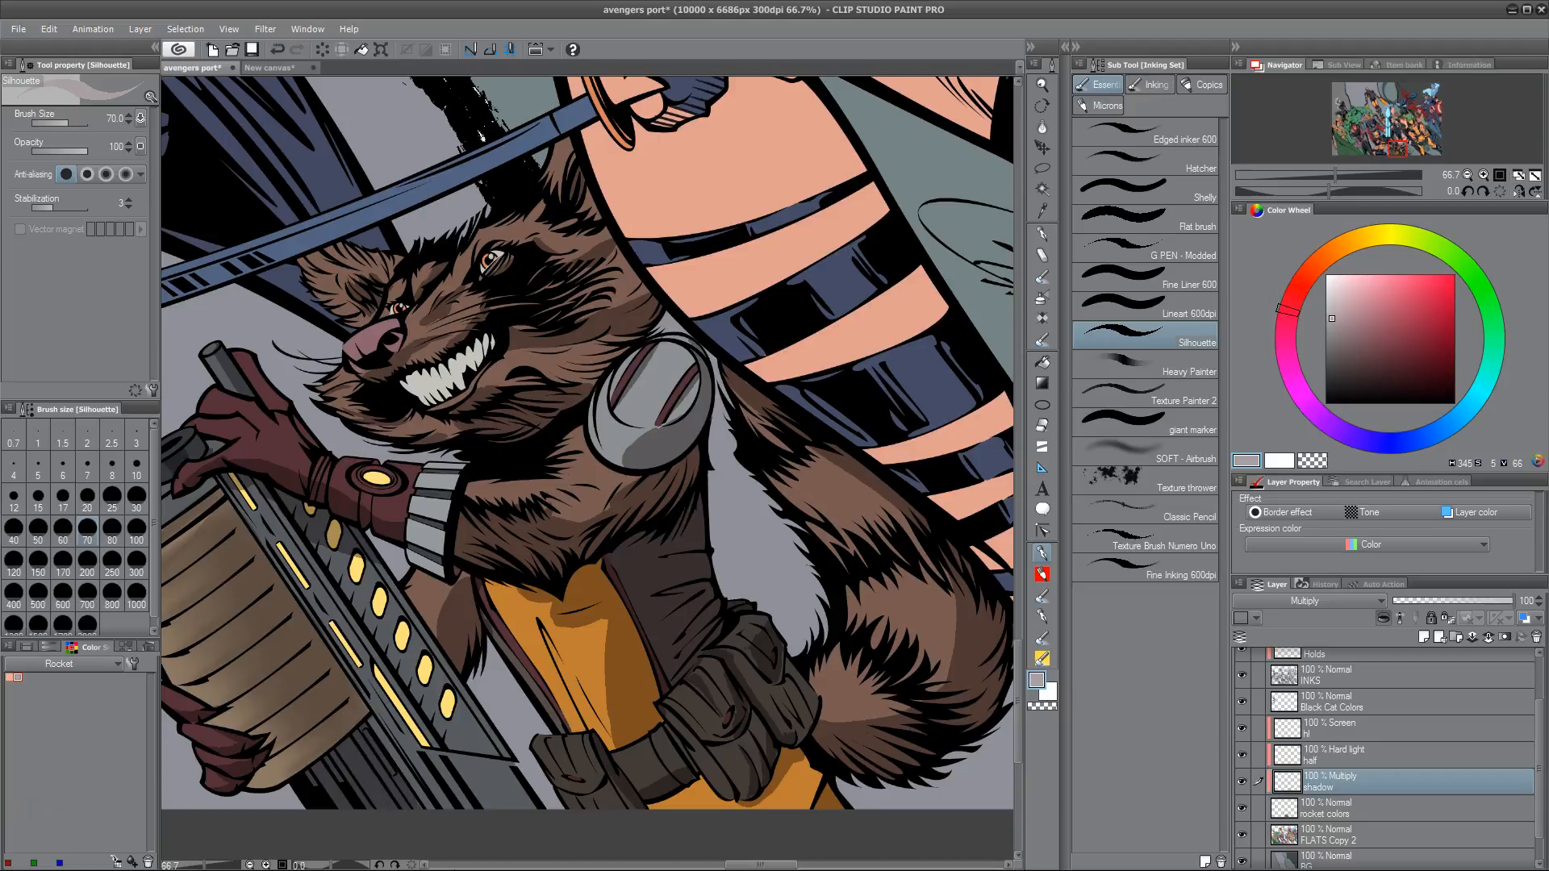
Undo the last stroke and shade the grey handle held by the upper gloved hand
left_click_drag(573, 803, 769, 835)
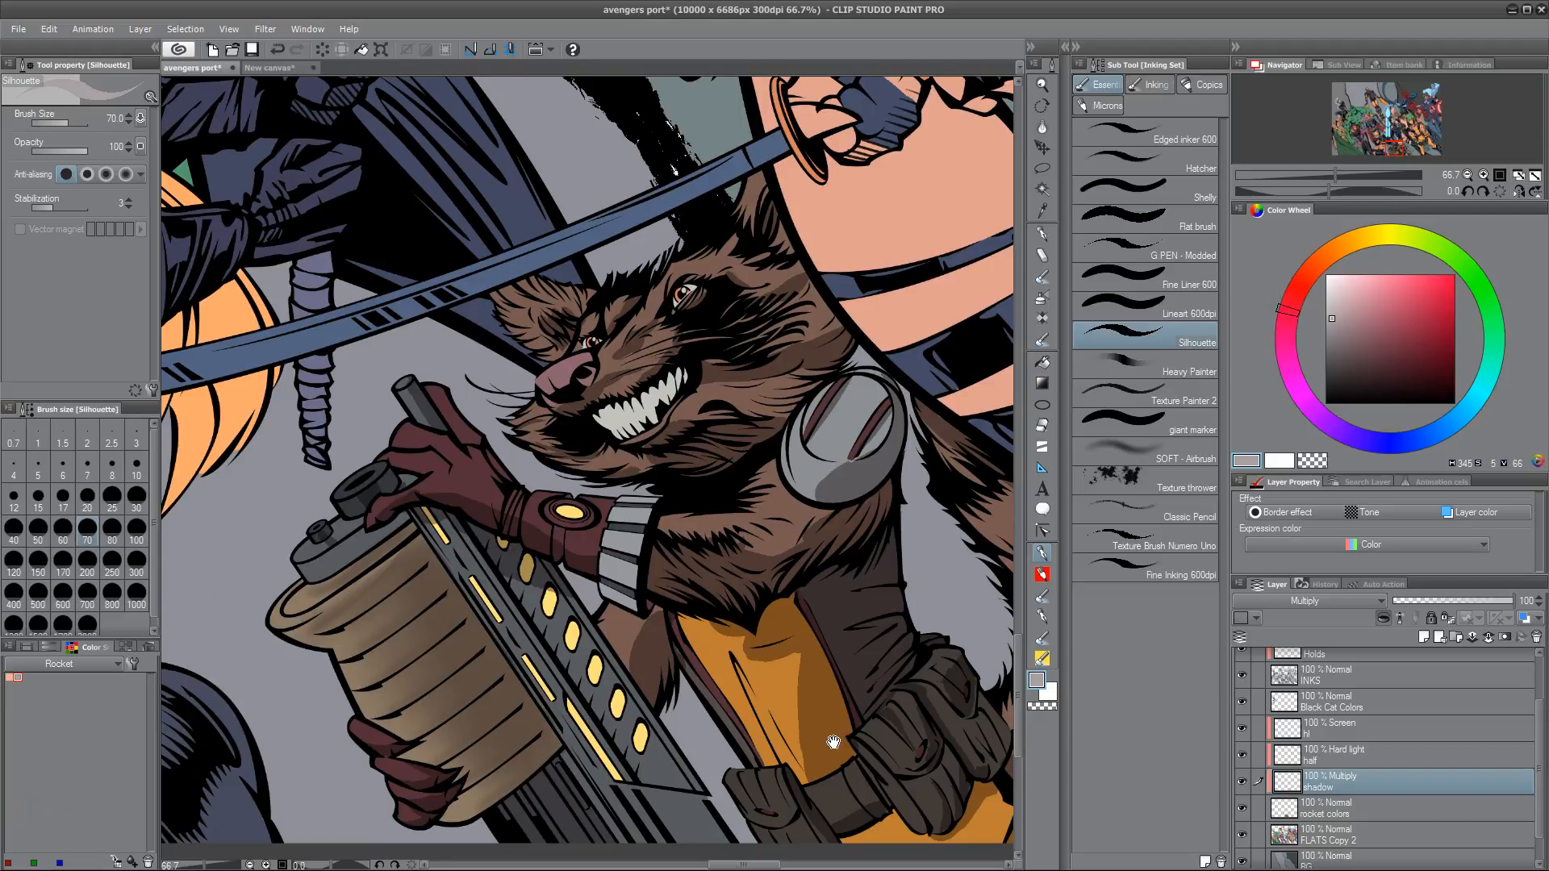
left_click_drag(818, 742, 605, 737)
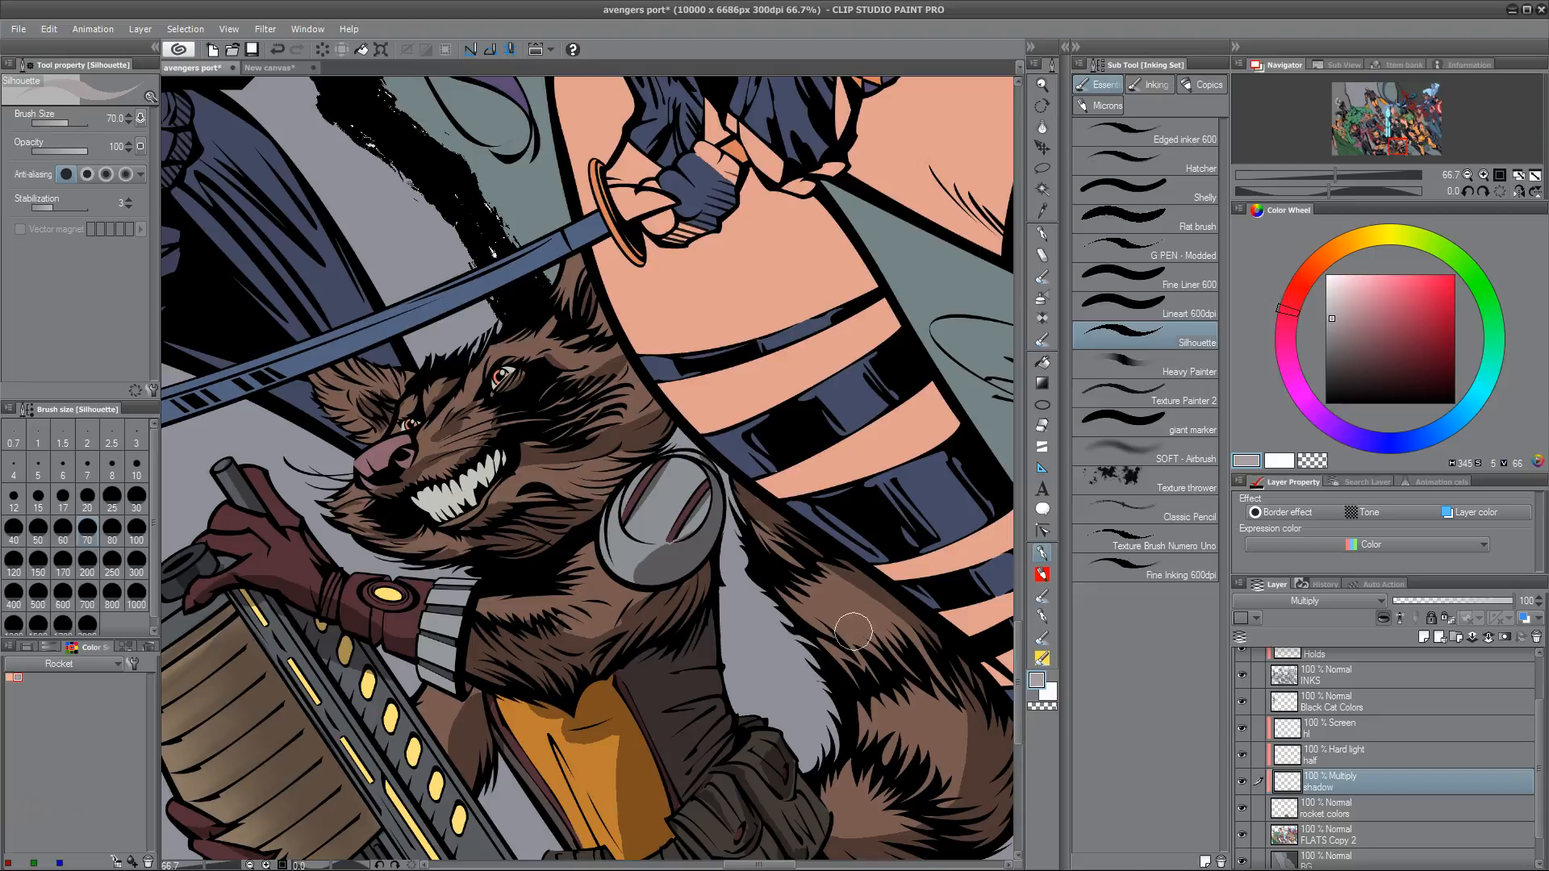
key("alt")
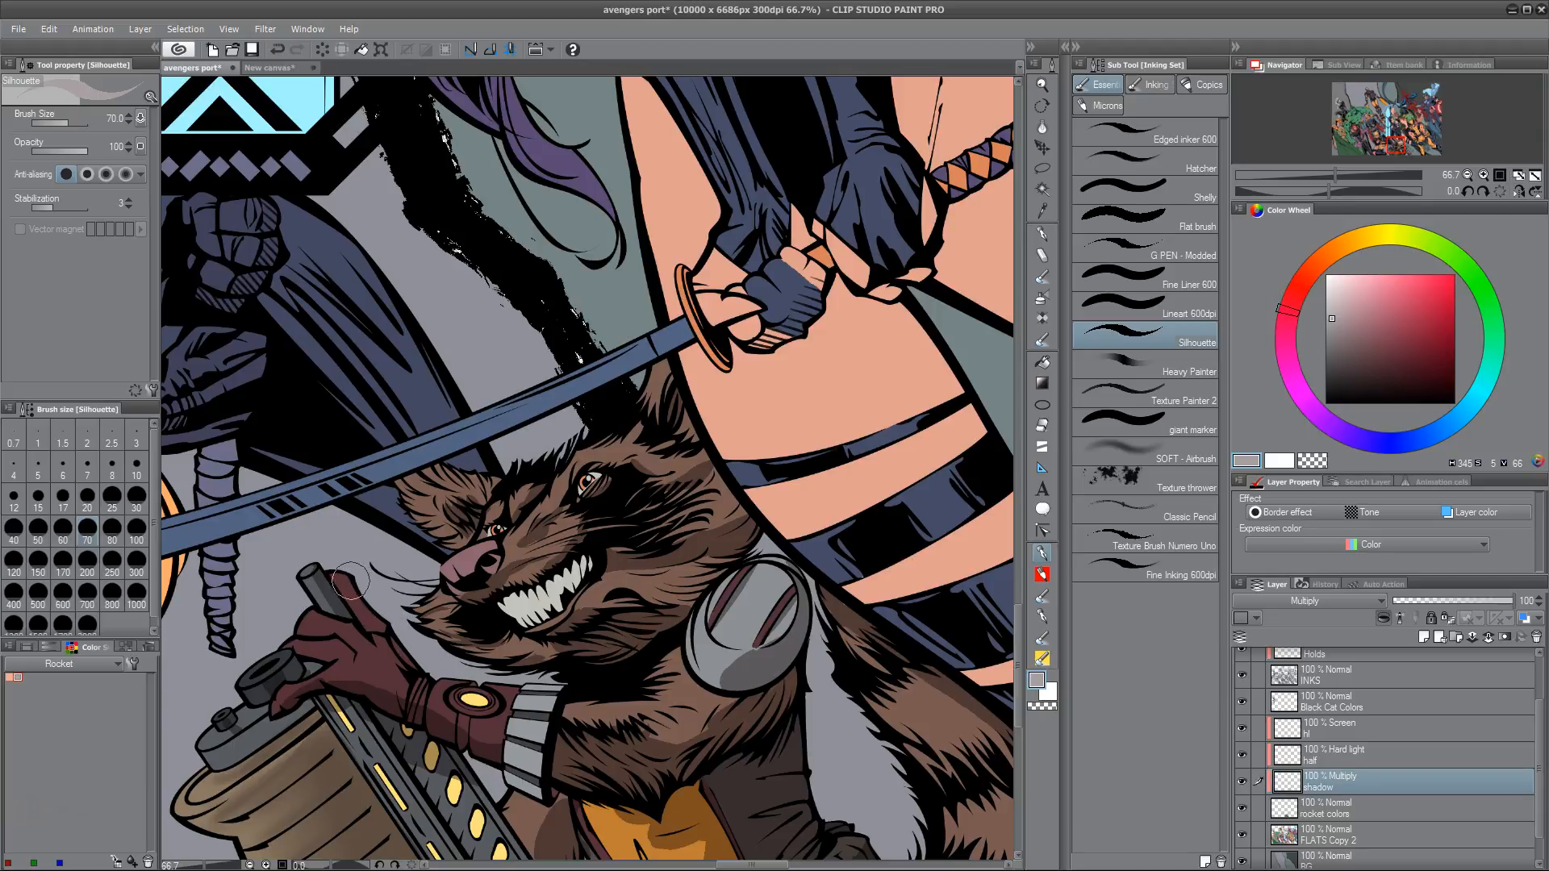
key("ctrl+z")
left_click_drag(337, 582, 358, 620)
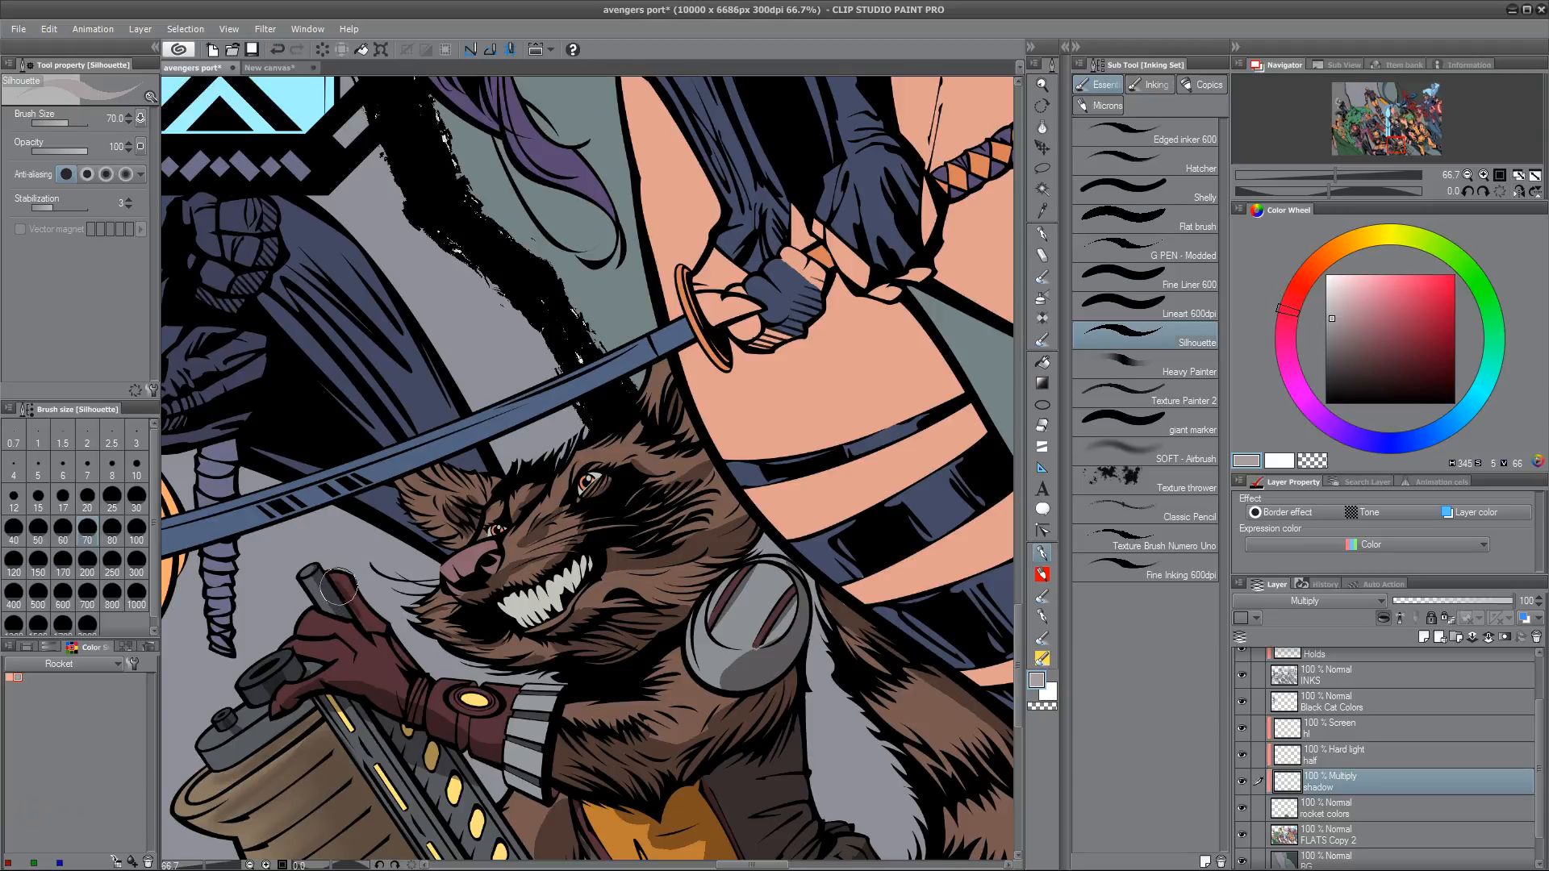
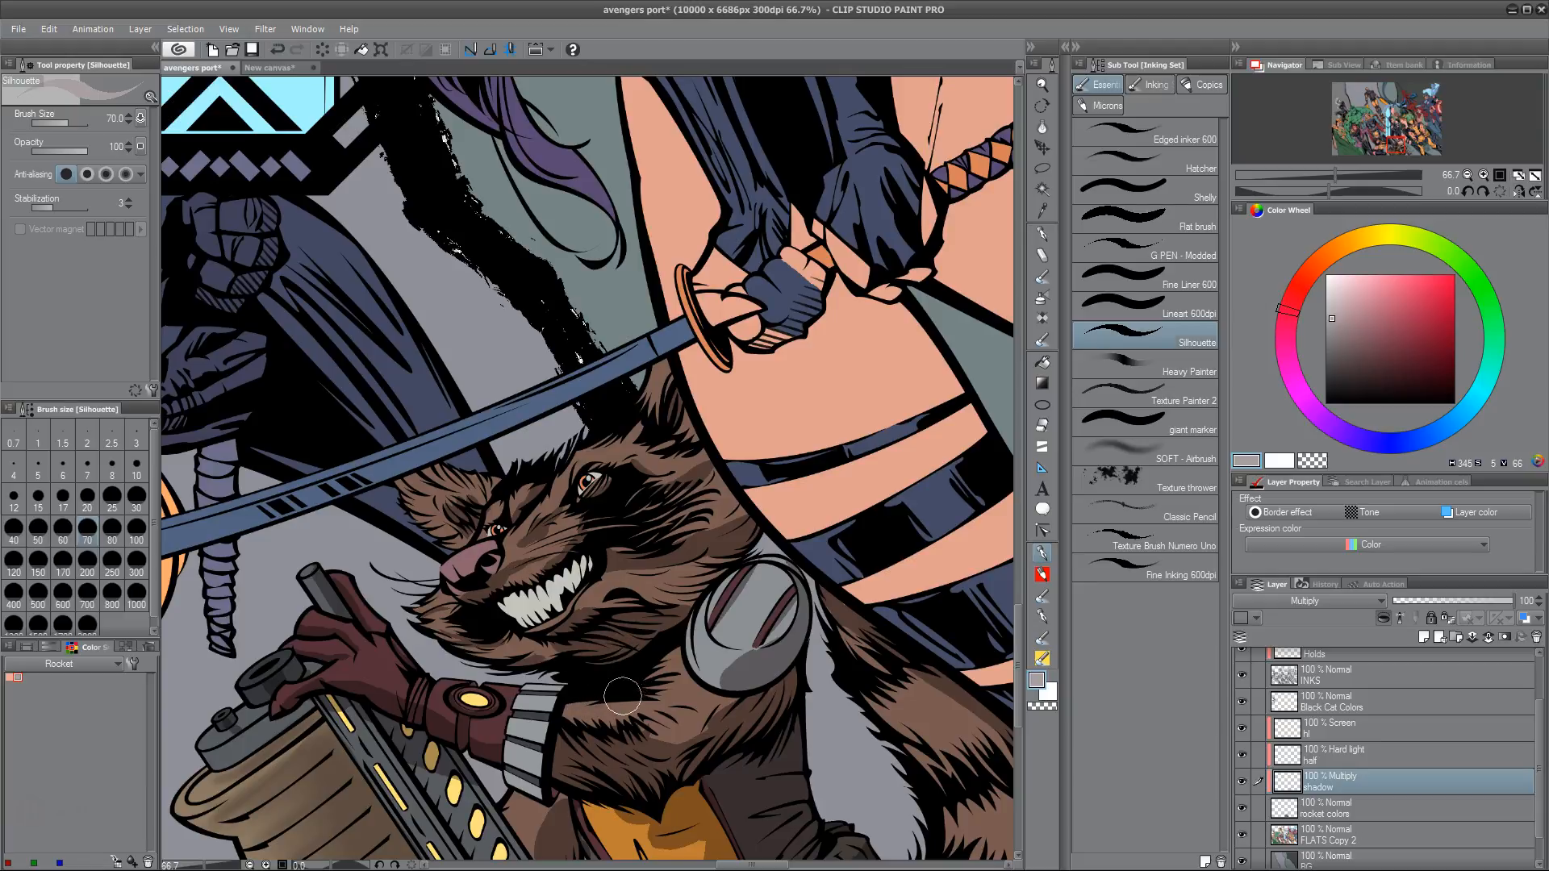
Add light grey shadows to the raccoon's ear beside the sword and beneath the chest fur over the orange suit
left_click_drag(627, 674, 484, 568)
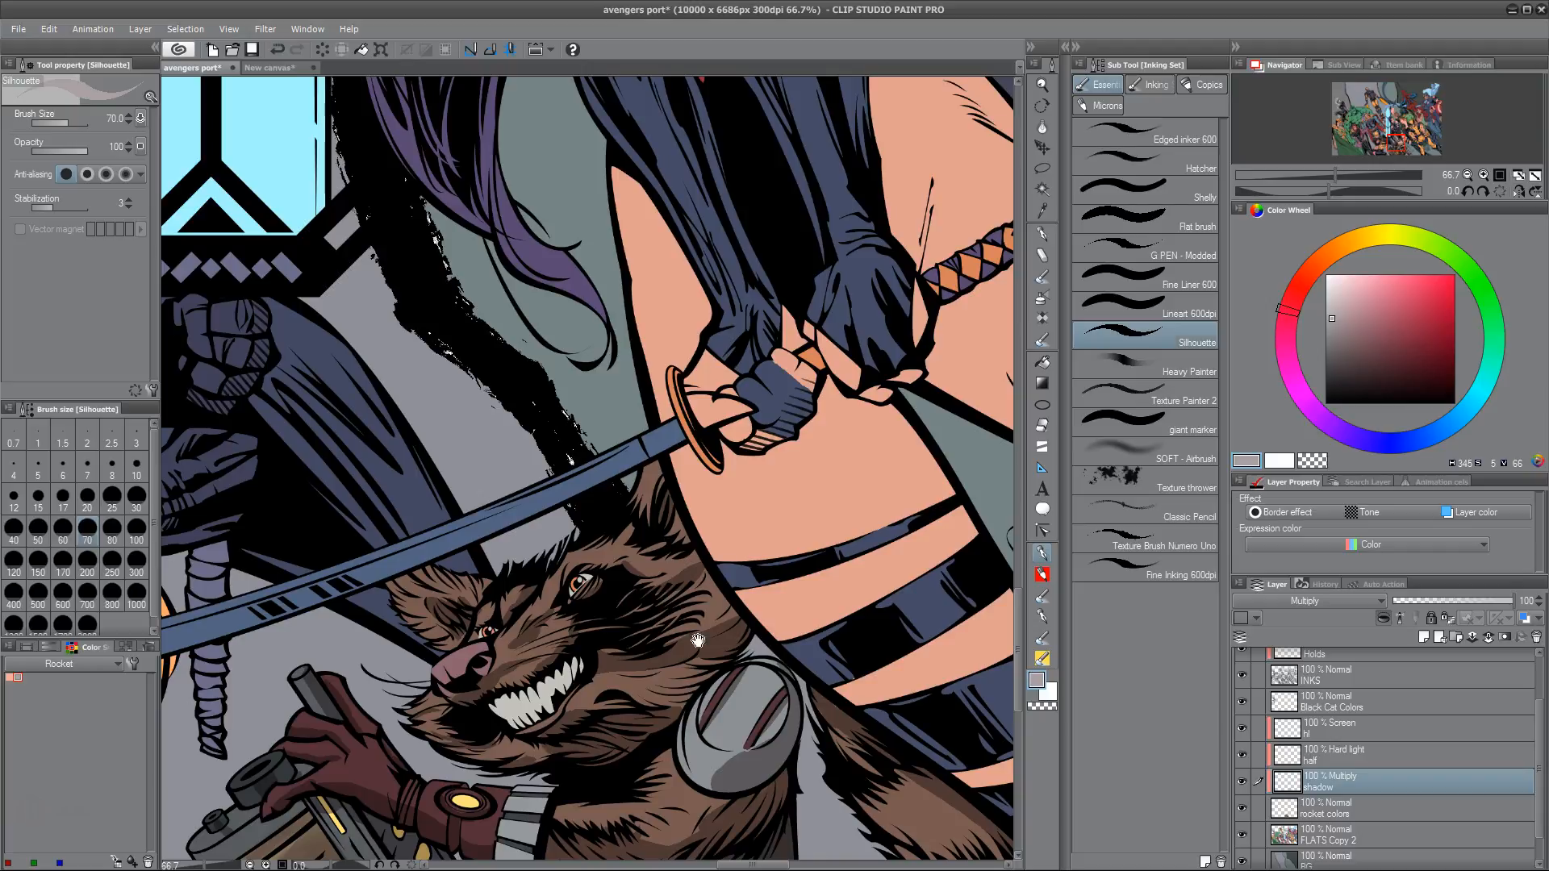
mouse_move(660, 506)
left_mouse_down()
mouse_move(678, 504)
mouse_move(668, 496)
left_mouse_up()
left_click_drag(618, 694, 656, 571)
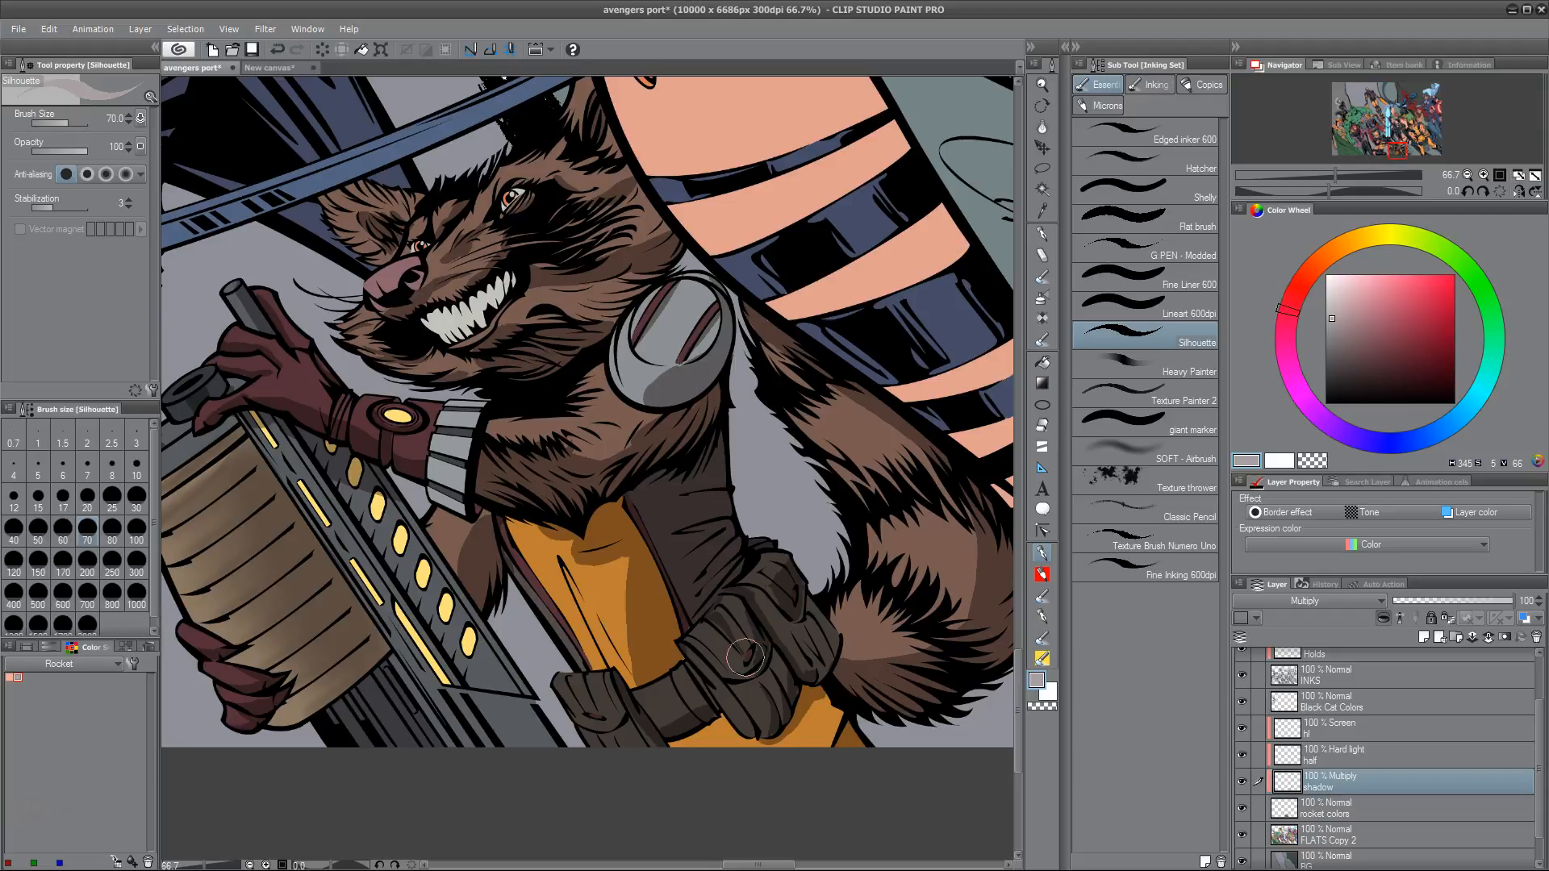
left_click_drag(950, 635, 832, 605)
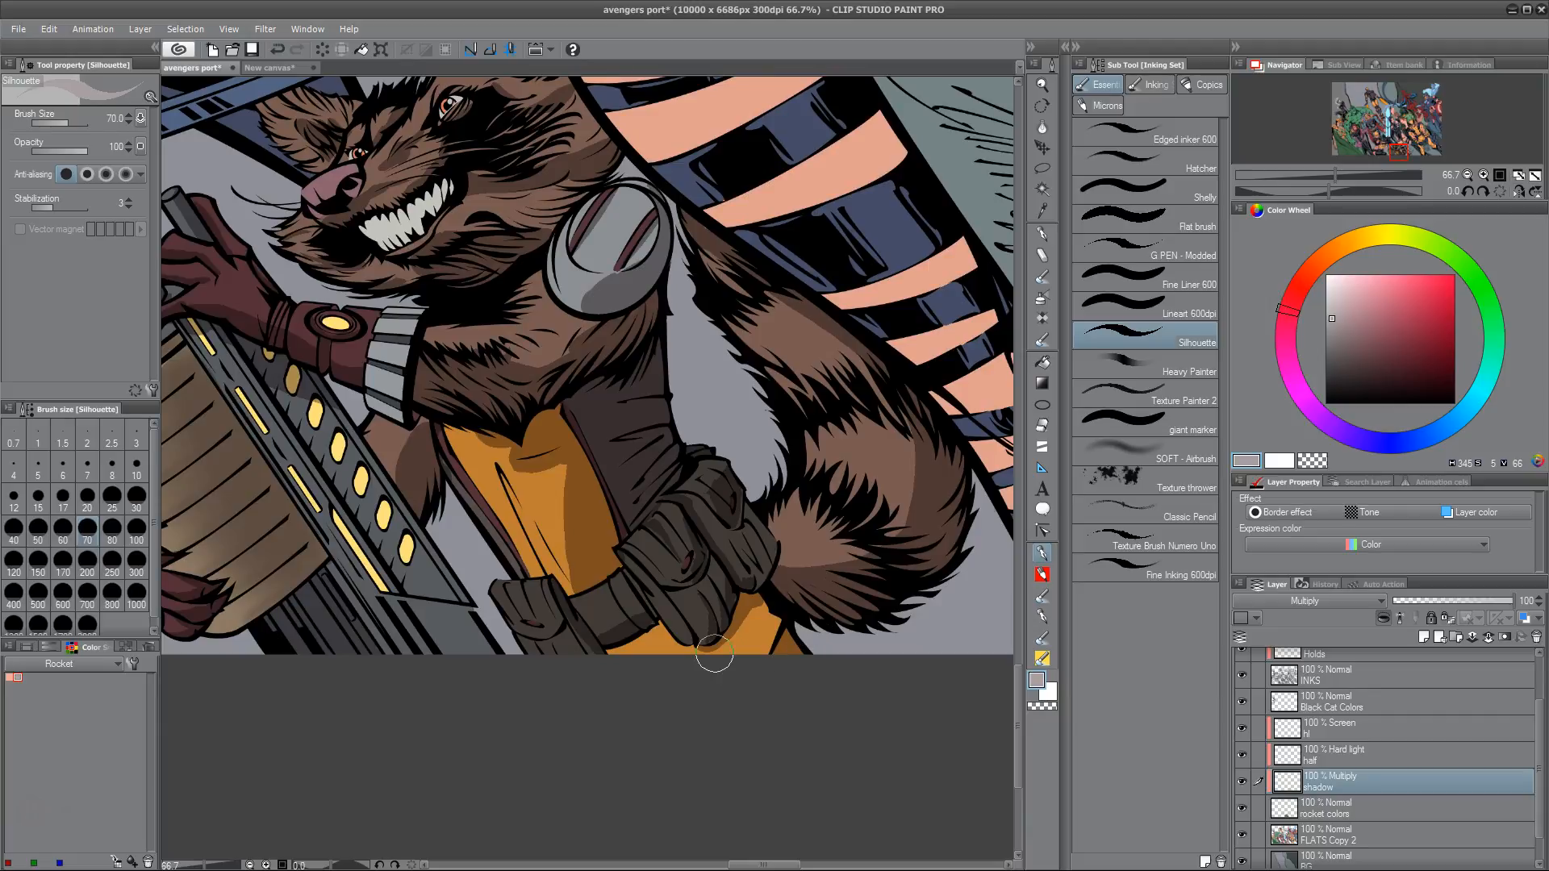
mouse_move(677, 382)
left_mouse_down()
mouse_move(722, 746)
mouse_move(699, 699)
mouse_move(782, 568)
left_mouse_up()
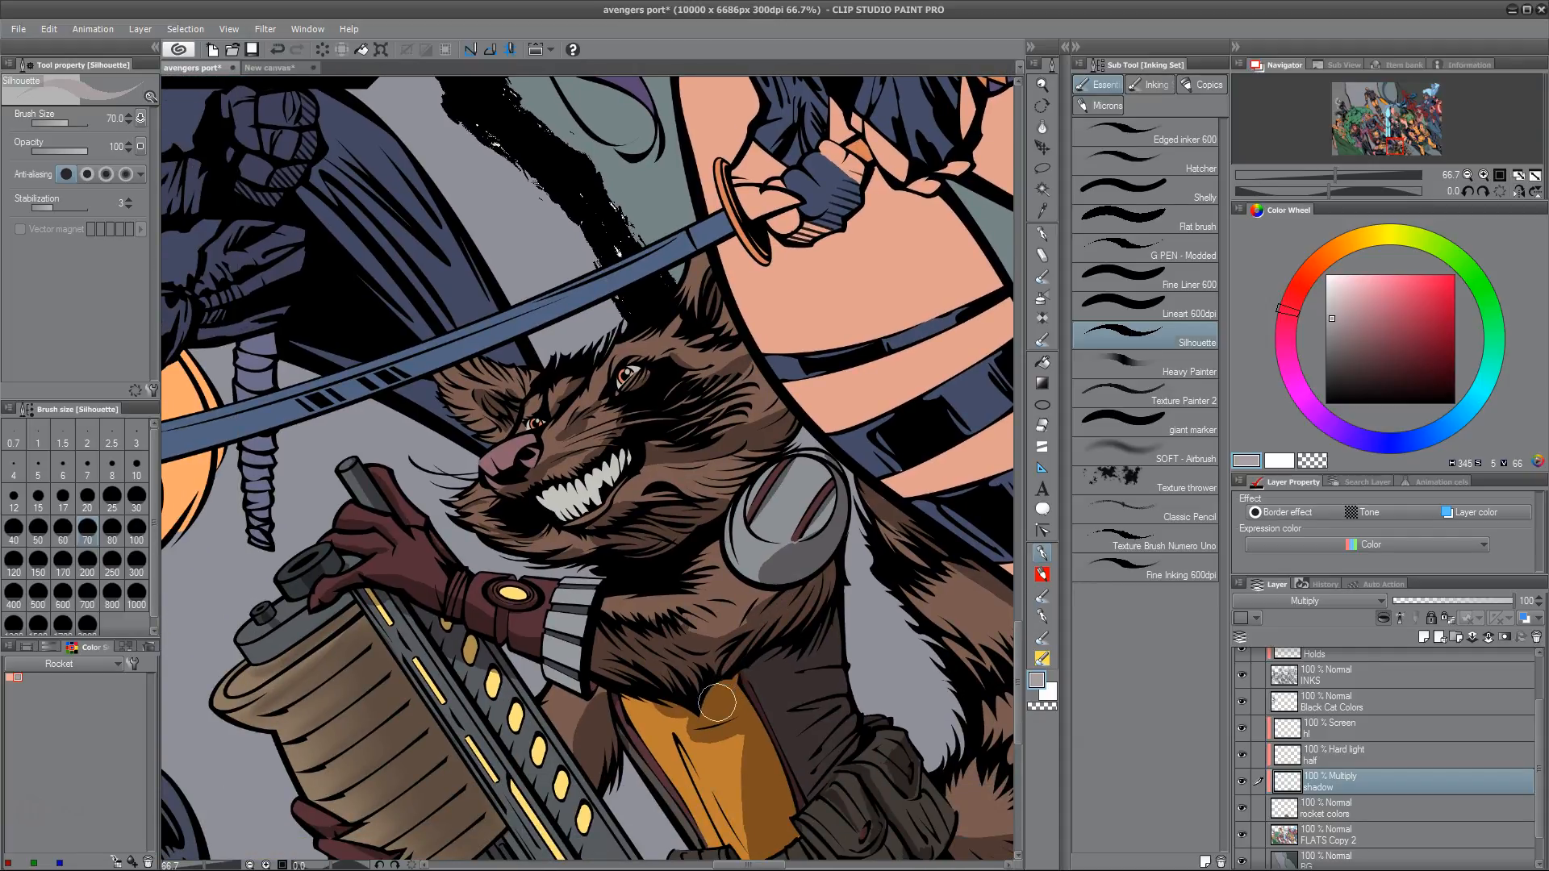
left_click_drag(716, 698, 719, 666)
Shade the lower edge of the canister's grey cap with light grey Silhouette strokes
left_click_drag(252, 646, 289, 632)
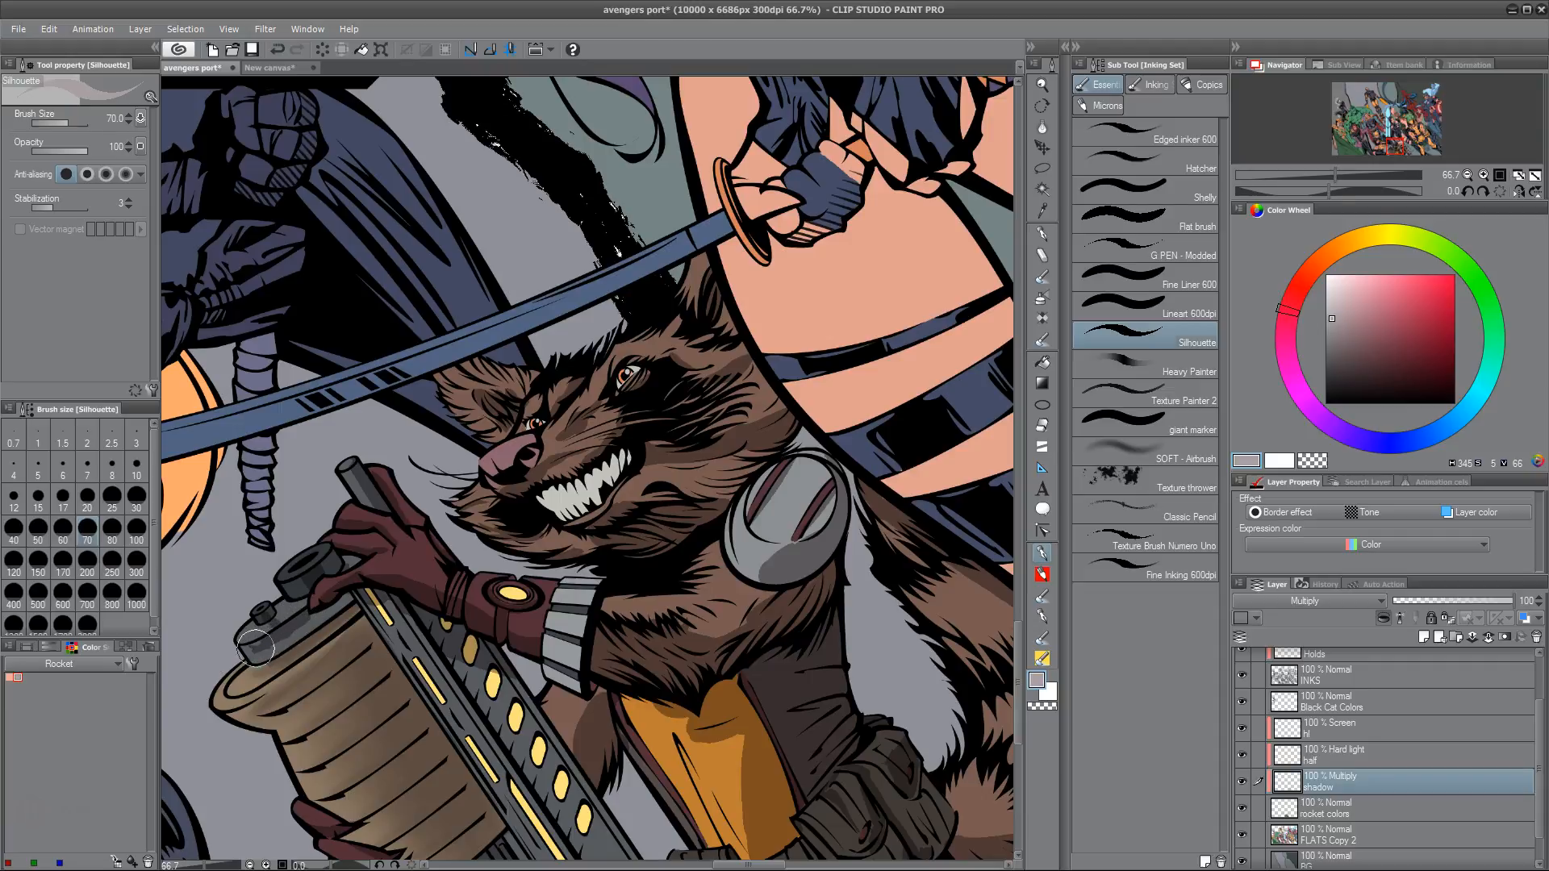
mouse_move(255, 646)
left_mouse_down()
mouse_move(350, 595)
mouse_move(288, 643)
left_mouse_up()
scroll(325, 615, "down", 5)
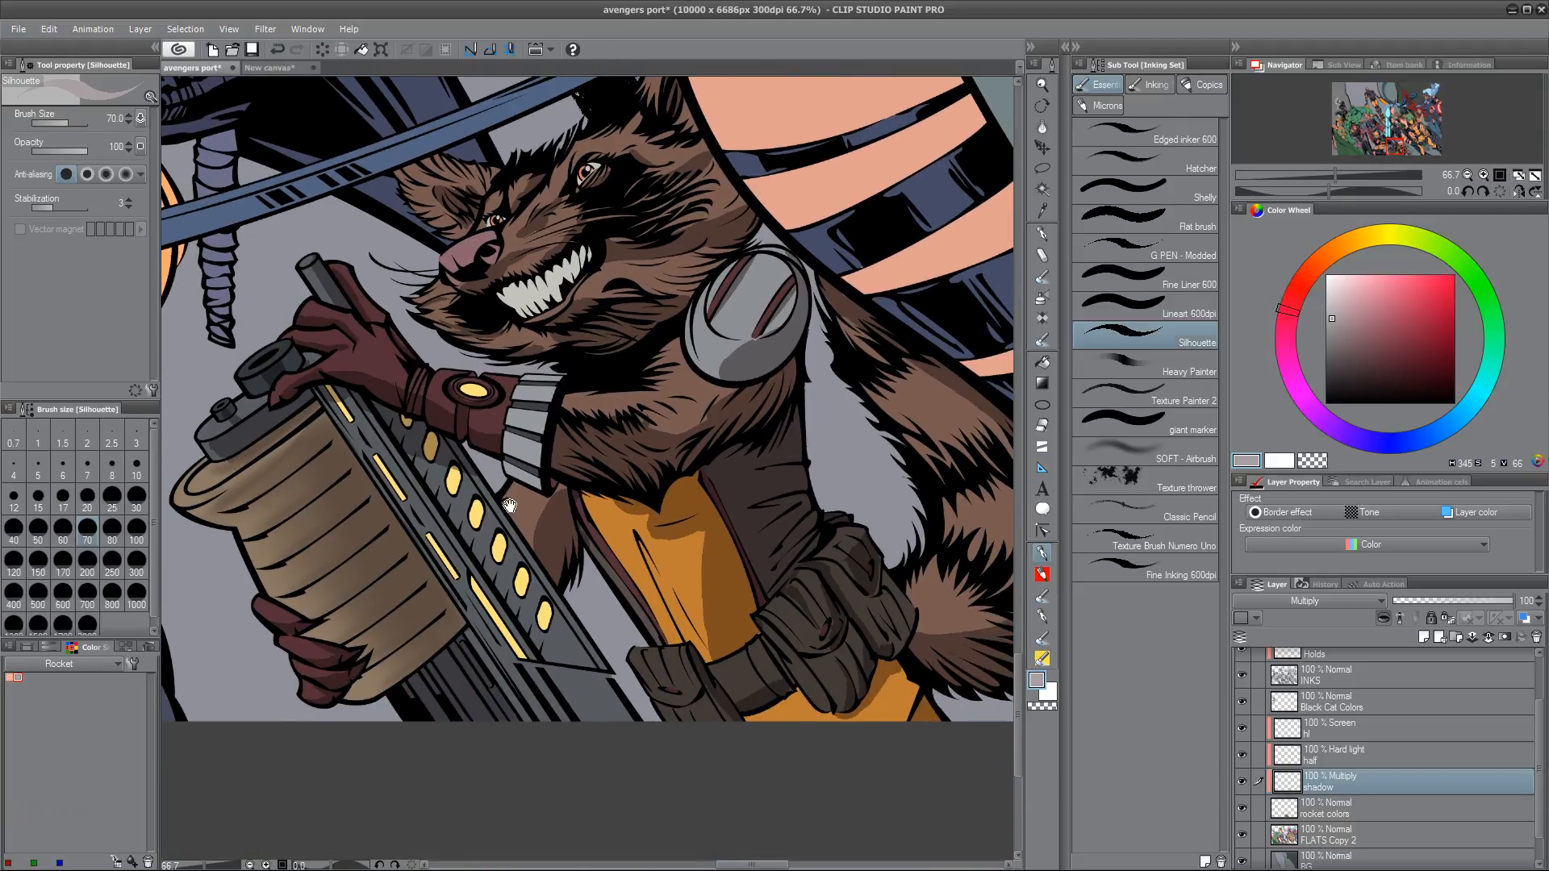
left_click_drag(211, 442, 242, 442)
left_click_drag(518, 720, 626, 743)
left_click_drag(633, 637, 608, 760)
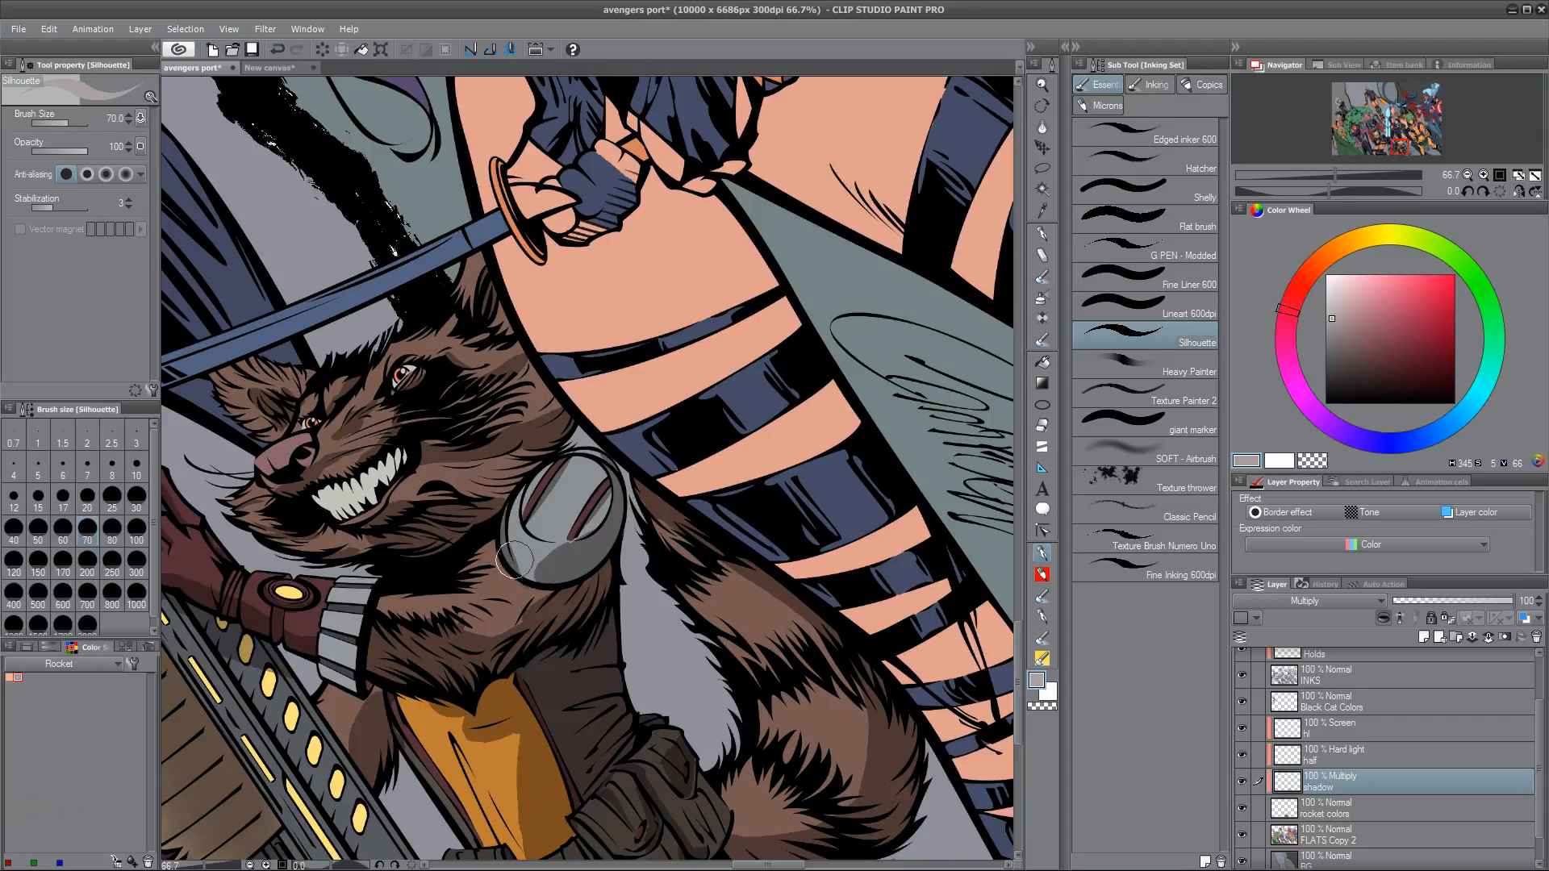
left_click_drag(648, 766, 806, 701)
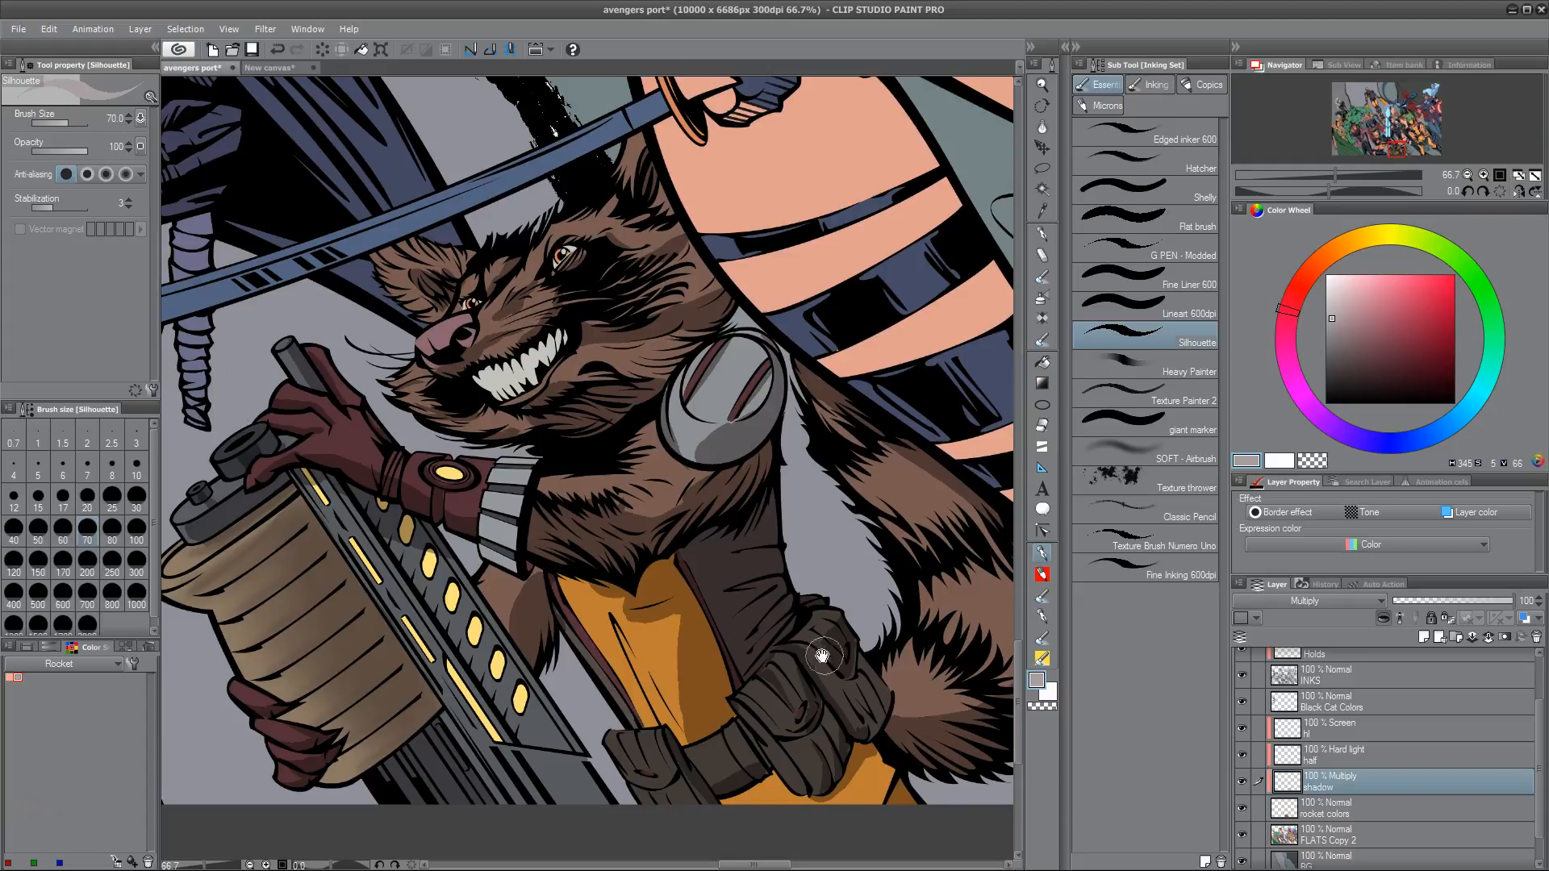
Select the Hard light layer "half", try the saved peach colour on the dark vest and canister, and undo the test strokes
left_click(1339, 758)
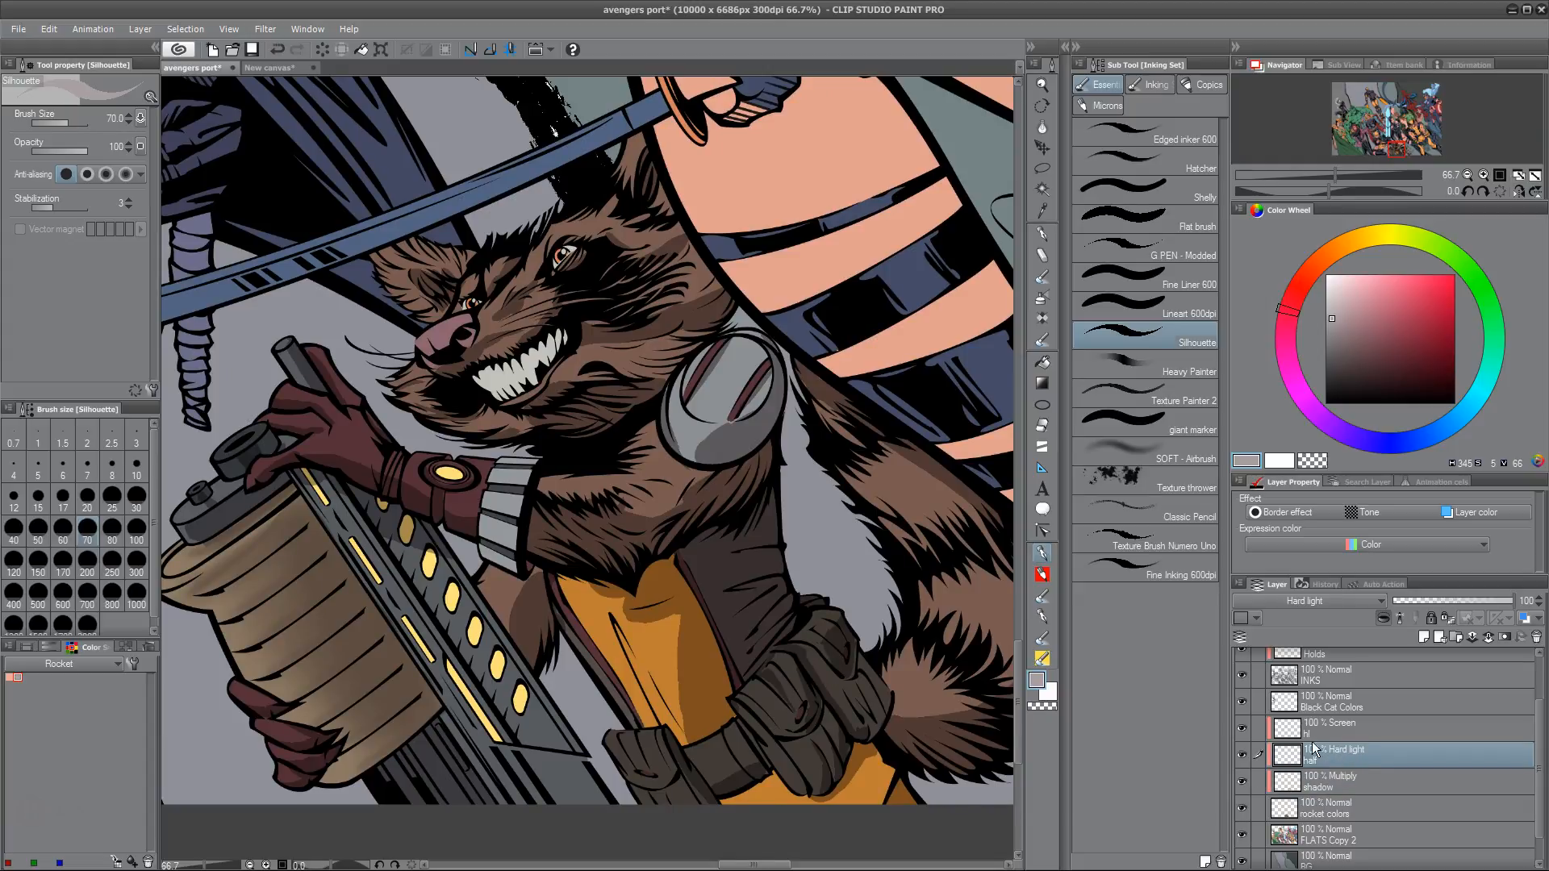
left_click(9, 676)
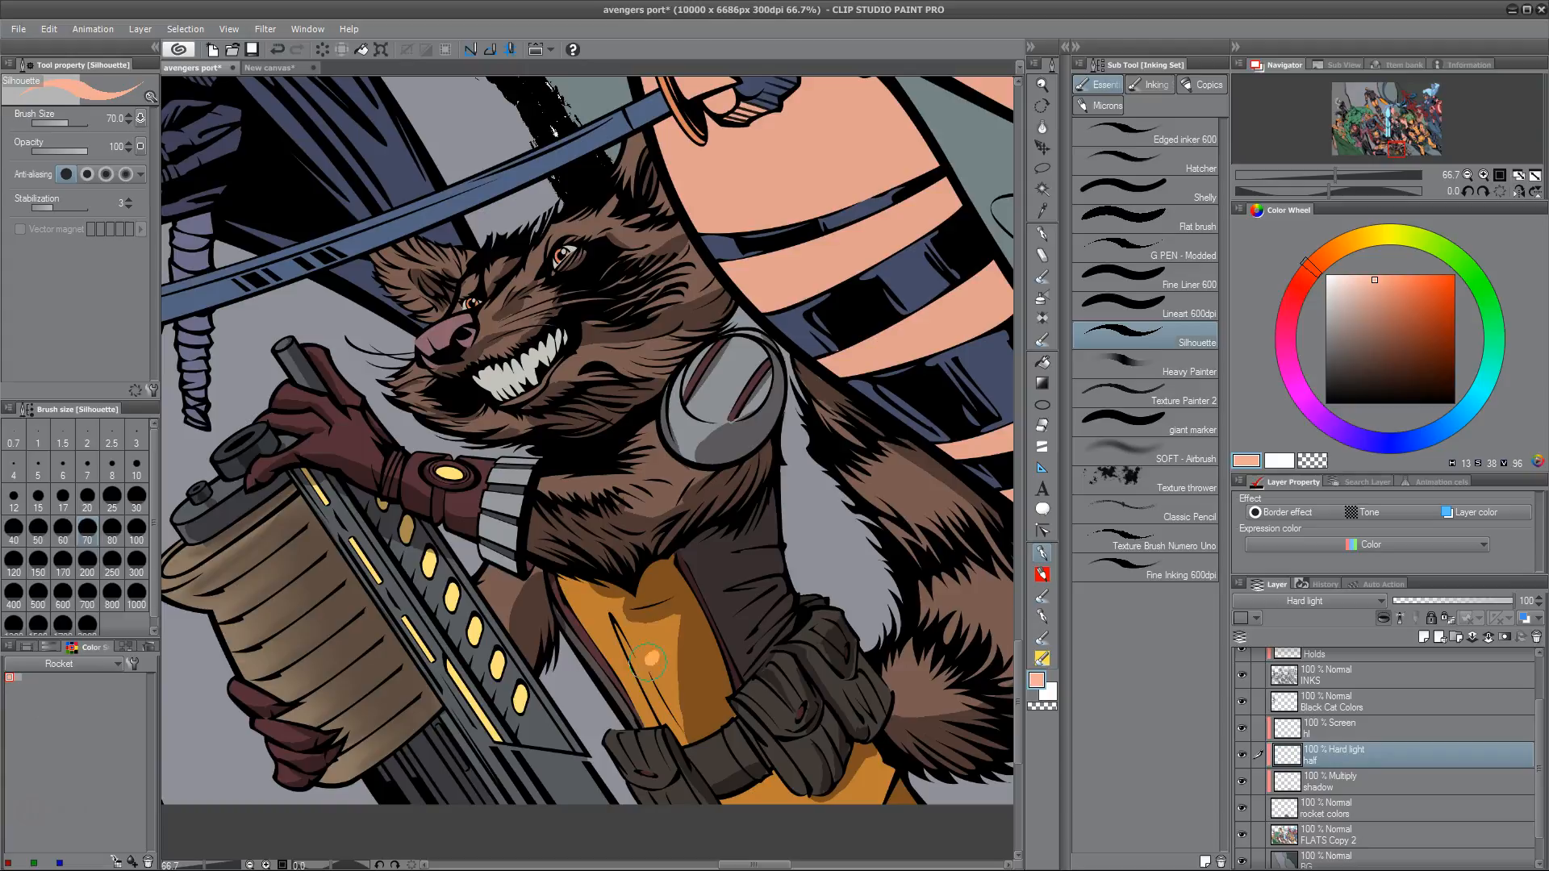
left_click_drag(765, 591, 735, 563)
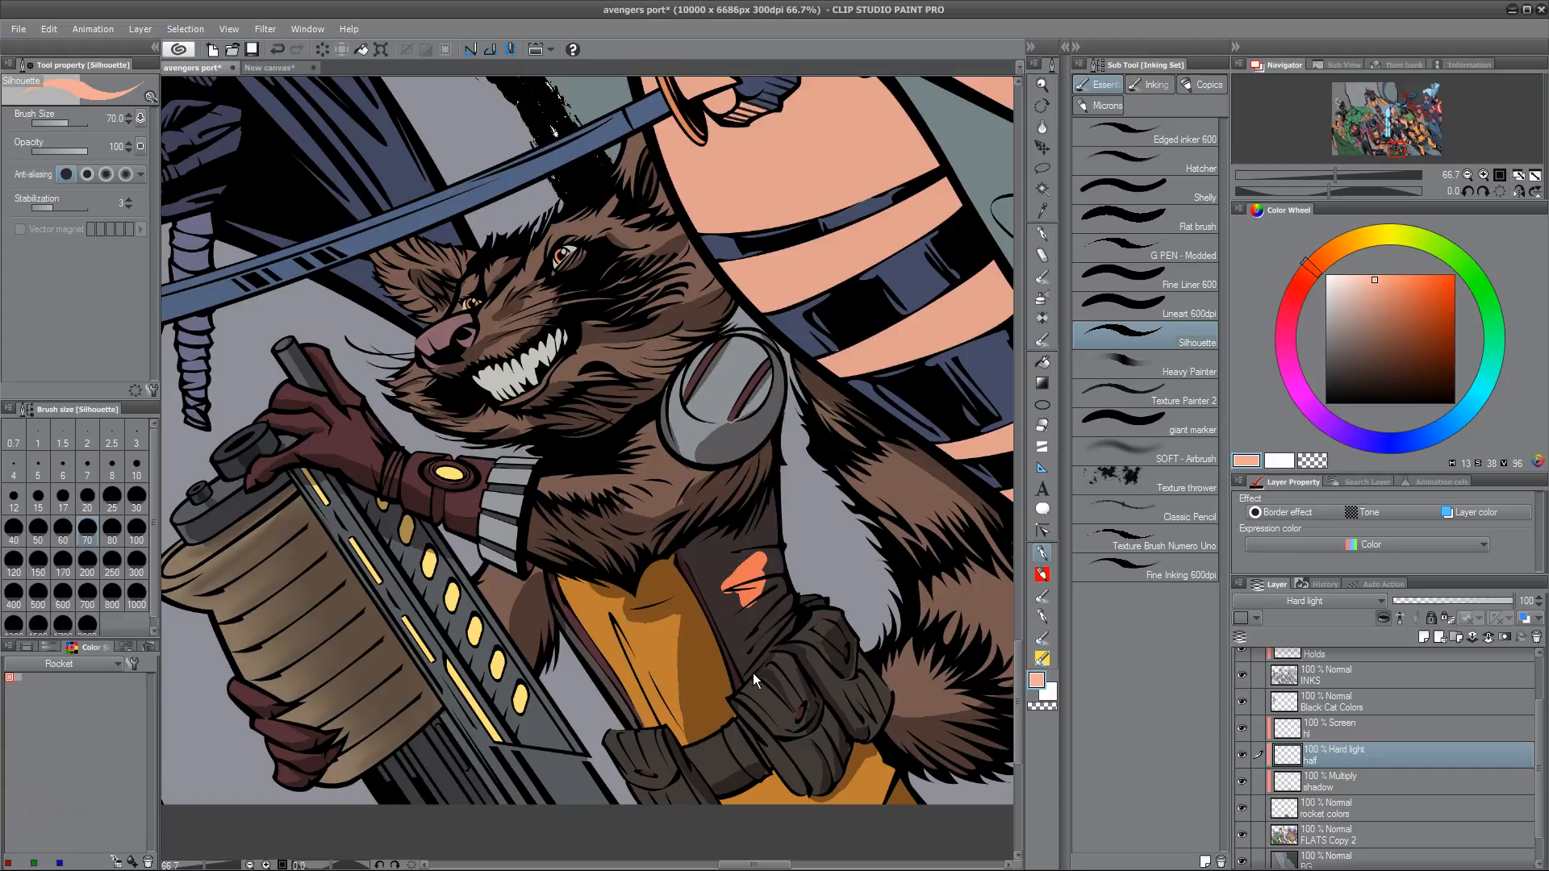
key("ctrl+z")
left_click_drag(347, 613, 343, 678)
key("ctrl+z")
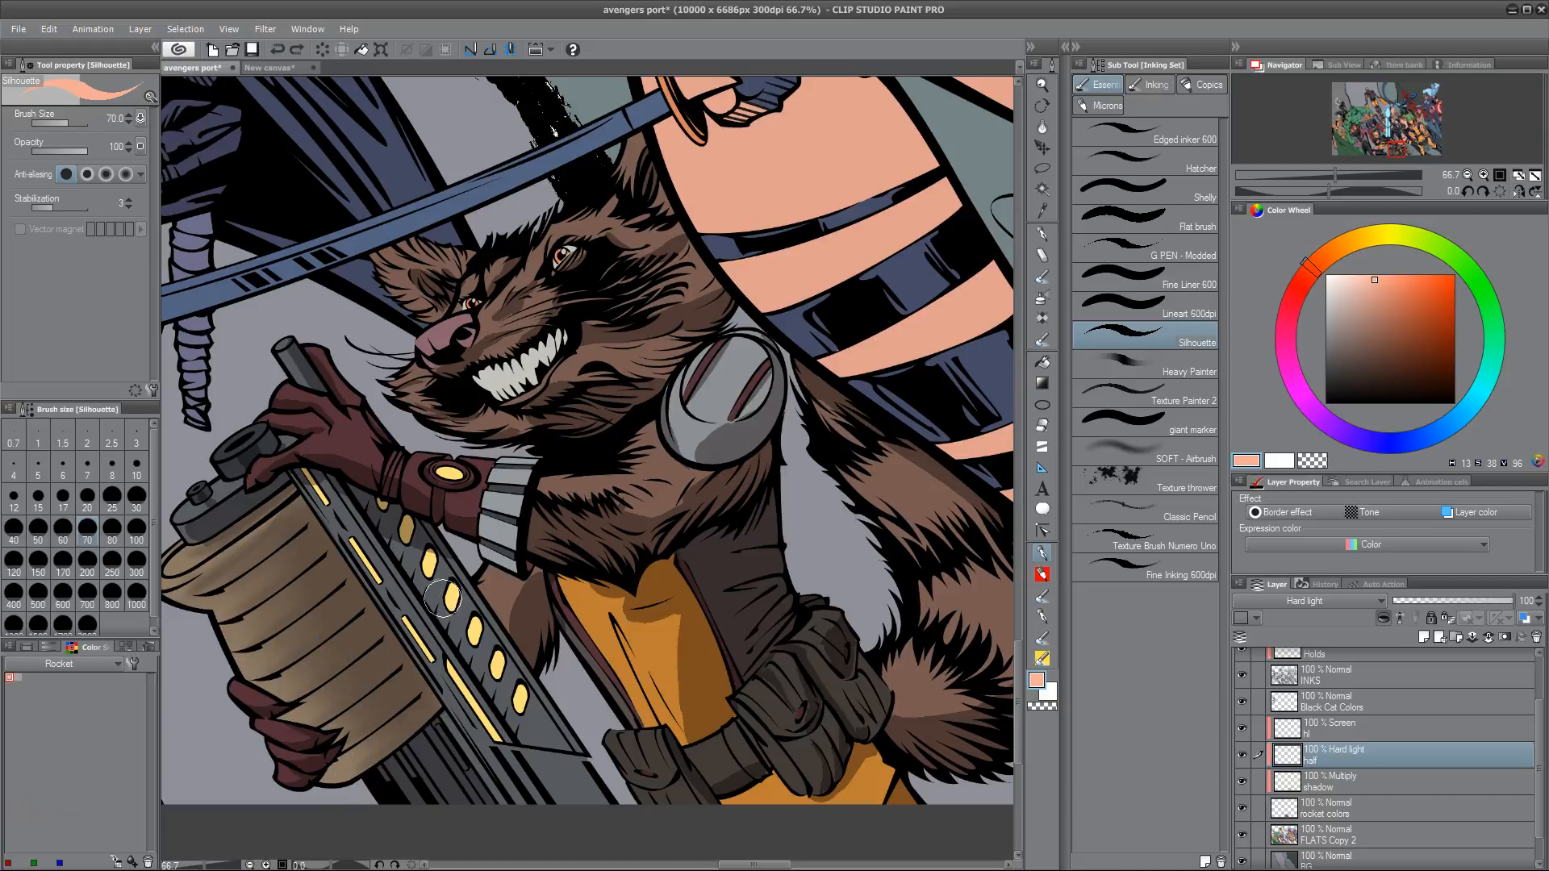
Desaturate the brush colour to a pale pinkish grey (hue 13, saturation 5, value 87) and paint it on the dark vest
left_click(1357, 285)
left_click_drag(1356, 286, 1334, 289)
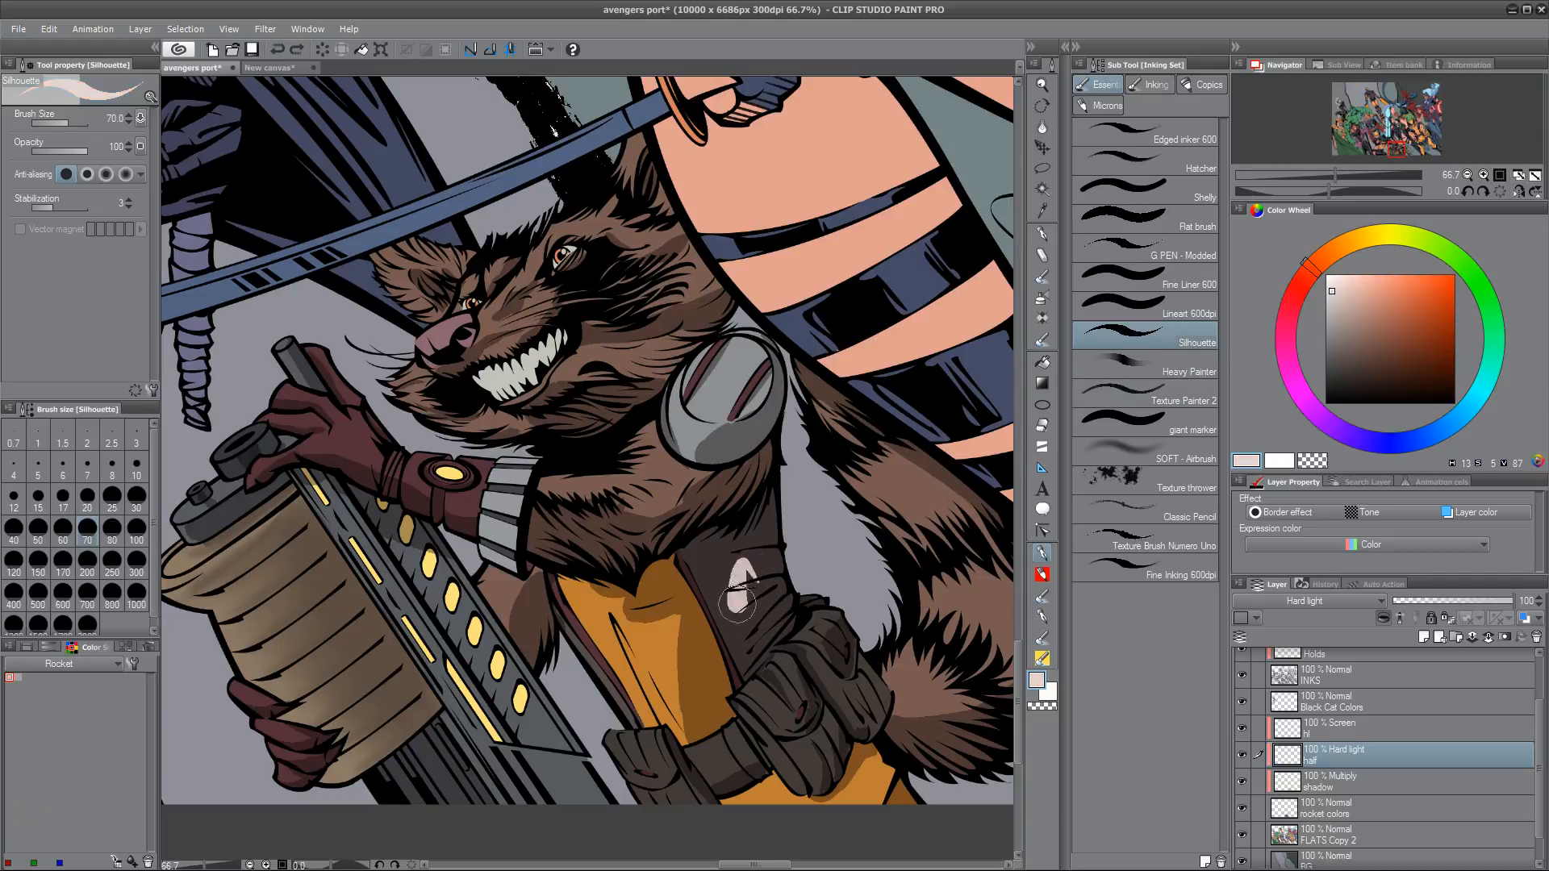
Set the brush colour to a pinkish beige (hue 13, saturation 19, value 83), test it on the artwork and undo the test strokes
left_click(1349, 294)
left_click_drag(681, 632, 650, 693)
left_click_drag(339, 645, 403, 734)
key("ctrl+z")
mouse_move(637, 394)
left_mouse_down()
mouse_move(605, 367)
mouse_move(693, 342)
mouse_move(704, 447)
left_mouse_up()
key("ctrl+z")
key("ctrl+z")
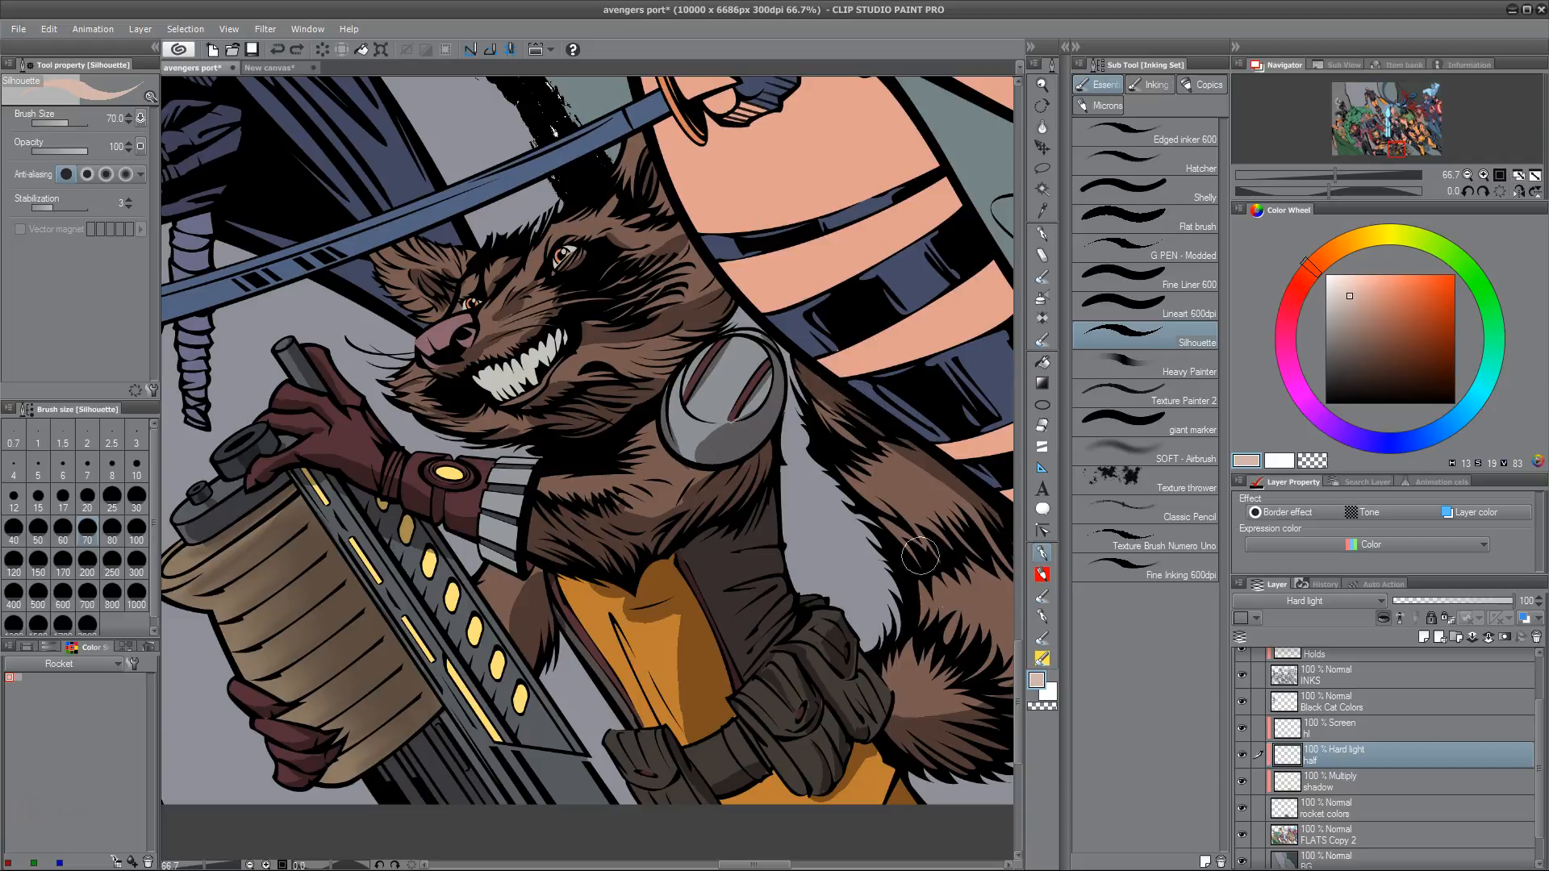
Paint broad half-tone patches along the raccoon's striped tail with the size 70 Silhouette brush
left_click_drag(898, 693, 944, 669)
left_click_drag(952, 645, 916, 516)
left_click_drag(887, 681, 855, 456)
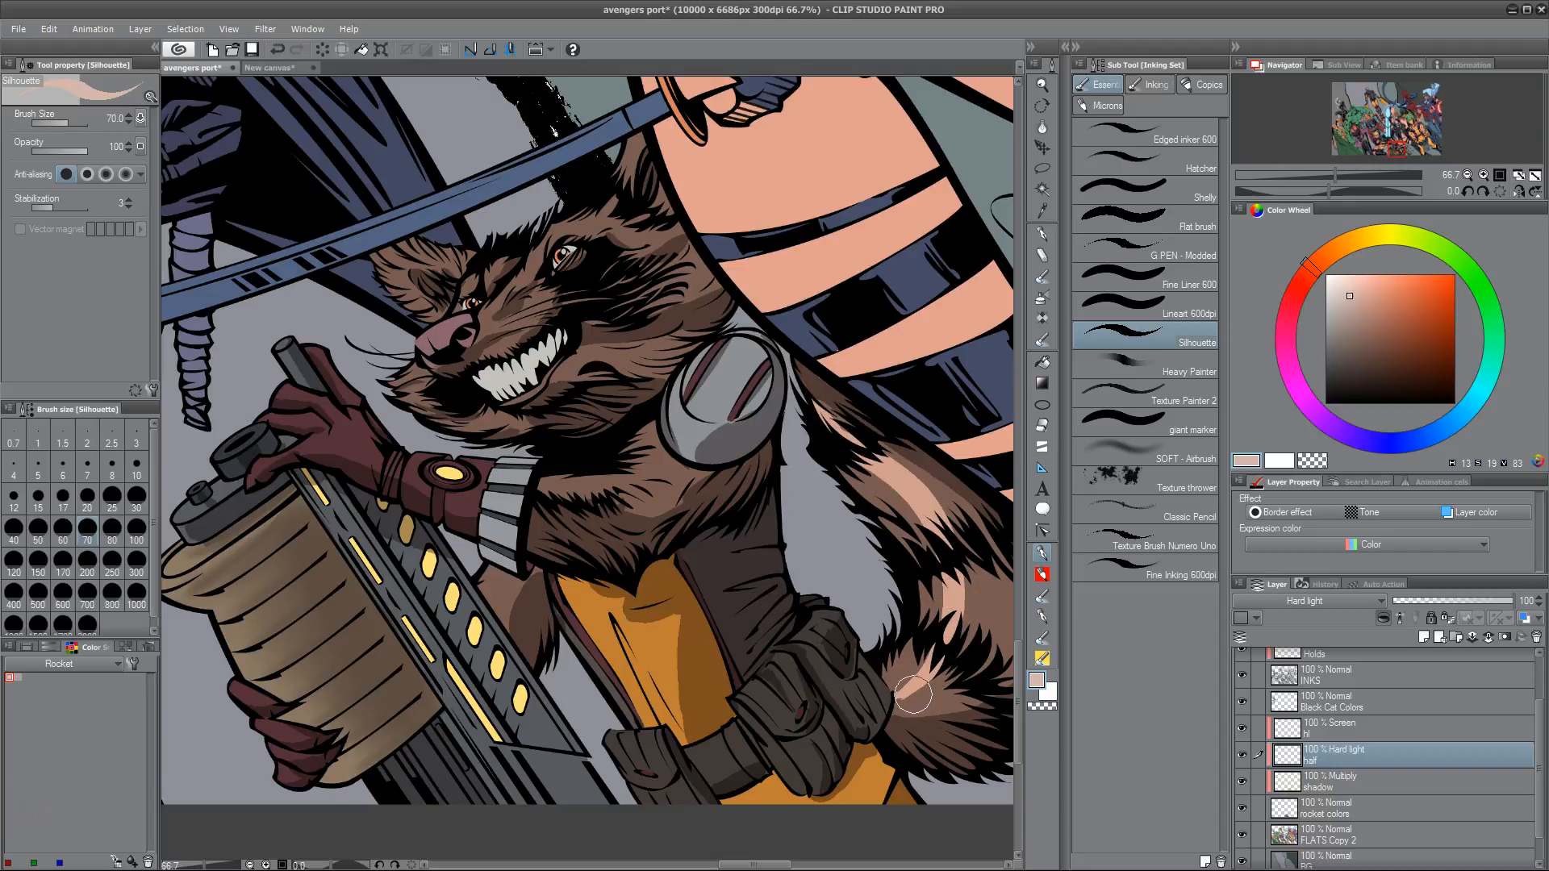
Paint tapered half-tone streaks between the folds on the side of the dark vest, undoing the unsatisfactory strokes
left_click_drag(693, 582, 780, 471)
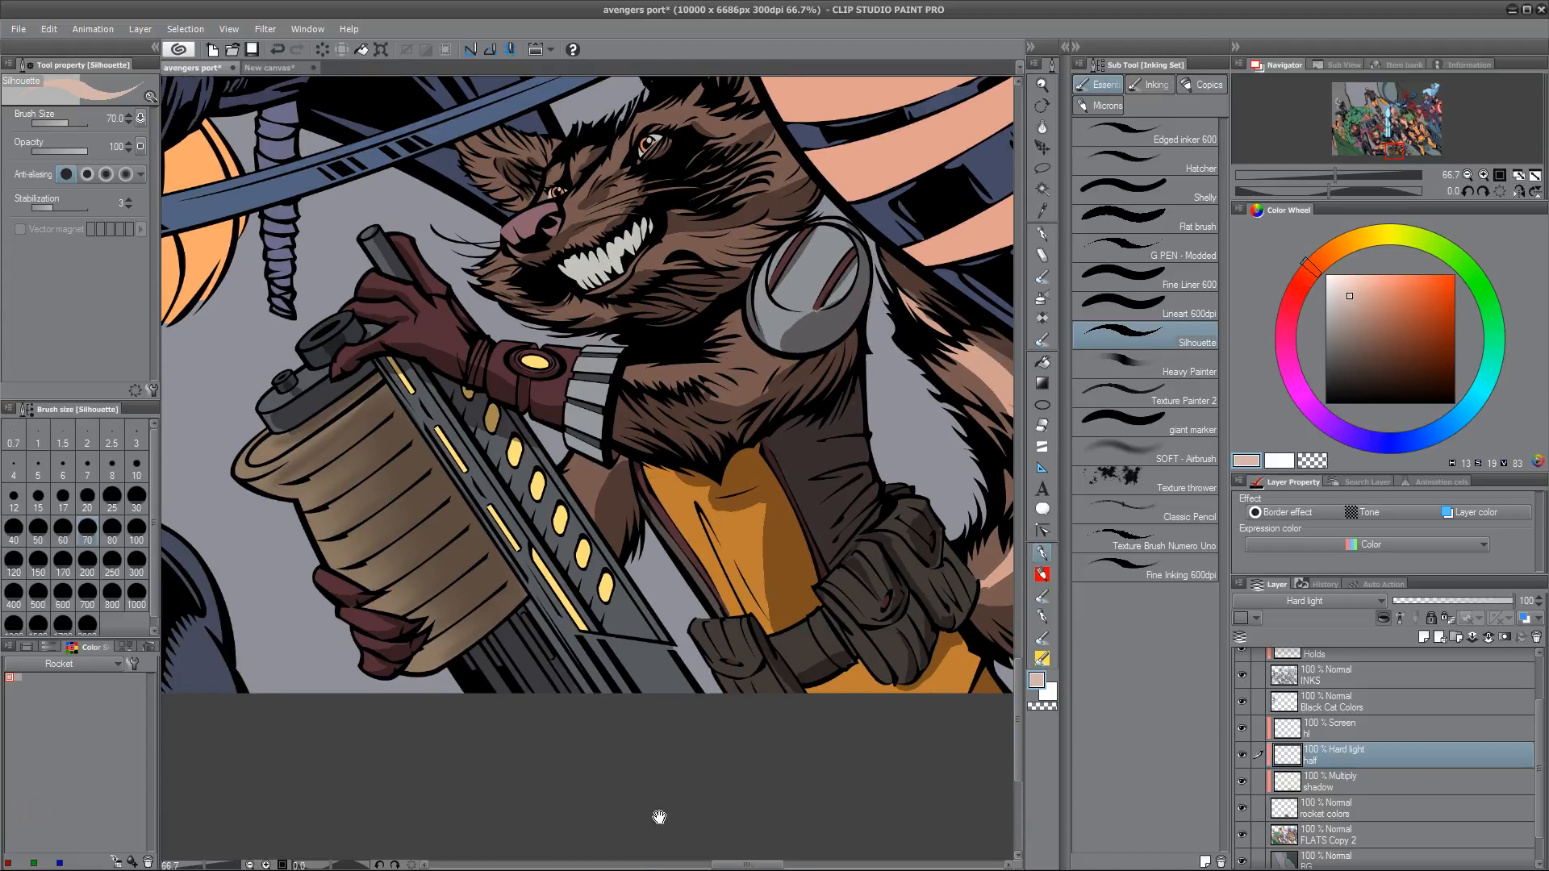
left_click_drag(659, 817, 487, 770)
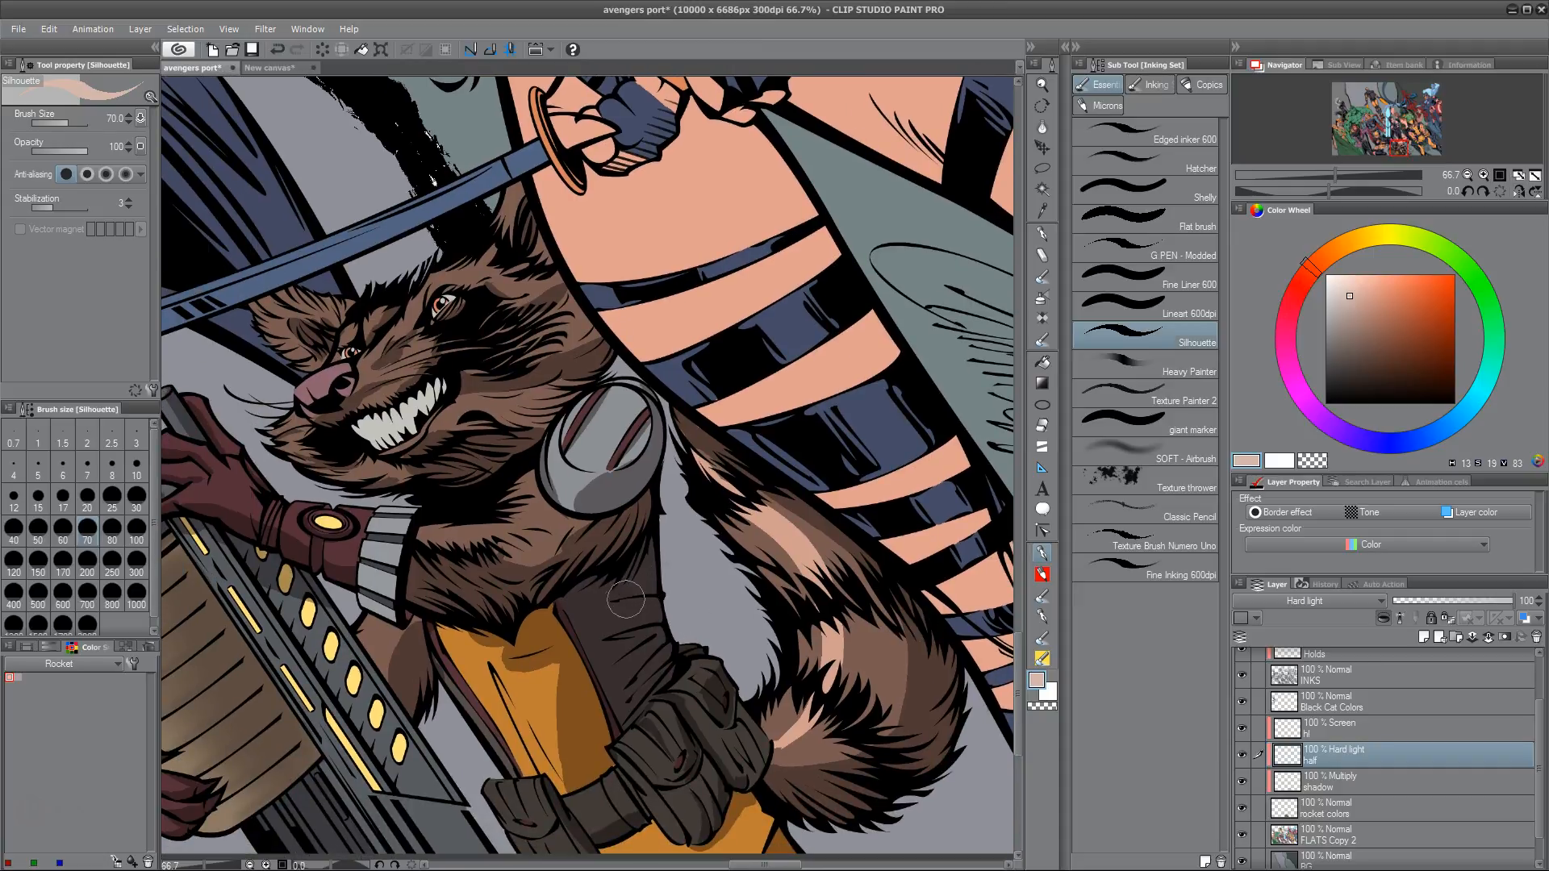
left_click_drag(610, 607, 651, 602)
key("ctrl+z")
key("ctrl+y")
key("ctrl+z")
mouse_move(601, 609)
left_mouse_down()
mouse_move(695, 593)
mouse_move(640, 695)
mouse_move(645, 652)
left_mouse_up()
key("ctrl+z")
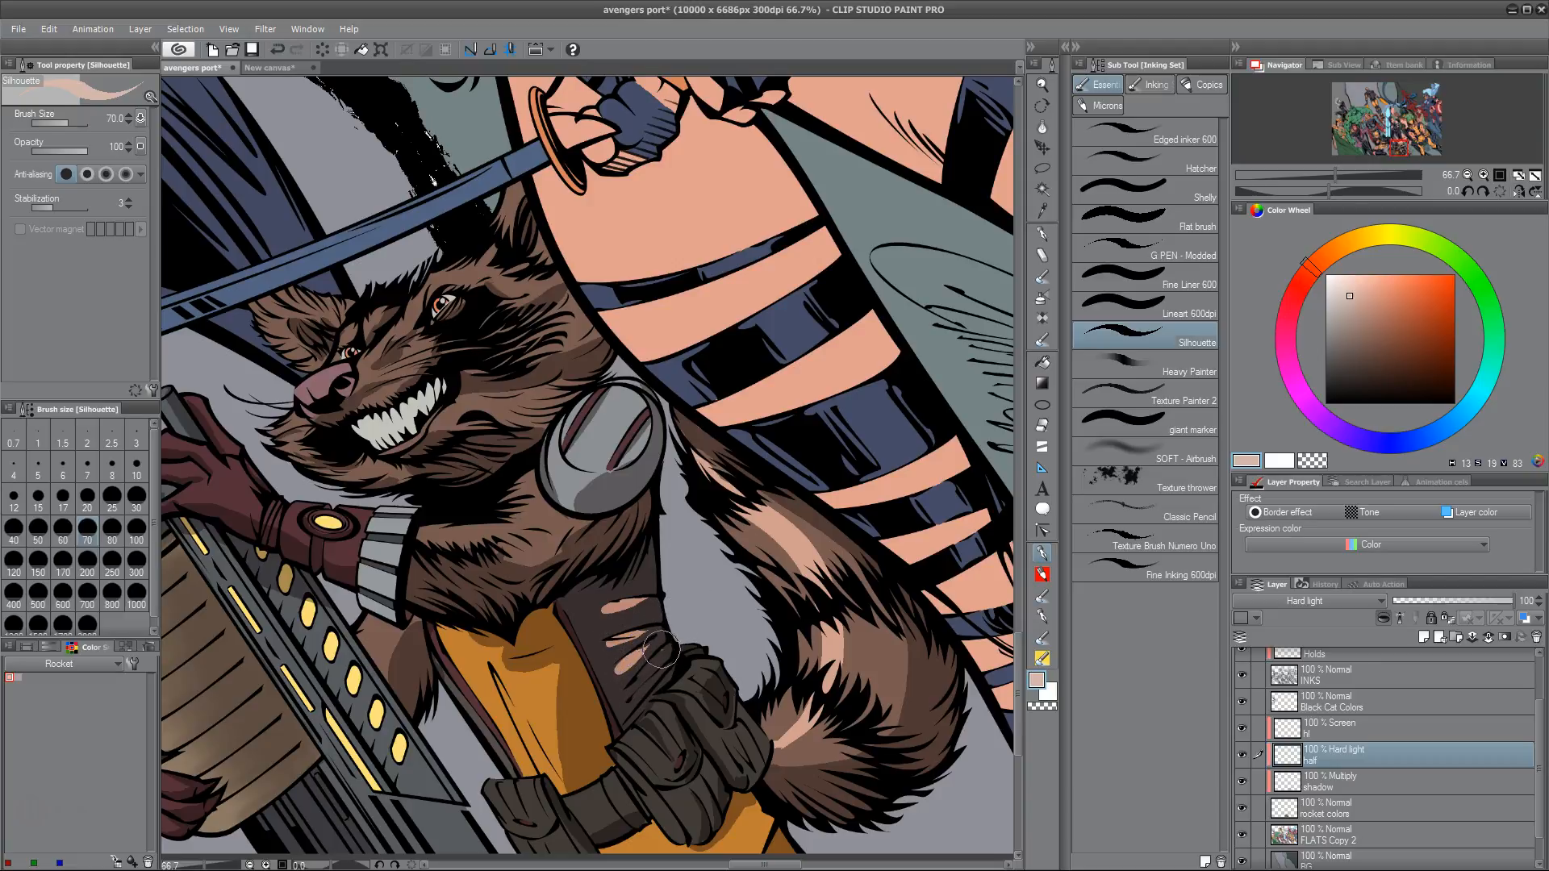
mouse_move(637, 679)
left_mouse_down()
mouse_move(666, 655)
mouse_move(829, 642)
left_mouse_up()
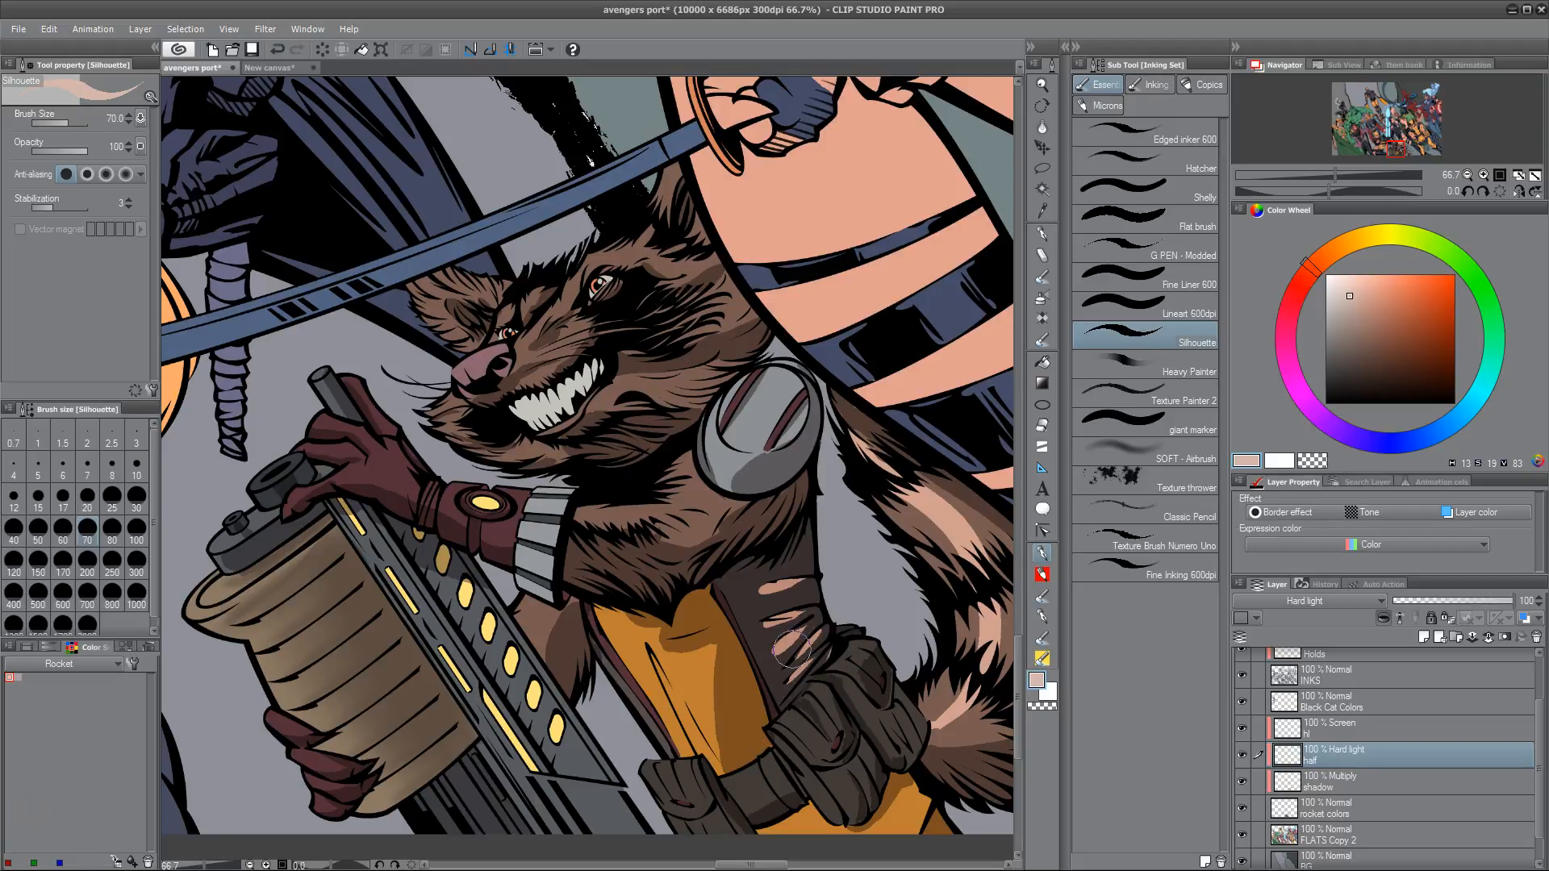
Add thin half-tone accents along the folds of the orange suit and on the belt pouches, undoing stray strokes
mouse_move(670, 642)
left_mouse_down()
mouse_move(767, 616)
mouse_move(720, 662)
left_mouse_up()
left_click_drag(738, 750, 775, 726)
left_click_drag(784, 805, 802, 796)
left_click_drag(792, 742, 821, 633)
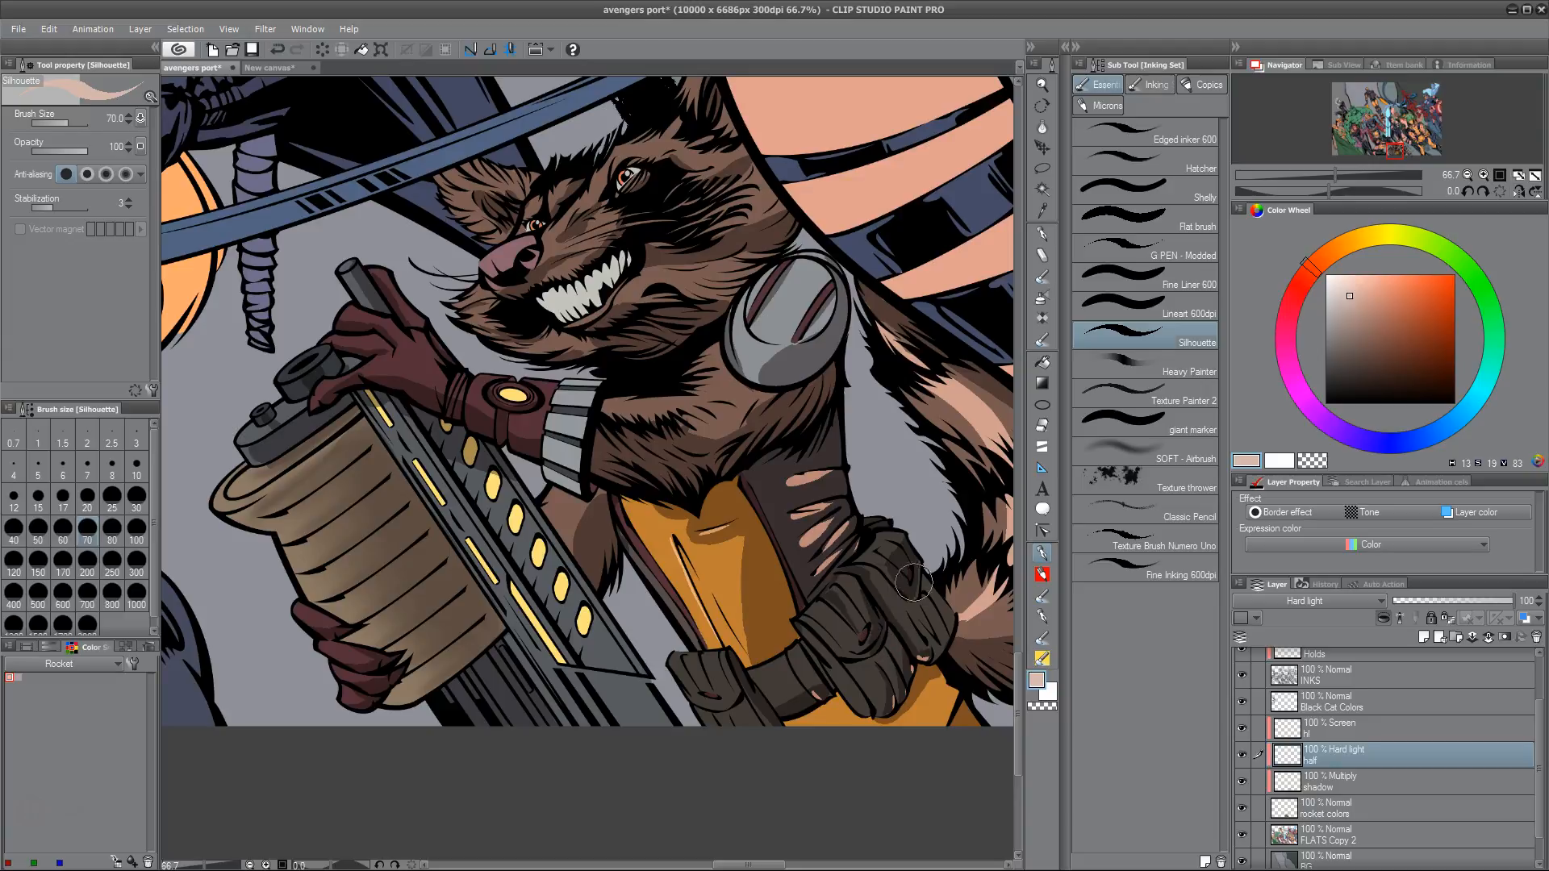
key("ctrl+z")
left_click_drag(867, 642, 863, 632)
key("ctrl+z")
left_click(707, 694)
left_click_drag(497, 616, 543, 648)
mouse_move(359, 525)
left_mouse_down()
mouse_move(501, 615)
mouse_move(530, 590)
mouse_move(465, 631)
mouse_move(553, 577)
left_mouse_up()
key("ctrl+z")
left_click_drag(474, 623, 509, 611)
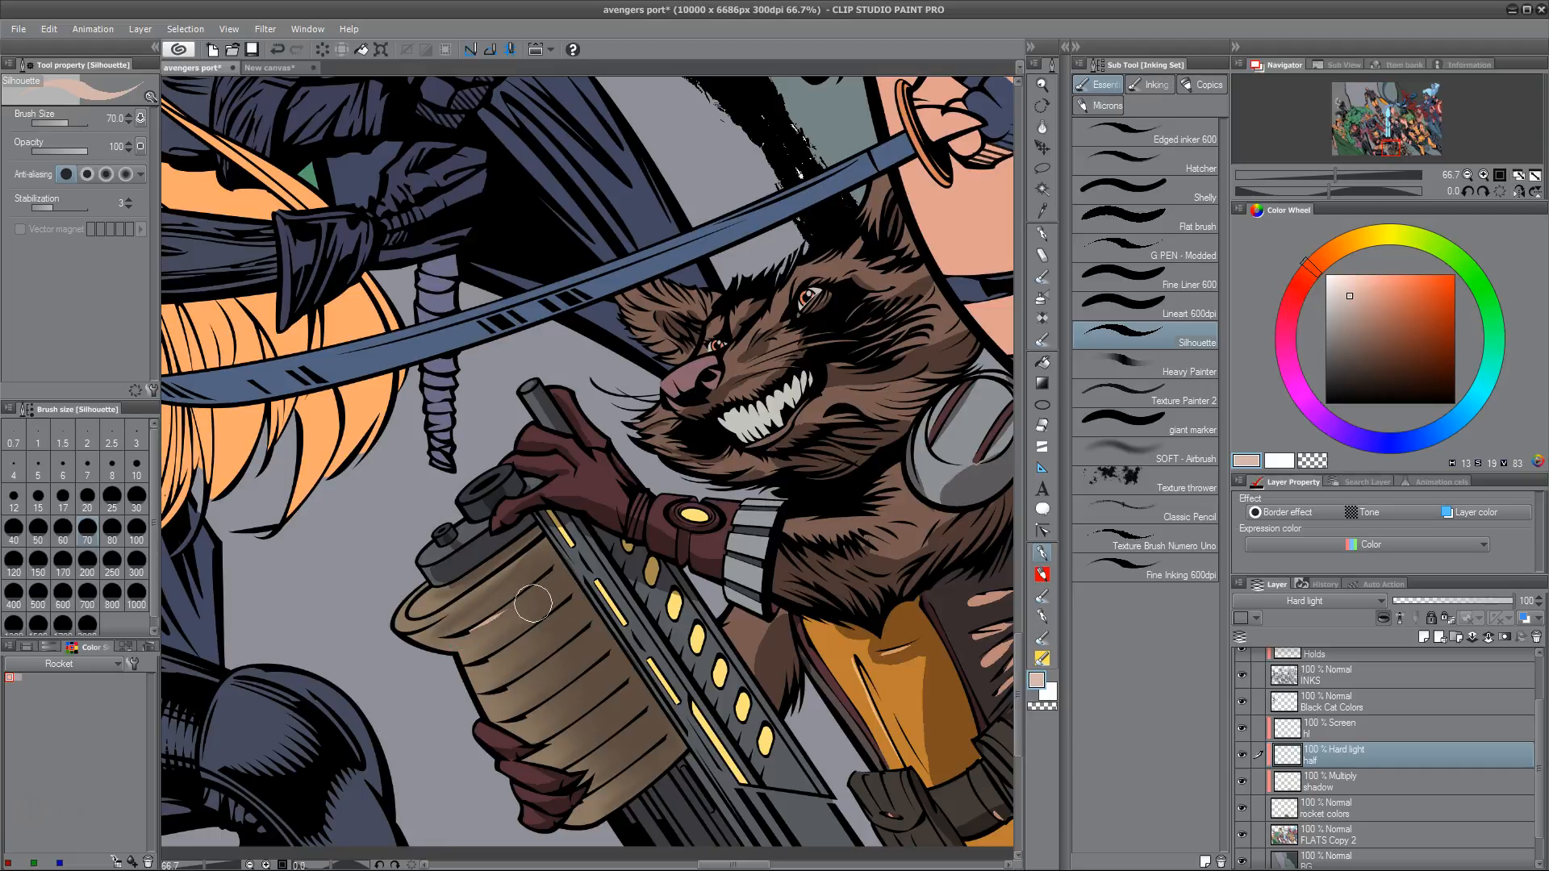
left_click_drag(488, 694, 556, 650)
key("ctrl+z")
mouse_move(506, 688)
left_mouse_down()
mouse_move(546, 661)
mouse_move(546, 707)
mouse_move(523, 719)
mouse_move(557, 695)
left_mouse_up()
key("ctrl+z")
Reduce the Silhouette brush size to 20 and paint thin half-tone streaks along the ridges of the brown canister
key("bracketleft")
key("bracketleft")
key("bracketleft")
key("bracketleft")
key("bracketleft")
key("bracketleft")
scroll(626, 701, "down", 2)
key("ctrl+z")
left_click_drag(549, 699, 600, 666)
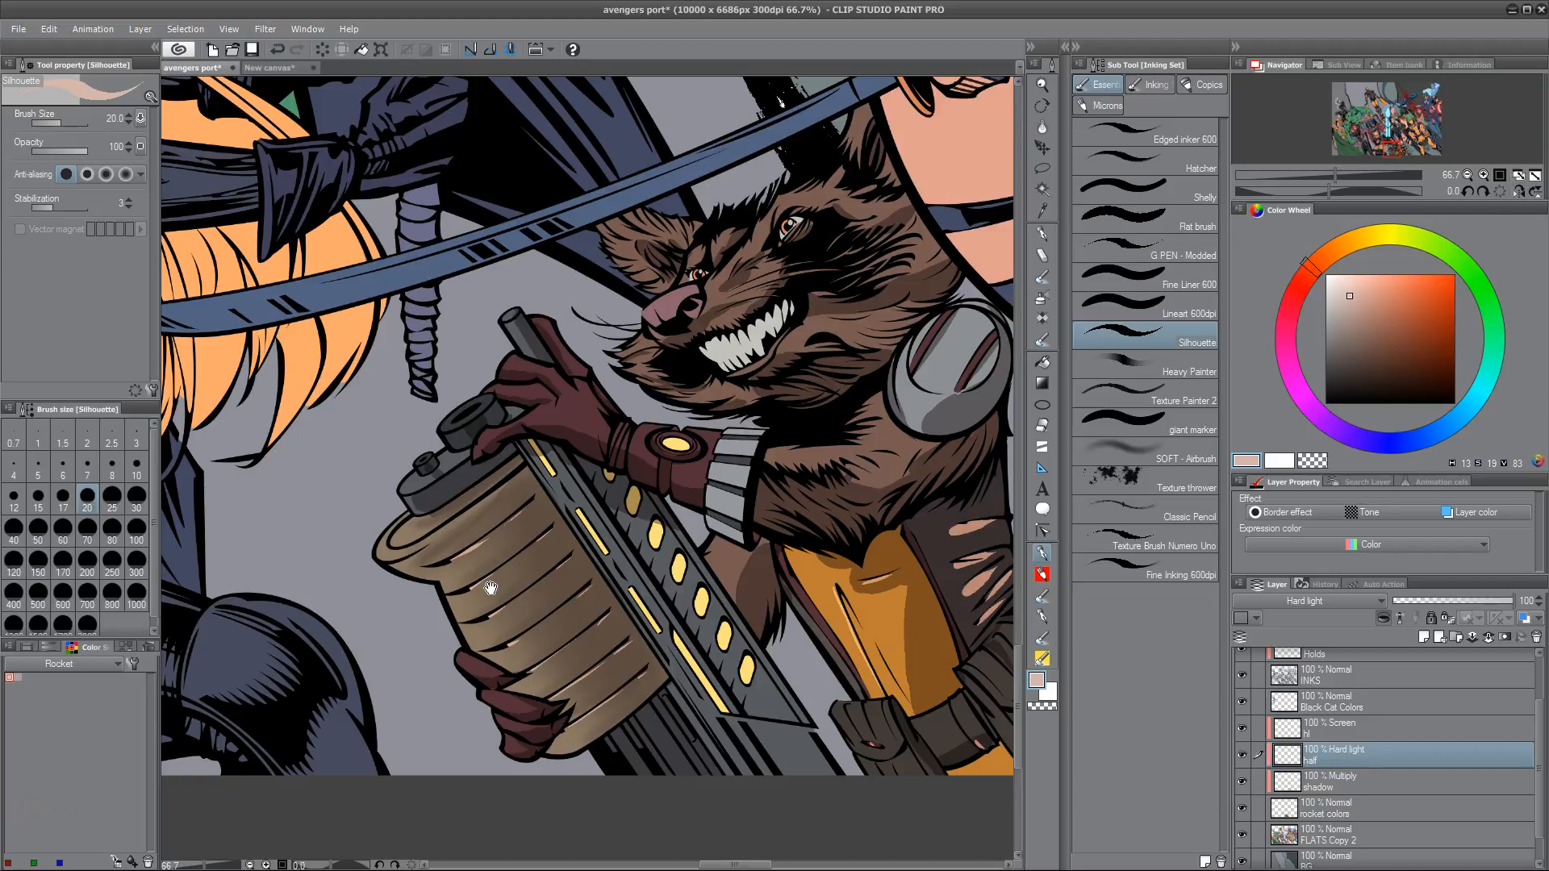
Add thin half-tone edge accents to the canister's grey cap and knobs, and undo the trial stroke on the upper glove
left_click_drag(505, 591, 555, 649)
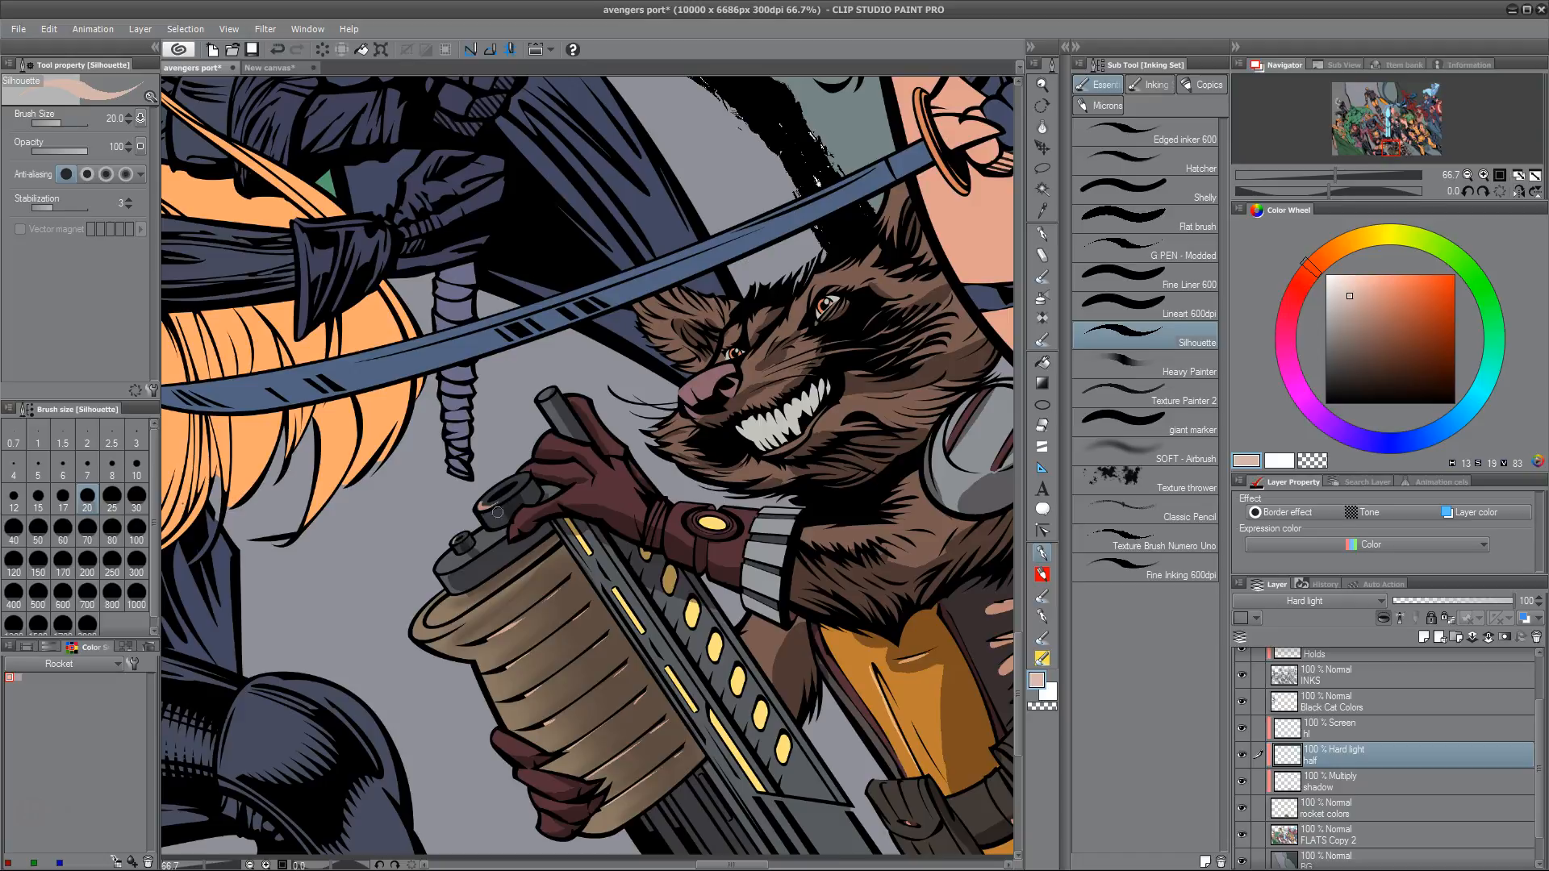
left_click_drag(639, 642, 626, 639)
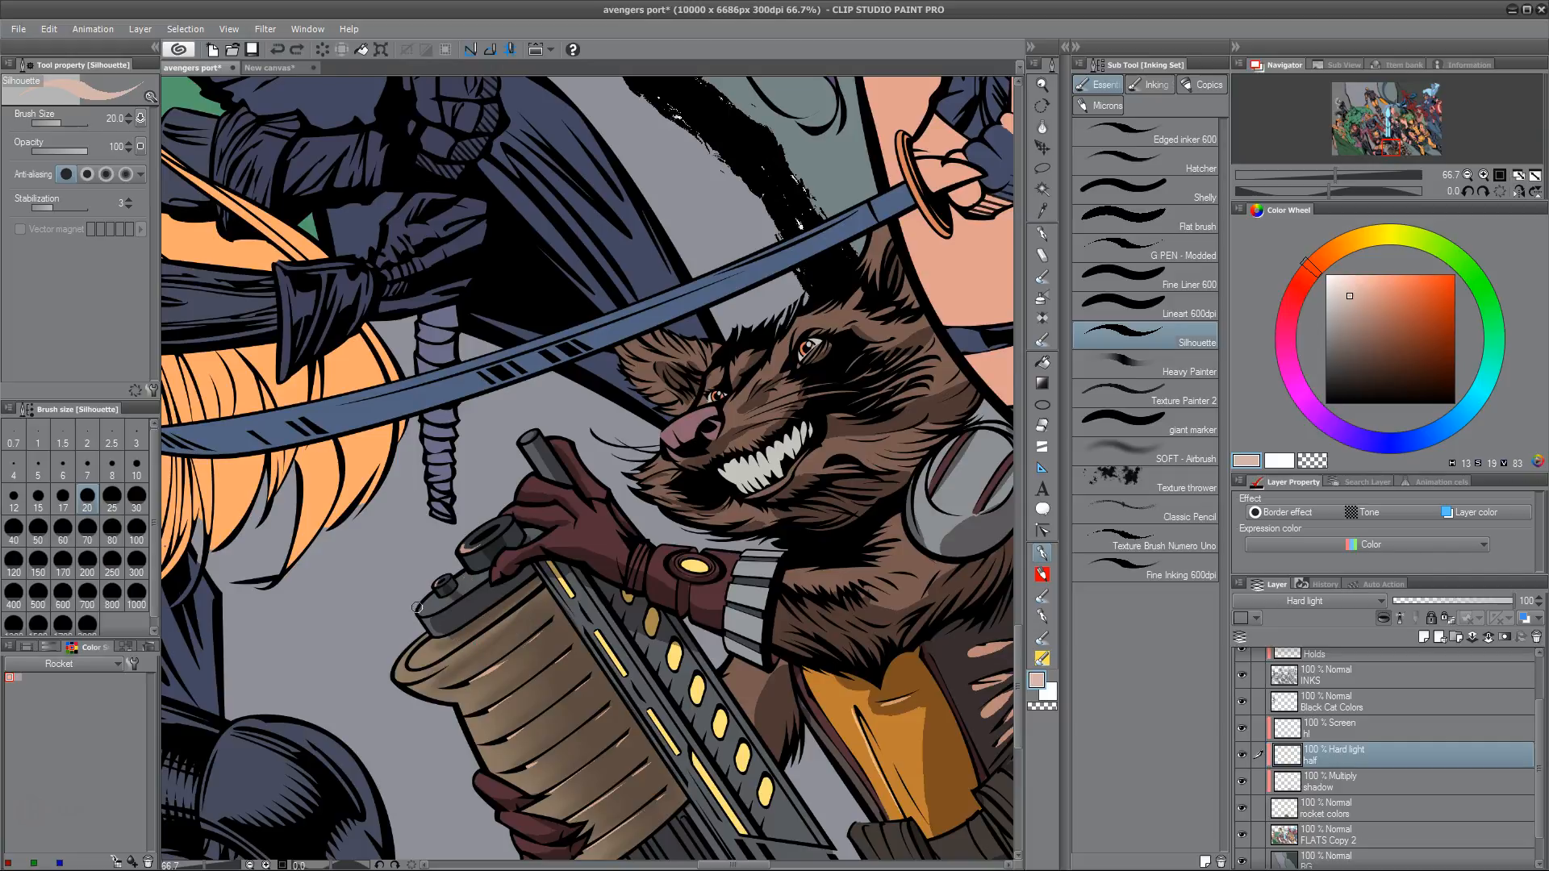
left_click_drag(431, 601, 420, 606)
key("r")
mouse_move(538, 434)
left_mouse_down()
mouse_move(745, 461)
mouse_move(528, 443)
left_mouse_up()
key("p")
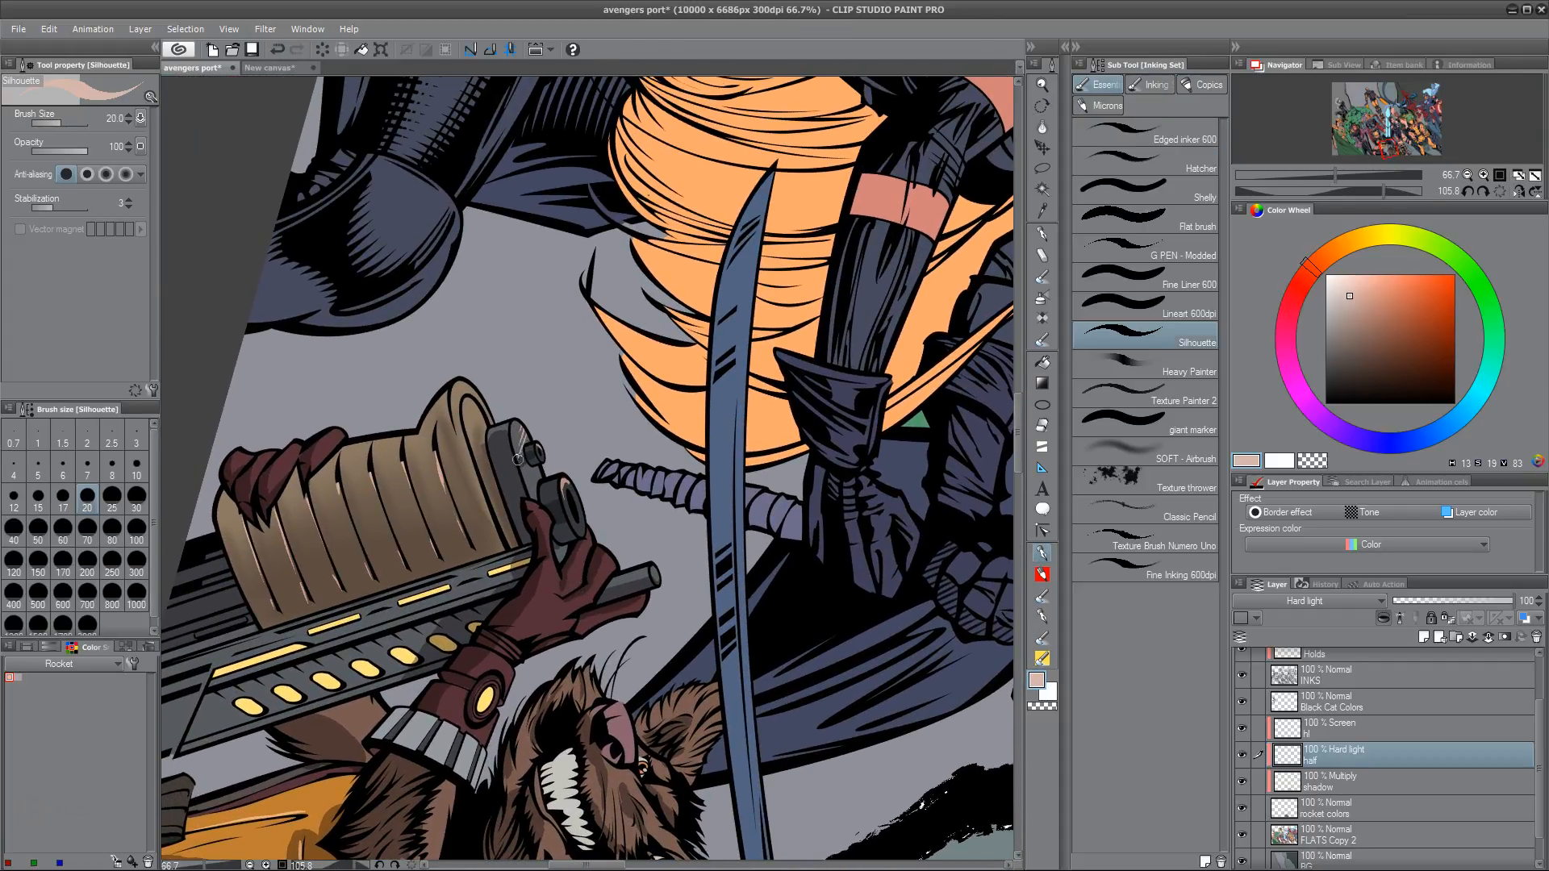
key("r")
mouse_move(691, 580)
left_mouse_down()
mouse_move(621, 322)
mouse_move(492, 240)
left_mouse_up()
key("p")
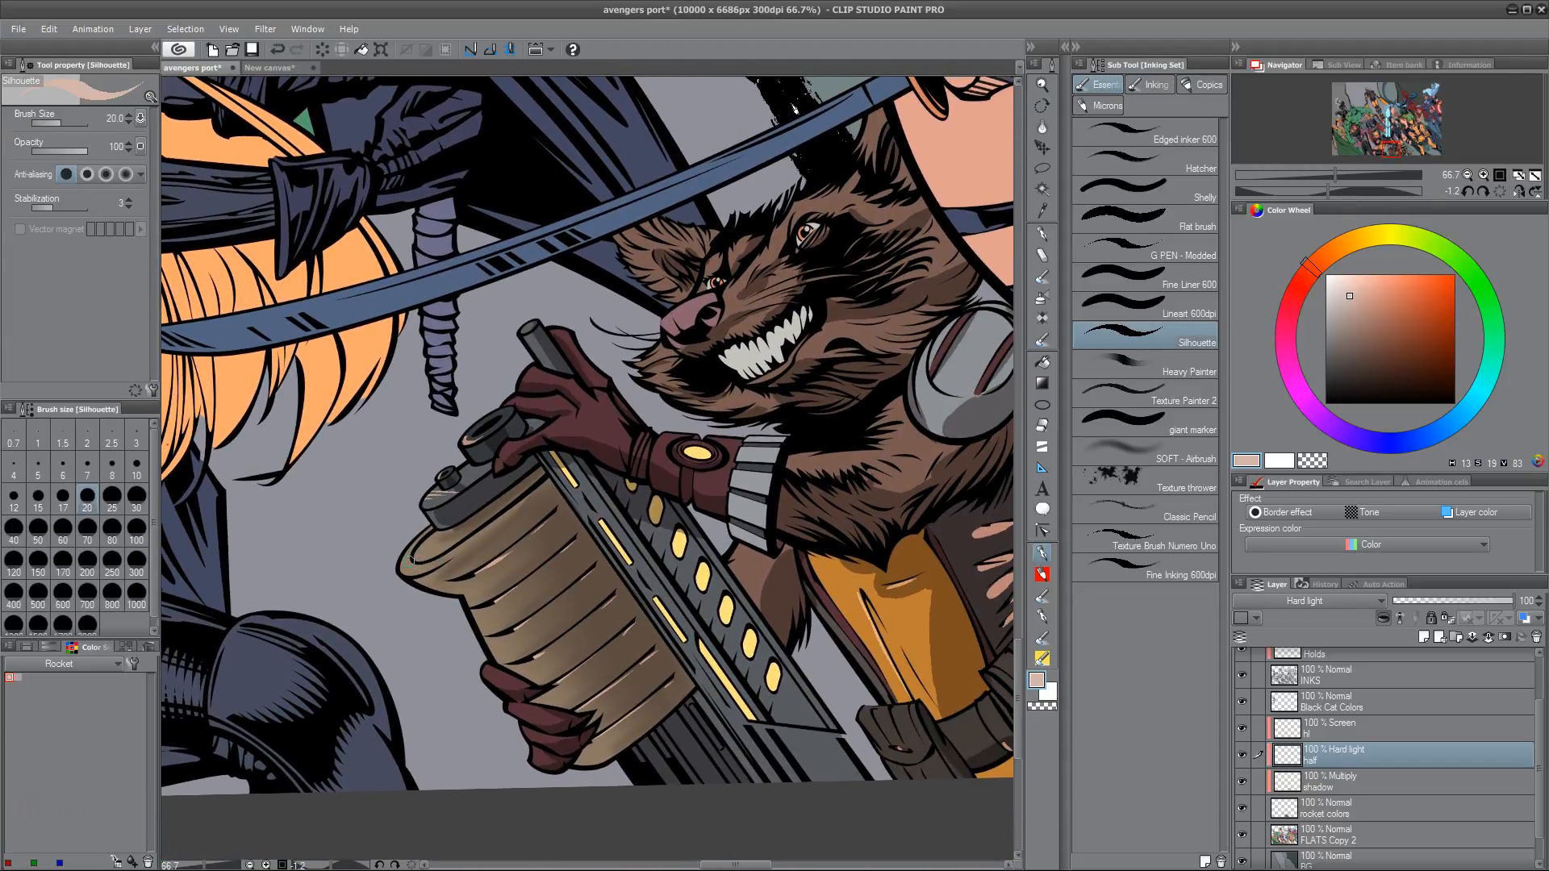
left_click_drag(671, 541, 538, 629)
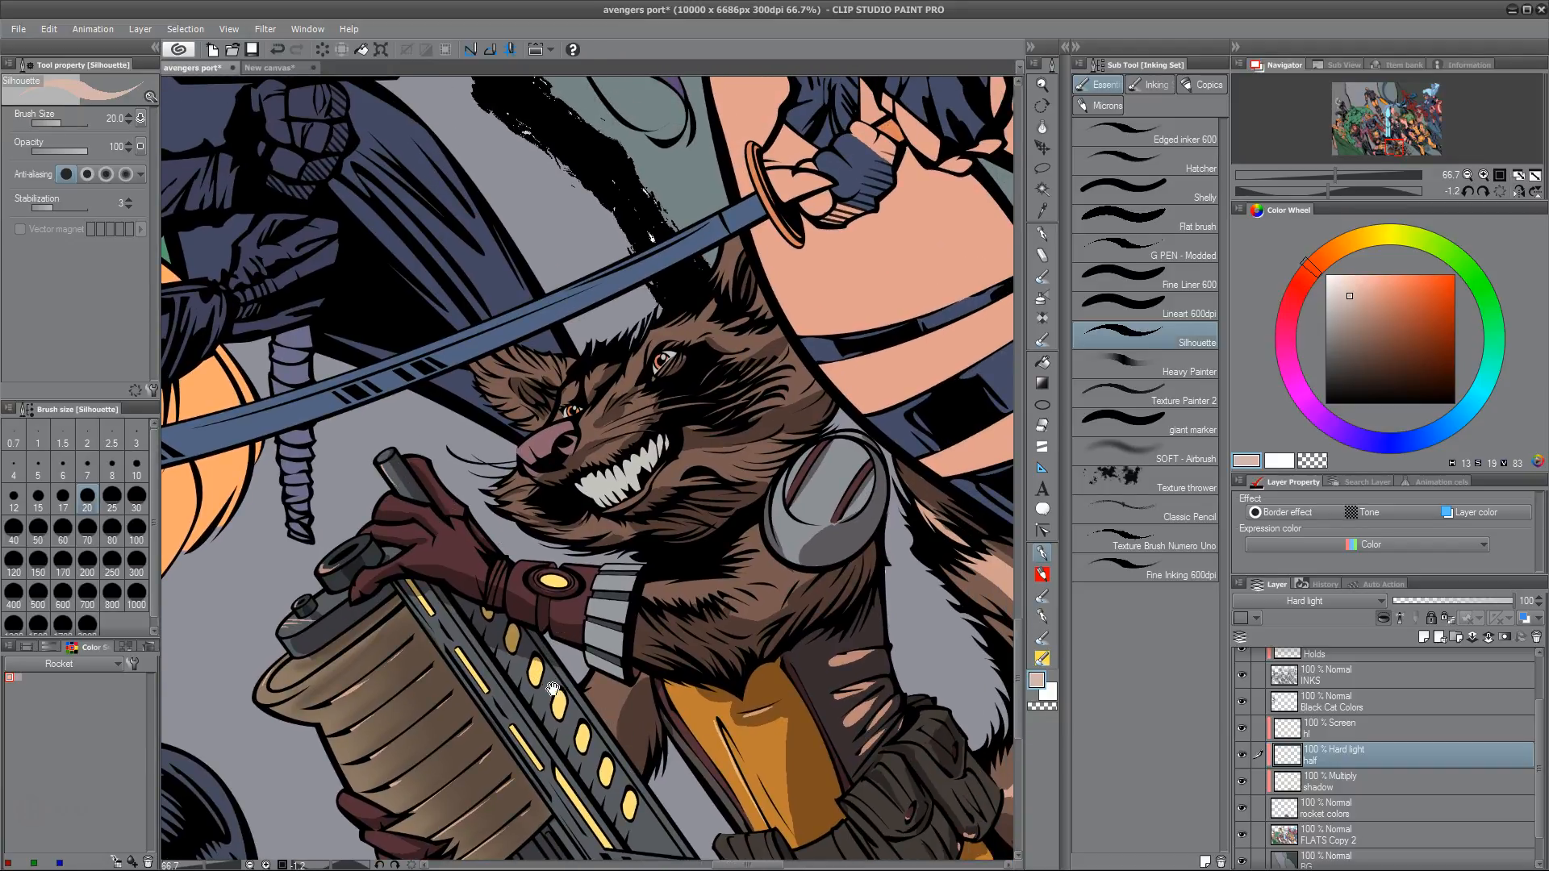
left_click_drag(439, 510, 427, 528)
key("ctrl+z")
Rotate the canvas and paint fine half-tone fur strokes on the raccoon's ear below the sword blade, redoing the unsatisfactory ones
key("r")
mouse_move(532, 401)
left_mouse_down()
mouse_move(645, 424)
mouse_move(536, 361)
mouse_move(510, 392)
left_mouse_up()
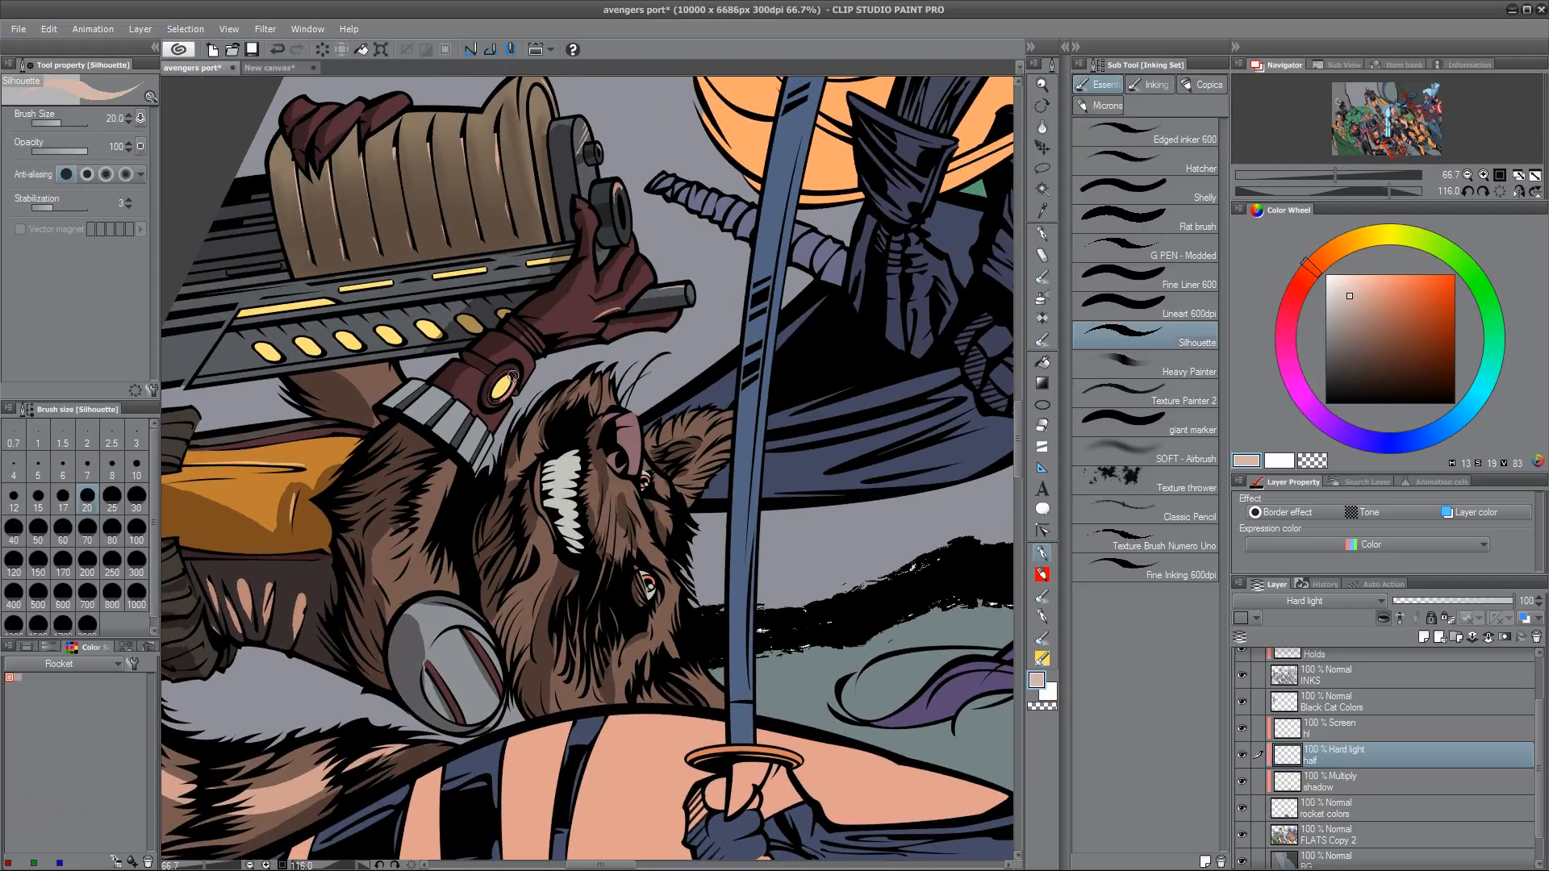
key("r")
mouse_move(513, 377)
left_mouse_down()
mouse_move(394, 381)
mouse_move(263, 481)
left_mouse_up()
key("b")
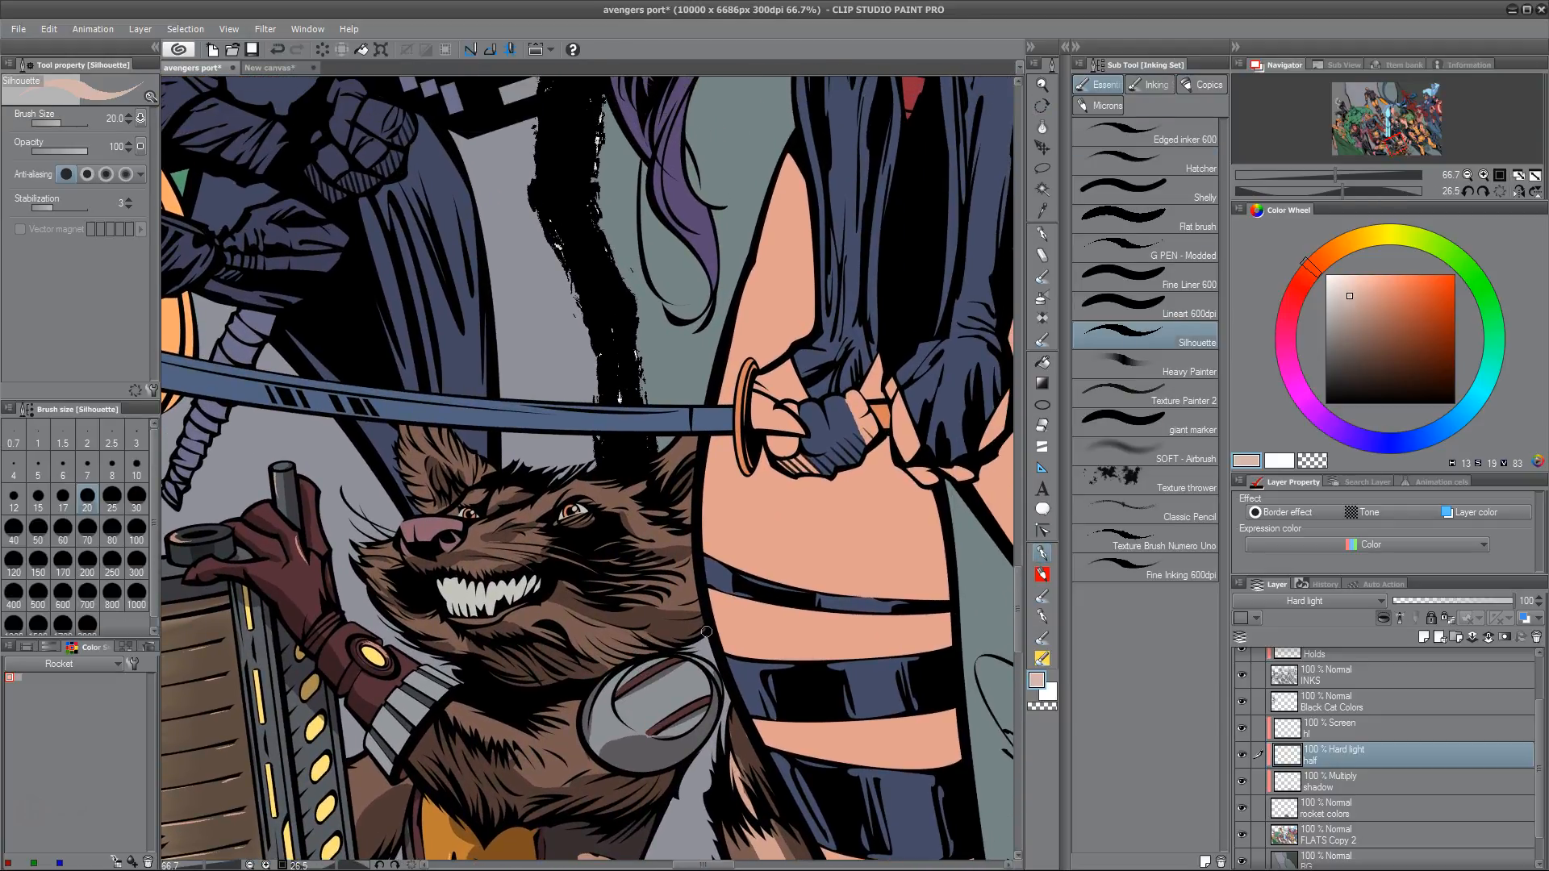
left_click_drag(658, 670, 568, 734)
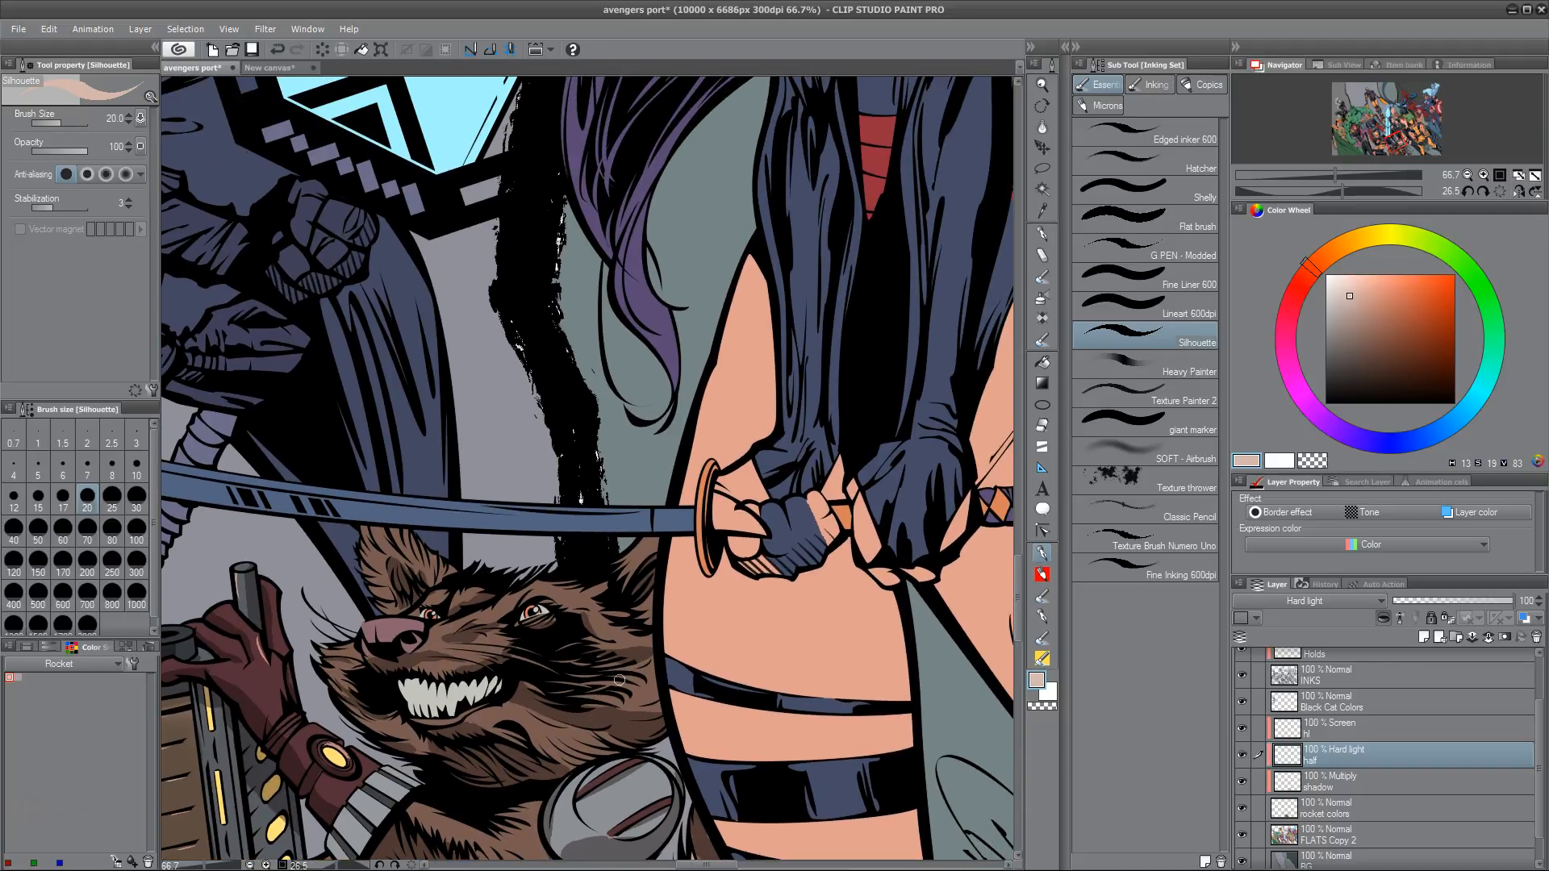
mouse_move(639, 557)
left_mouse_down()
mouse_move(620, 574)
mouse_move(655, 550)
mouse_move(636, 572)
left_mouse_up()
scroll(581, 638, "up", 2)
left_click_drag(368, 596, 406, 616)
key("ctrl+z")
key("ctrl+z")
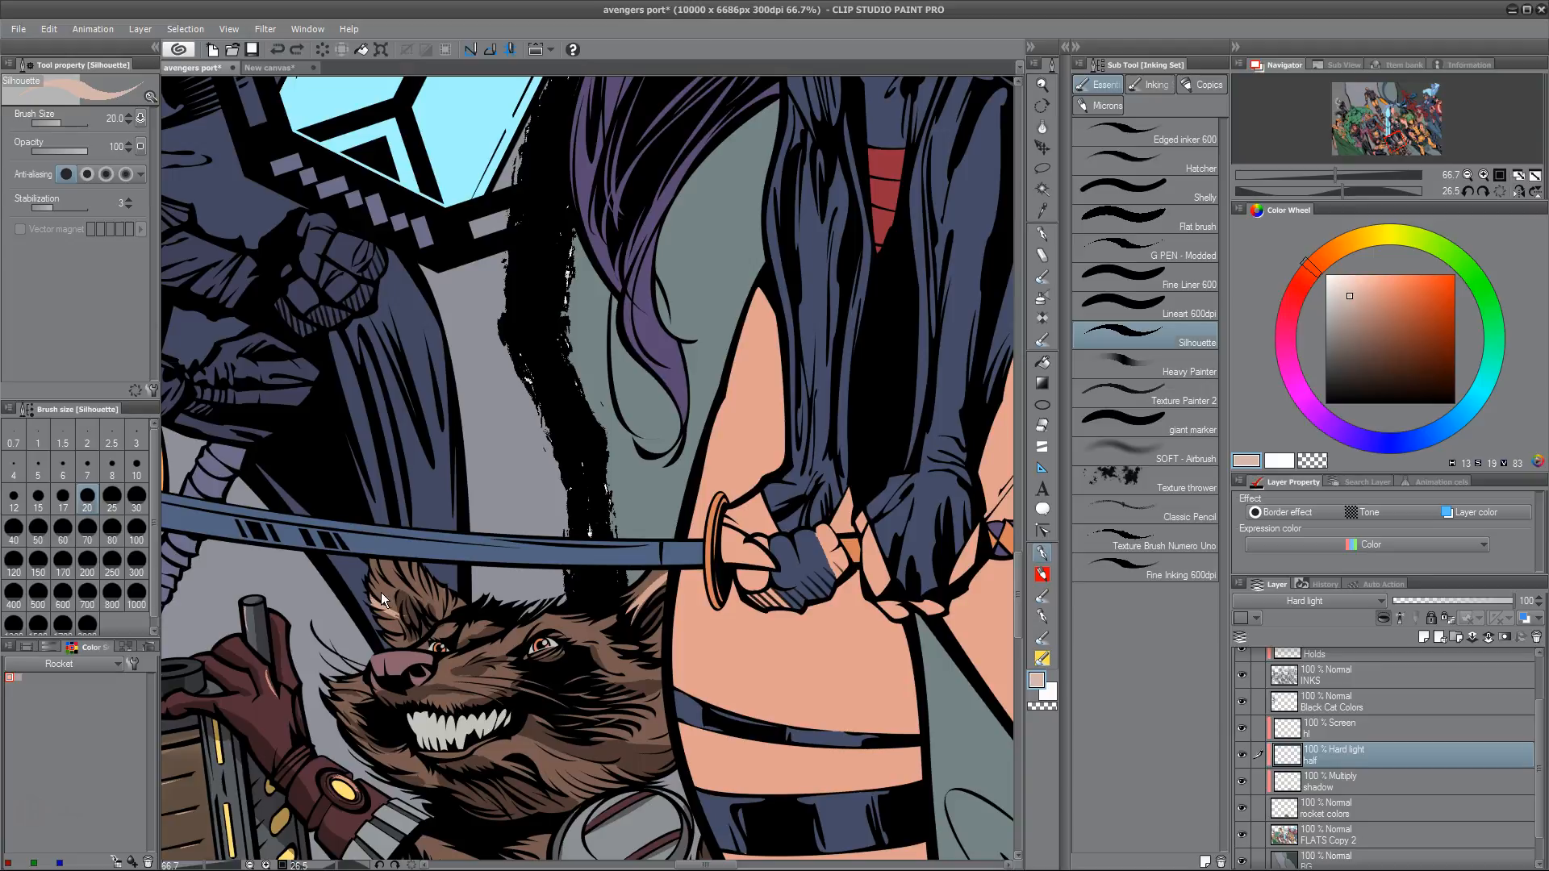
left_click_drag(370, 598, 403, 612)
key("ctrl+z")
mouse_move(395, 573)
left_mouse_down()
mouse_move(416, 599)
mouse_move(432, 595)
mouse_move(405, 563)
mouse_move(437, 590)
mouse_move(412, 562)
left_mouse_up()
left_click_drag(478, 599, 545, 536)
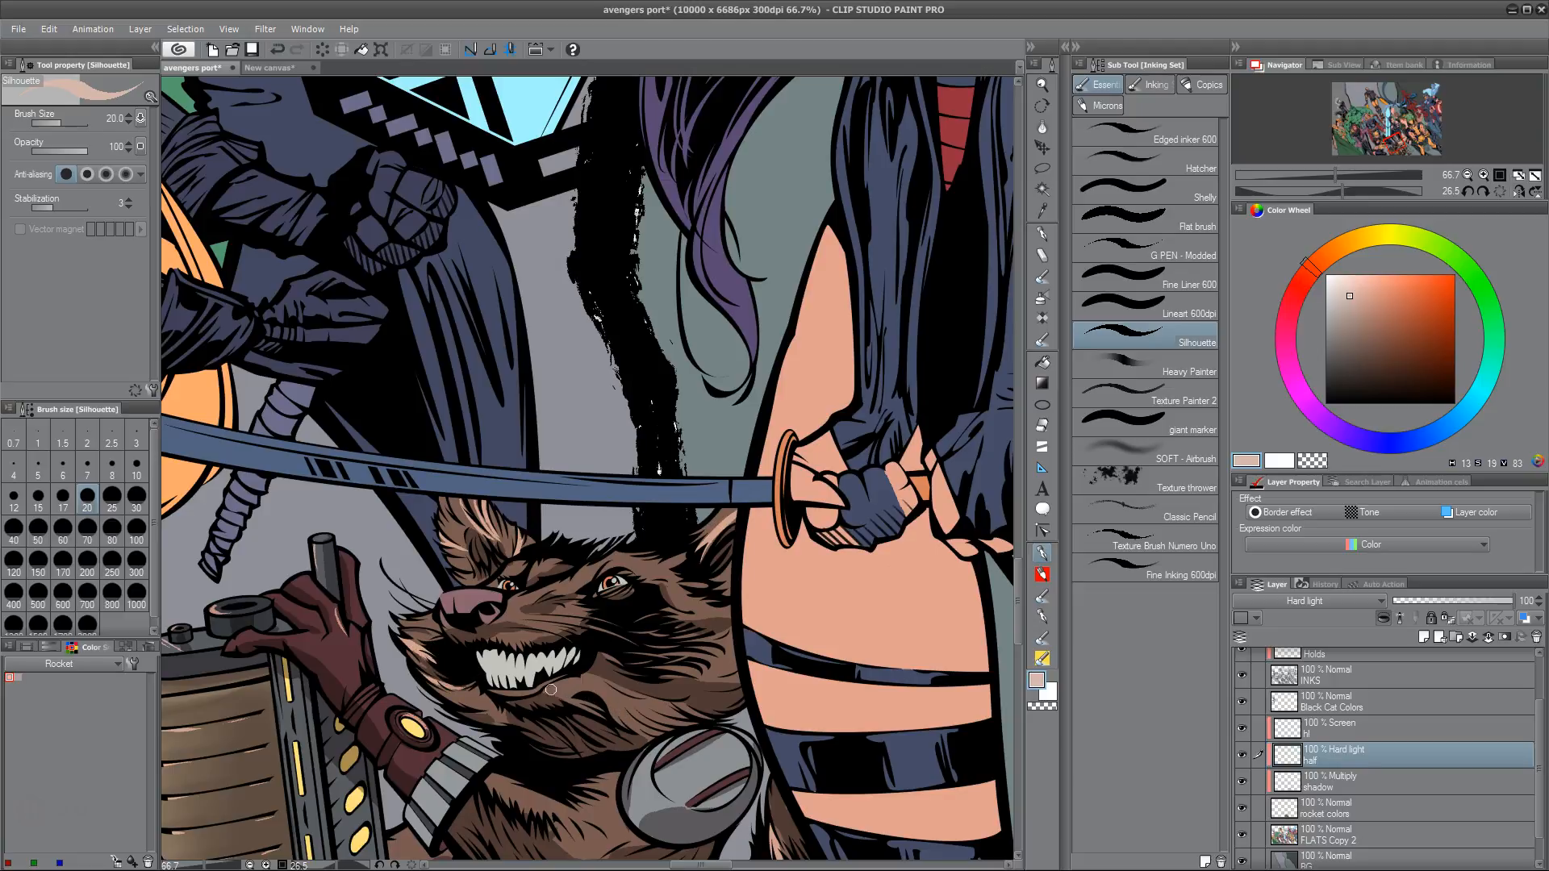
Paint fine half-tone fur strokes on the raccoon's chin, cheek, brow and neck
mouse_move(551, 691)
left_mouse_down()
mouse_move(596, 709)
mouse_move(584, 702)
left_mouse_up()
mouse_move(547, 687)
left_mouse_down()
mouse_move(546, 688)
mouse_move(606, 708)
mouse_move(574, 697)
left_mouse_up()
mouse_move(677, 625)
left_mouse_down()
mouse_move(746, 602)
mouse_move(708, 617)
mouse_move(741, 609)
mouse_move(722, 618)
mouse_move(739, 612)
mouse_move(707, 583)
left_mouse_up()
mouse_move(523, 584)
left_mouse_down()
mouse_move(549, 544)
mouse_move(567, 546)
mouse_move(540, 554)
mouse_move(535, 588)
mouse_move(560, 557)
mouse_move(495, 572)
mouse_move(537, 551)
left_mouse_up()
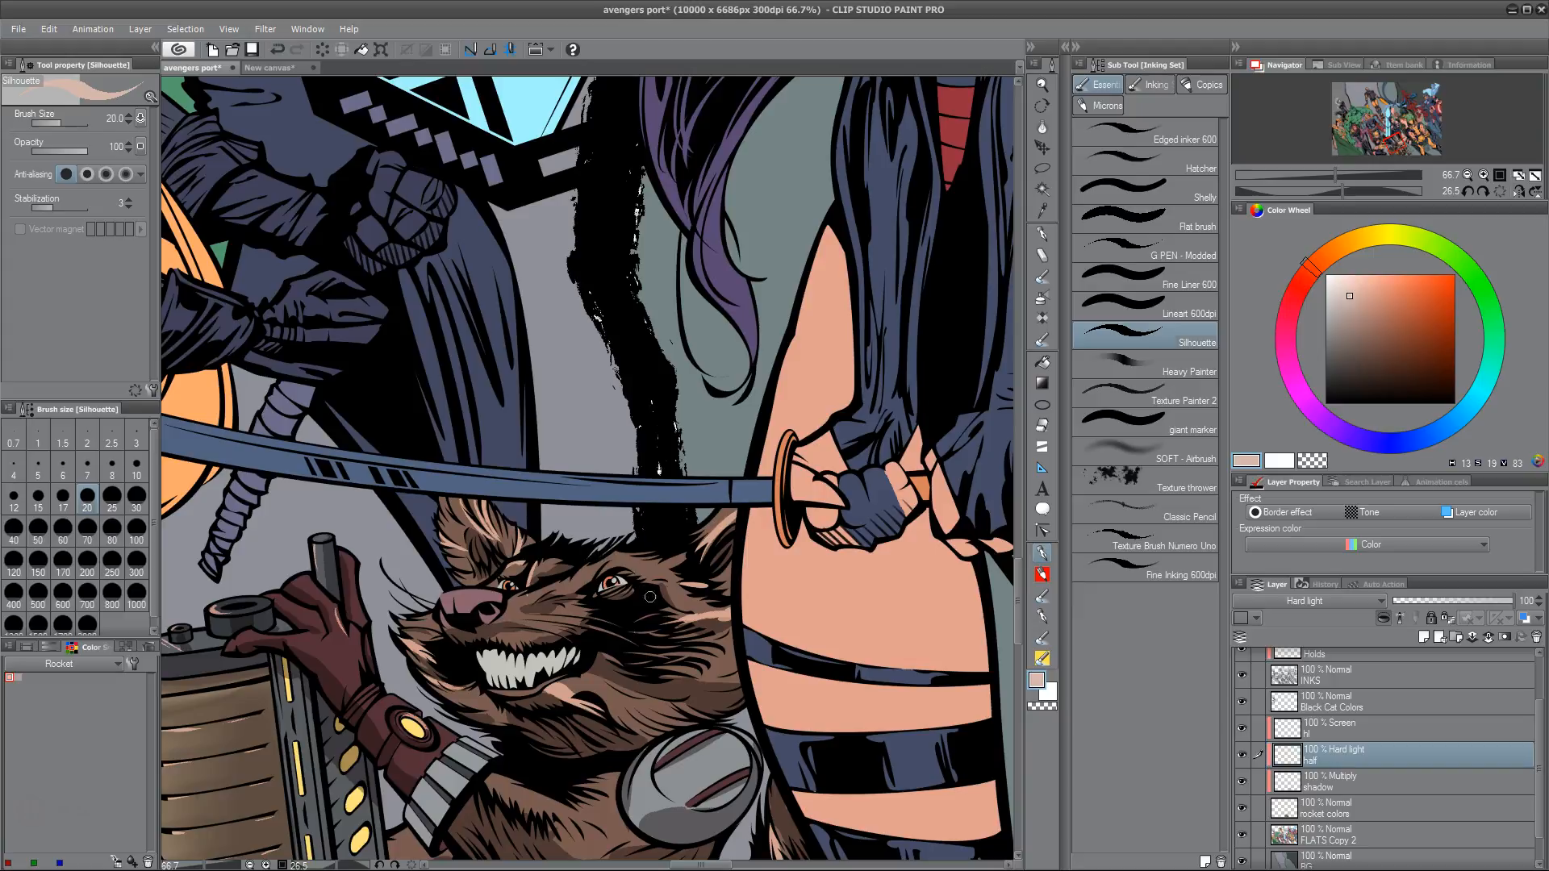
left_click_drag(539, 719, 582, 754)
mouse_move(565, 721)
left_mouse_down()
mouse_move(592, 754)
mouse_move(582, 701)
mouse_move(589, 721)
mouse_move(564, 726)
mouse_move(606, 745)
mouse_move(568, 736)
mouse_move(618, 768)
left_mouse_up()
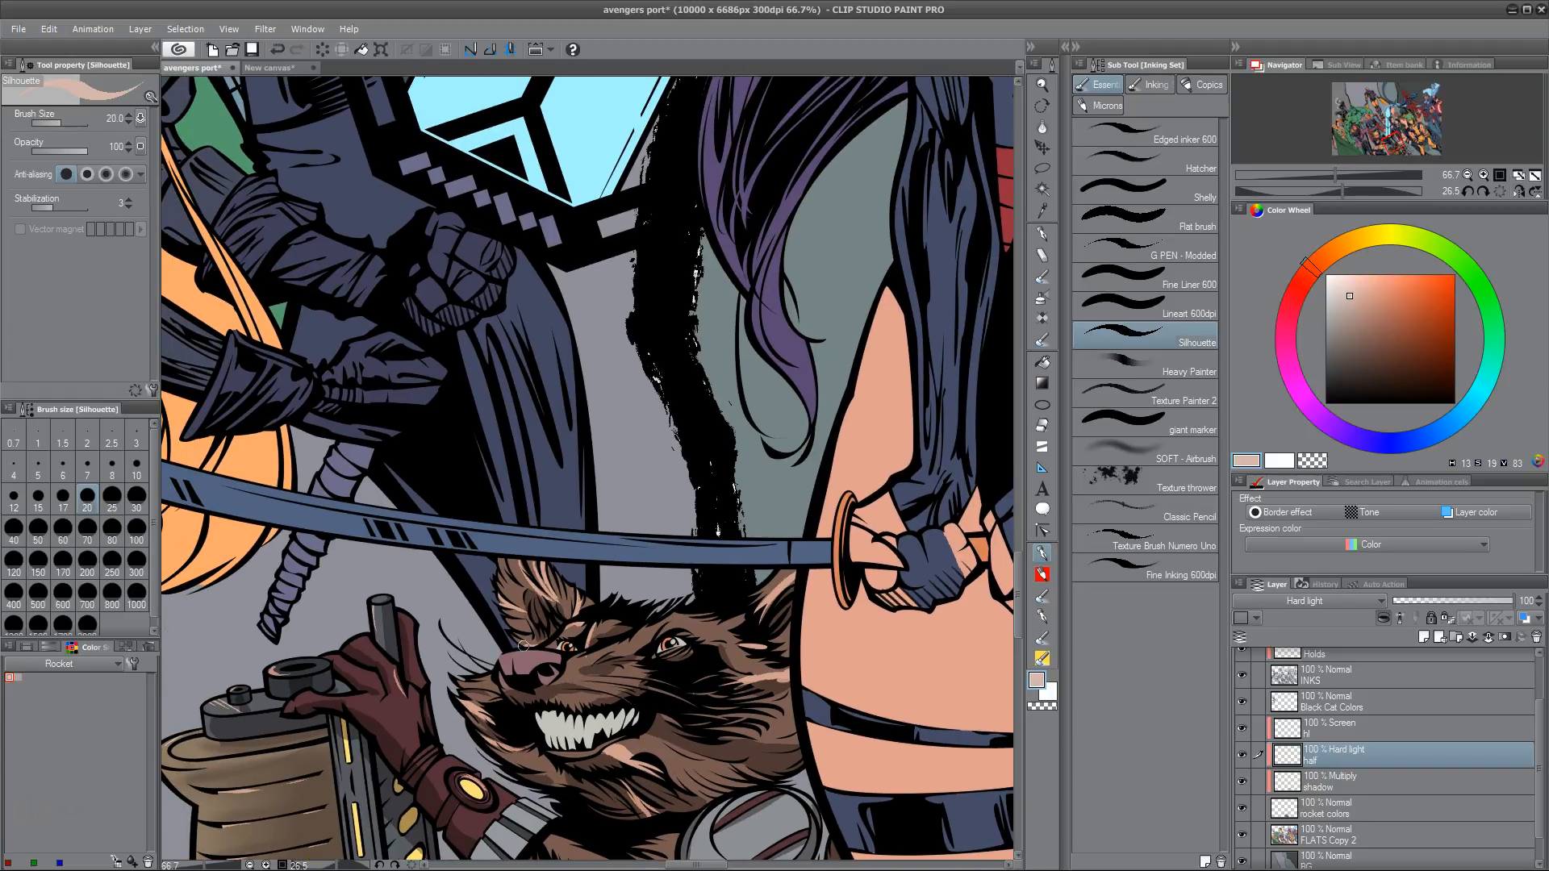
left_click_drag(527, 636, 542, 625)
mouse_move(640, 777)
left_mouse_down()
mouse_move(653, 692)
mouse_move(689, 619)
left_mouse_up()
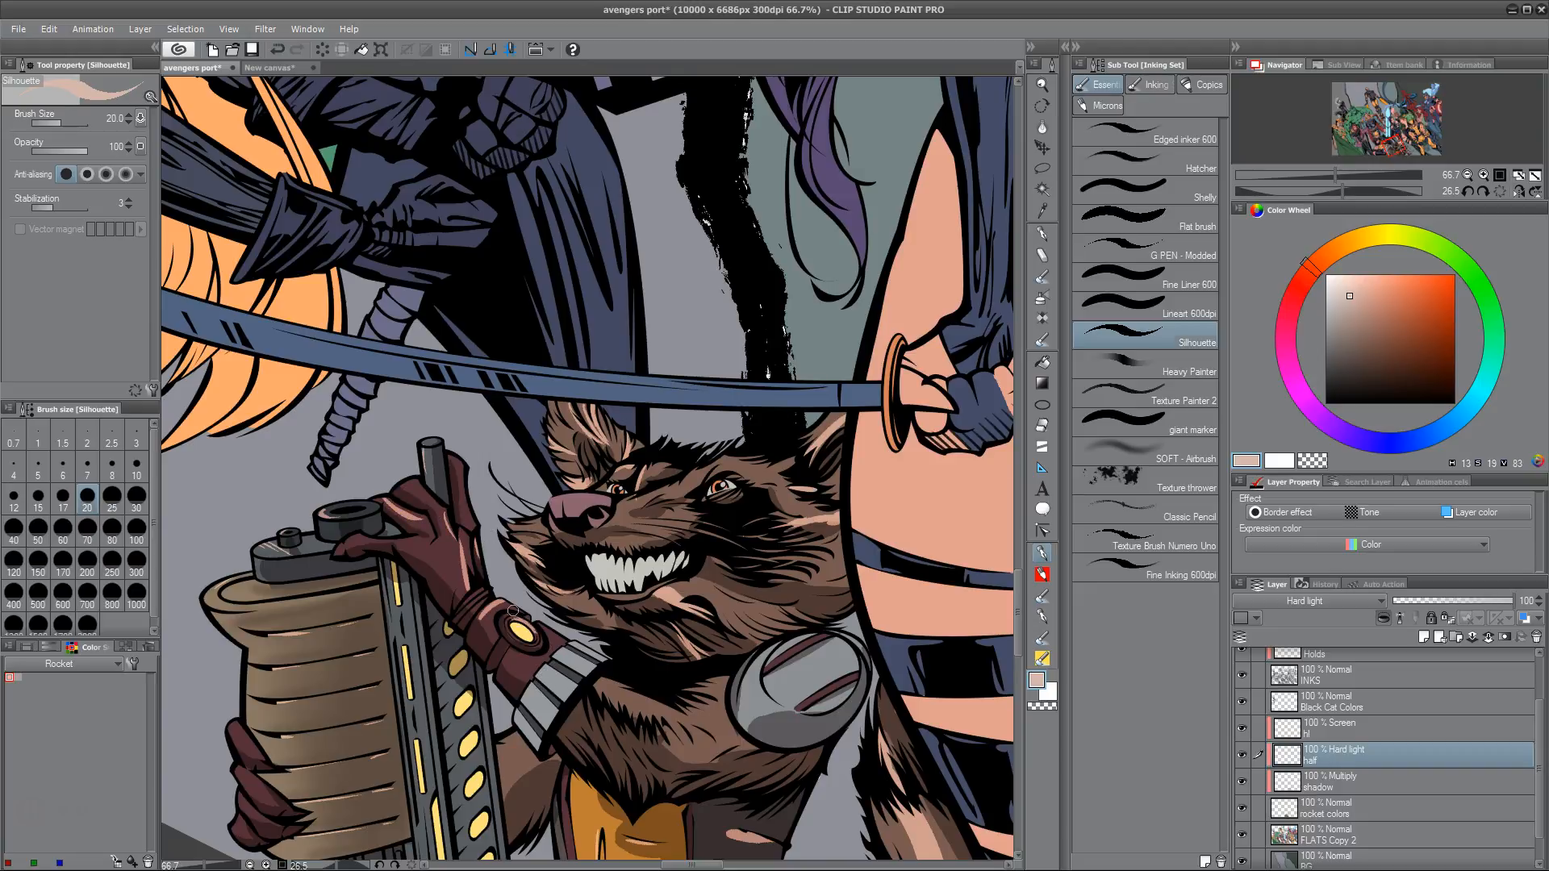
Add half-tone accents to the knob on the canister cap and the lower glove, undoing the trial strokes on the canister's side
left_click_drag(335, 553, 364, 534)
scroll(488, 621, "down", 3)
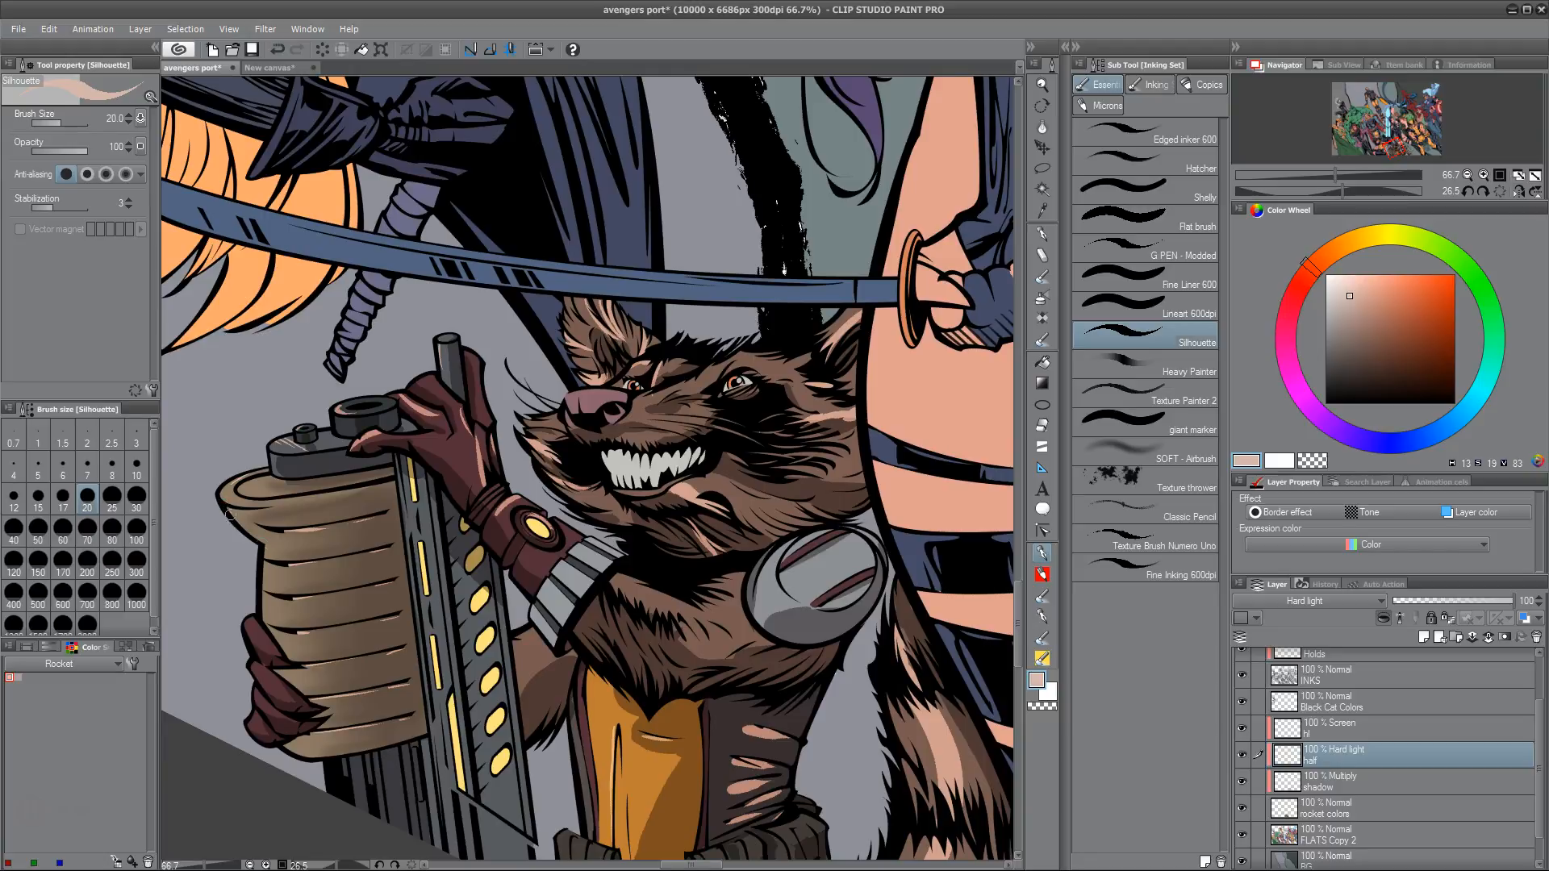
left_click_drag(224, 506, 272, 547)
key("ctrl+z")
left_click_drag(225, 501, 271, 531)
key("ctrl+z")
left_click(255, 536)
left_click_drag(289, 688, 291, 692)
left_click_drag(273, 732, 260, 713)
Lighten the grey flared cuff of the upper glove with half-tone strokes, using the SOFT - Airbrush at size 25 for a soft blend
left_click_drag(752, 702, 681, 637)
left_click_drag(501, 490, 531, 518)
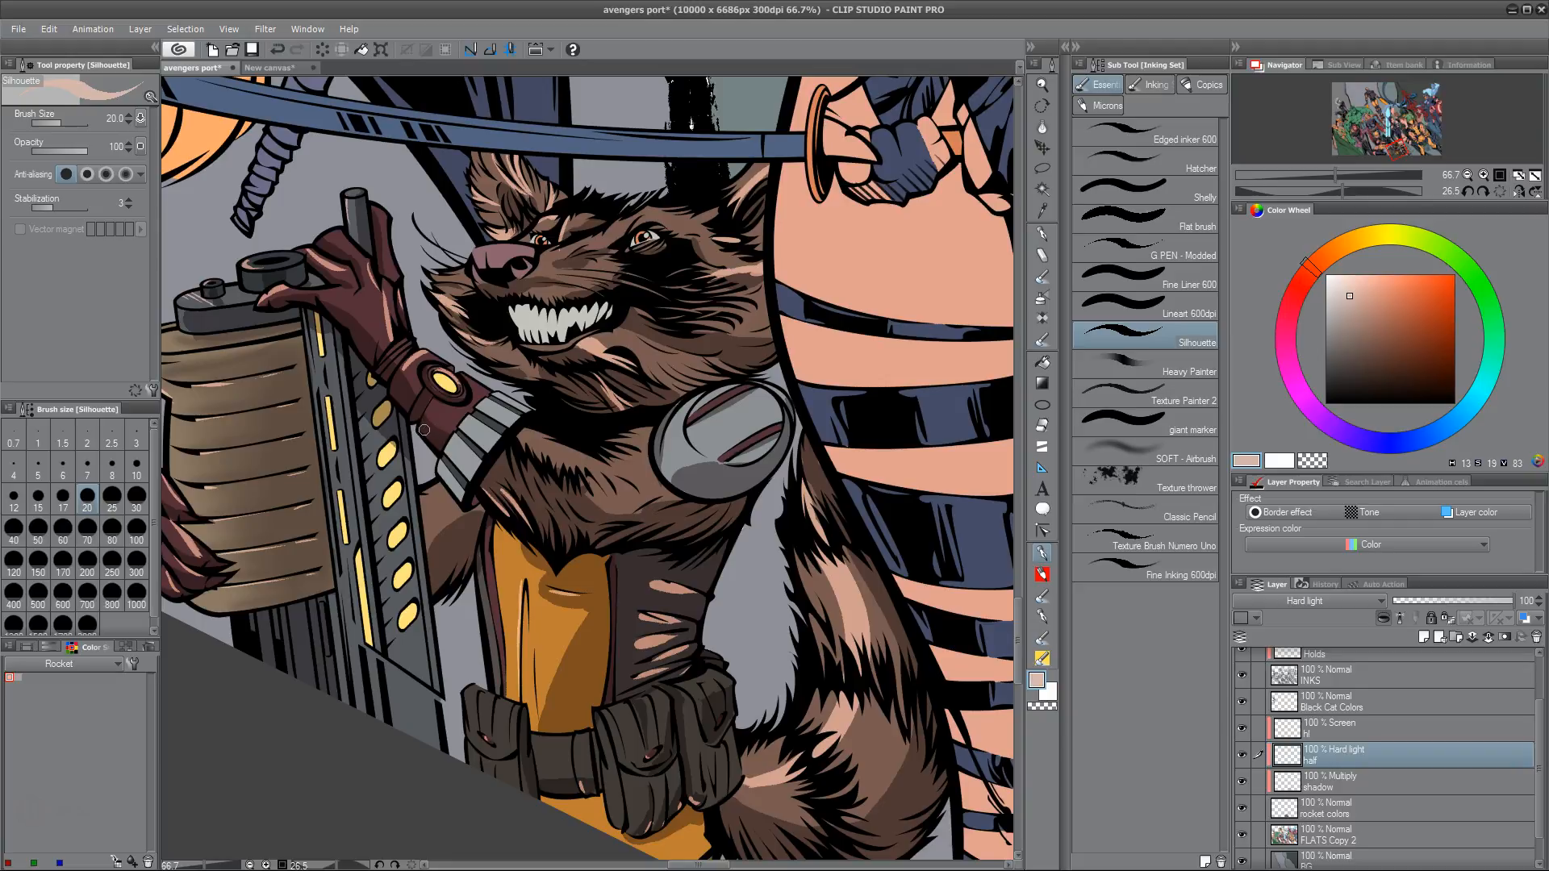
left_click_drag(427, 432, 455, 427)
left_click(1188, 458)
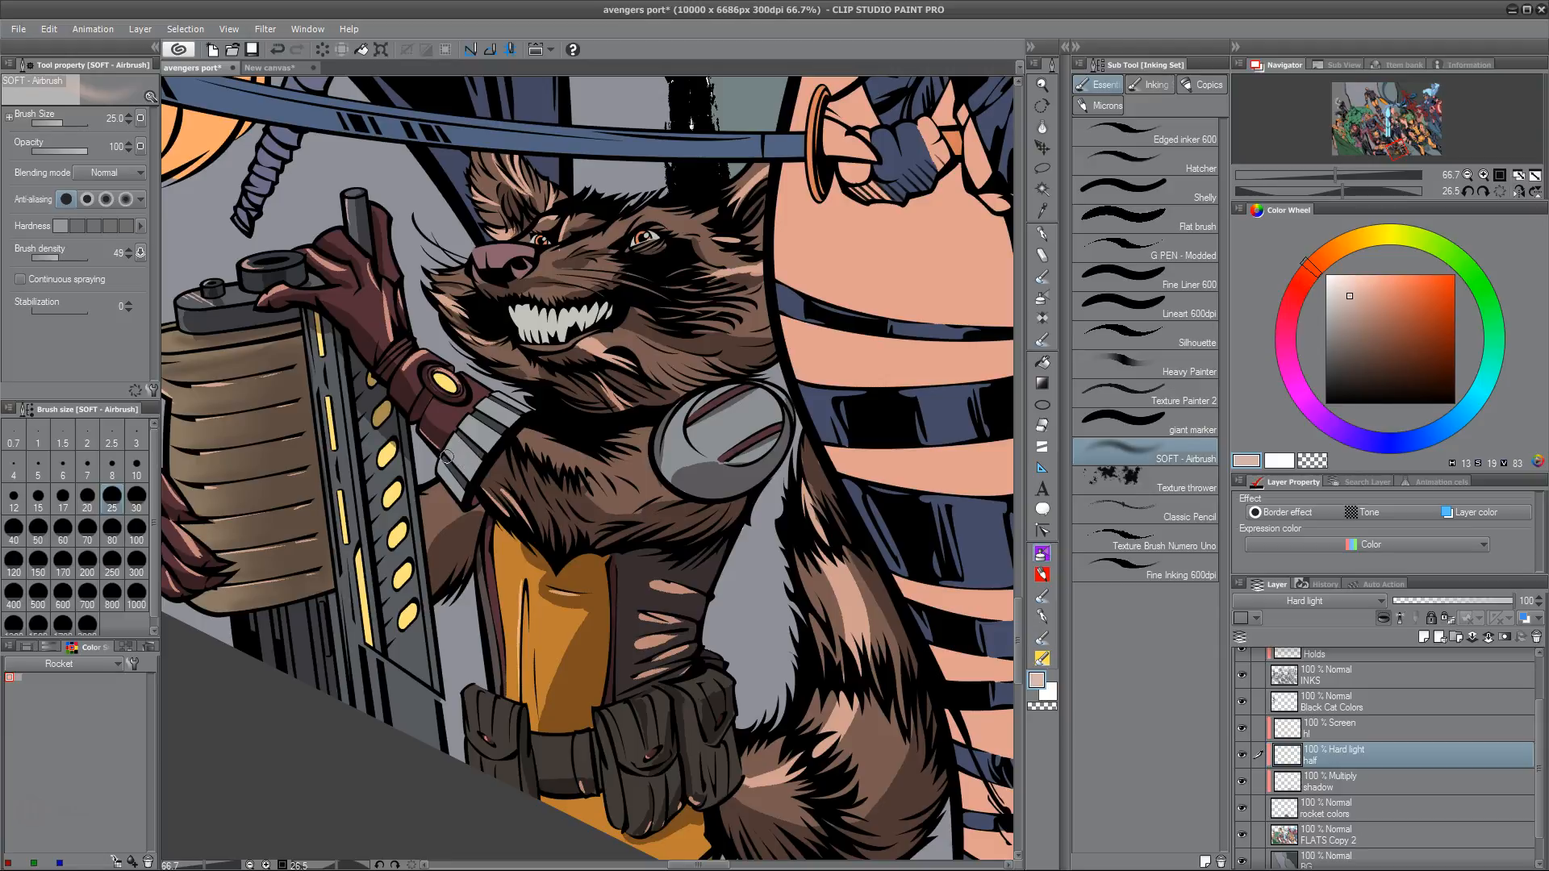
mouse_move(462, 477)
left_mouse_down()
mouse_move(449, 439)
mouse_move(481, 417)
left_mouse_up()
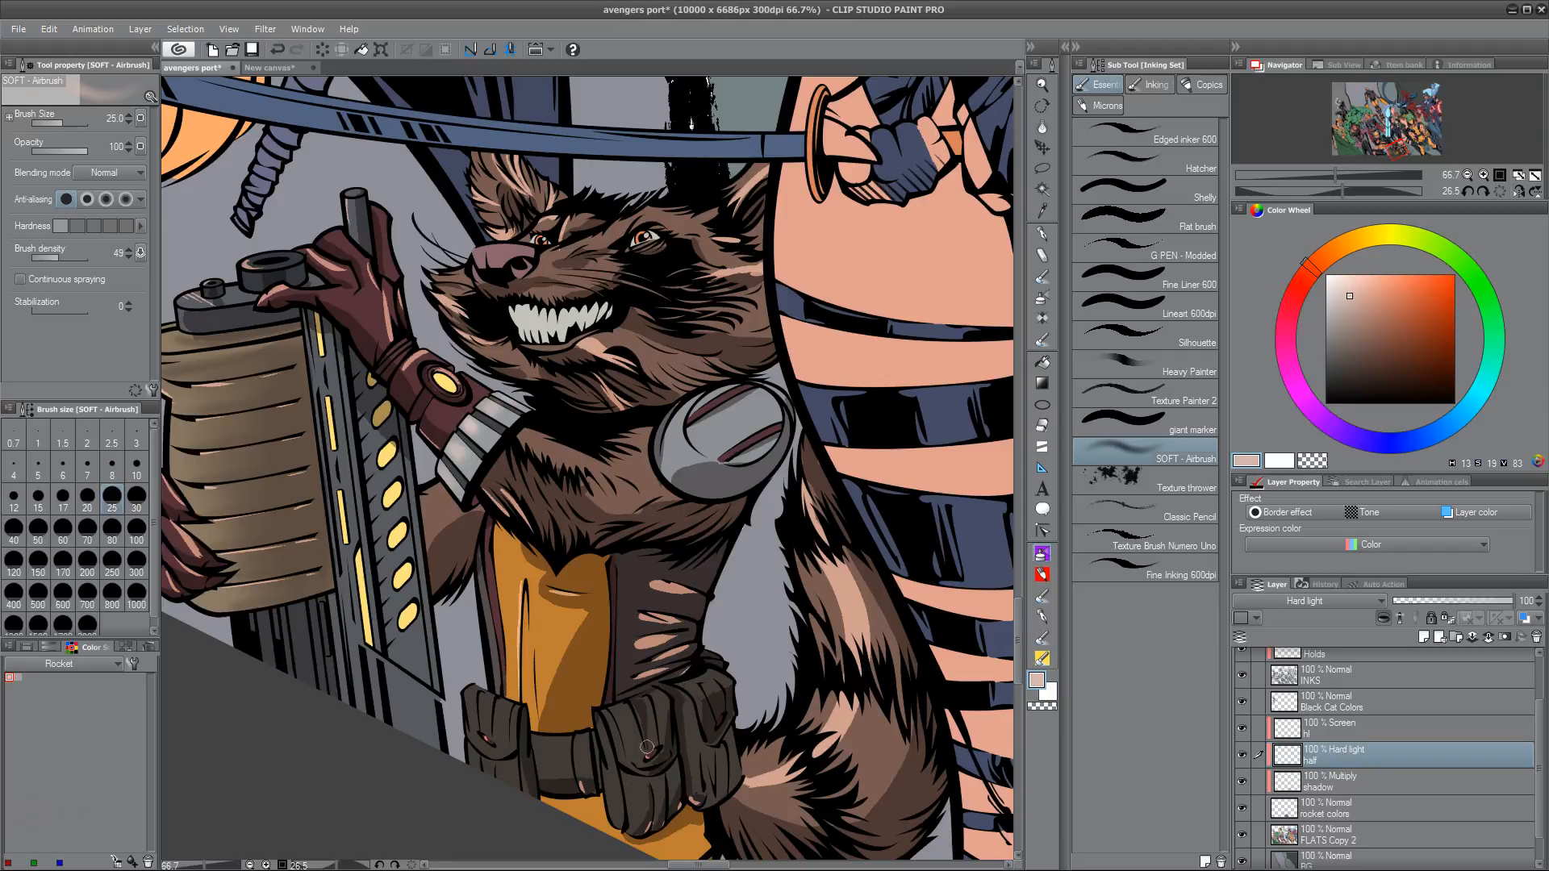
On the Multiply layer "shadow", enlarge the SOFT - Airbrush to size 100 and softly tint the grey shoulder guard
left_click(1344, 790)
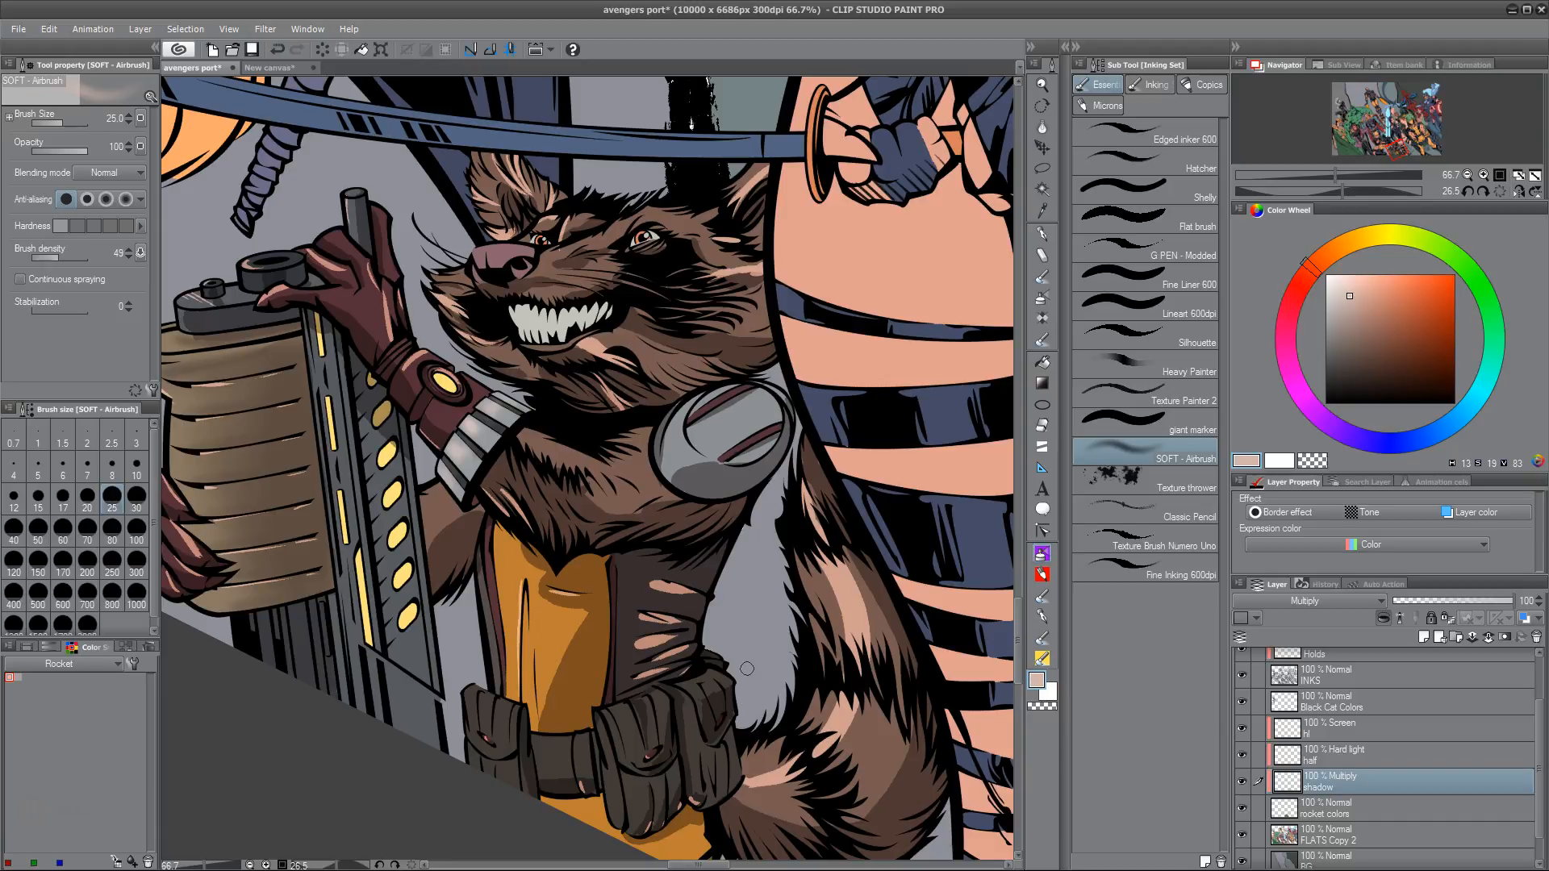
left_click_drag(719, 632, 754, 687)
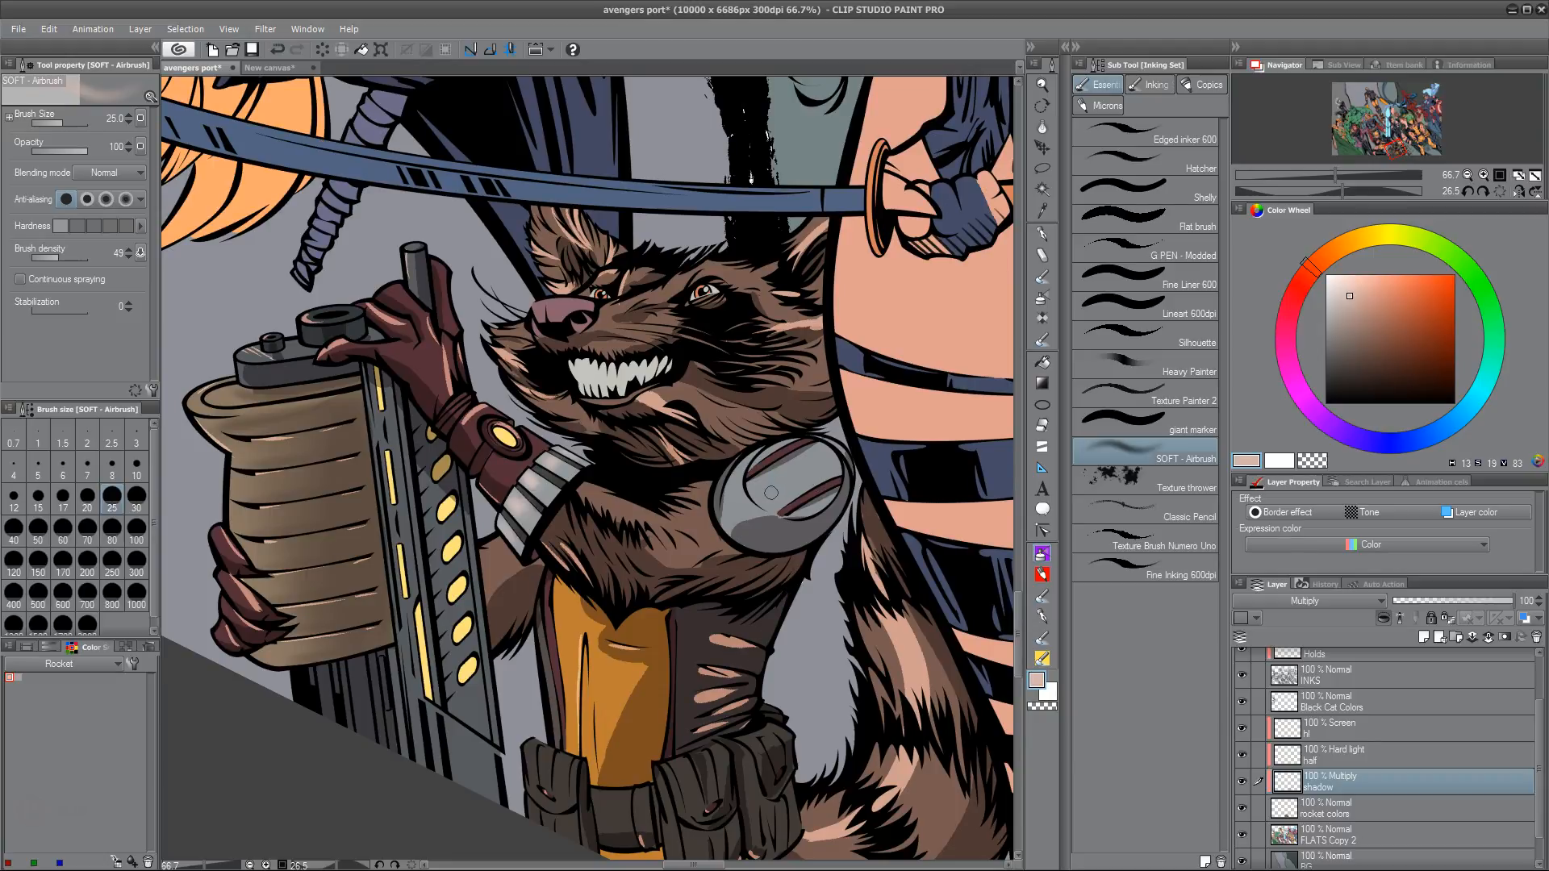
key("bracketright")
key("bracketright")
key("bracketright")
key("bracketright")
key("bracketright")
key("bracketright")
key("bracketright")
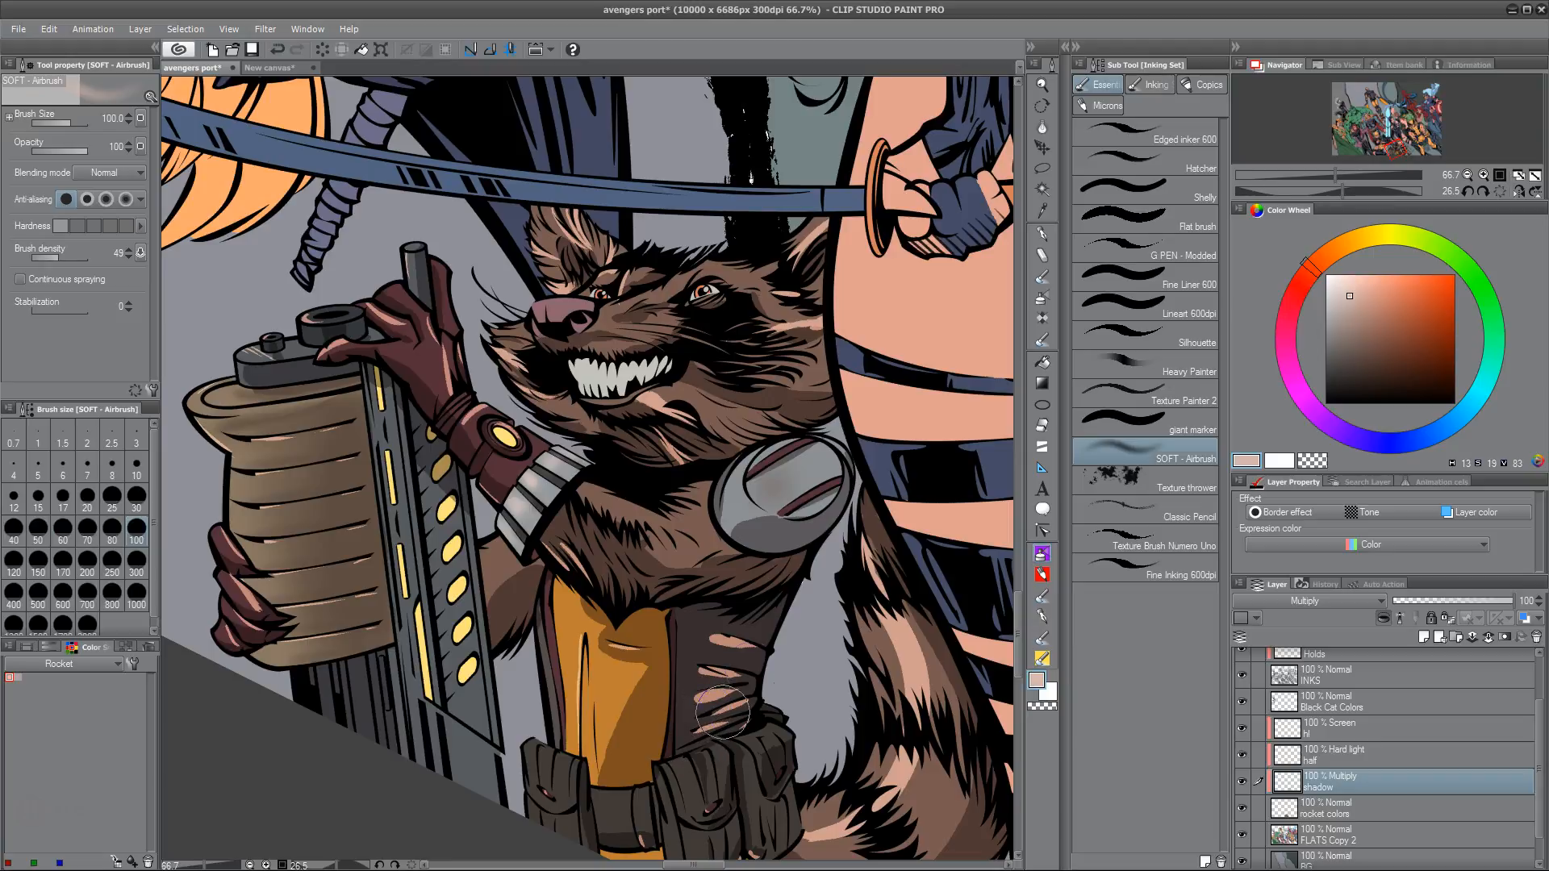
left_click_drag(781, 754, 771, 621)
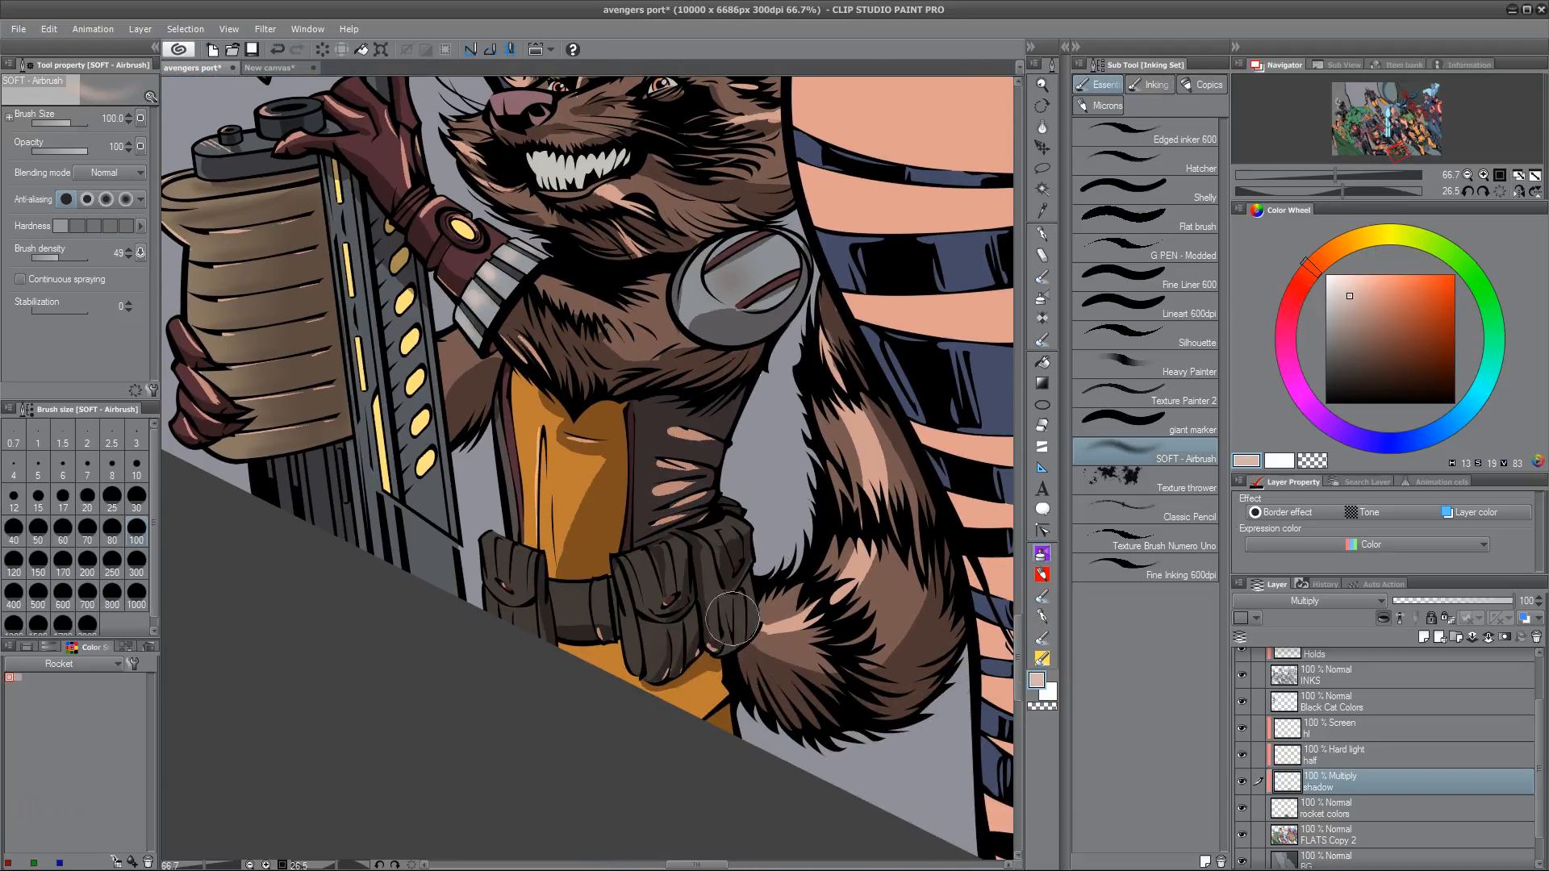
left_click_drag(553, 637, 637, 615)
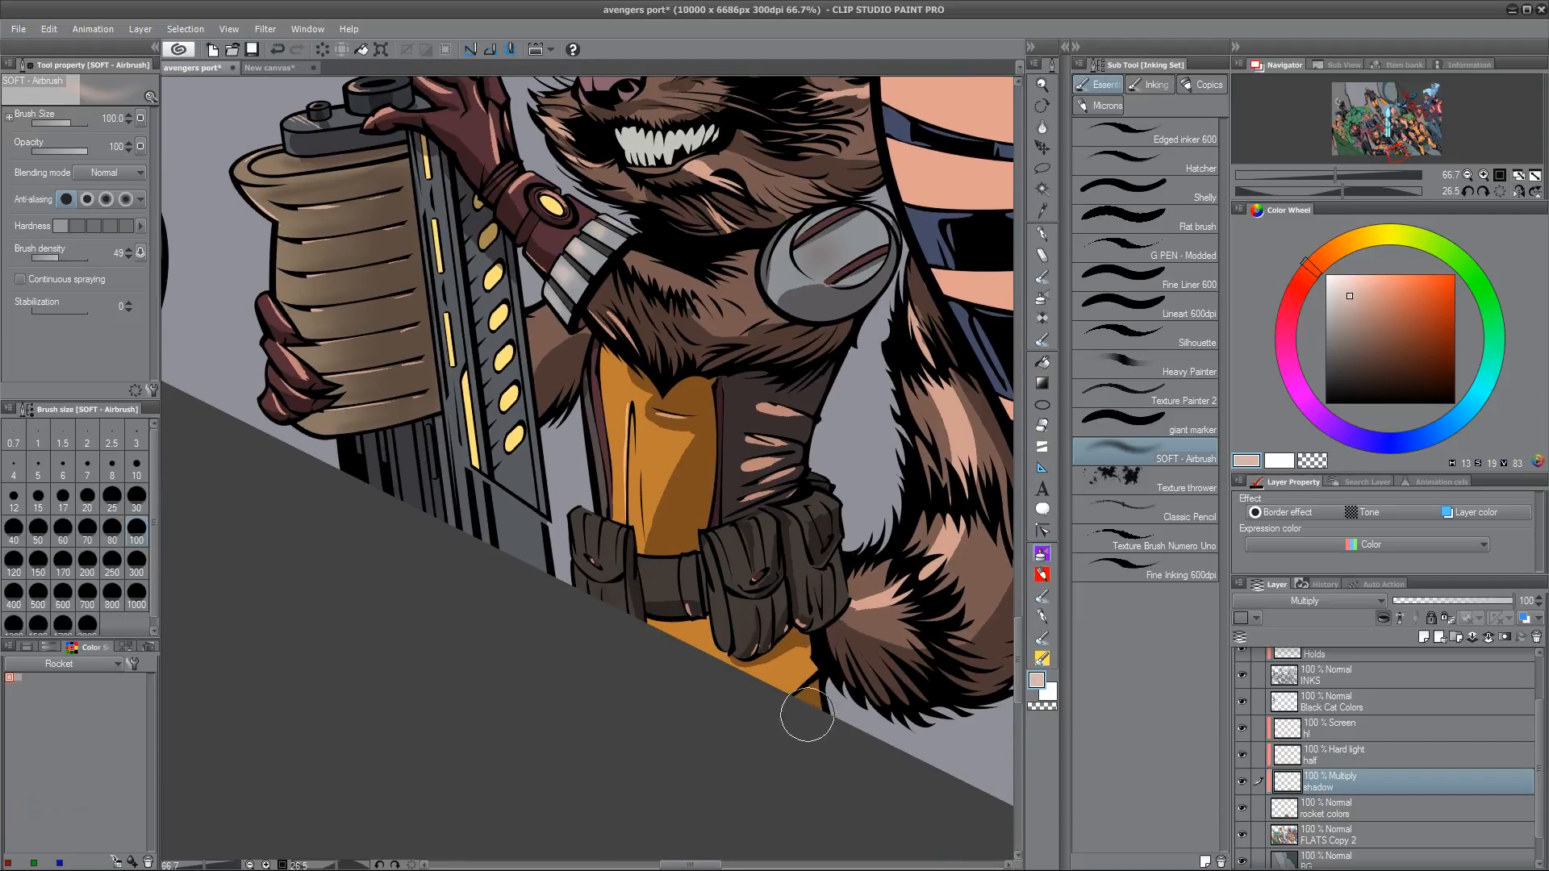
mouse_move(804, 719)
left_mouse_down()
mouse_move(758, 751)
mouse_move(681, 859)
left_mouse_up()
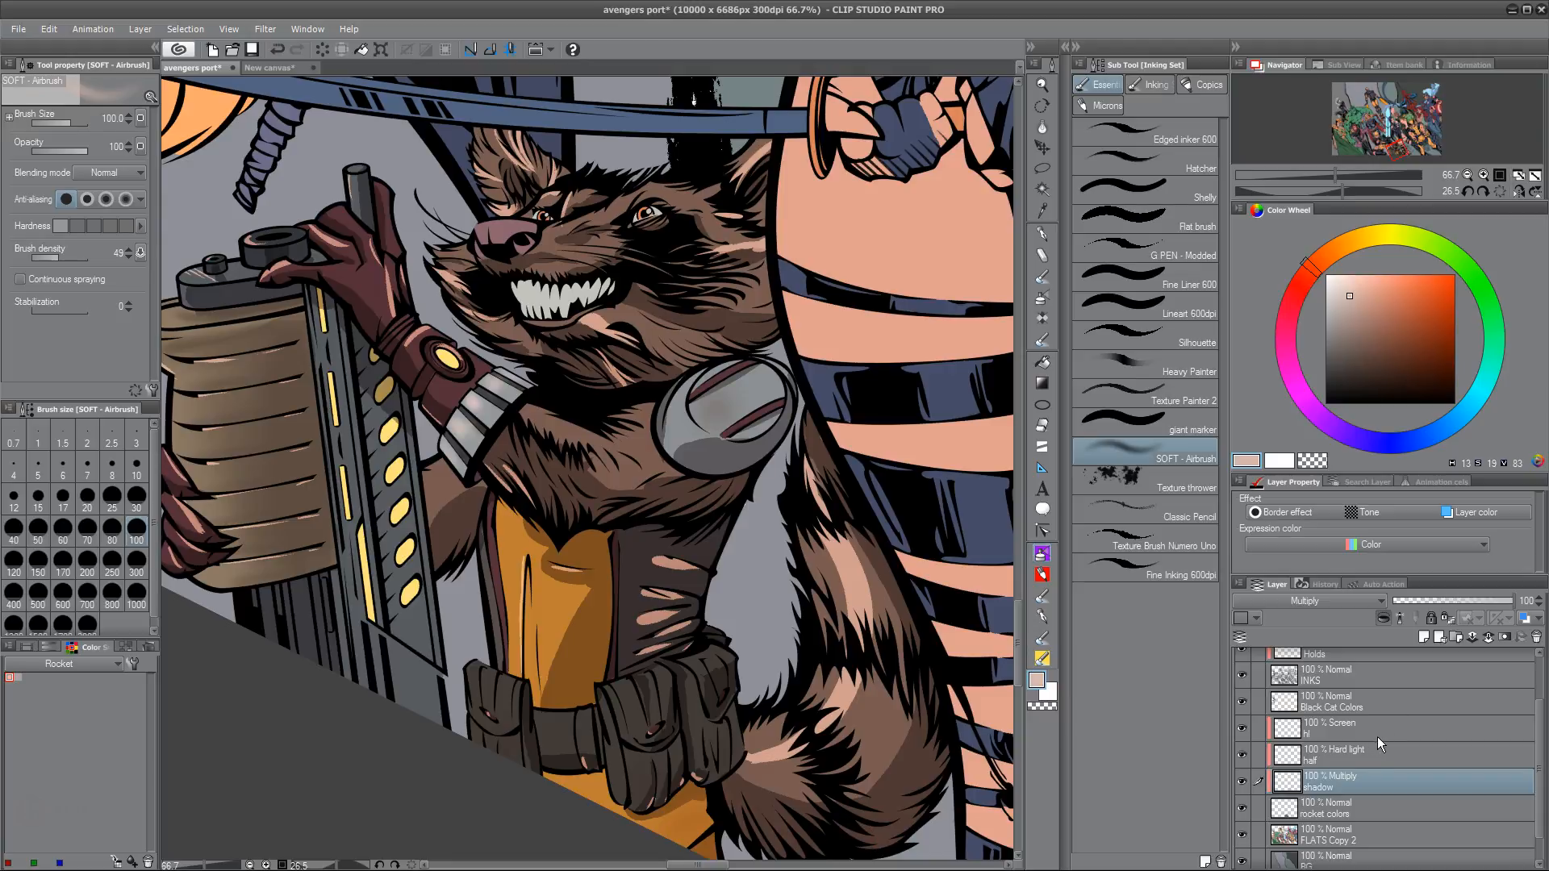
left_click_drag(709, 630, 734, 704)
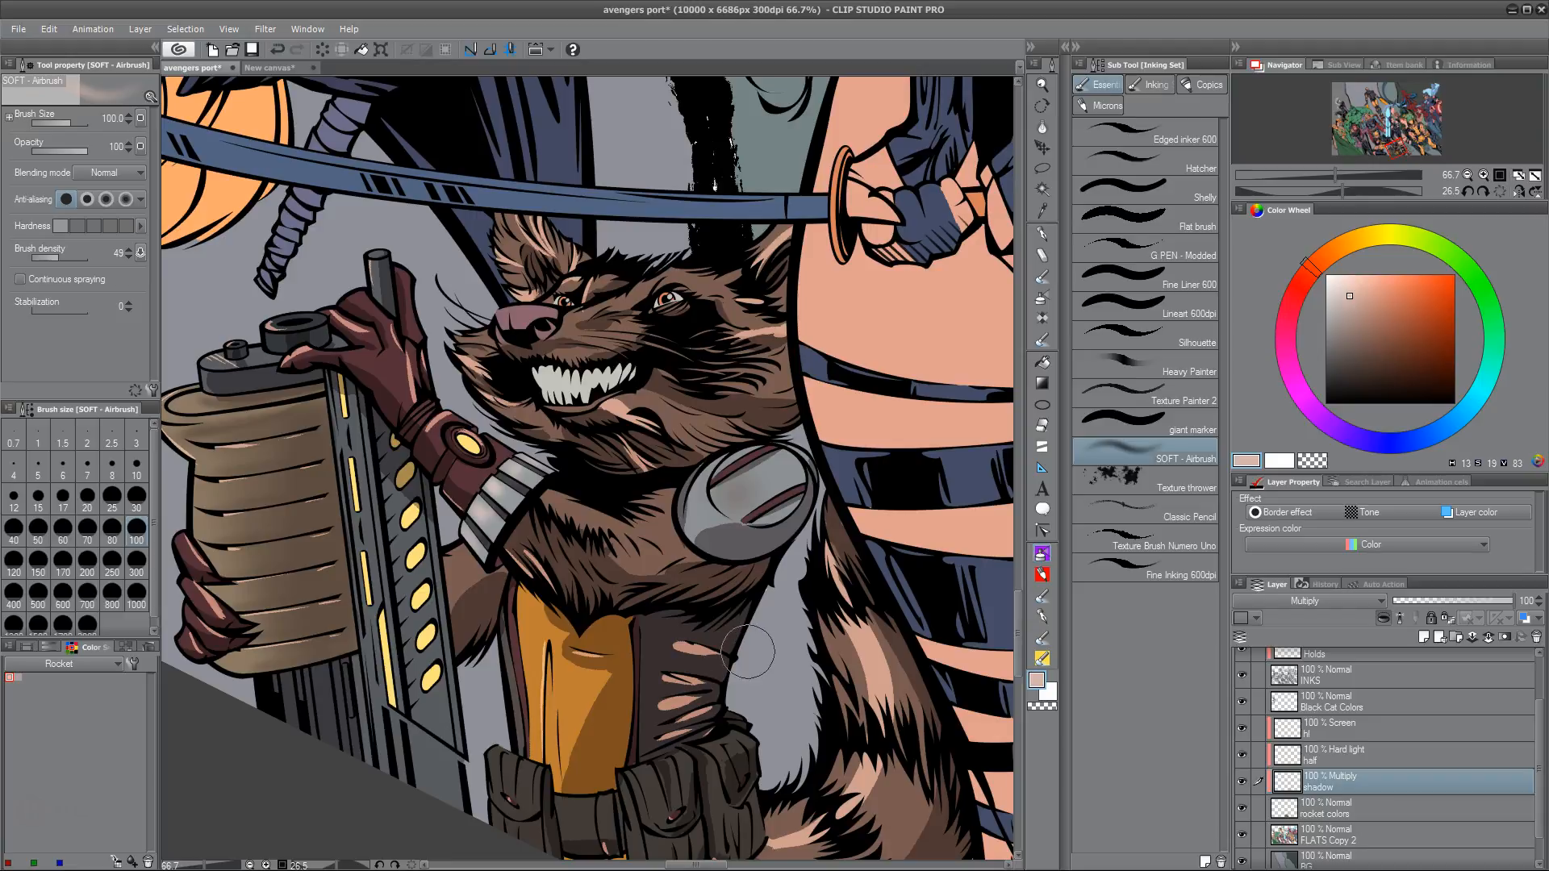
Return to the Hard light layer "half" and switch back to the Silhouette brush
left_click(1372, 747)
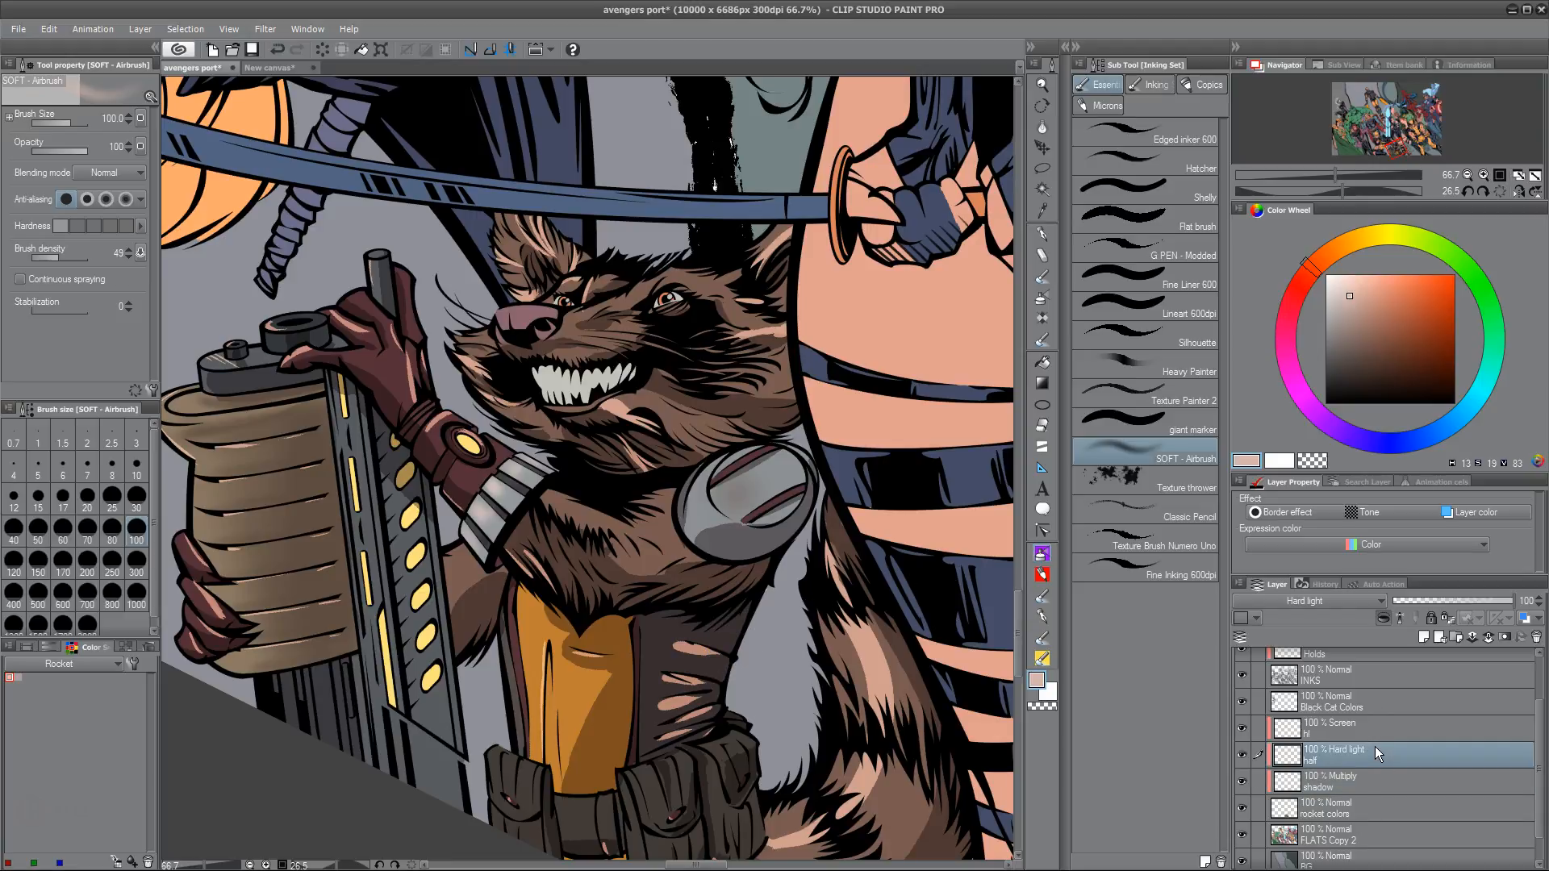
left_click(1205, 201)
left_click(1208, 347)
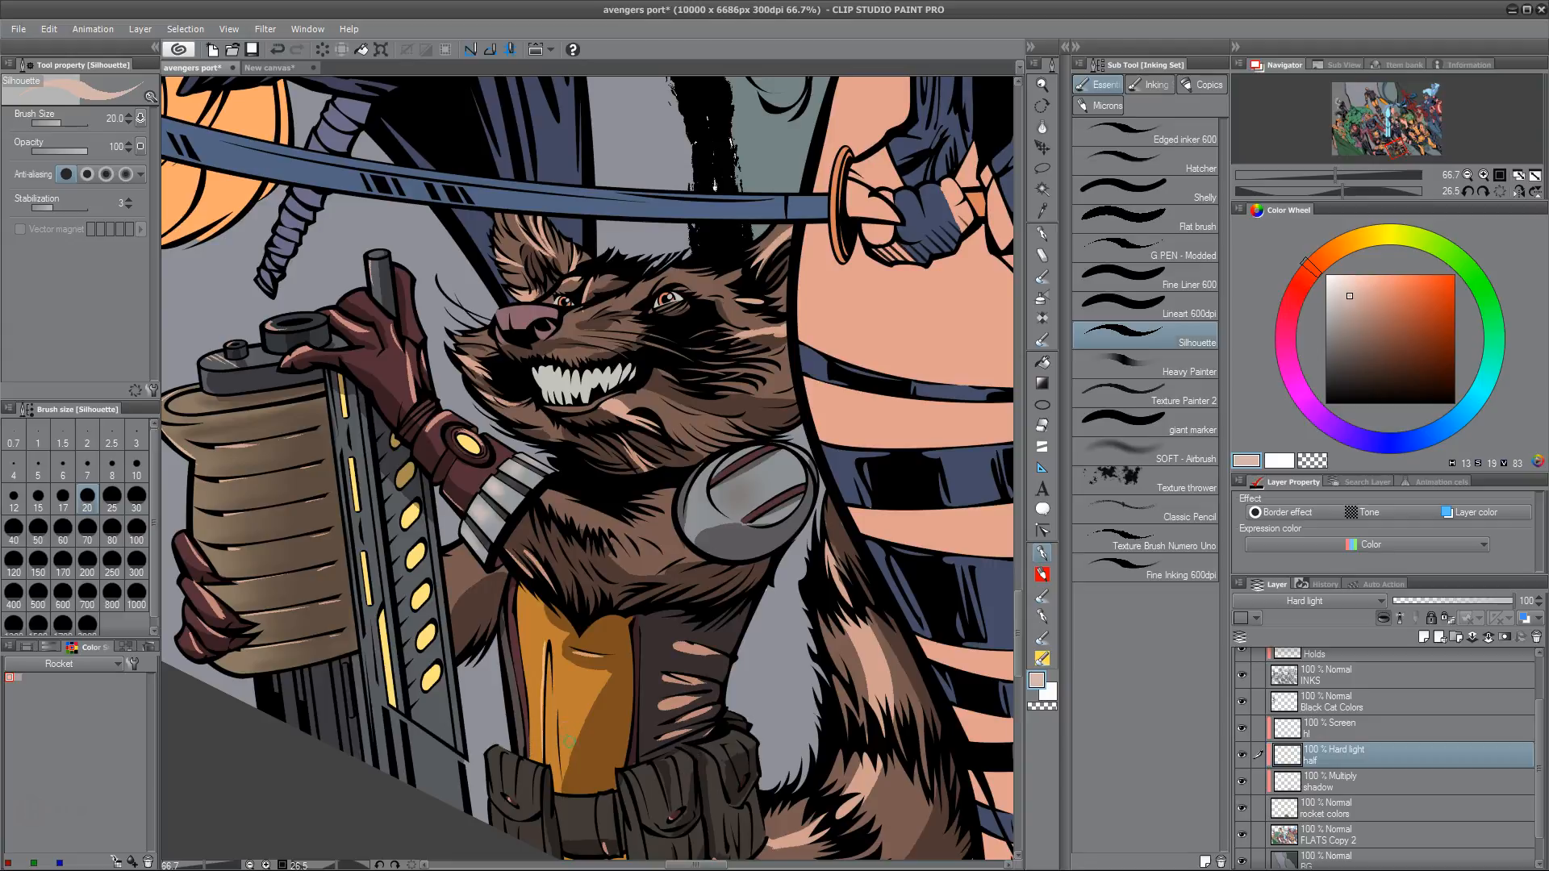
Add half-tone accents along the edge of the suit beside the forearm and on the belt pouches
mouse_move(724, 734)
left_mouse_down()
mouse_move(743, 671)
mouse_move(724, 694)
left_mouse_up()
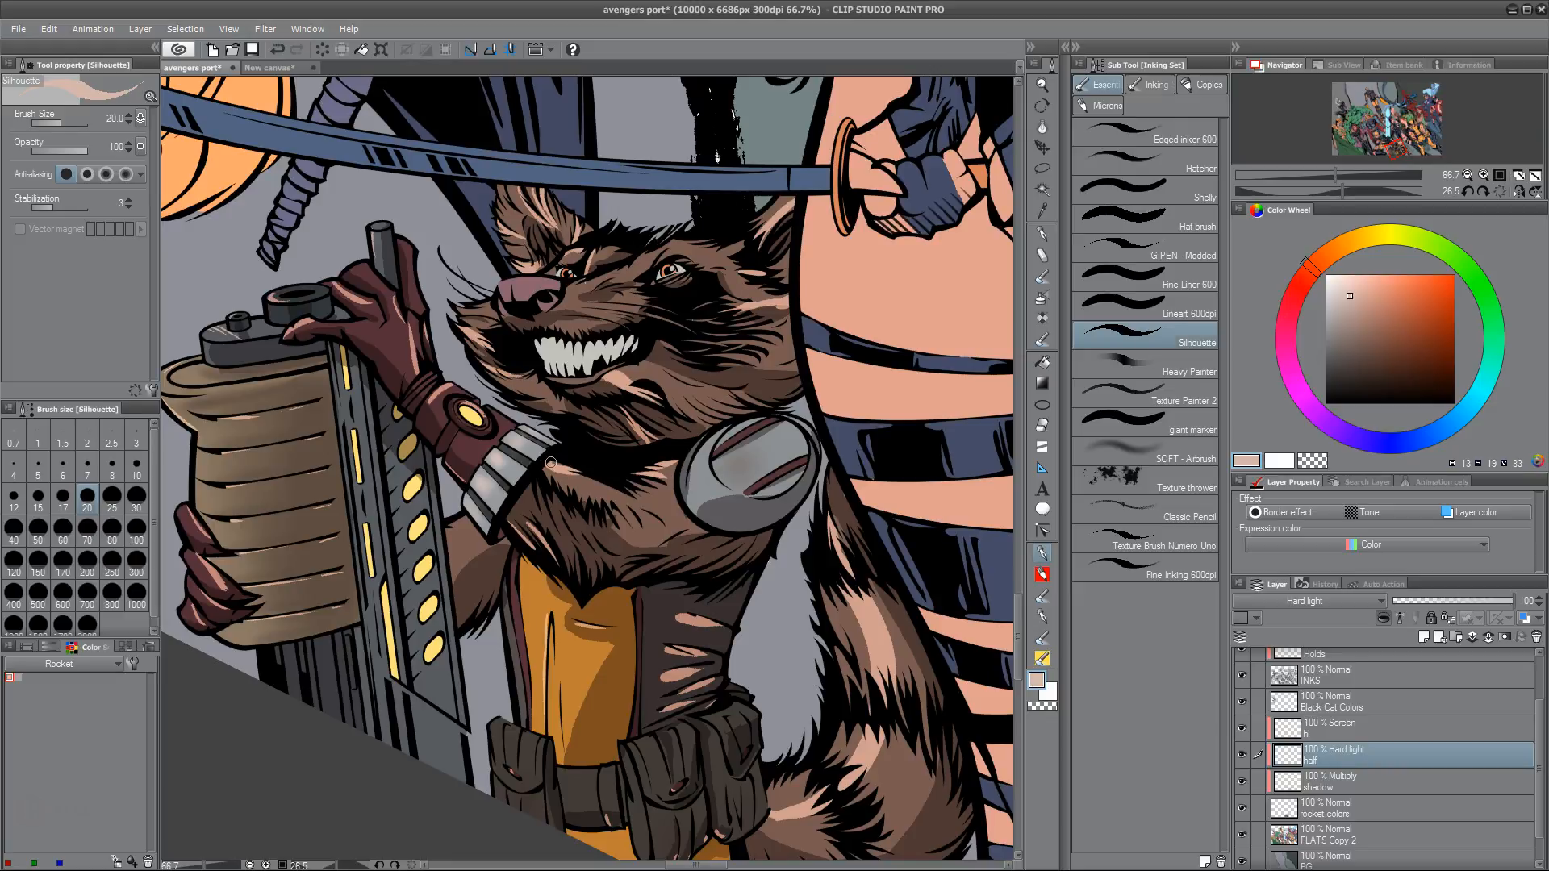
left_click_drag(781, 642, 715, 520)
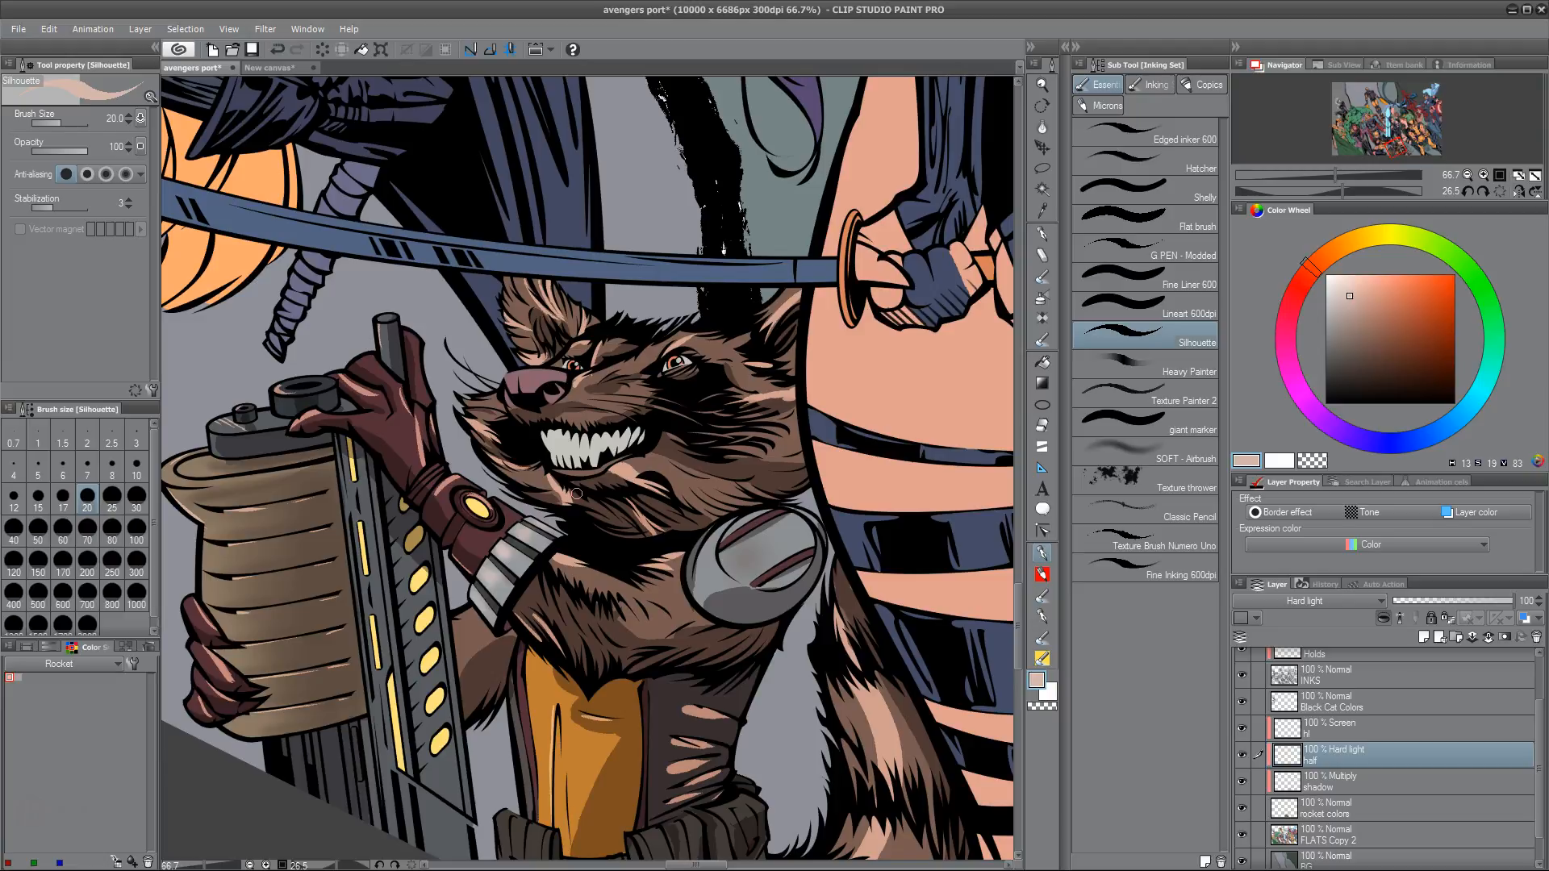
left_click_drag(703, 753, 774, 603)
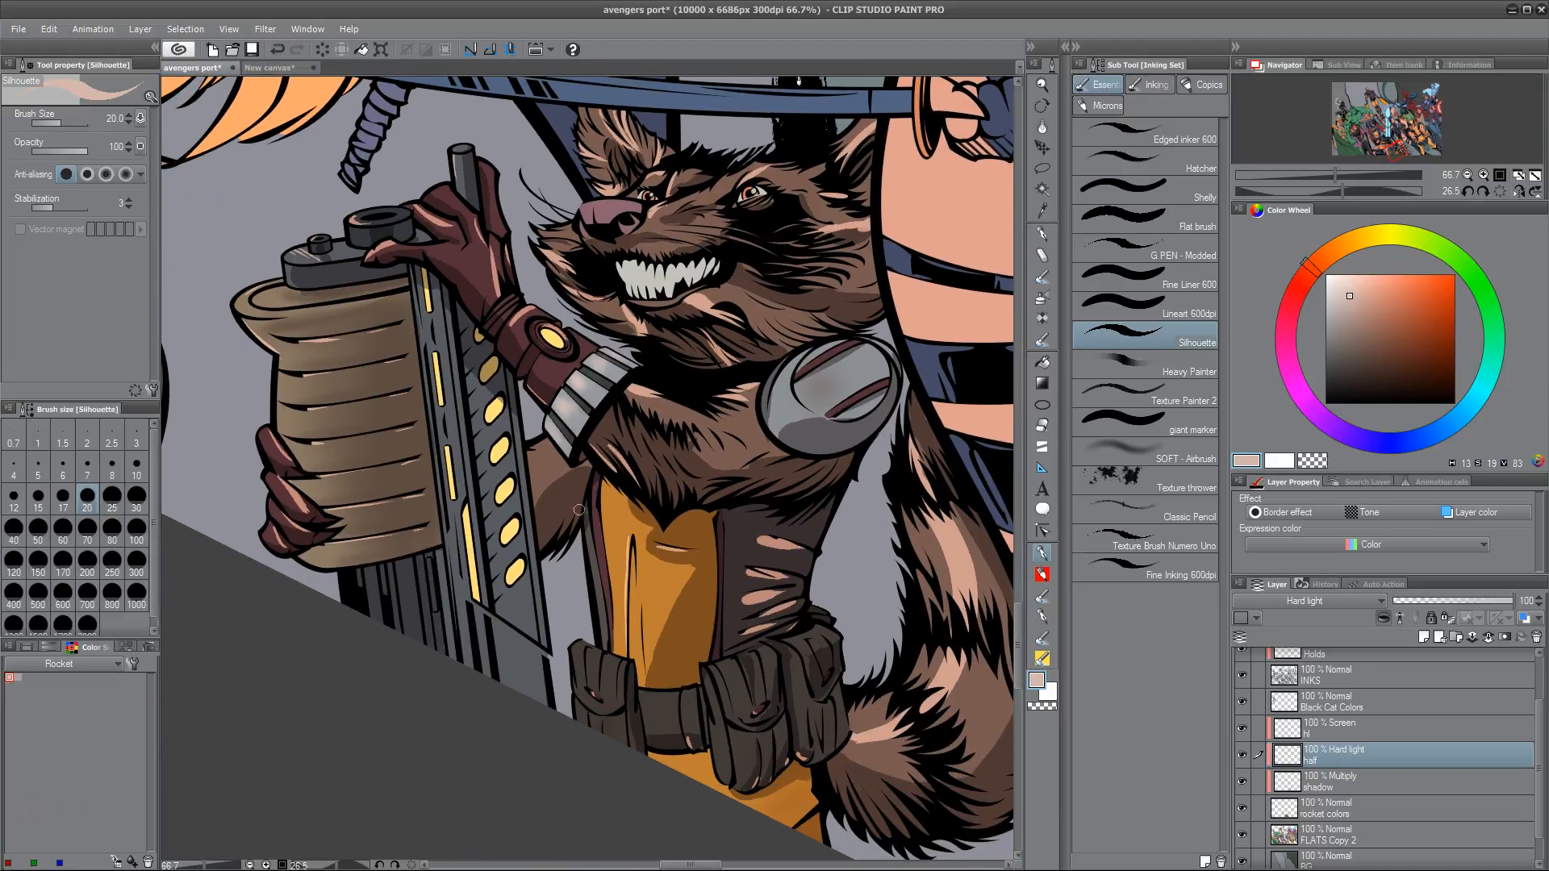
left_click_drag(583, 487, 577, 537)
left_click_drag(602, 743, 601, 692)
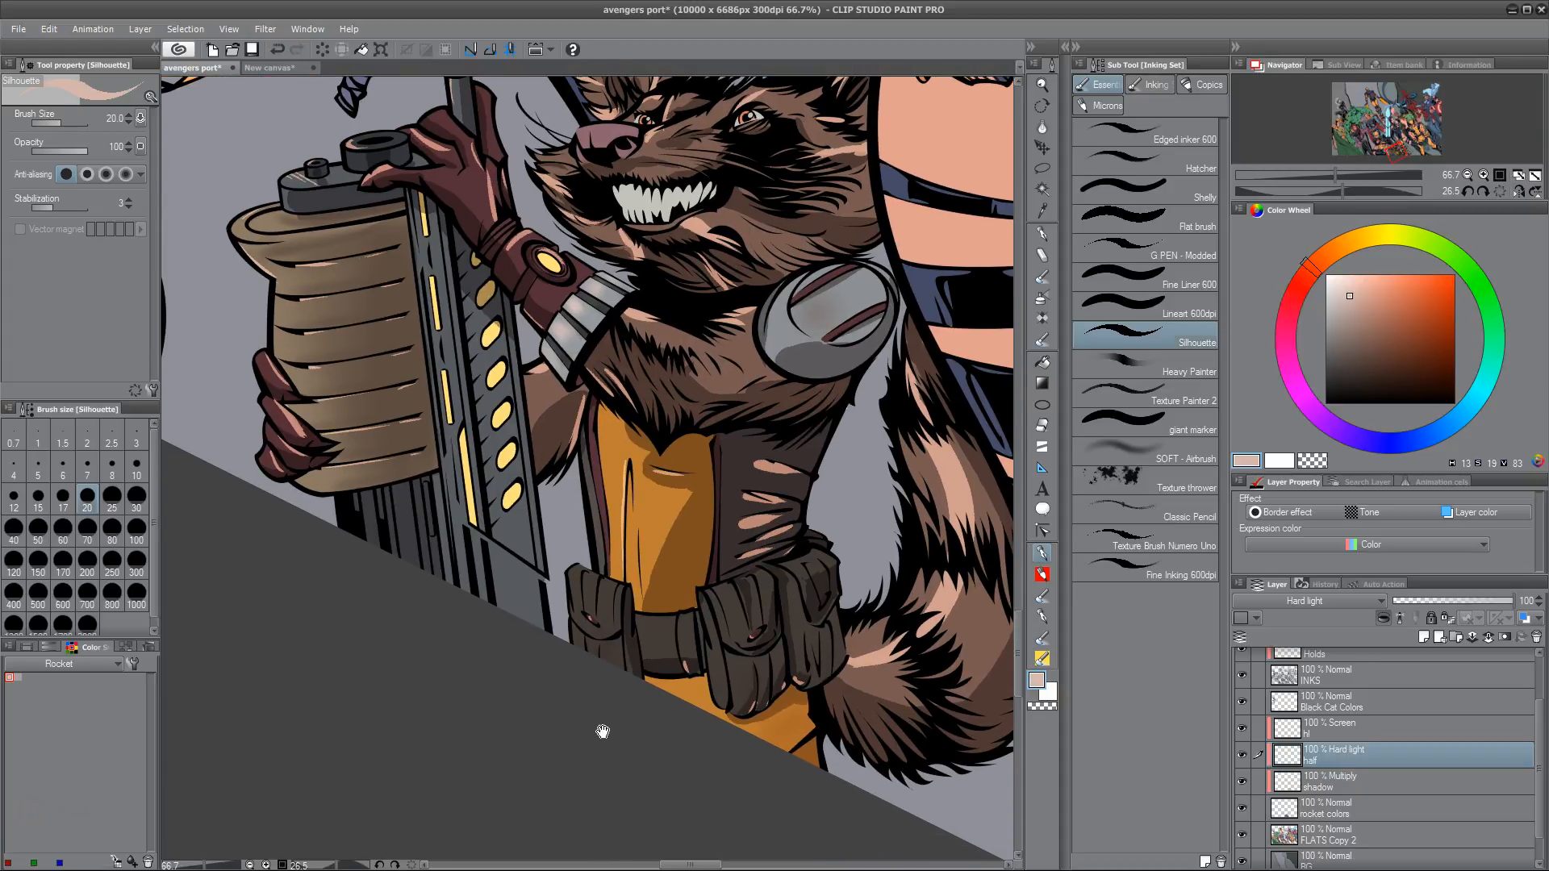
mouse_move(597, 778)
left_mouse_down()
mouse_move(543, 712)
mouse_move(474, 678)
left_mouse_up()
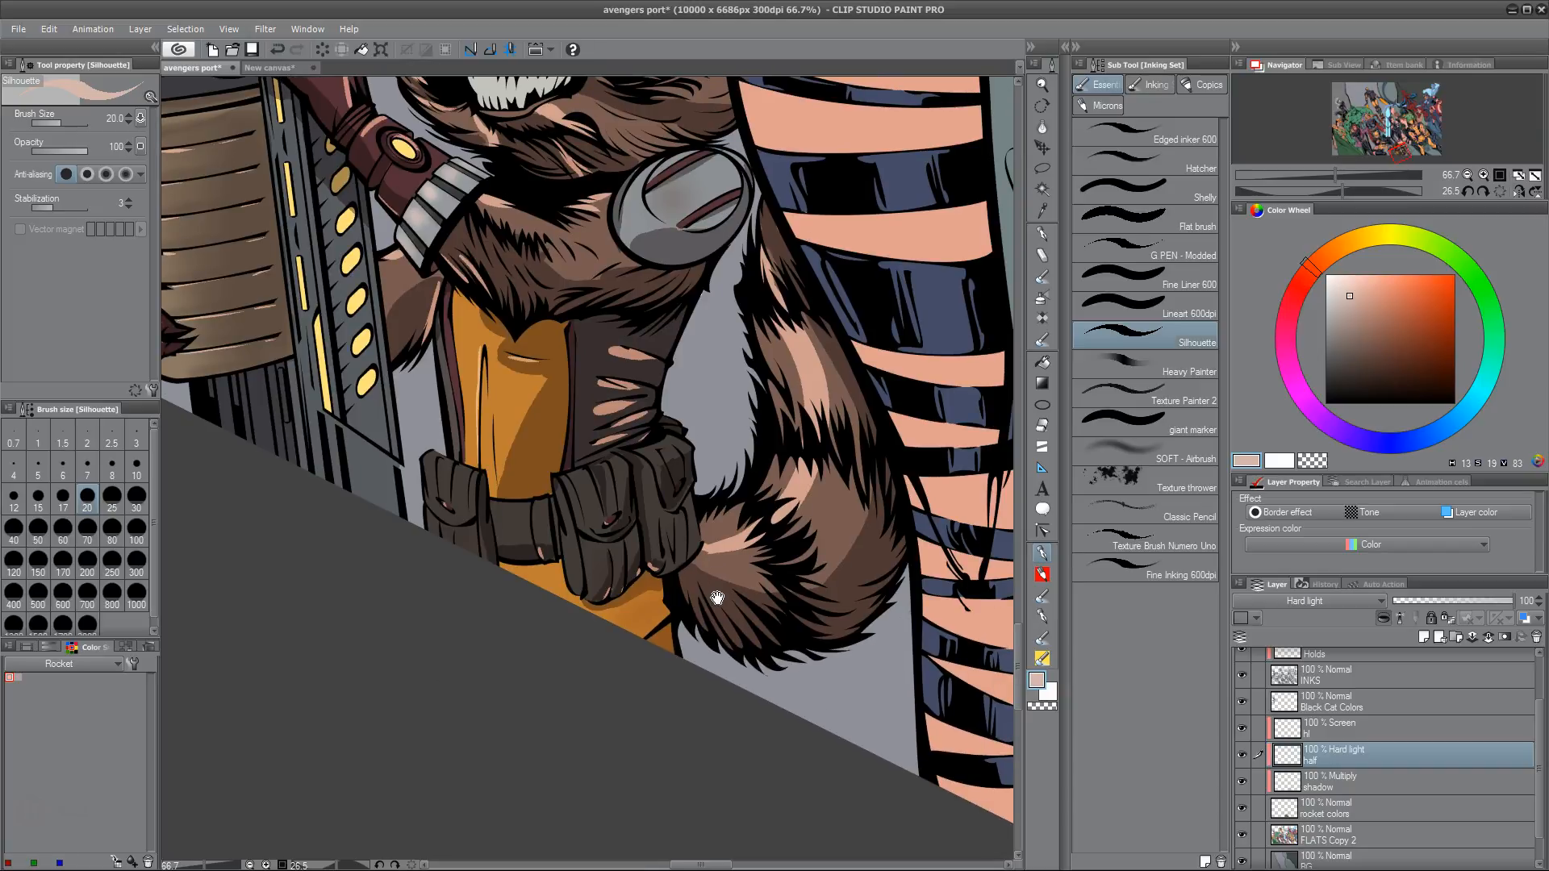
left_click_drag(717, 601, 708, 809)
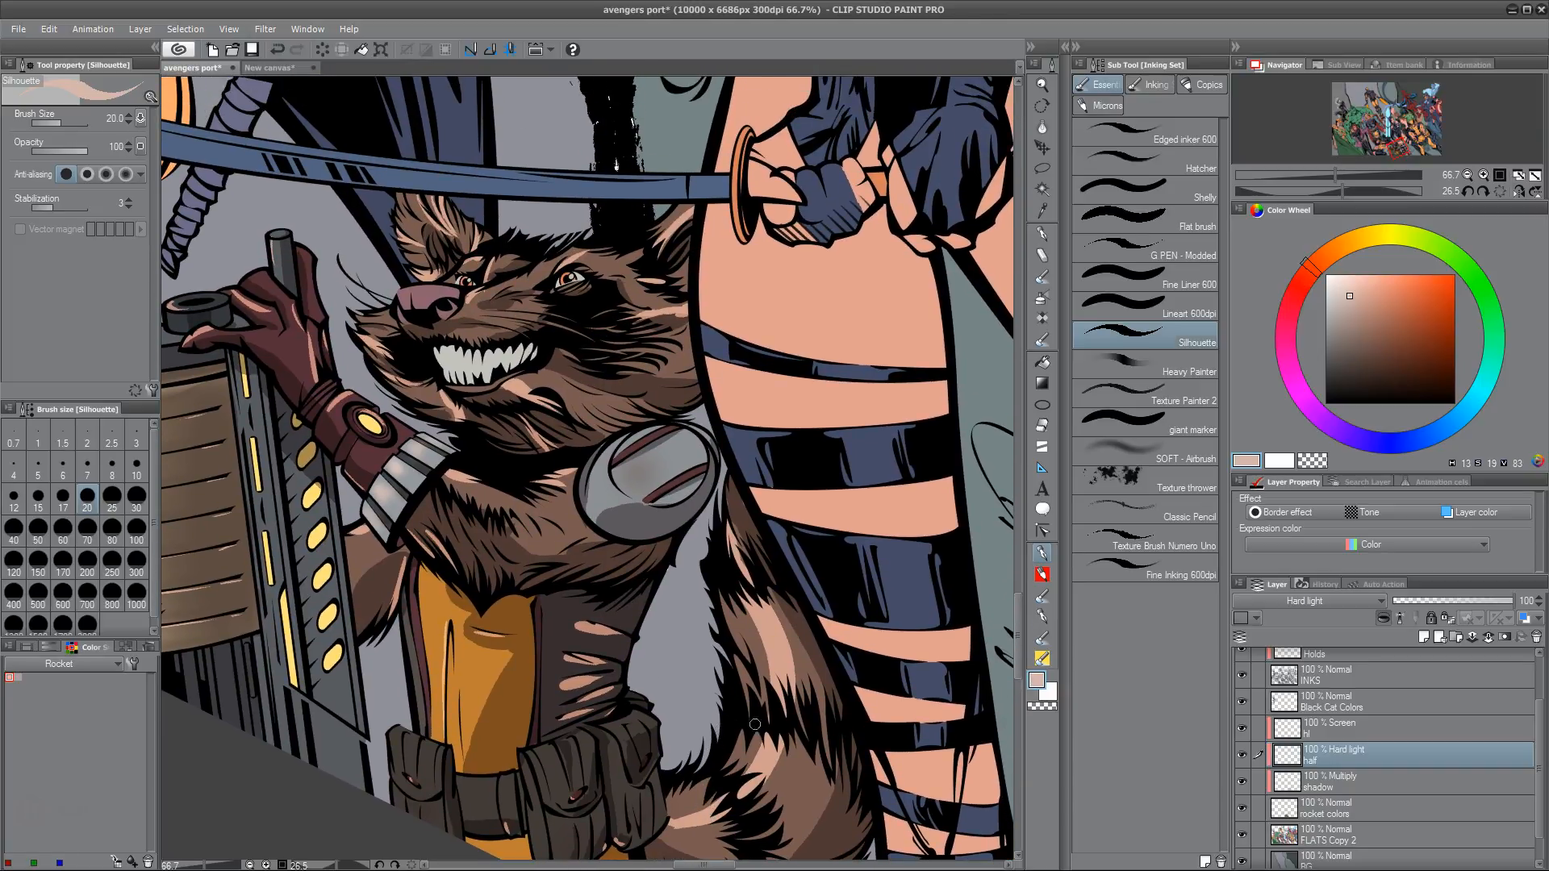
On the Multiply layer "shadow", enlarge the SOFT - Airbrush to size 400 and undo the trial tint over the face and chest
left_click(1343, 786)
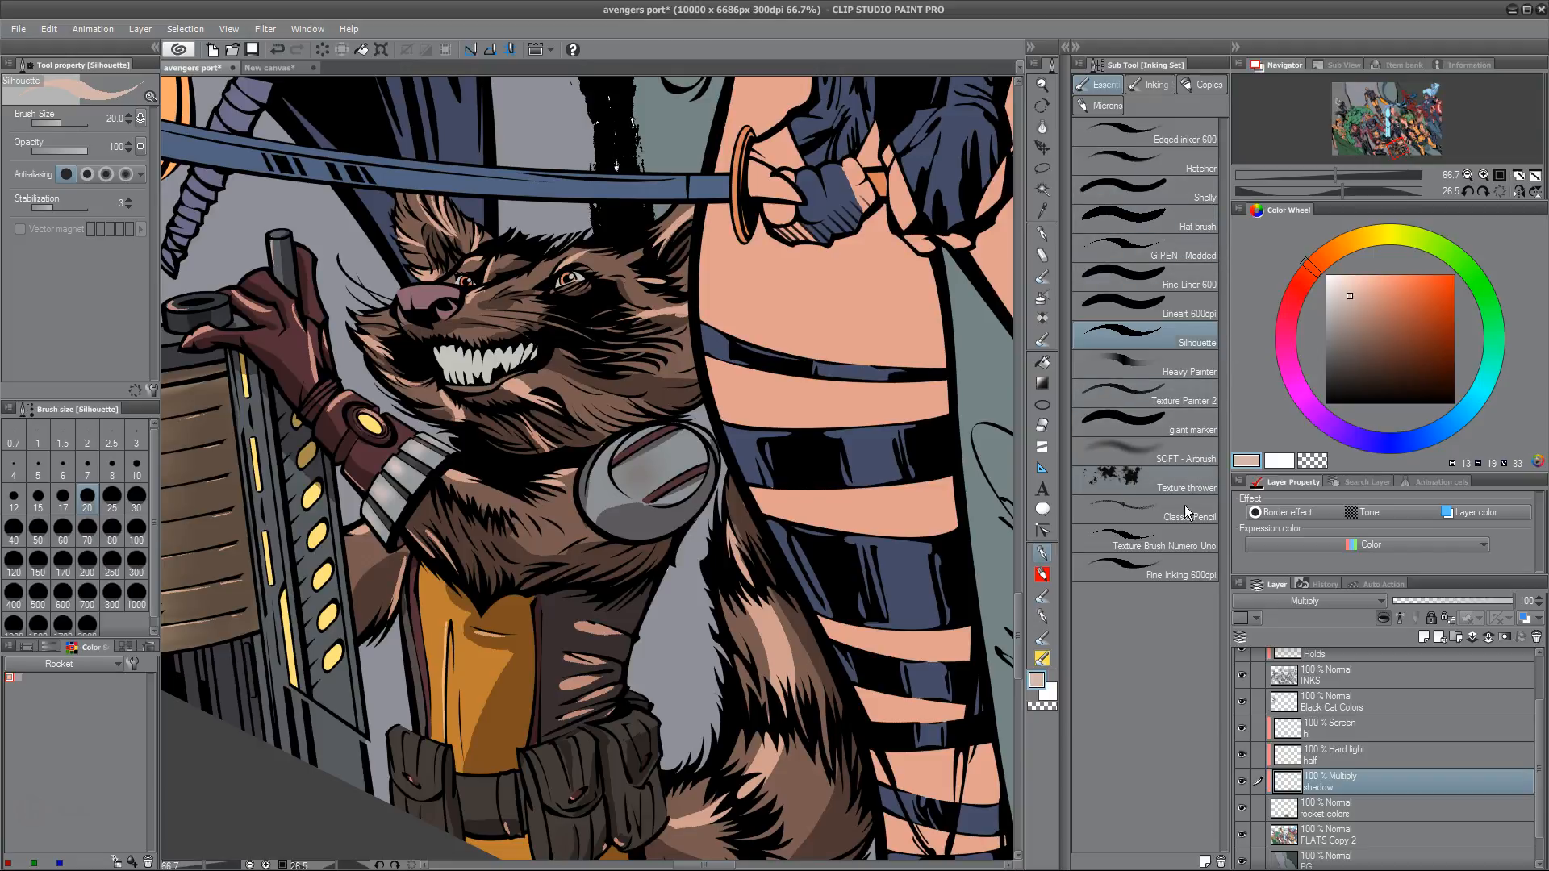
left_click(1196, 454)
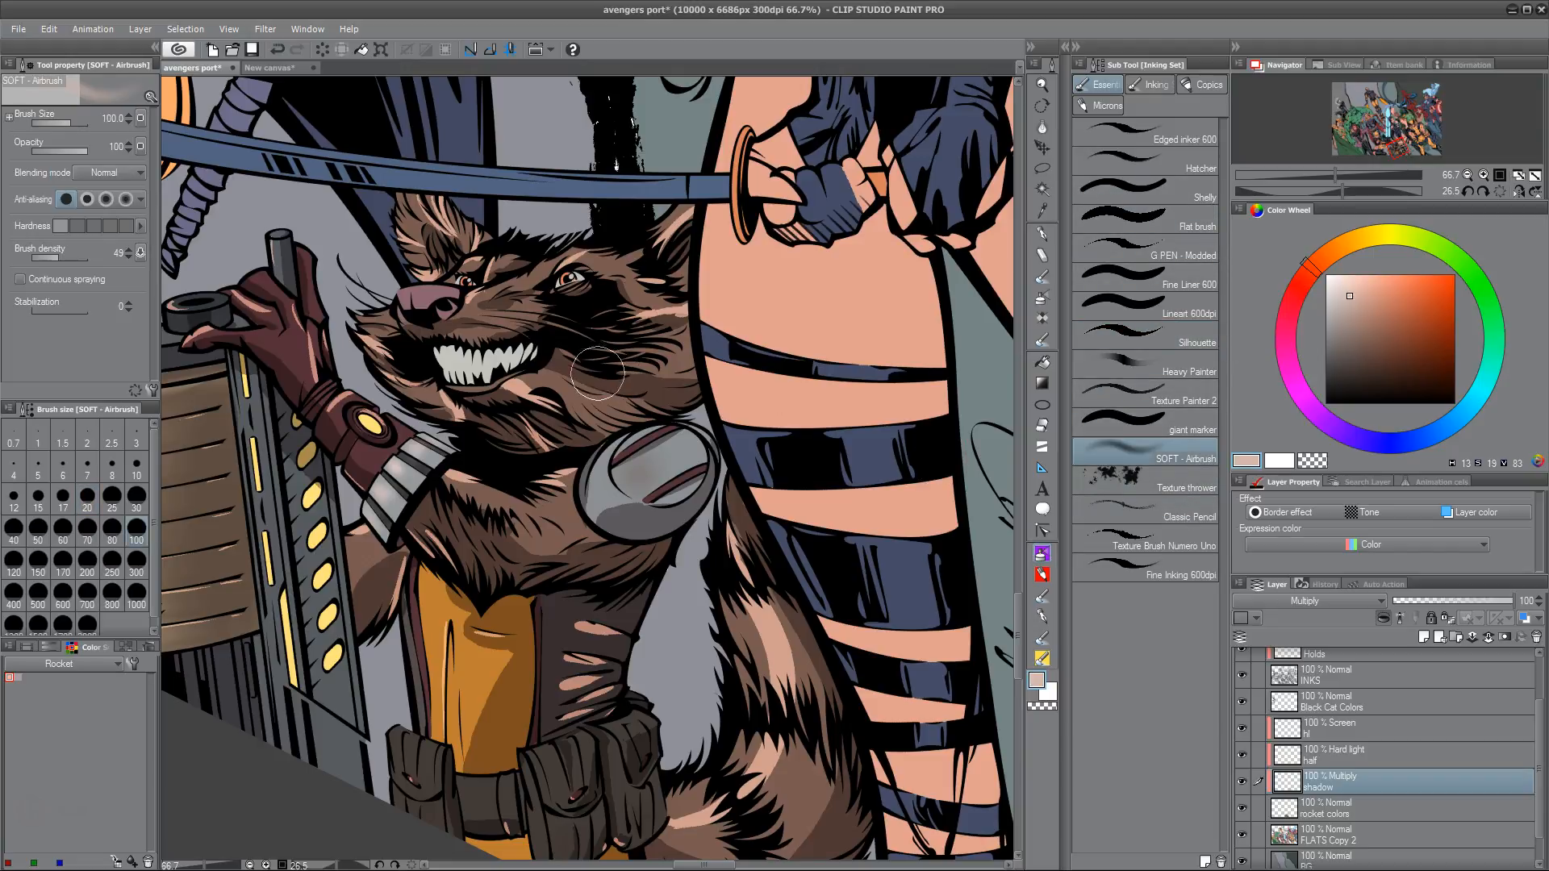
key("bracketright")
key("bracketright")
key("bracketright")
key("bracketright")
key("bracketright")
key("bracketright")
key("bracketright")
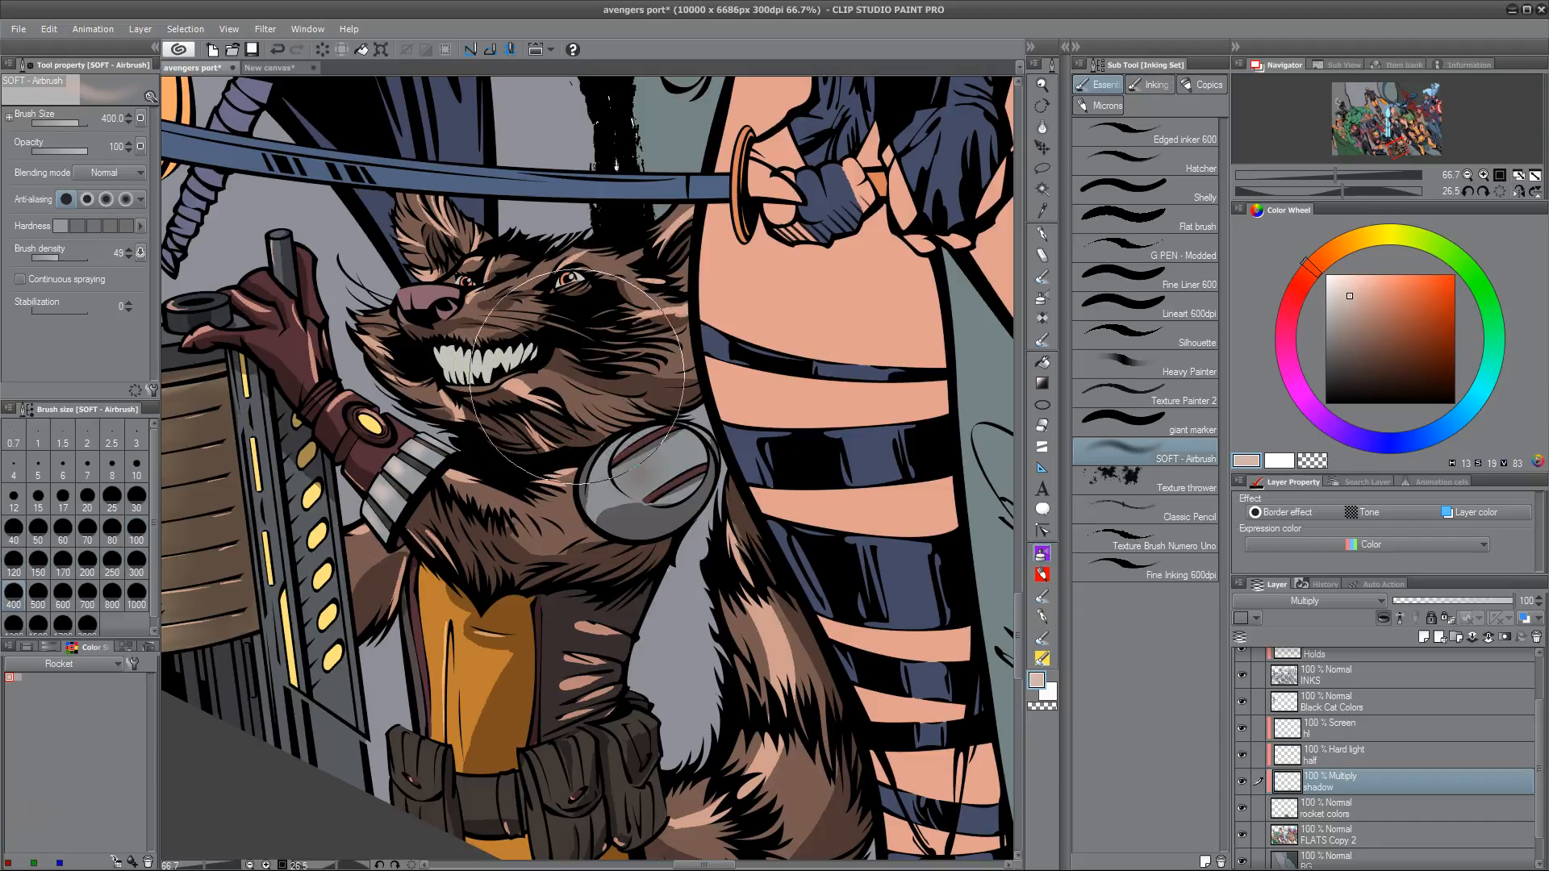
key("ctrl+z")
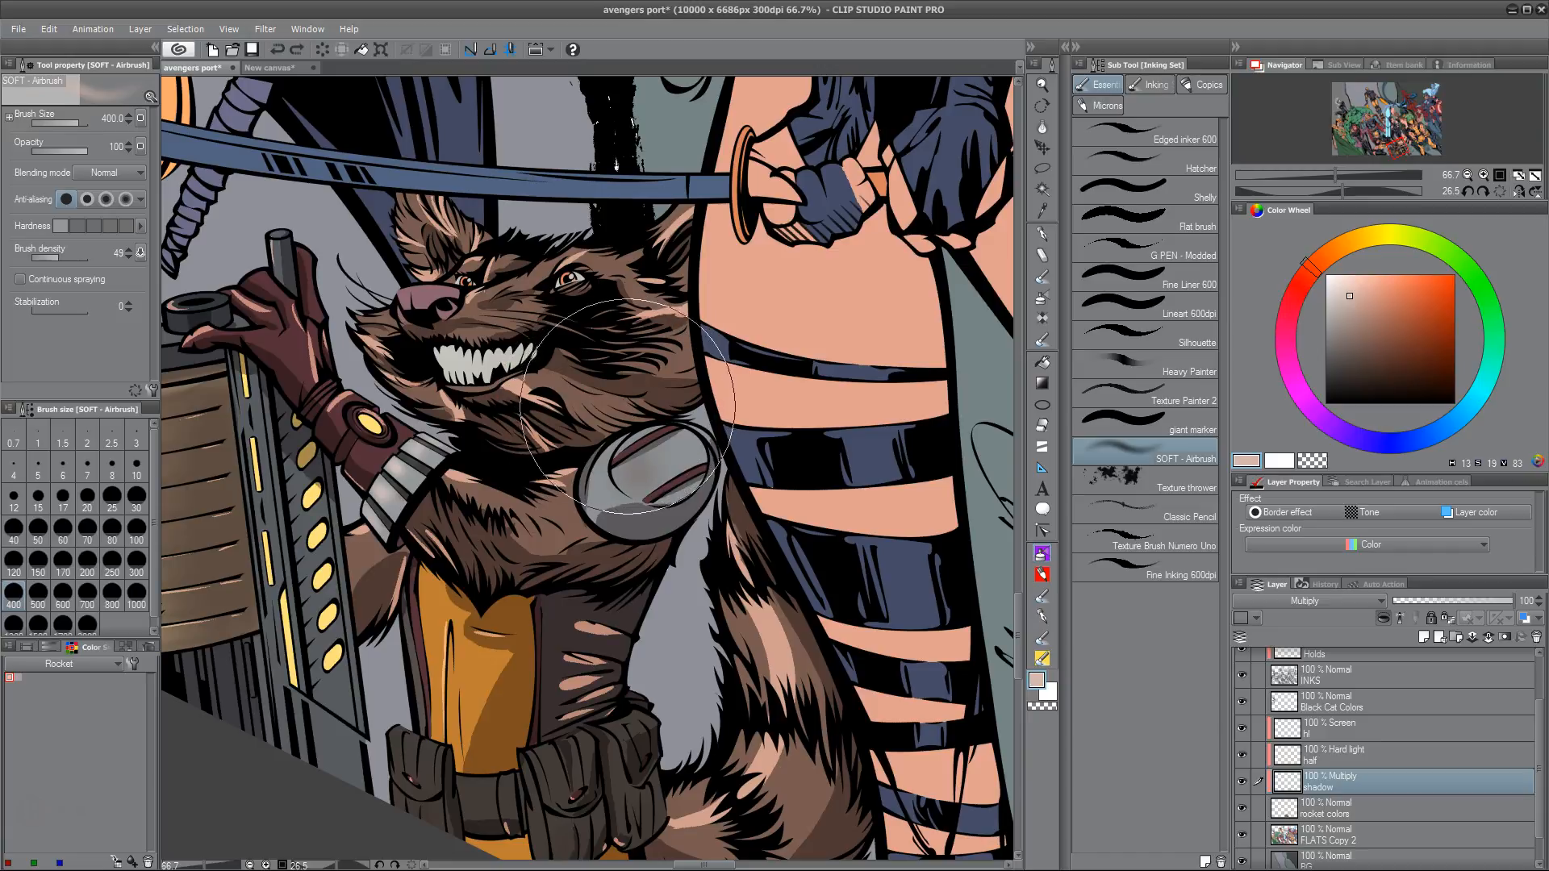
Choose a dark brown and softly shade the raccoon from the lower face down the side of his body
mouse_move(1351, 312)
left_mouse_down()
mouse_move(1348, 354)
mouse_move(1383, 374)
left_mouse_up()
mouse_move(639, 380)
left_mouse_down()
mouse_move(570, 350)
mouse_move(648, 373)
mouse_move(662, 358)
mouse_move(599, 347)
mouse_move(617, 316)
mouse_move(664, 328)
mouse_move(662, 391)
mouse_move(625, 364)
mouse_move(583, 376)
mouse_move(563, 500)
mouse_move(582, 596)
mouse_move(664, 716)
left_mouse_up()
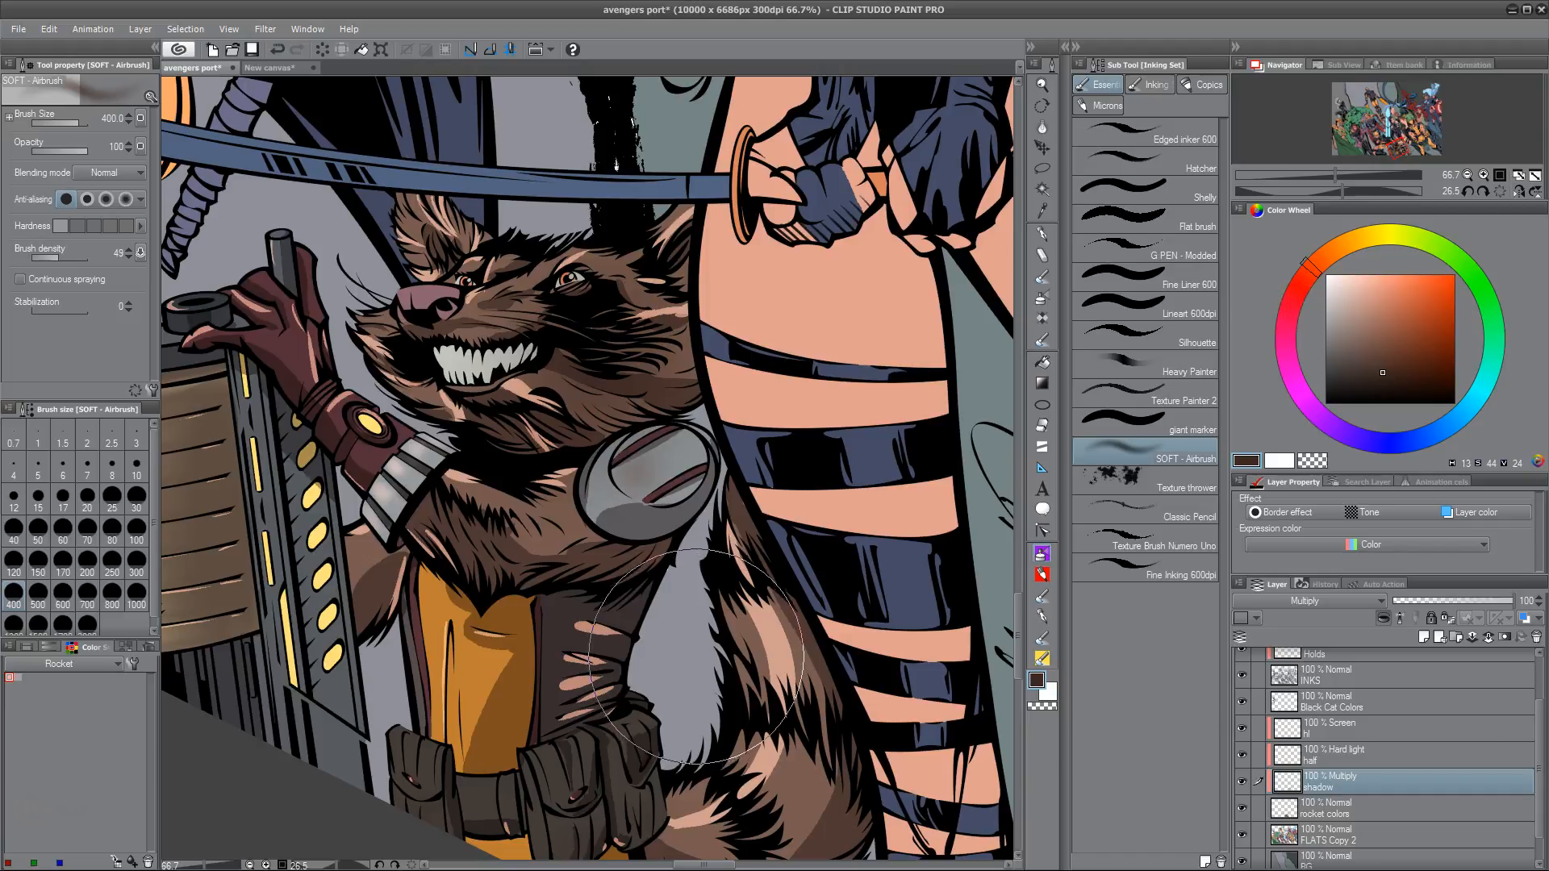
left_click_drag(605, 545, 706, 595)
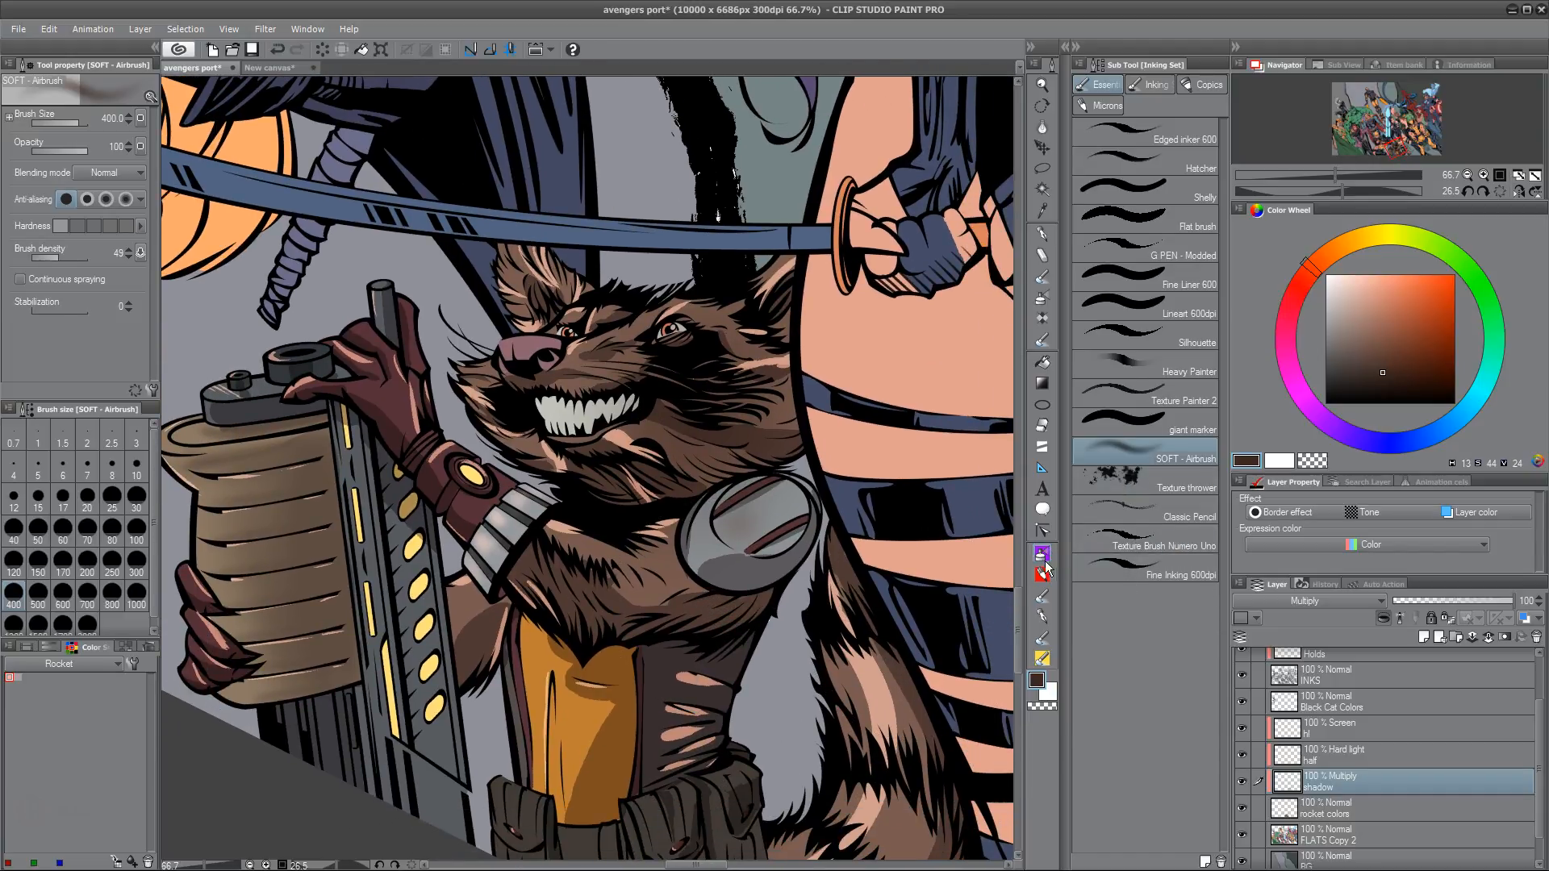
left_click_drag(684, 736, 711, 684)
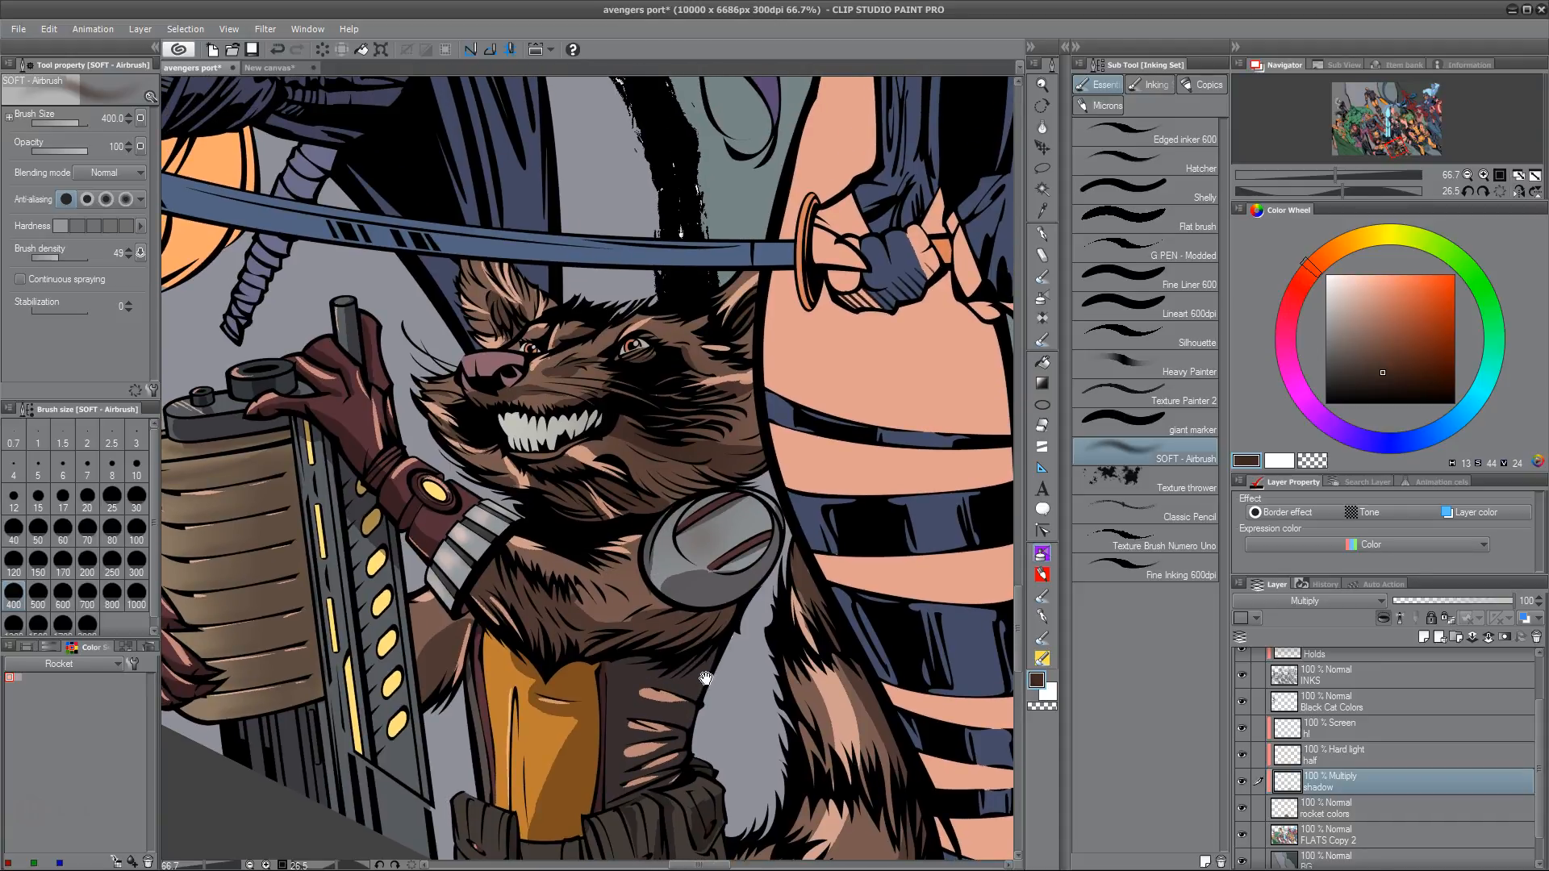
Activate the Screen layer, pick the peach swatch from the Rocket colour set, and reduce the SOFT - Airbrush to size 100
left_click(1349, 725)
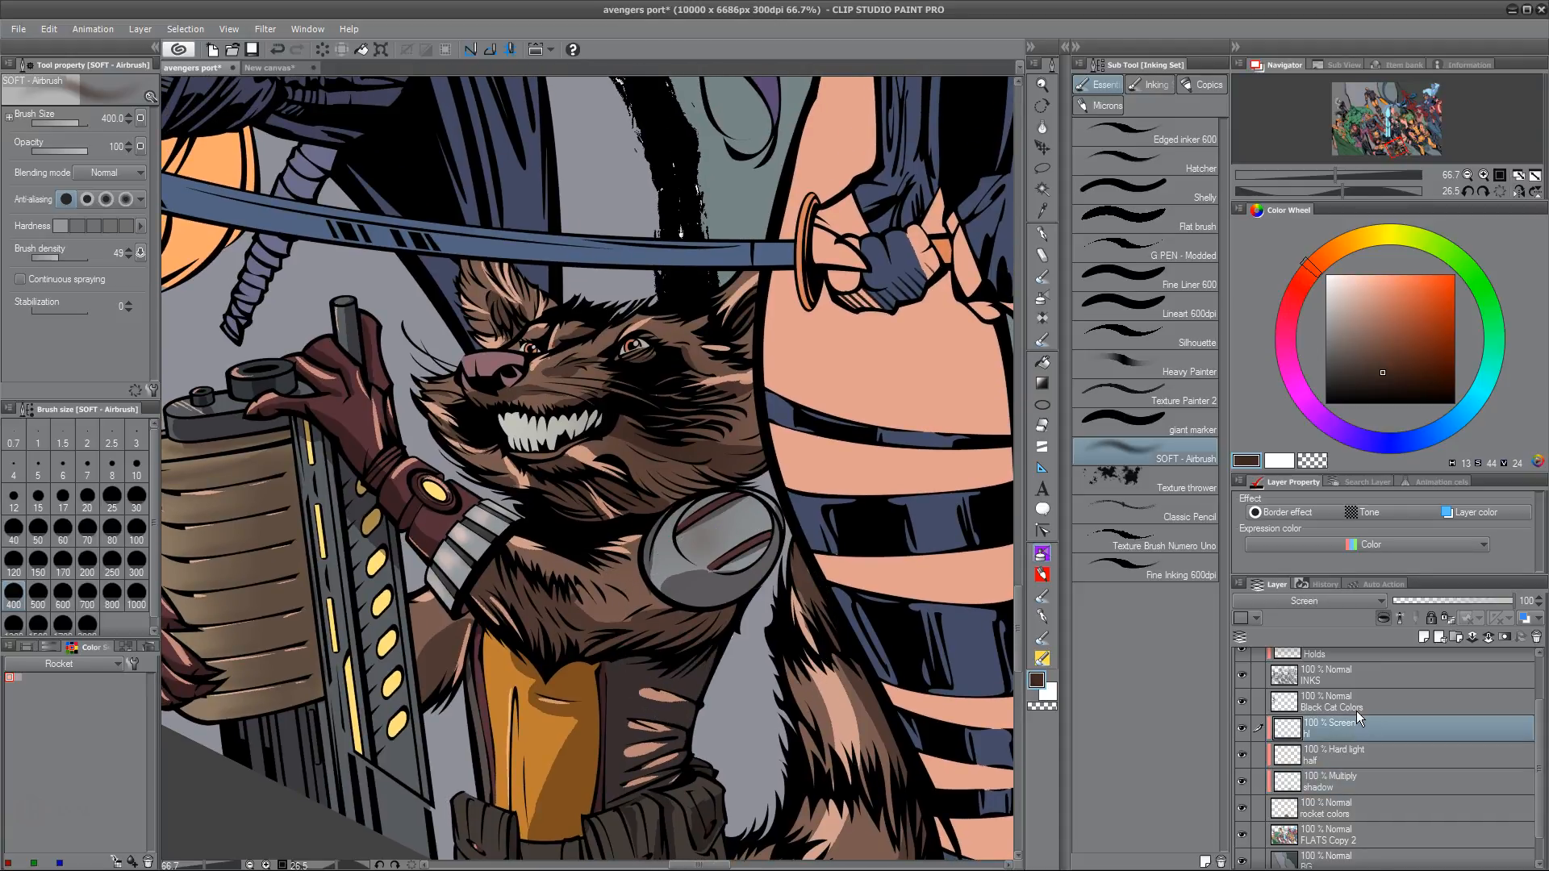
left_click(13, 676)
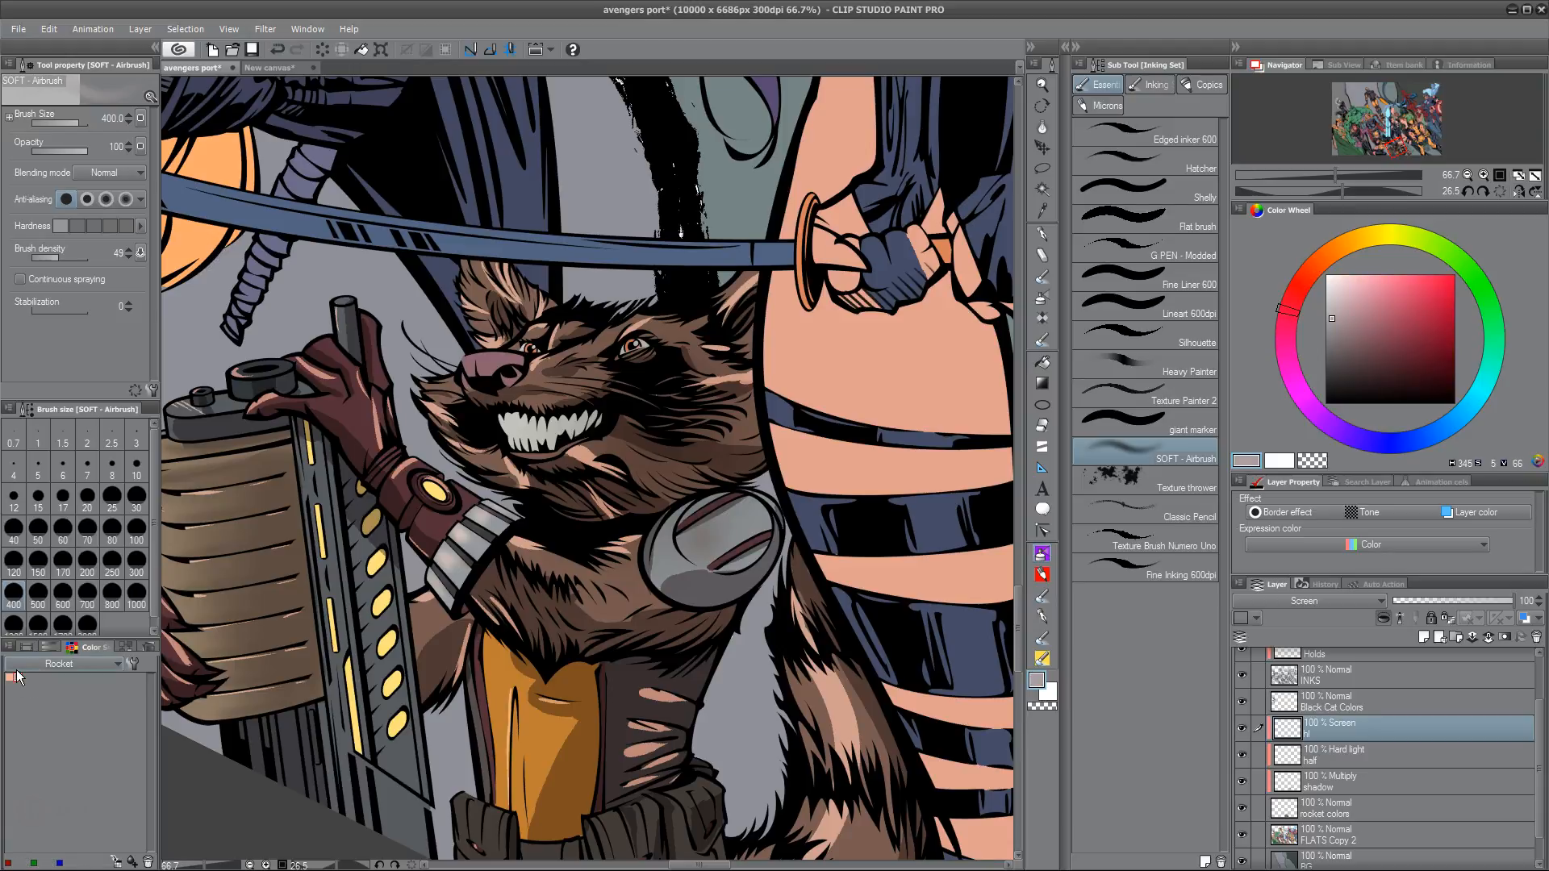
left_click(10, 677)
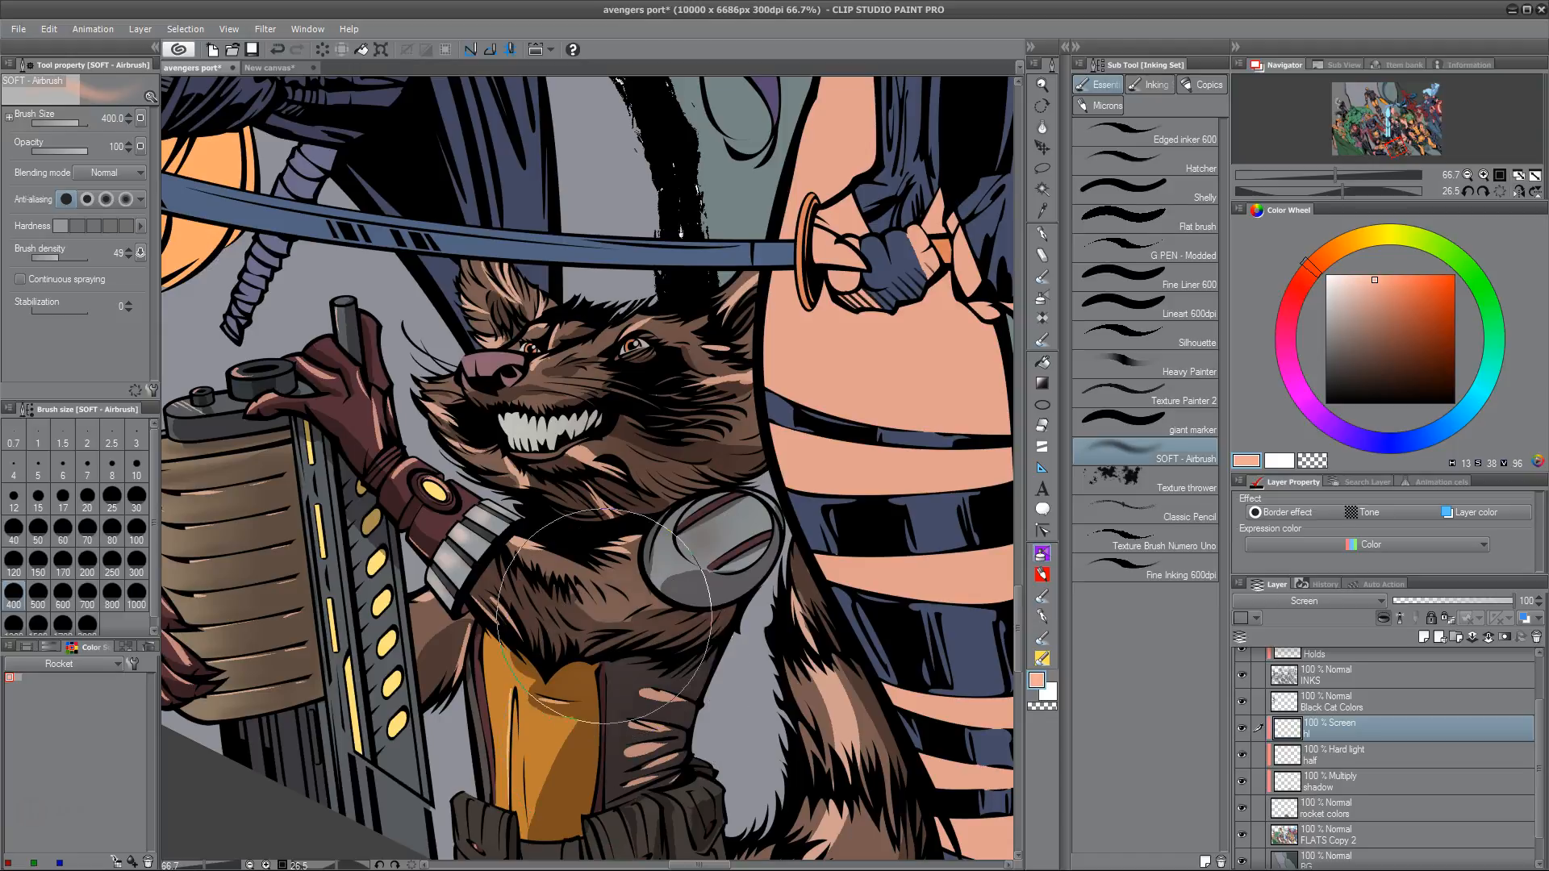
key("bracketleft")
key("bracketleft")
key("bracketleft")
key("bracketleft")
key("bracketleft")
key("bracketleft")
key("bracketleft")
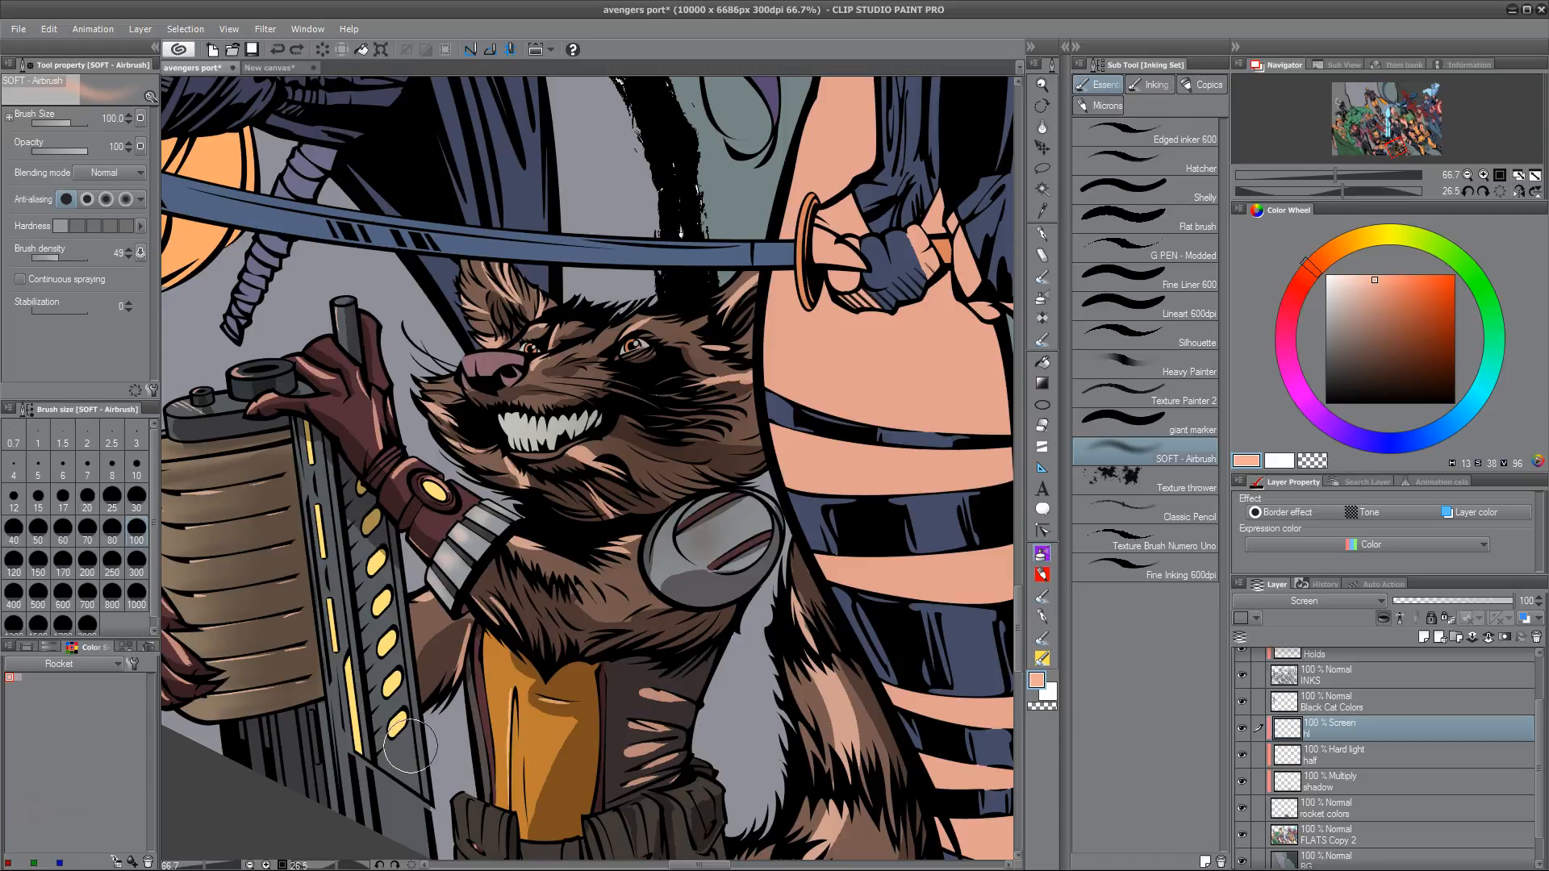
Airbrush a soft peach glow along the gun's row of yellow lights, adjust the brush to size 80, and undo the last stroke
key("bracketleft")
key("bracketleft")
key("bracketright")
key("bracketright")
mouse_move(401, 730)
left_mouse_down()
mouse_move(420, 695)
mouse_move(383, 641)
mouse_move(403, 619)
mouse_move(382, 598)
mouse_move(396, 581)
mouse_move(369, 522)
mouse_move(385, 532)
mouse_move(371, 573)
mouse_move(382, 642)
mouse_move(362, 487)
mouse_move(410, 478)
mouse_move(474, 519)
mouse_move(442, 505)
left_mouse_up()
key("bracketleft")
key("bracketleft")
key("bracketleft")
key("bracketleft")
key("bracketleft")
key("bracketright")
key("bracketright")
key("bracketright")
key("bracketright")
key("ctrl+z")
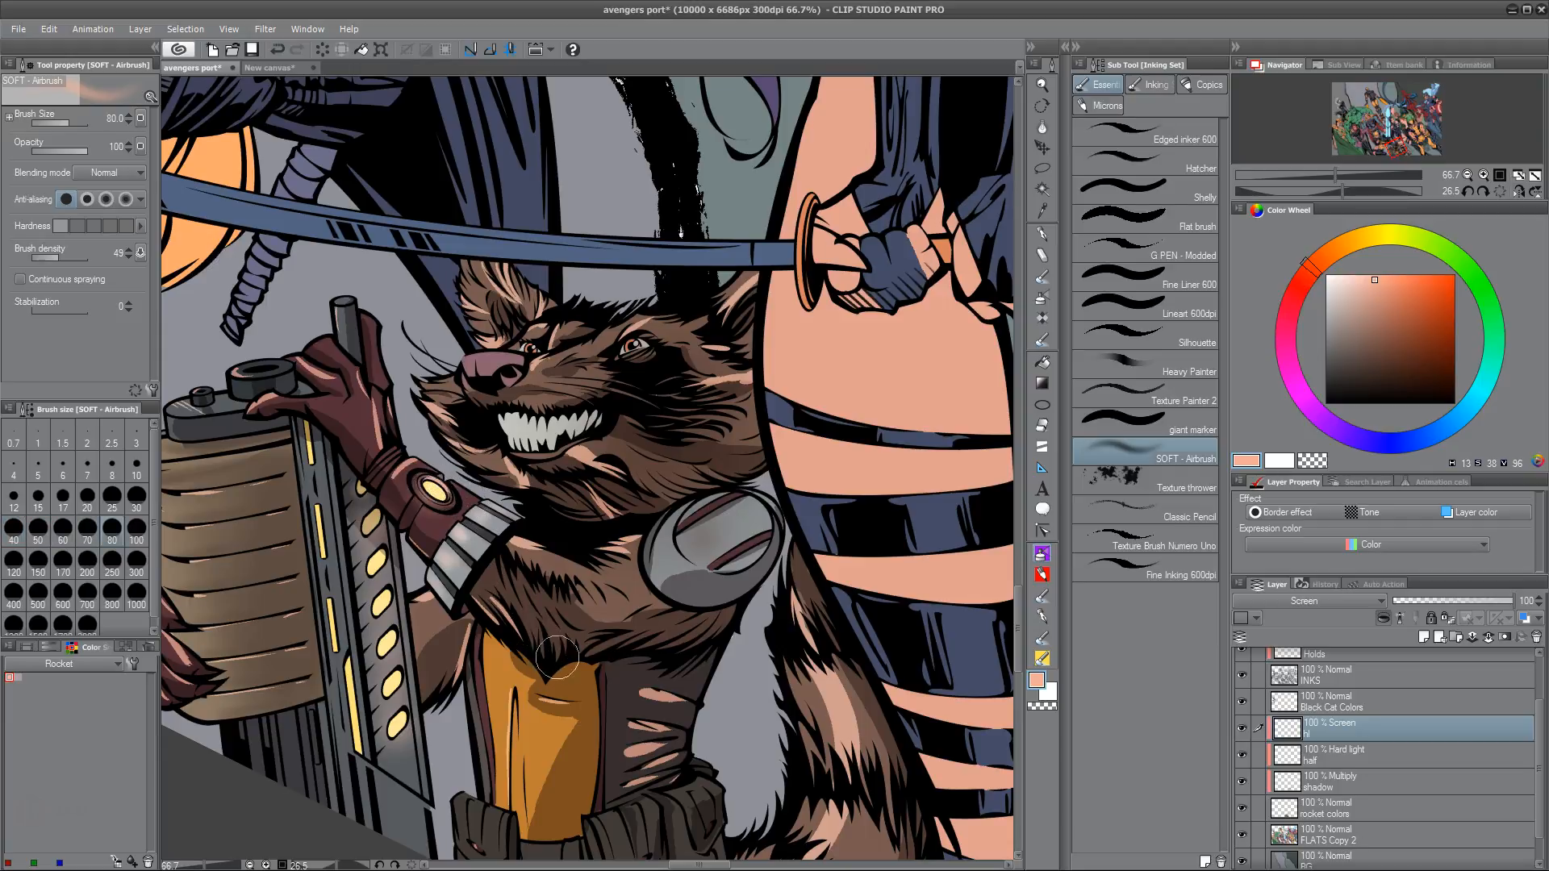
Reduce the SOFT - Airbrush to size 25 and add a soft highlight to the ring on the canister cap
left_click_drag(591, 649, 688, 685)
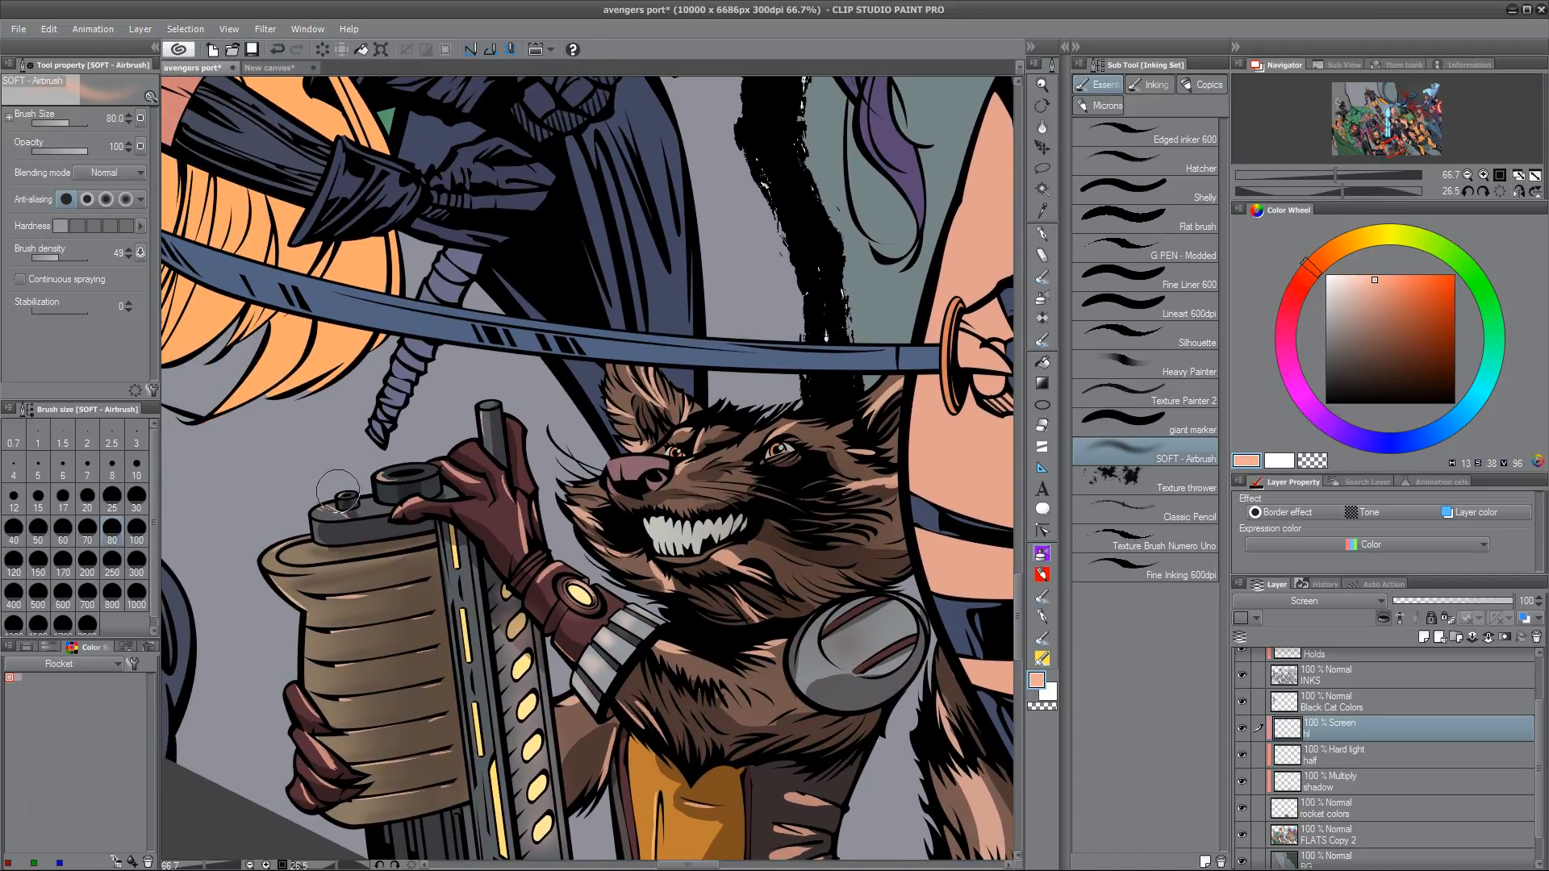
key("bracketleft")
key("bracketleft")
key("bracketleft")
key("bracketleft")
key("bracketleft")
key("bracketleft")
left_click_drag(384, 476, 443, 470)
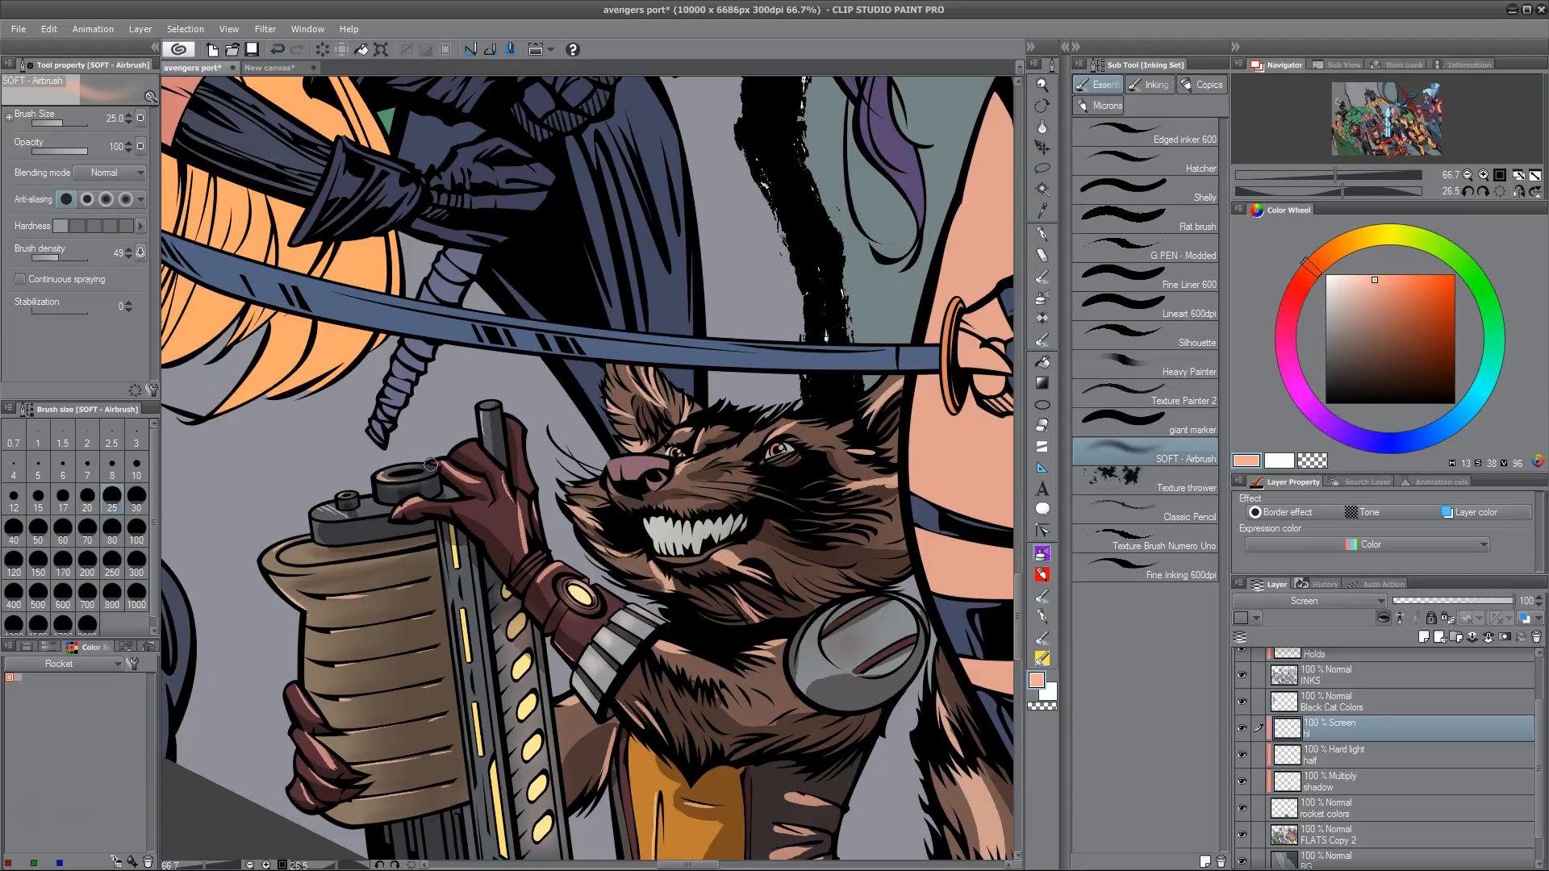
key("ctrl+z")
key("ctrl+y")
Softly highlight the canister's upper rim with the SOFT - Airbrush at size 60, undoing the smaller trial stroke
left_click_drag(264, 559, 281, 548)
key("ctrl+z")
key("bracketright")
key("bracketright")
key("bracketright")
key("bracketright")
left_click_drag(282, 550, 296, 559)
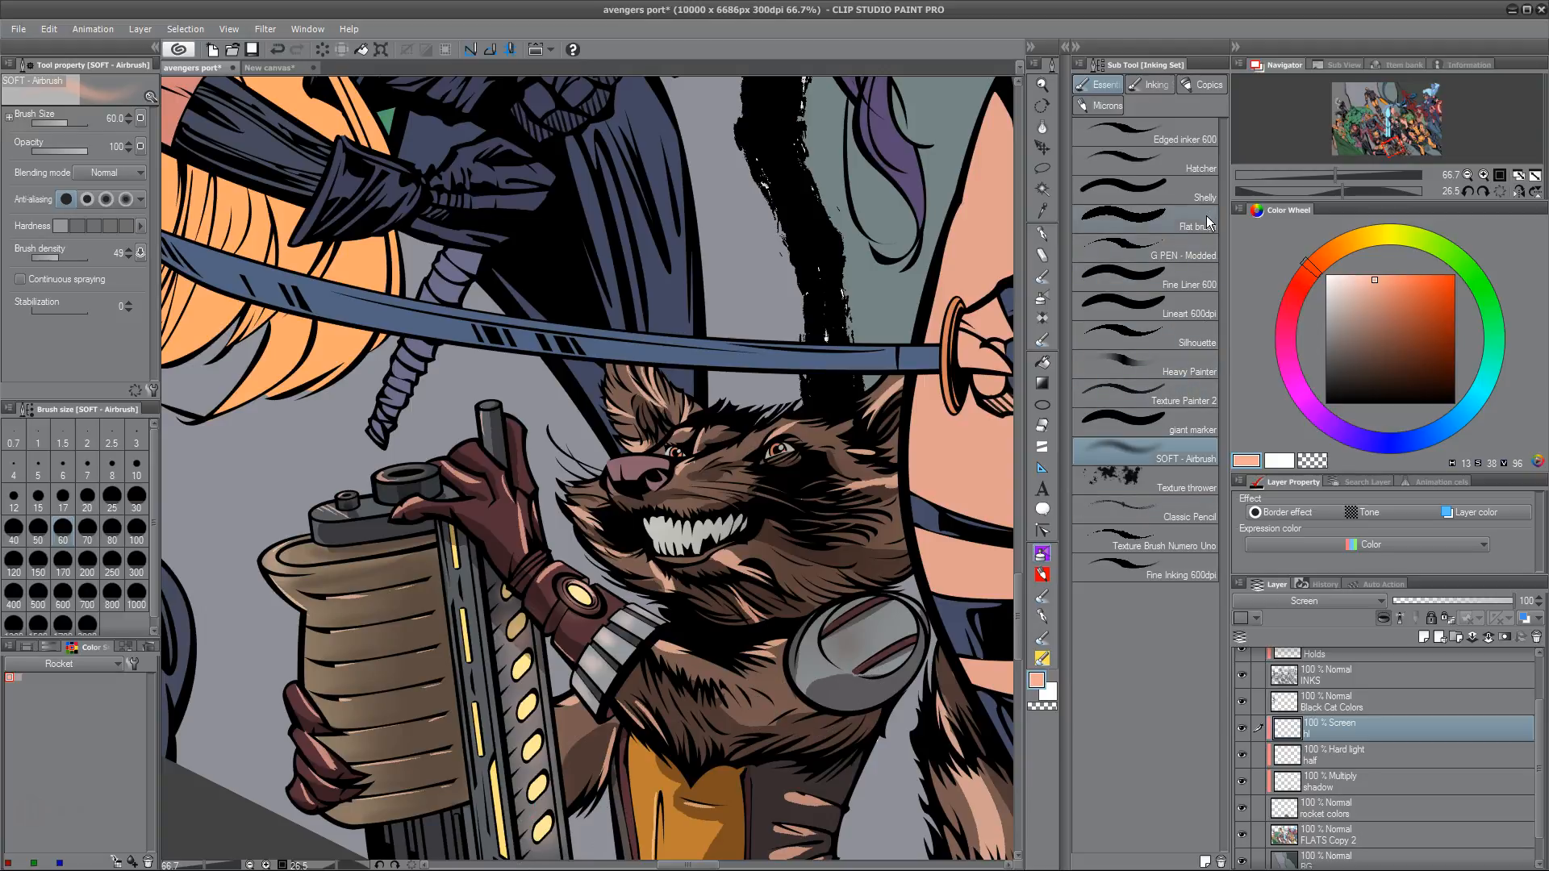
Switch to the Silhouette brush and undo the trial highlights painted on the cheek fur
left_click(1205, 343)
left_click_drag(805, 568, 839, 595)
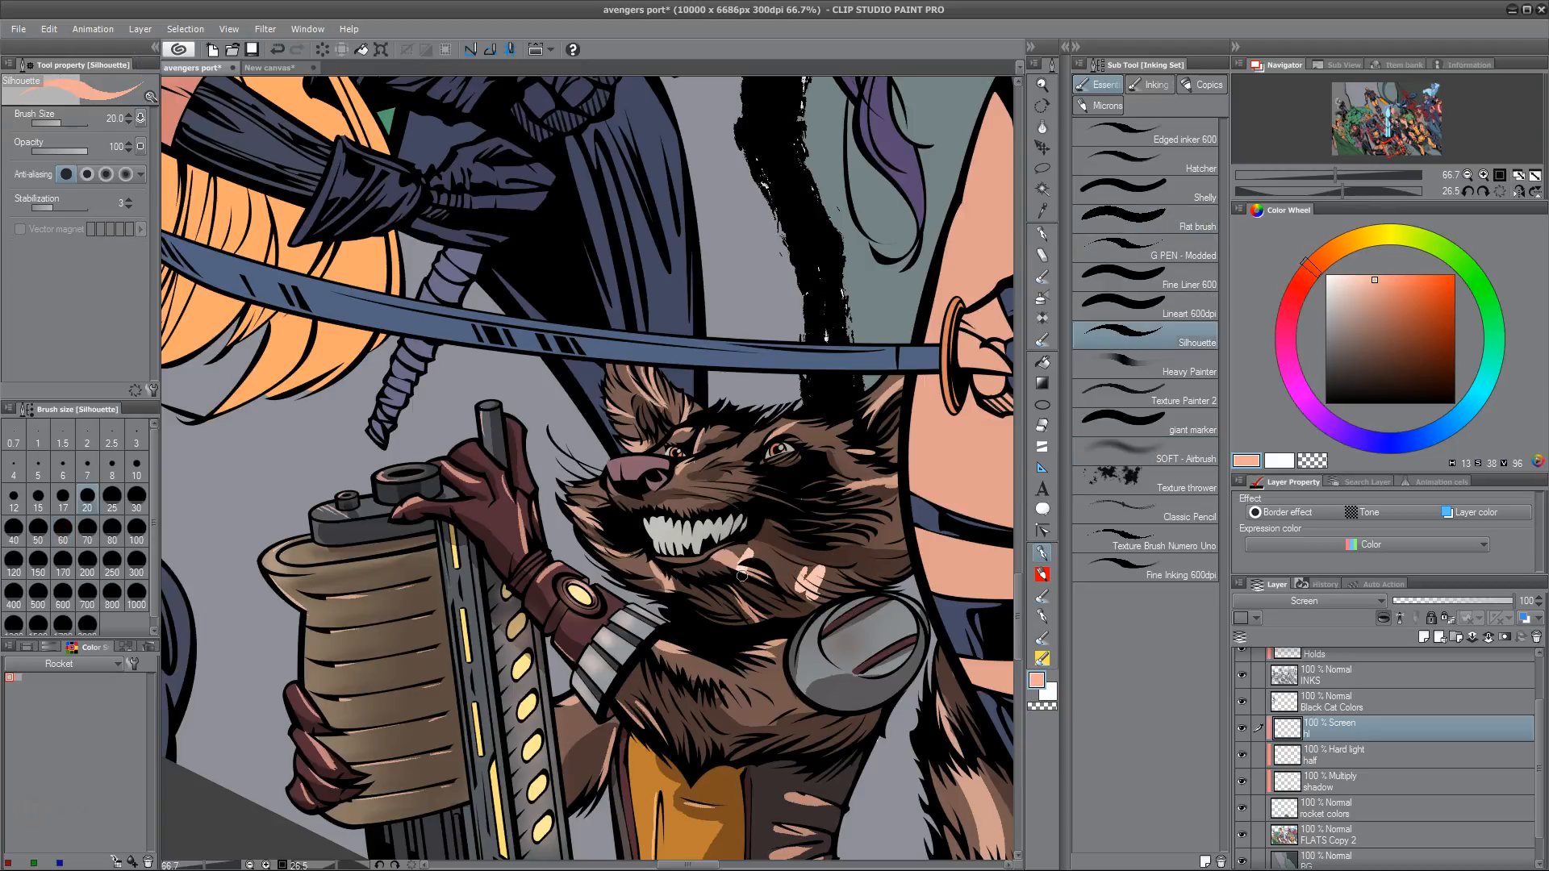
key("ctrl+z")
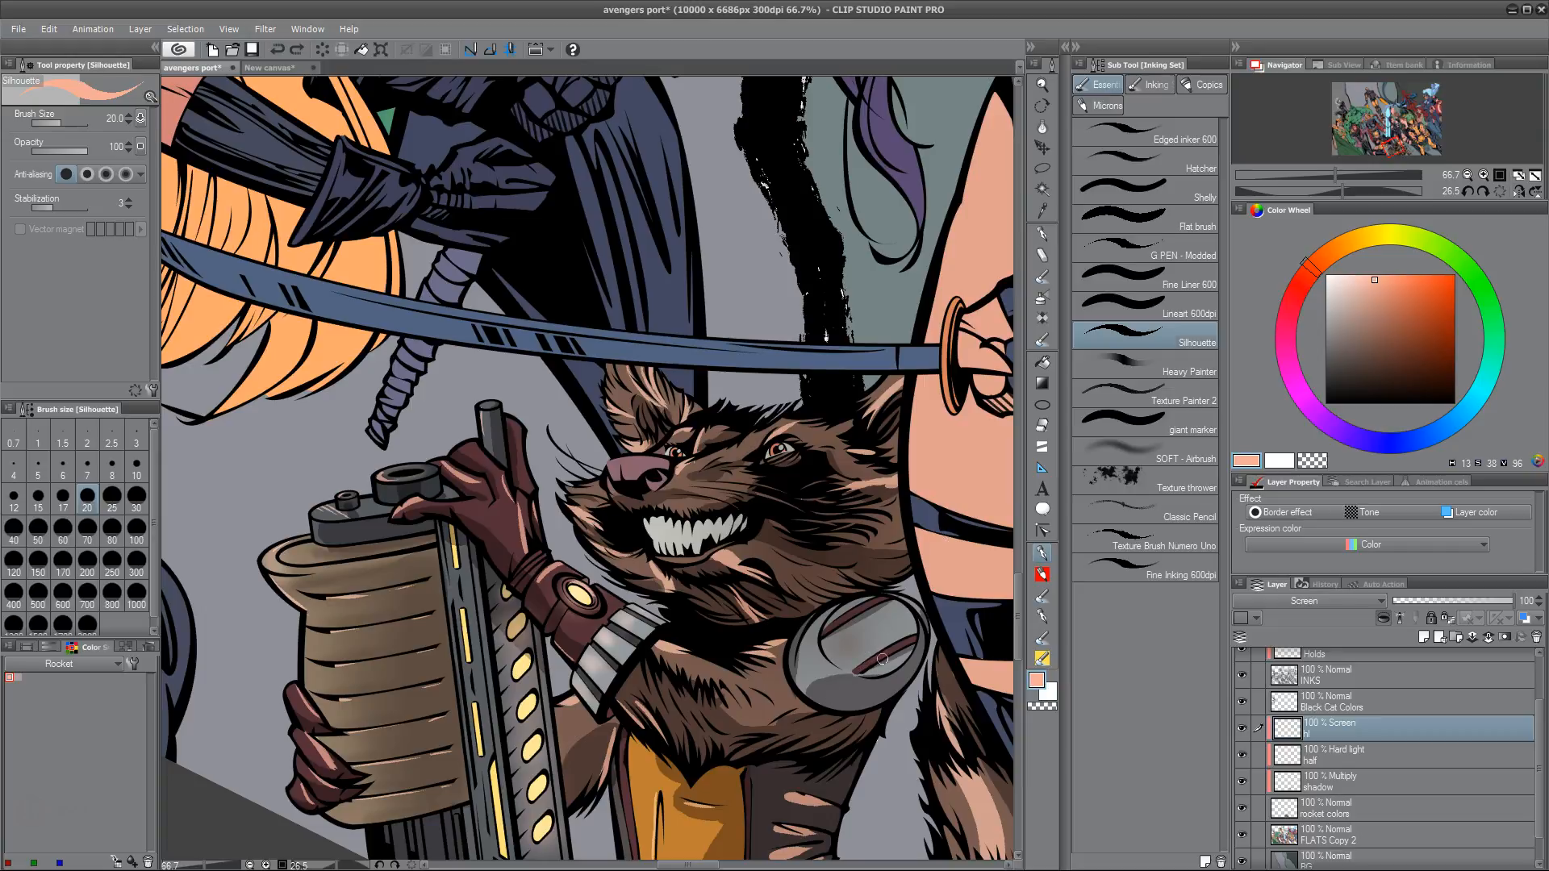
Paint crisp peach highlights on the grey shoulder guard, along its inner ring and outer edge, undoing unwanted strokes
mouse_move(904, 607)
left_mouse_down()
mouse_move(901, 634)
mouse_move(900, 613)
mouse_move(920, 625)
mouse_move(903, 617)
mouse_move(916, 613)
left_mouse_up()
key("ctrl+z")
key("ctrl+z")
key("ctrl+z")
left_click_drag(867, 692, 924, 579)
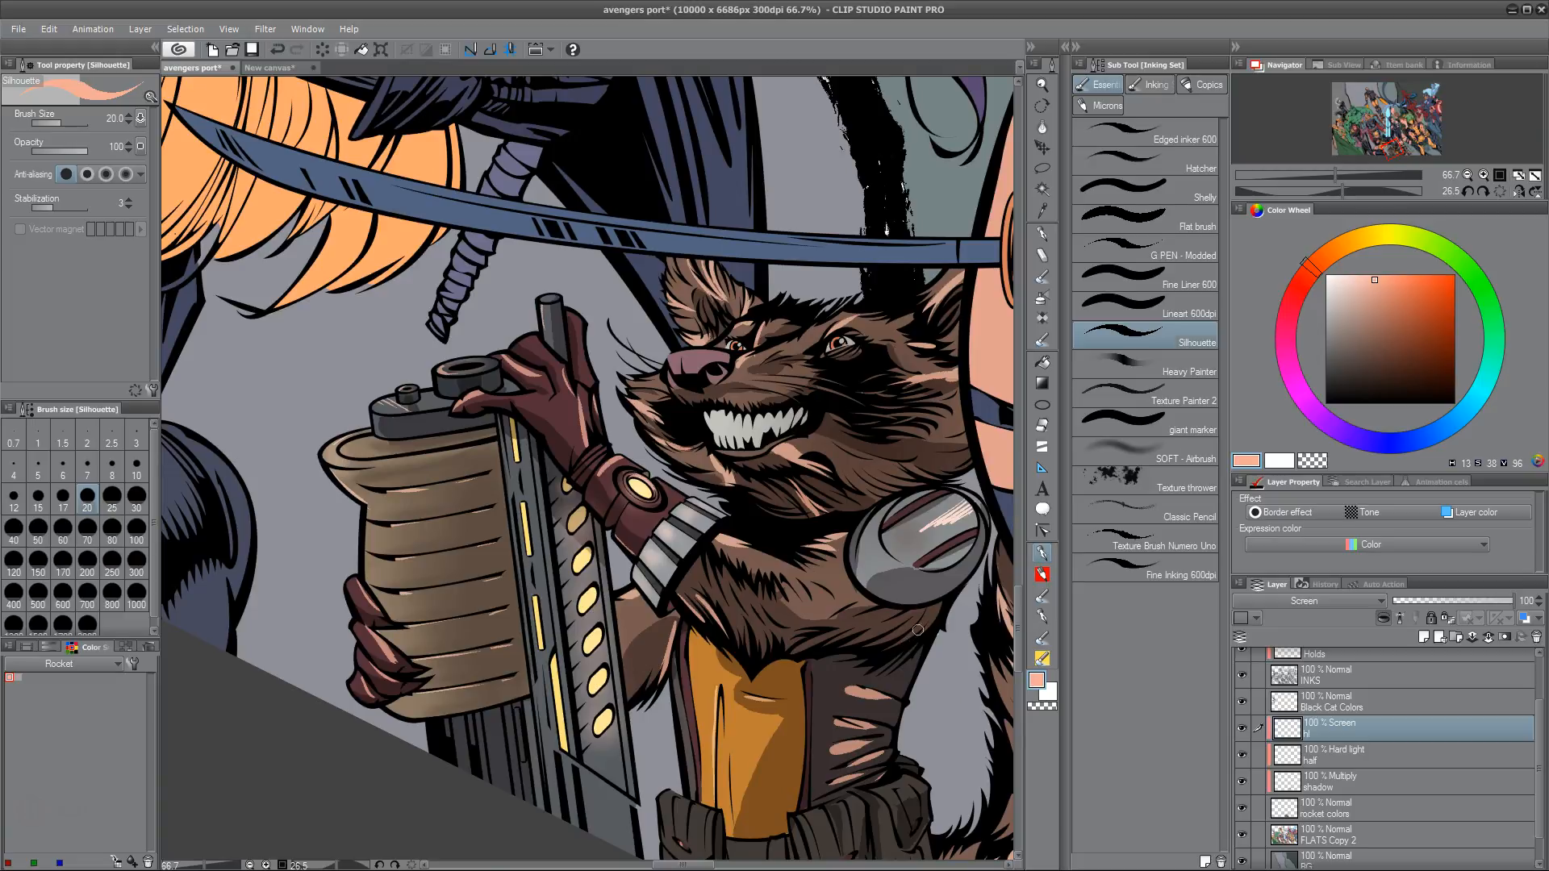
left_click_drag(929, 571, 974, 544)
left_click_drag(920, 600, 907, 622)
left_click_drag(852, 549, 855, 614)
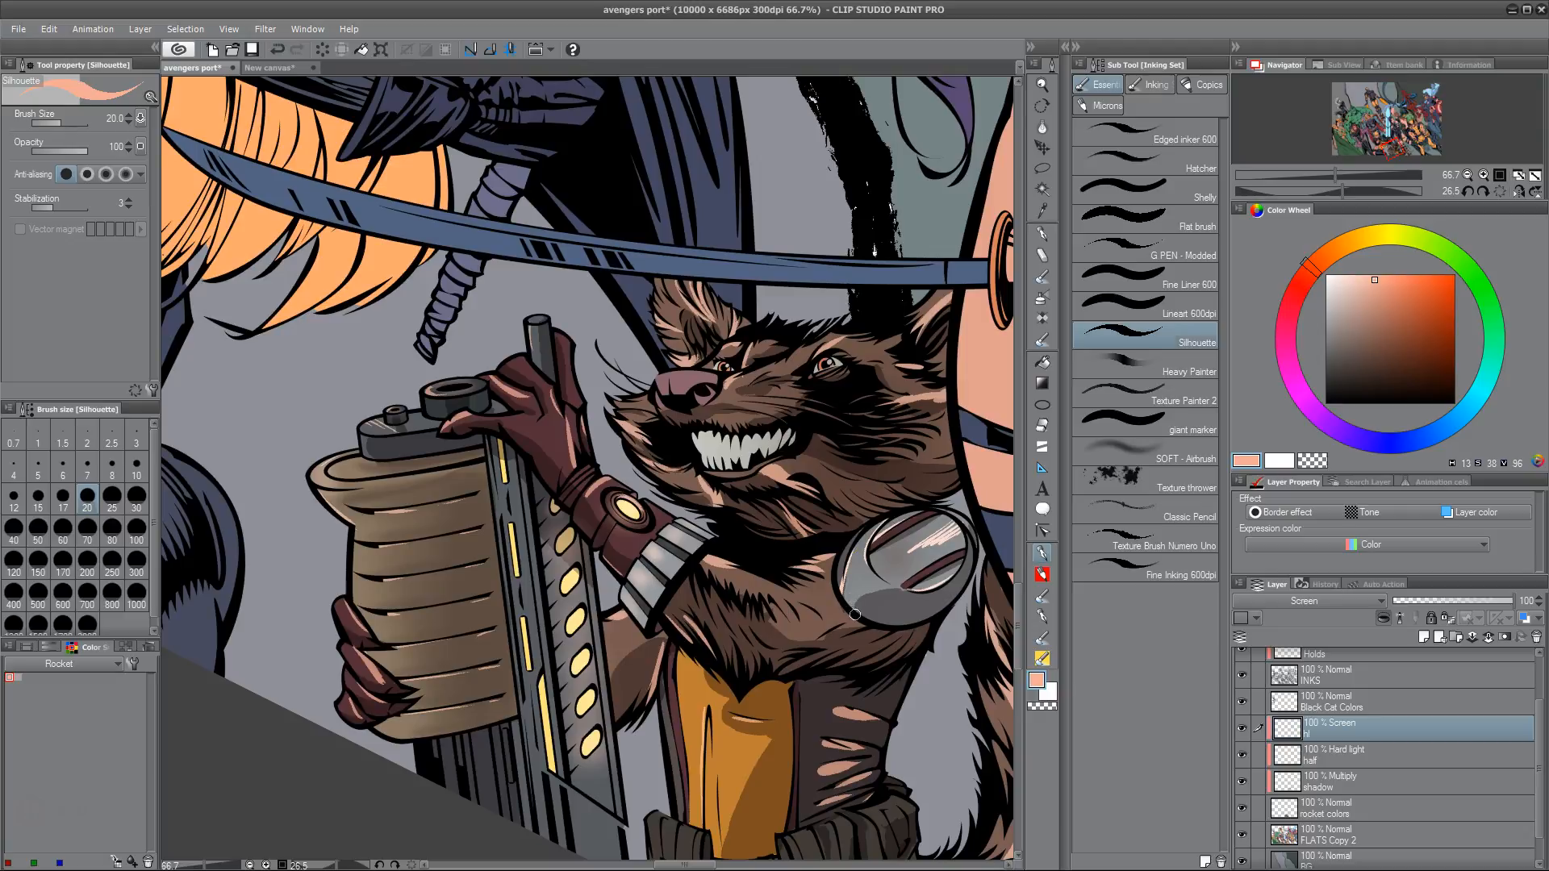
Add crisp highlights to the fingers of the upper glove, undoing the last fingertip stroke
scroll(574, 466, "up", 3)
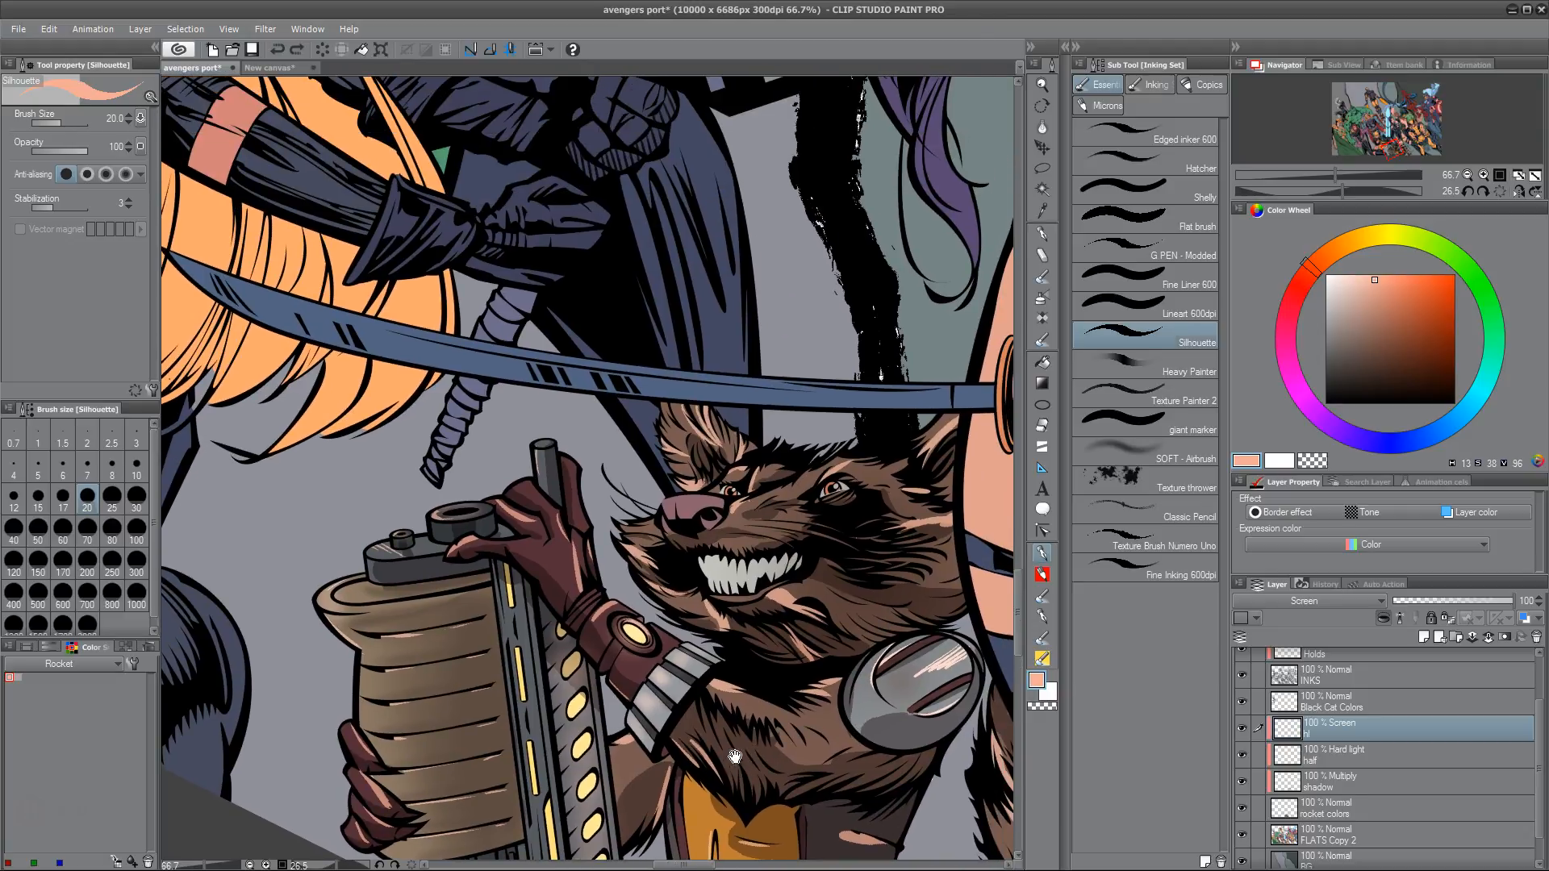
left_click_drag(573, 466, 595, 454)
mouse_move(458, 539)
left_mouse_down()
mouse_move(448, 558)
mouse_move(466, 544)
left_mouse_up()
key("ctrl+z")
Paint a thin highlight down the canister's outer edge, comparing it with undo and redo before keeping it
left_click_drag(362, 666, 360, 721)
key("ctrl+z")
key("ctrl+y")
key("ctrl+z")
key("ctrl+y")
Undo the previous highlight stroke and paint small crisp highlights on the raccoon's nose
left_click_drag(397, 707, 400, 521)
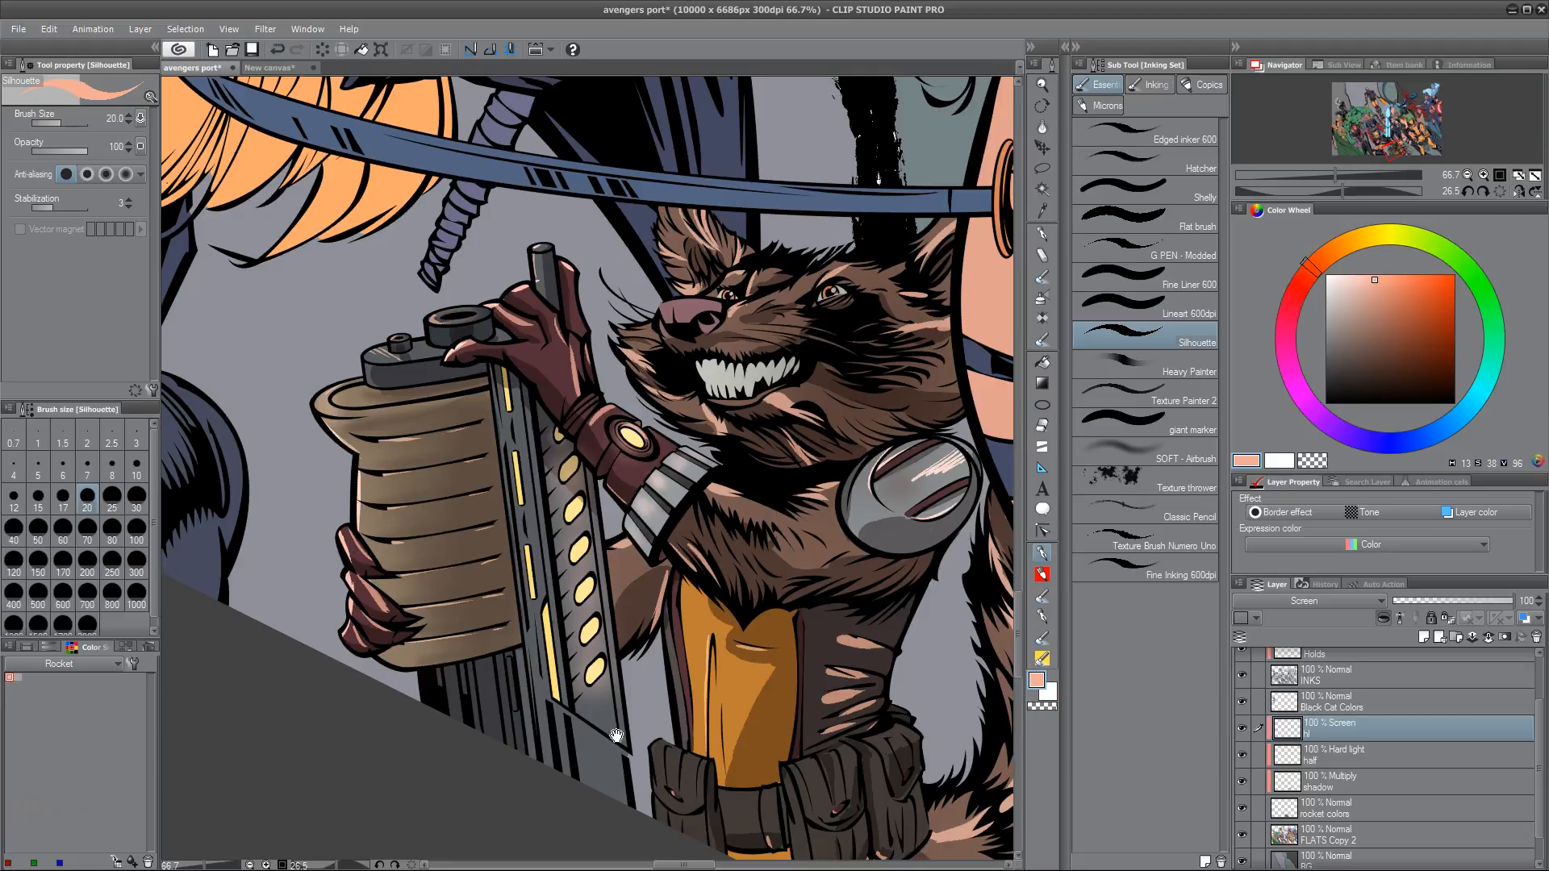
left_click_drag(573, 674, 504, 488)
mouse_move(746, 675)
left_mouse_down()
mouse_move(687, 711)
mouse_move(694, 831)
mouse_move(680, 768)
mouse_move(668, 811)
left_mouse_up()
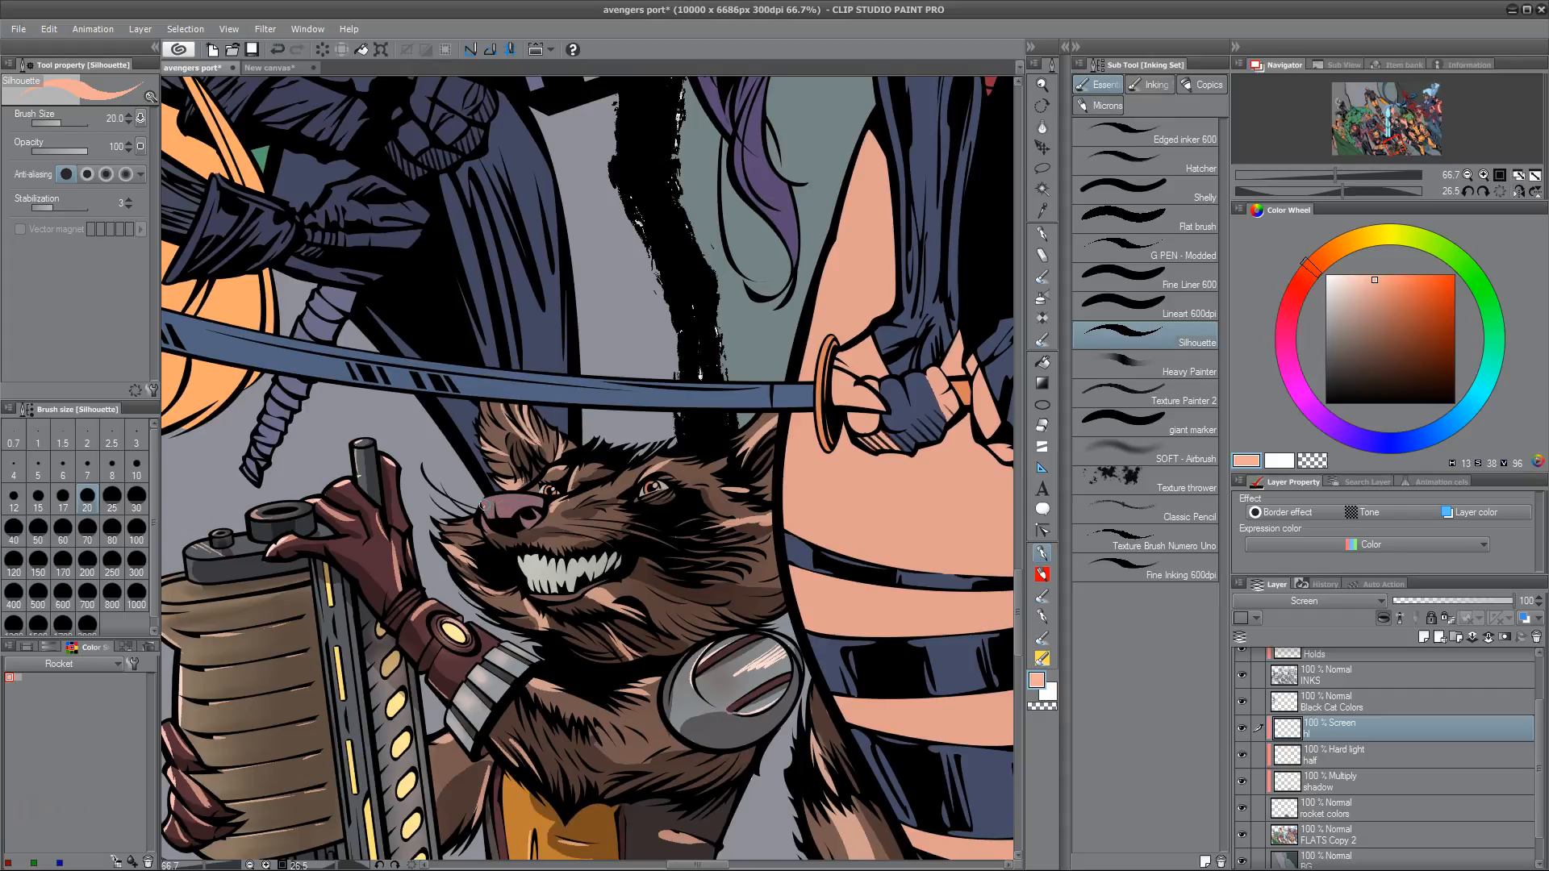
key("ctrl+z")
left_click_drag(487, 502, 515, 500)
left_click_drag(538, 557, 633, 613)
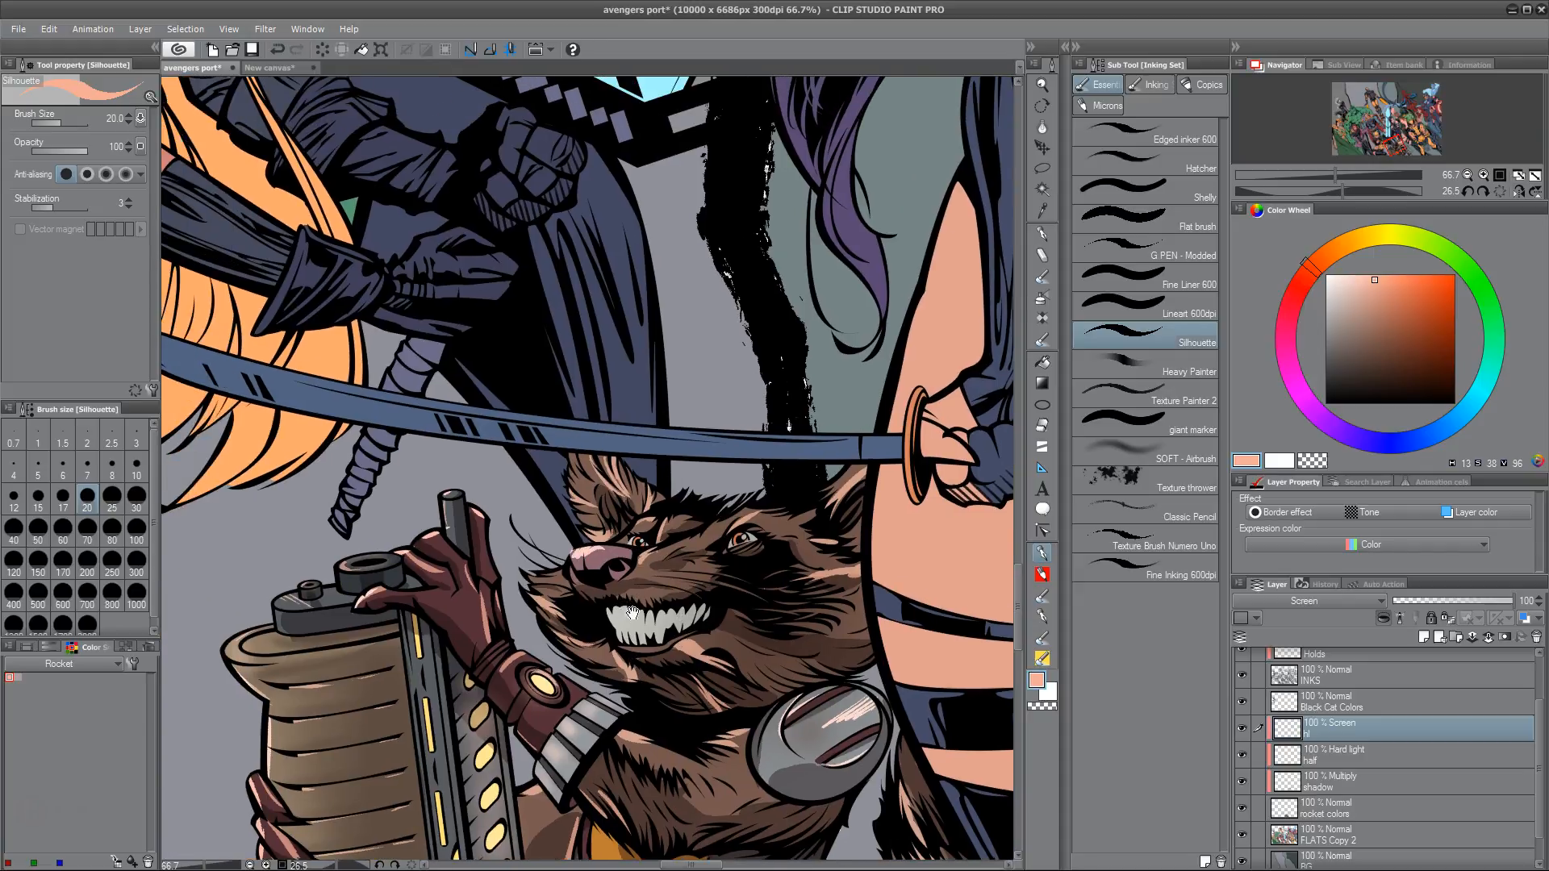
mouse_move(554, 573)
left_mouse_down()
mouse_move(581, 587)
mouse_move(563, 565)
left_mouse_up()
Highlight the fur along the lower muzzle, the brow and the ear, undoing the first brow stroke
mouse_move(562, 640)
left_mouse_down()
mouse_move(629, 679)
mouse_move(653, 669)
left_mouse_up()
mouse_move(637, 527)
left_mouse_down()
mouse_move(715, 500)
mouse_move(667, 517)
mouse_move(700, 503)
left_mouse_up()
key("ctrl+z")
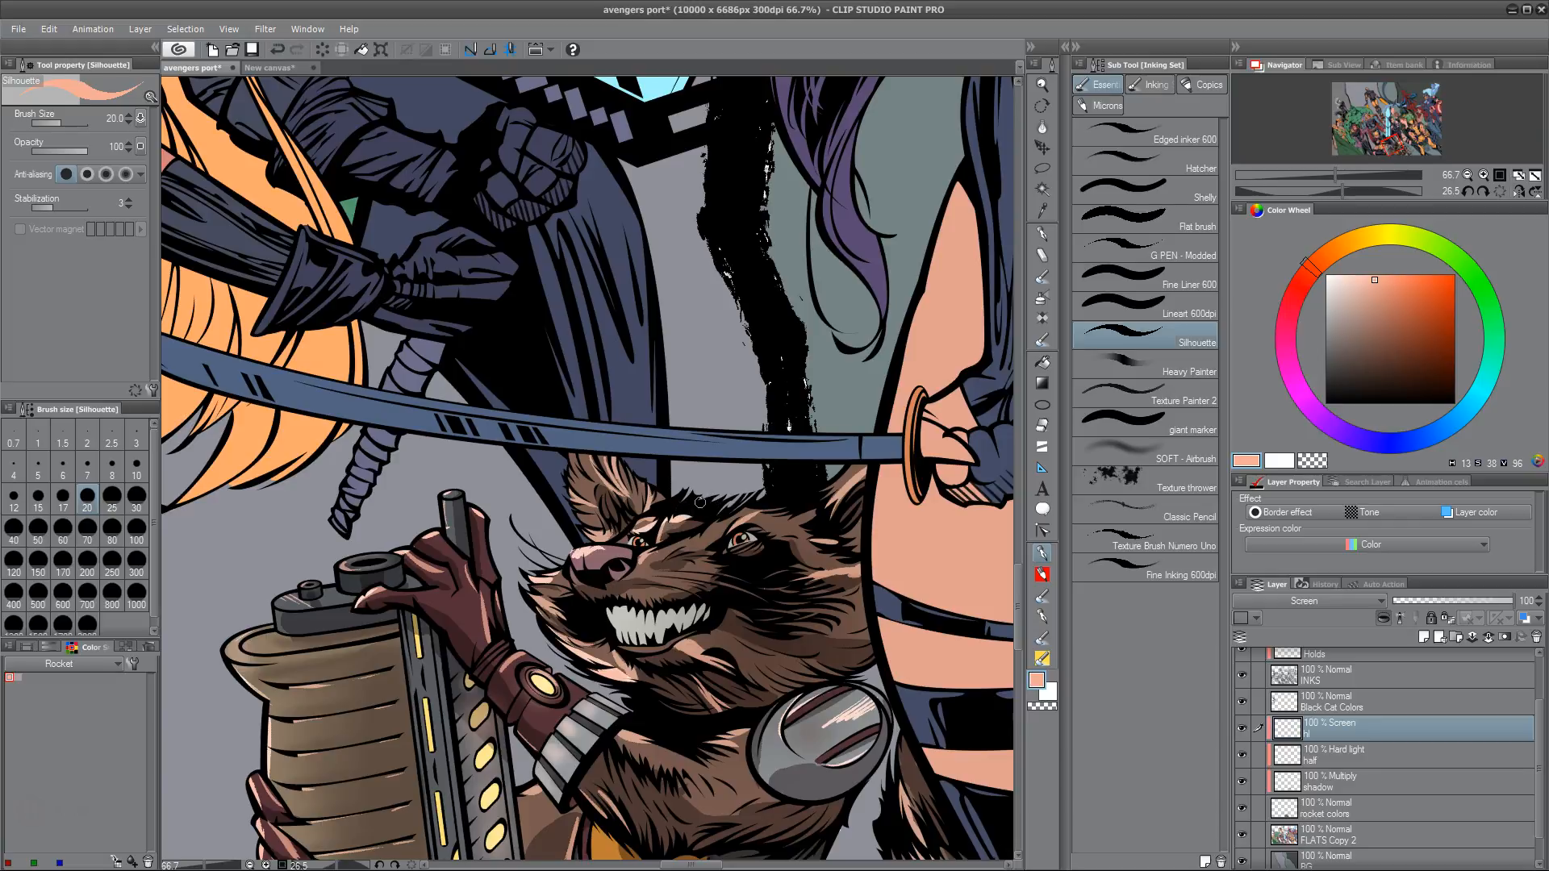
mouse_move(568, 478)
left_mouse_down()
mouse_move(606, 488)
mouse_move(567, 472)
mouse_move(610, 488)
mouse_move(591, 493)
mouse_move(604, 472)
mouse_move(569, 451)
mouse_move(592, 484)
mouse_move(576, 456)
mouse_move(595, 479)
mouse_move(596, 446)
mouse_move(573, 503)
mouse_move(609, 531)
left_mouse_up()
left_click_drag(787, 657, 654, 722)
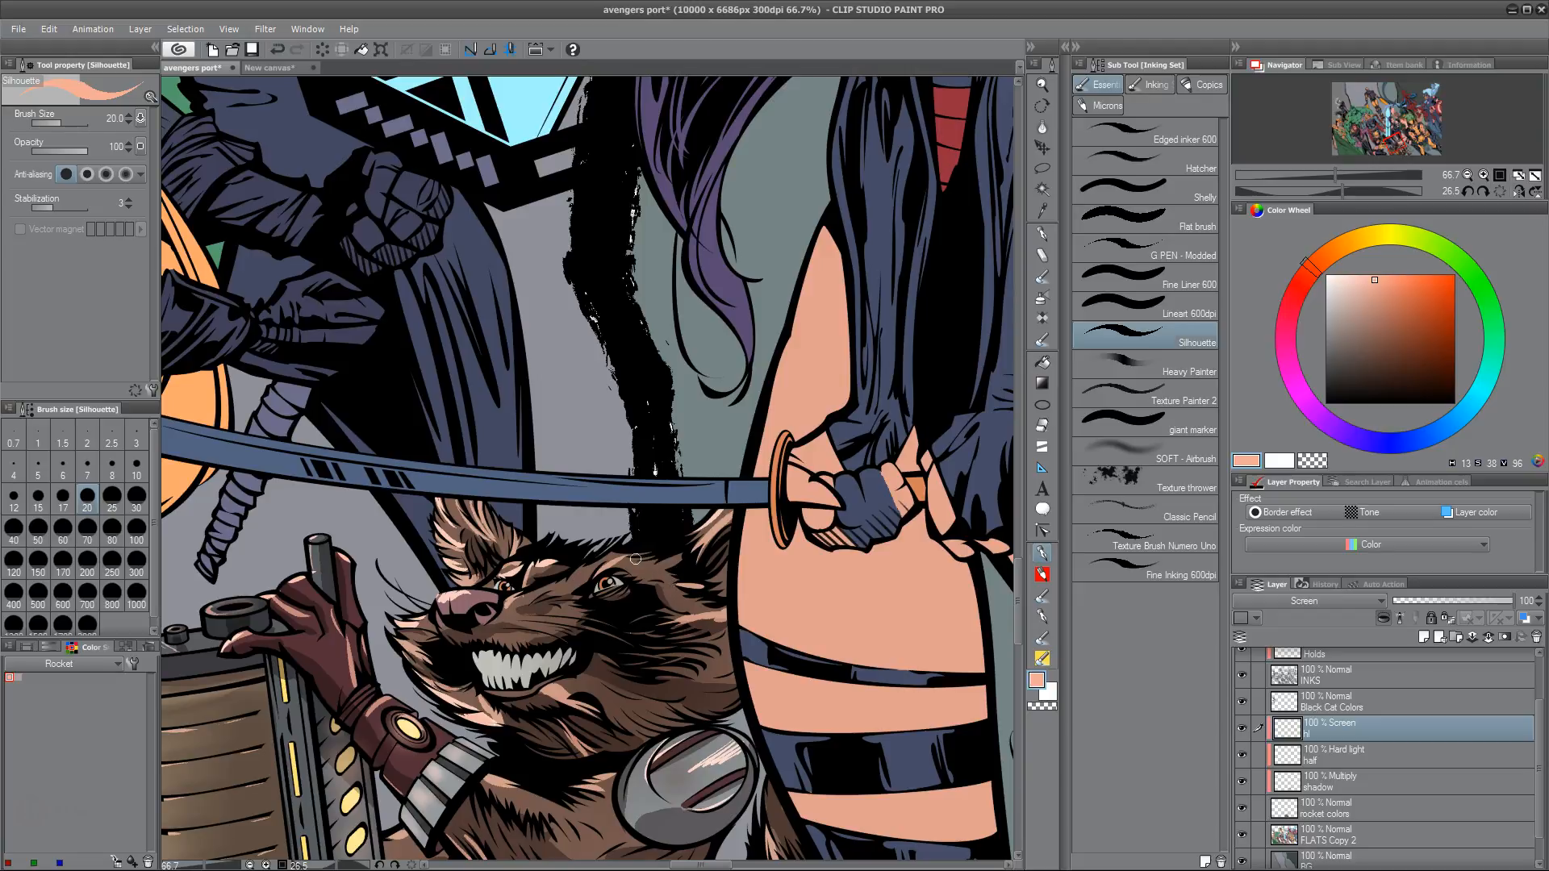
Add crisp highlights to the edges of the belt pouches and to the belt between them
left_click_drag(629, 705, 635, 514)
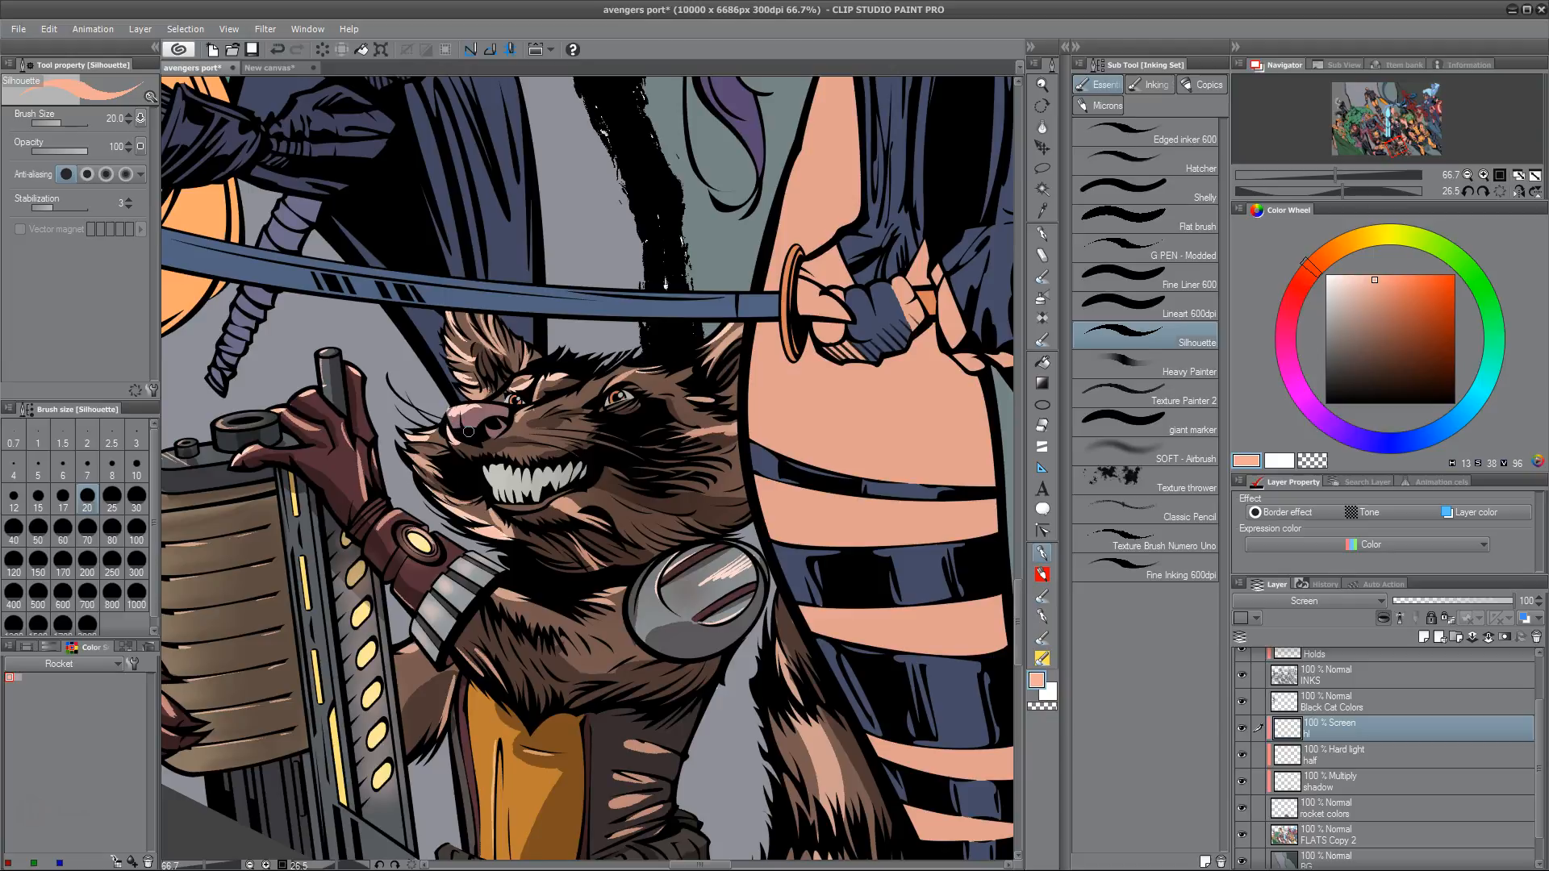
left_click_drag(683, 700, 705, 621)
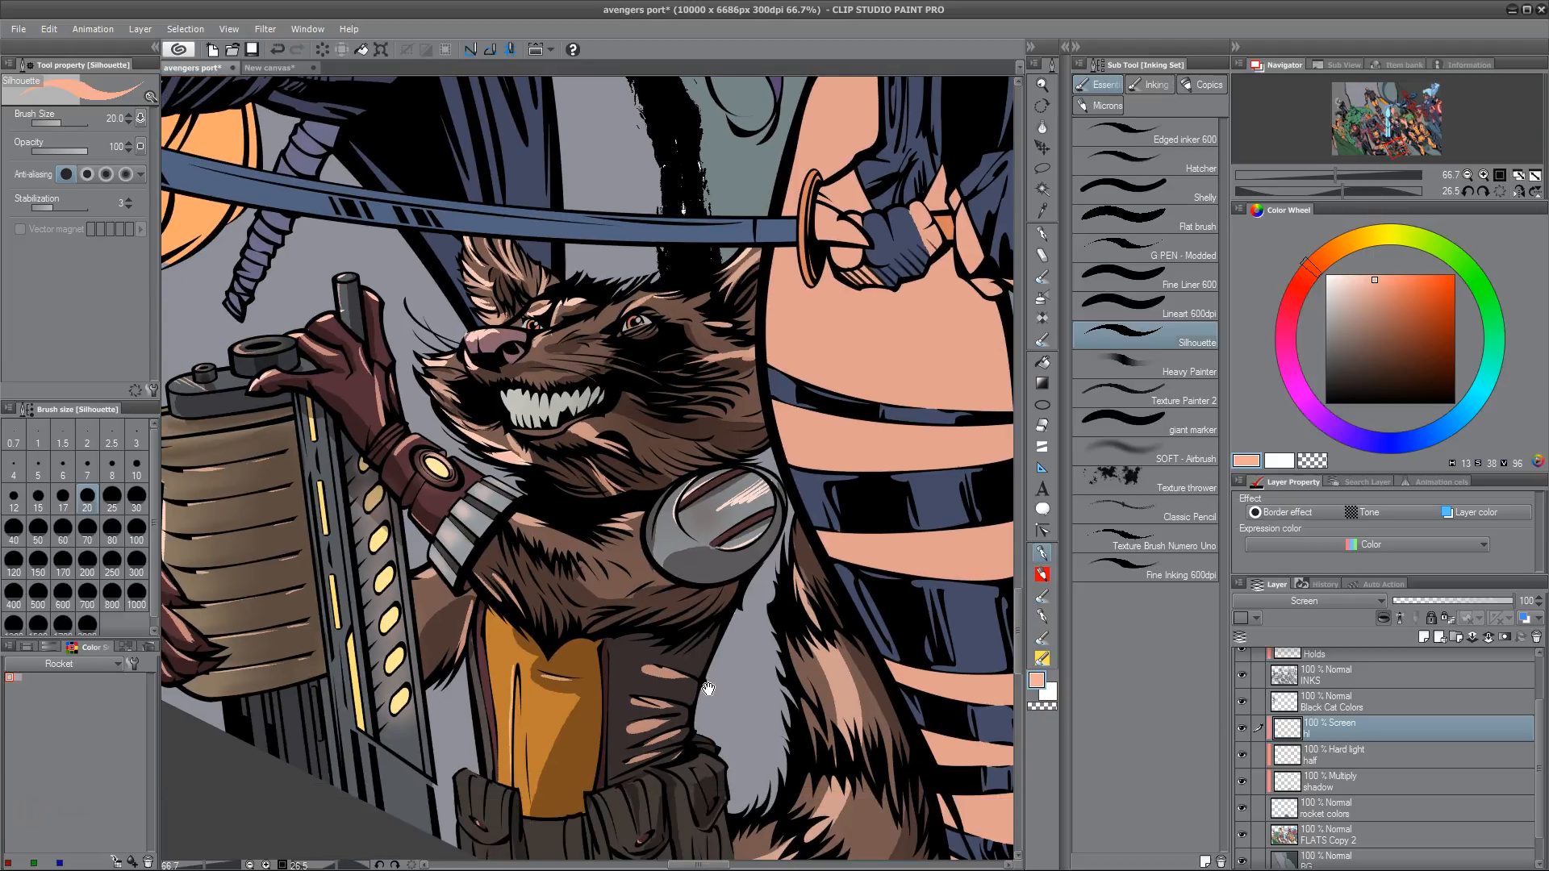
left_click_drag(699, 707, 746, 601)
mouse_move(489, 649)
left_mouse_down()
mouse_move(488, 718)
mouse_move(513, 731)
mouse_move(480, 679)
mouse_move(488, 726)
left_mouse_up()
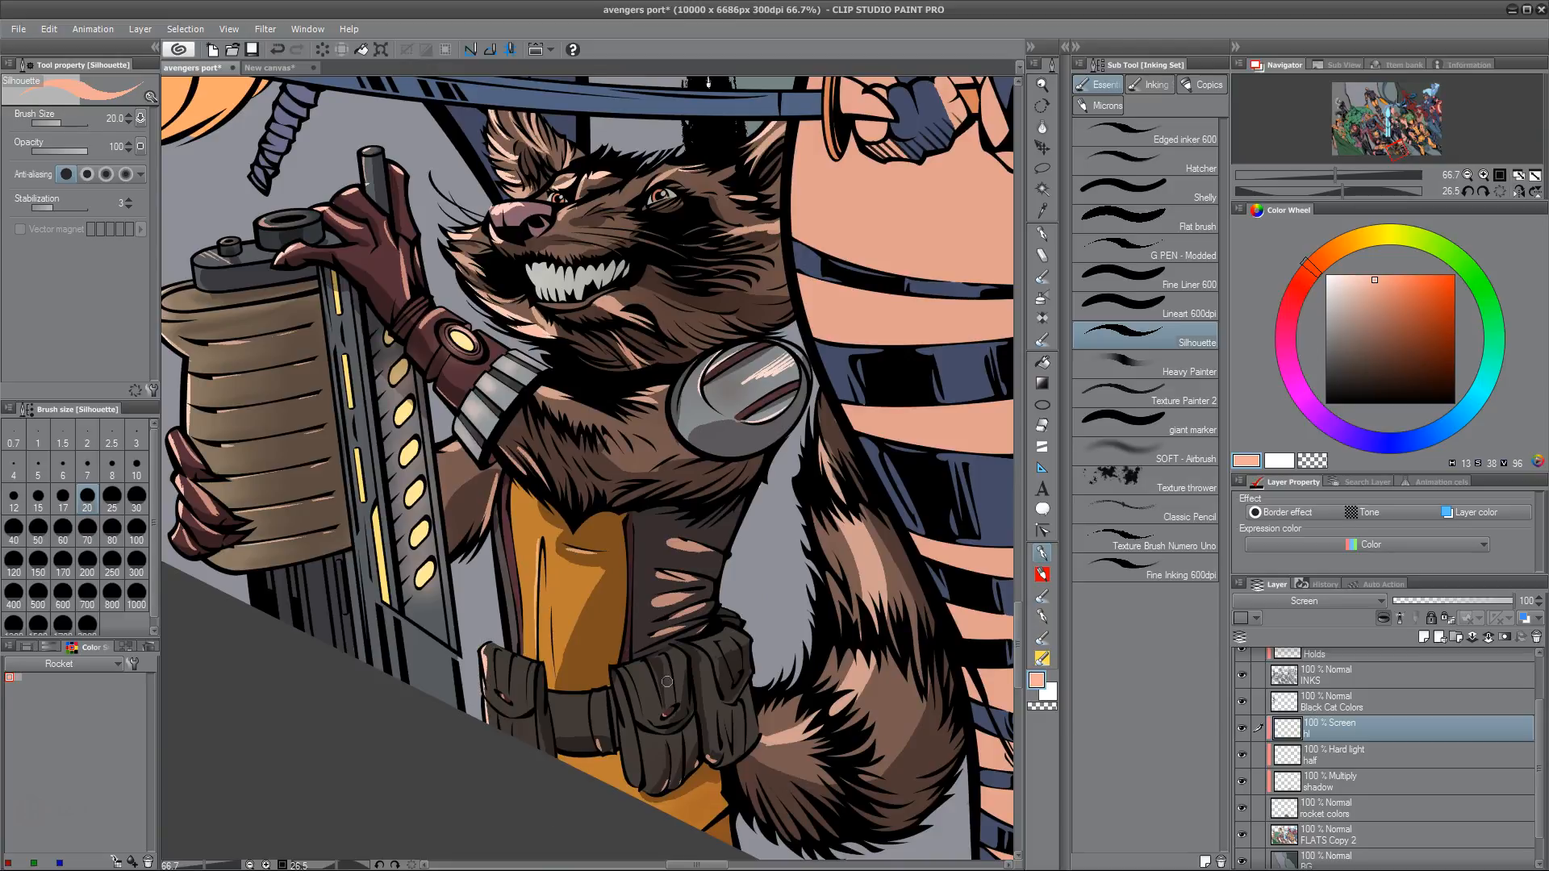
left_click_drag(618, 673, 643, 663)
left_click_drag(583, 725, 610, 718)
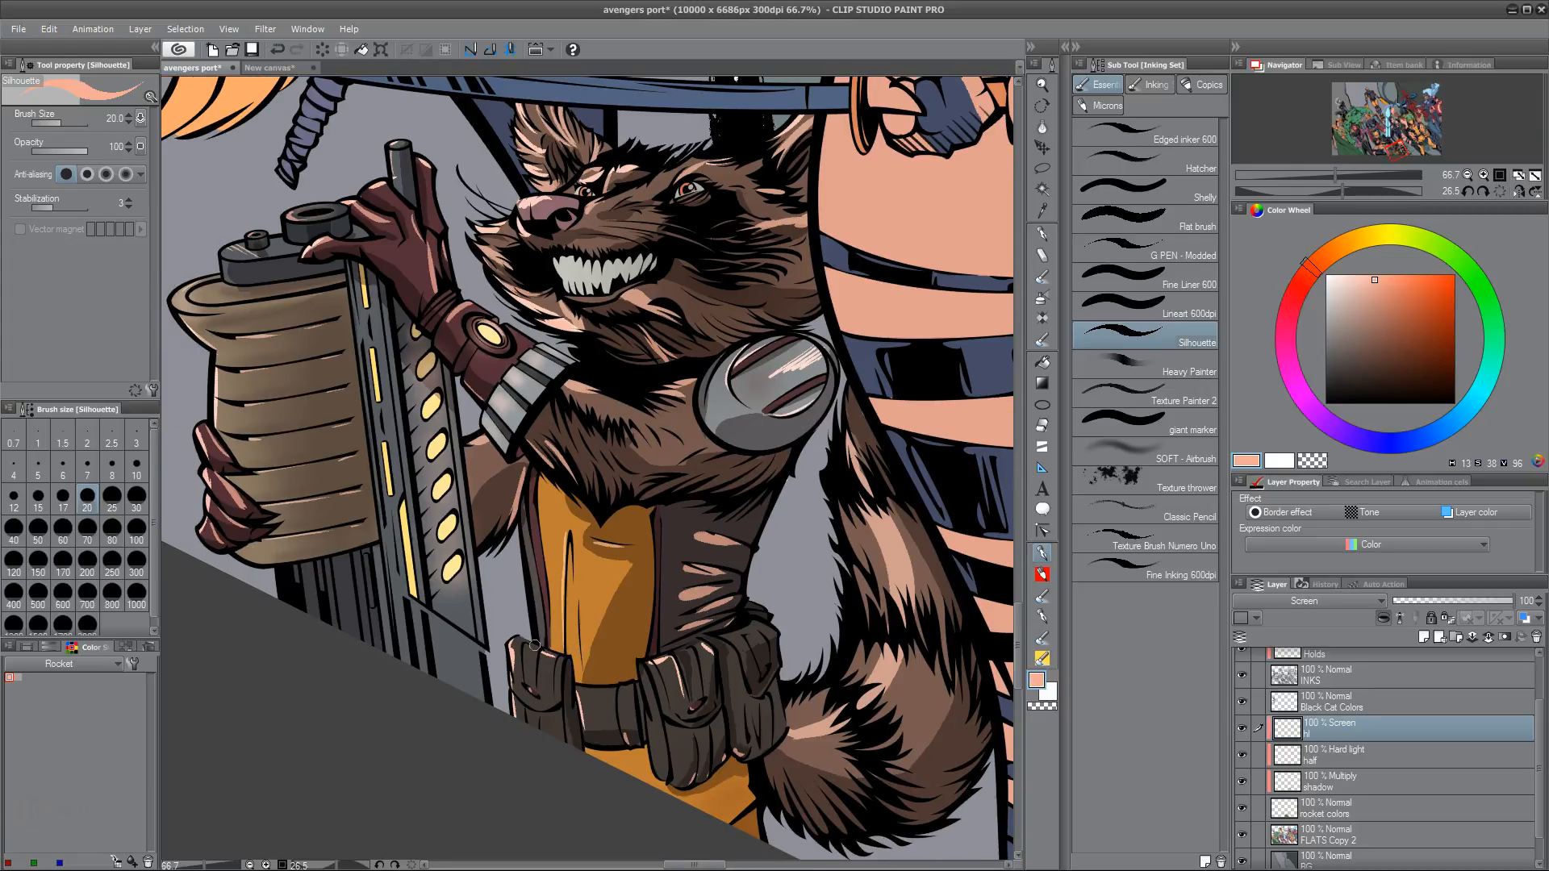
left_click_drag(603, 614, 778, 684)
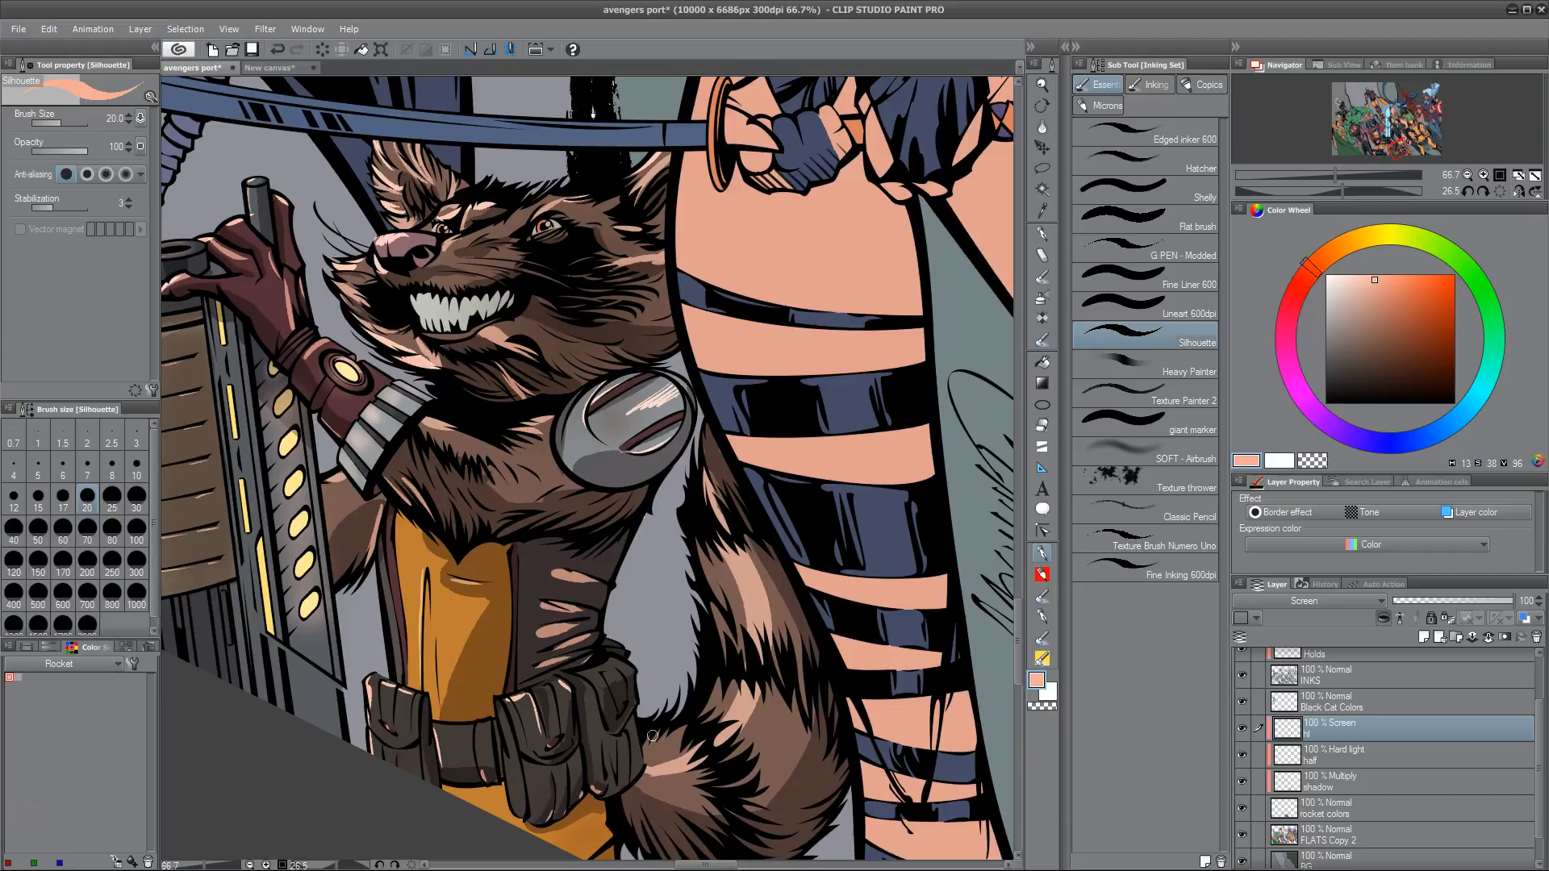
key("bracketright")
key("bracketright")
key("bracketright")
key("bracketright")
left_click_drag(709, 642, 702, 536)
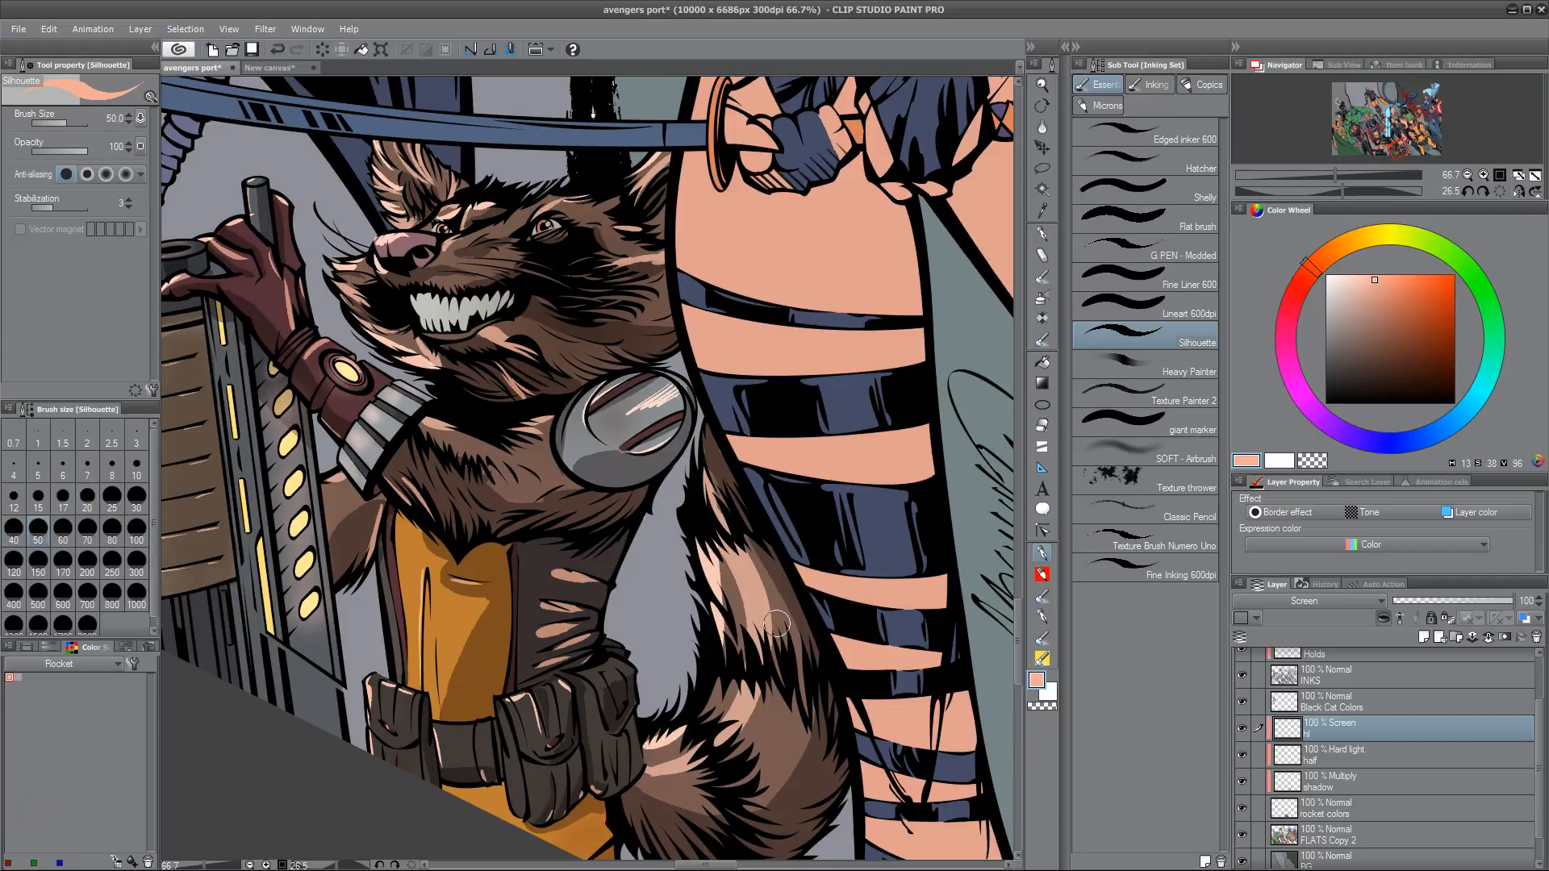
key("ctrl+z")
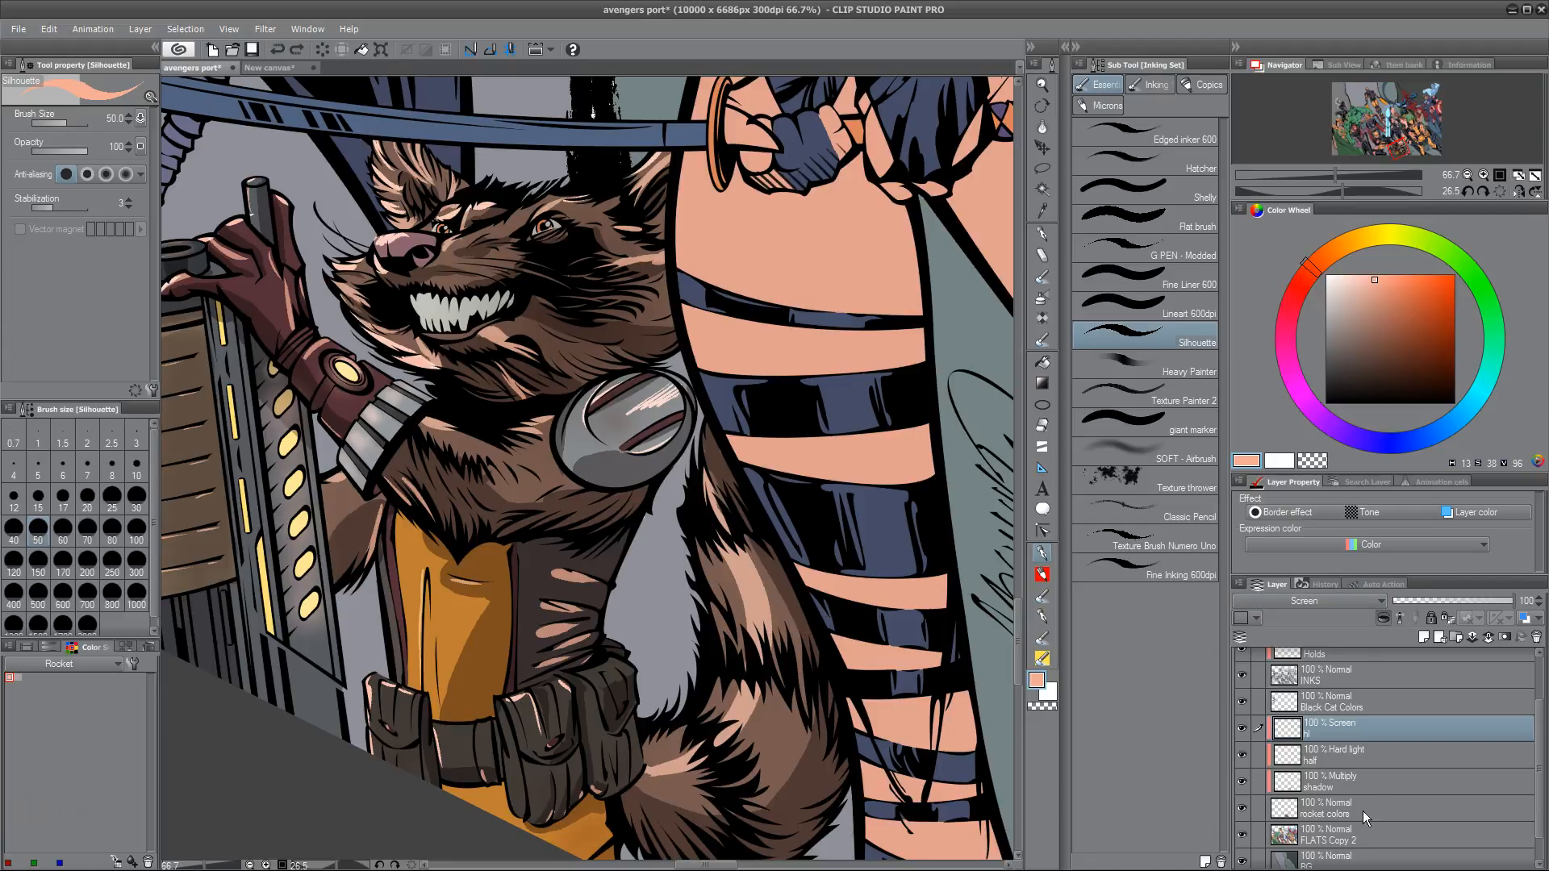
Select the lit fur patches on the tail using Refer other layers, fill them with peach on the Screen layer and deselect
left_click(1362, 811)
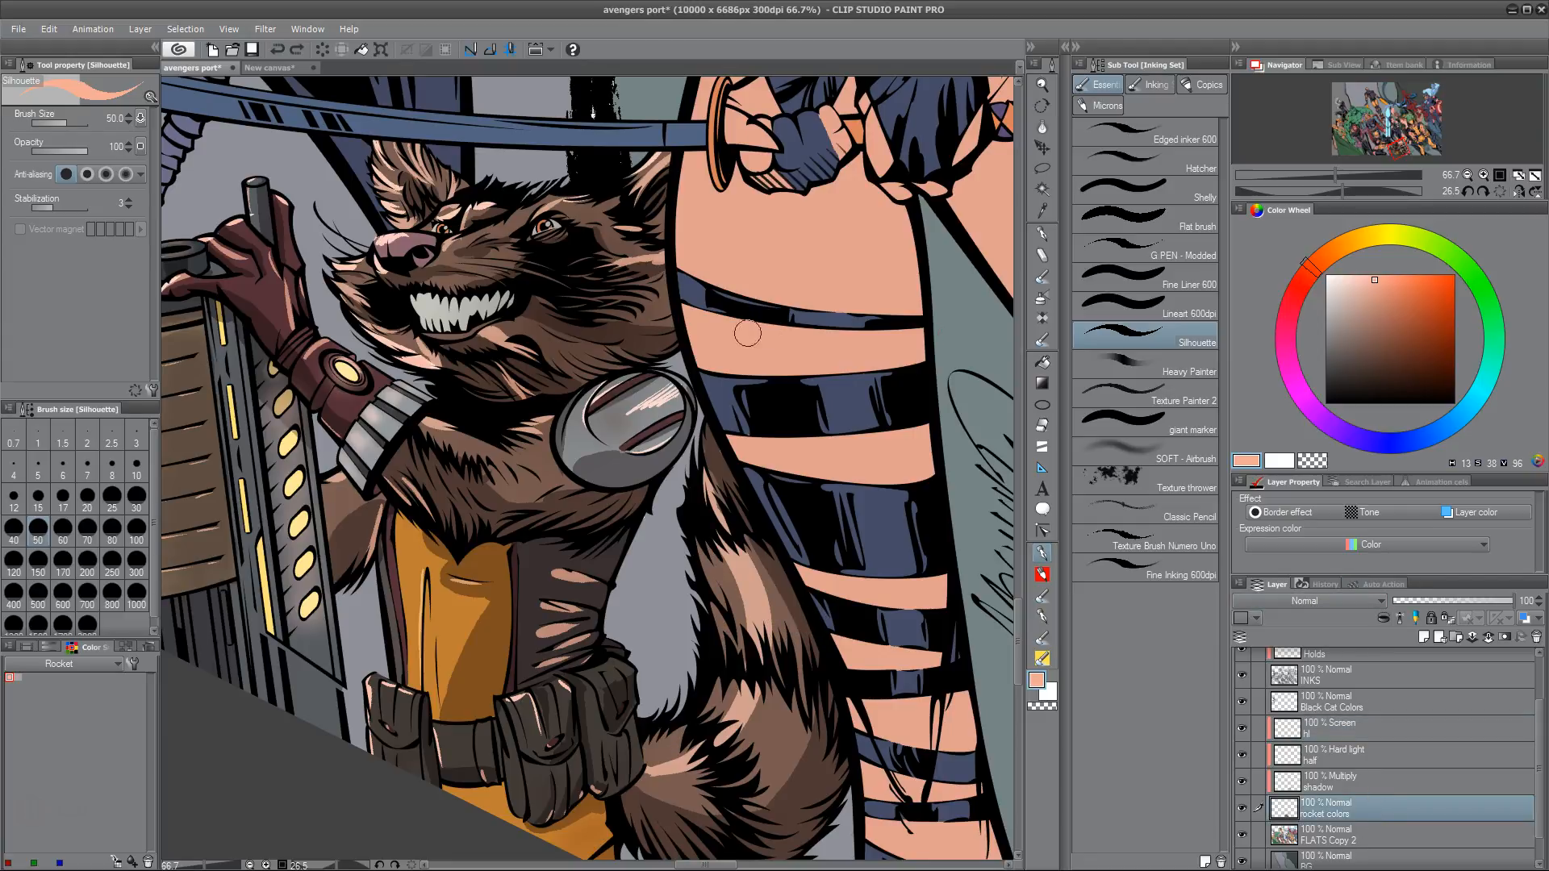
key("w")
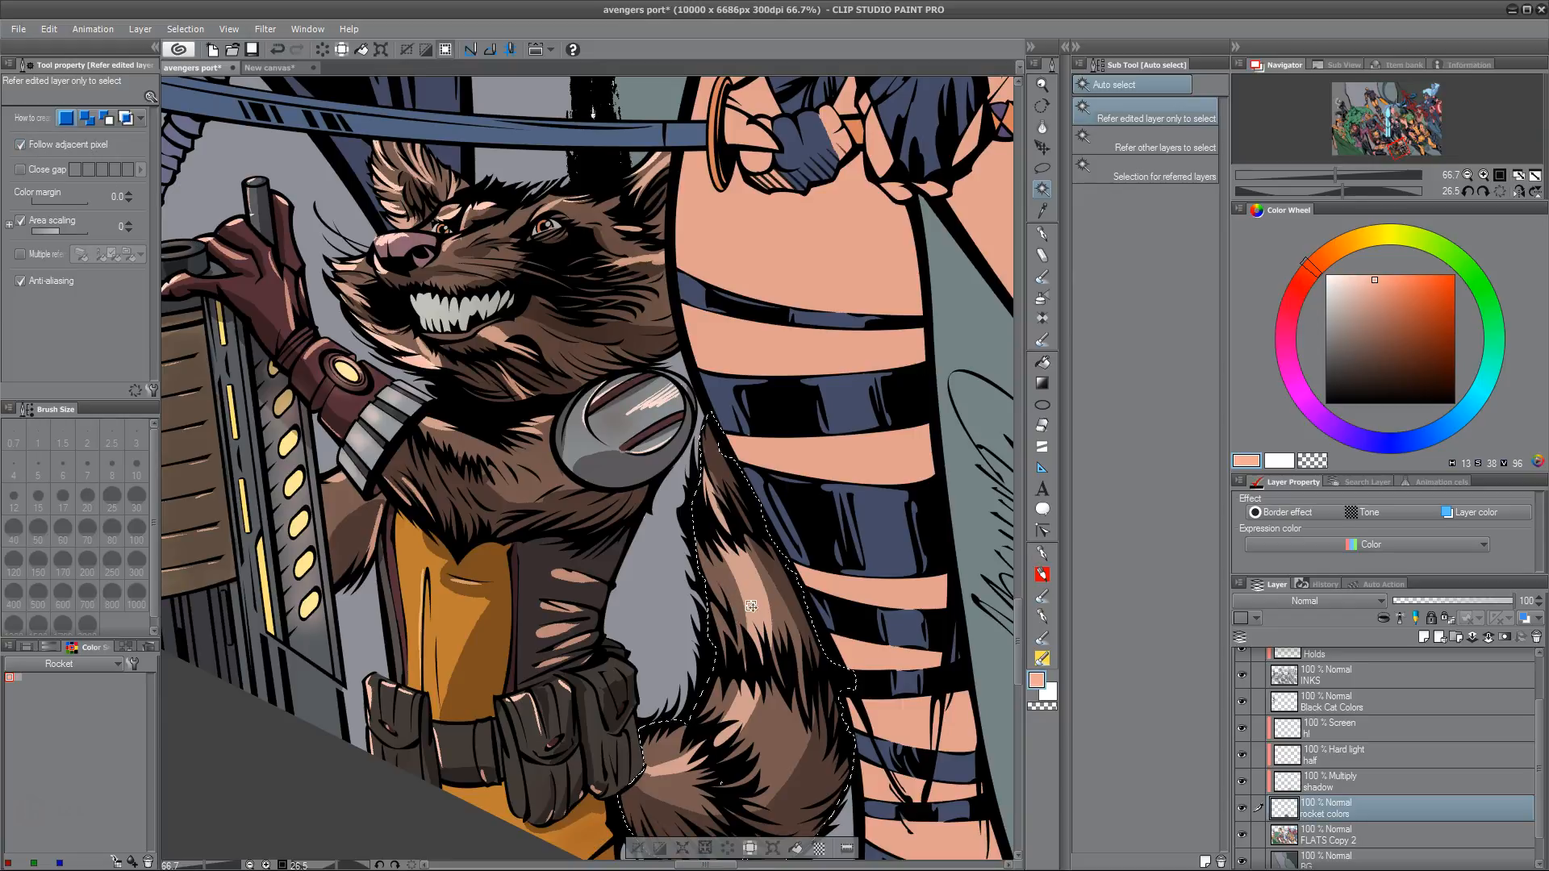
left_click(1183, 148)
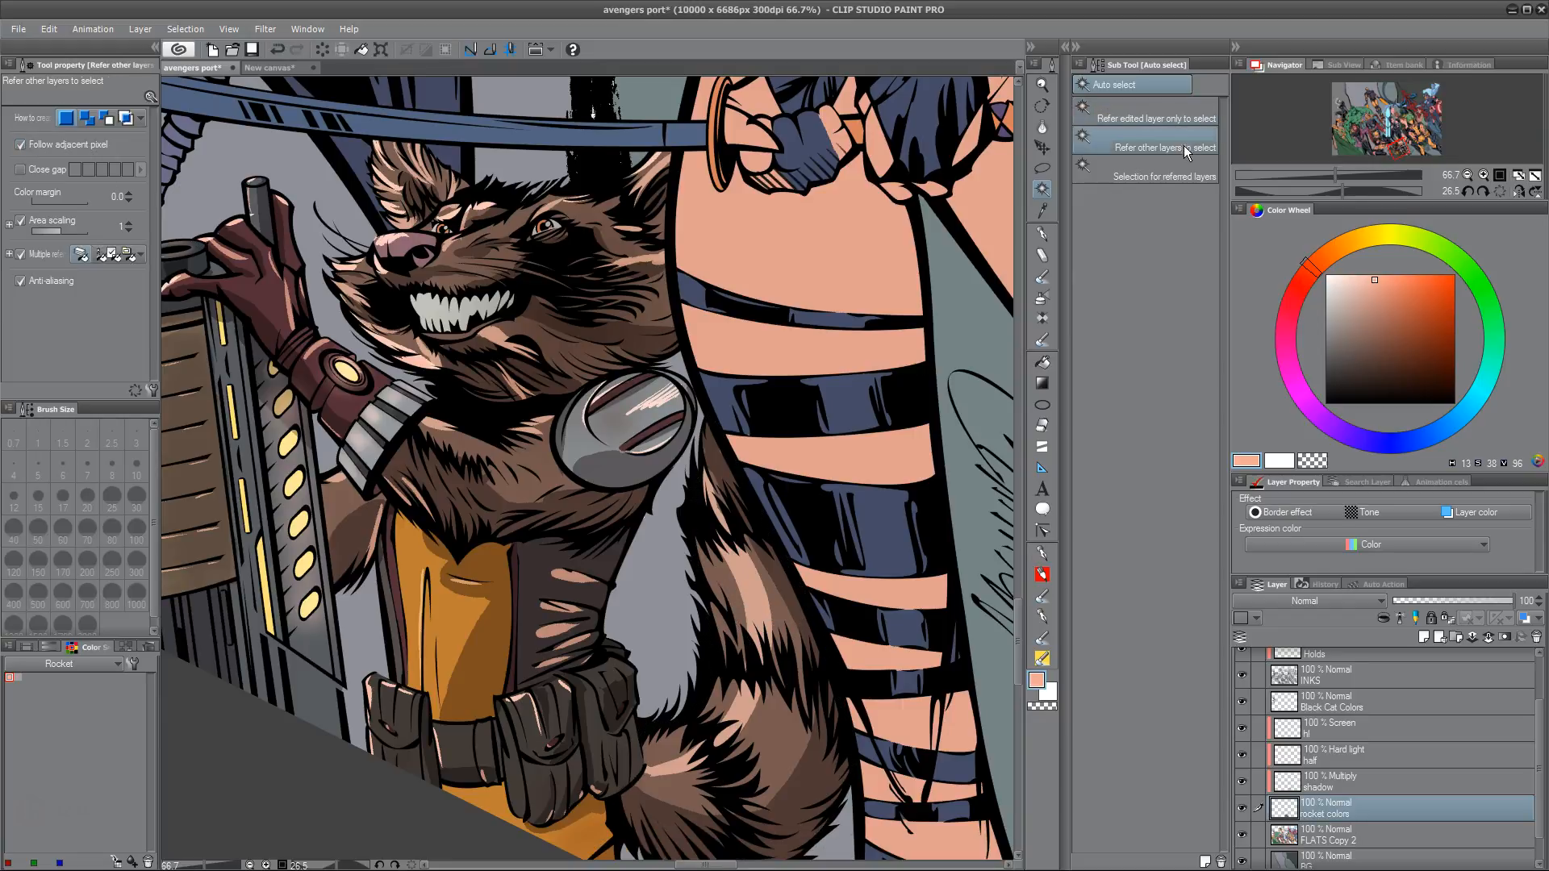
left_click(723, 579)
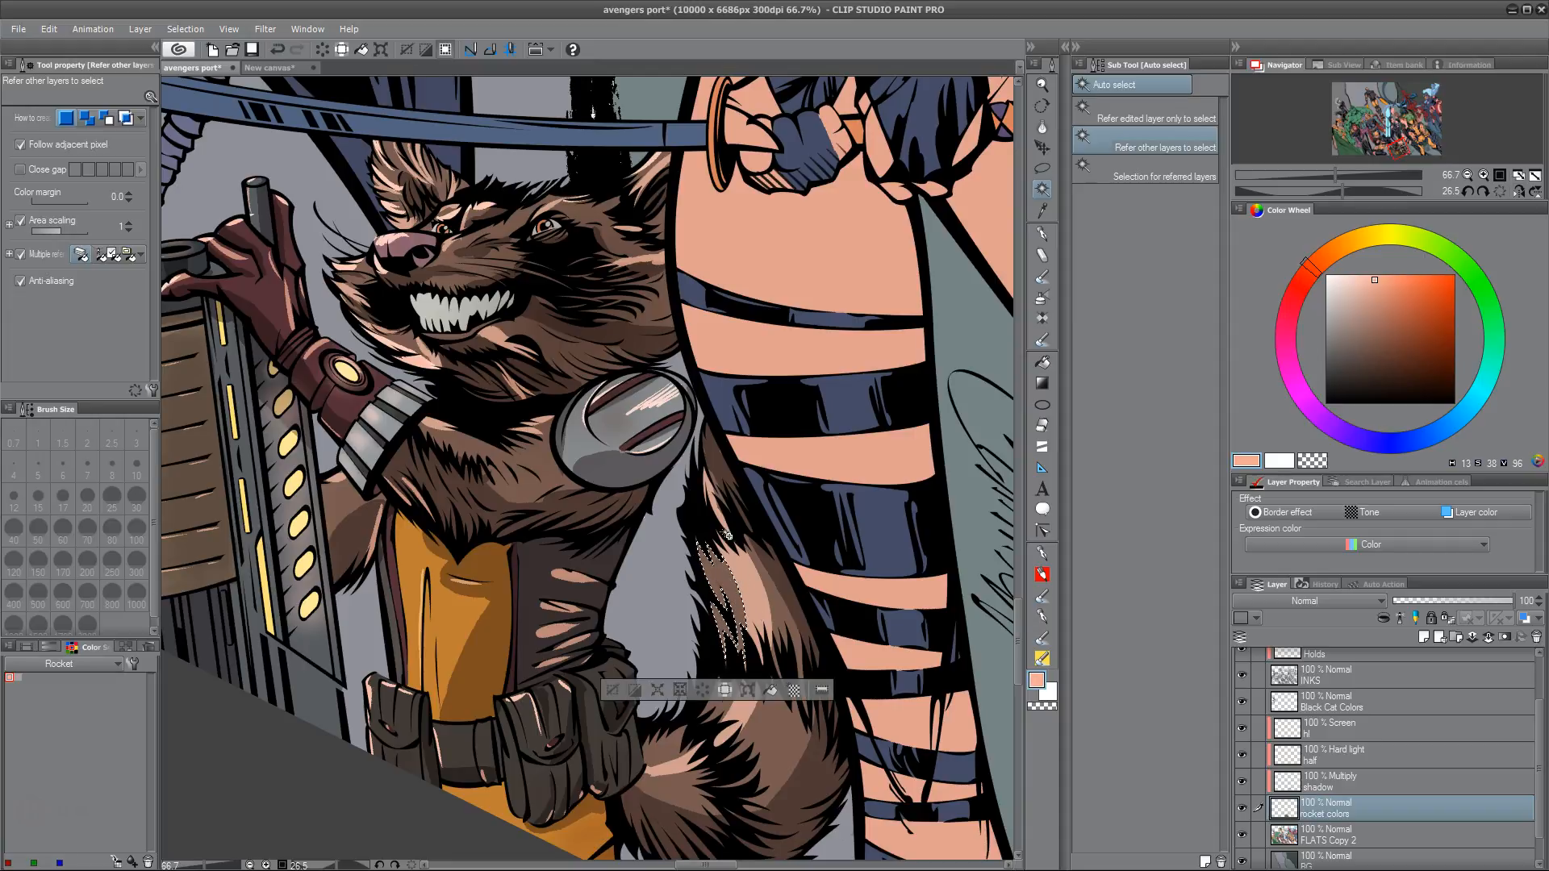
left_click(707, 733, "shift")
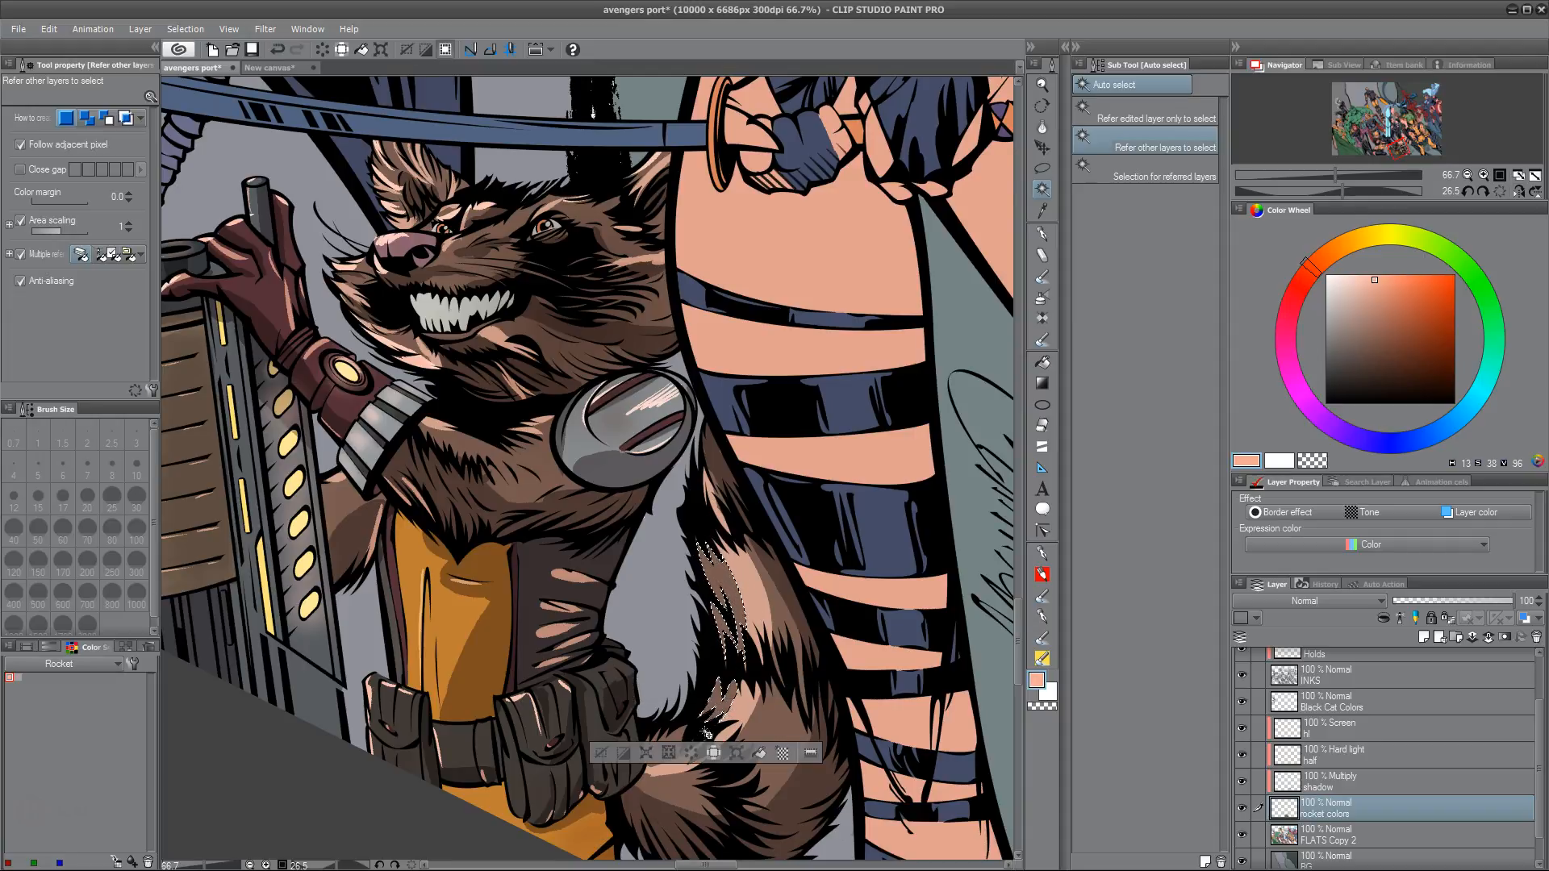
left_click(680, 739, "shift")
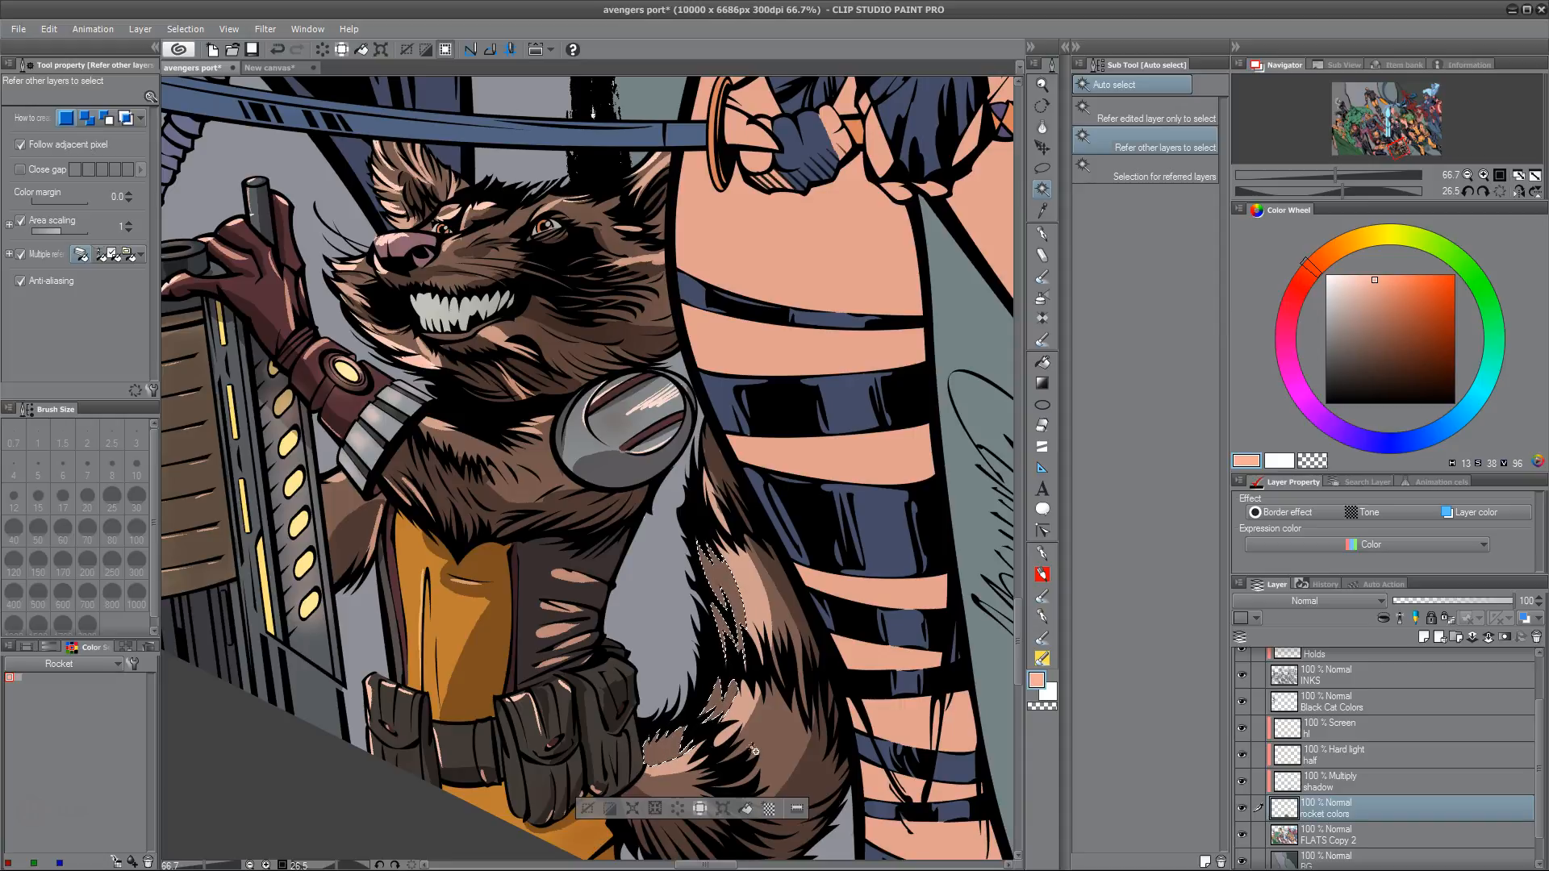
left_click(1373, 728)
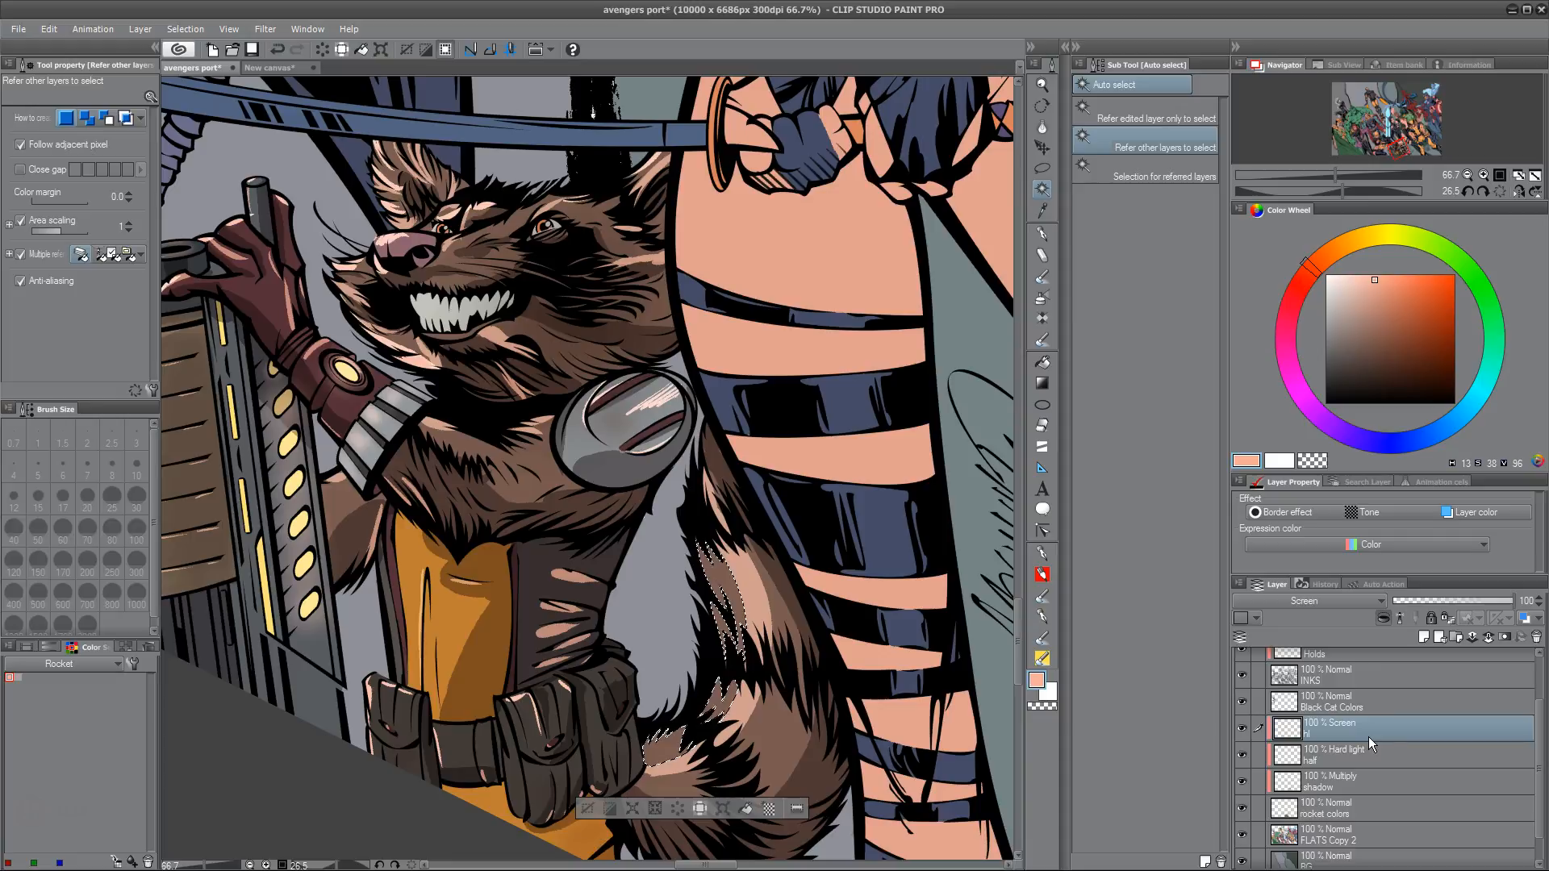
key("ctrl+d")
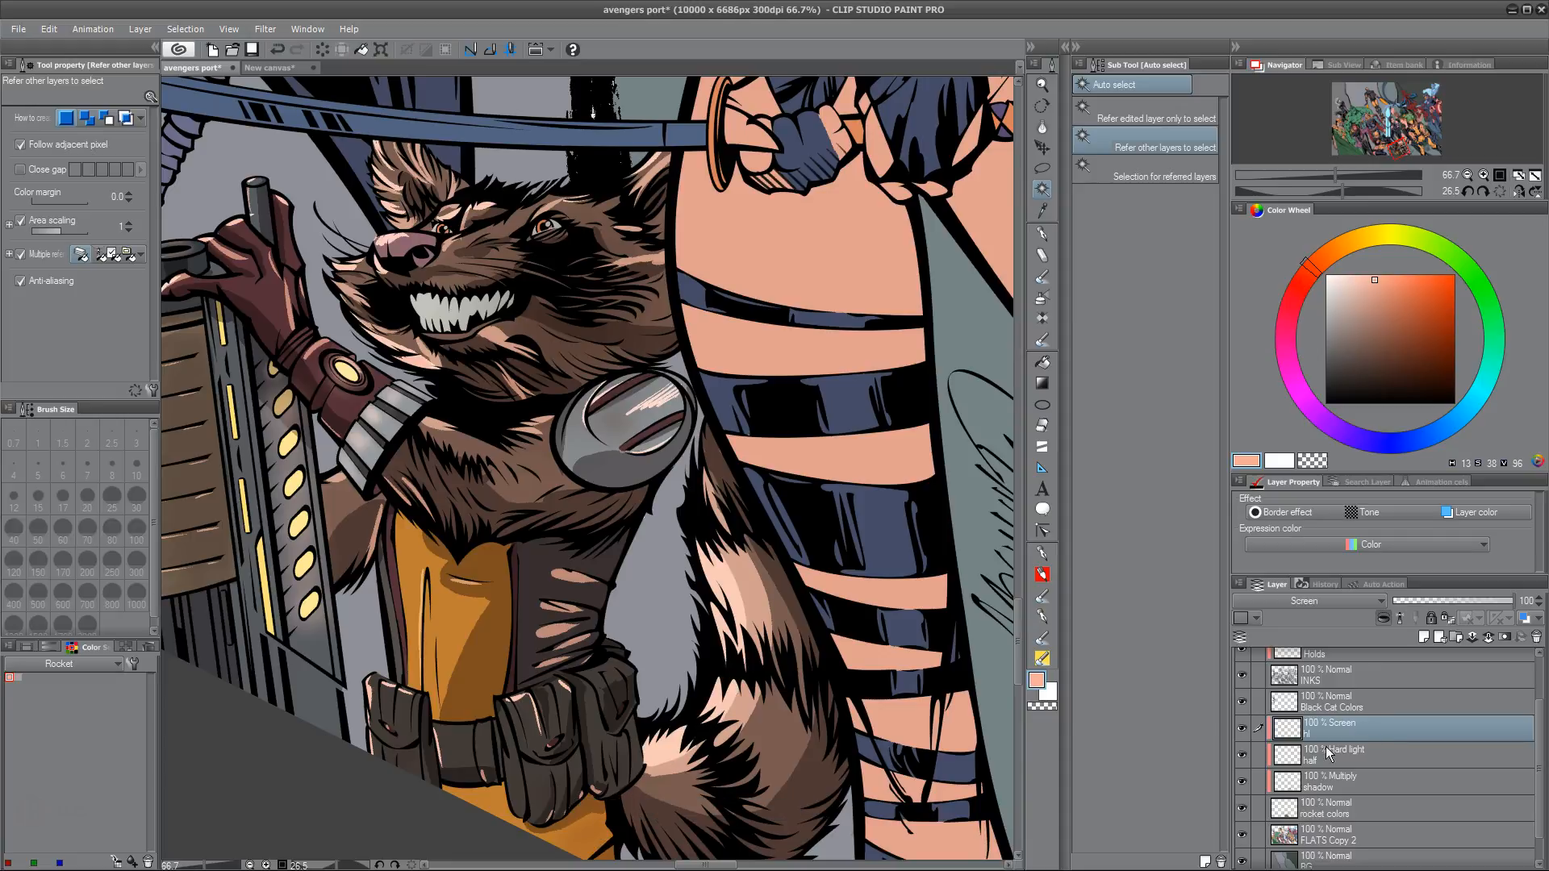
Switch to the SOFT - Airbrush brush at size 60 for soft peach highlights across the raccoon on the Screen layer
left_click_drag(708, 678, 795, 504)
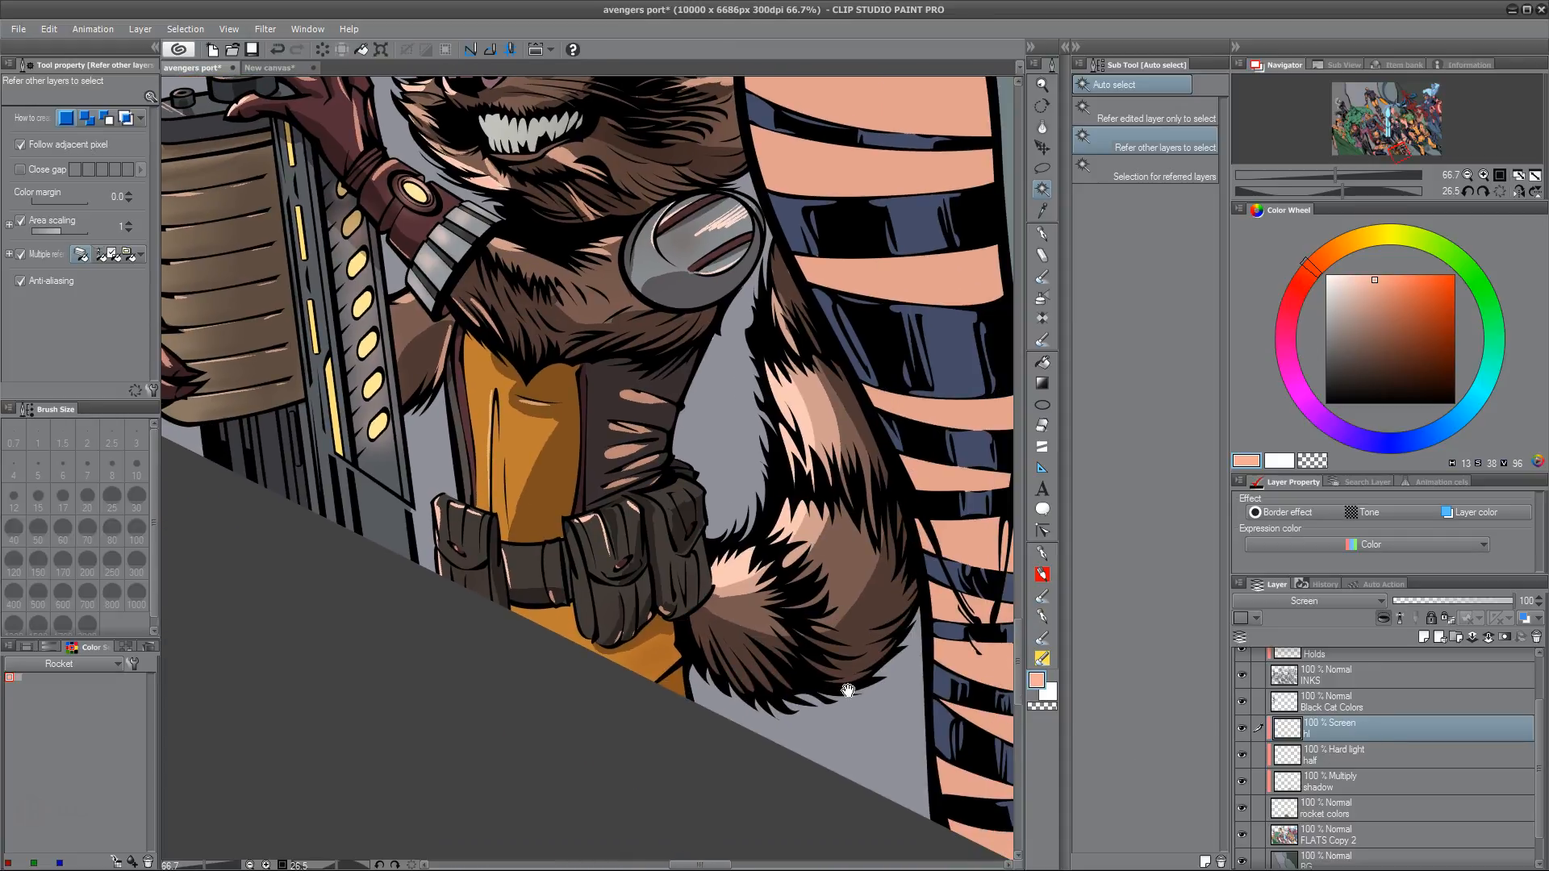
left_click_drag(809, 729, 790, 784)
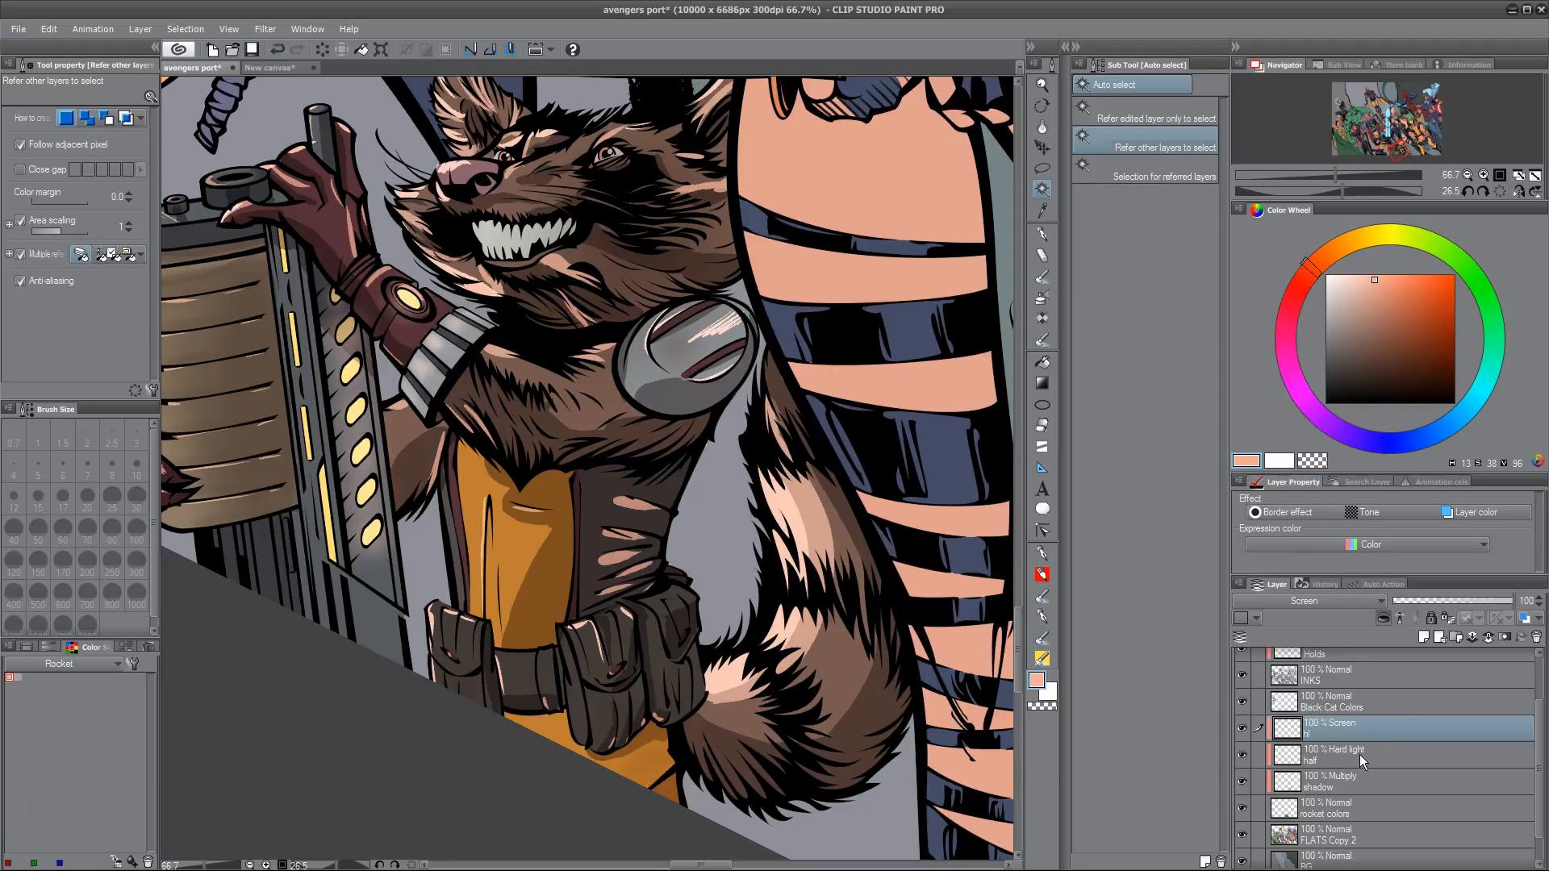
left_click(1042, 554)
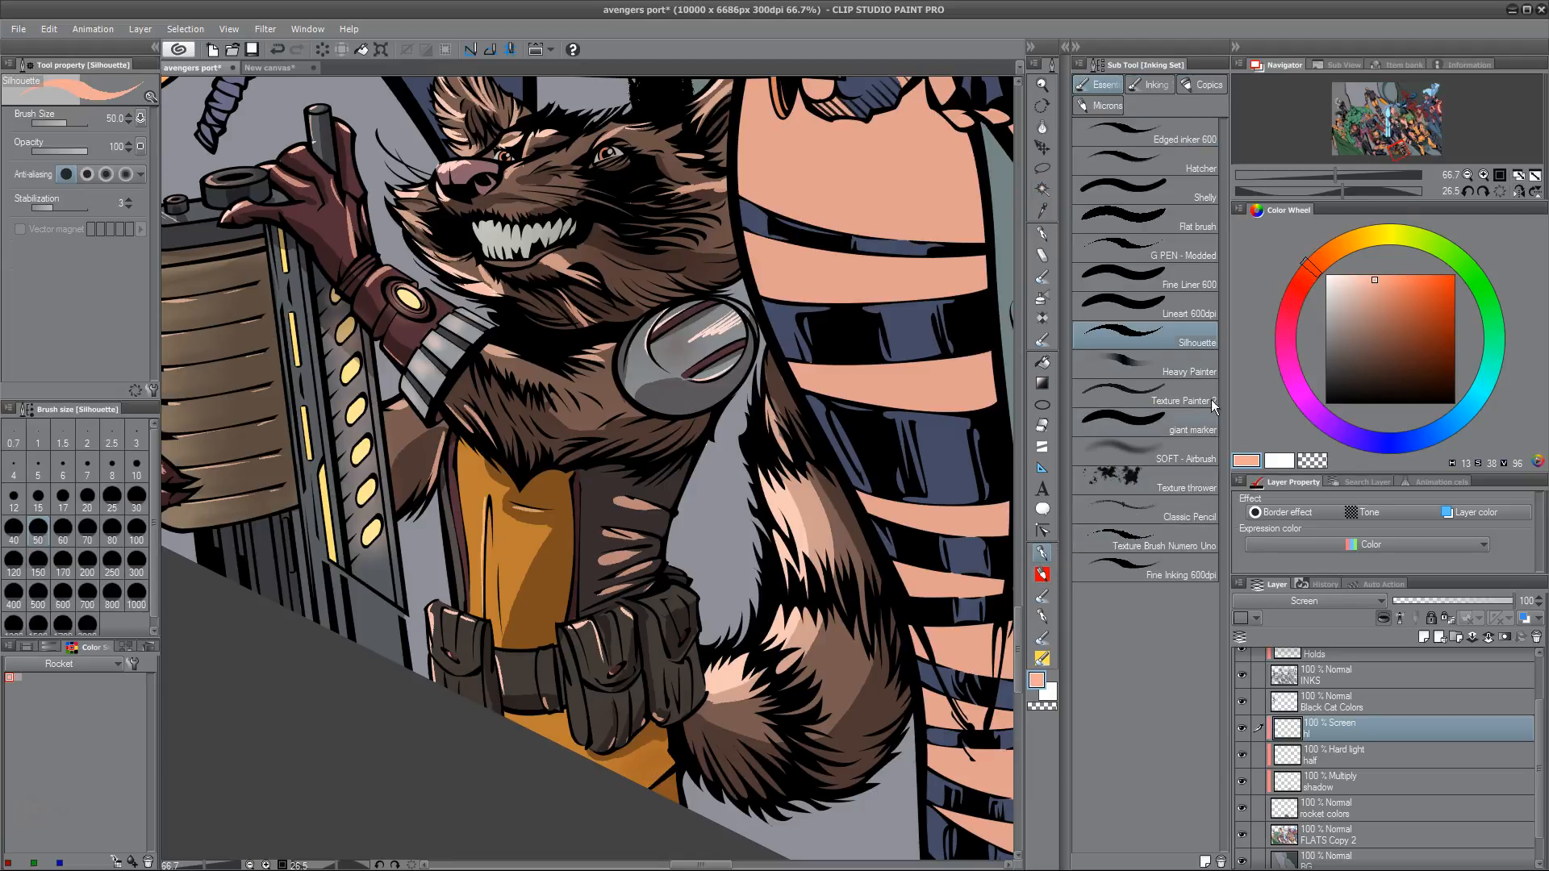
left_click(1189, 454)
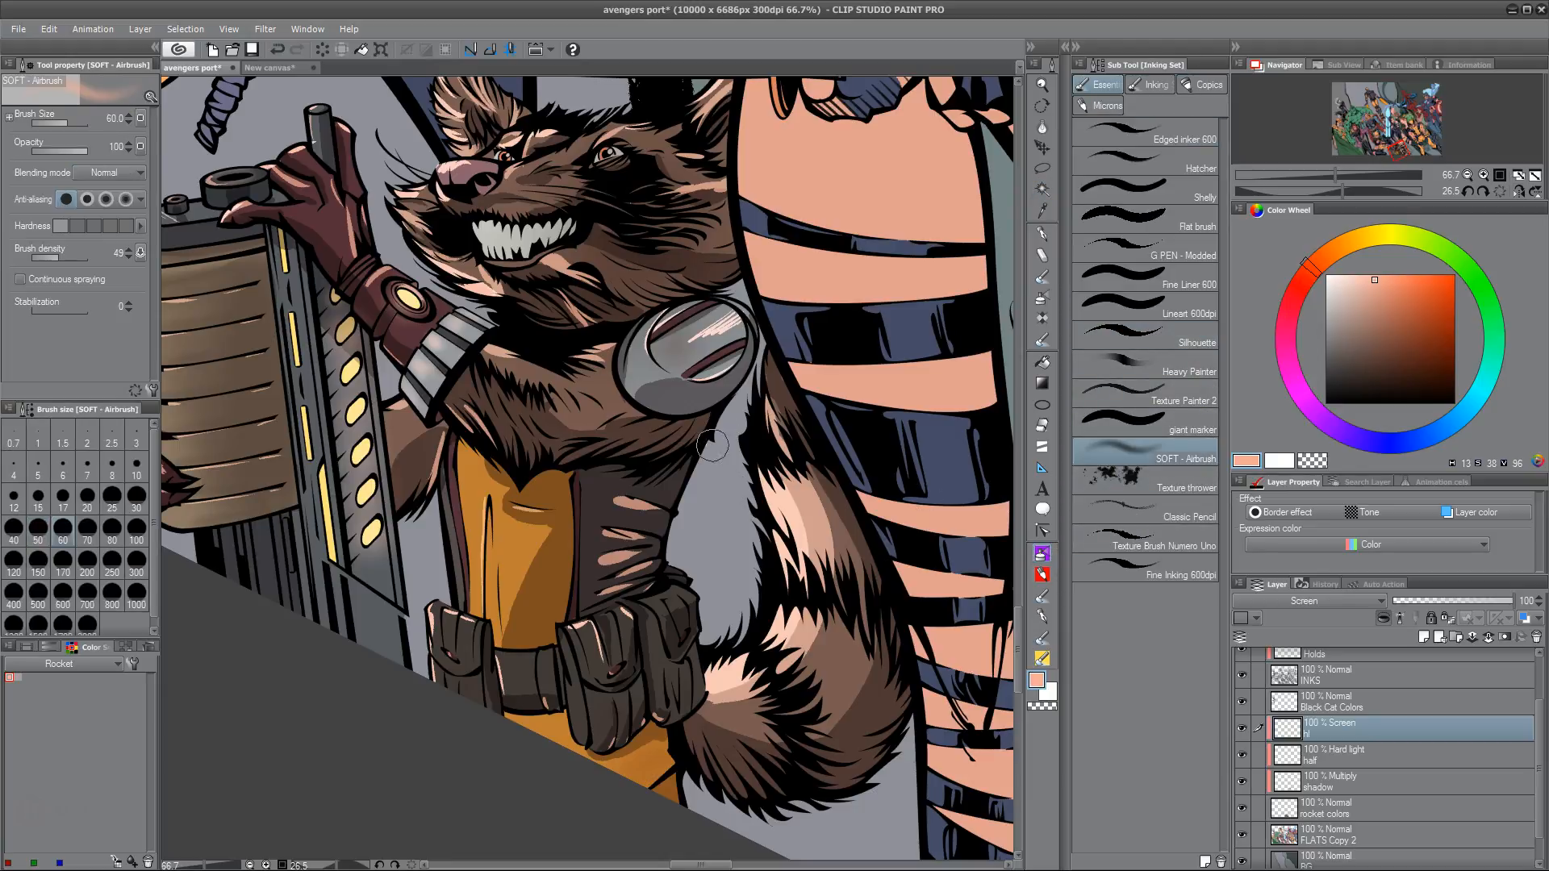
mouse_move(717, 423)
left_mouse_down()
mouse_move(688, 464)
mouse_move(713, 462)
mouse_move(645, 516)
mouse_move(614, 502)
left_mouse_up()
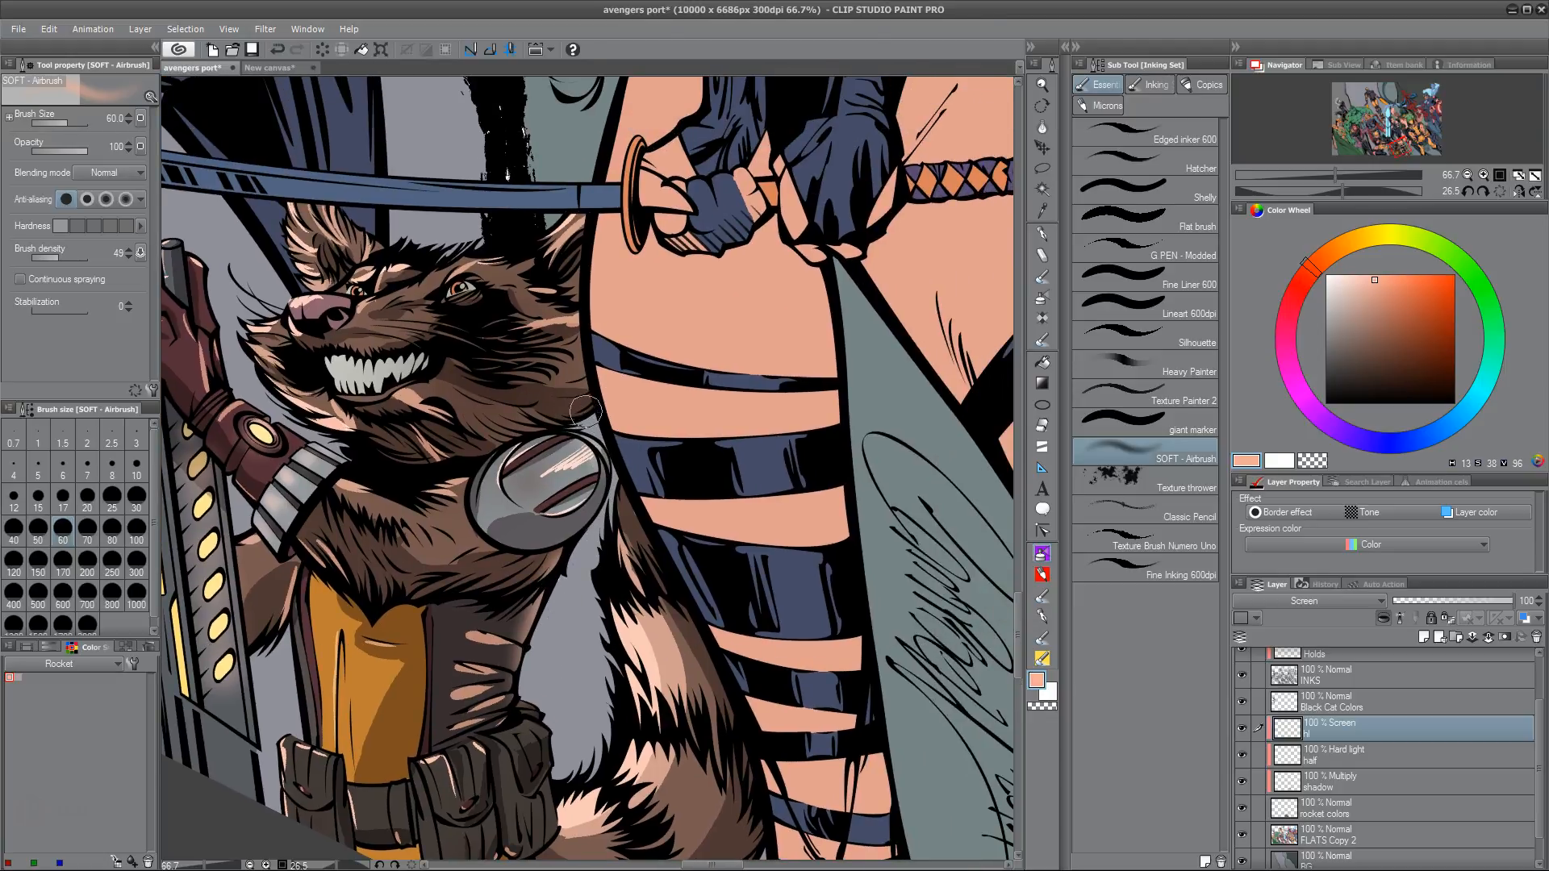
left_click_drag(581, 263, 598, 342)
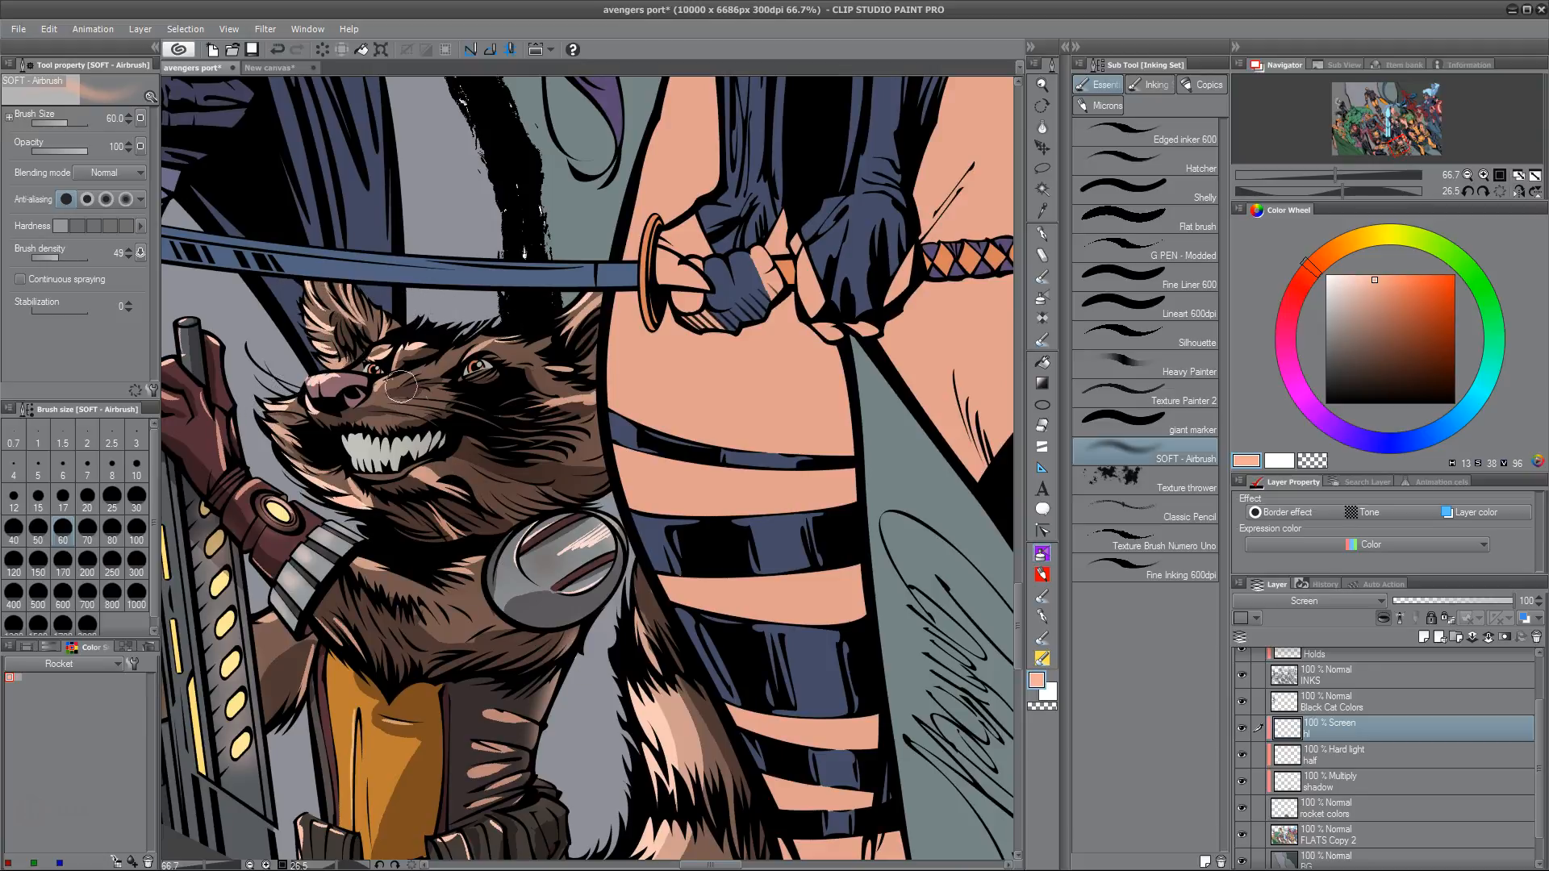
left_click_drag(494, 581, 556, 600)
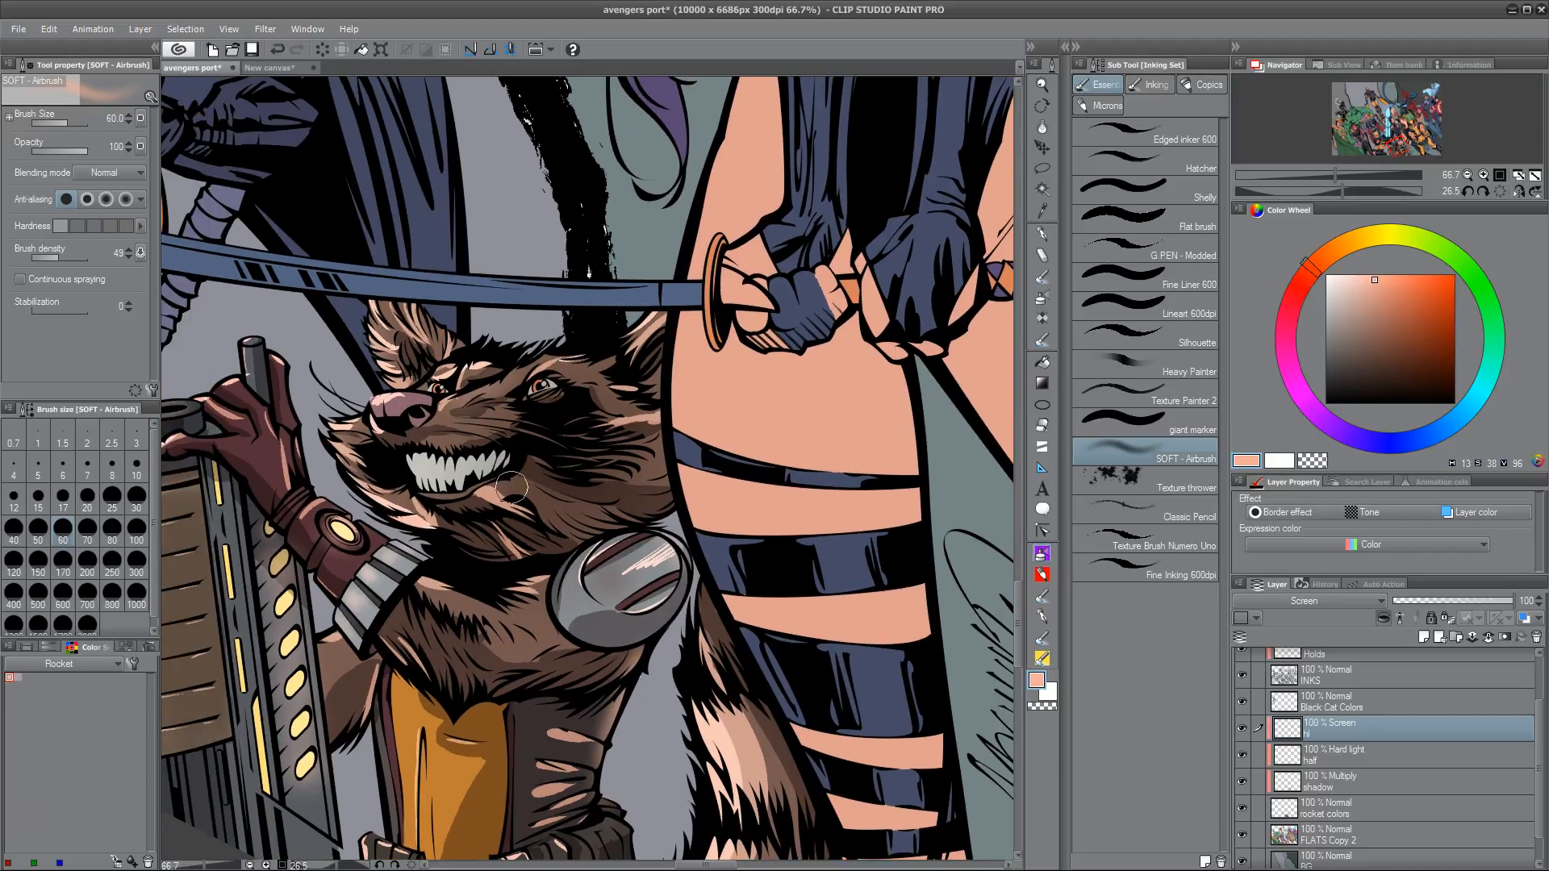
left_click_drag(620, 716, 730, 666)
left_click_drag(631, 786, 740, 750)
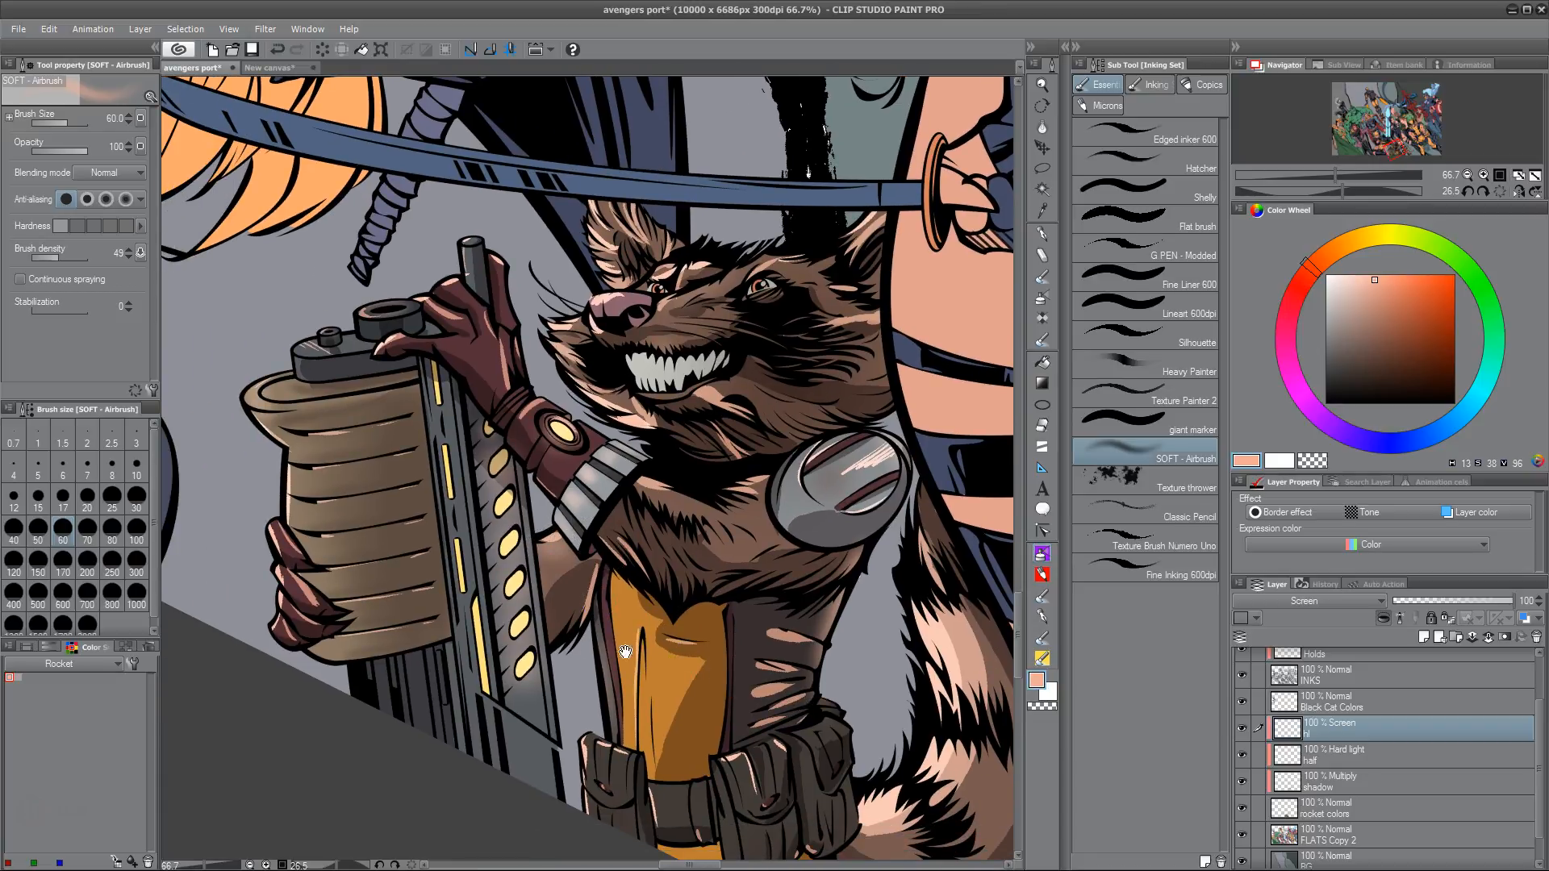
left_click_drag(530, 573, 656, 690)
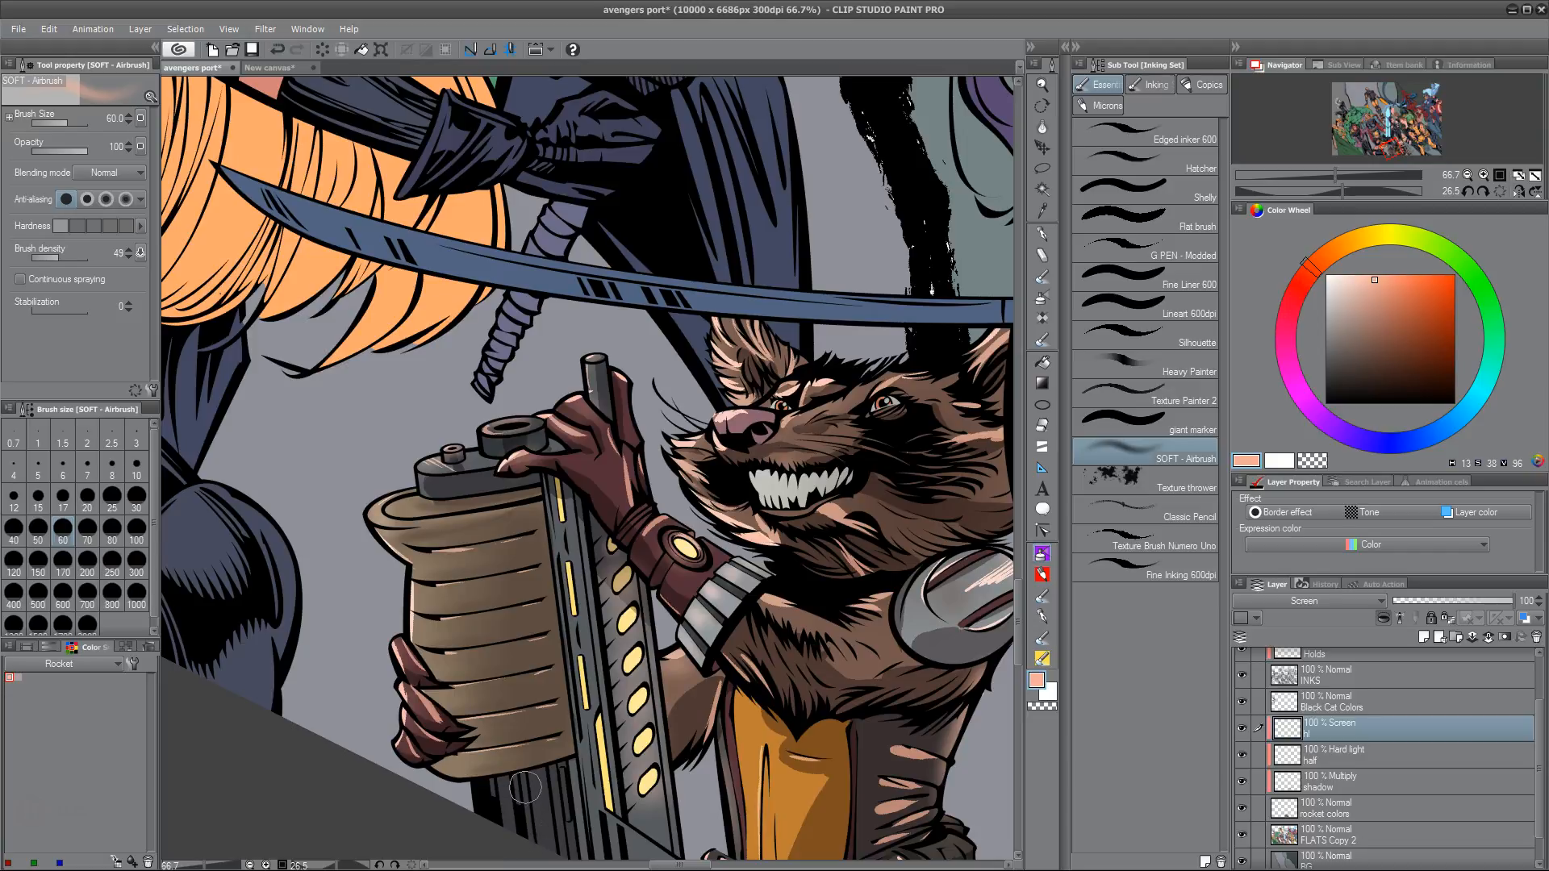
Clean up the gun's half-tones on the Hard light layer with the Vector eraser at size 20
left_click(1315, 755)
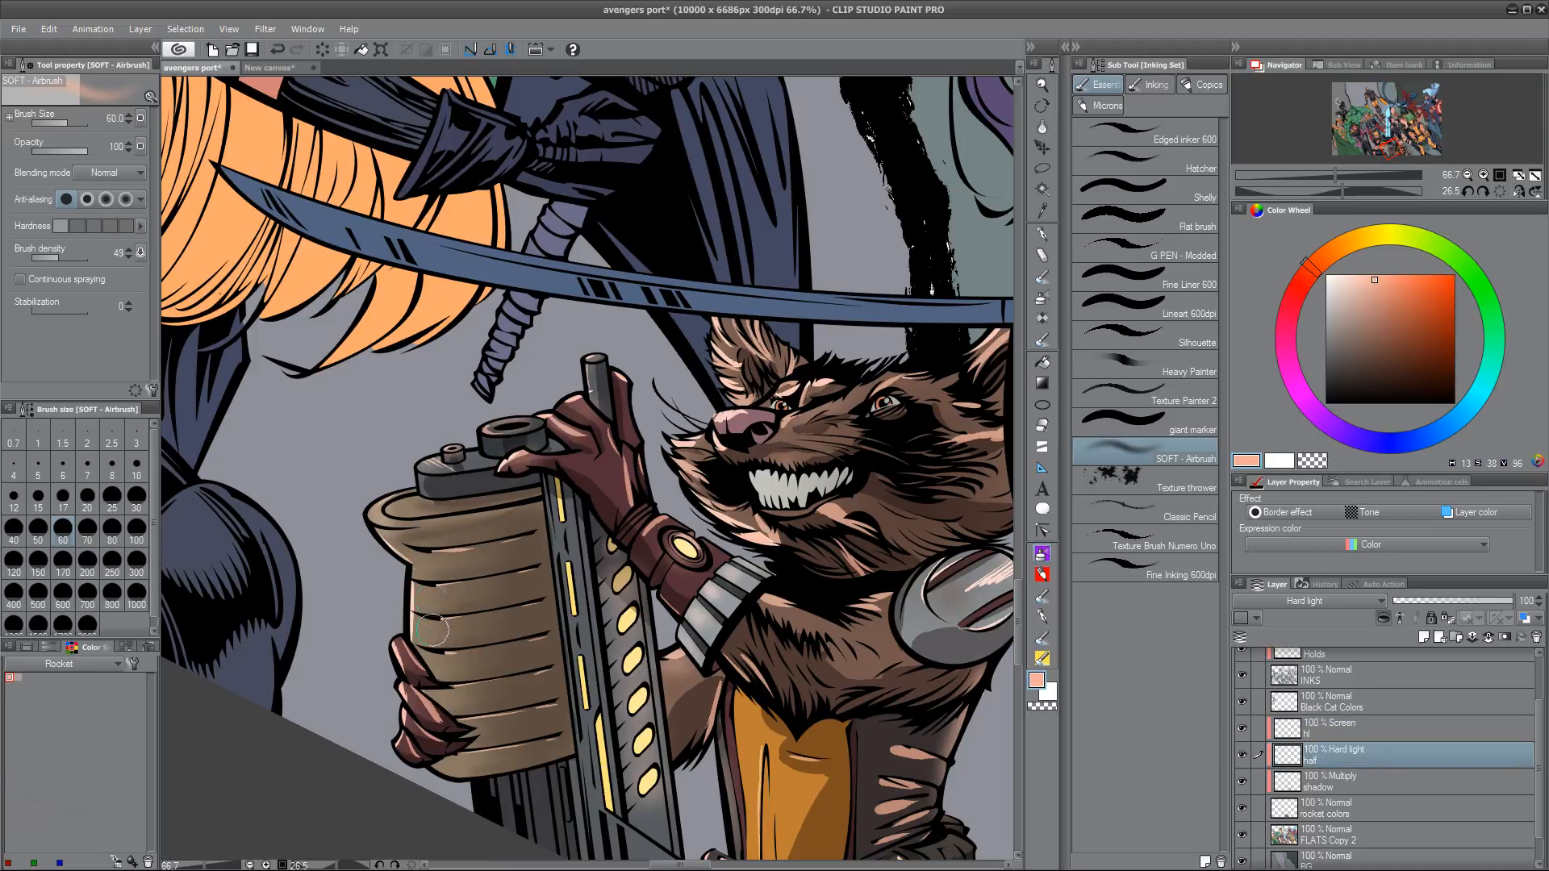
key("e")
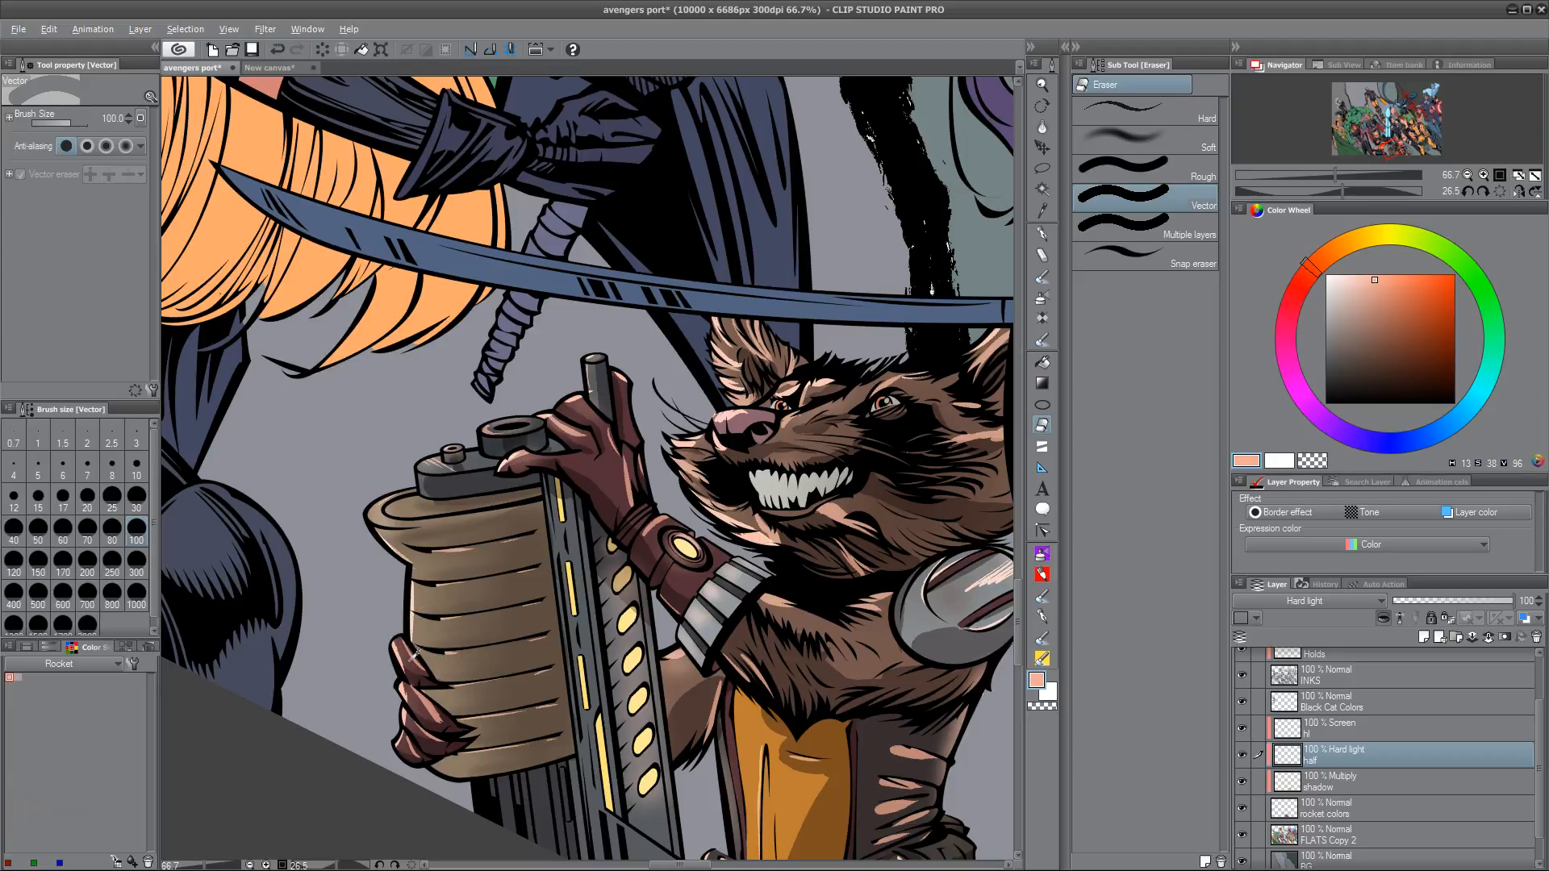
key("alt")
key("bracketleft")
key("bracketleft")
key("bracketleft")
key("bracketleft")
key("bracketleft")
key("bracketleft")
key("bracketleft")
key("bracketleft")
left_click_drag(631, 769, 631, 560)
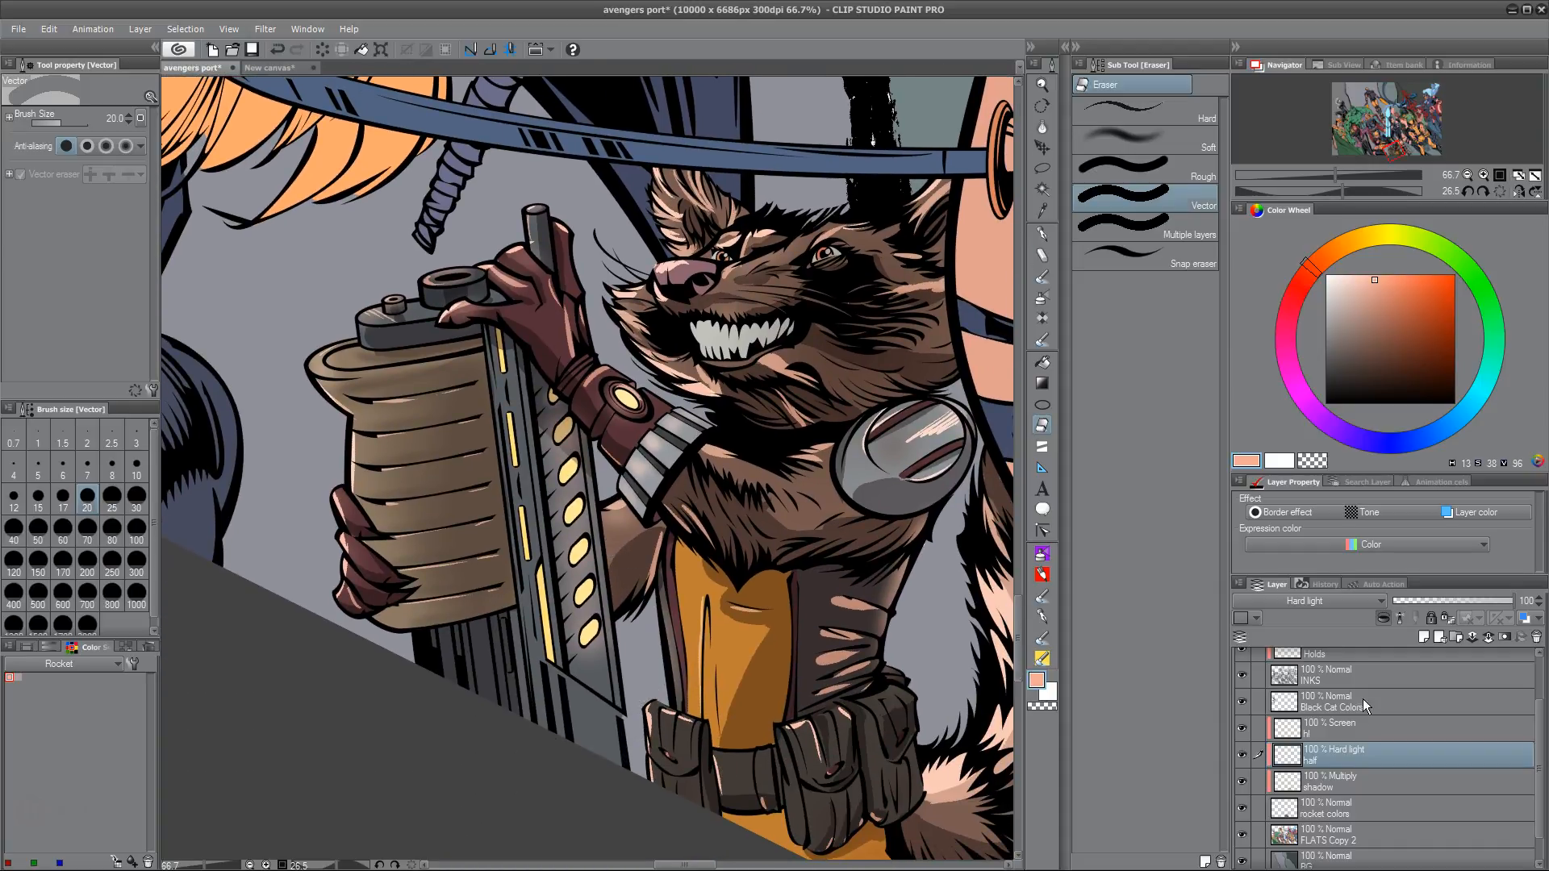
Airbrush soft peach highlights down the gun's side rail on the Screen layer
left_click(1353, 731)
left_click(1043, 555)
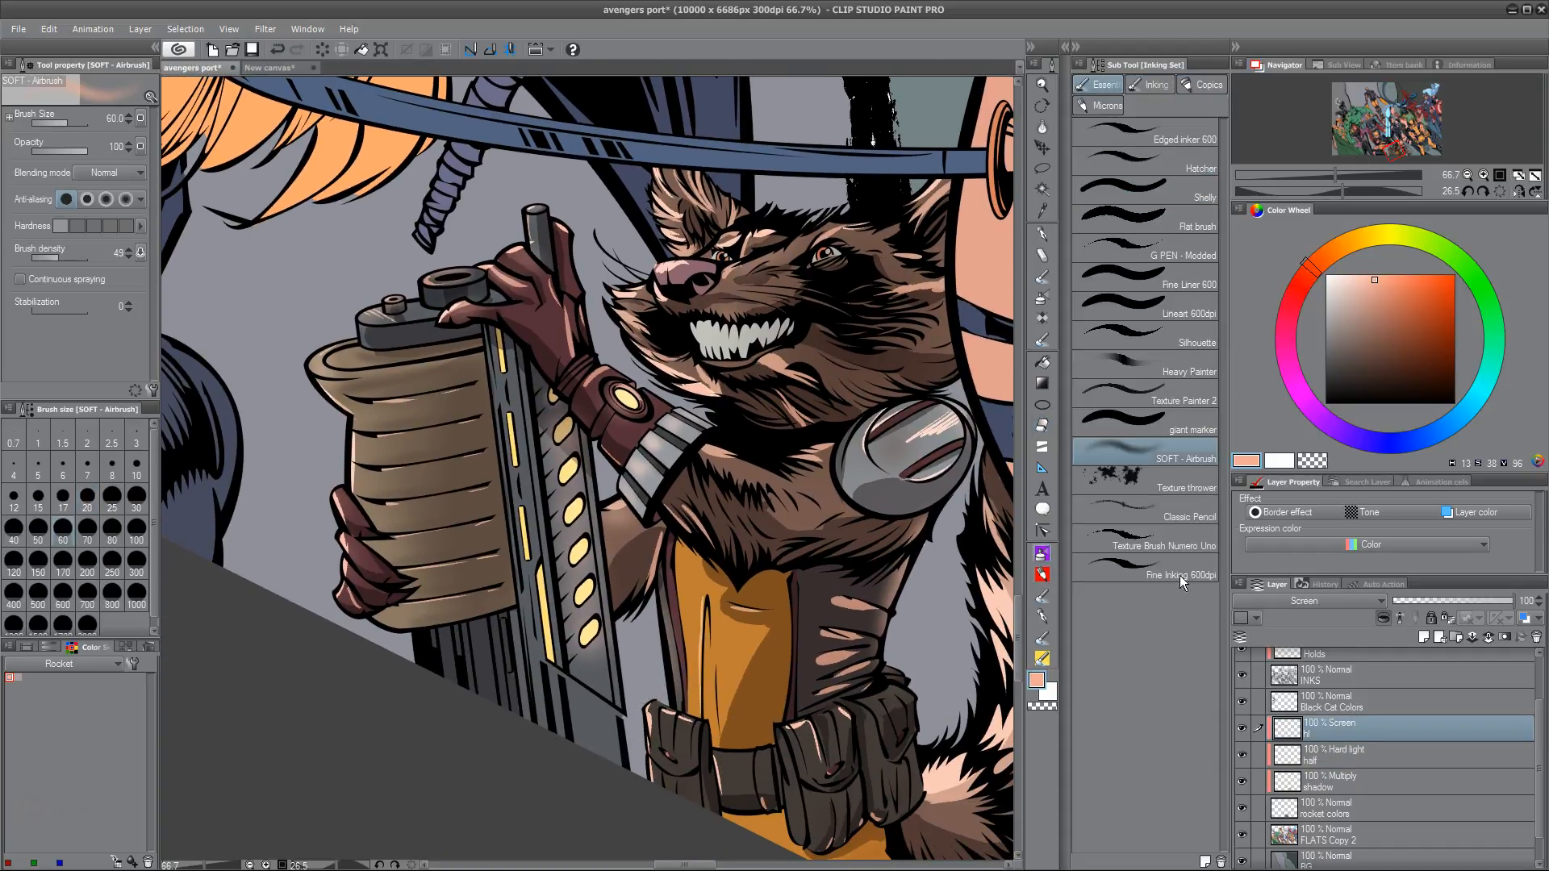
mouse_move(539, 570)
left_mouse_down()
mouse_move(559, 624)
mouse_move(520, 502)
mouse_move(535, 529)
mouse_move(510, 443)
mouse_move(524, 407)
mouse_move(497, 380)
left_mouse_up()
left_click_drag(531, 635, 497, 395)
mouse_move(552, 663)
left_mouse_down()
mouse_move(484, 343)
mouse_move(551, 700)
left_mouse_up()
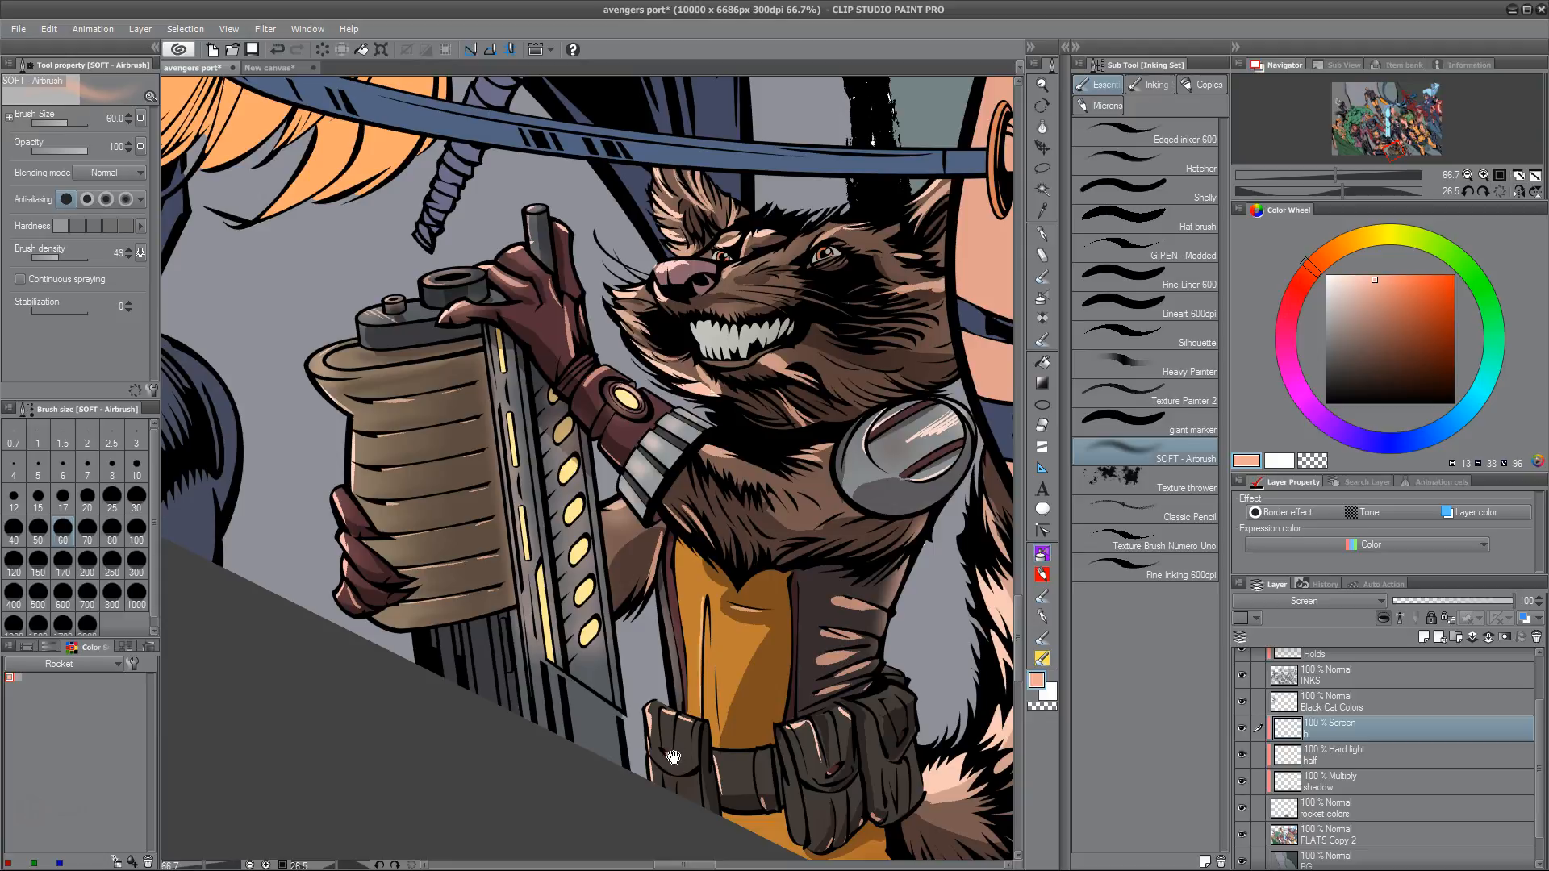
Airbrush a soft highlight on the fur of the upper tail
left_click_drag(945, 675, 761, 541)
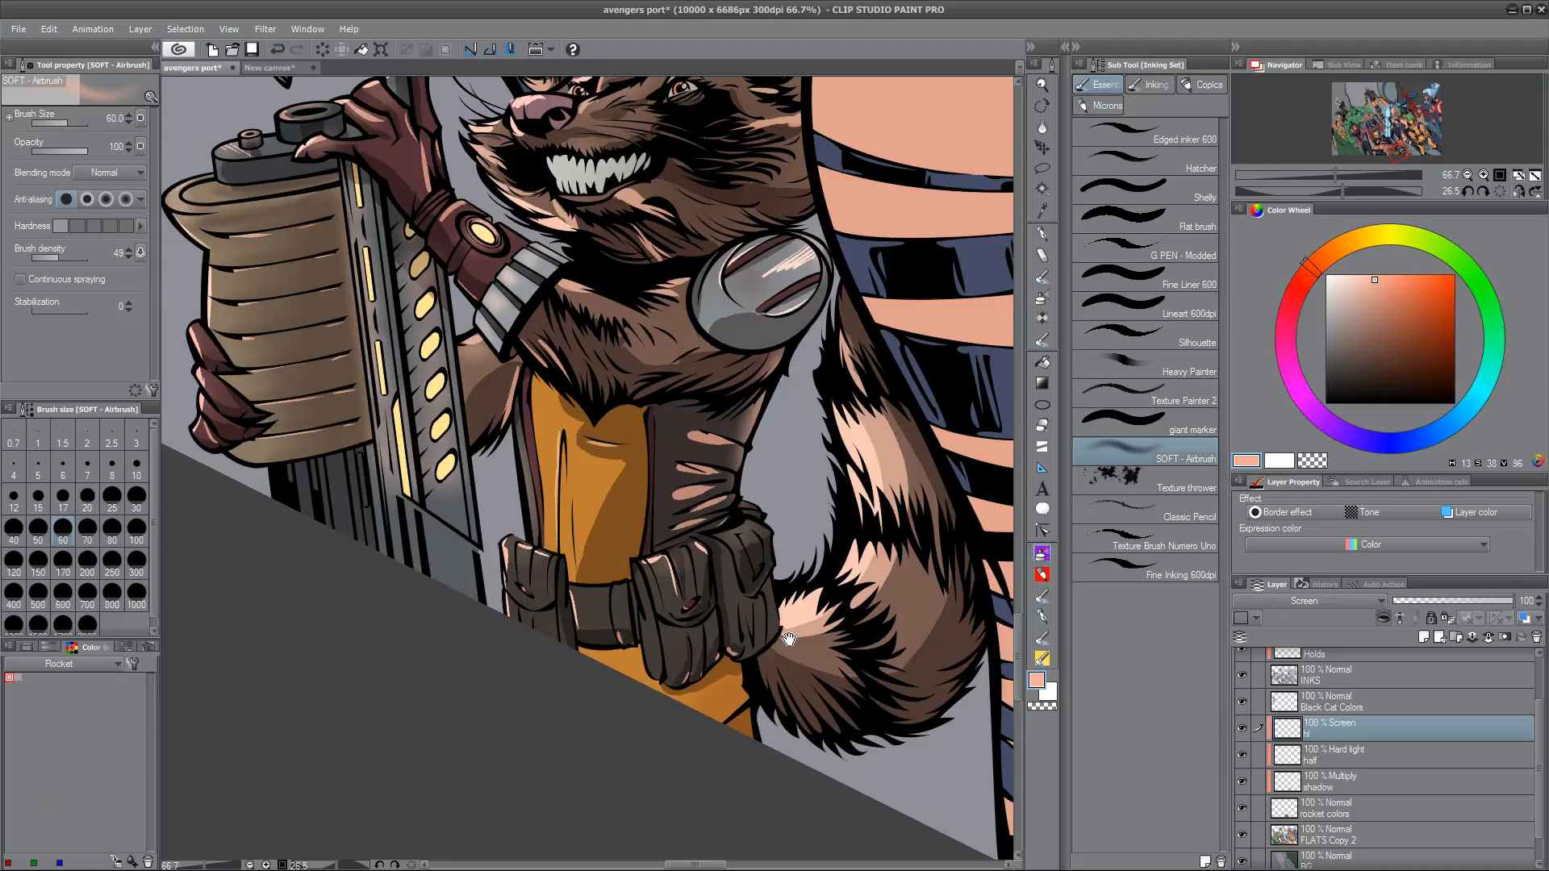
left_click_drag(802, 614, 725, 715)
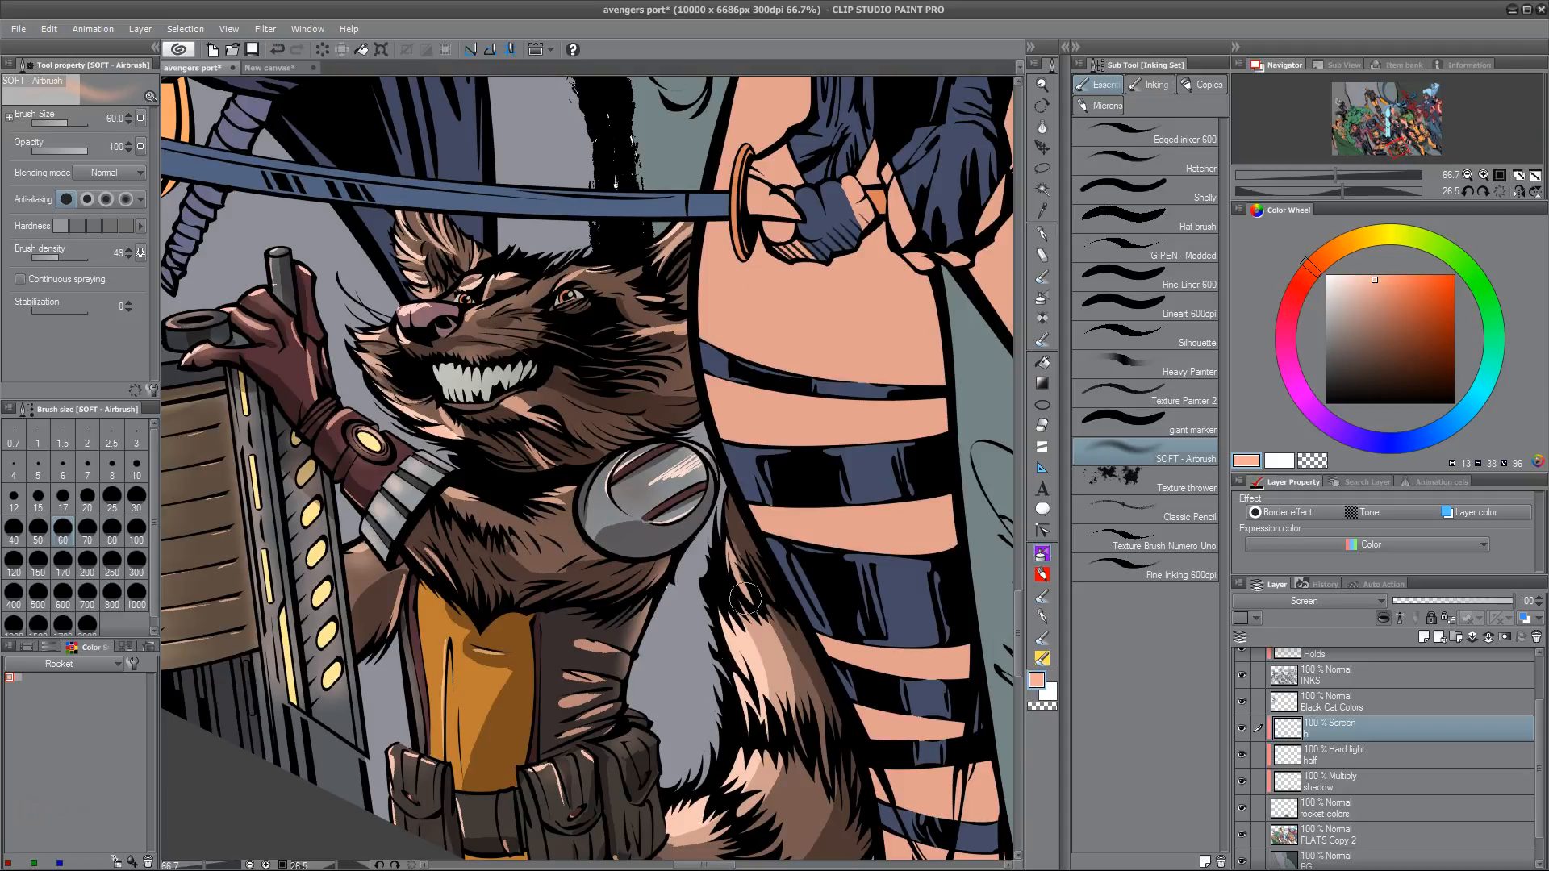
left_click_drag(735, 616, 725, 585)
Undo the last stroke and airbrush soft shadow around the belt in the grey shadow colour on the Multiply layer
left_click(1361, 782)
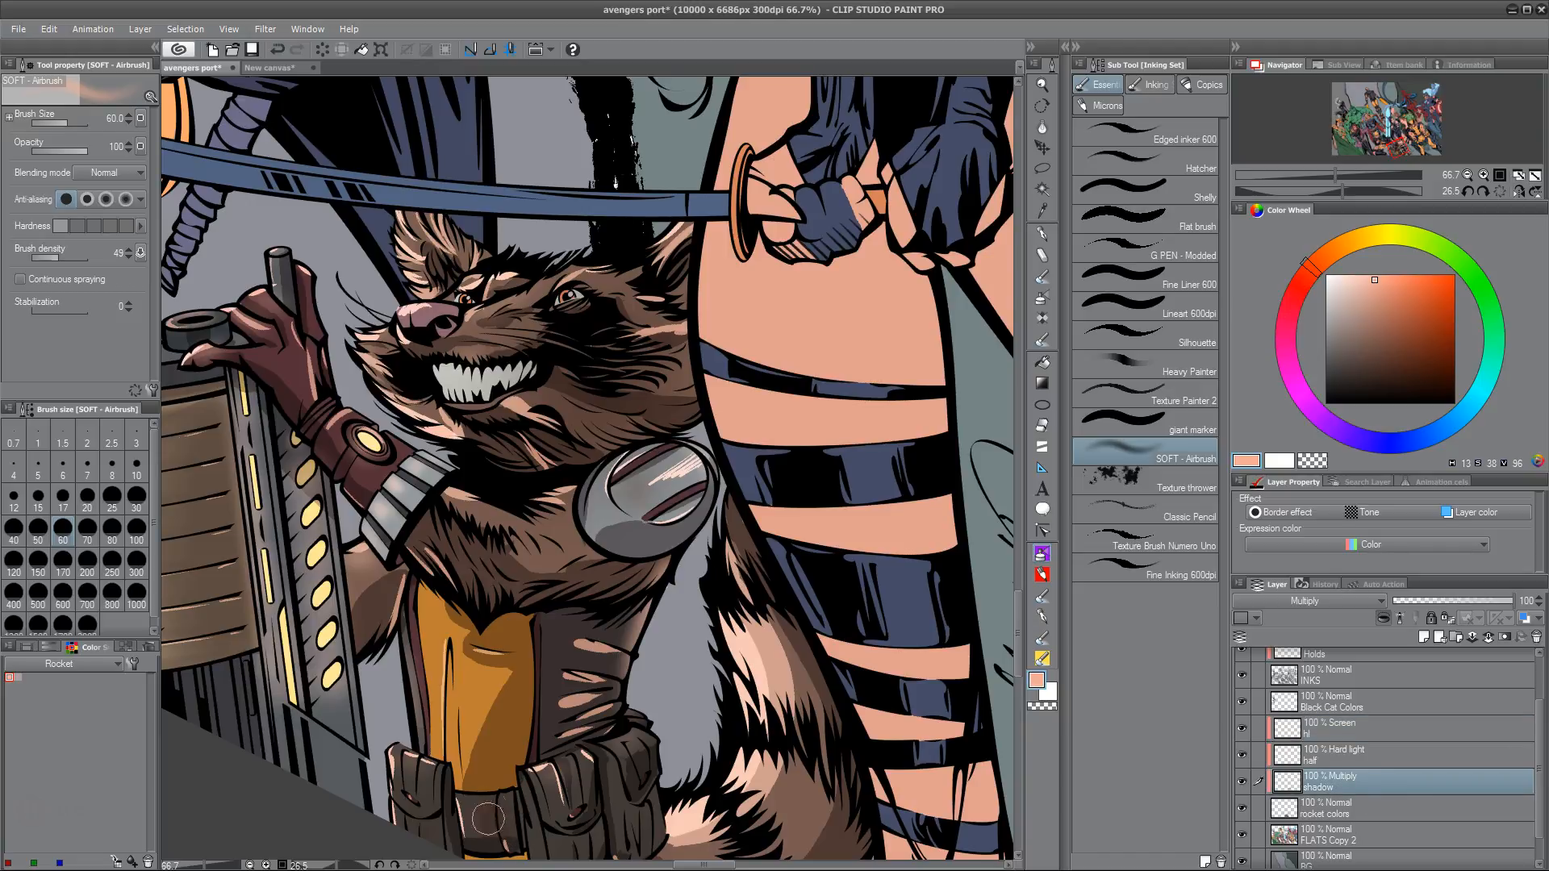
key("ctrl+z")
left_click(18, 677)
mouse_move(492, 807)
left_mouse_down()
mouse_move(519, 838)
mouse_move(605, 836)
left_mouse_up()
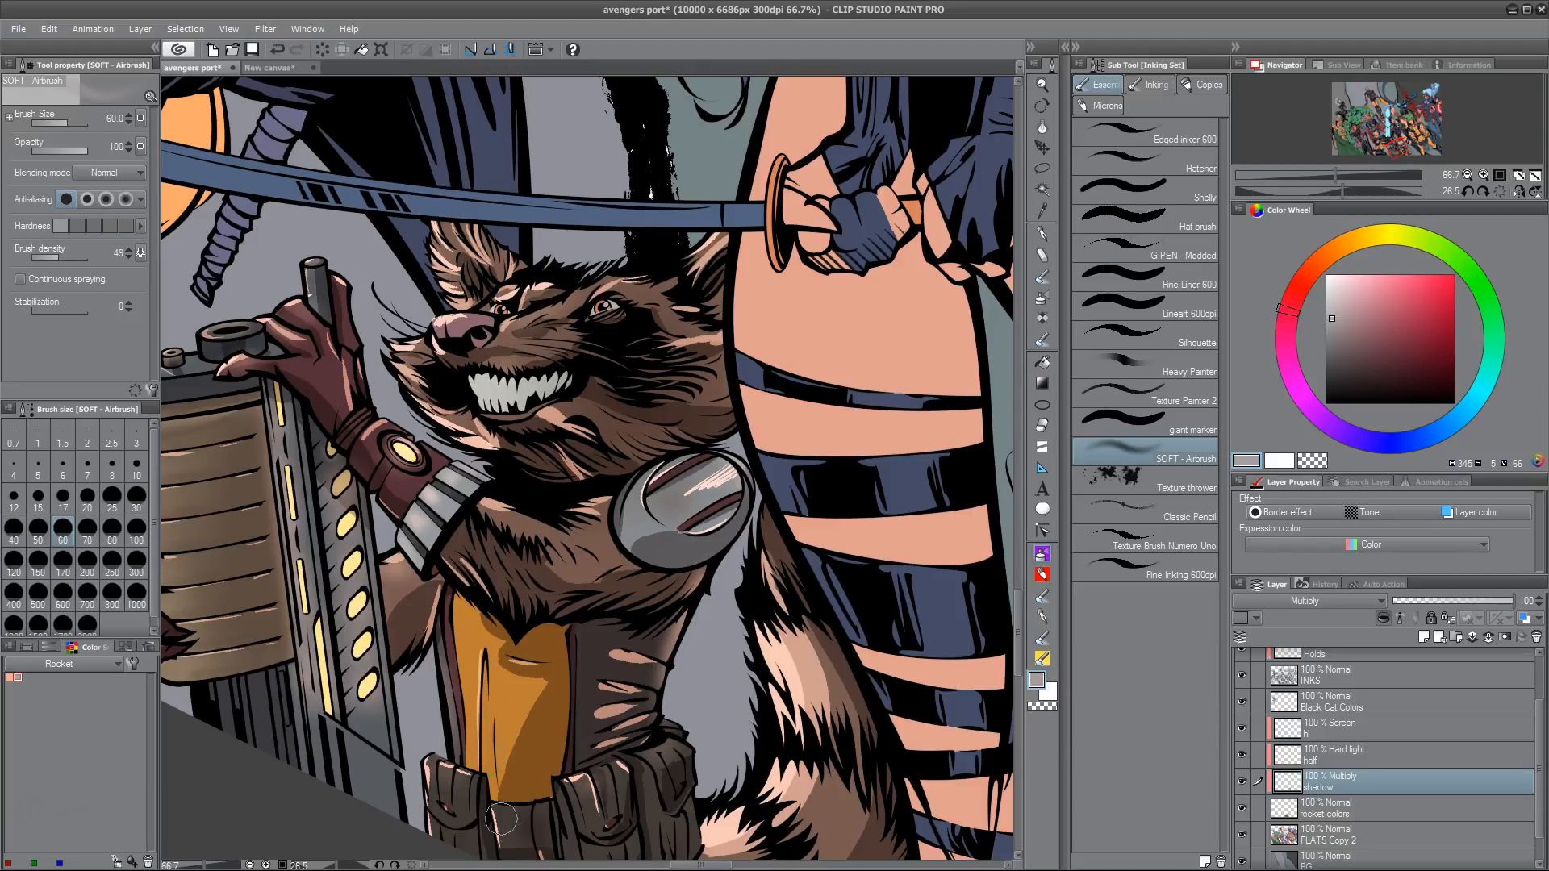
scroll(575, 775, "up", 1)
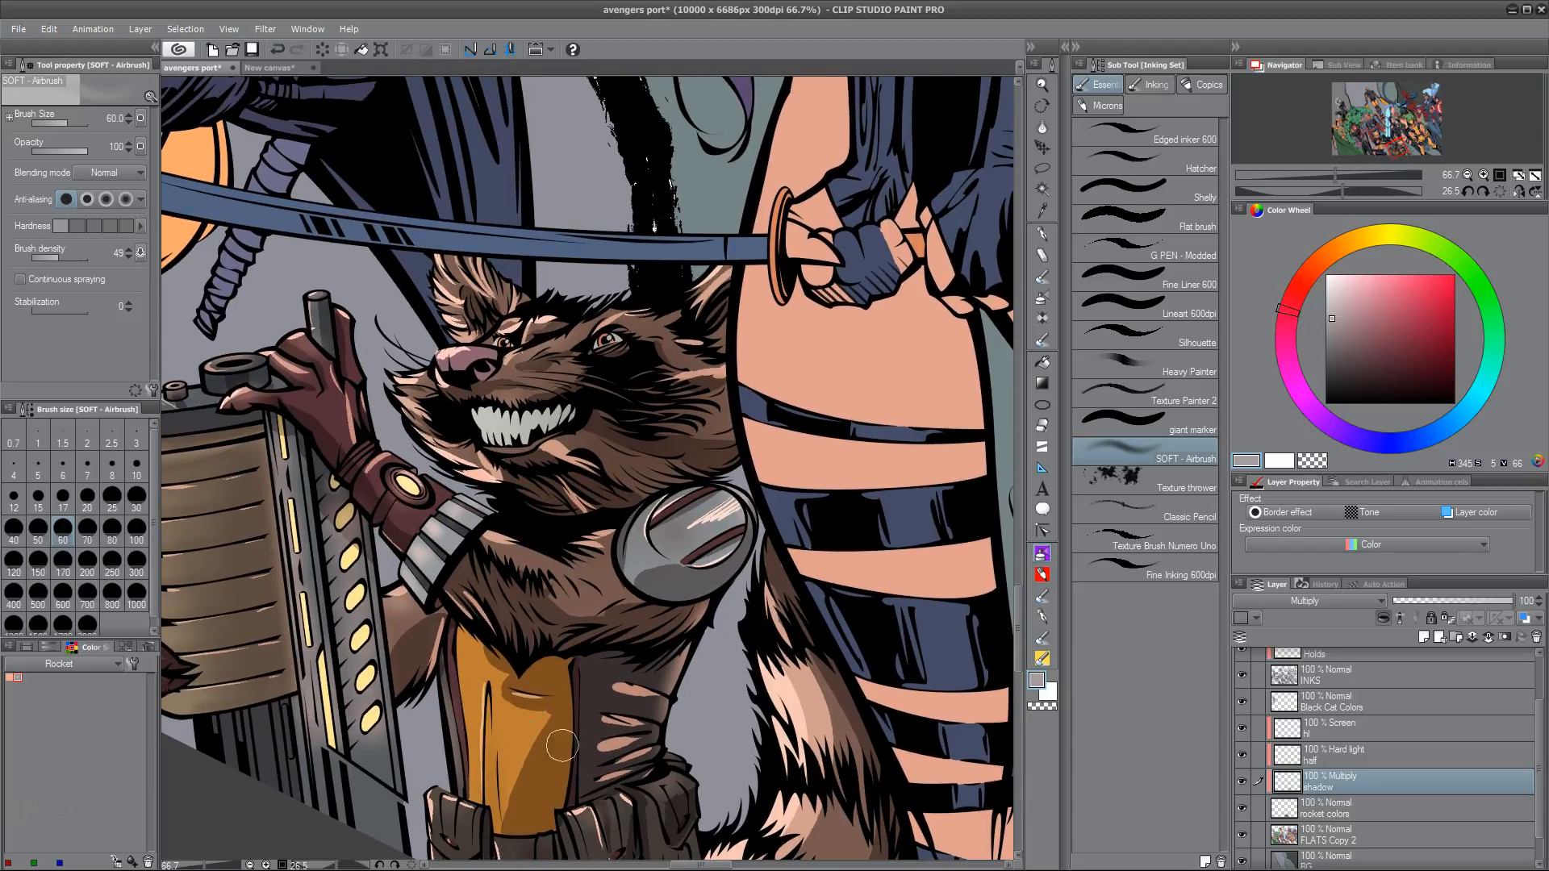
scroll(646, 725, "up", 2)
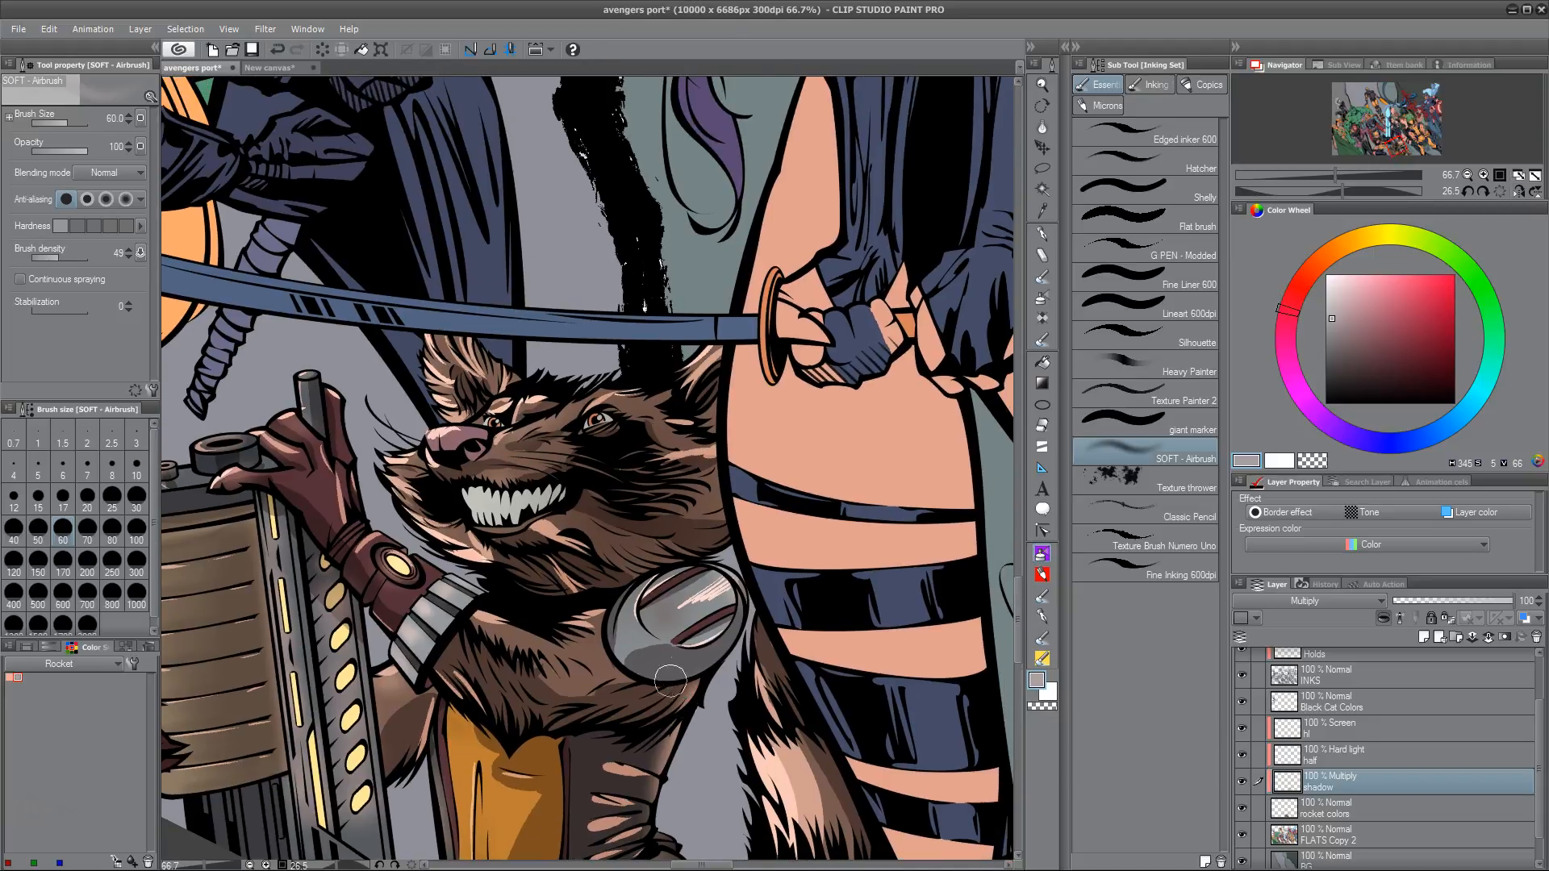
Return to the Screen layer, undo the latest strokes and inspect the shading across the raccoon and his gun
left_click(1355, 731)
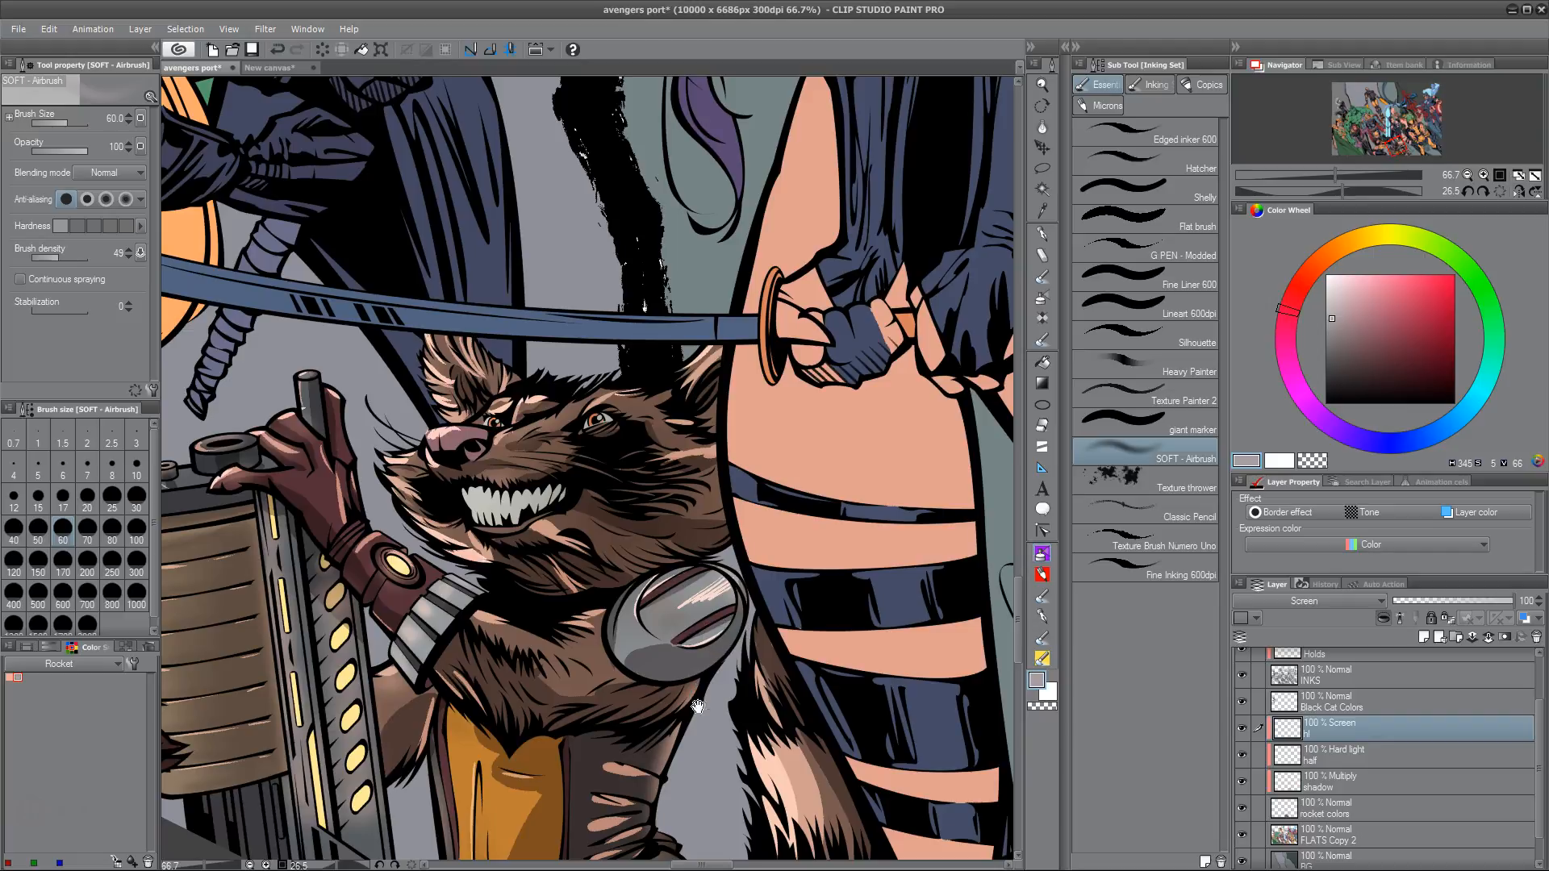
mouse_move(650, 621)
left_mouse_down()
mouse_move(644, 671)
mouse_move(629, 644)
mouse_move(668, 750)
mouse_move(674, 718)
mouse_move(628, 635)
mouse_move(662, 651)
mouse_move(640, 738)
mouse_move(660, 776)
mouse_move(658, 742)
mouse_move(663, 799)
left_mouse_up()
key("ctrl+z")
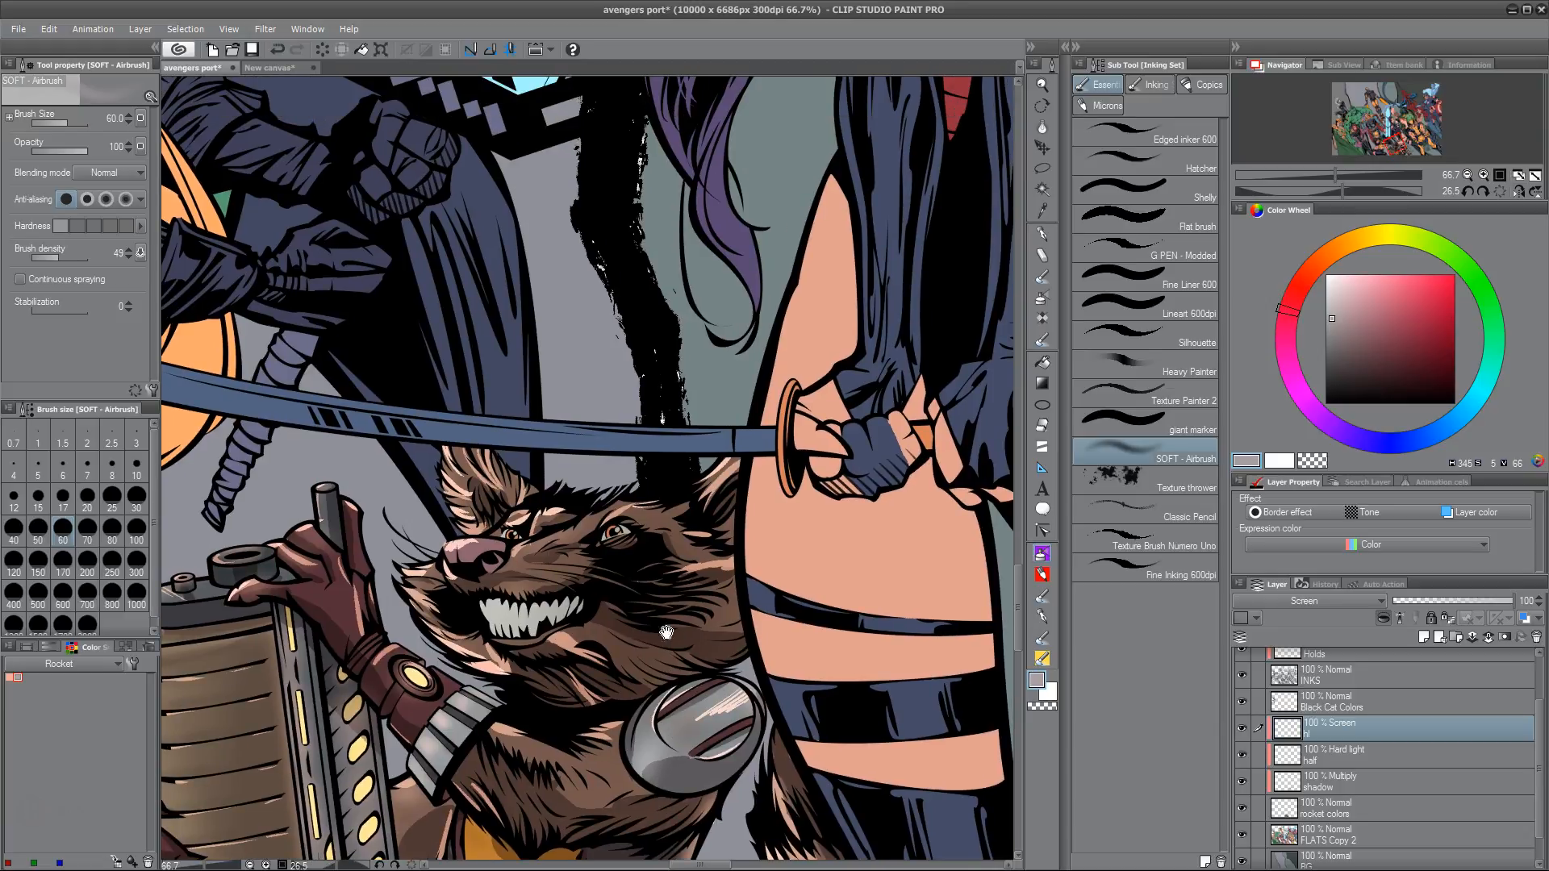
left_click_drag(610, 669, 819, 555)
left_click_drag(710, 643, 680, 489)
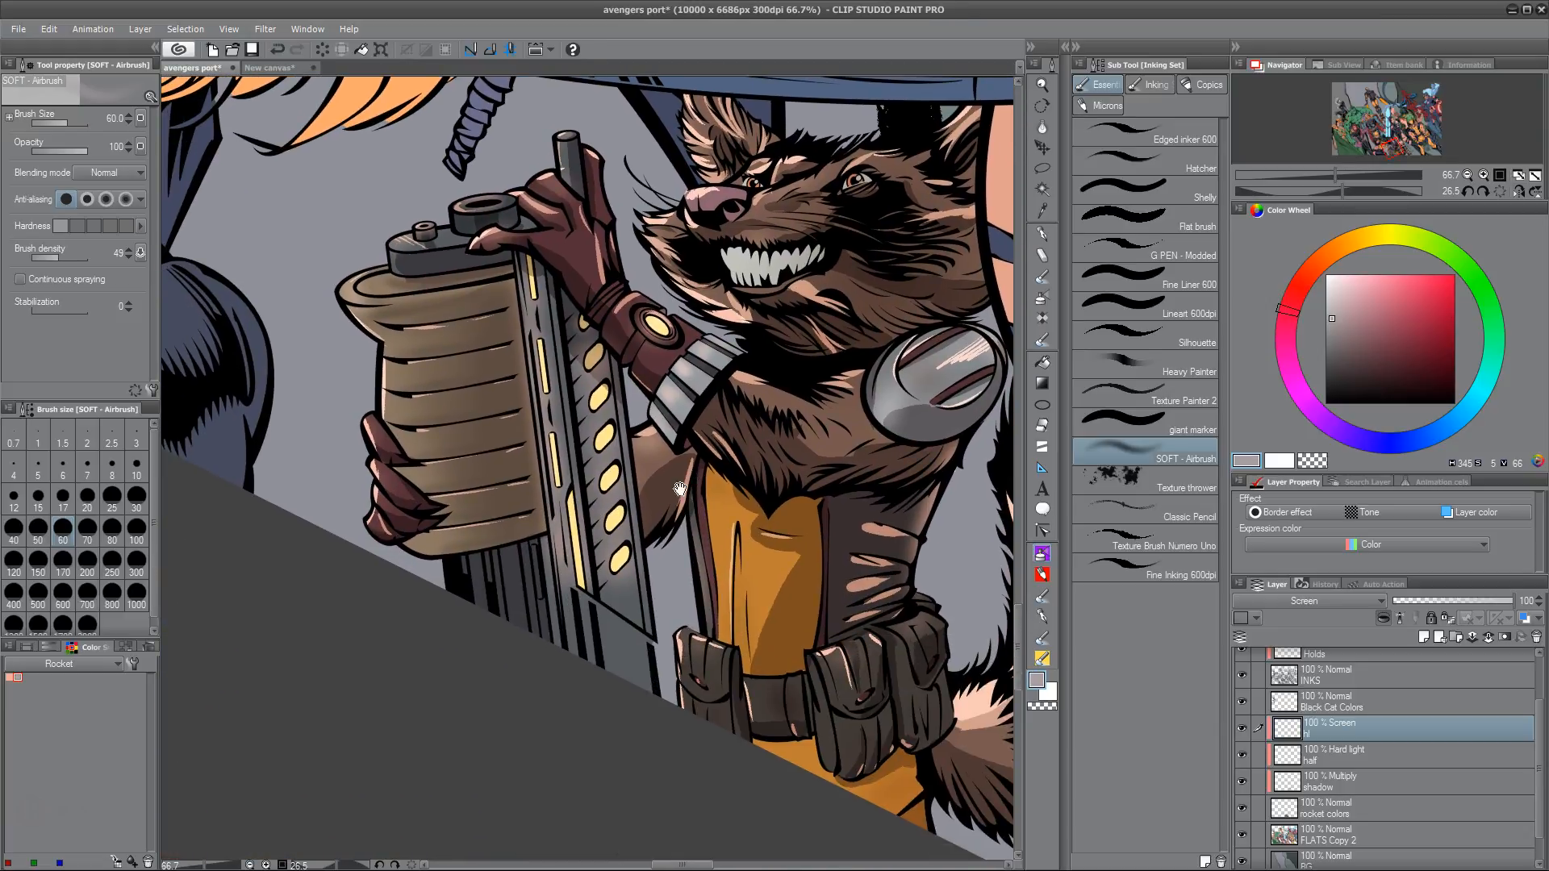
left_click_drag(543, 575, 546, 650)
key("ctrl+z")
left_click_drag(701, 726, 516, 857)
left_click_drag(557, 765, 553, 801)
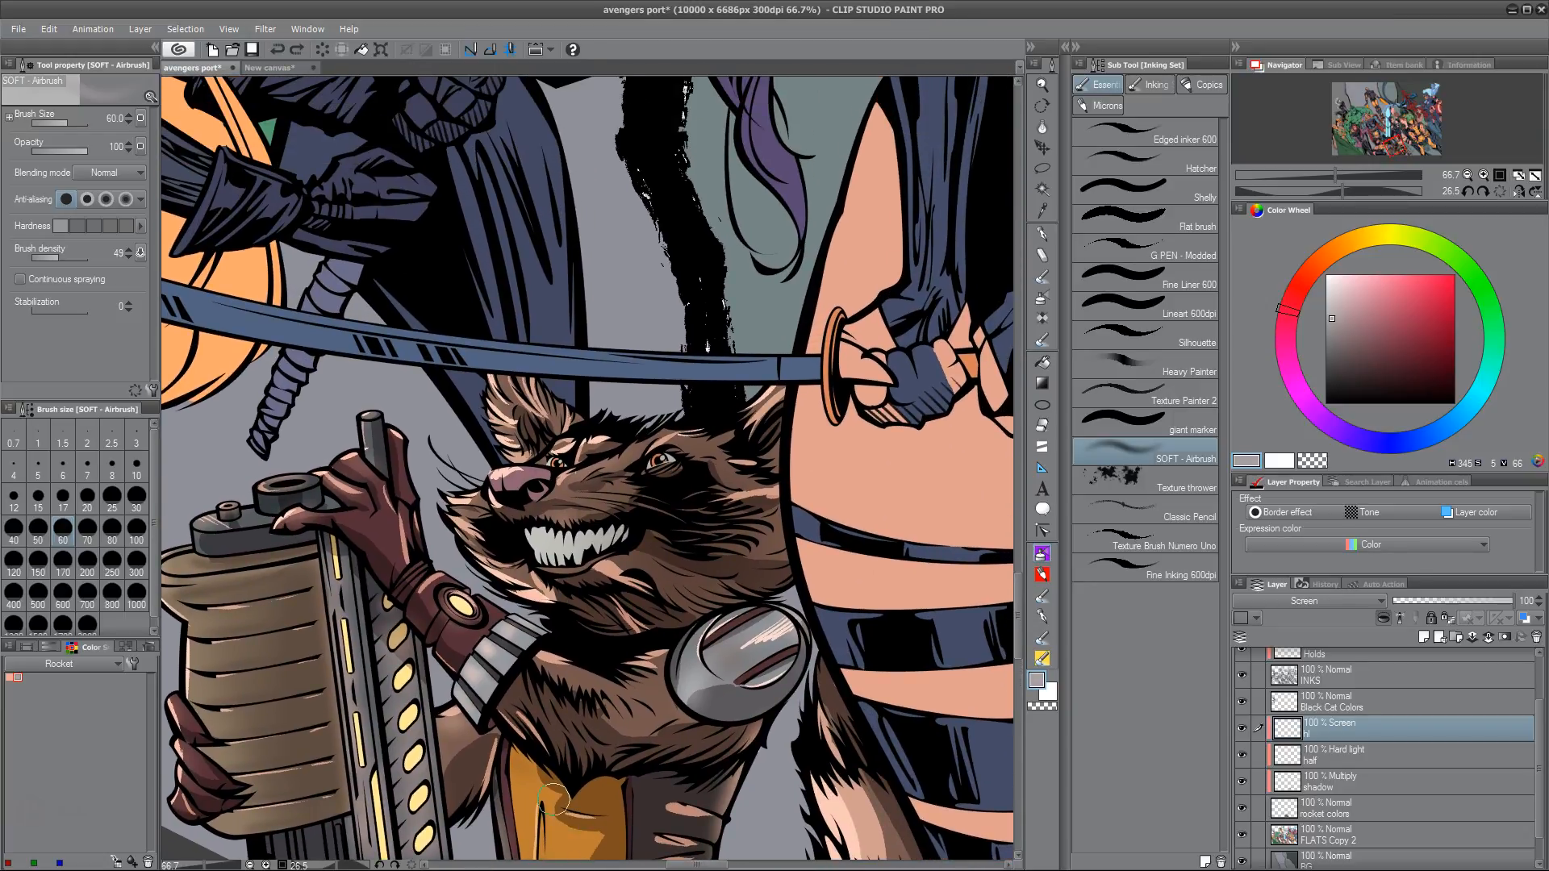
Reduce the SOFT - Airbrush size to 17 for detail work on the raccoon's face
scroll(554, 798, "up", 3)
left_click_drag(710, 242, 762, 638)
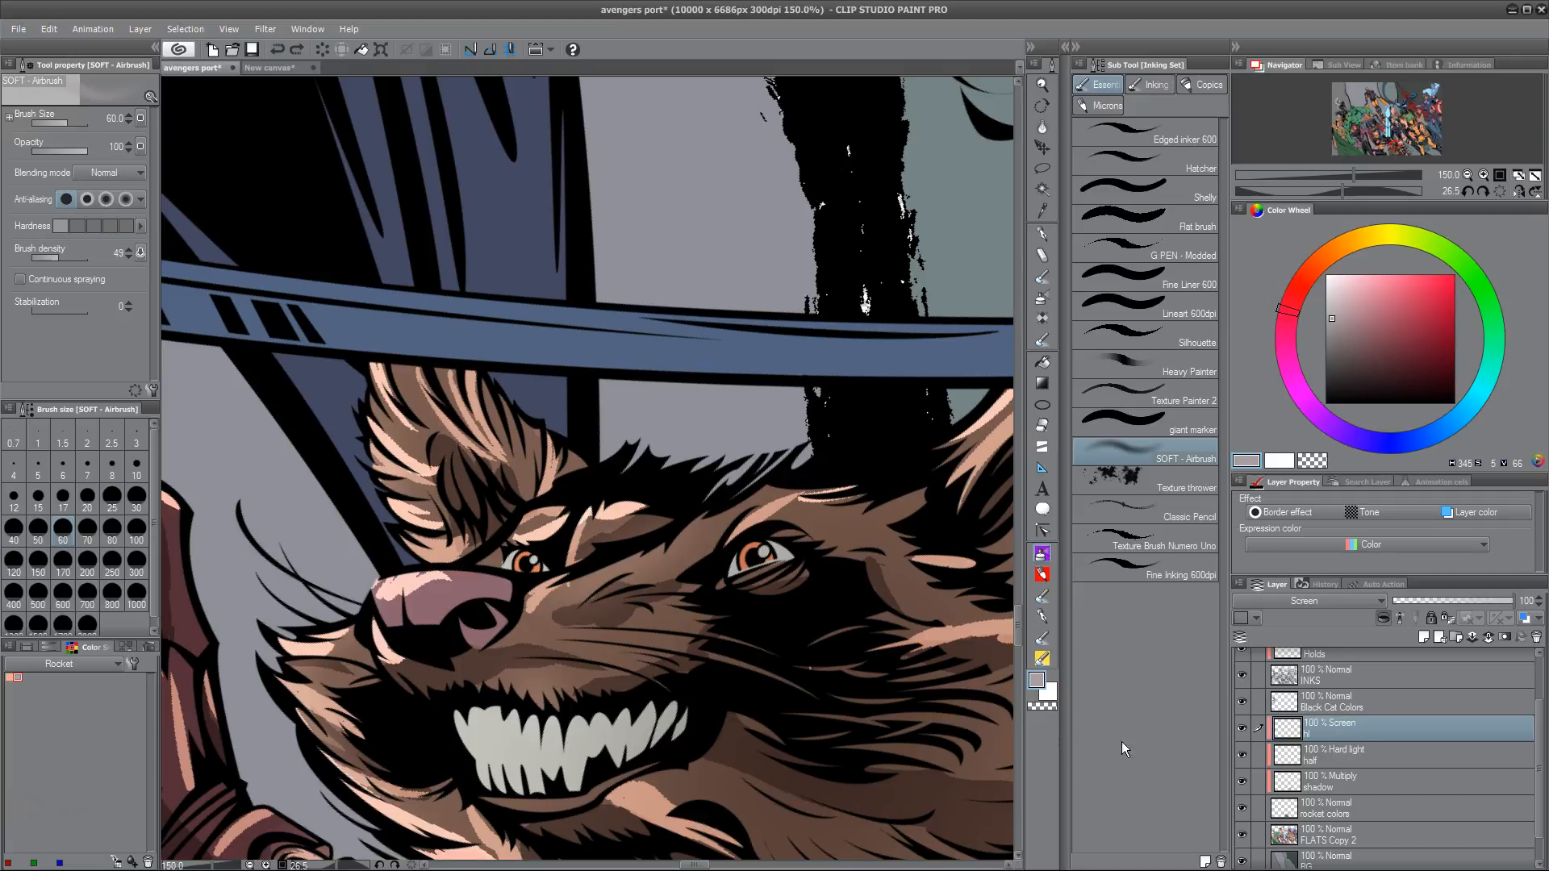
key("bracketleft")
key("bracketleft")
key("bracketleft")
key("bracketleft")
key("bracketleft")
key("bracketleft")
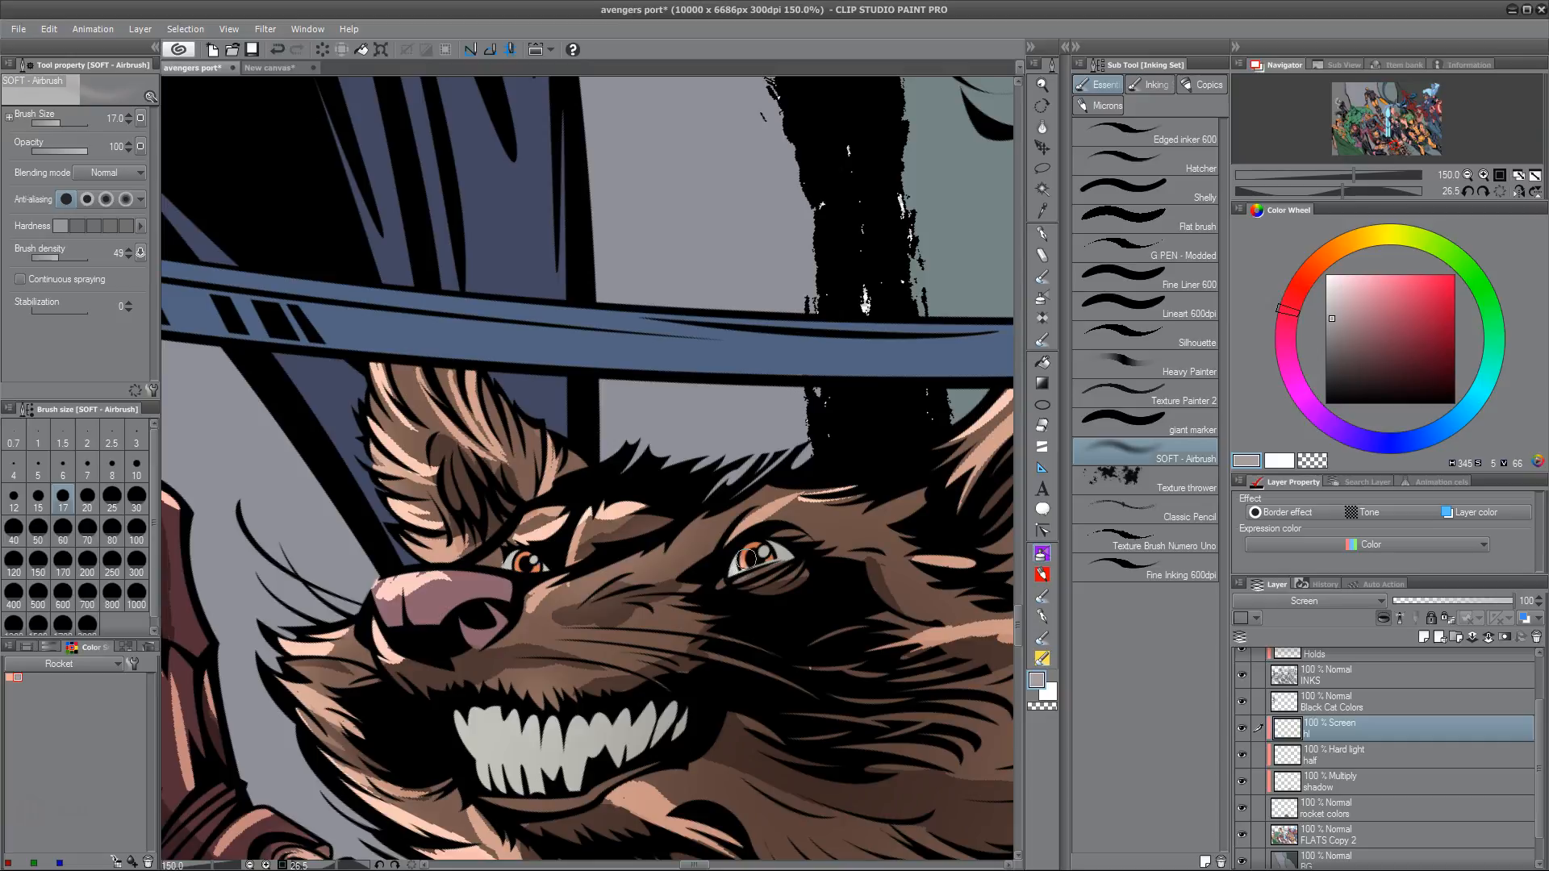
scroll(588, 639, "up", 2)
mouse_move(573, 630)
left_mouse_down()
mouse_move(542, 620)
mouse_move(583, 657)
left_mouse_up()
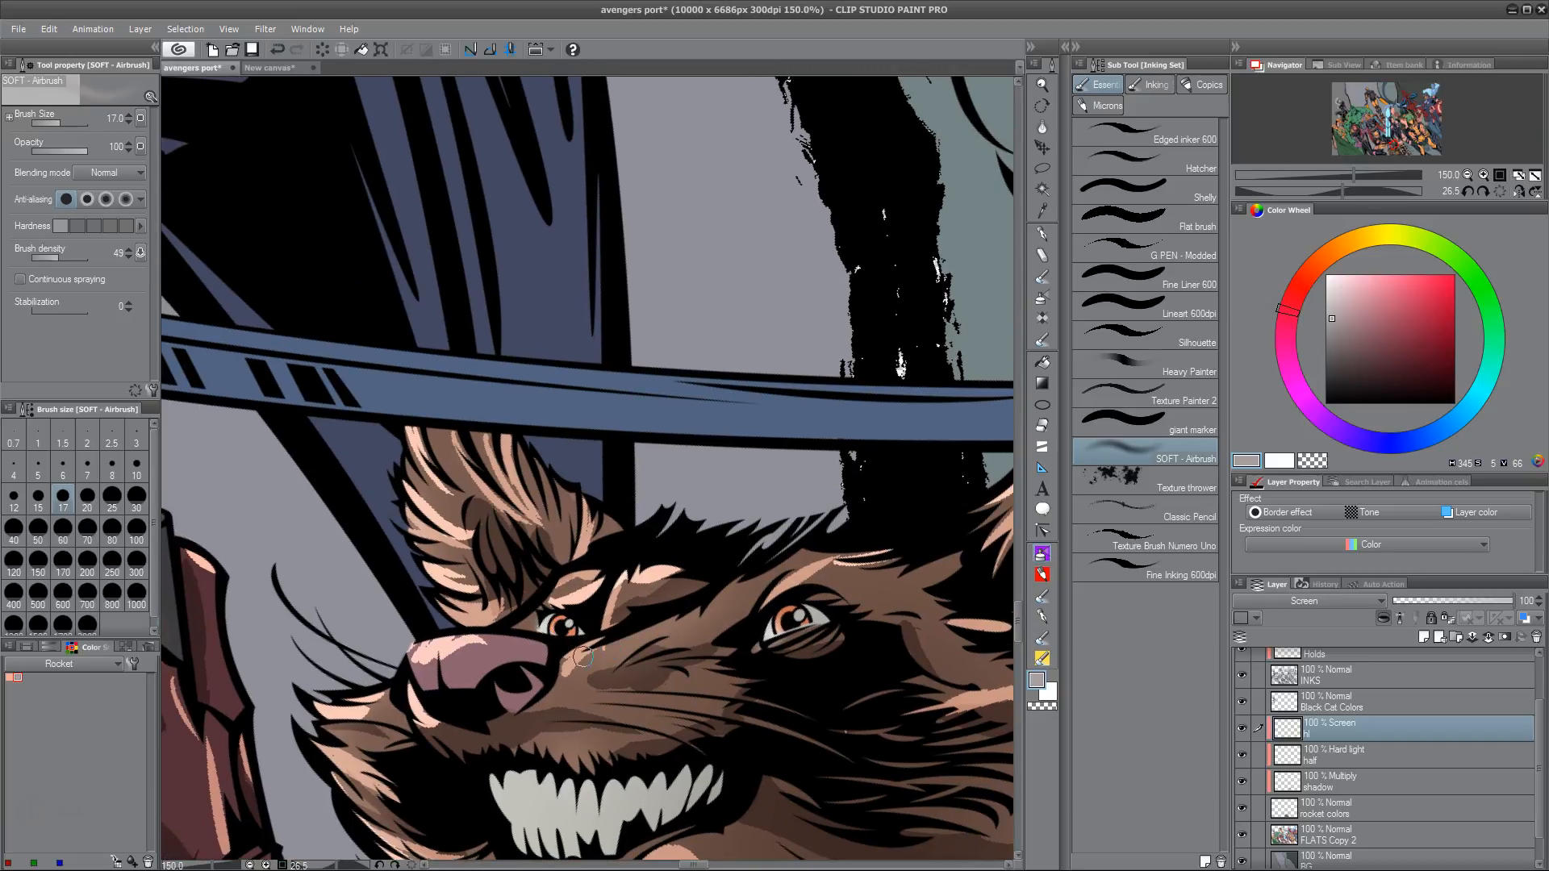
Airbrush a soft highlight on the fur below the raccoon's jaw using the peach swatch on the Screen layer
left_click(1367, 810)
left_click(1376, 784)
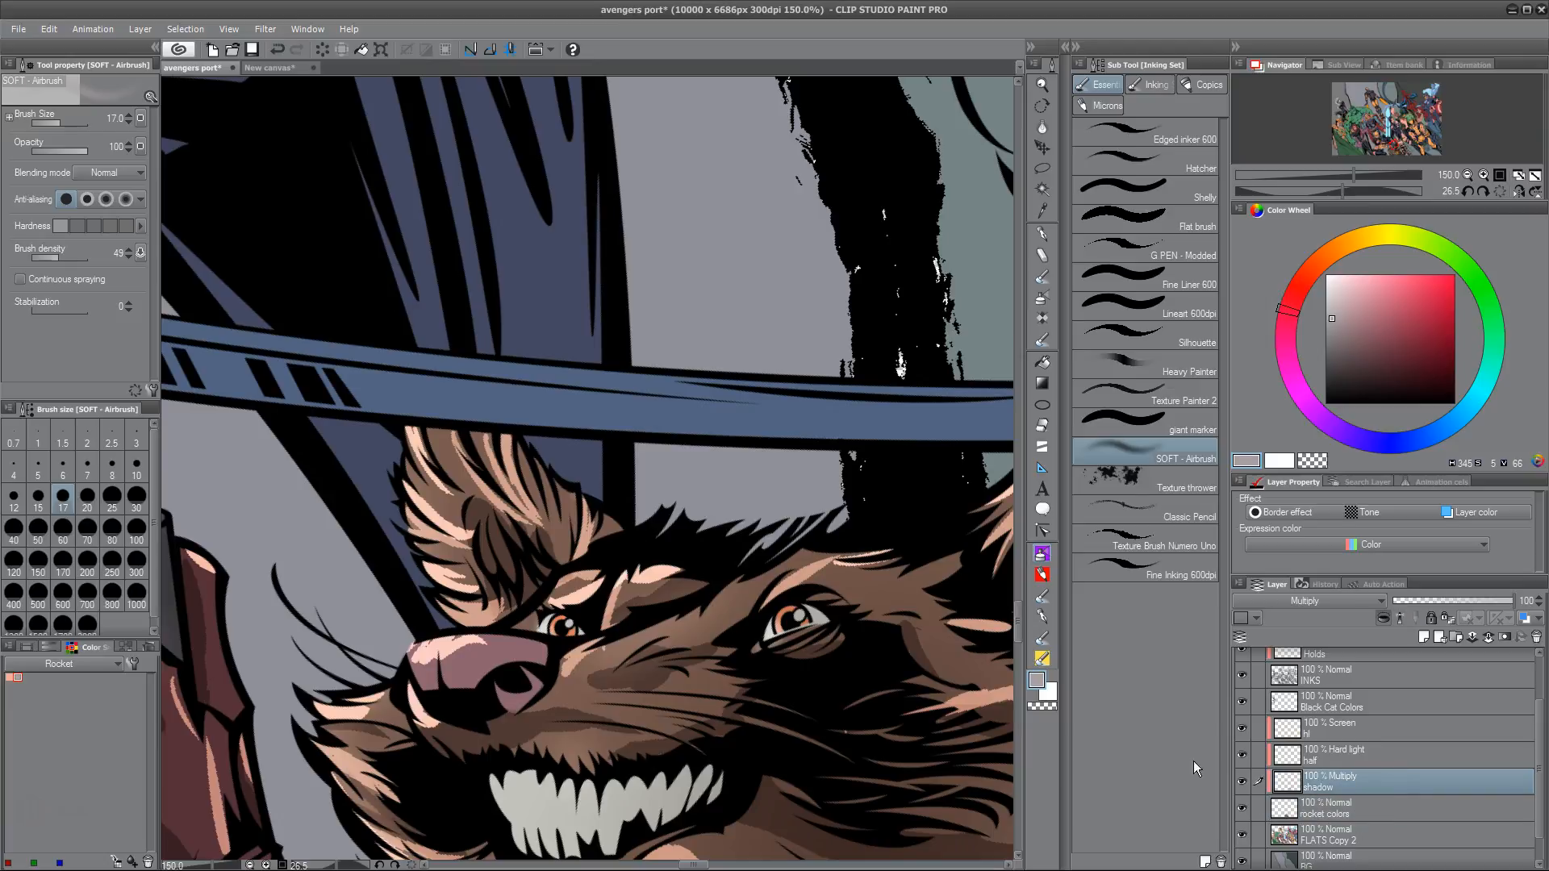
left_click(17, 676)
left_click(1343, 726)
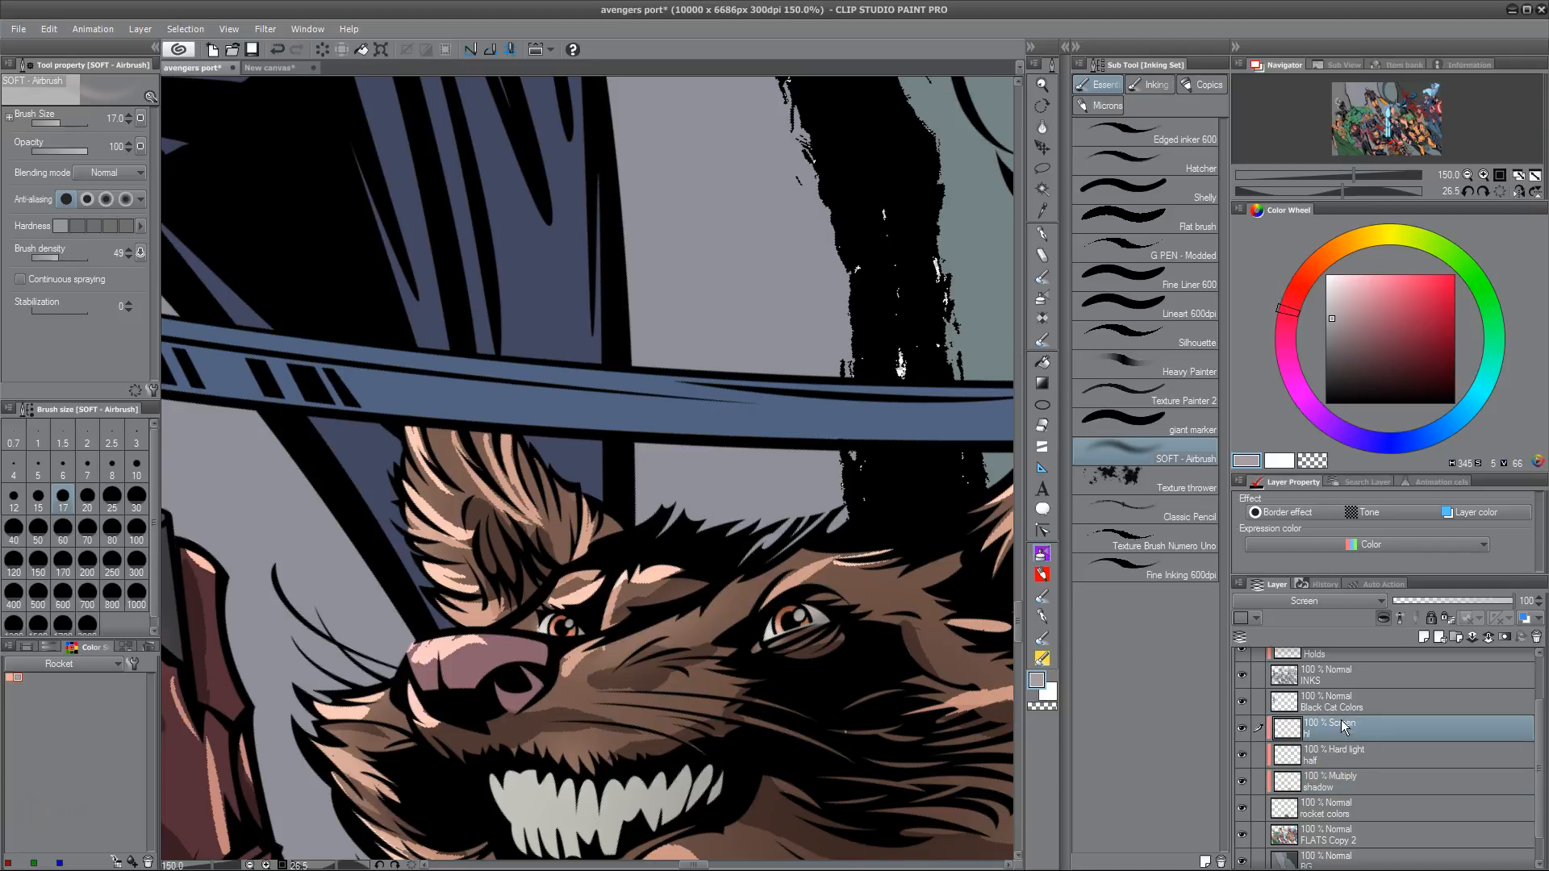
left_click(10, 676)
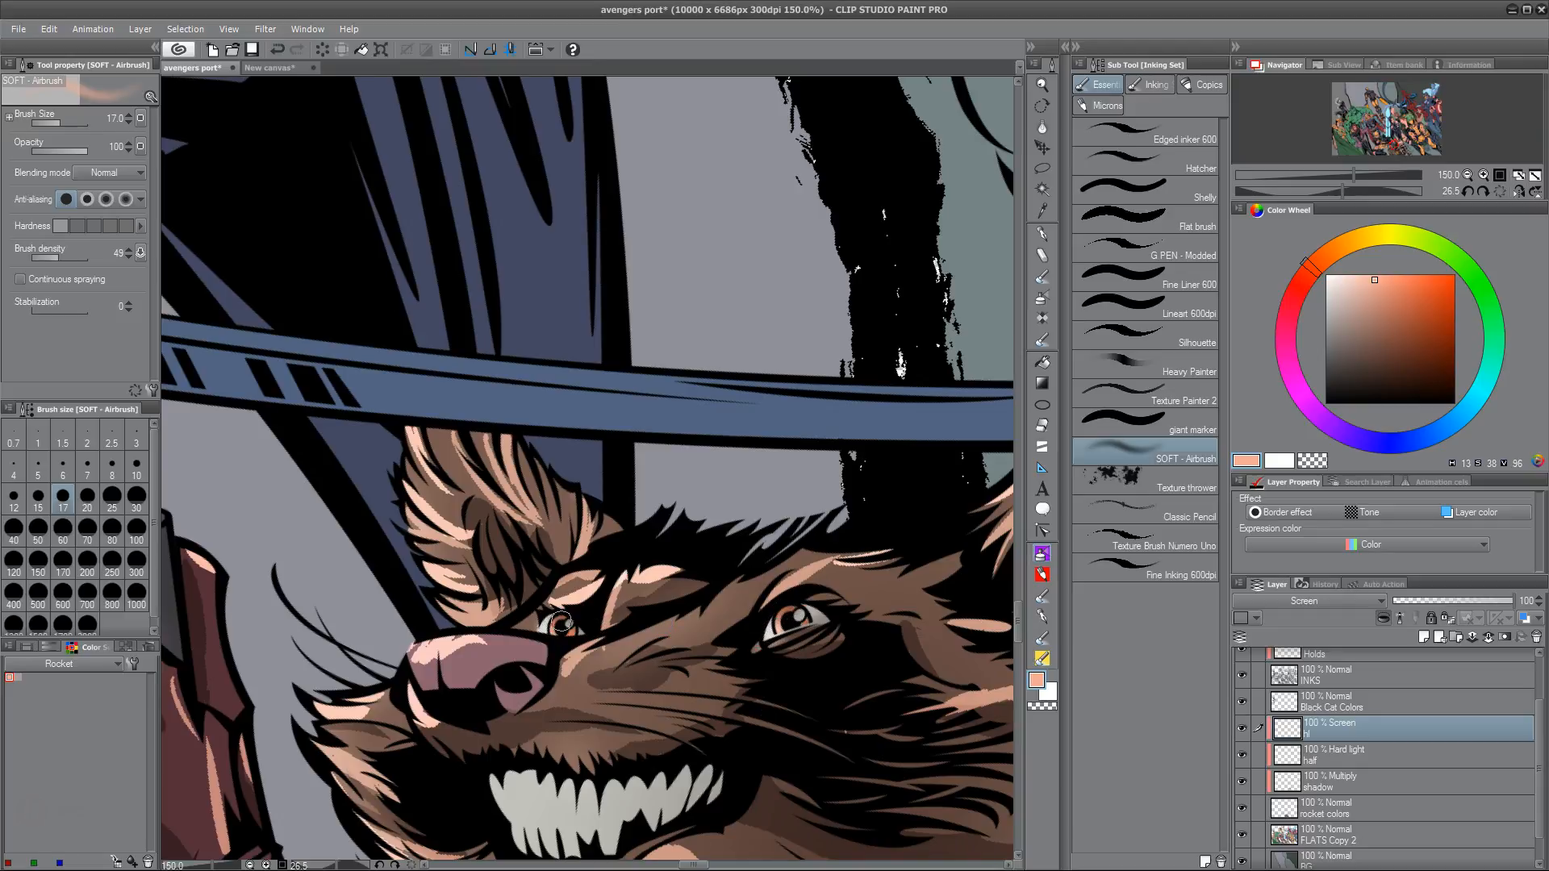
left_click_drag(680, 712, 694, 529)
left_click_drag(743, 706, 738, 665)
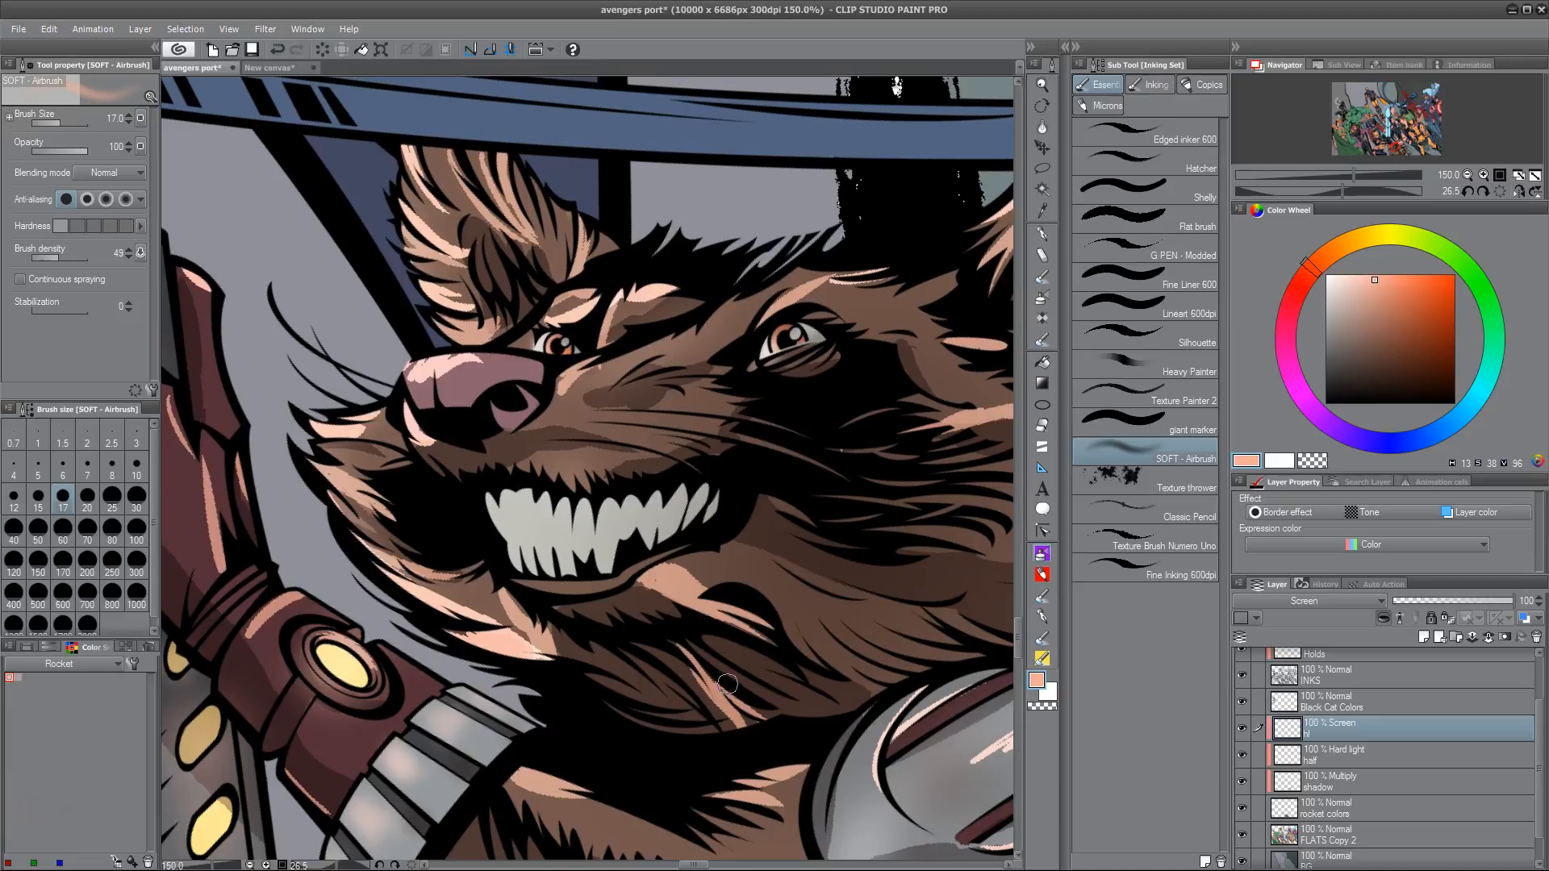
Lasso the upper back teeth and airbrush soft shadow over them in the grey shadow colour on the Multiply layer
key("m")
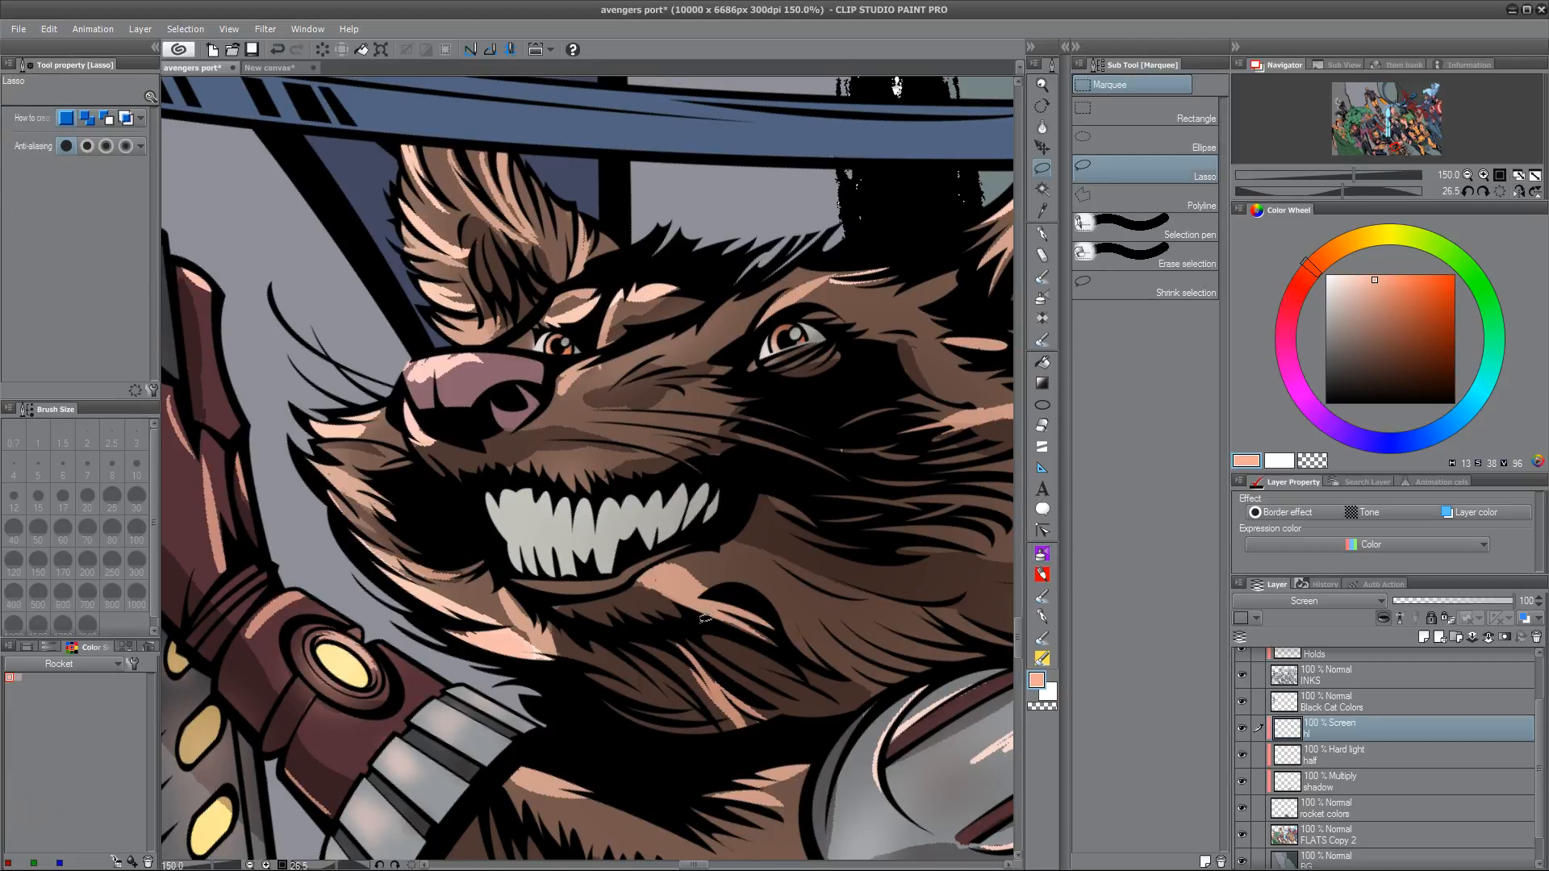
scroll(649, 652, "down", 8)
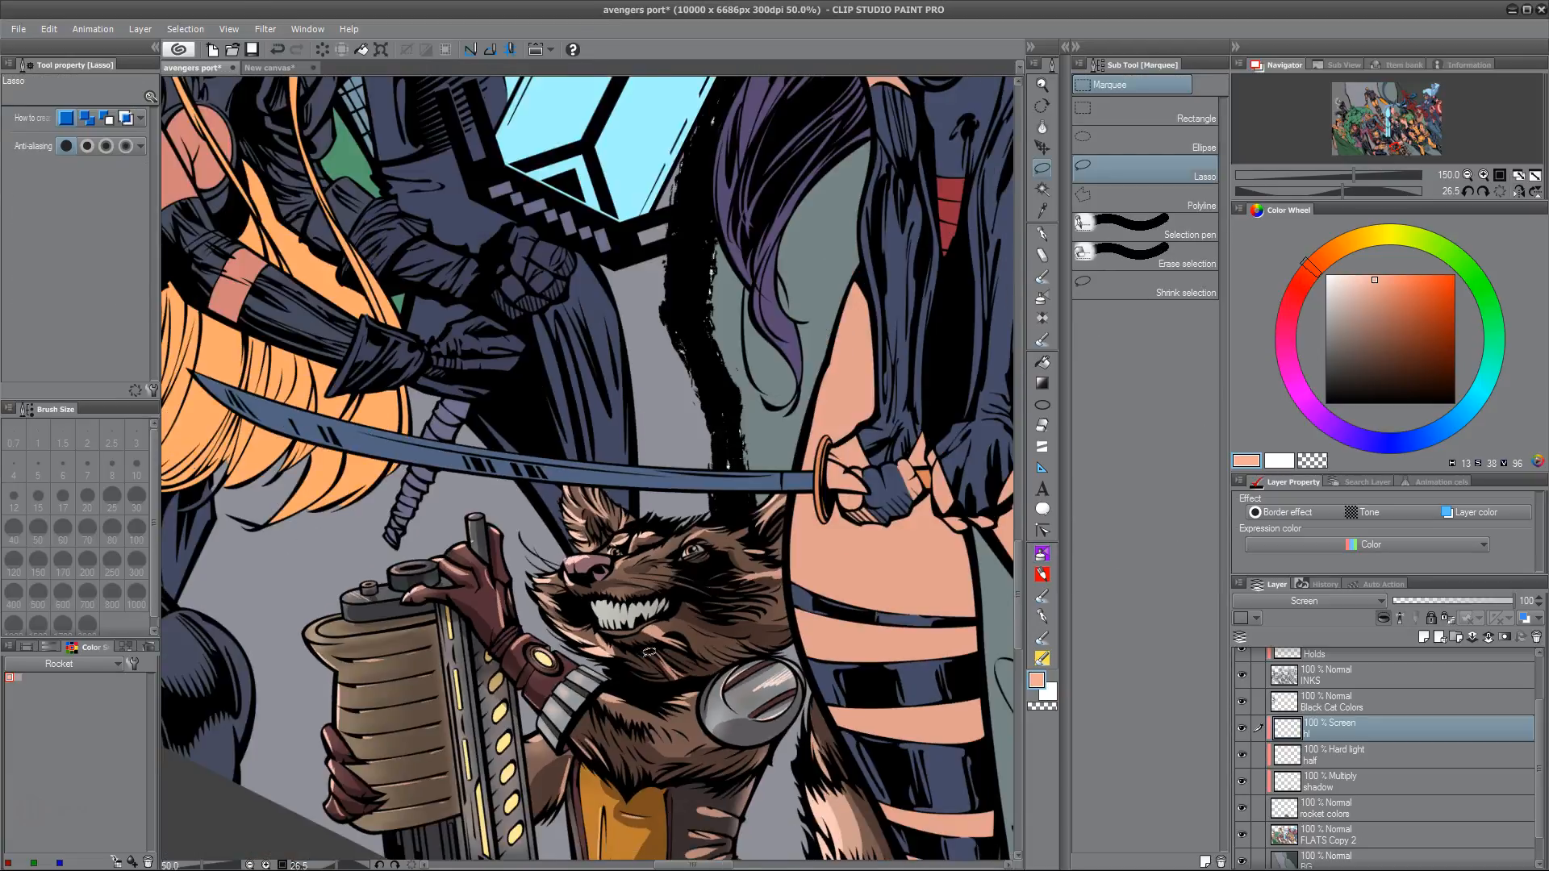
scroll(650, 652, "up", 2)
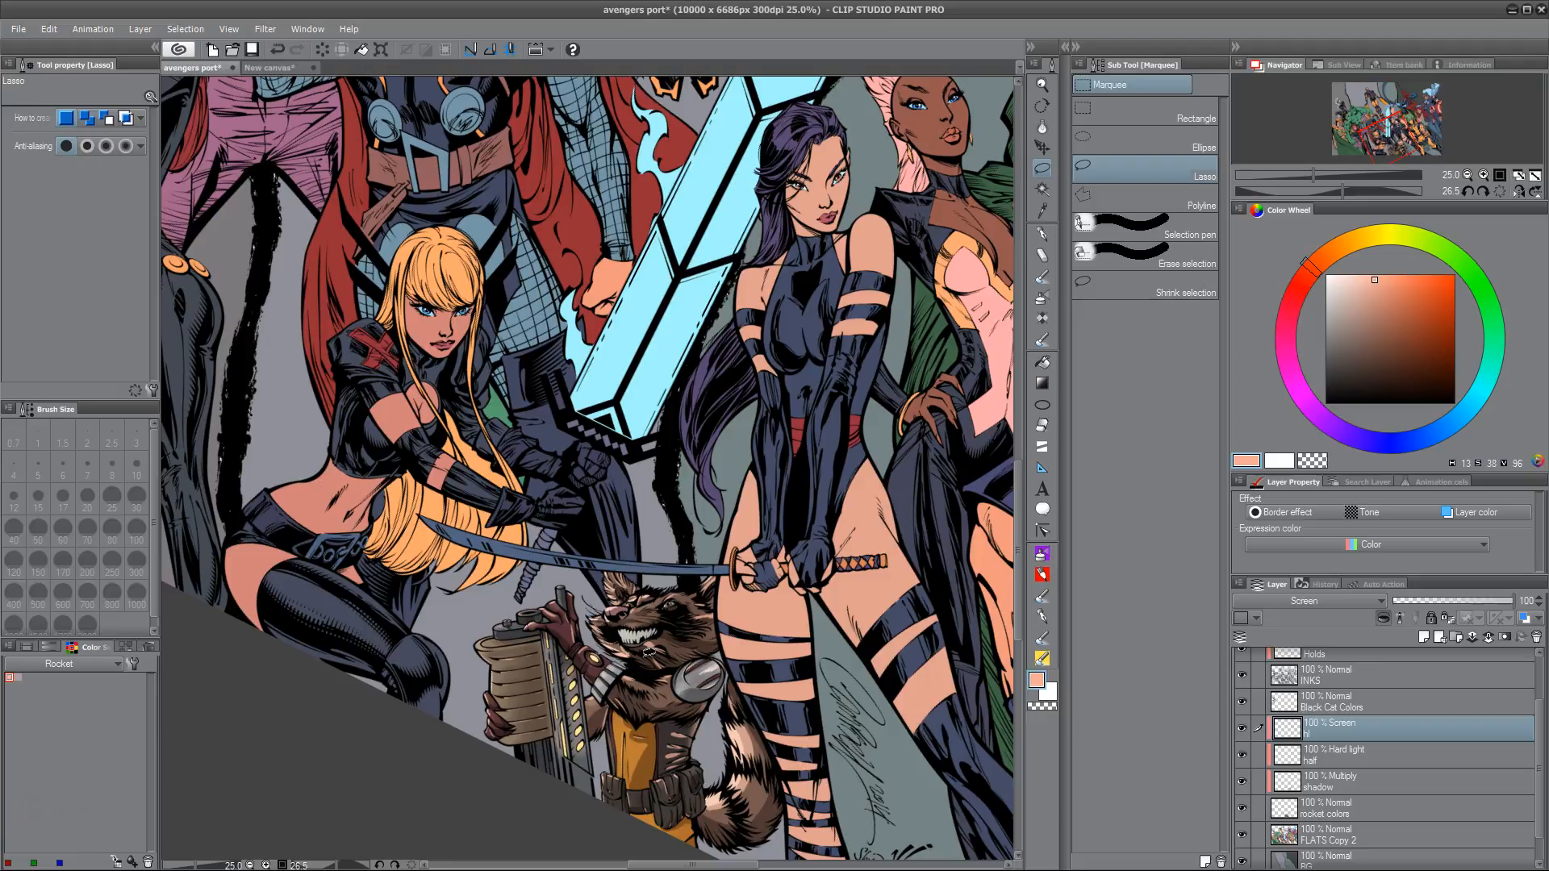
scroll(649, 652, "up", 4)
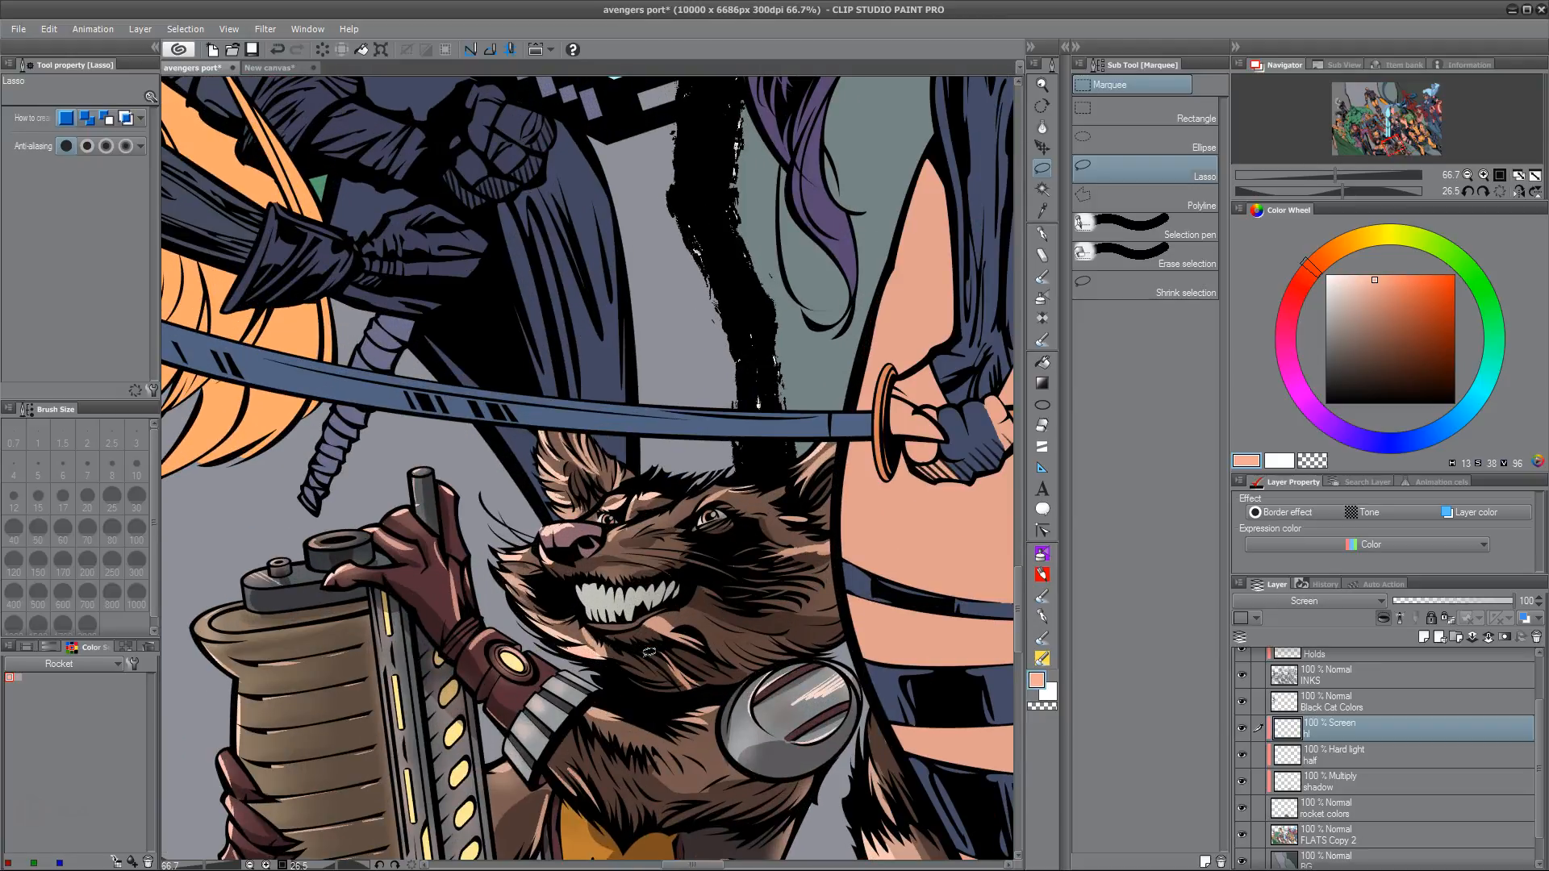
scroll(648, 652, "up", 3)
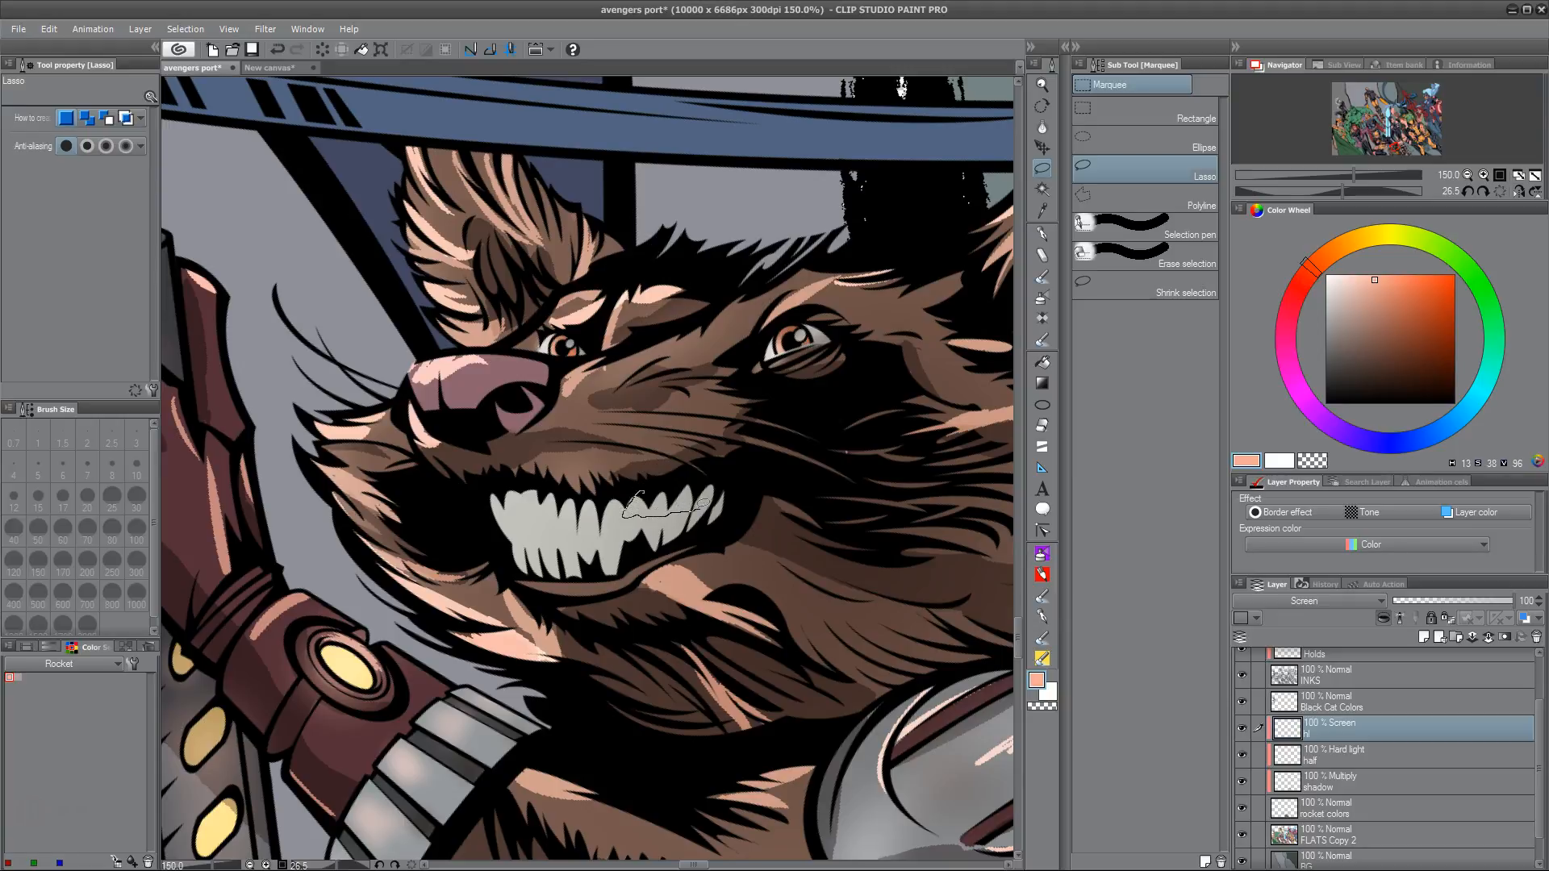
left_click_drag(724, 487, 637, 491)
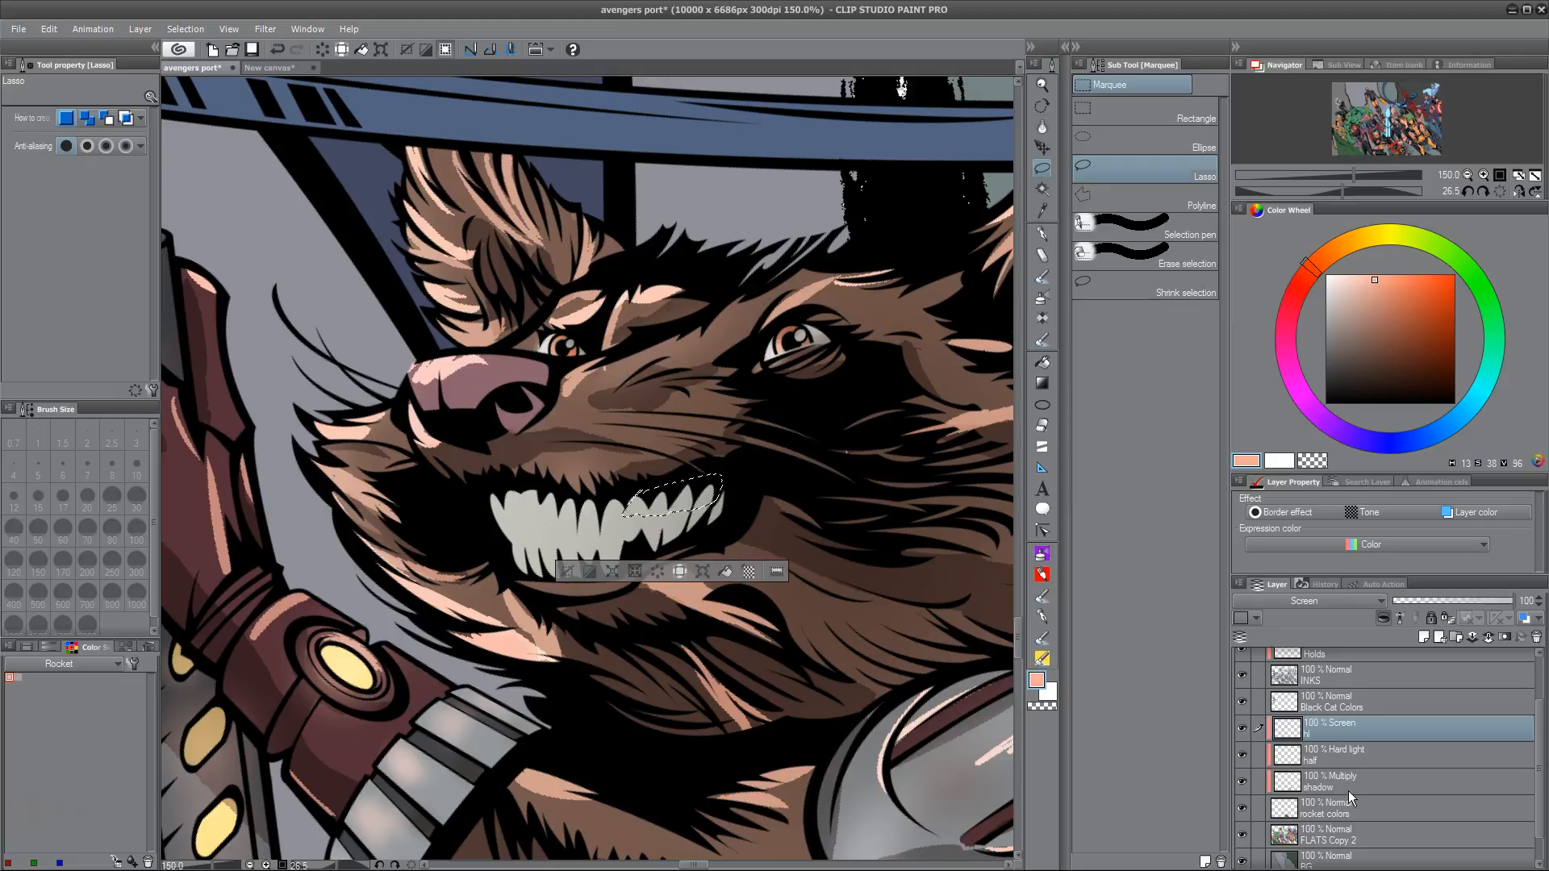
left_click(1364, 783)
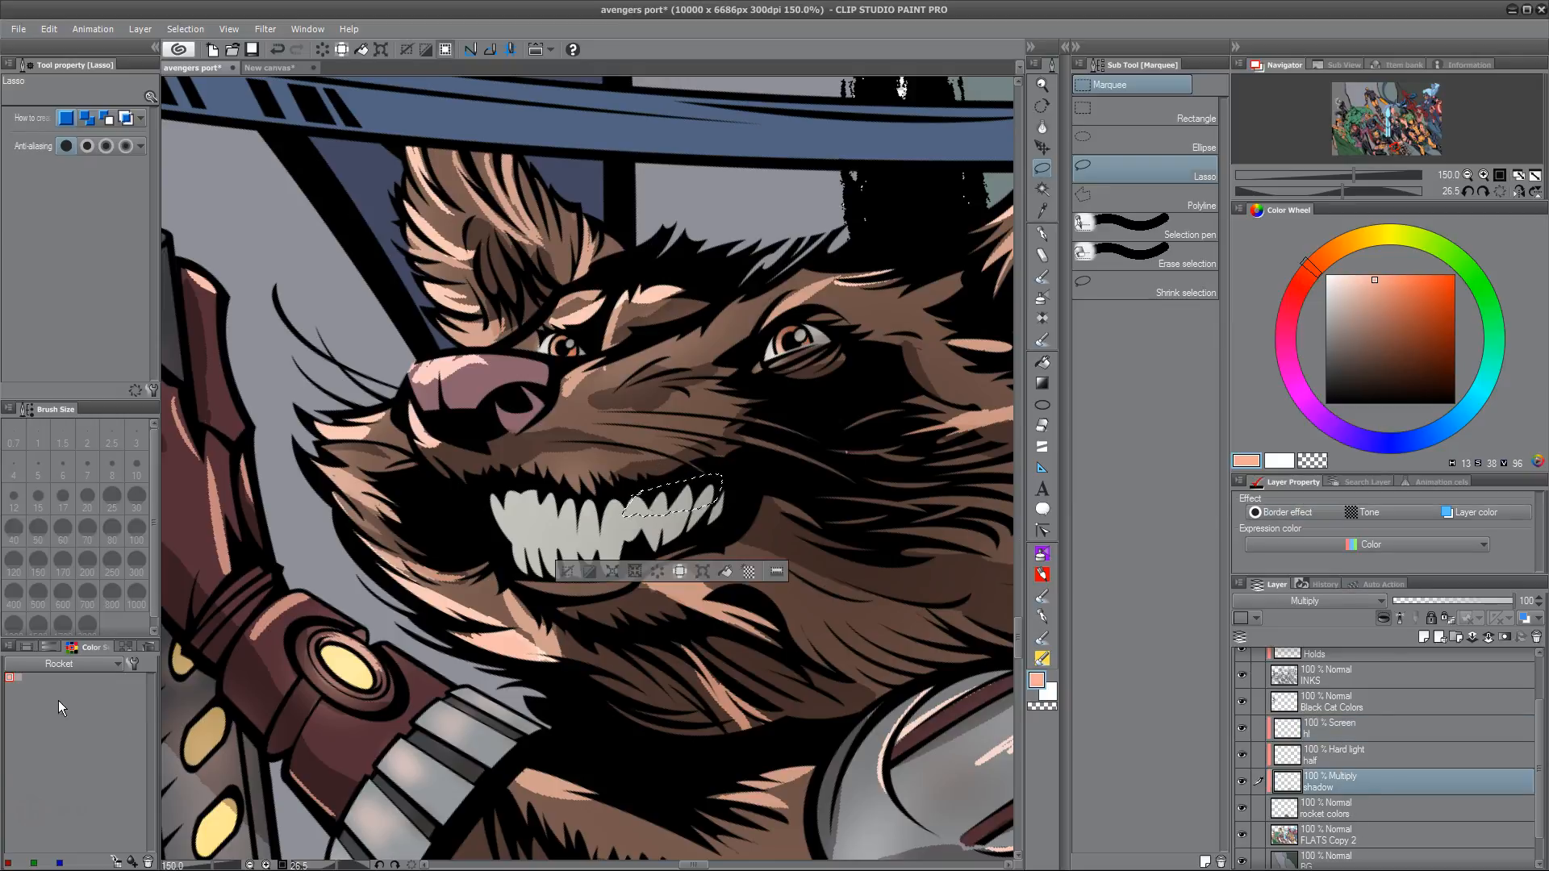
left_click(666, 513, "alt")
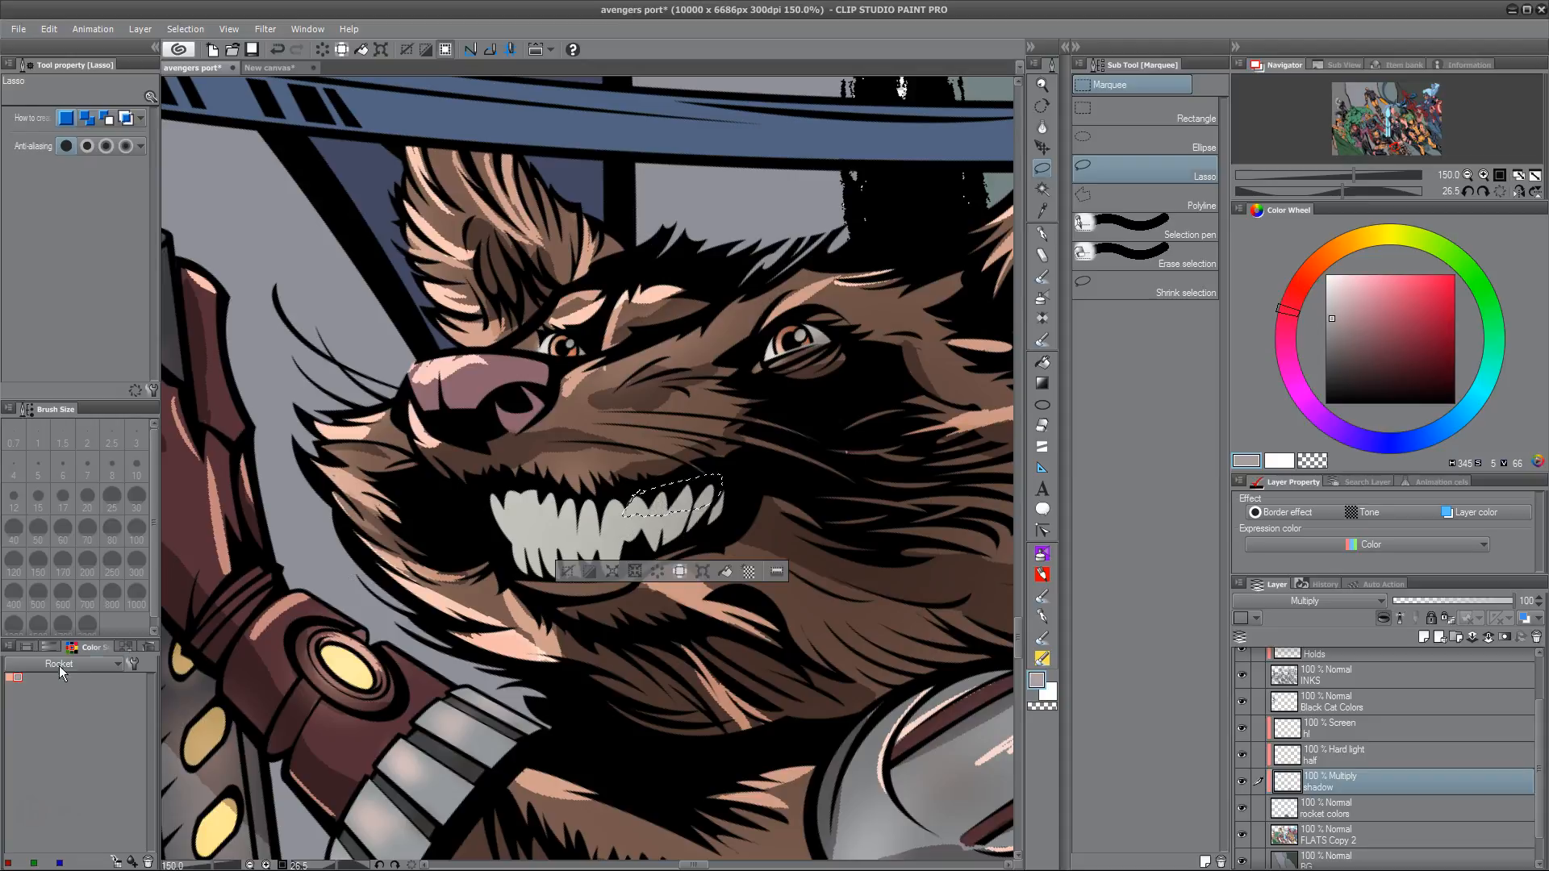
left_click(1043, 575)
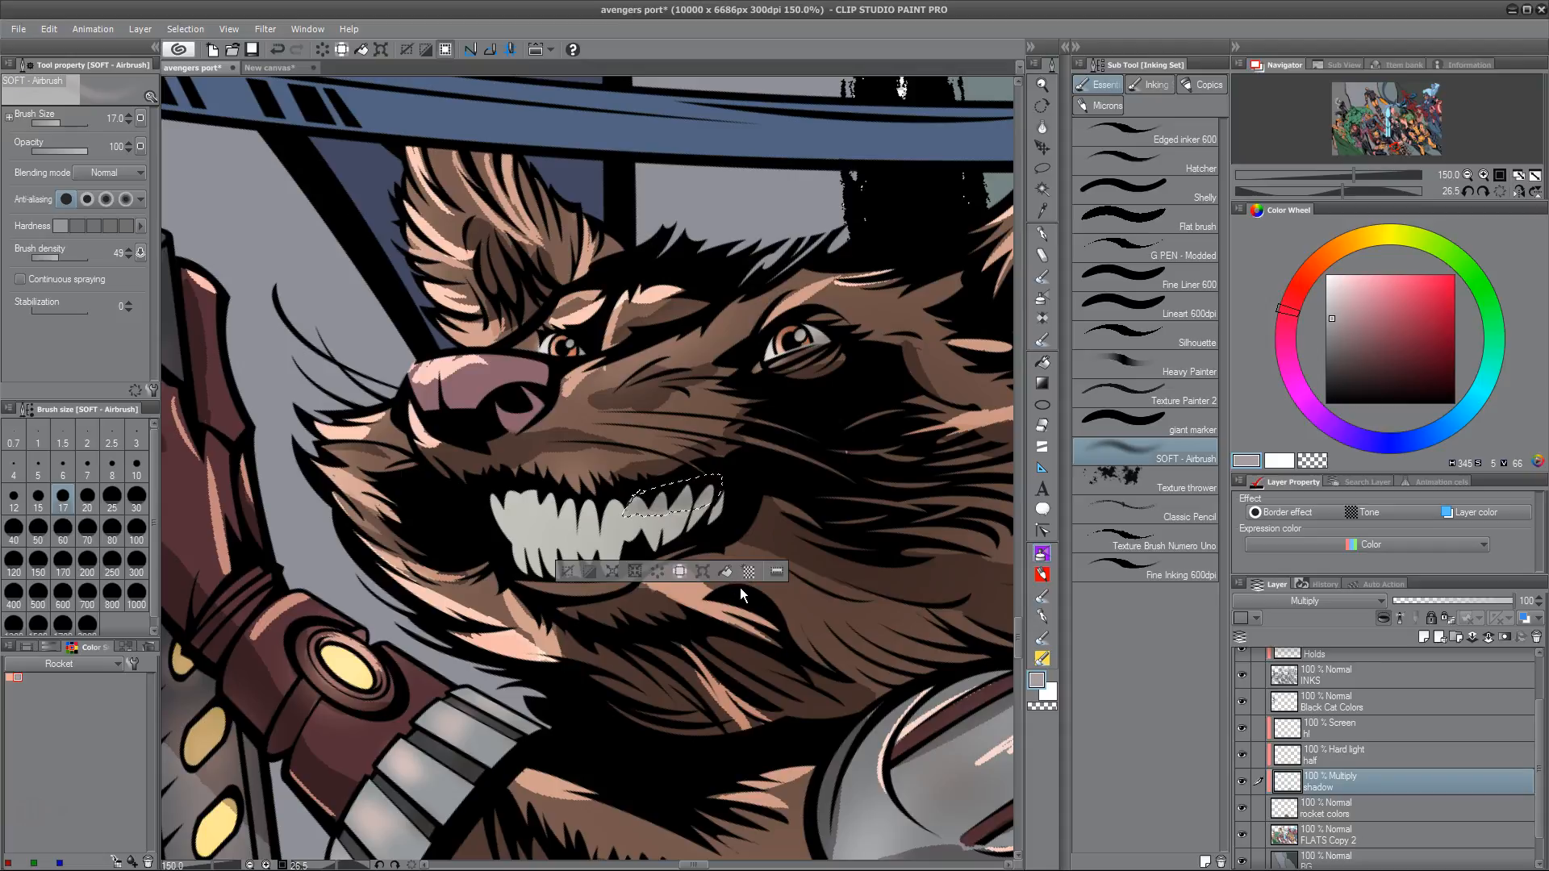
key("ctrl+d")
mouse_move(761, 563)
left_mouse_down()
mouse_move(772, 574)
mouse_move(861, 538)
left_mouse_up()
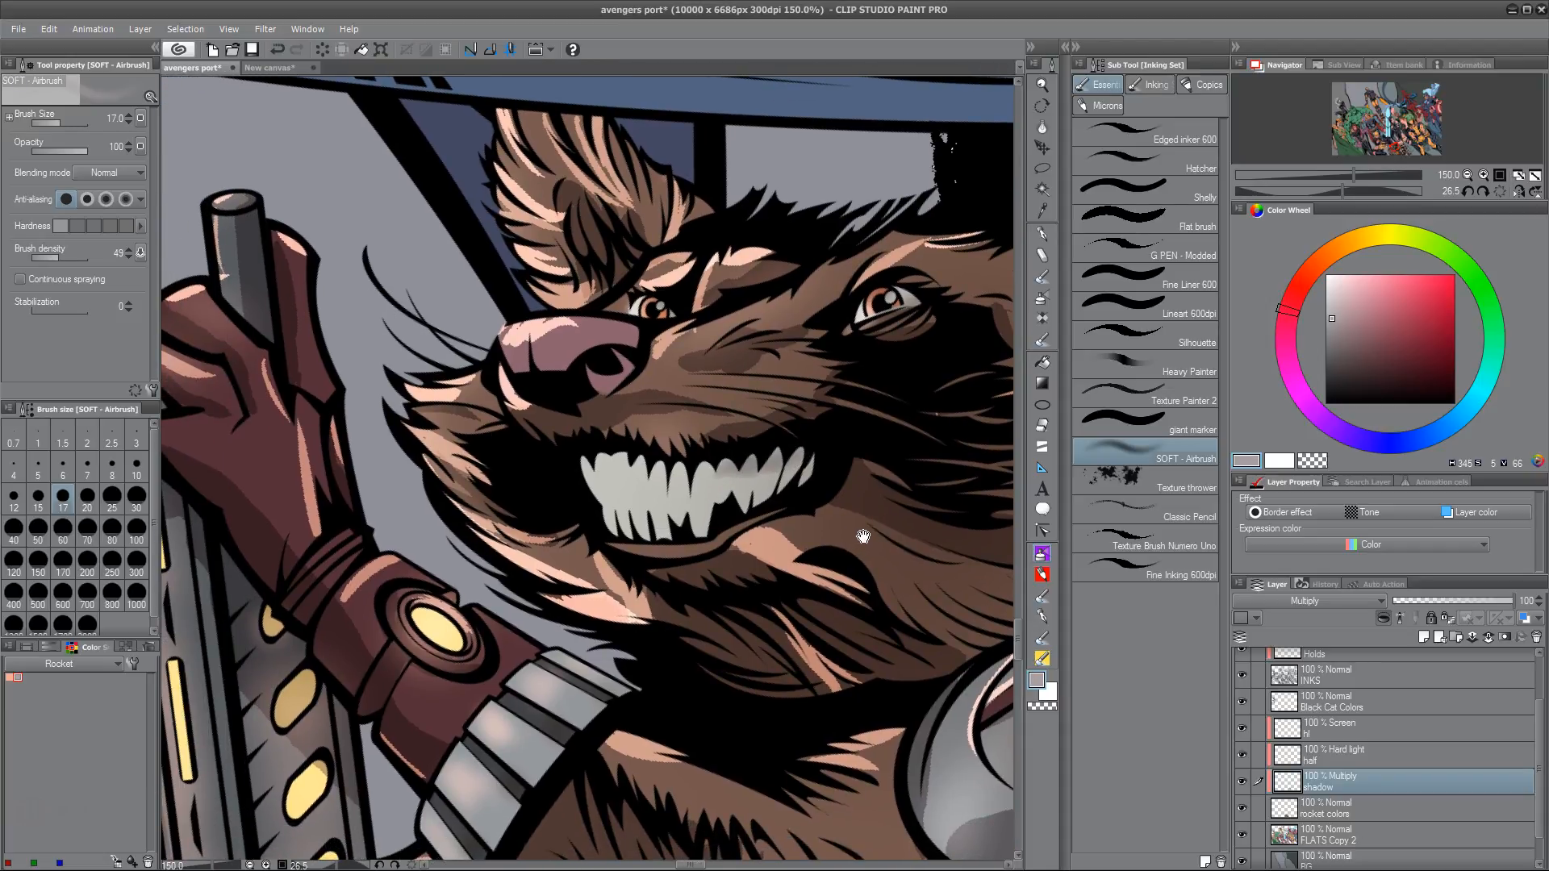
mouse_move(759, 468)
left_mouse_down()
mouse_move(798, 456)
mouse_move(810, 469)
left_mouse_up()
Lasso the lower teeth and airbrush grey shadow inside the selection, then deselect and shade along the upper teeth
key("m")
mouse_move(608, 532)
left_mouse_down()
mouse_move(610, 495)
mouse_move(657, 504)
left_mouse_up()
left_click(663, 507)
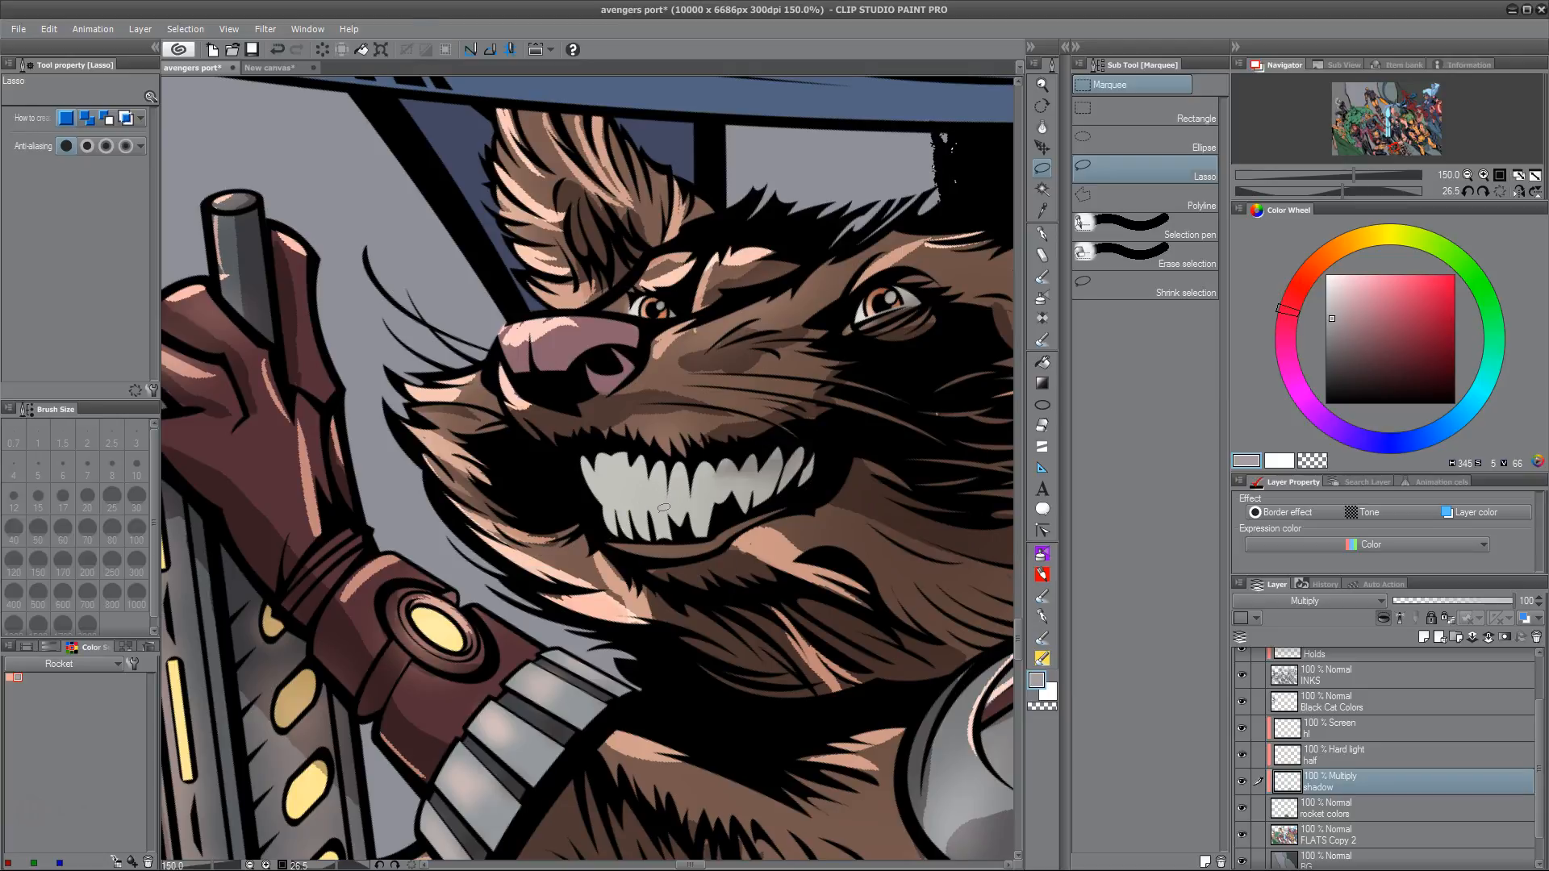
left_click_drag(607, 534, 604, 498)
mouse_move(720, 518)
left_mouse_down()
mouse_move(712, 543)
mouse_move(603, 544)
left_mouse_up()
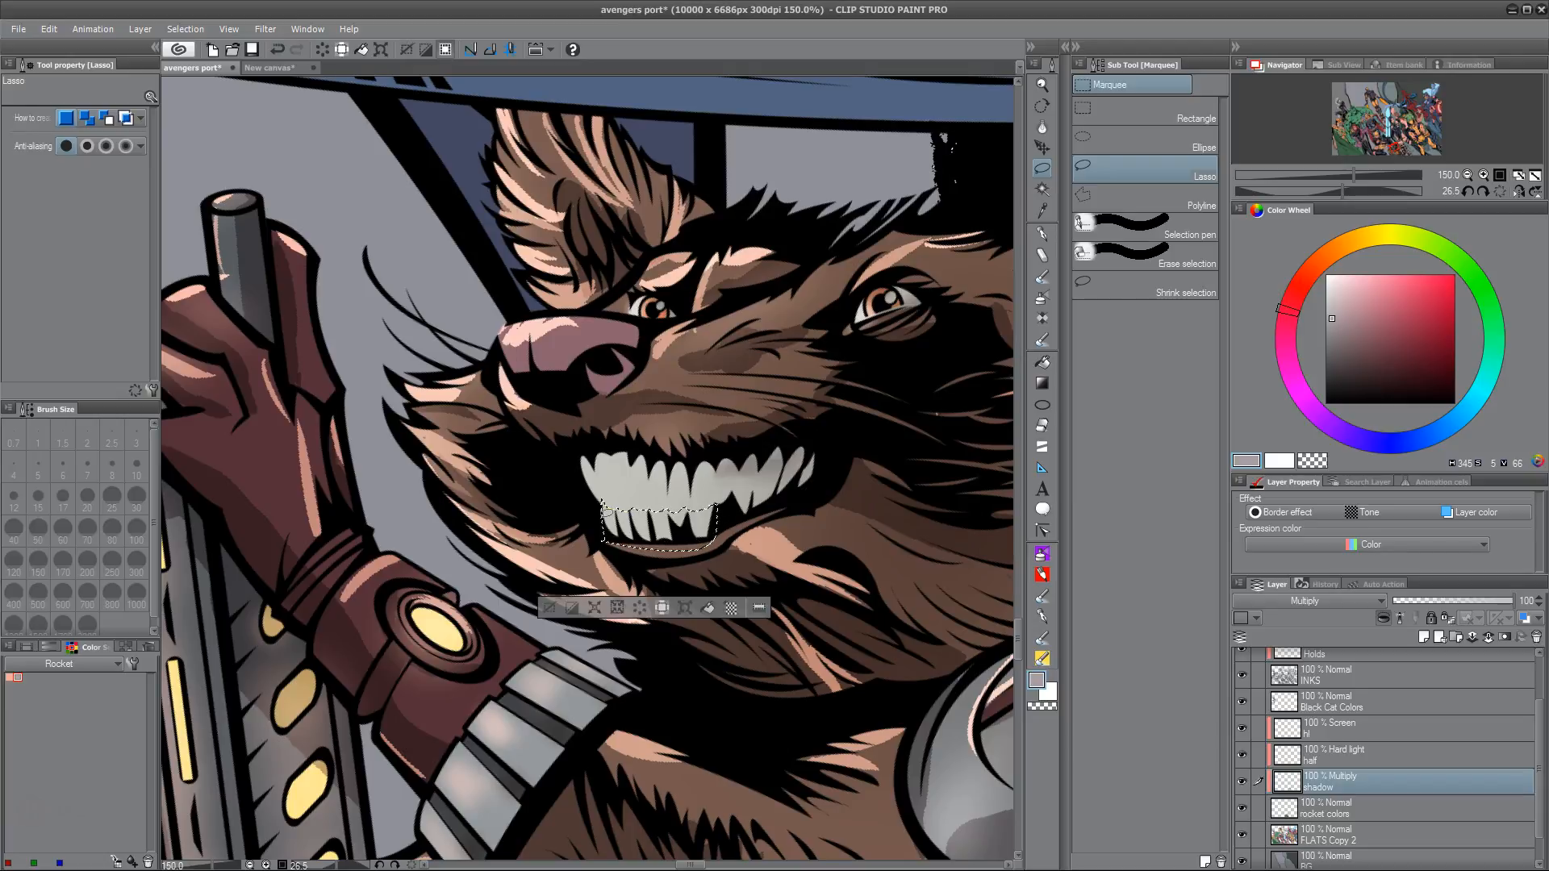
left_click(1042, 596)
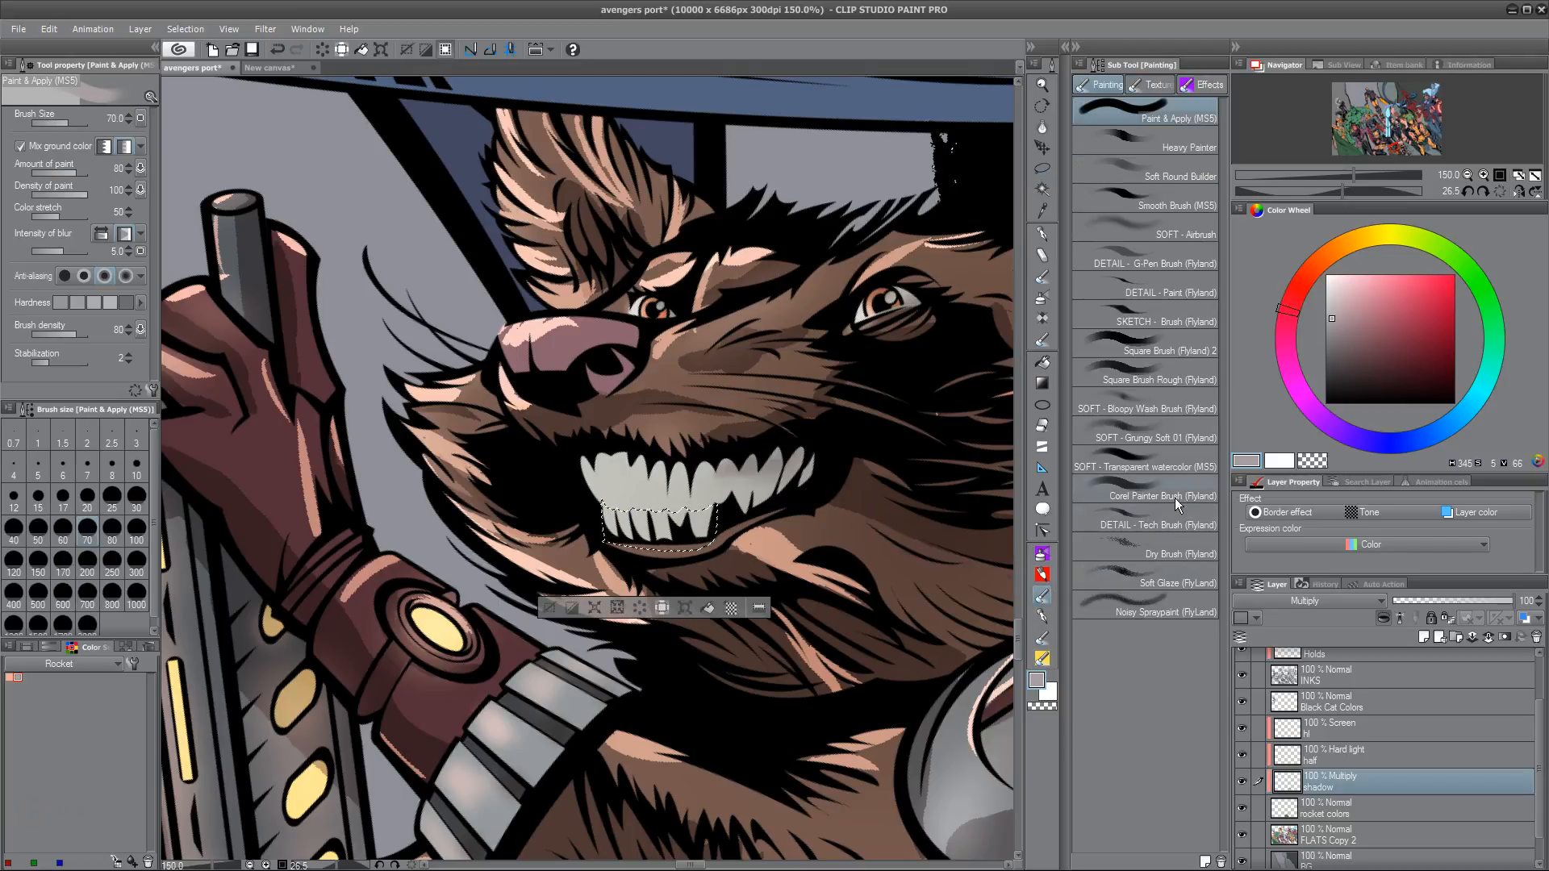
left_click(1041, 553)
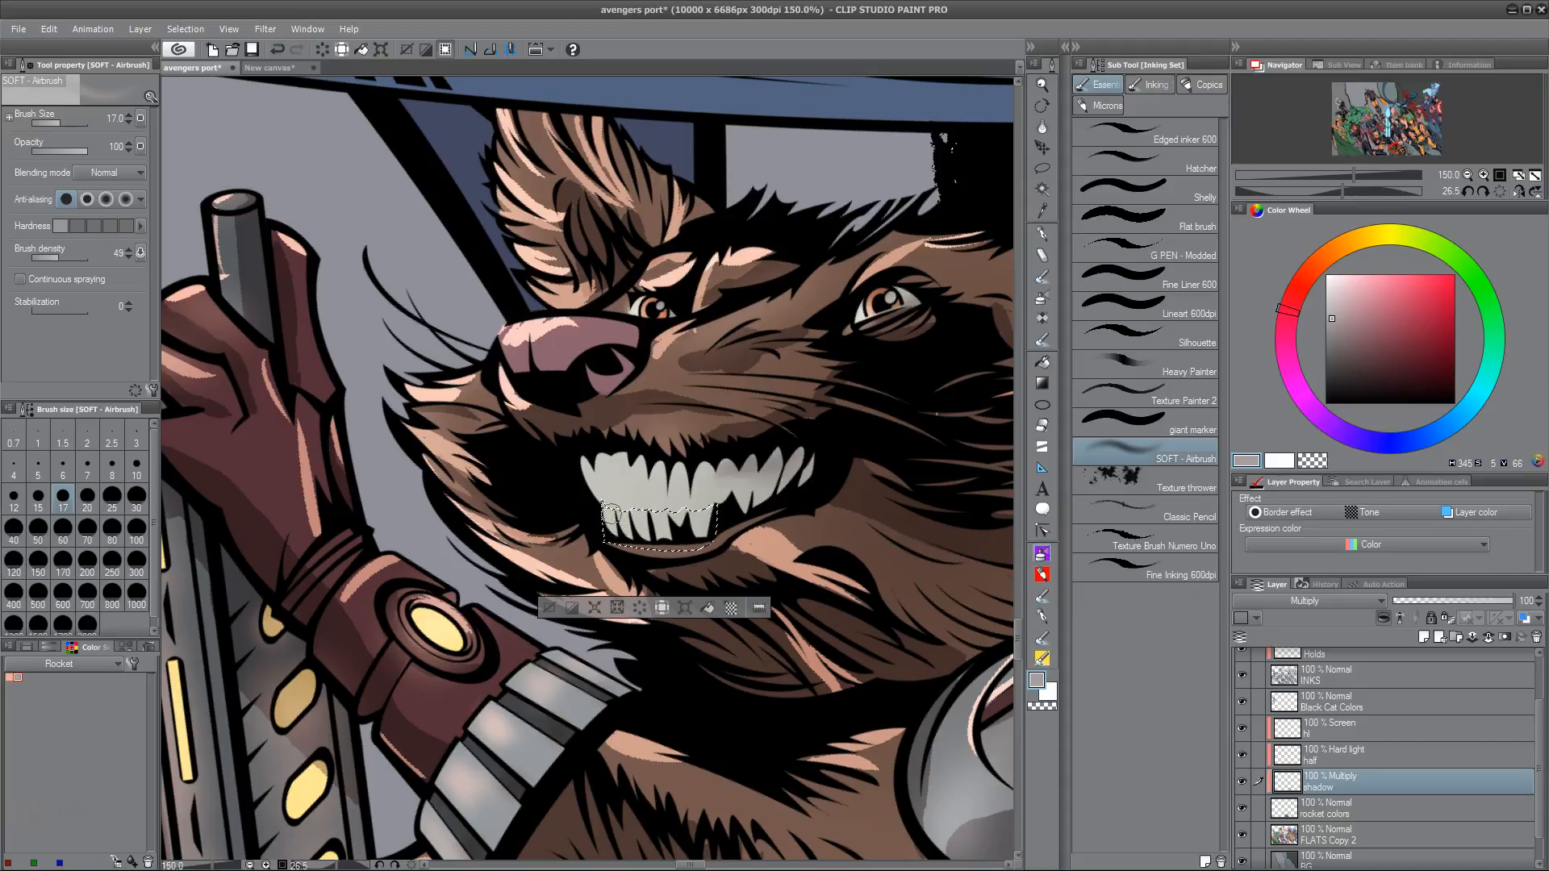
mouse_move(610, 518)
left_mouse_down()
mouse_move(644, 535)
mouse_move(659, 506)
mouse_move(665, 538)
mouse_move(687, 498)
mouse_move(693, 530)
mouse_move(699, 488)
mouse_move(704, 530)
mouse_move(703, 487)
left_mouse_up()
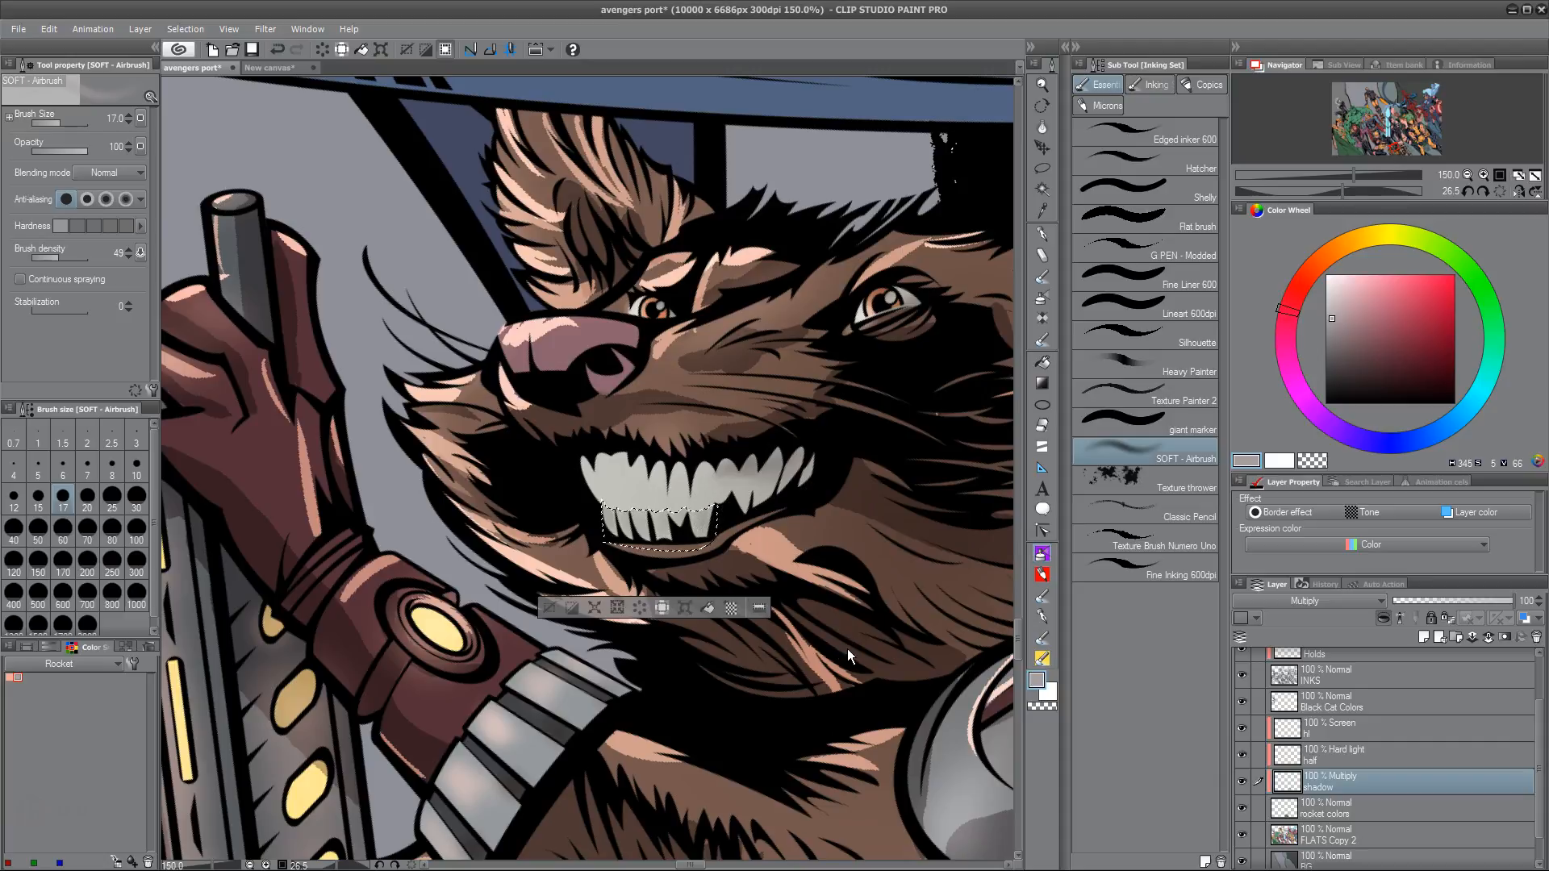
key("ctrl+d")
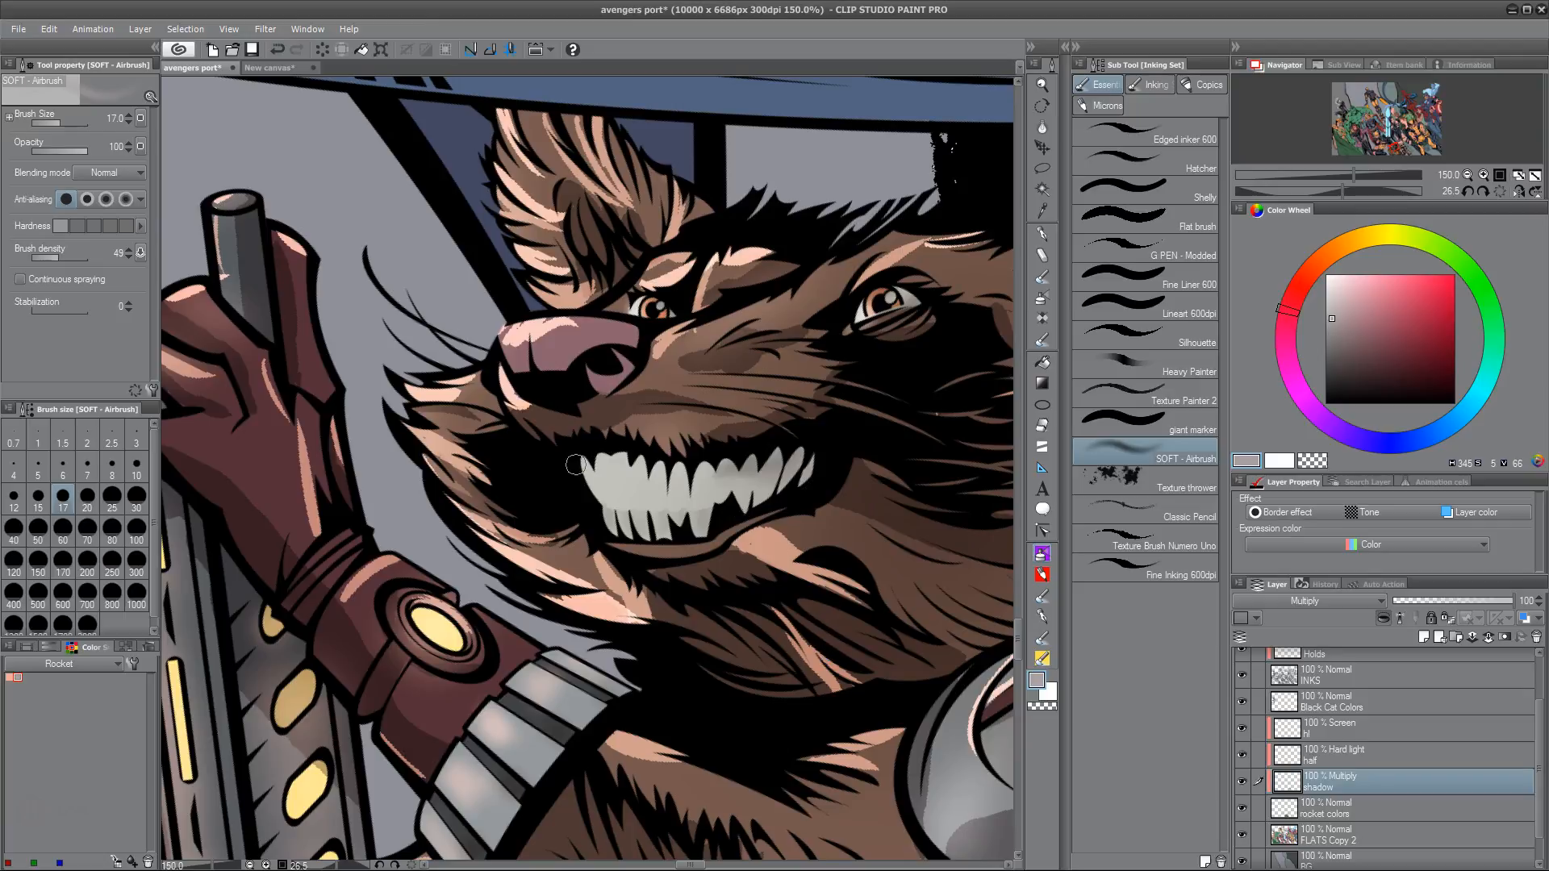
mouse_move(614, 452)
left_mouse_down()
mouse_move(698, 471)
mouse_move(638, 464)
mouse_move(763, 457)
mouse_move(799, 510)
mouse_move(742, 528)
left_mouse_up()
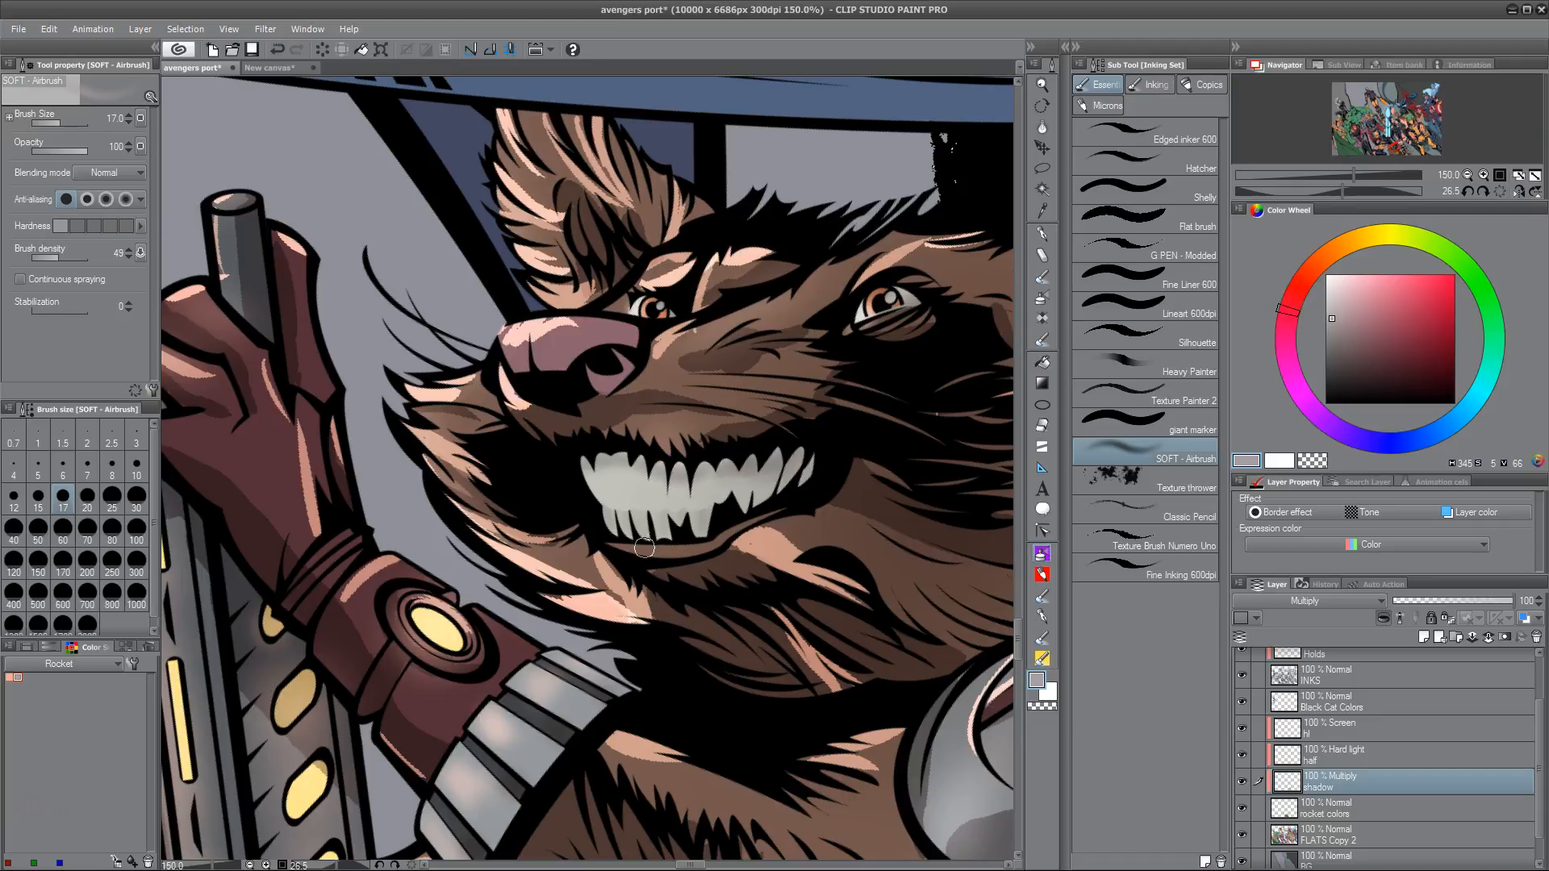
key("m")
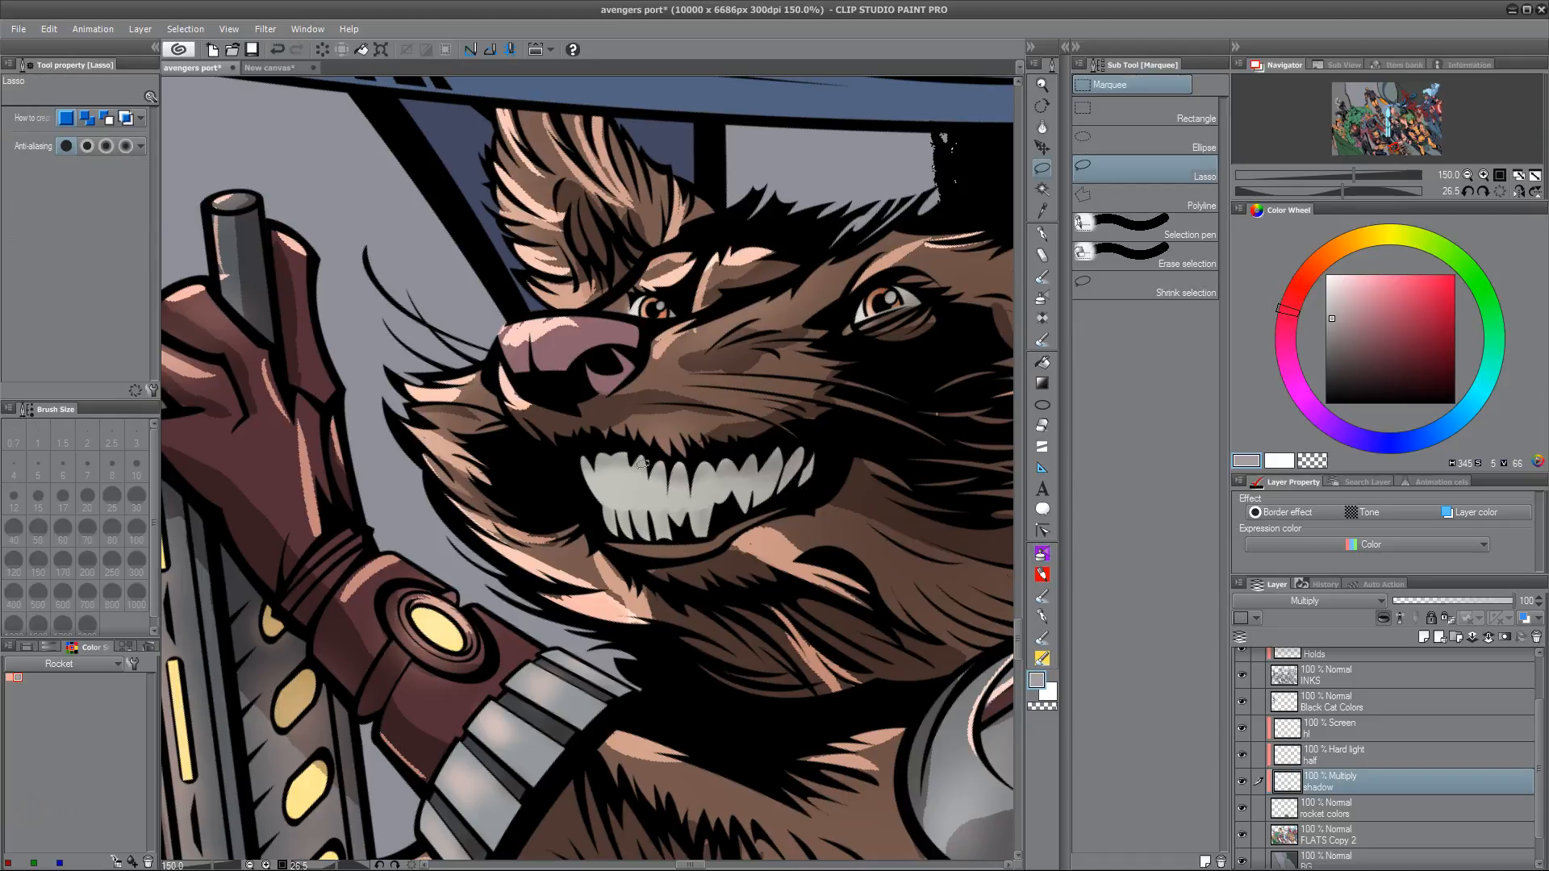
left_click_drag(596, 468, 616, 499)
left_click_drag(615, 467, 613, 465)
left_click(613, 464)
left_click_drag(617, 466, 615, 466)
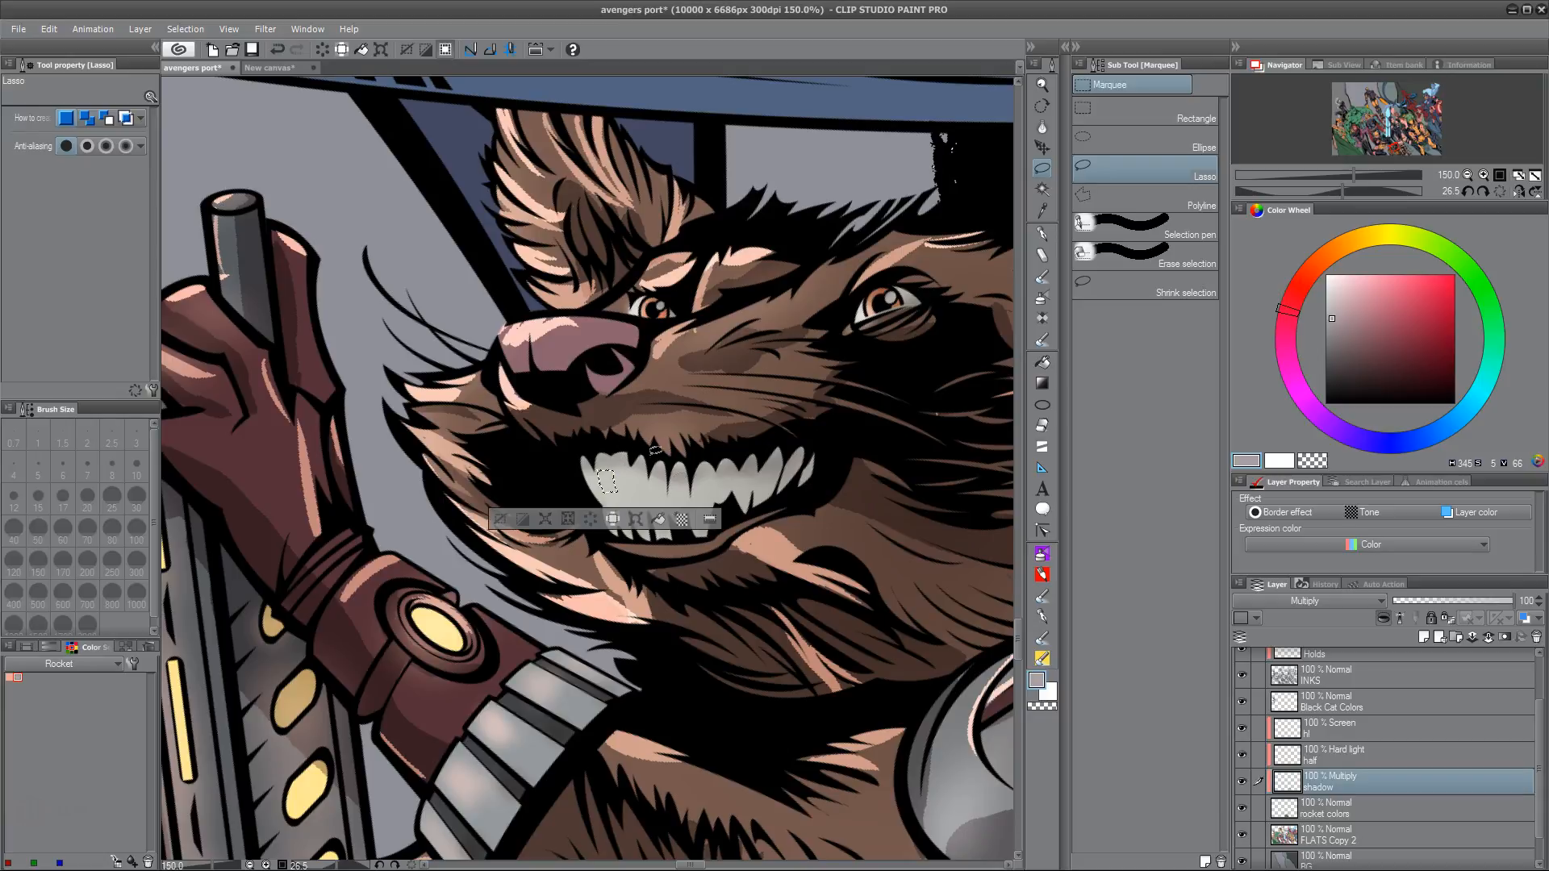
left_click(735, 610)
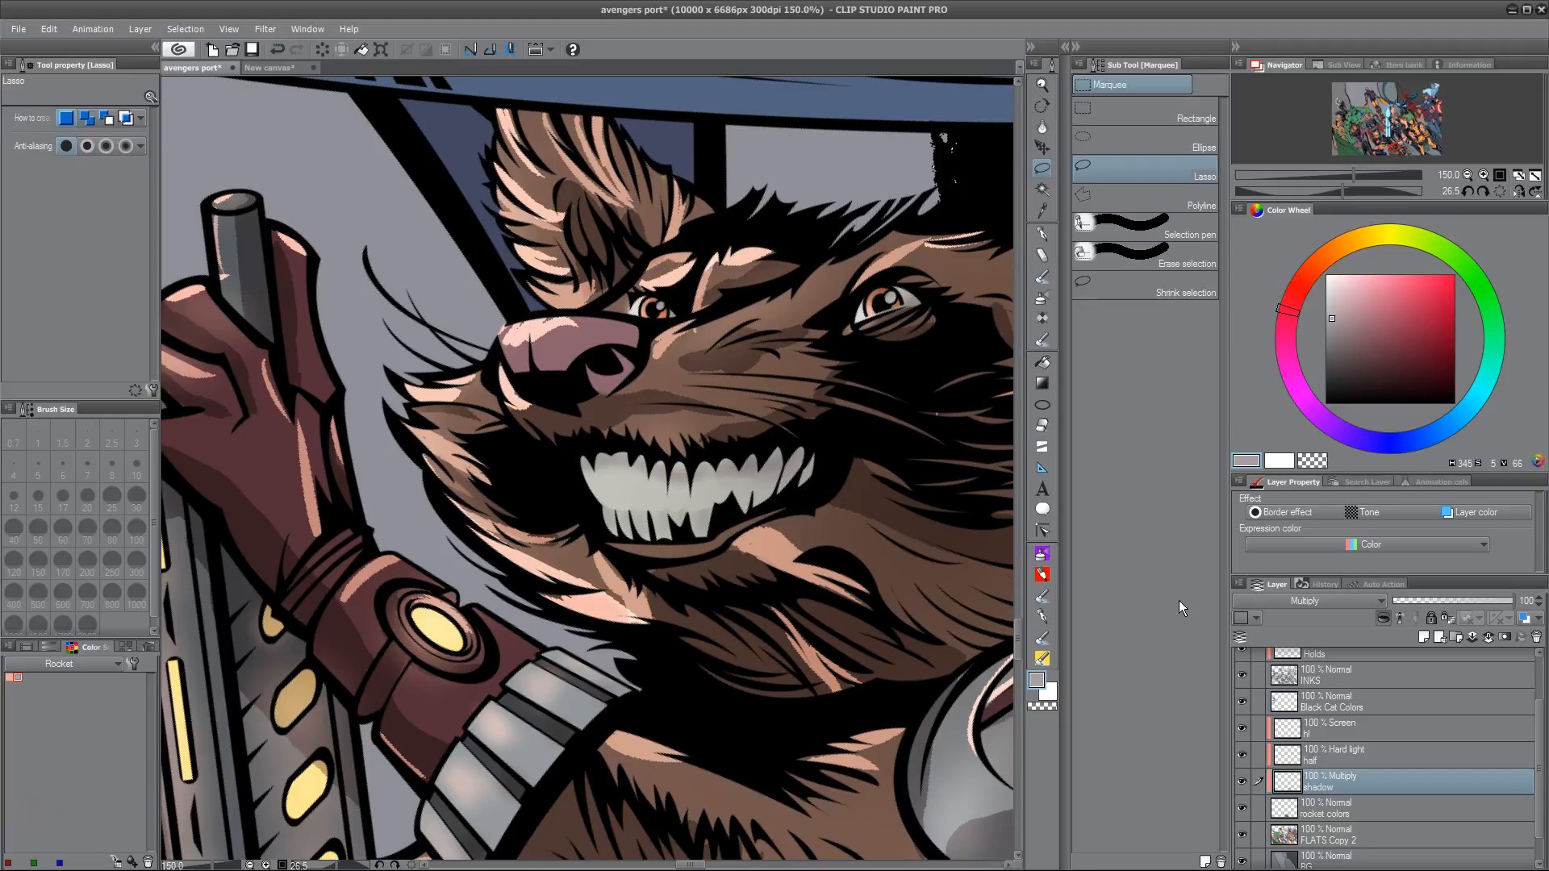
Airbrush a peach half-tone on the upper front teeth on the Hard light layer
left_click(1343, 756)
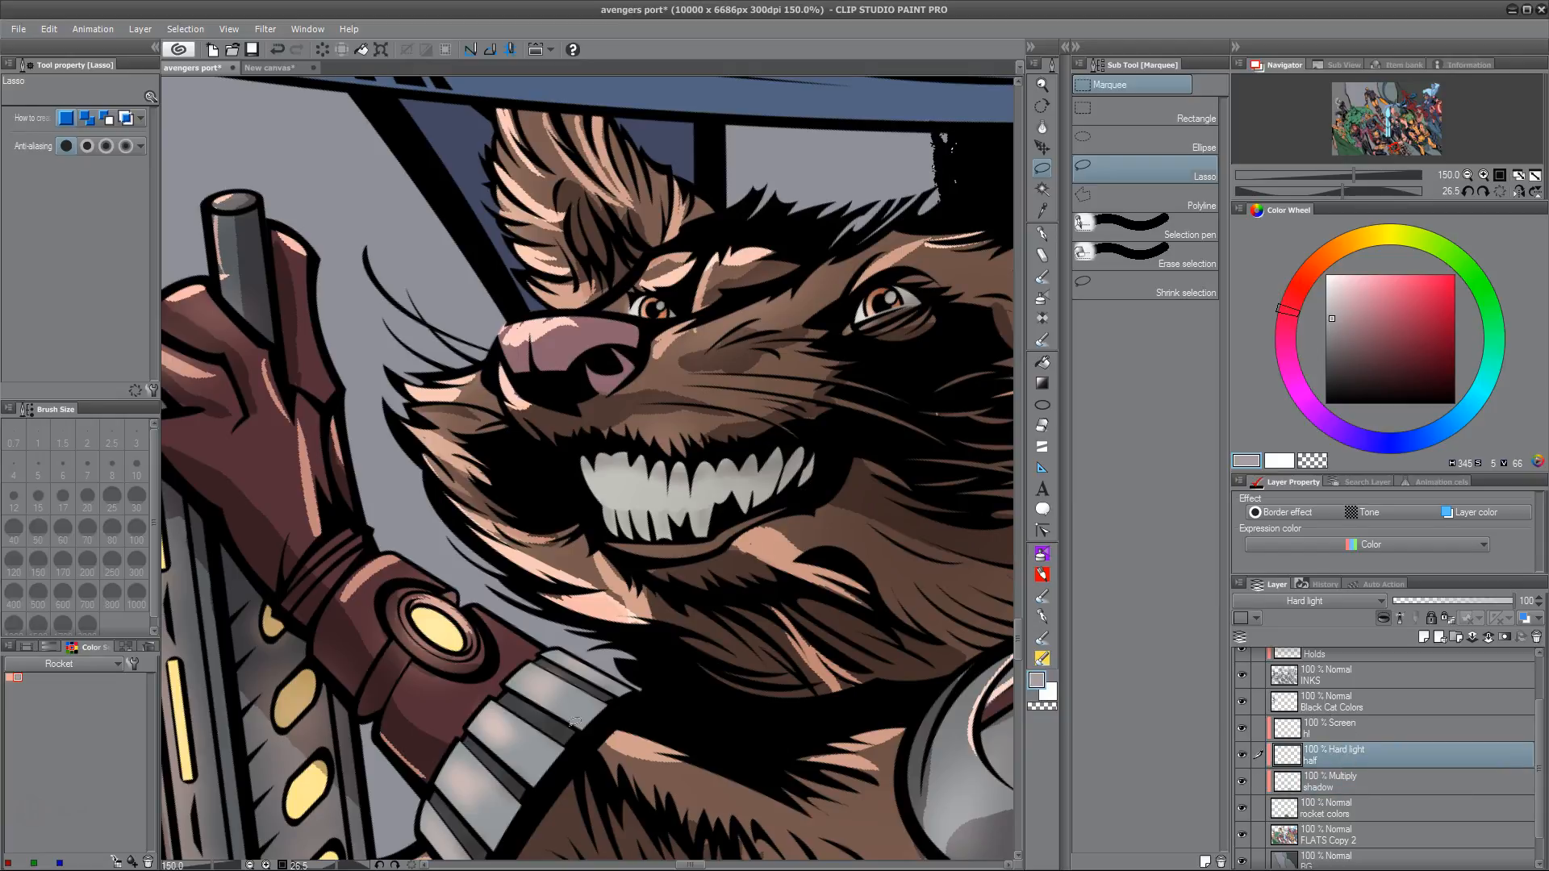
left_click(9, 677)
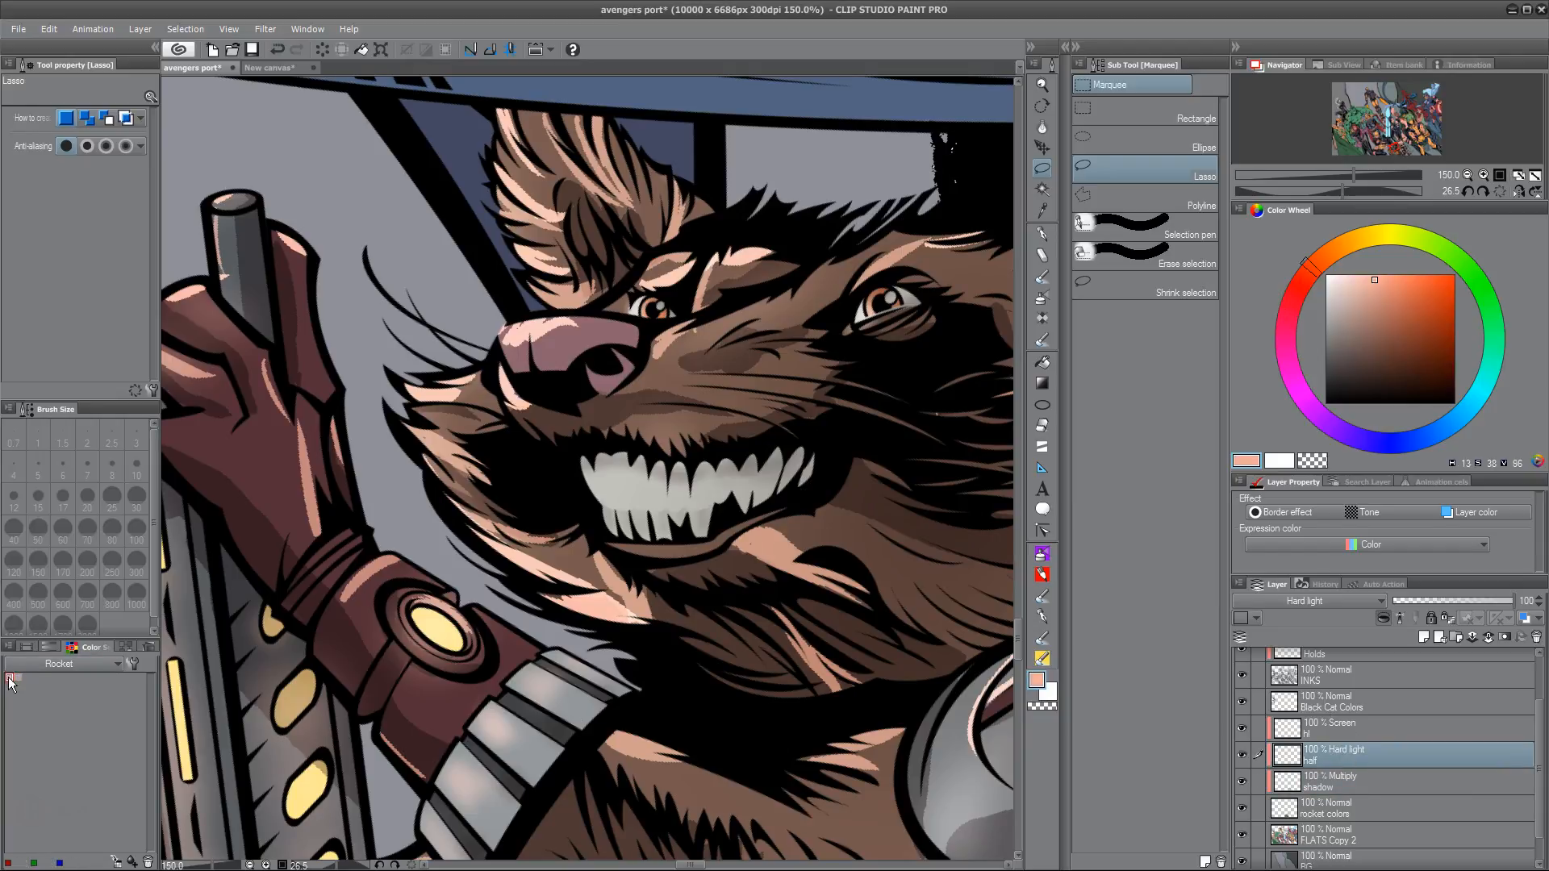
left_click(1043, 574)
left_click_drag(610, 476, 625, 482)
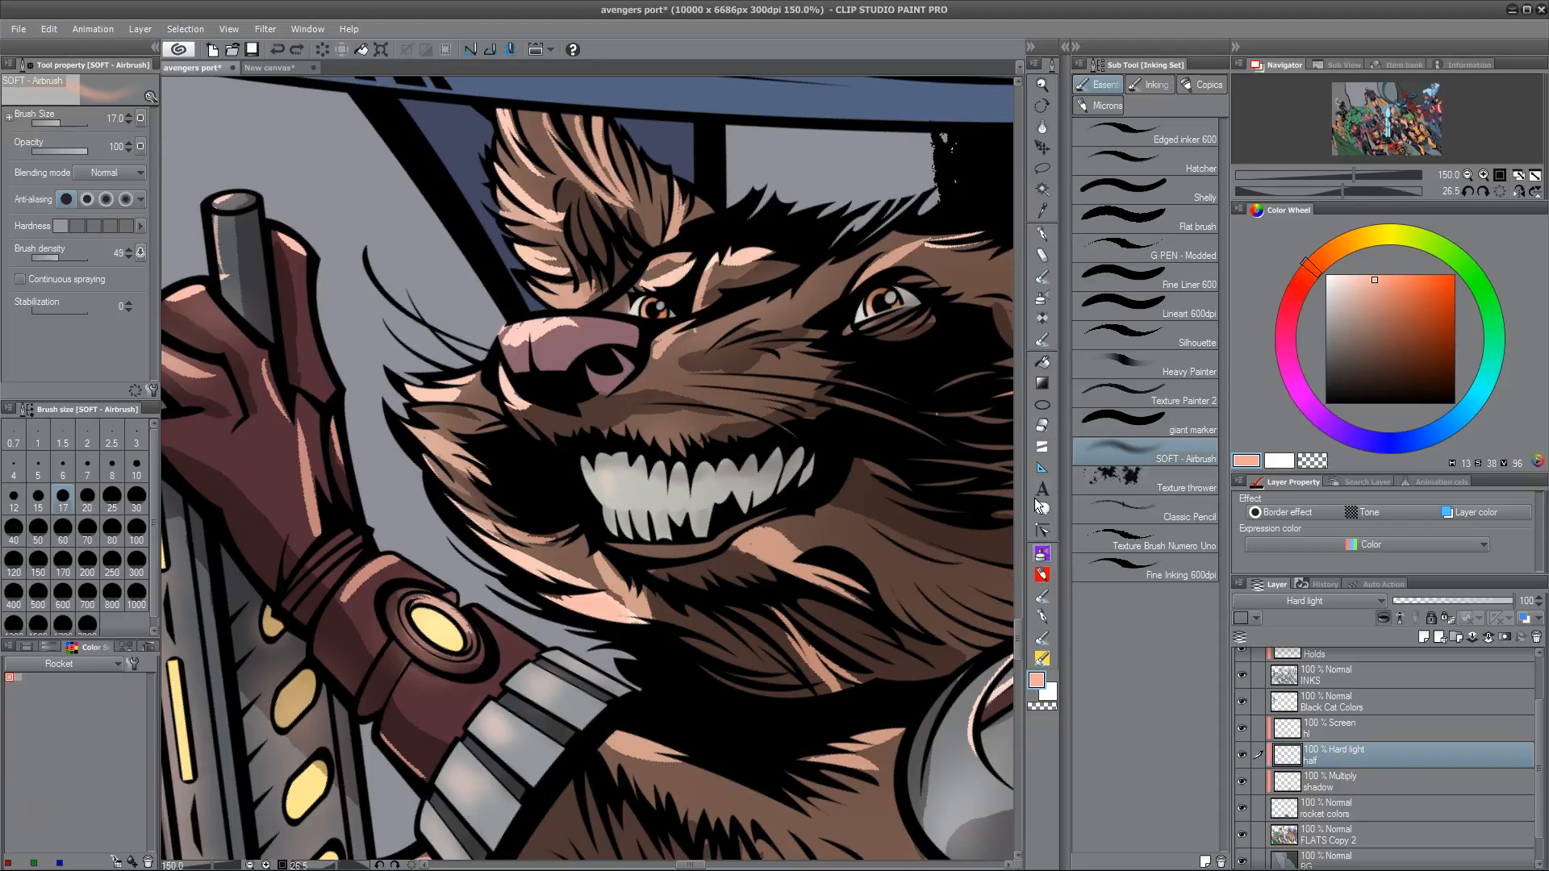
Mix a pale beige (hue 44, saturation 20, value 84) and airbrush it over the upper front teeth, undoing the darker first stroke
left_click(18, 678)
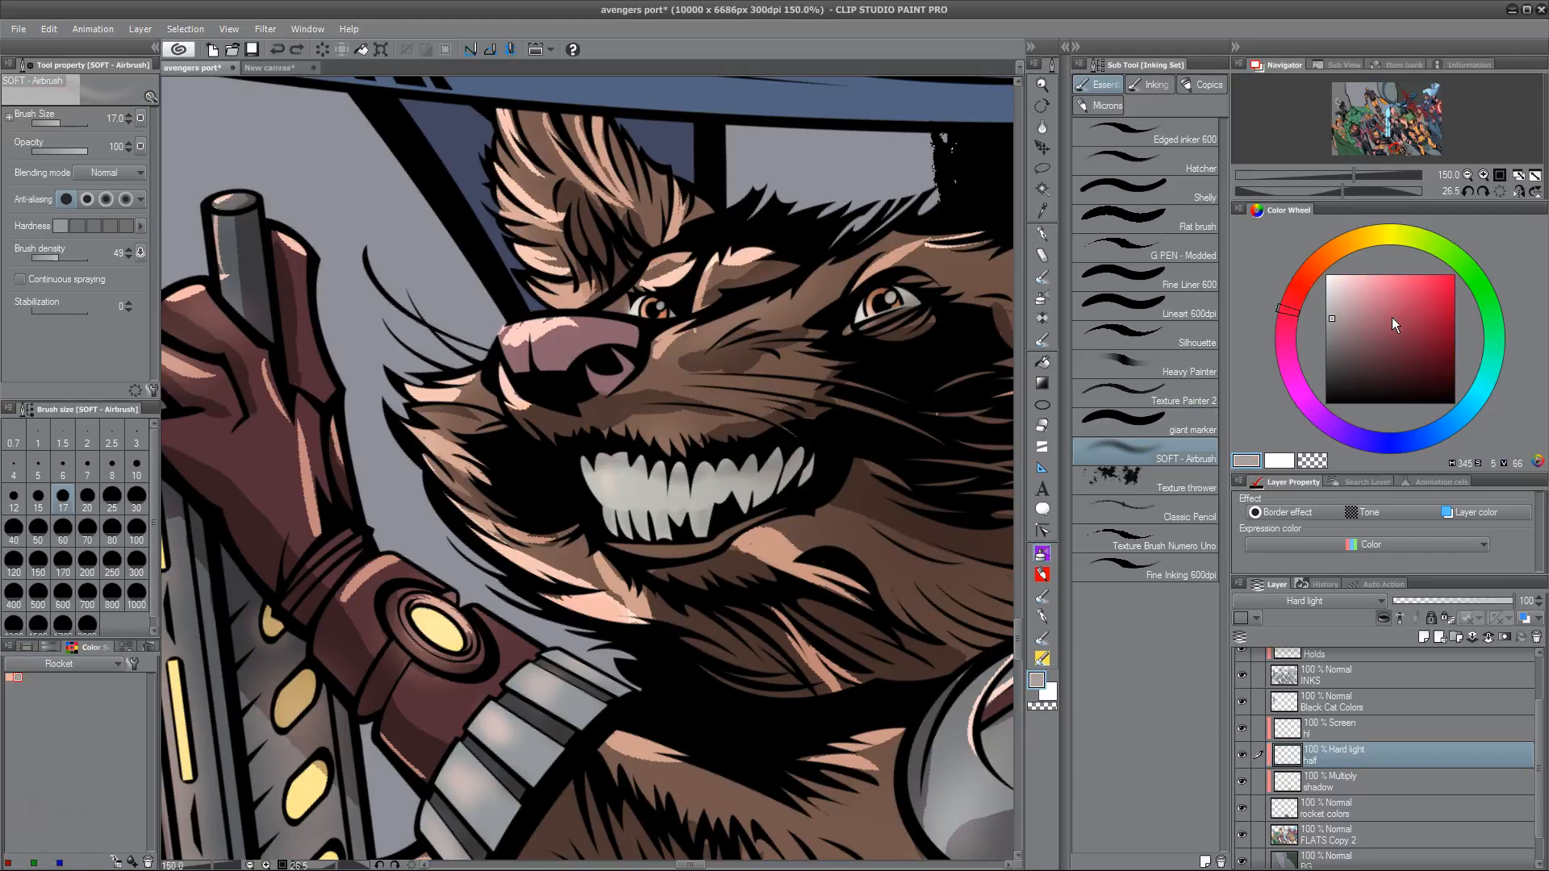
mouse_move(1360, 239)
left_mouse_down()
mouse_move(1388, 248)
mouse_move(1364, 239)
left_mouse_up()
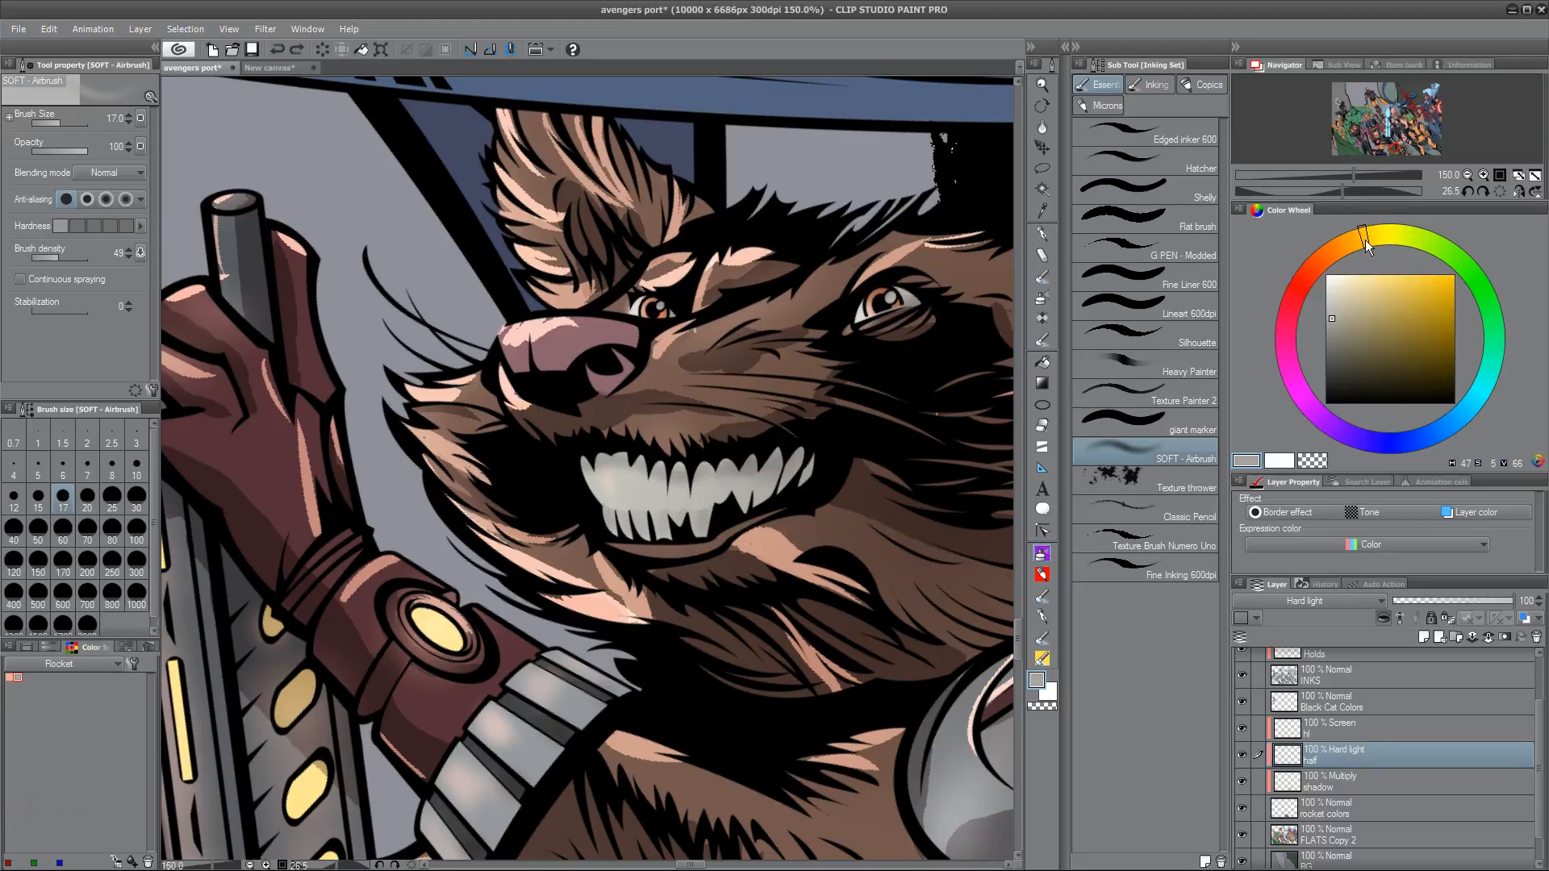
left_click(1355, 296)
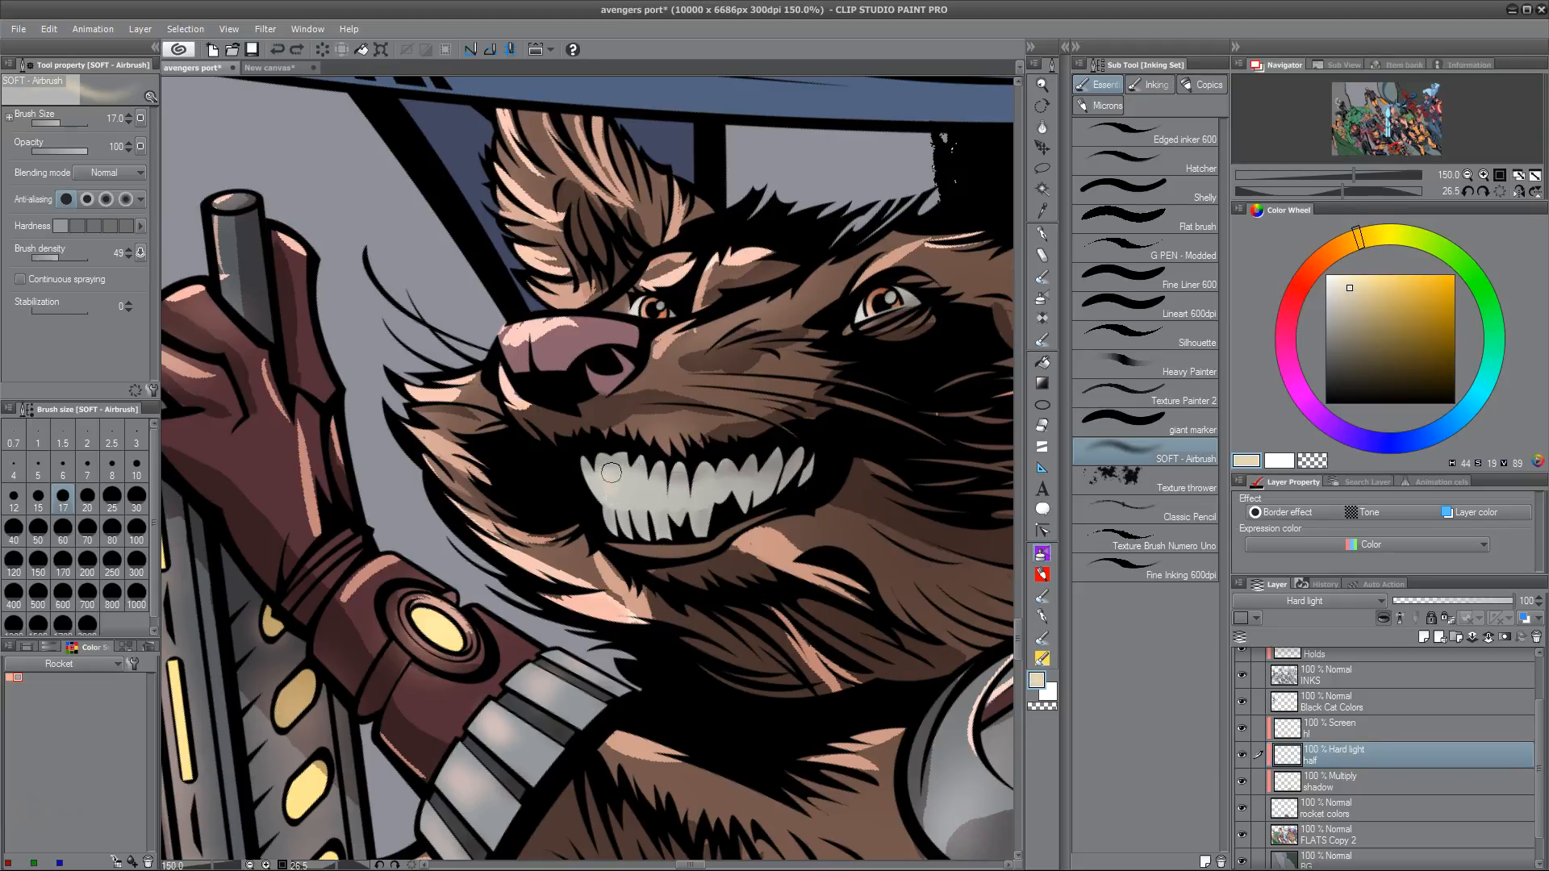
left_click(1345, 308)
left_click_drag(625, 484, 613, 467)
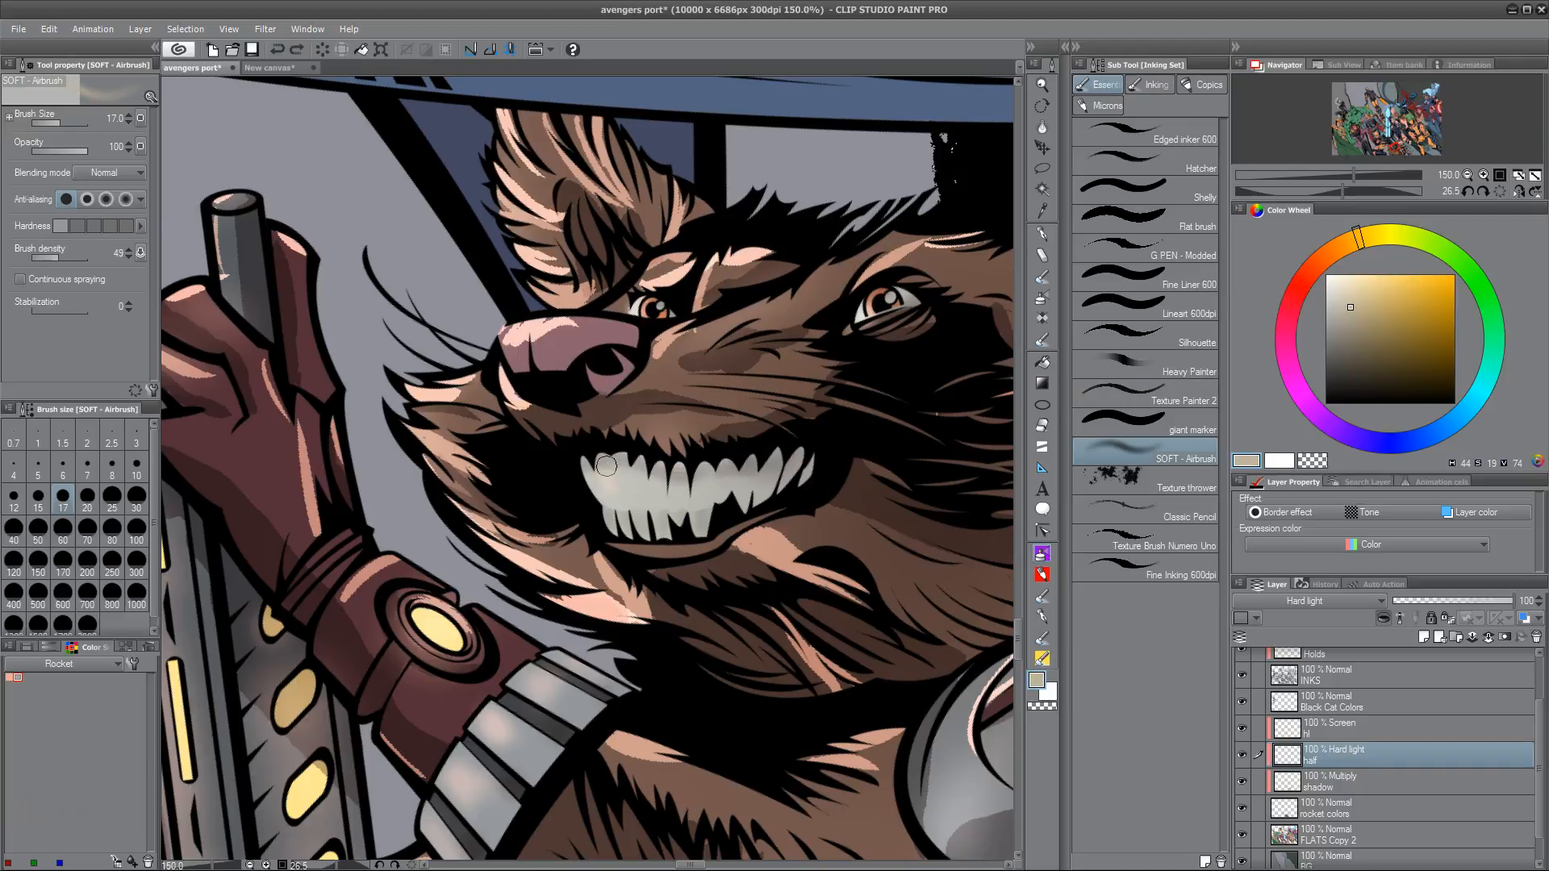
key("ctrl+z")
left_click(1347, 301)
left_click_drag(601, 474, 645, 477)
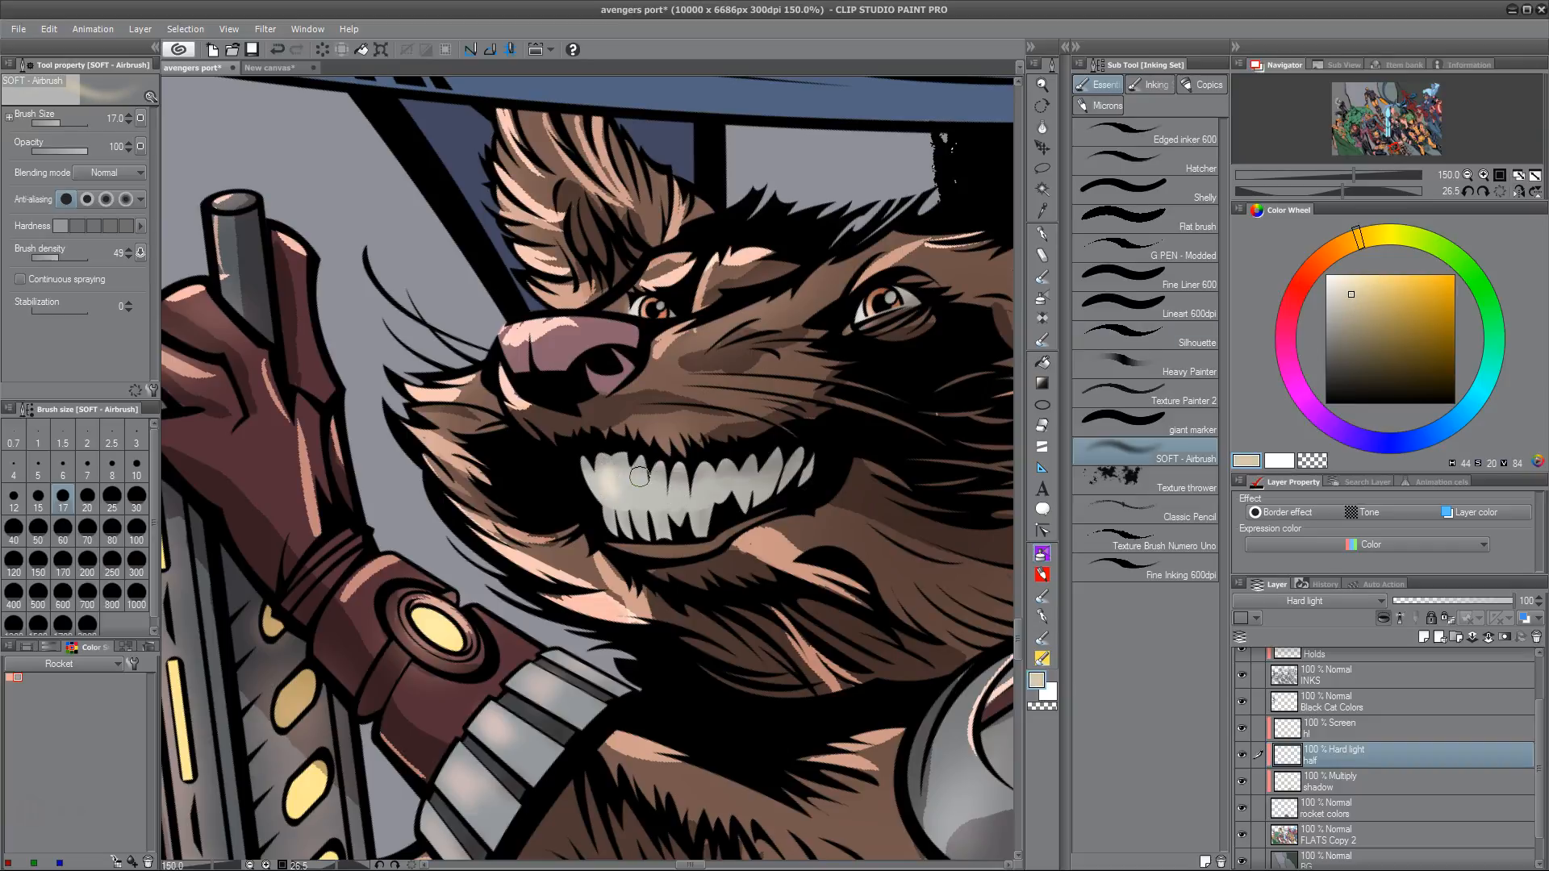
Undo the last beige stroke and airbrush the pale beige half-tone over the upper front teeth again
key("ctrl+z")
mouse_move(620, 459)
left_mouse_down()
mouse_move(641, 482)
mouse_move(652, 471)
left_mouse_up()
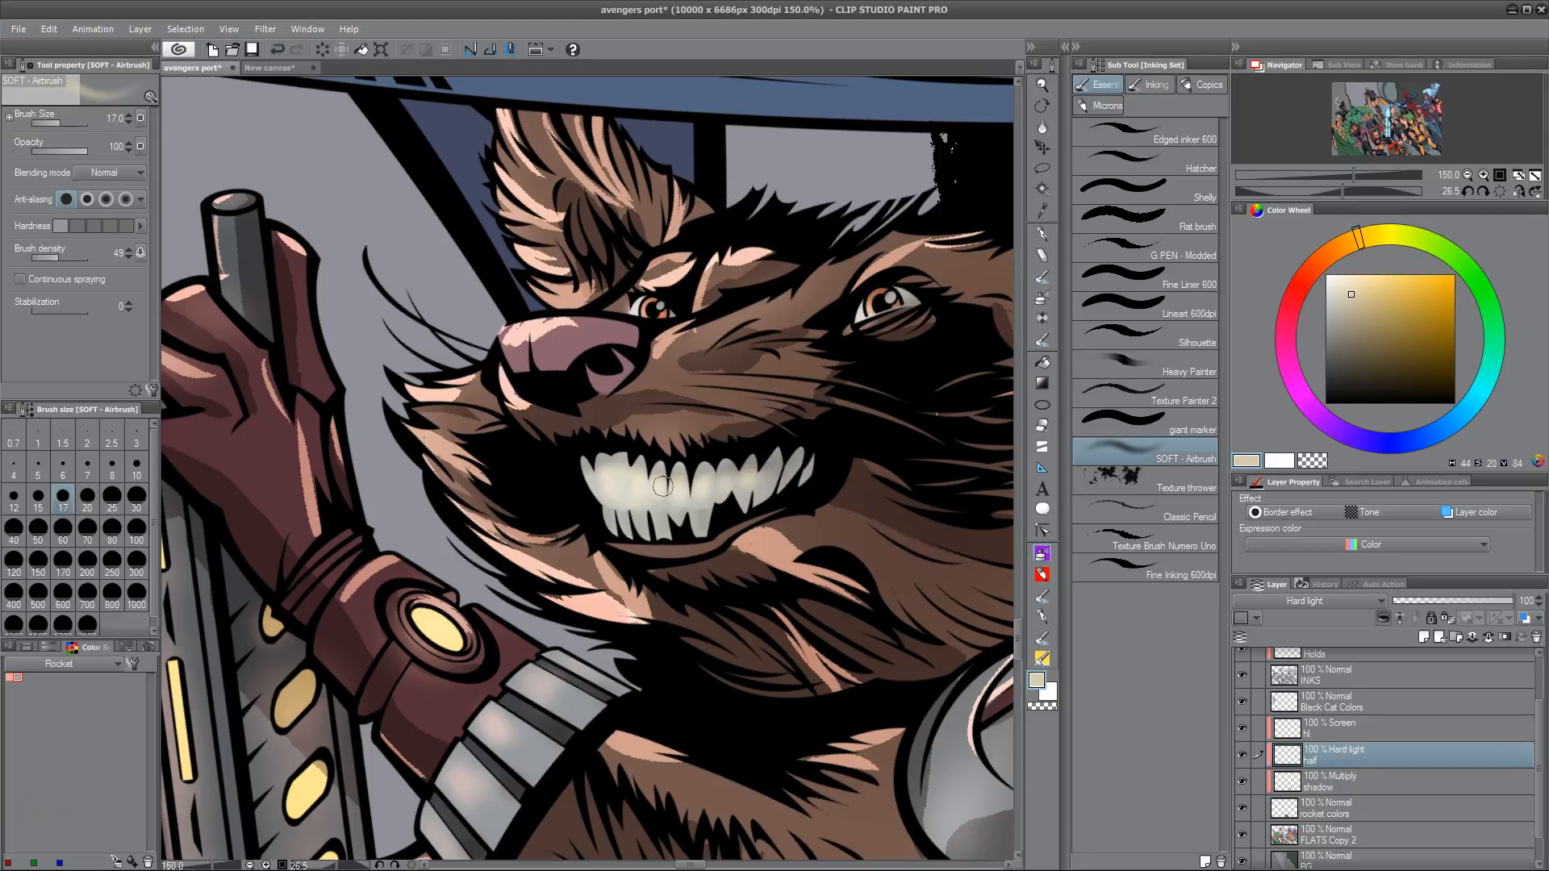
left_click_drag(763, 642, 775, 595)
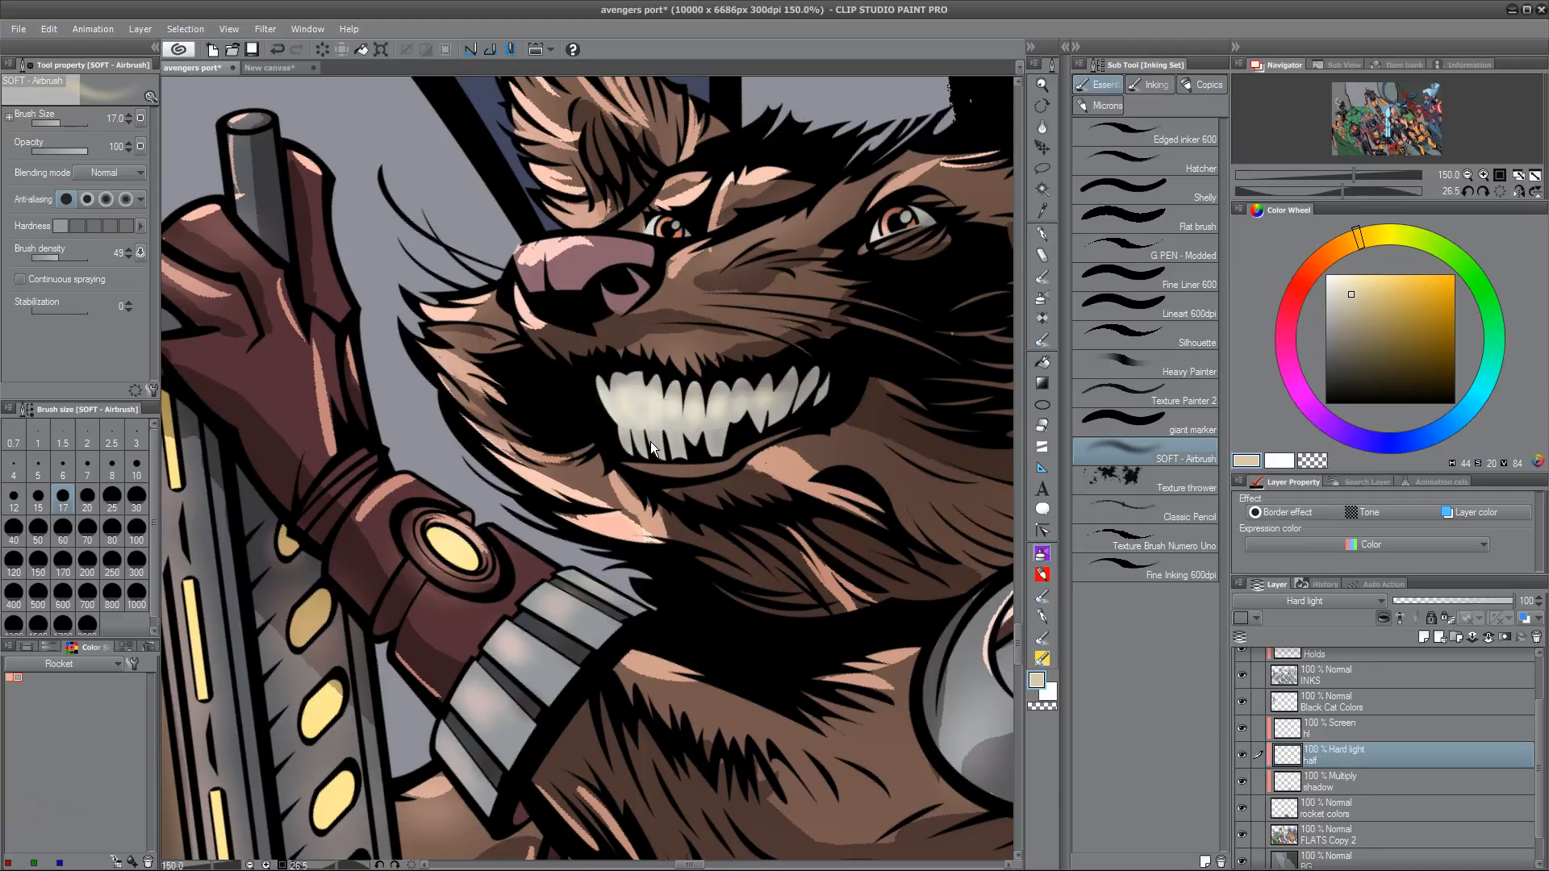
Review the whole group illustration zoomed out with the canvas nearly level, comparing the rendered raccoon with the flat-coloured heroes
scroll(650, 442, "down", 4)
scroll(650, 442, "down", 1)
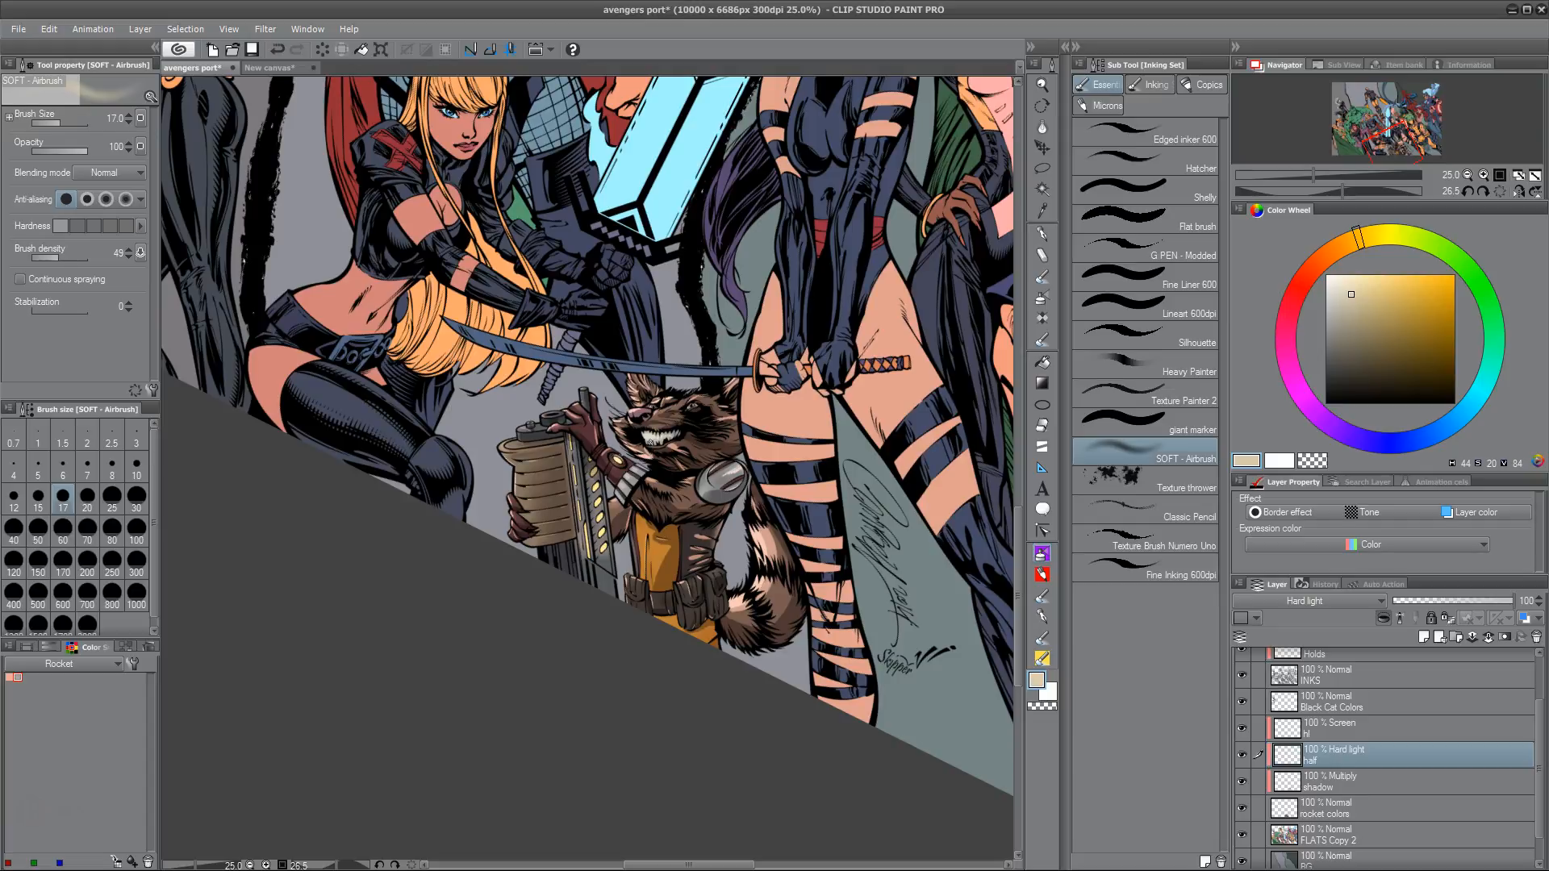
scroll(650, 442, "down", 2)
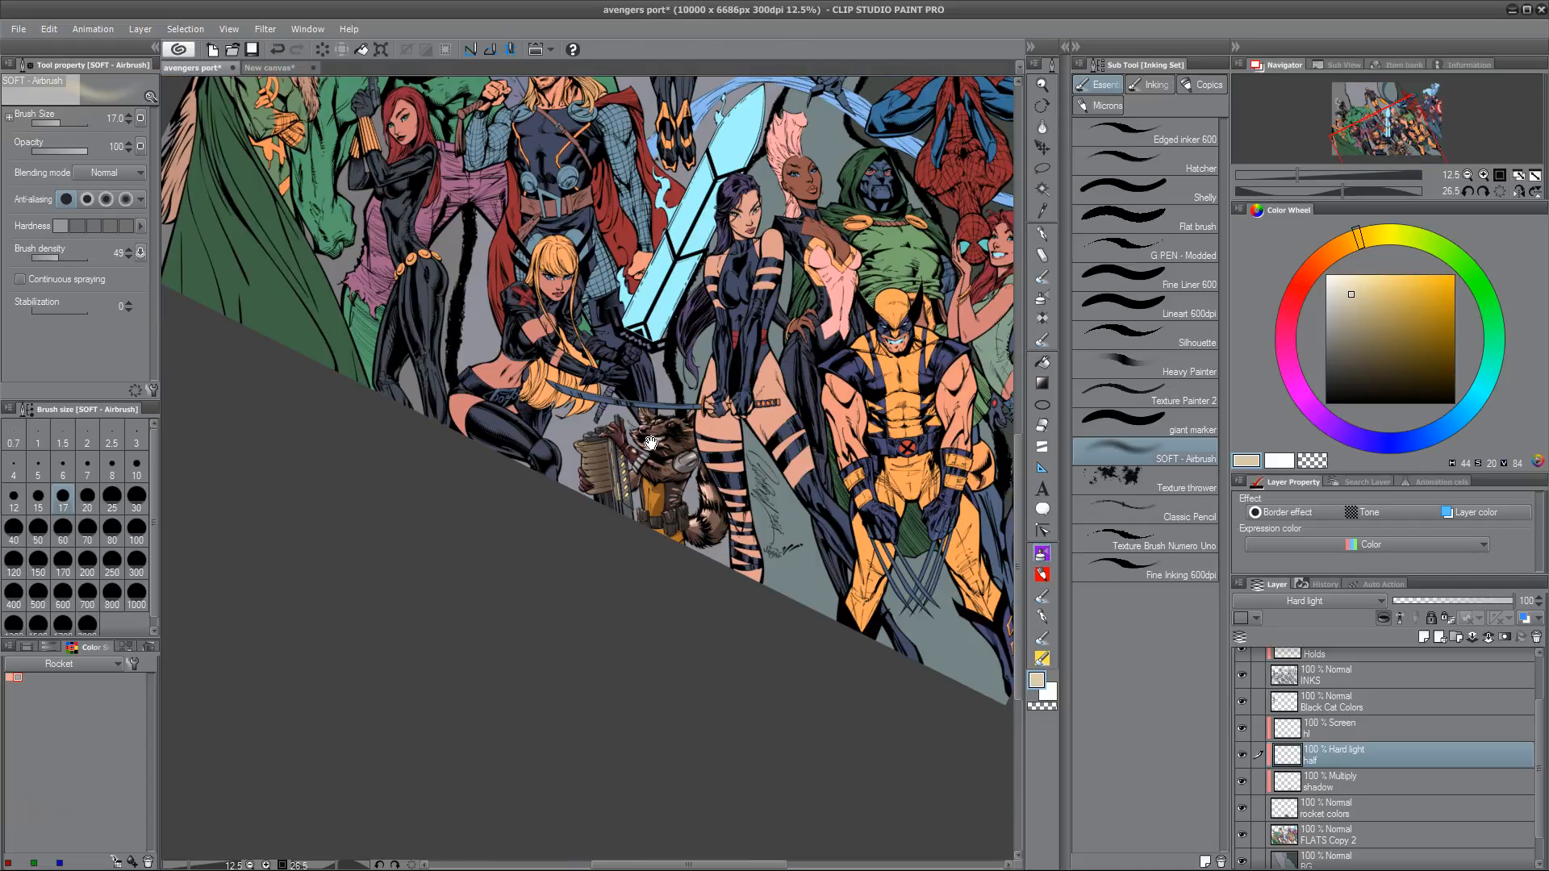
left_click_drag(698, 433, 707, 562)
key("r")
left_click_drag(806, 524, 848, 420)
key("b")
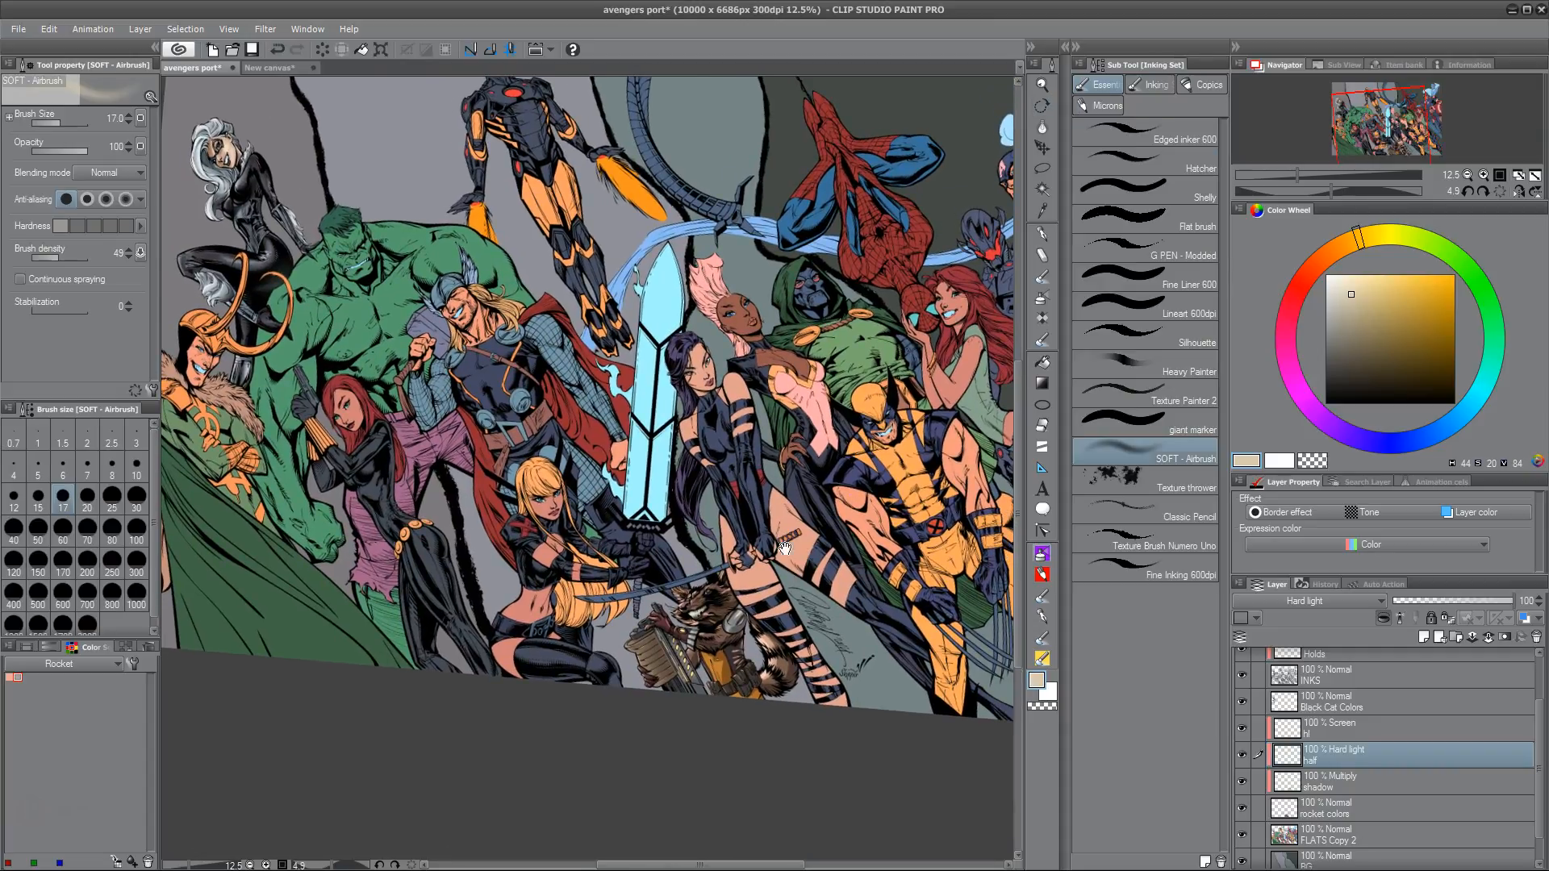
scroll(751, 539, "down", 2)
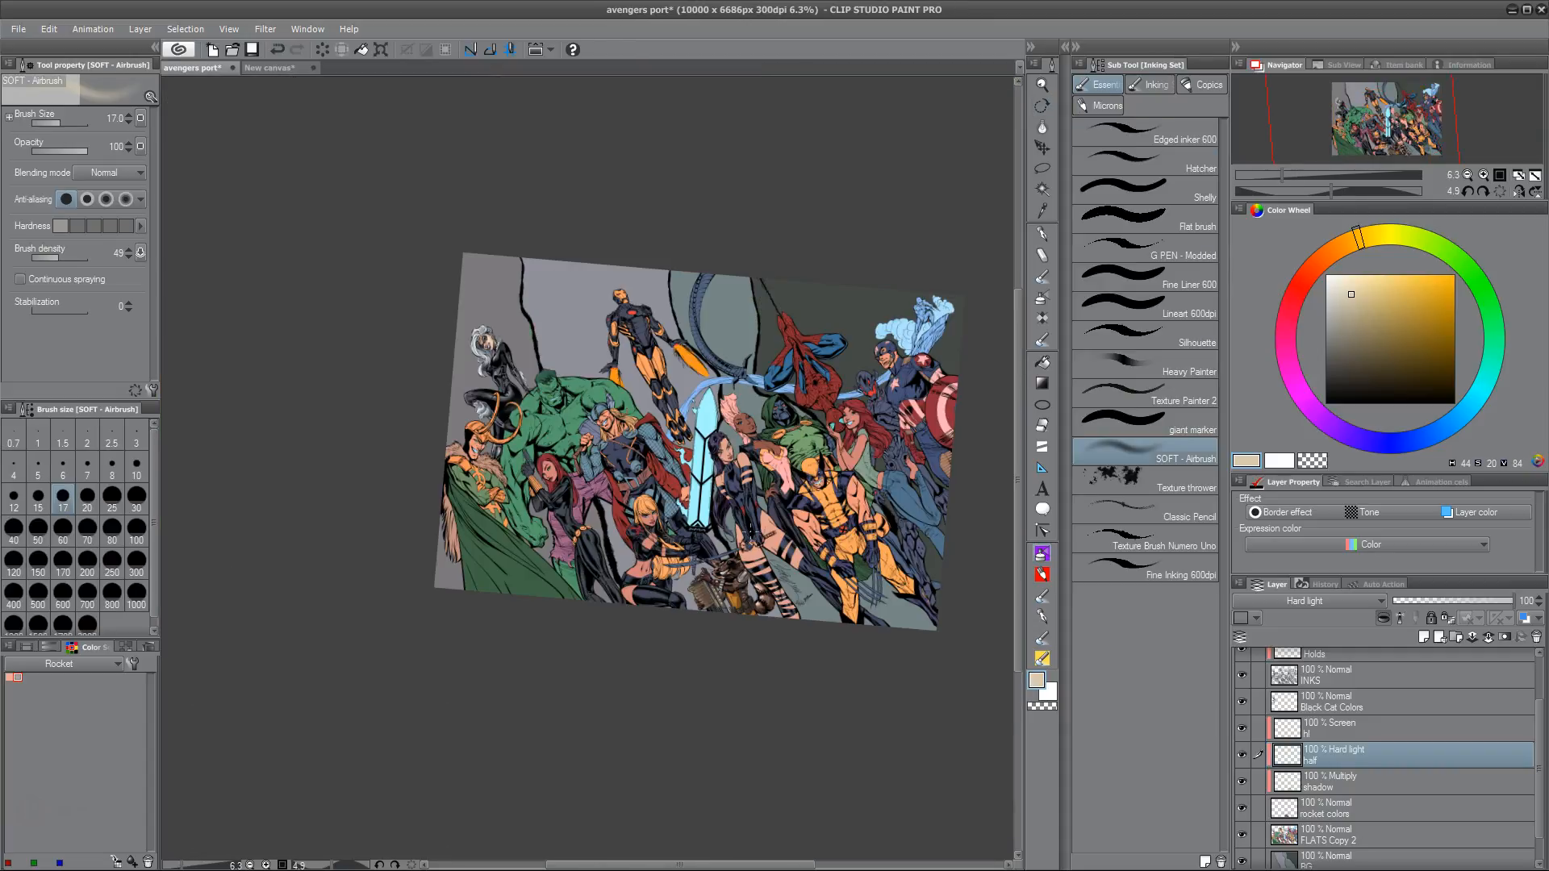
key("r")
mouse_move(750, 533)
left_mouse_down()
mouse_move(807, 483)
mouse_move(717, 603)
left_mouse_up()
key("b")
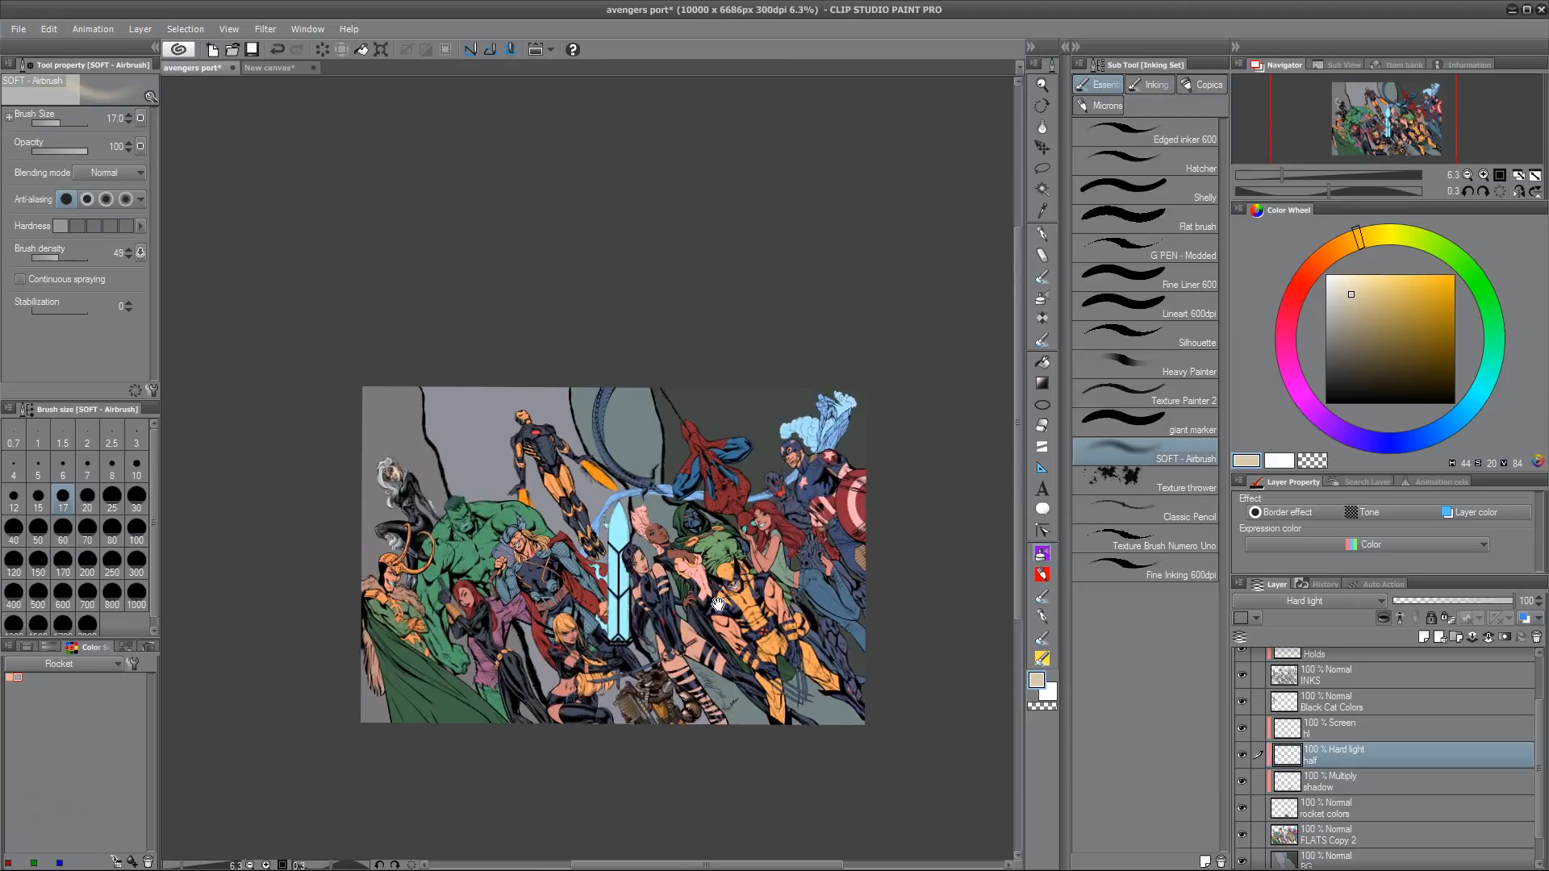
scroll(710, 569, "up", 2)
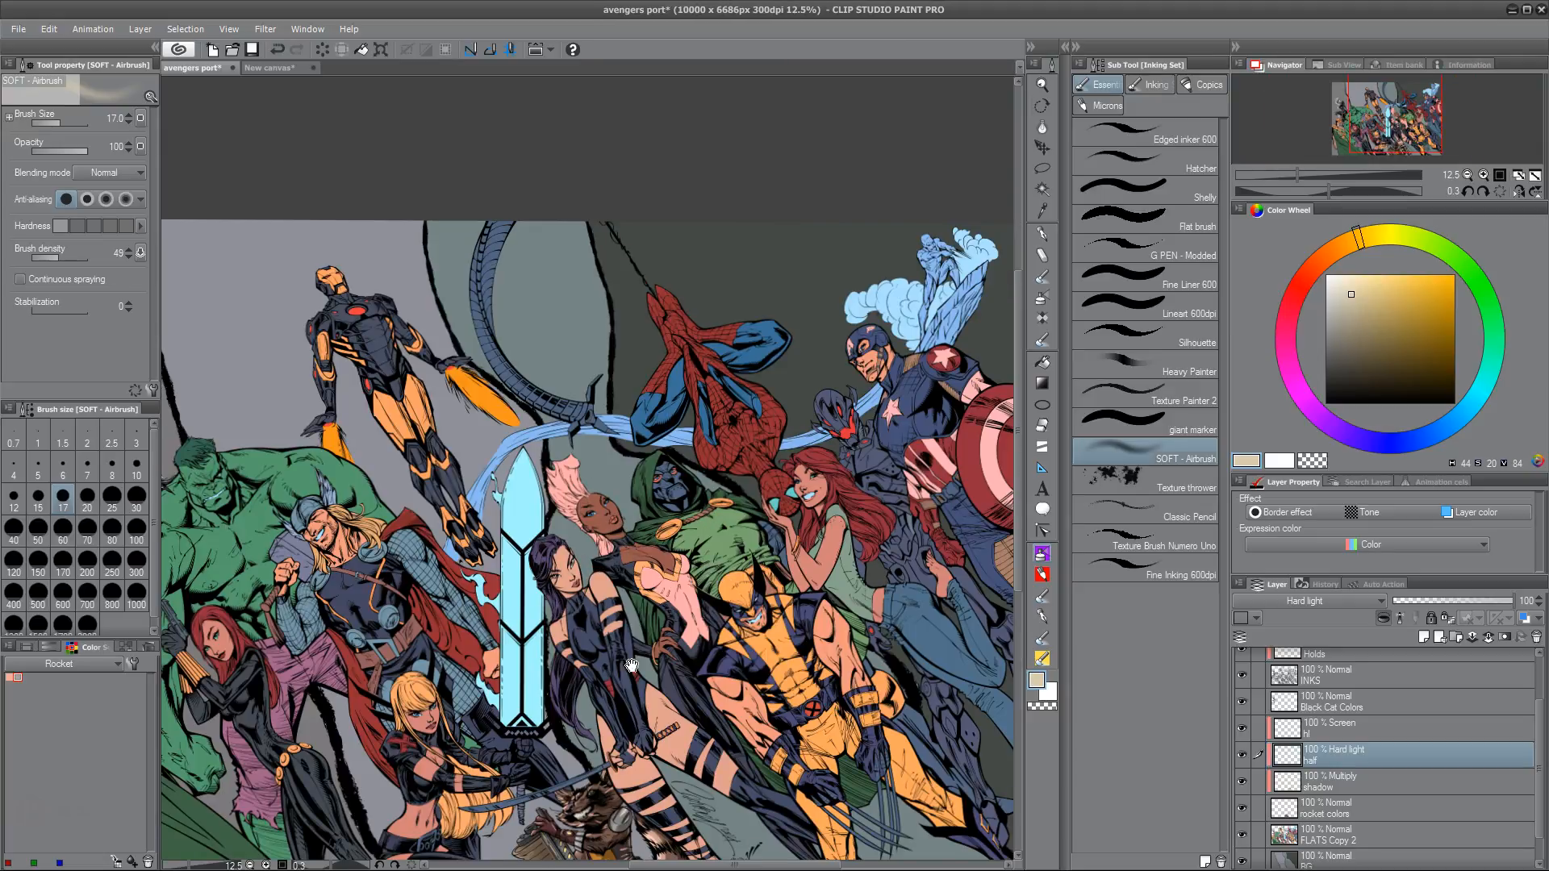
left_click_drag(631, 665, 637, 394)
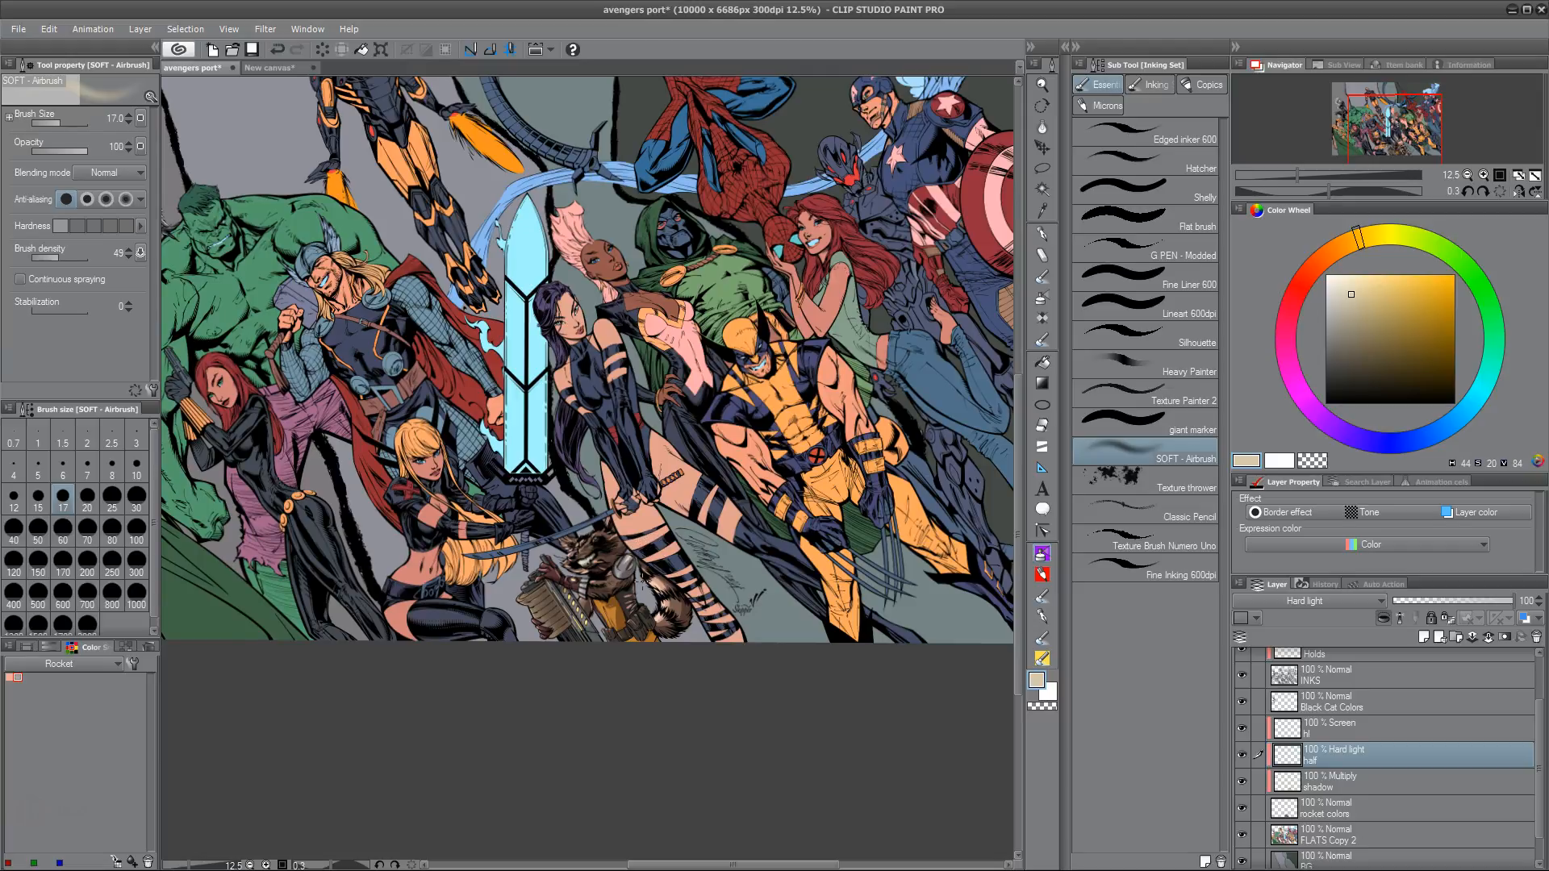
left_click_drag(343, 296, 597, 667)
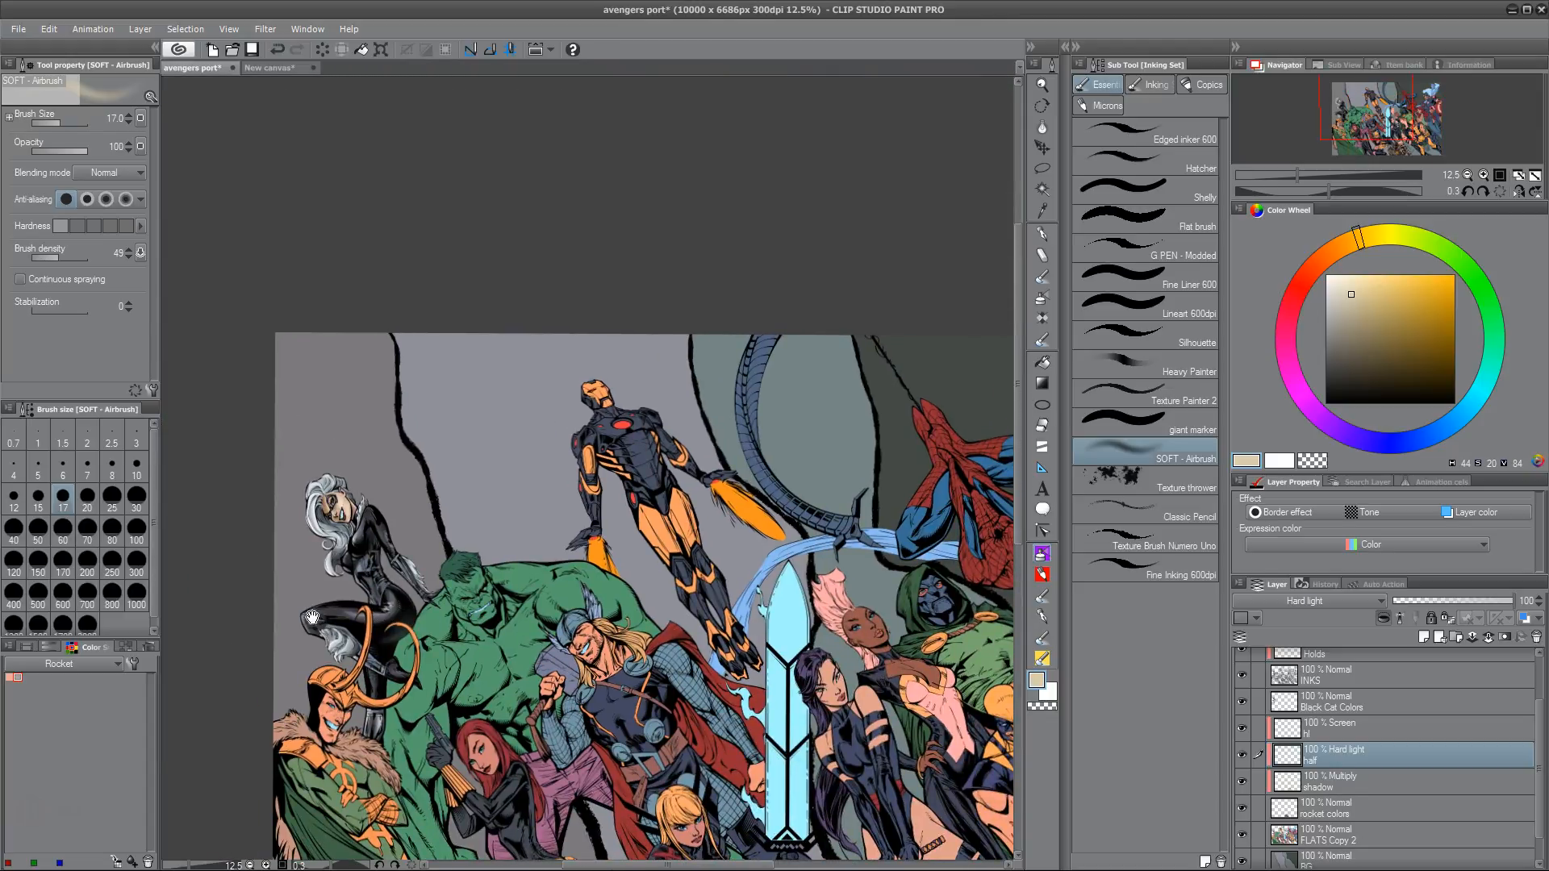
left_click_drag(673, 758, 489, 362)
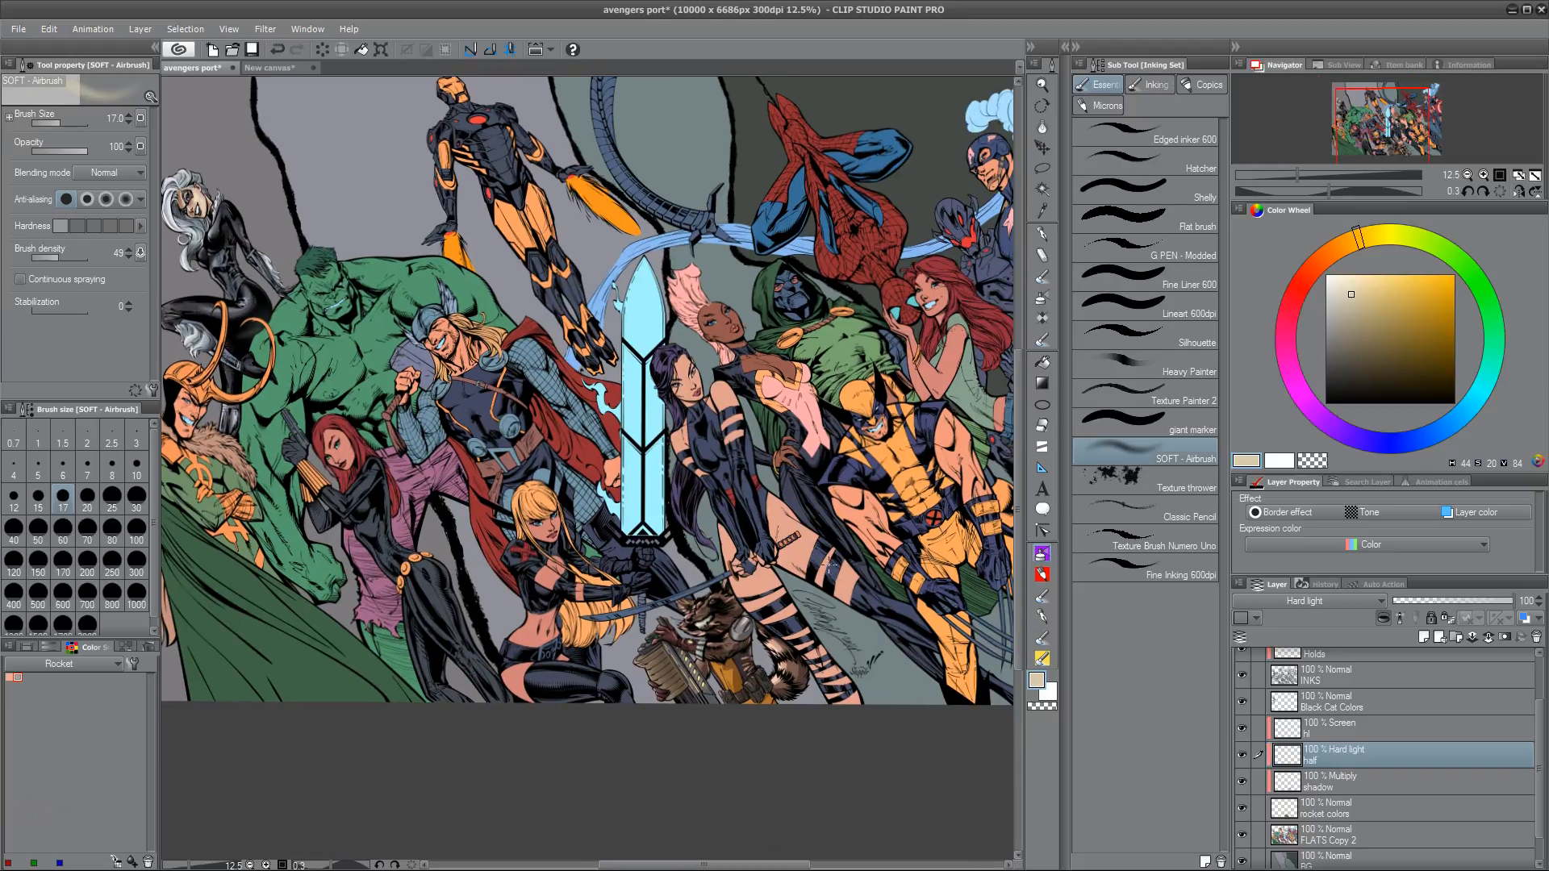
mouse_move(843, 551)
left_mouse_down()
mouse_move(859, 594)
mouse_move(813, 548)
left_mouse_up()
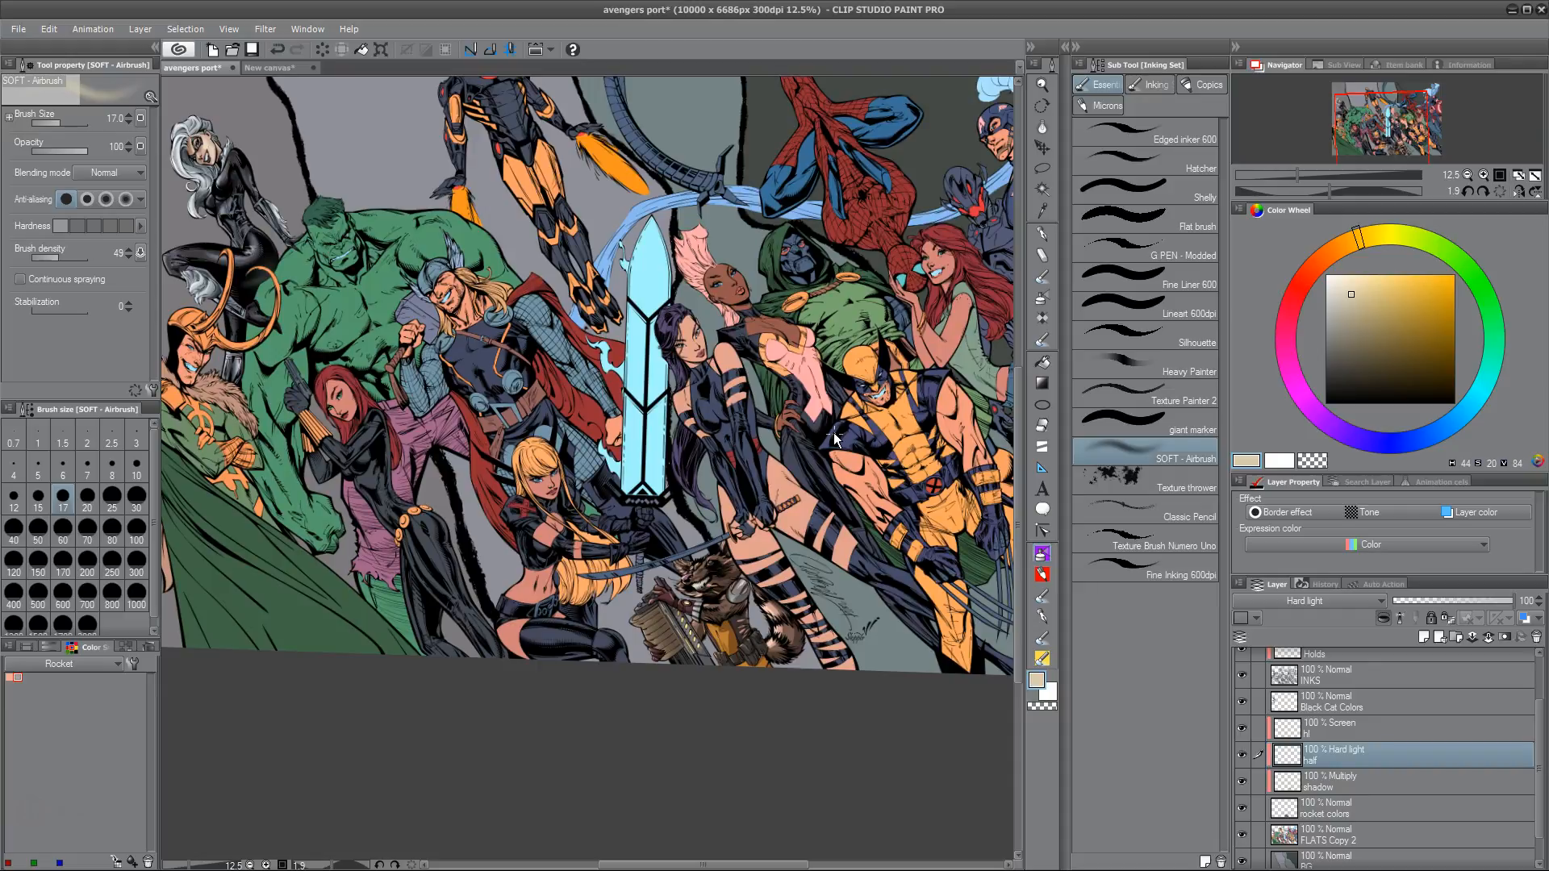
Examine the rendered raccoon beside the neighbouring figures at several zoom levels to judge how its light and shadow read
scroll(834, 433, "up", 2)
left_click_drag(627, 634, 634, 363)
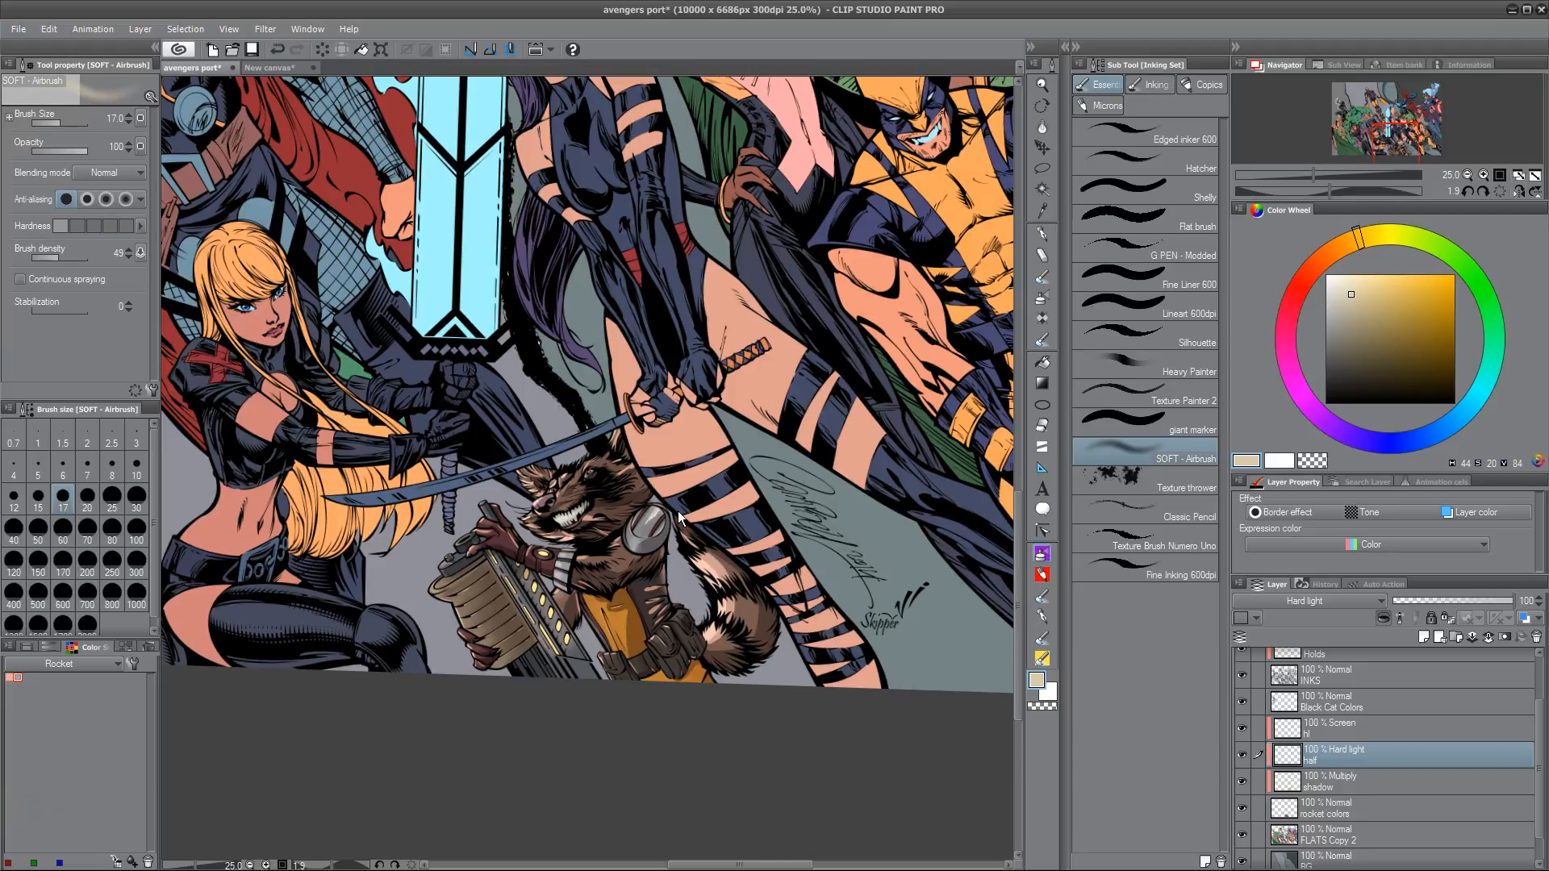
scroll(678, 511, "down", 2)
scroll(678, 518, "up", 2)
scroll(677, 511, "down", 2)
scroll(678, 511, "up", 2)
scroll(677, 511, "up", 1)
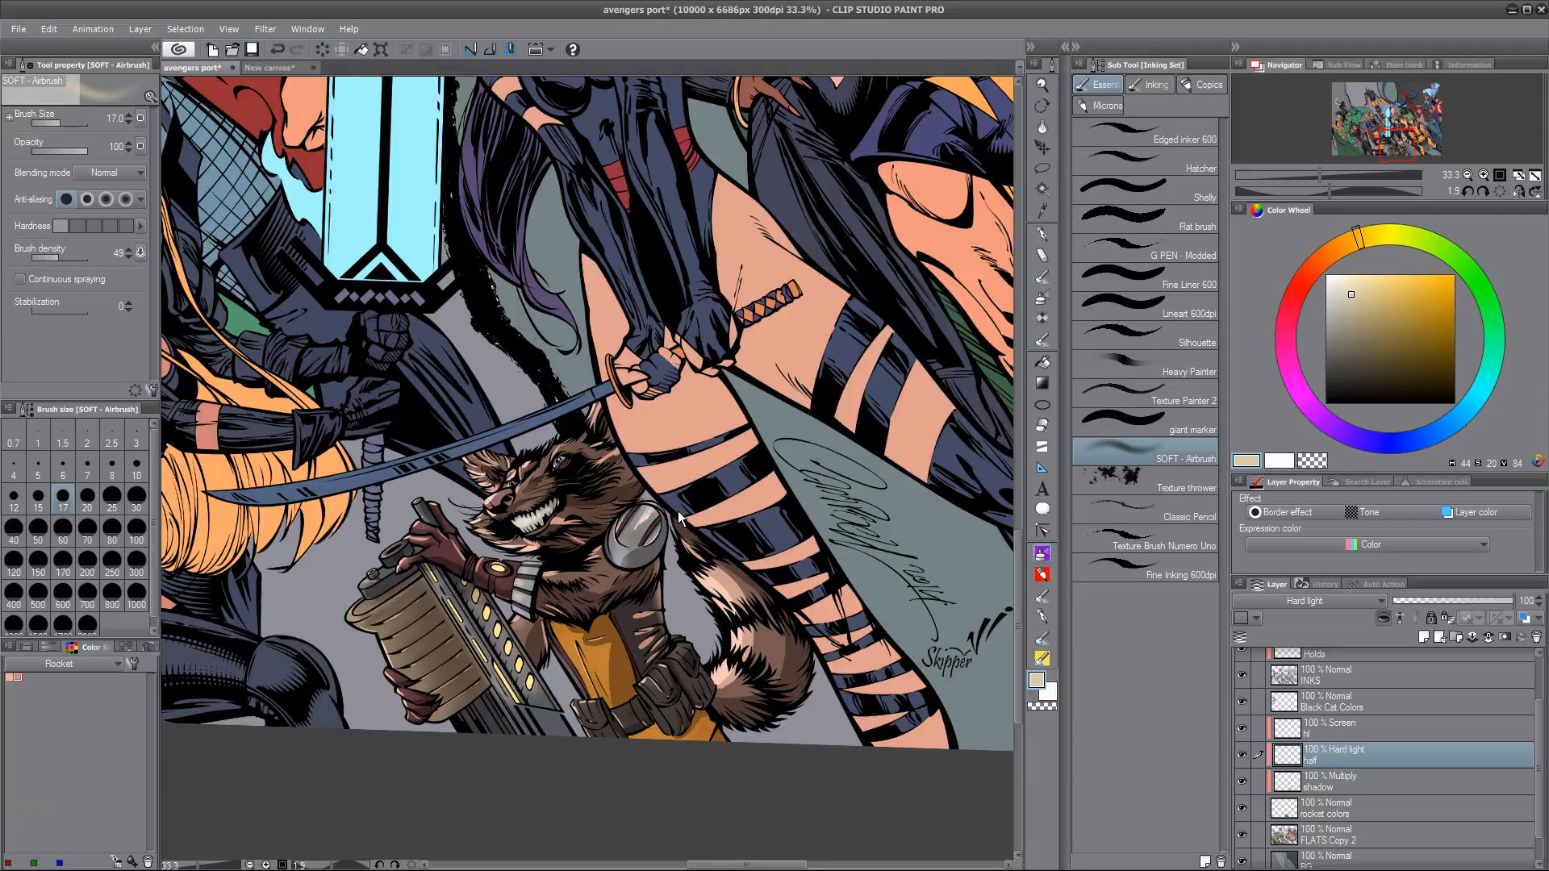
scroll(677, 511, "down", 1)
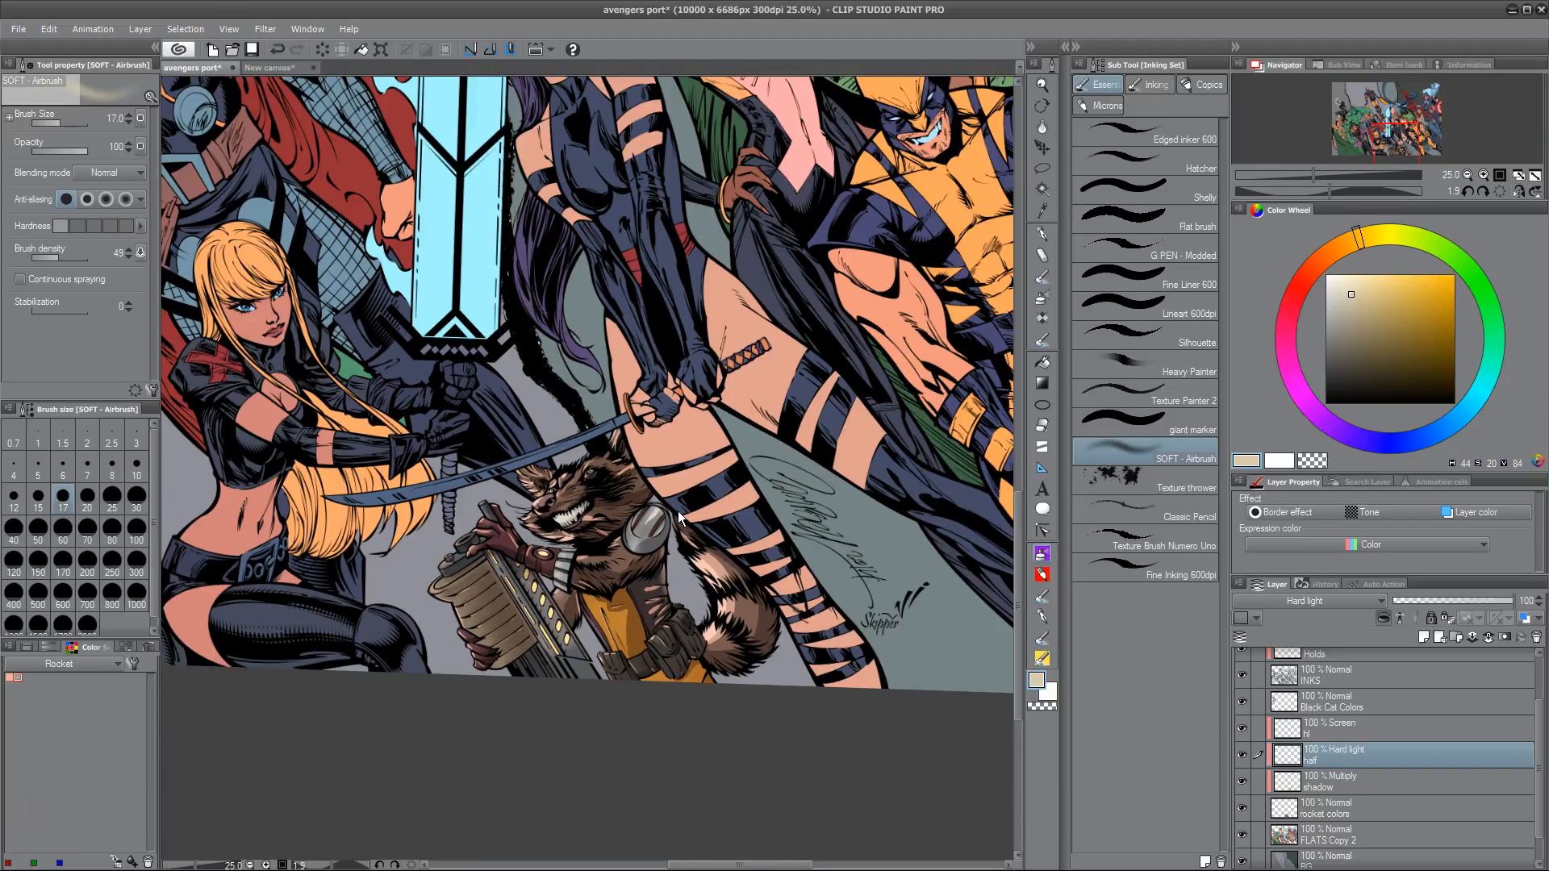
scroll(678, 511, "down", 2)
scroll(678, 511, "up", 2)
scroll(677, 511, "up", 1)
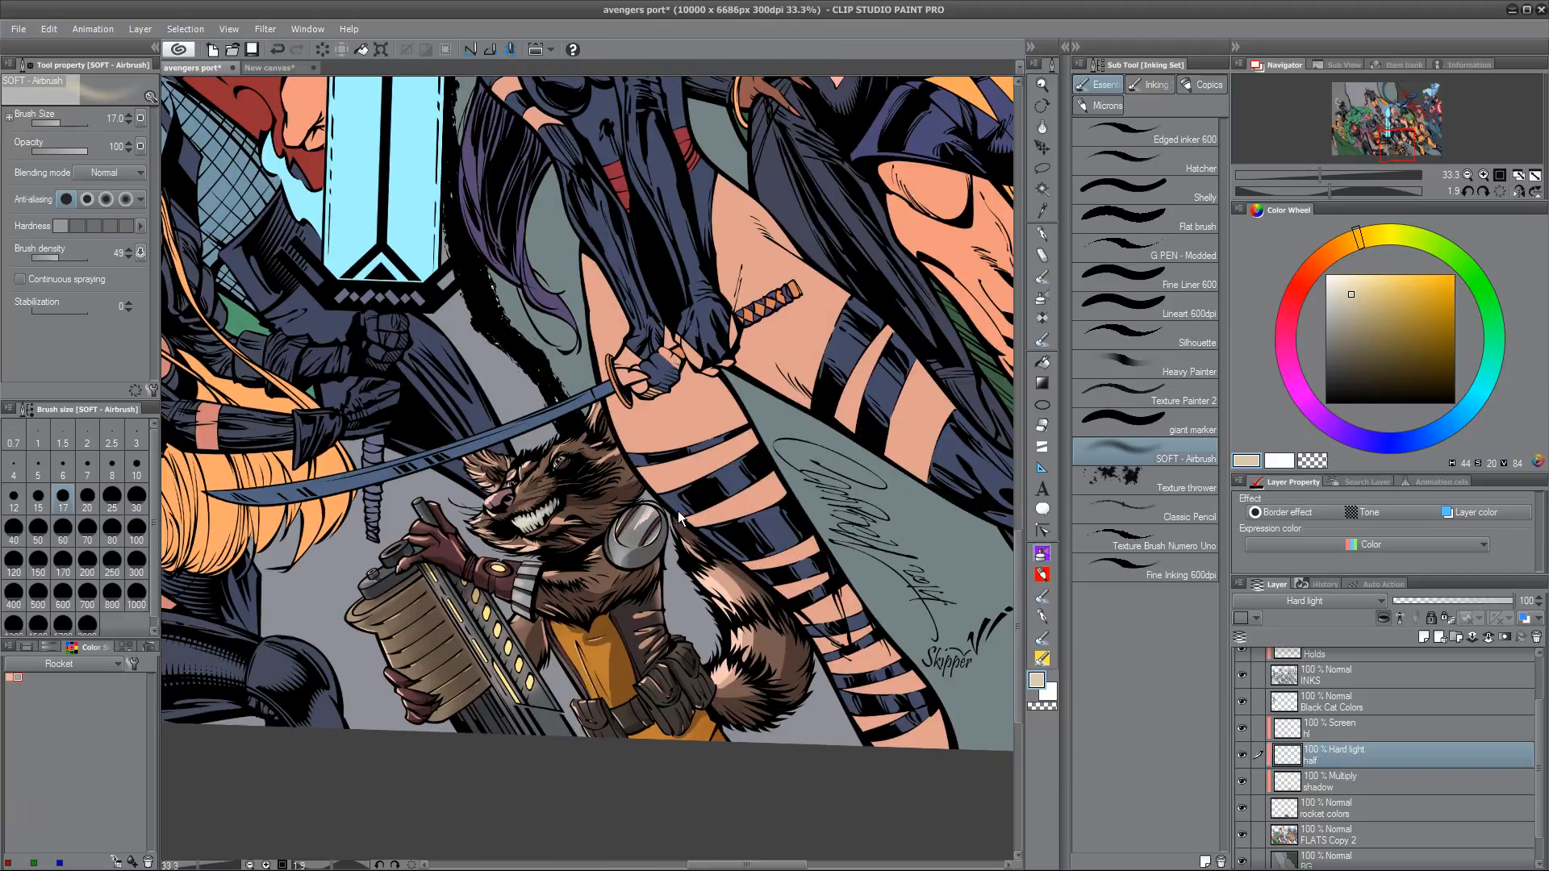
Merge the Multiply shadow, Hard light half-tone and Screen highlight layers one after another down into the rocket colors layer
left_click(1382, 774)
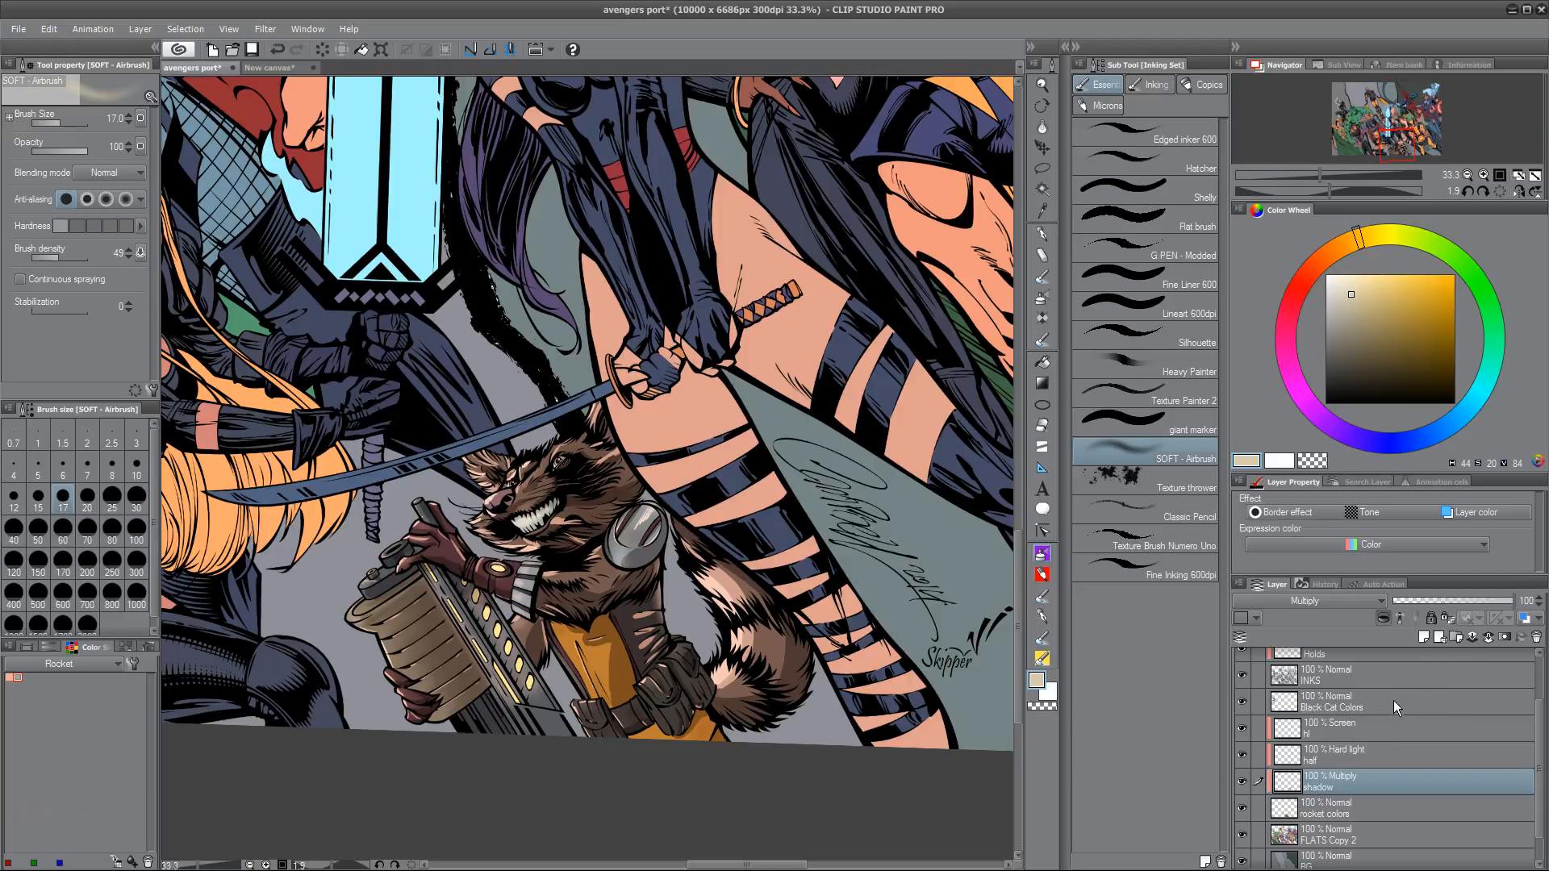
left_click(1374, 753, "ctrl")
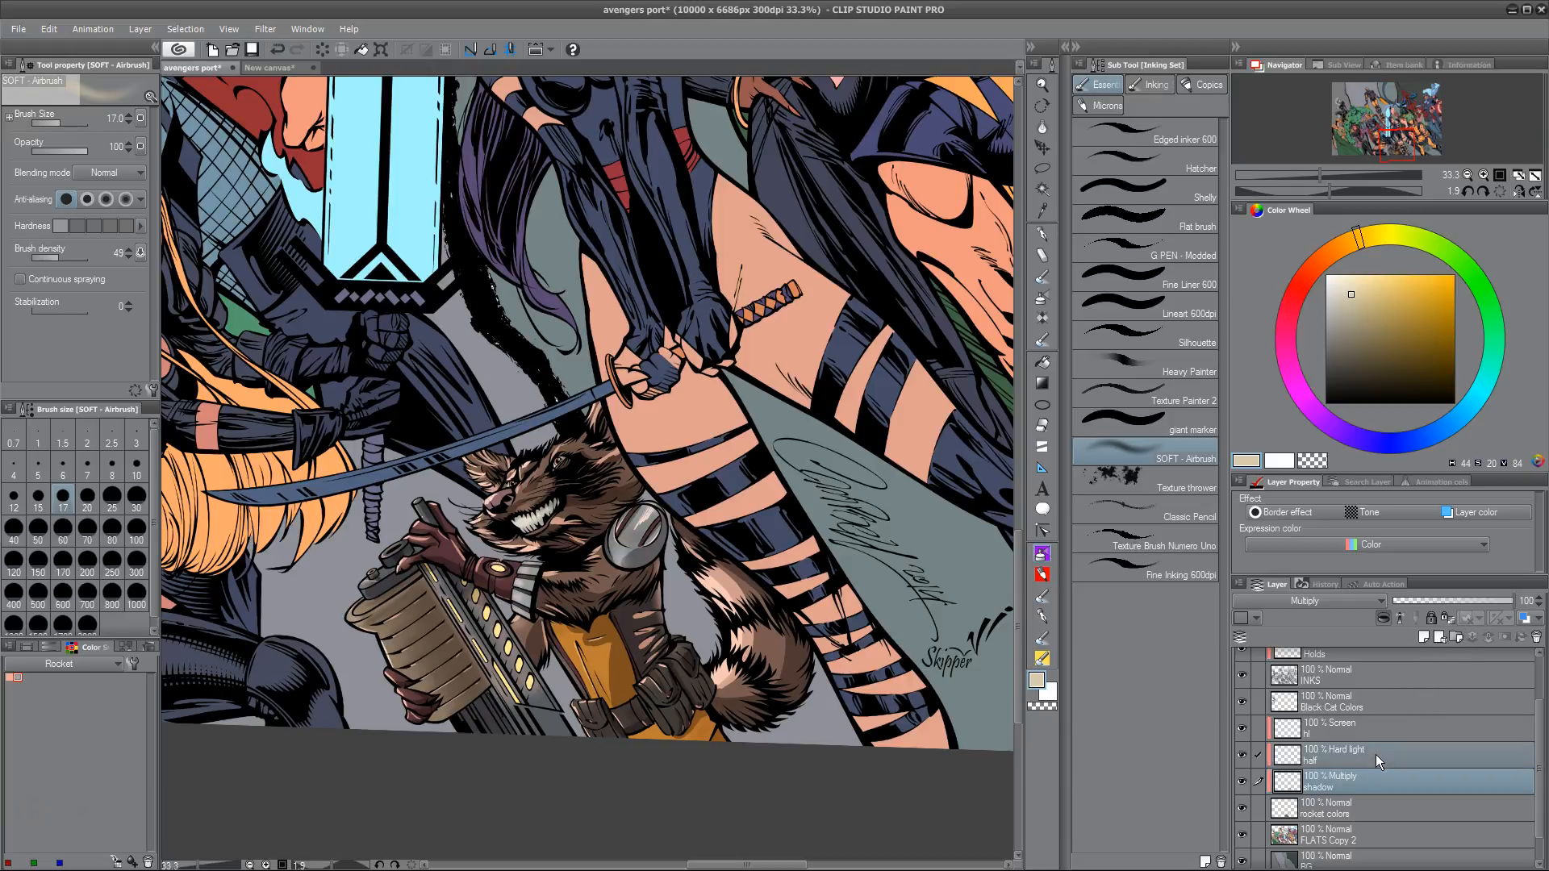
left_click(1389, 761, "ctrl")
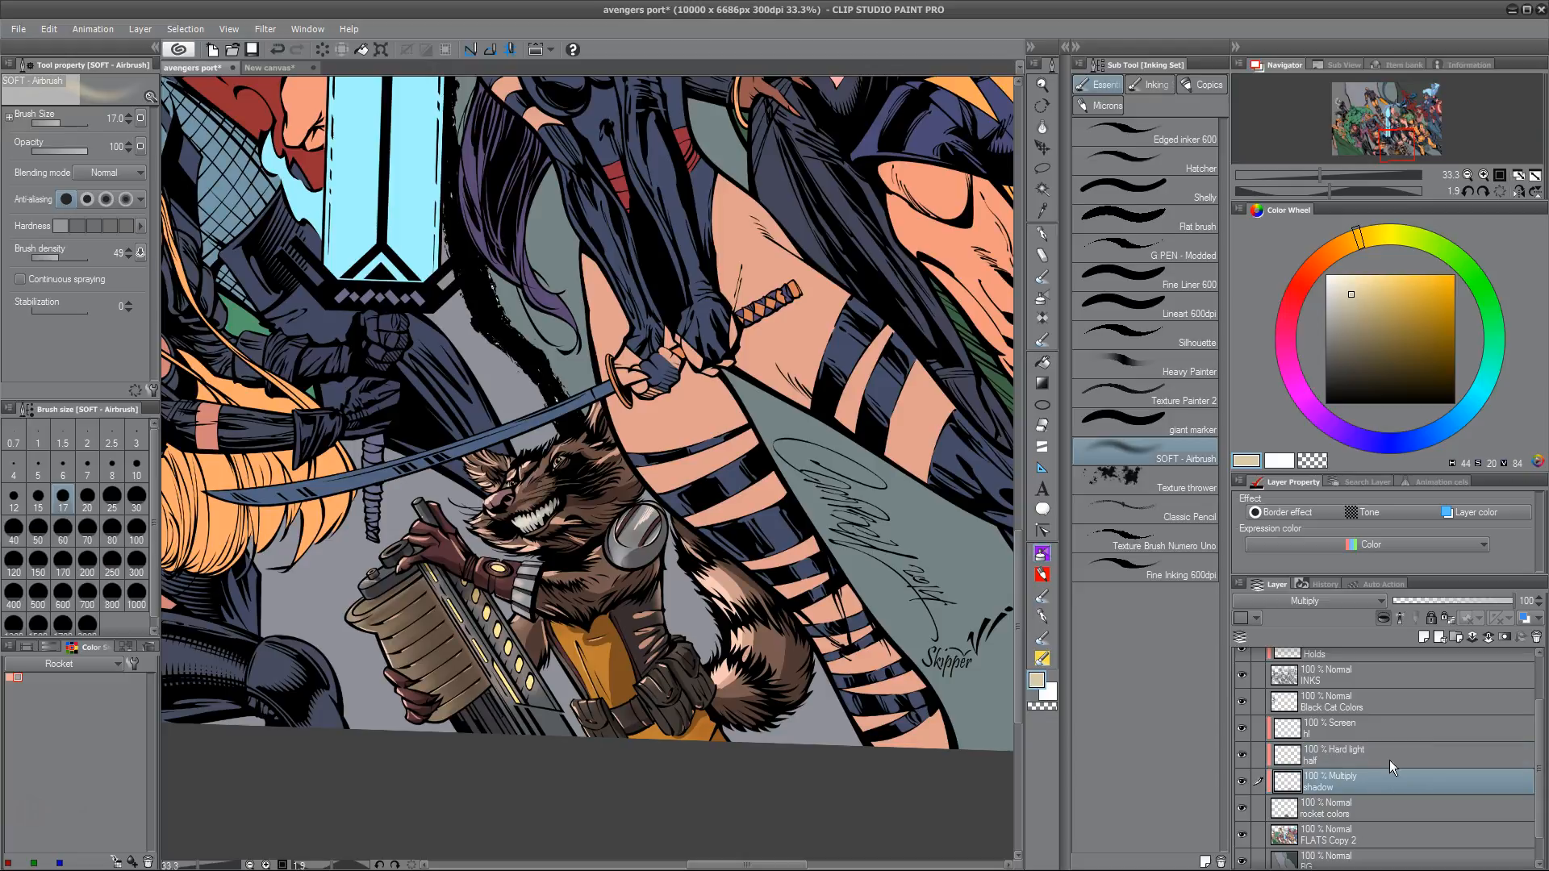
left_click(1489, 638)
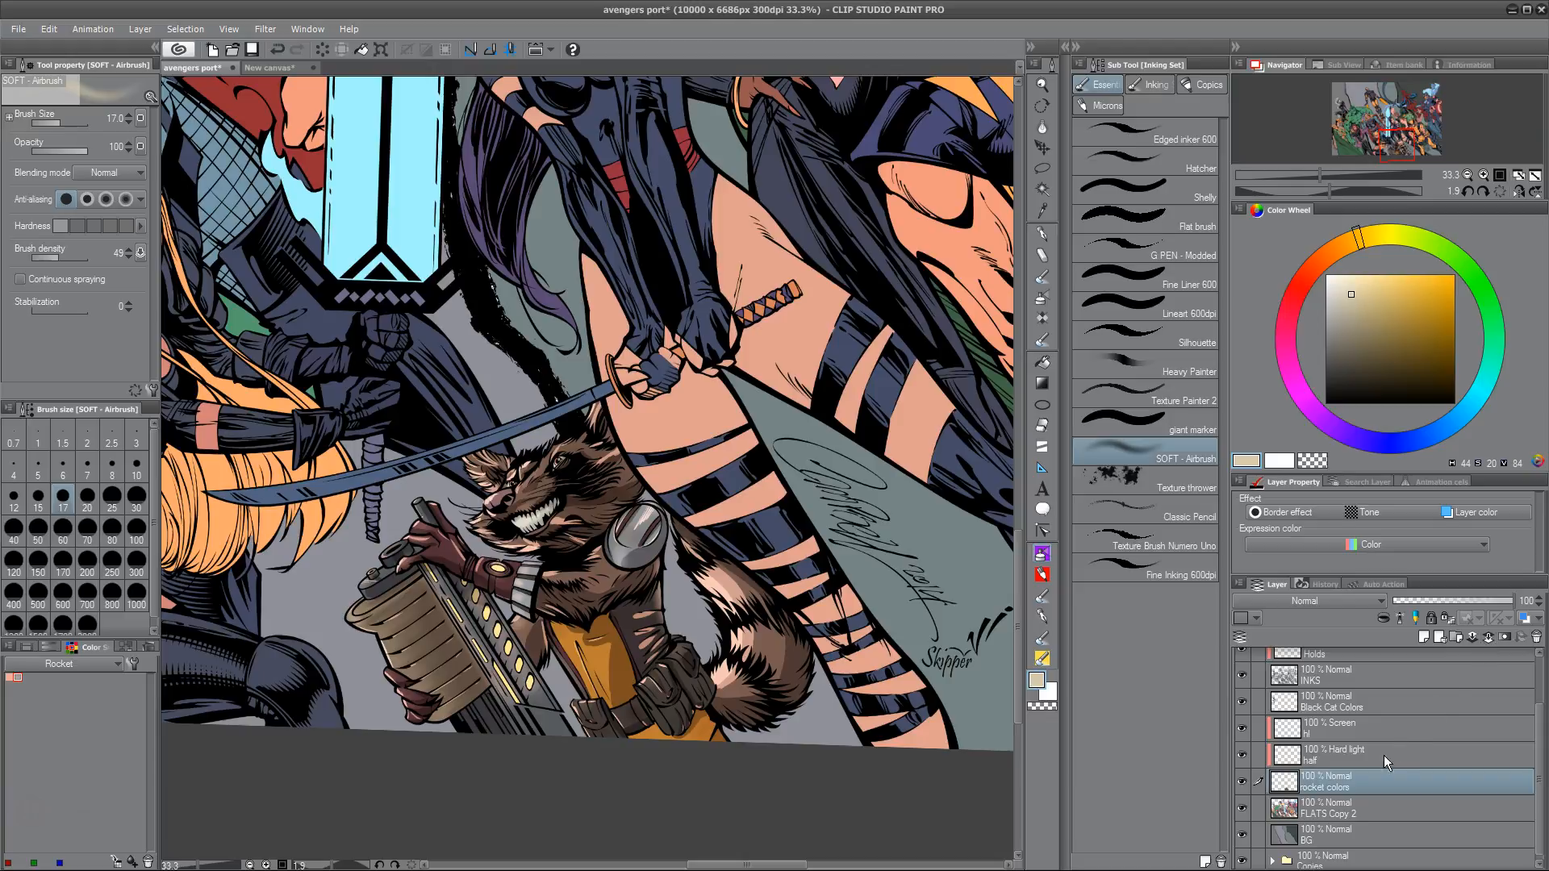
left_click(1382, 755)
left_click(1489, 637)
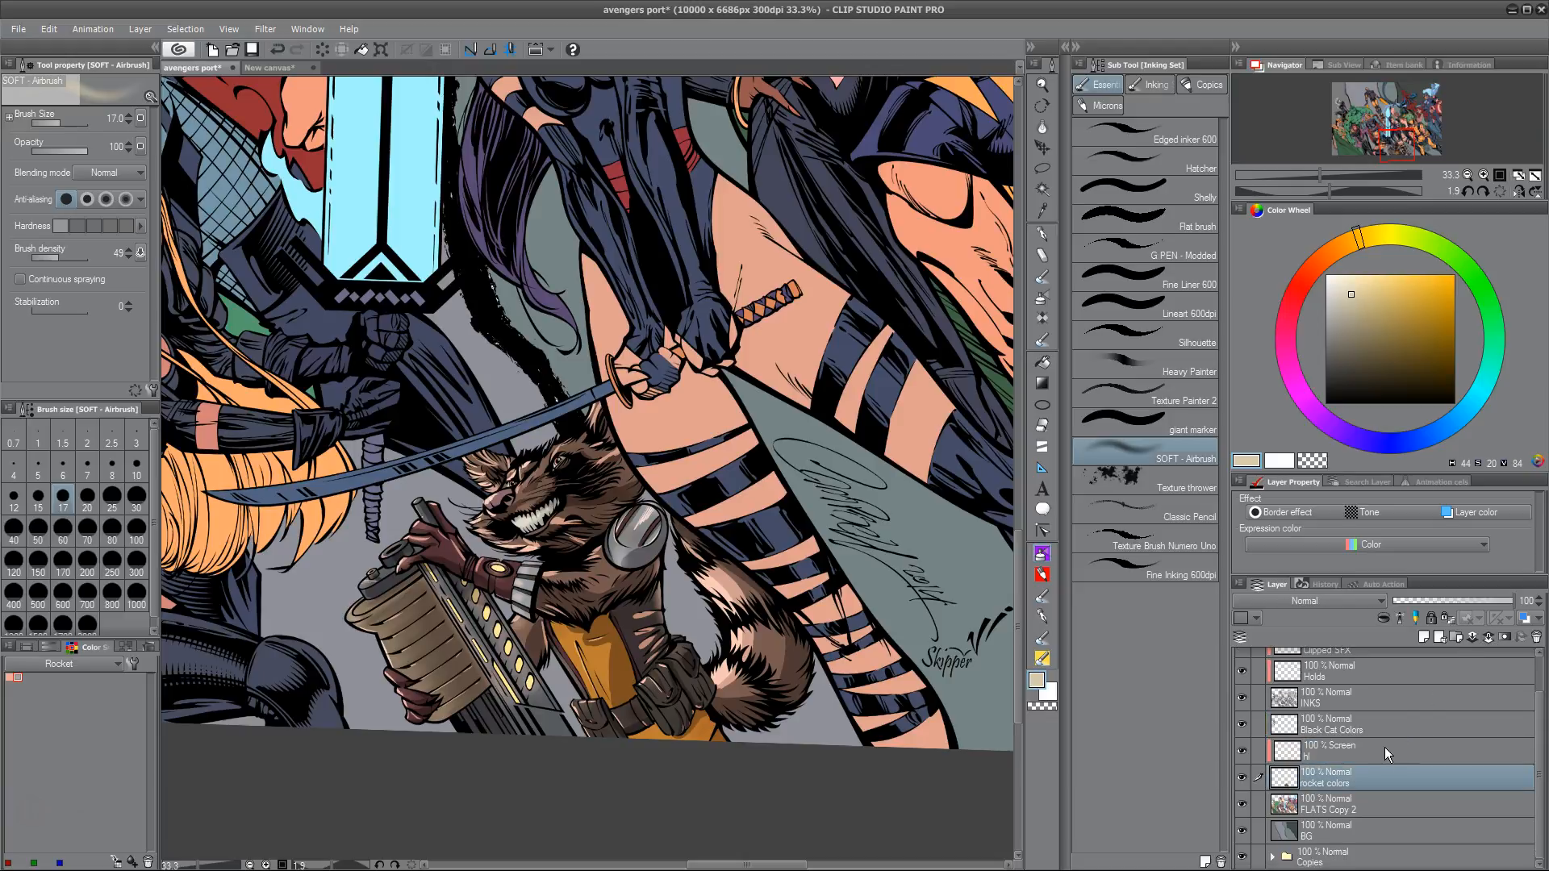
left_click(1384, 750)
left_click(1490, 637)
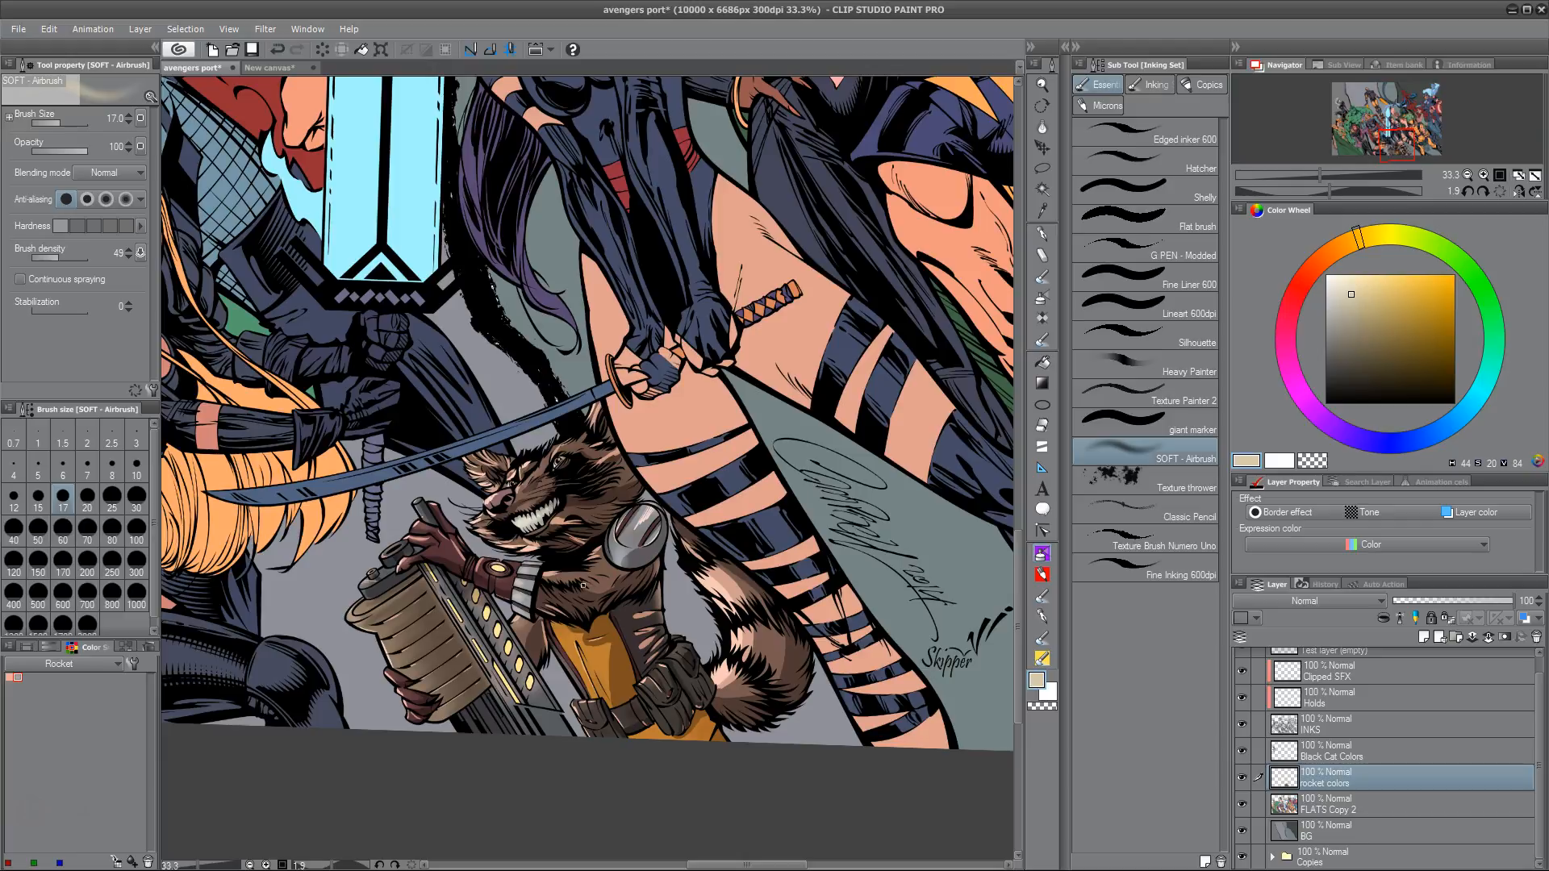
left_click_drag(583, 586, 760, 654)
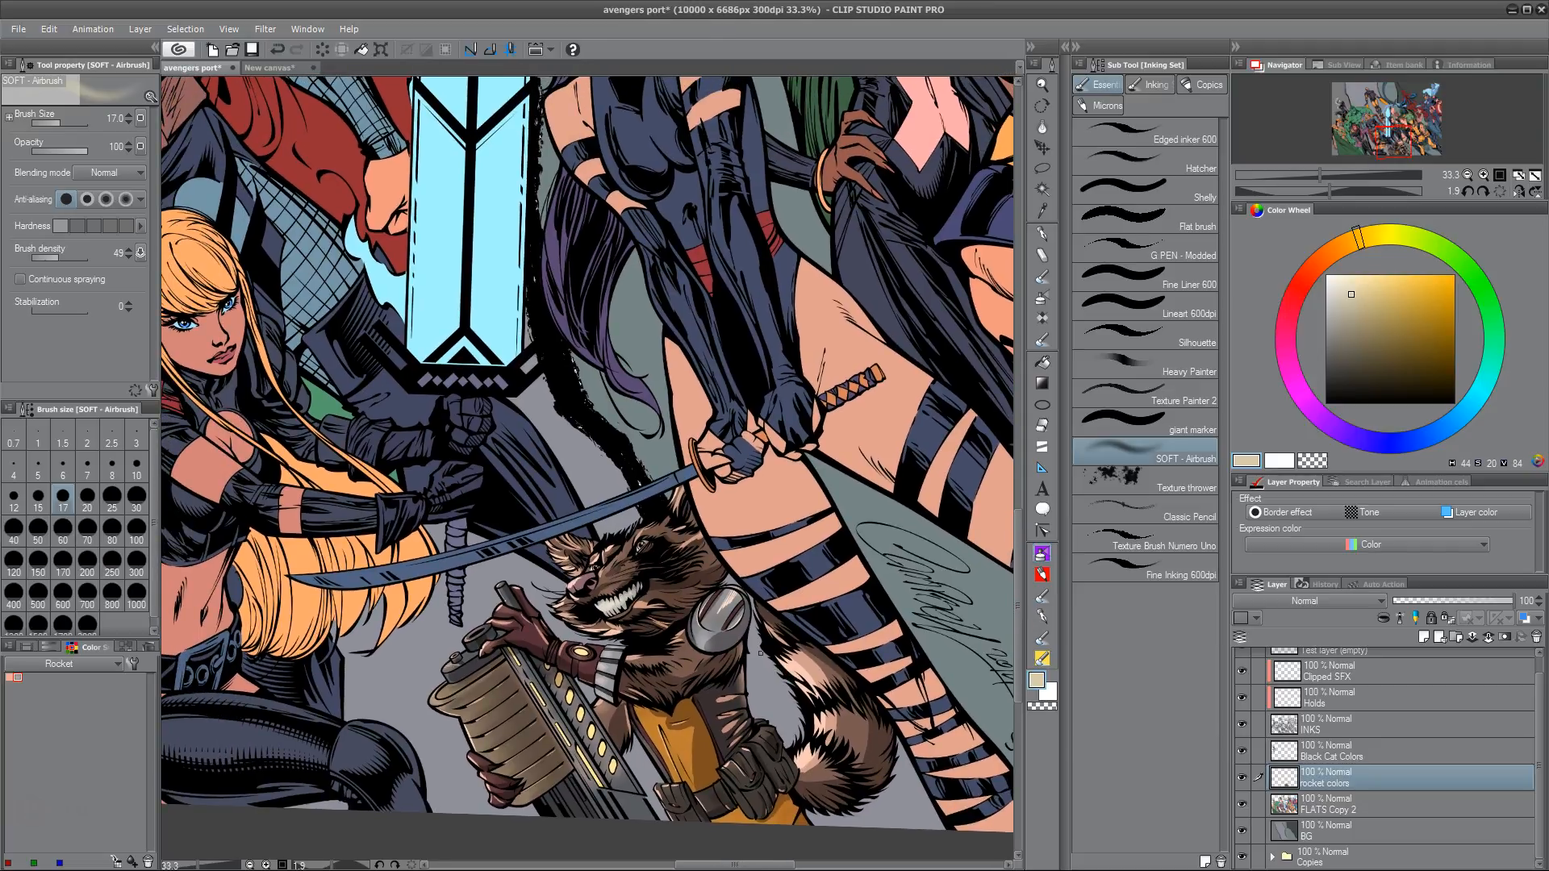
scroll(761, 653, "down", 4)
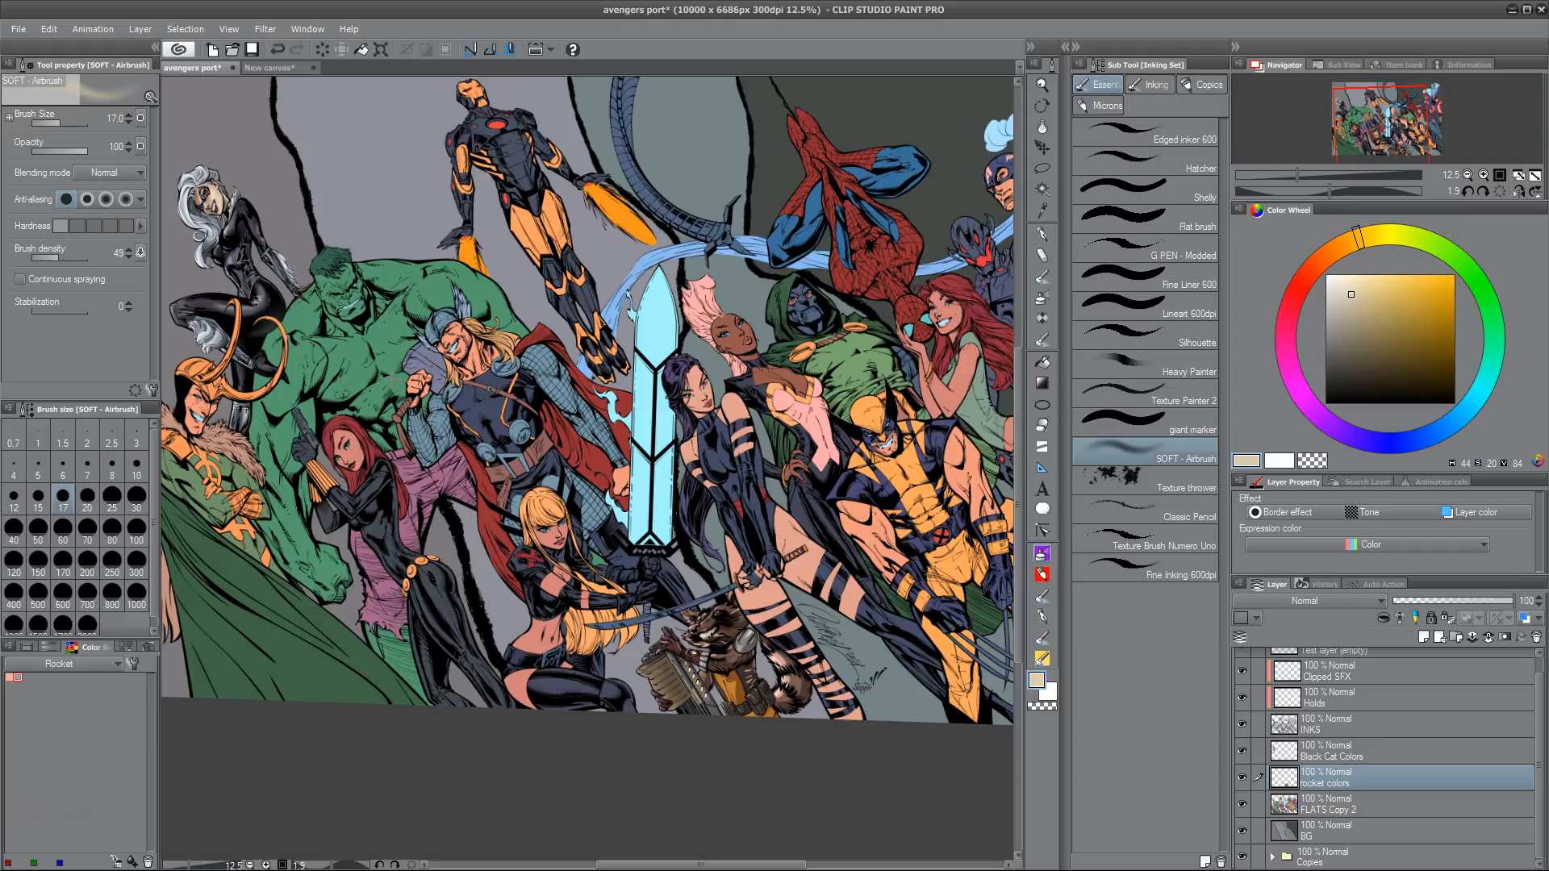
left_click_drag(373, 367, 428, 434)
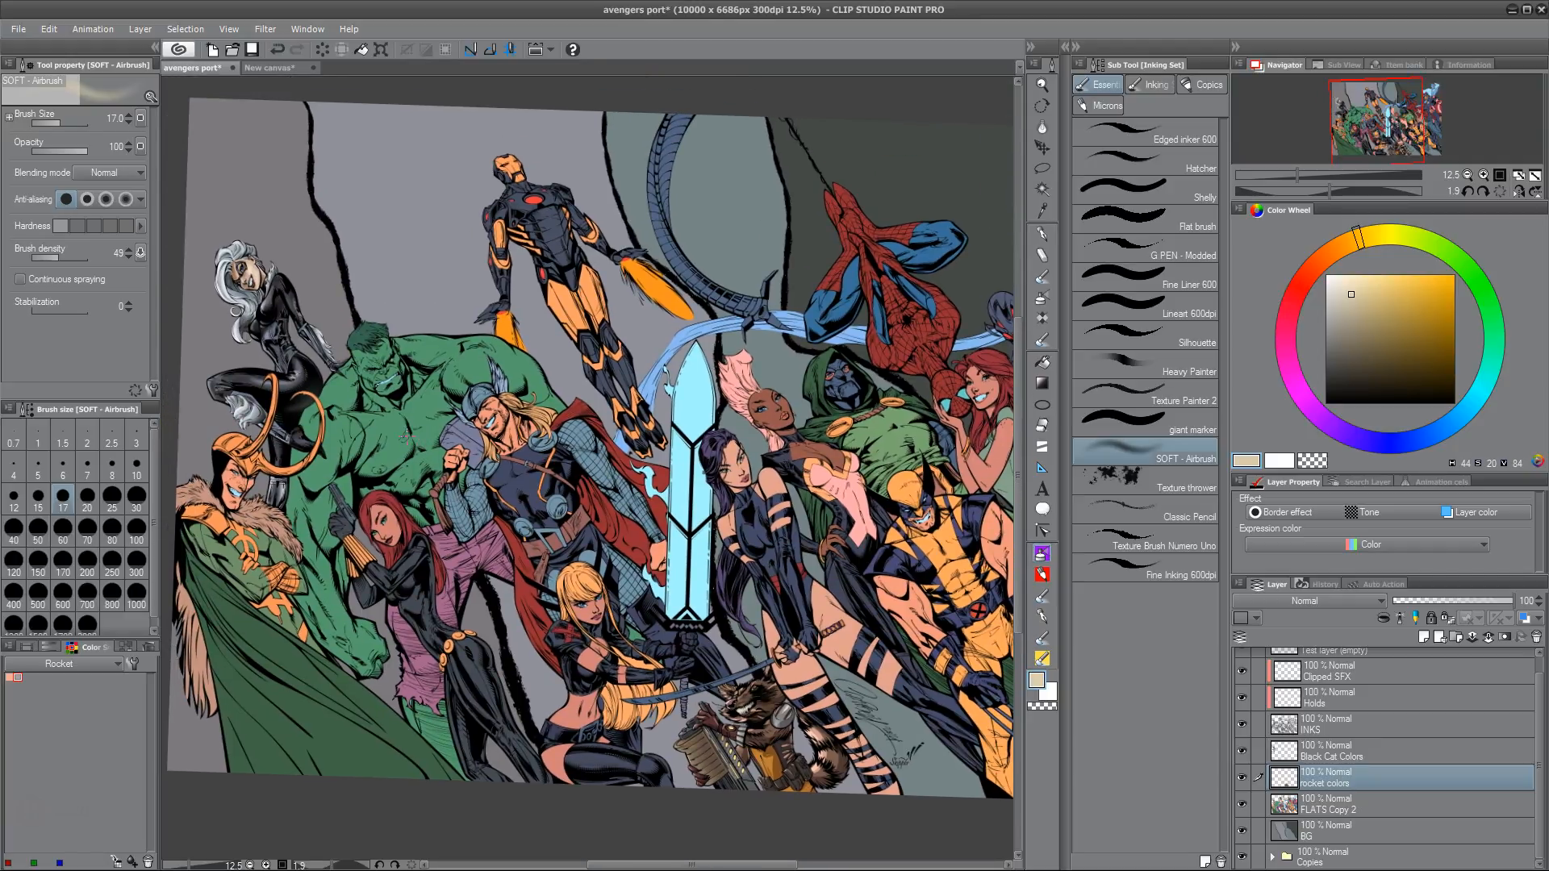